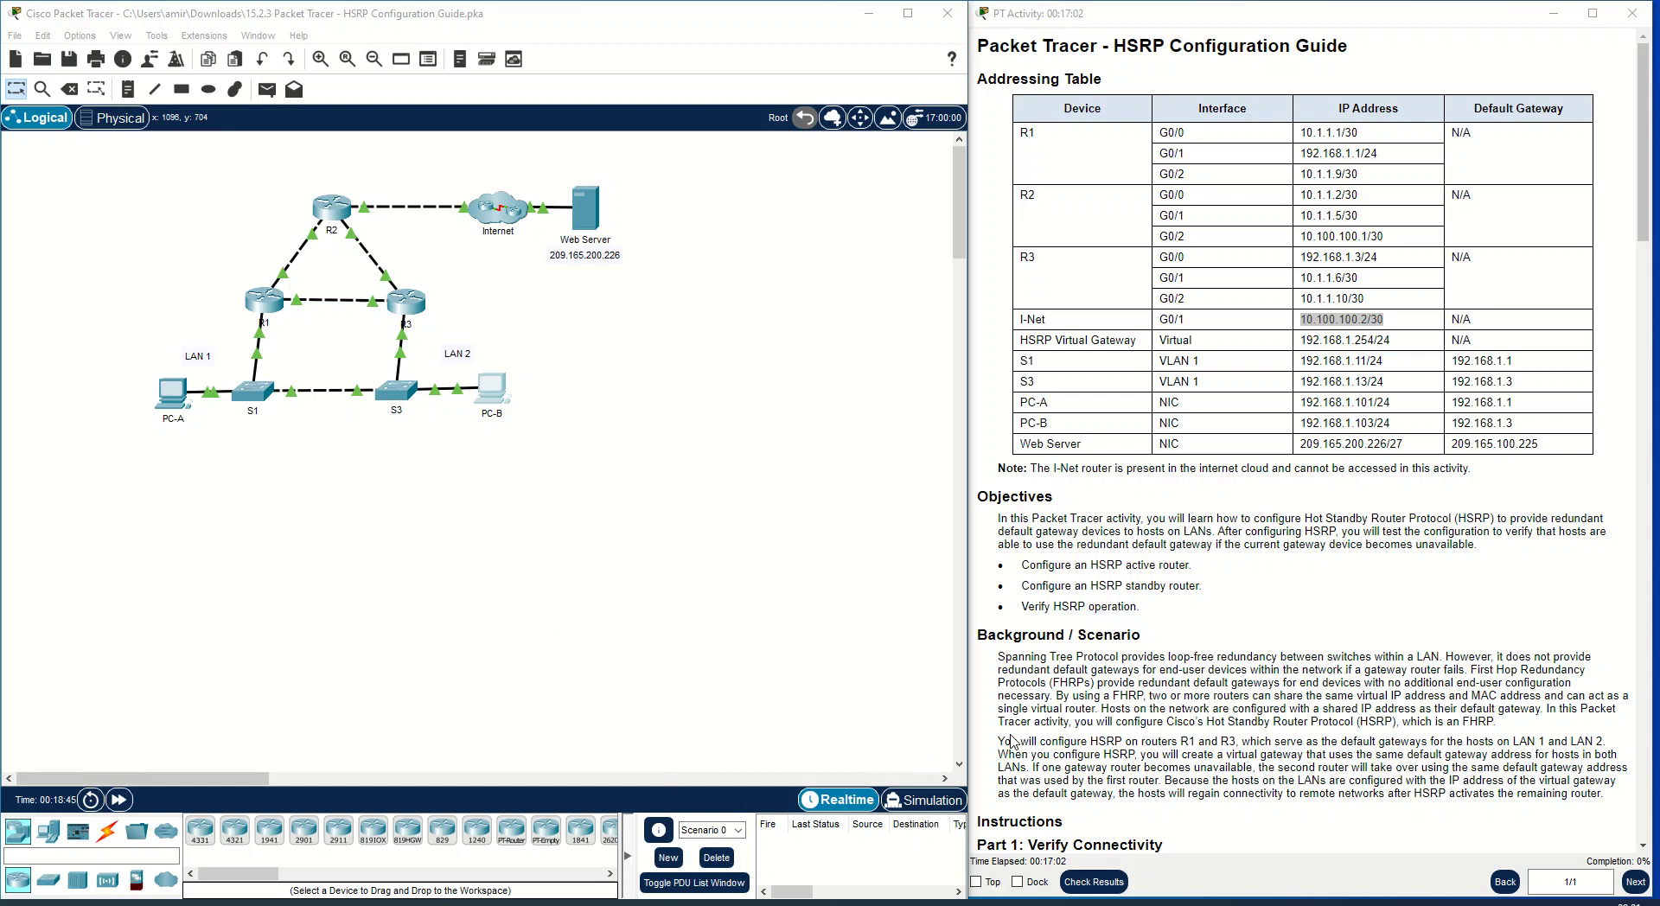
Read the activity's objectives, background scenario and the Part 1 instructions for tracing the path to the Web Server.
drag(1497, 721, 991, 692)
click(1027, 517)
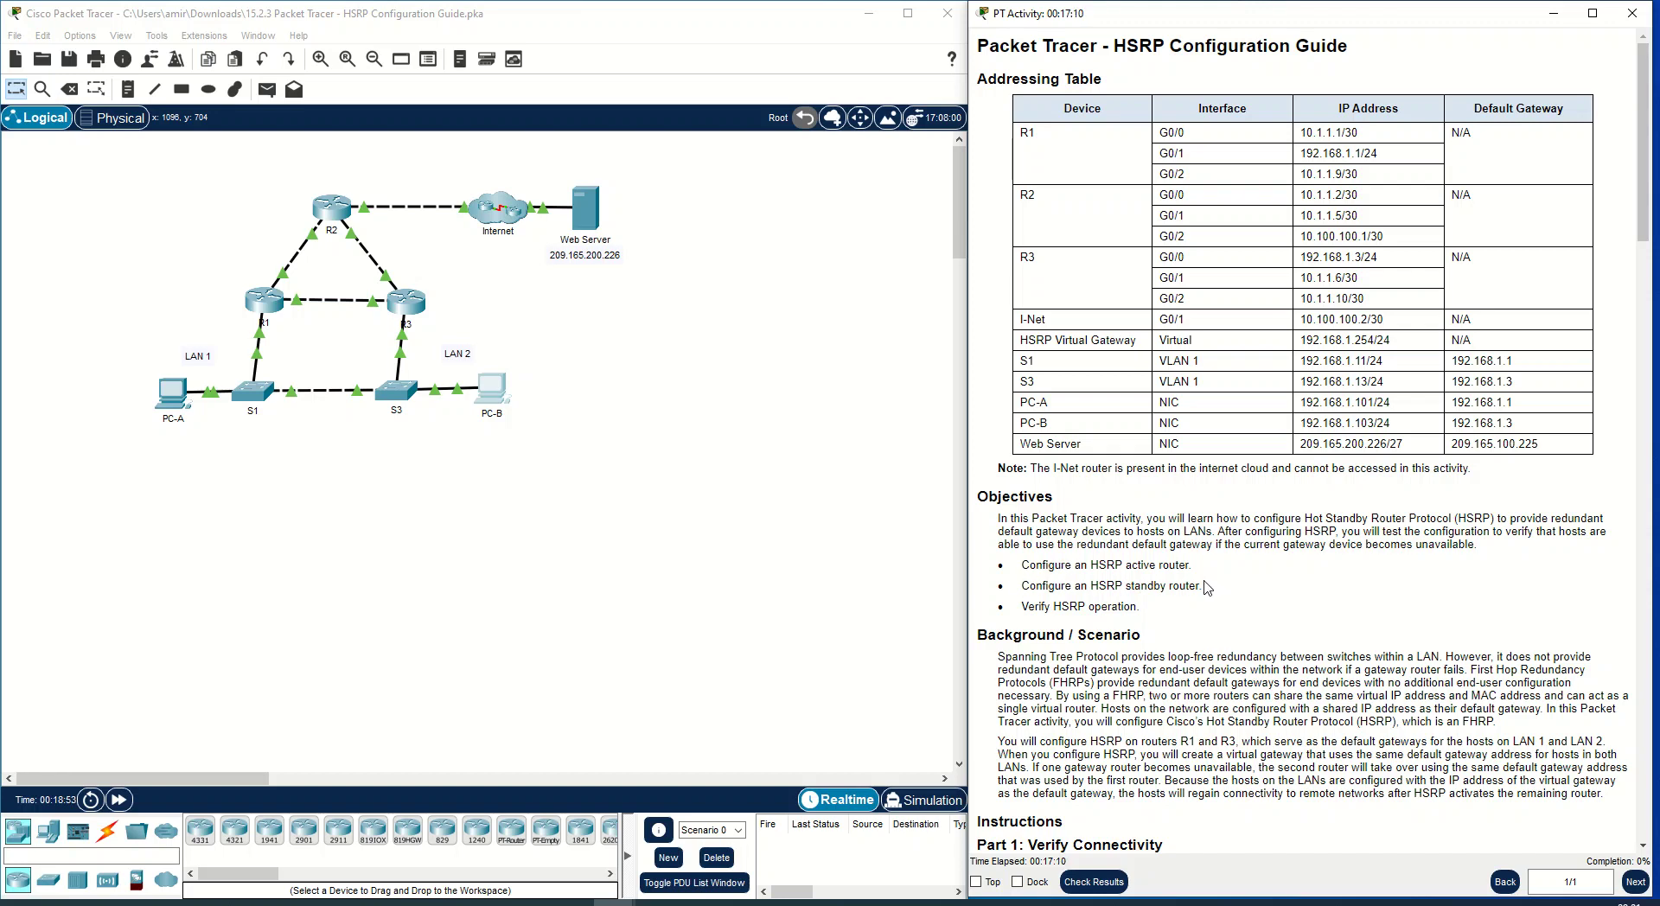
drag(1126, 588, 1202, 587)
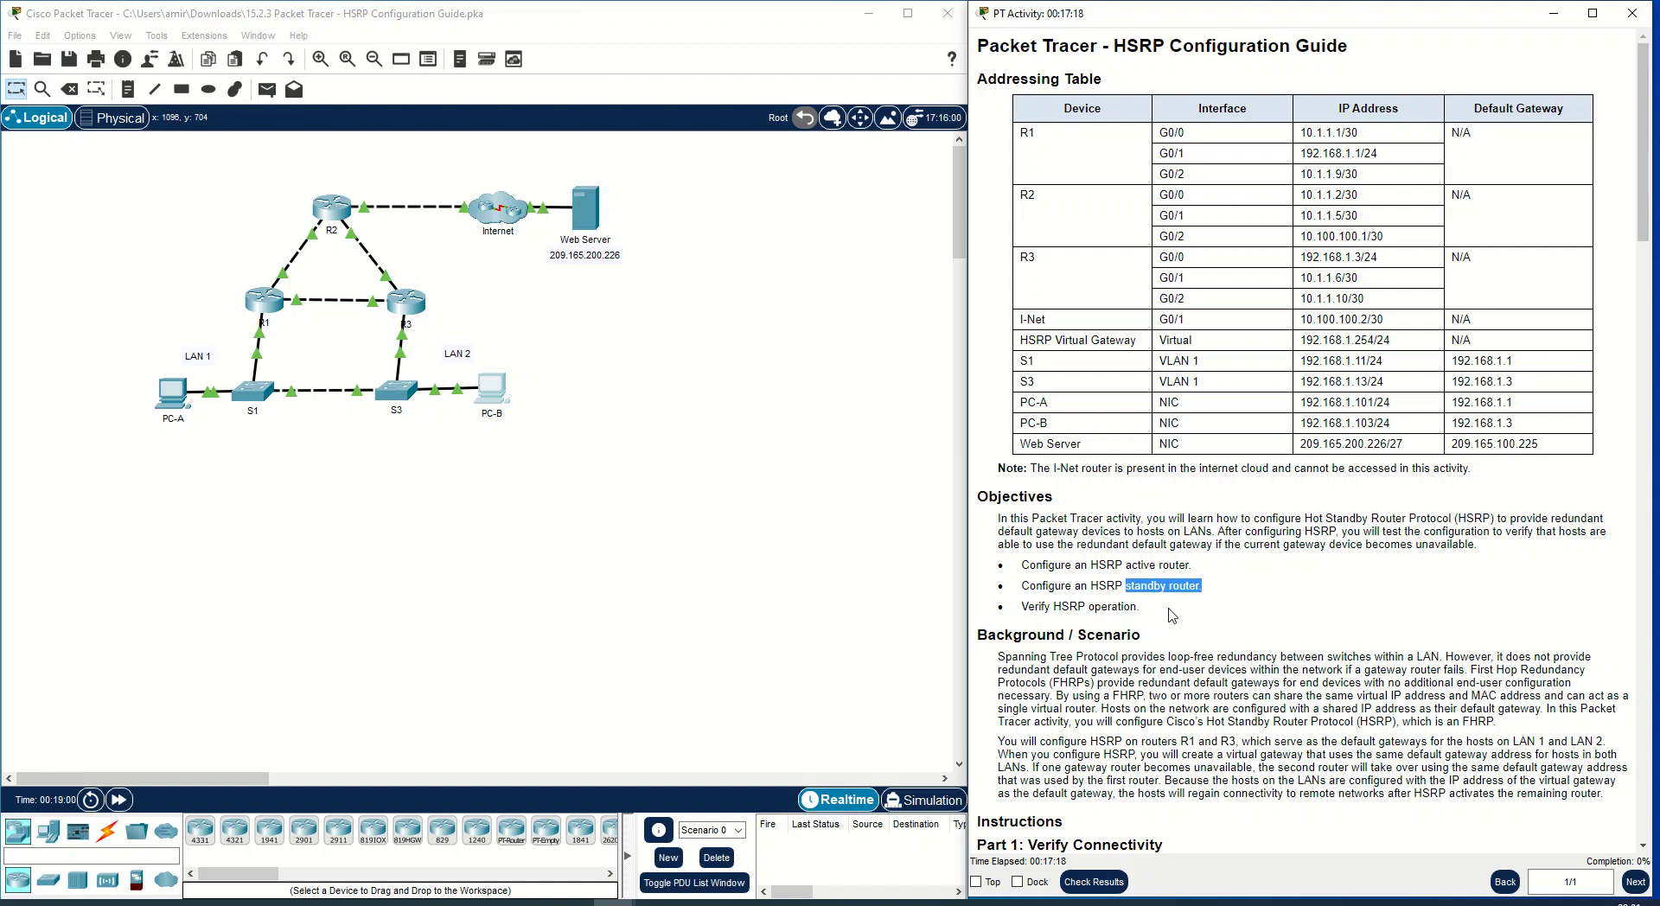
scroll(1190, 642, down, 7)
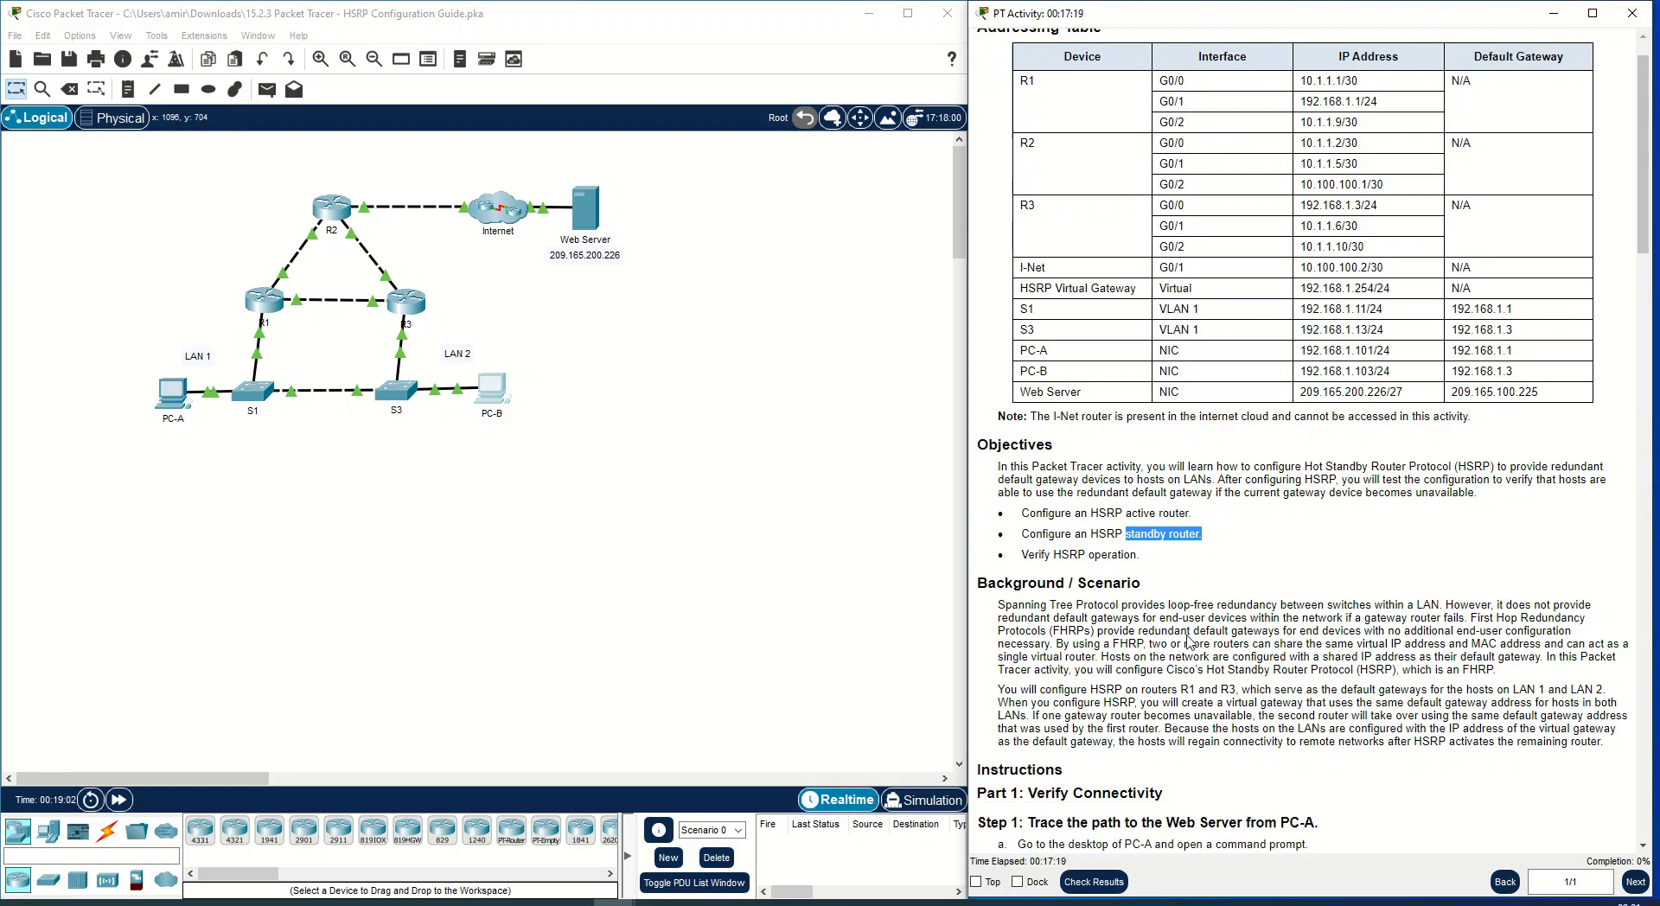
scroll(1187, 635, down, 1)
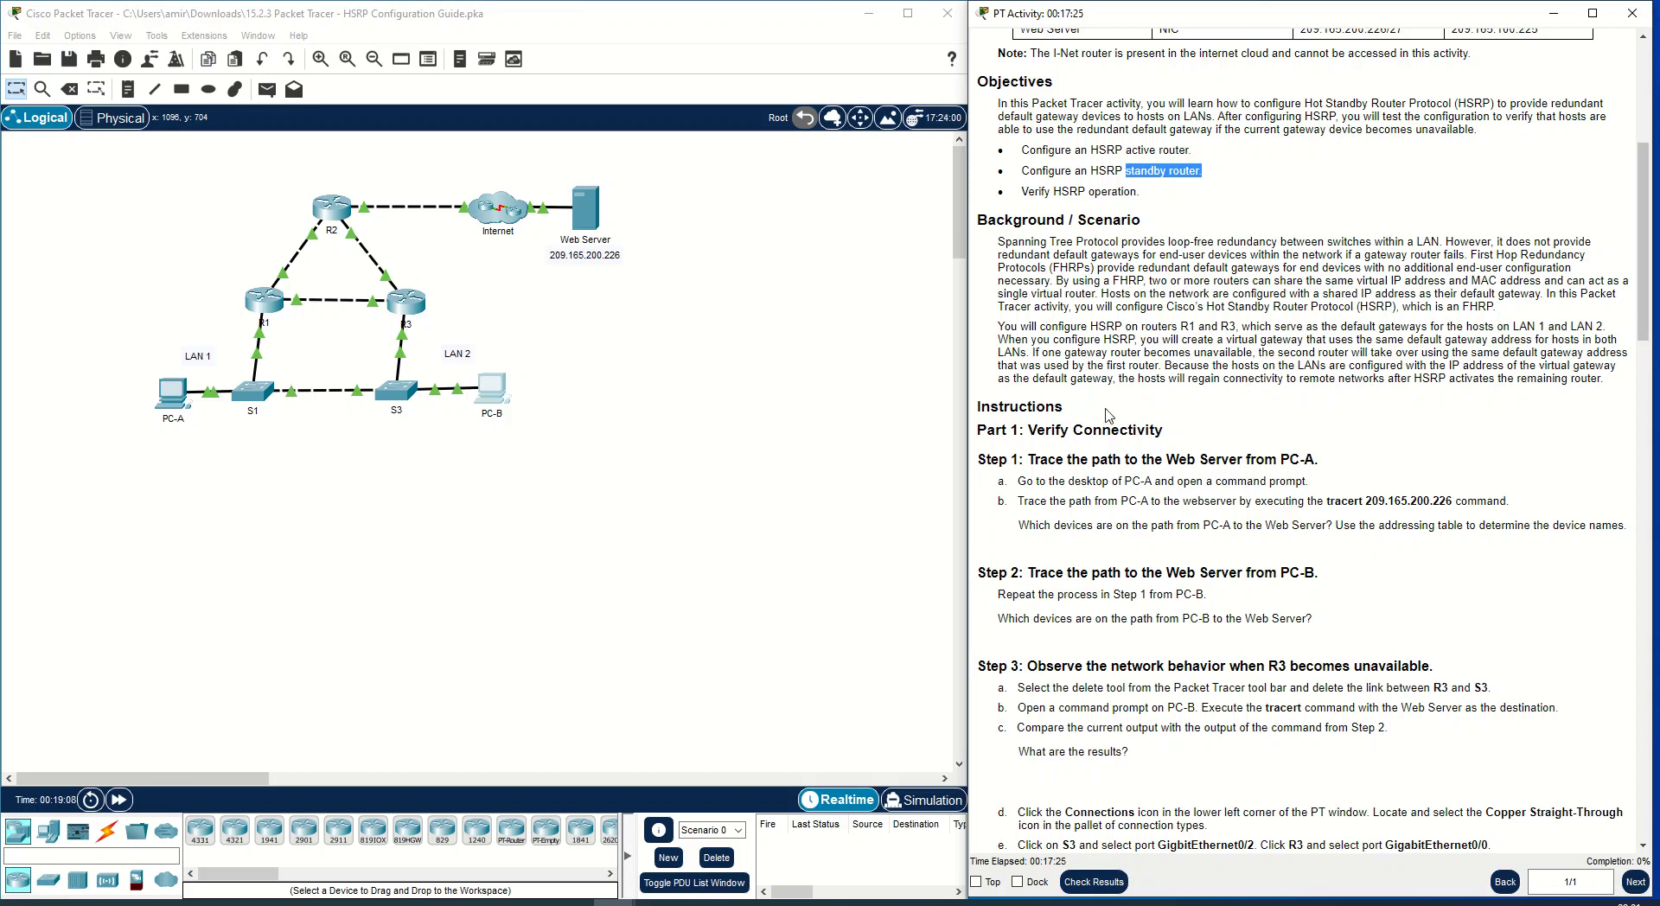
drag(999, 243, 1605, 381)
click(1105, 478)
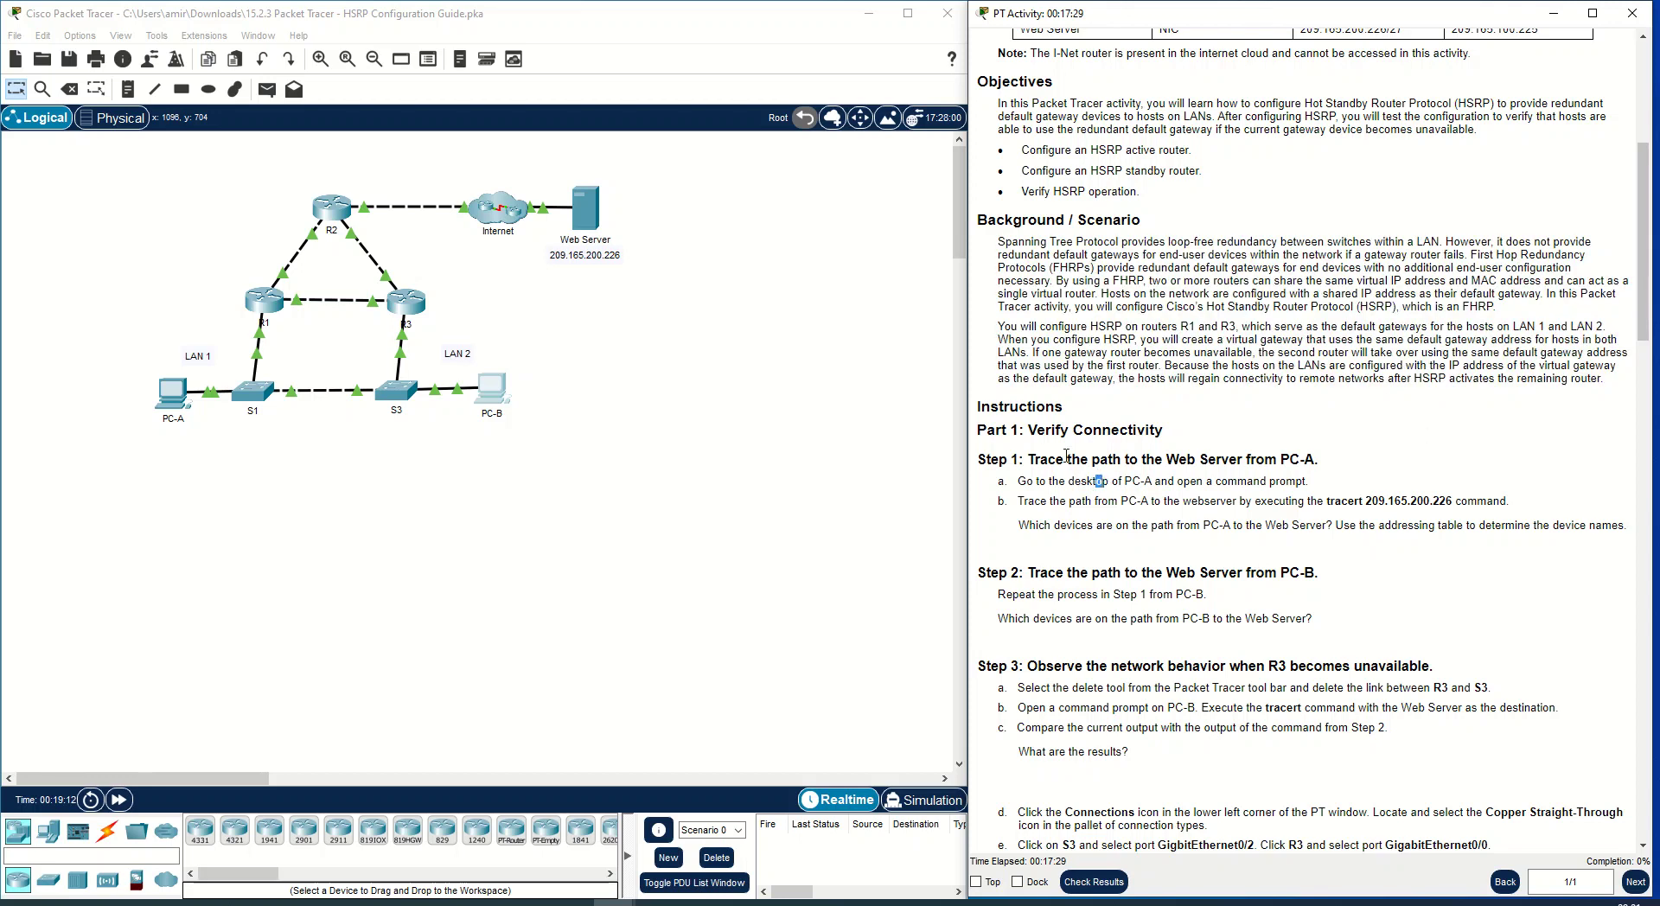
drag(1042, 430, 1150, 456)
click(1118, 477)
scroll(1089, 538, down, 1)
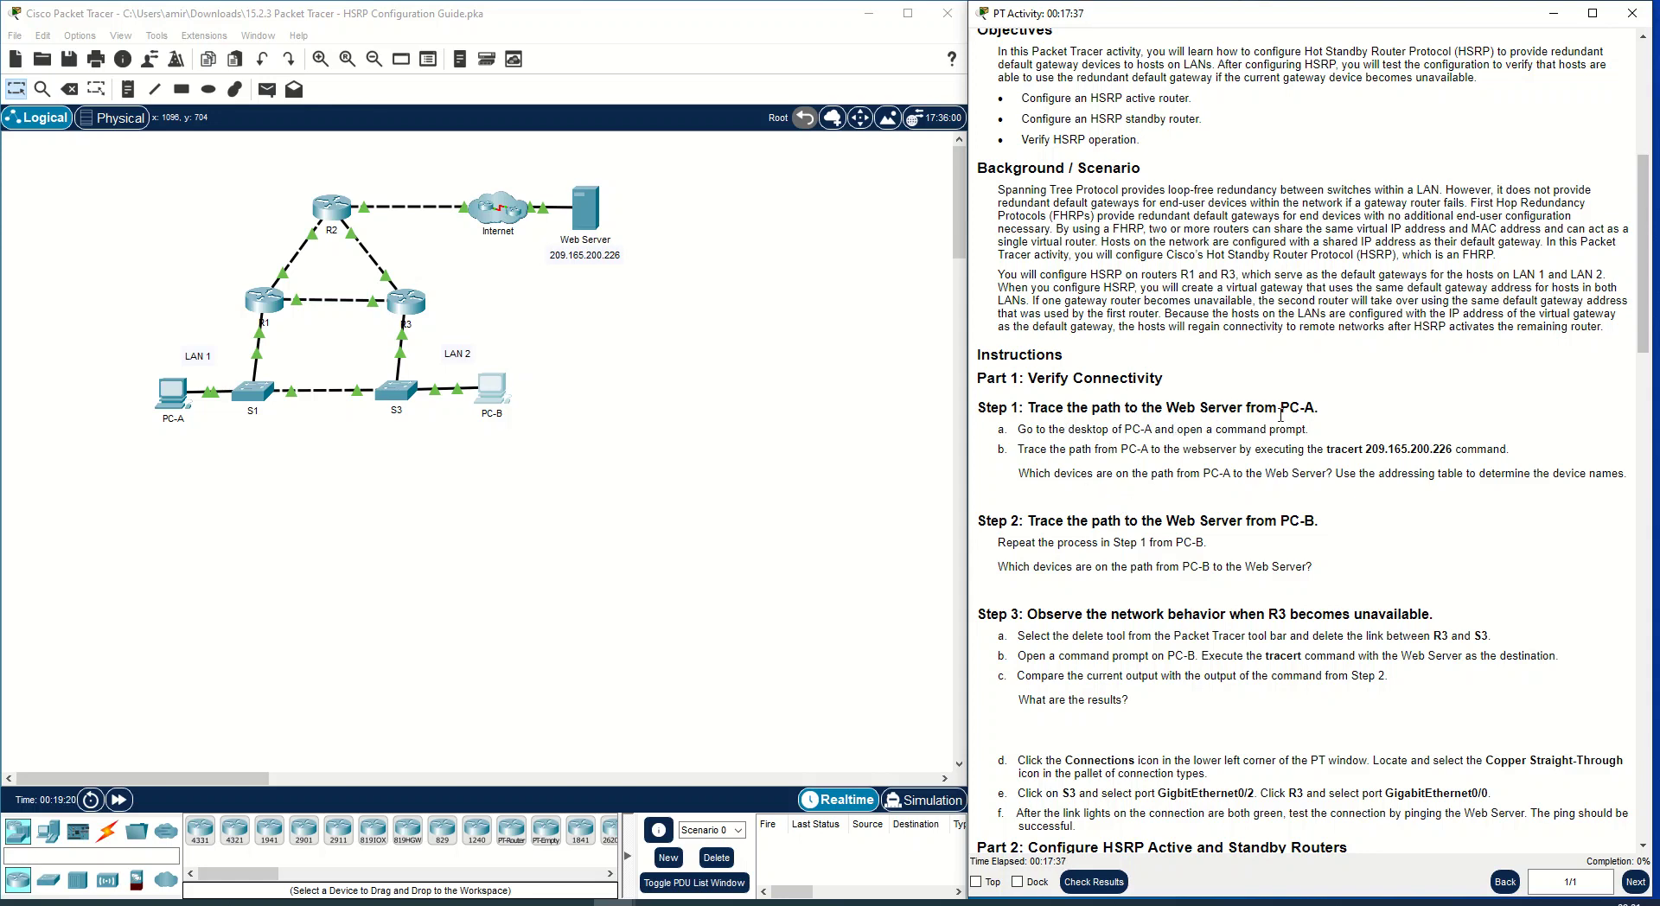
drag(1166, 408, 1319, 408)
drag(1282, 520, 1340, 528)
drag(1027, 408, 1138, 409)
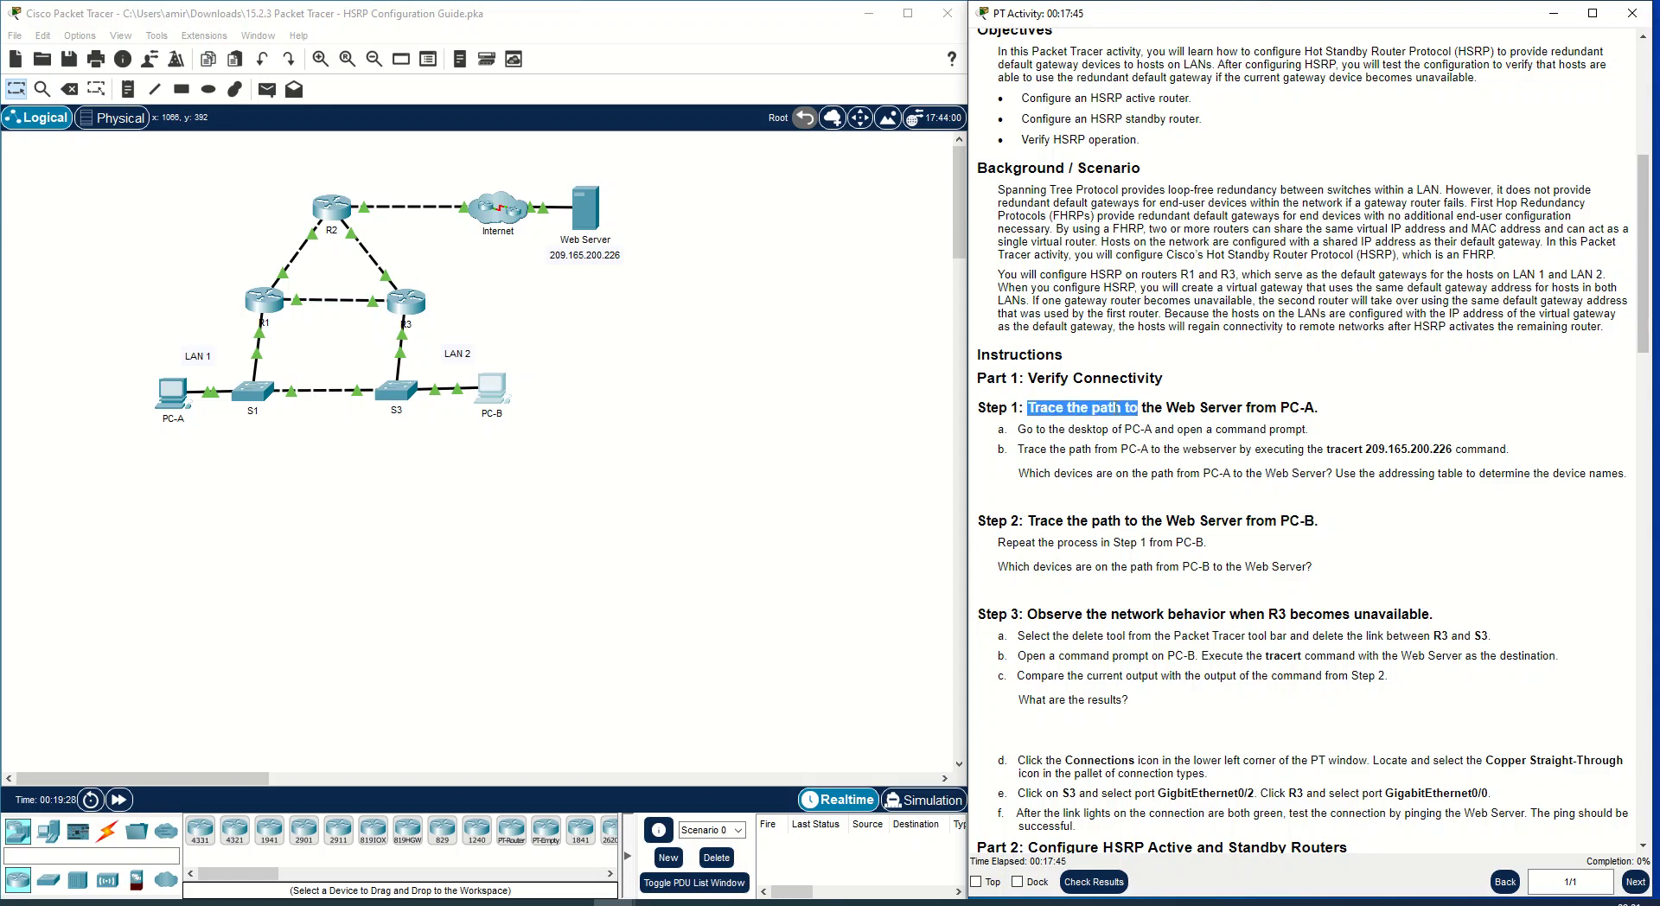
Run tracert 209.165.200.226 from PC-A's command prompt to trace the path to the Web Server.
click(195, 380)
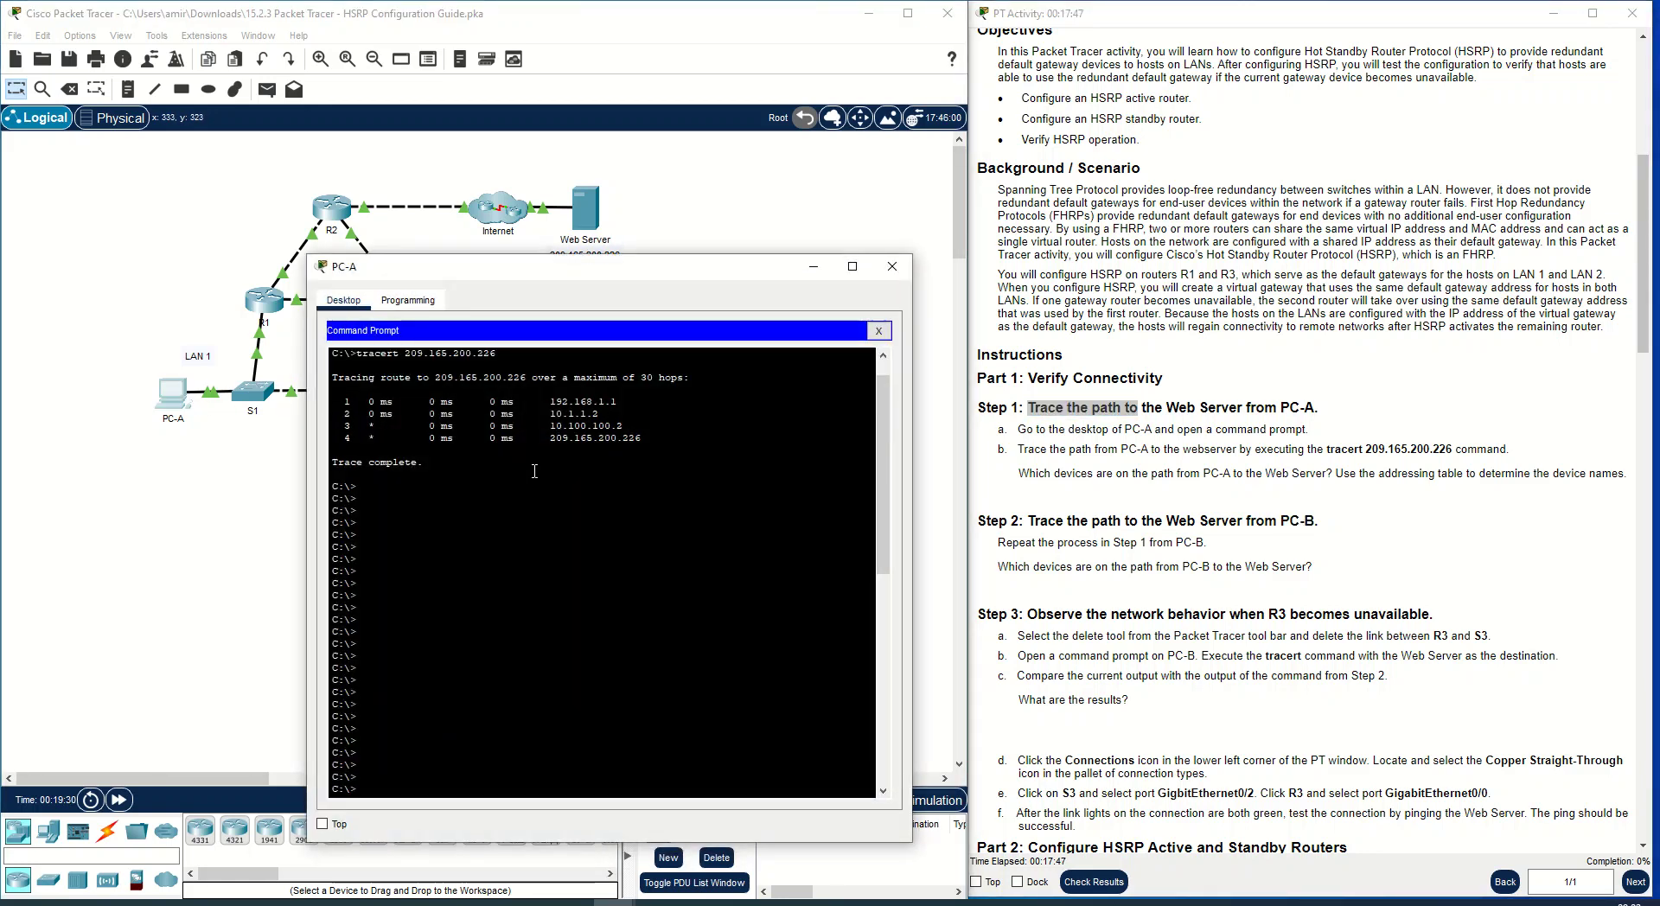
key(Return)
key(Return)
key(Return)
key(Return)
key(Return)
key(Return)
key(Return)
key(Return)
key(Return)
key(Return)
key(Return)
key(Return)
key(Return)
key(Return)
key(Return)
key(Return)
key(Return)
key(Return)
key(Return)
key(Return)
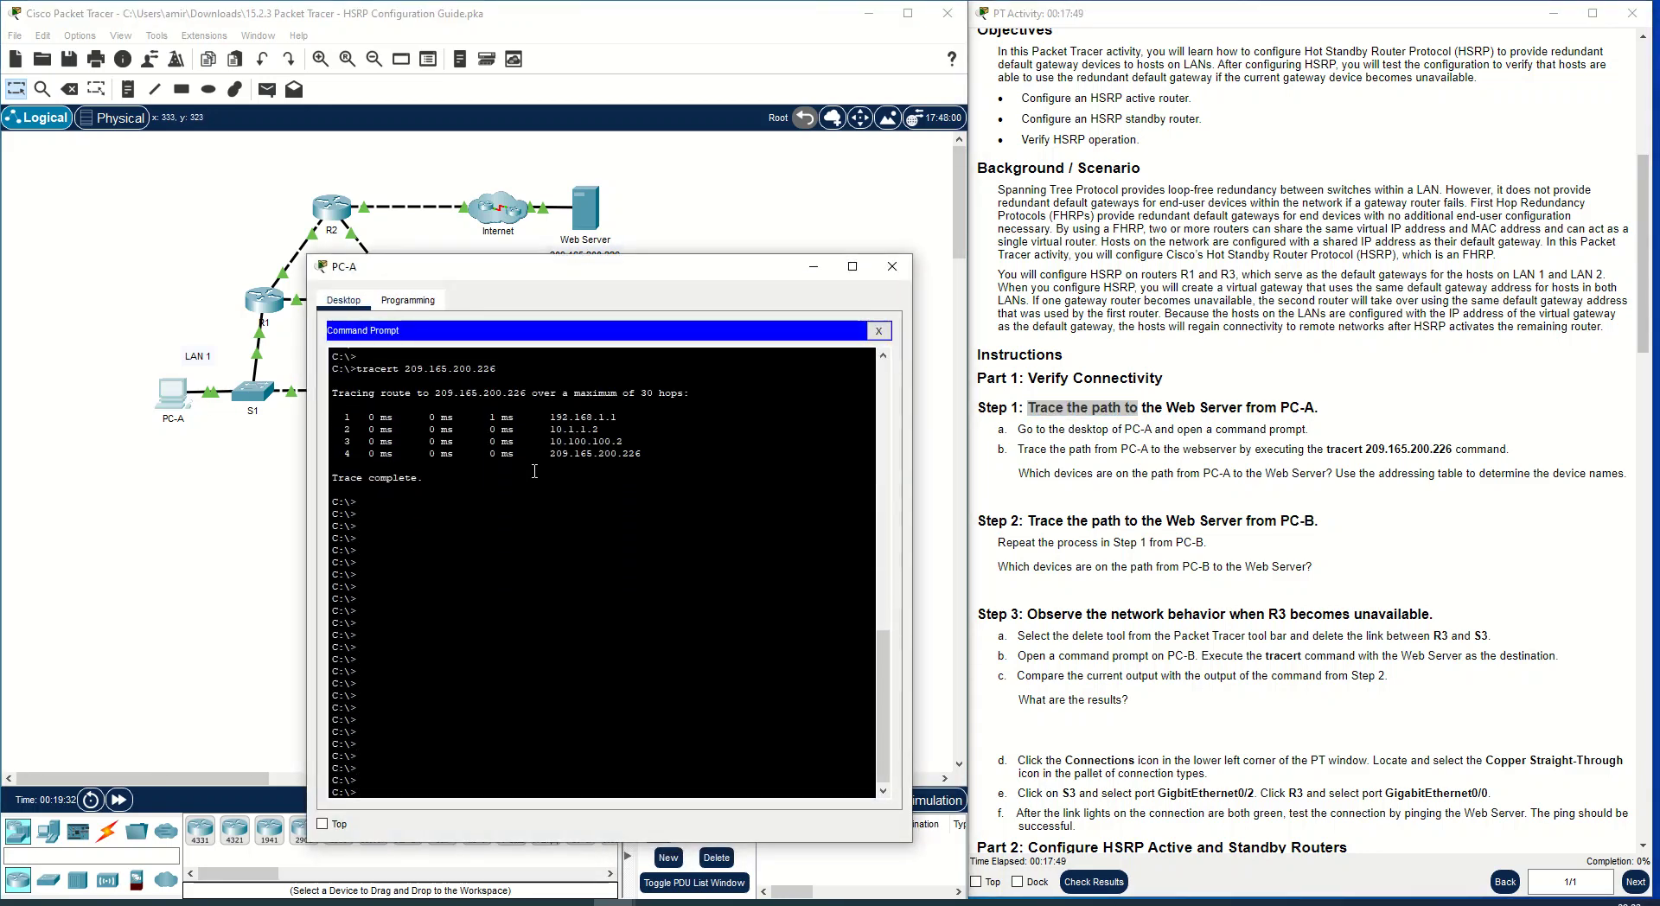
text(tracert)
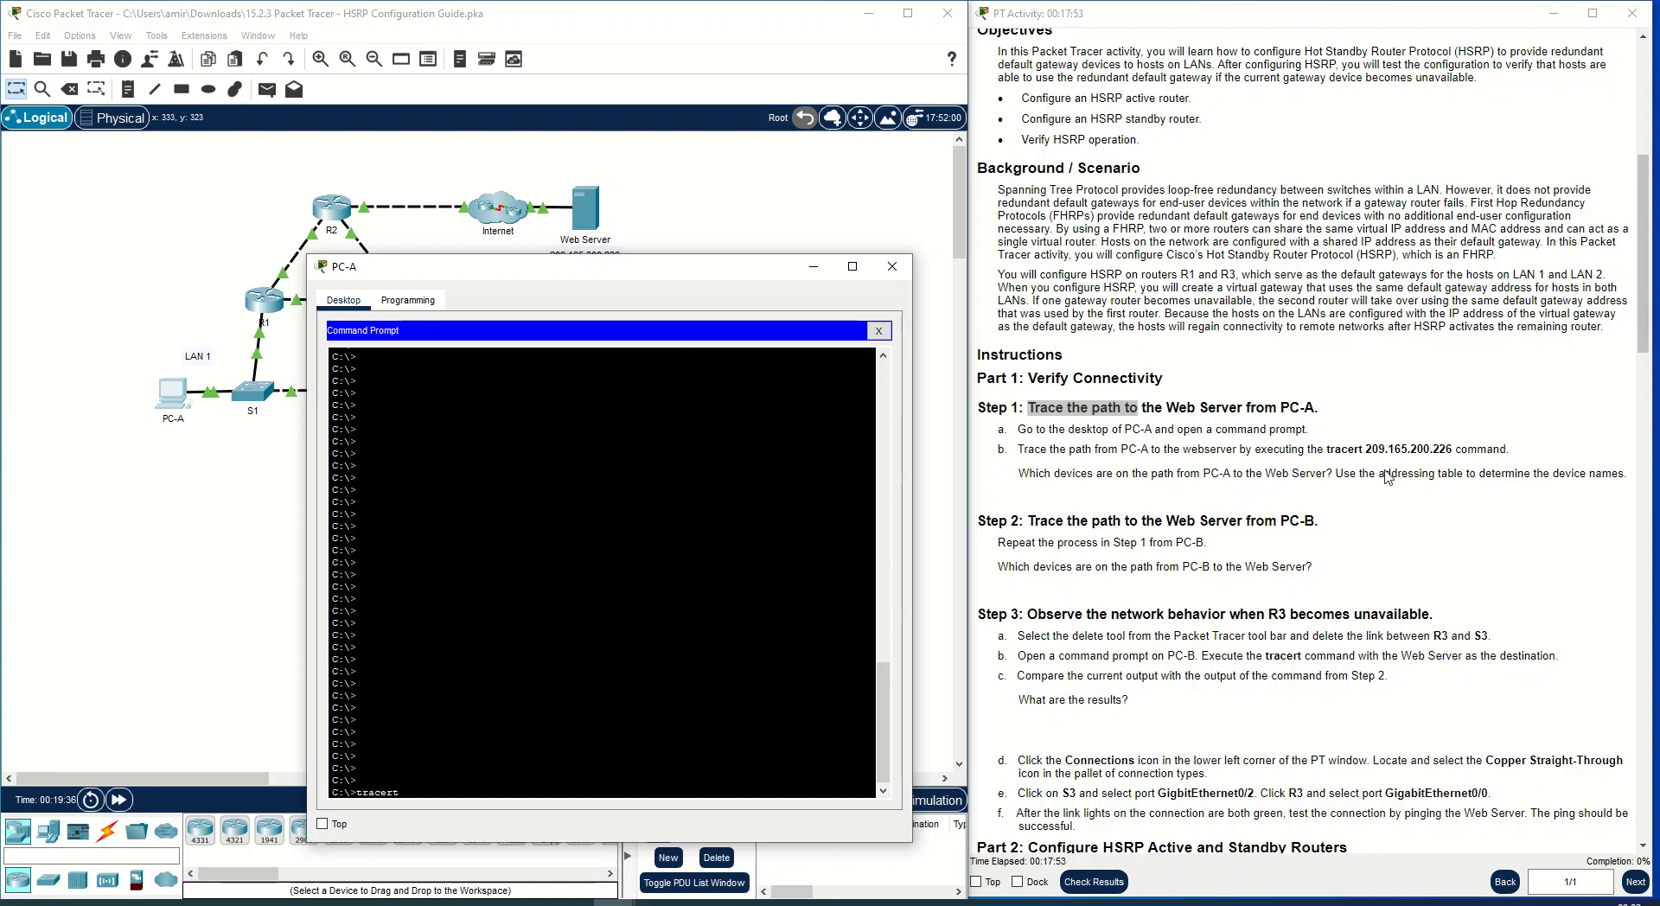
drag(1366, 449, 1455, 450)
key(ctrl+c)
right_click(1455, 451)
click(1483, 460)
click(510, 778)
key(ctrl+v)
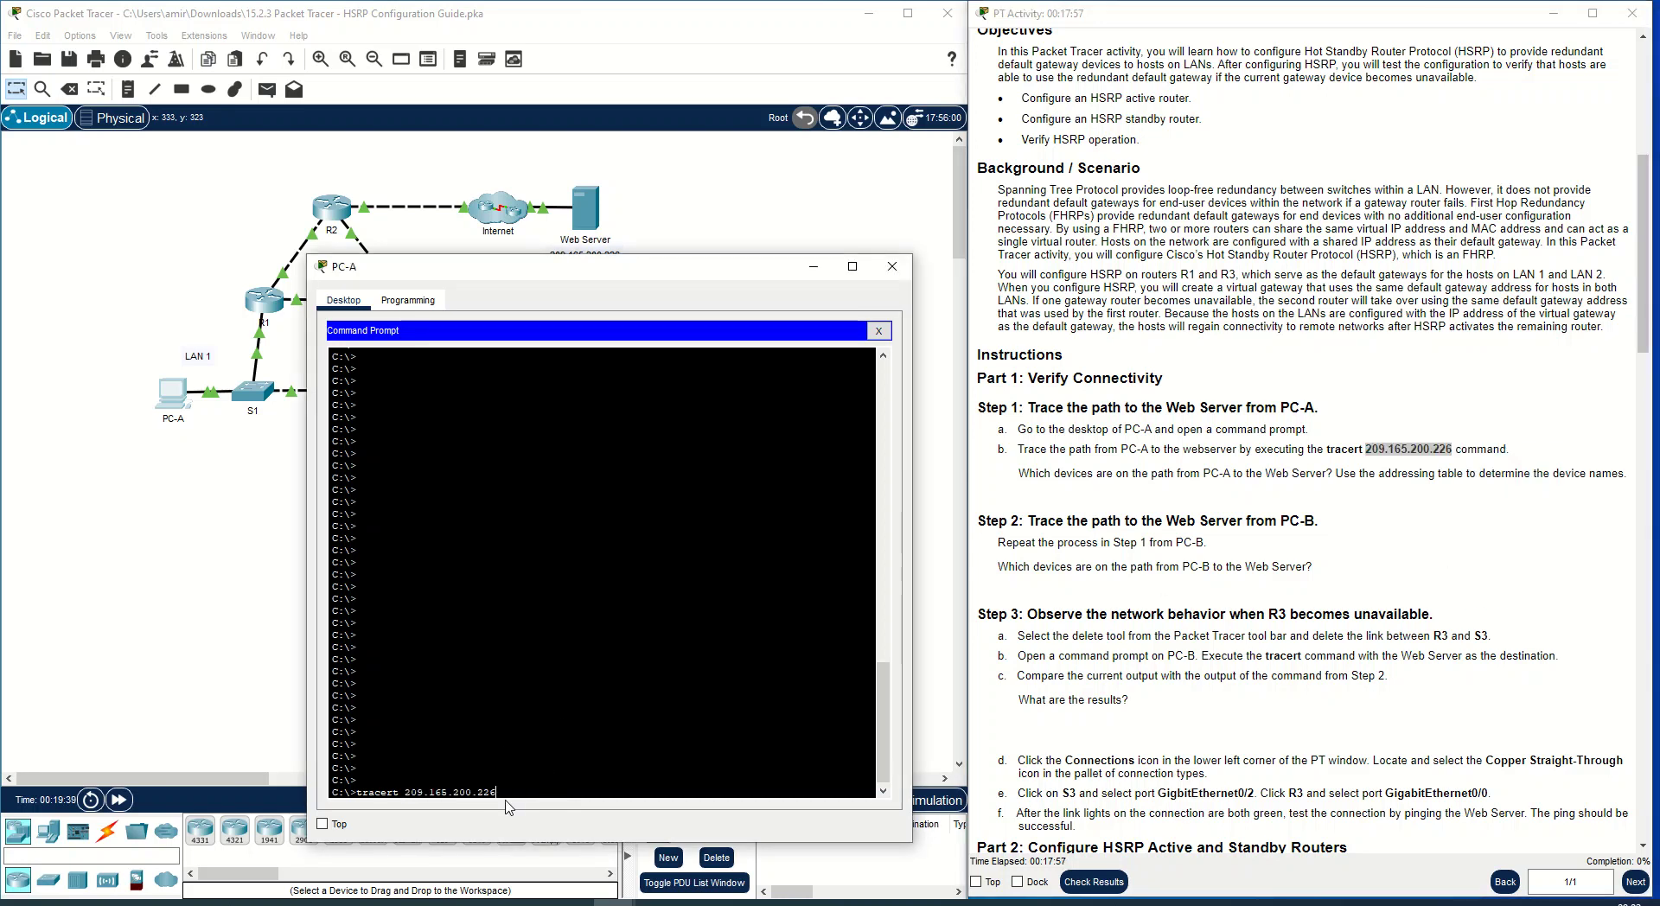
key(Return)
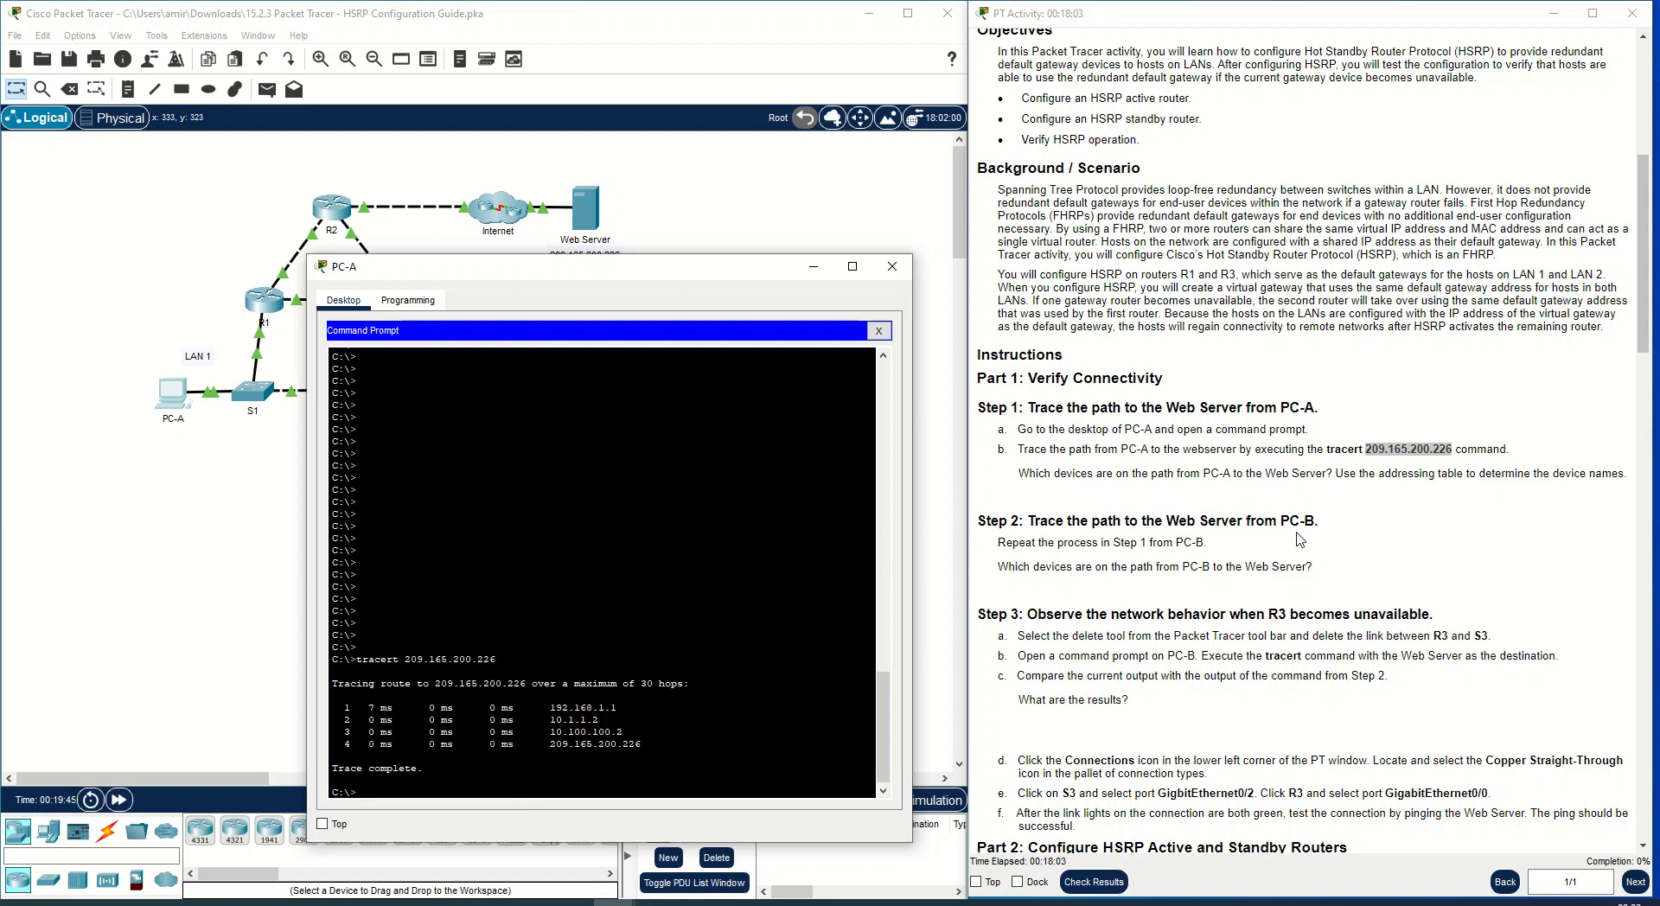
Match each hop of PC-A's trace to its device and interface in the addressing table, and close PC-A's window.
scroll(1298, 534, up, 5)
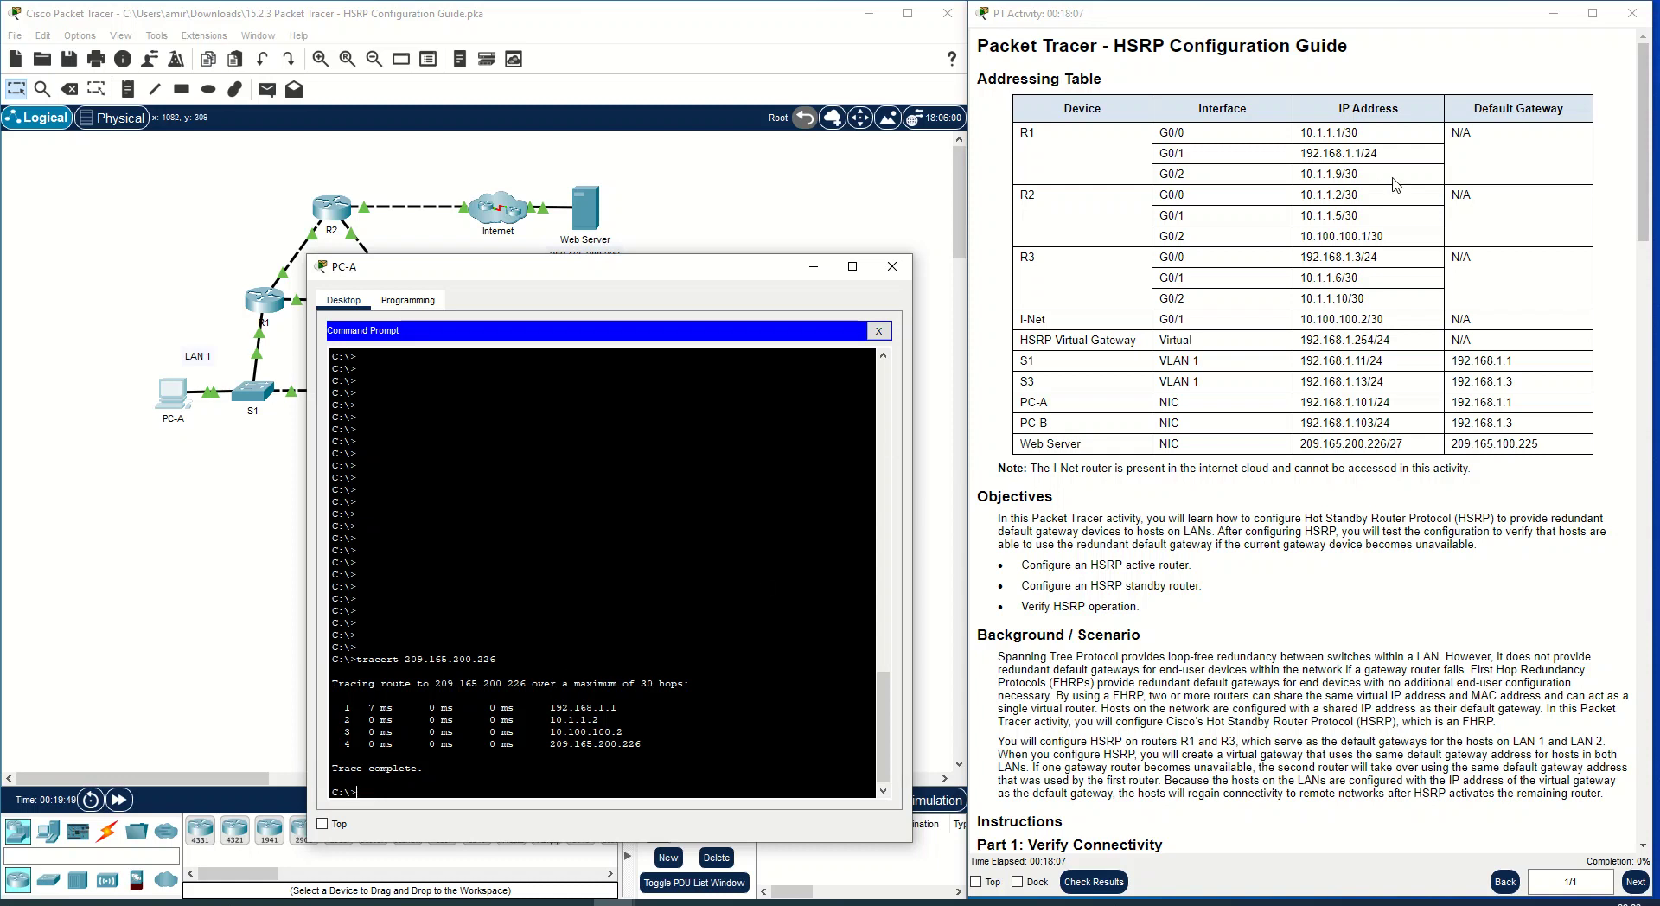
drag(1388, 154, 1303, 155)
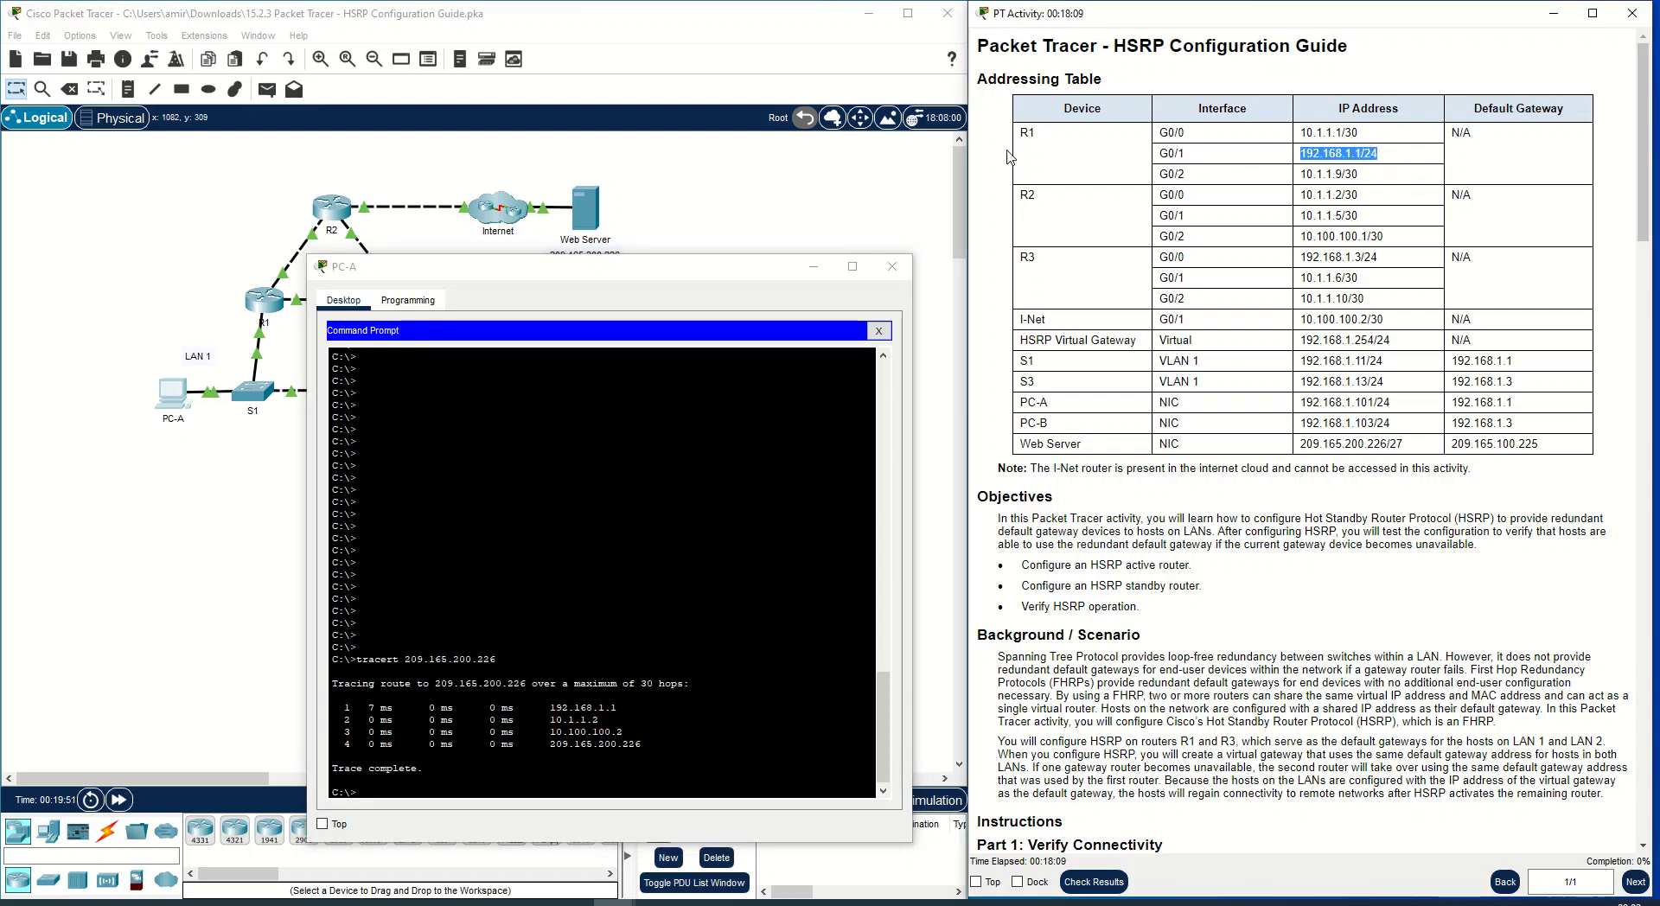
drag(619, 704, 549, 707)
drag(1187, 154, 1159, 154)
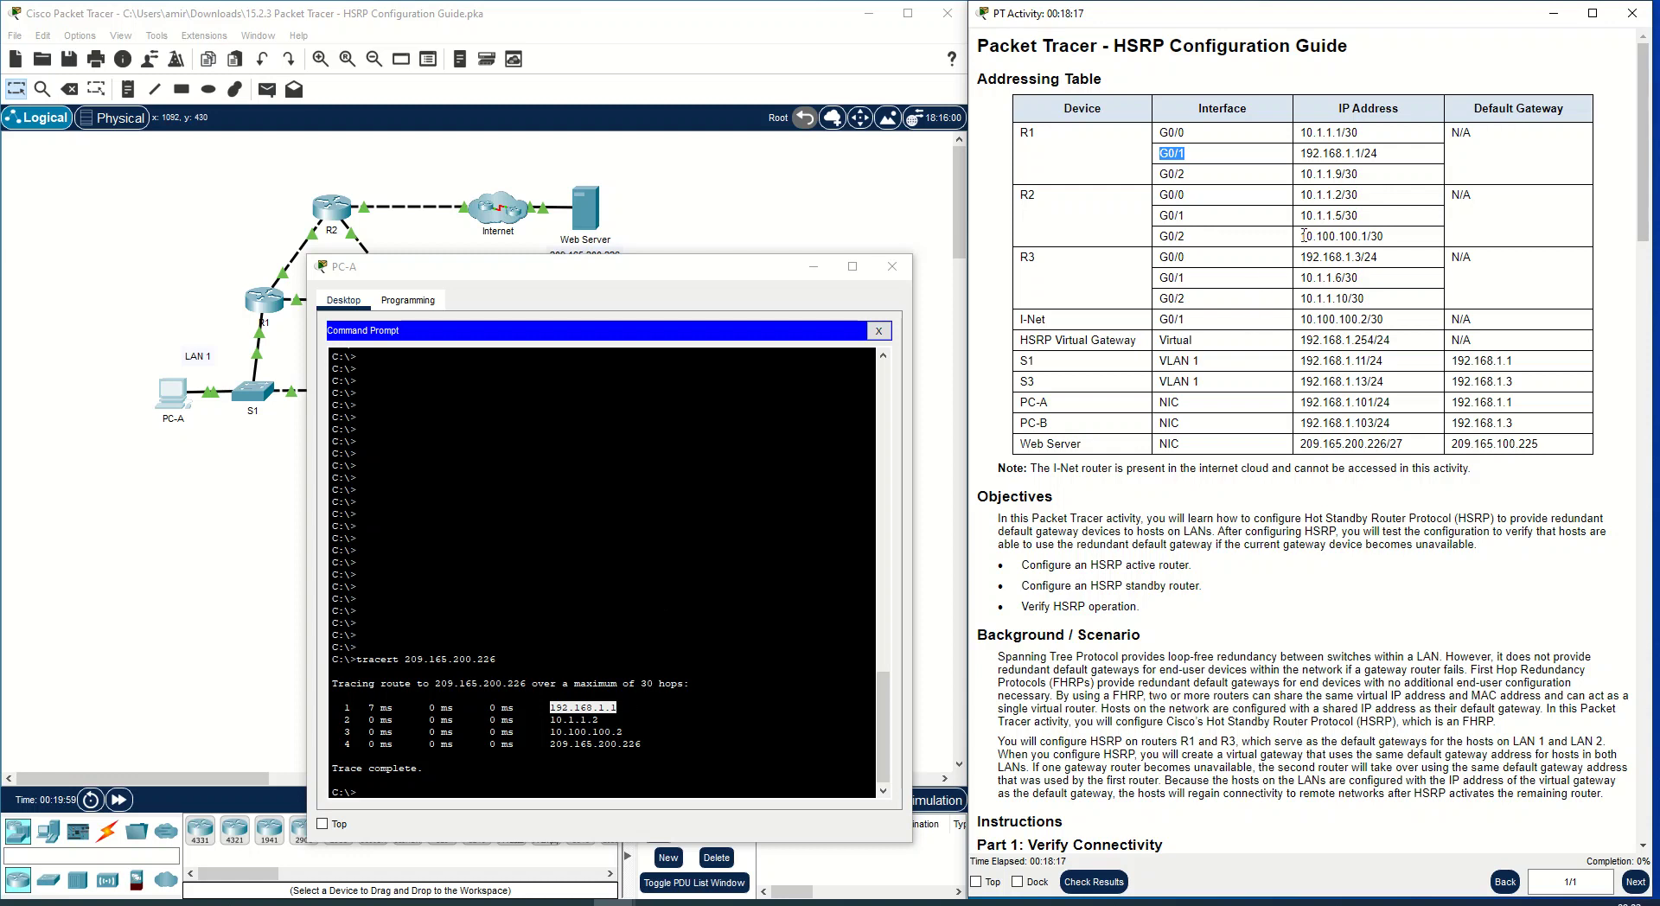
drag(1301, 194, 1359, 195)
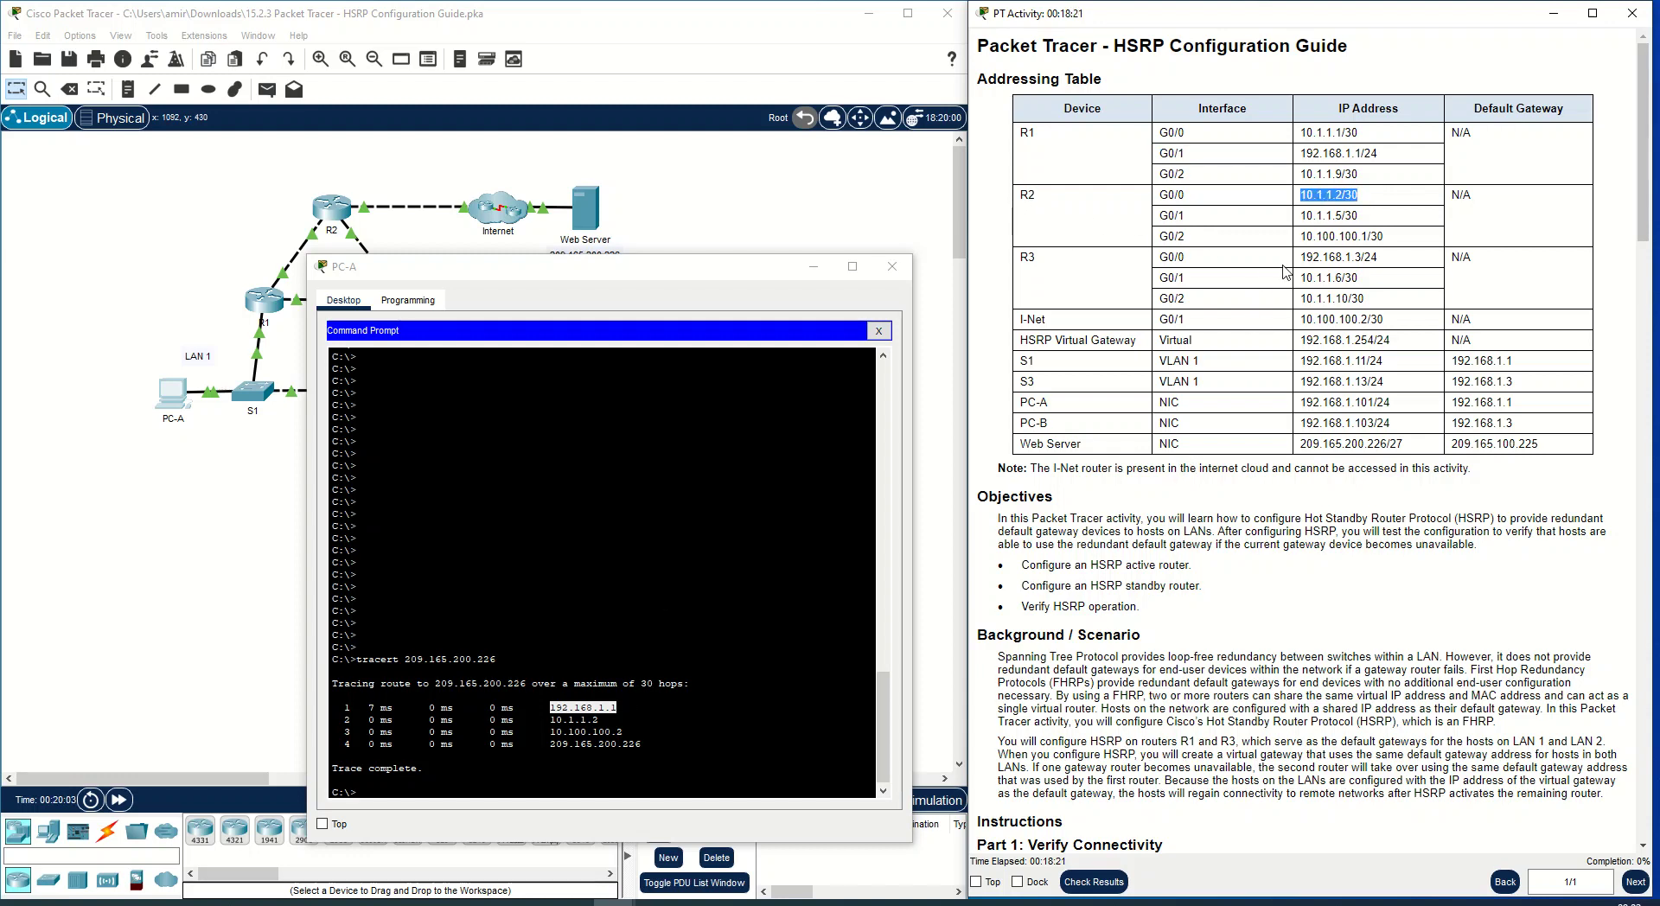
drag(624, 732, 552, 731)
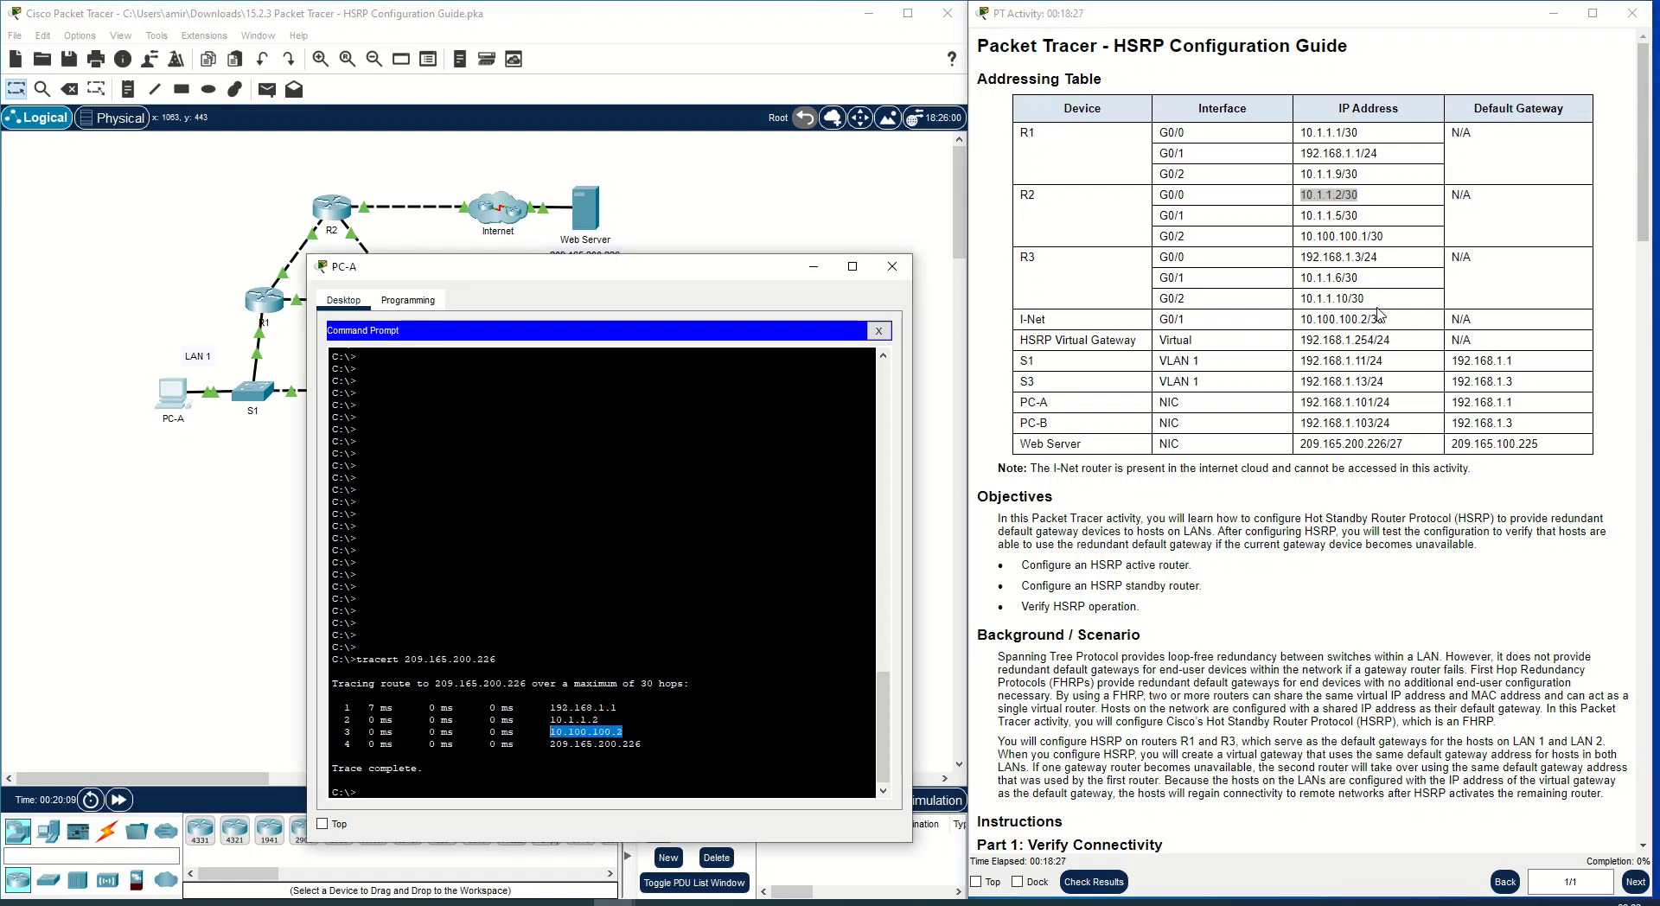
drag(1401, 325, 1072, 102)
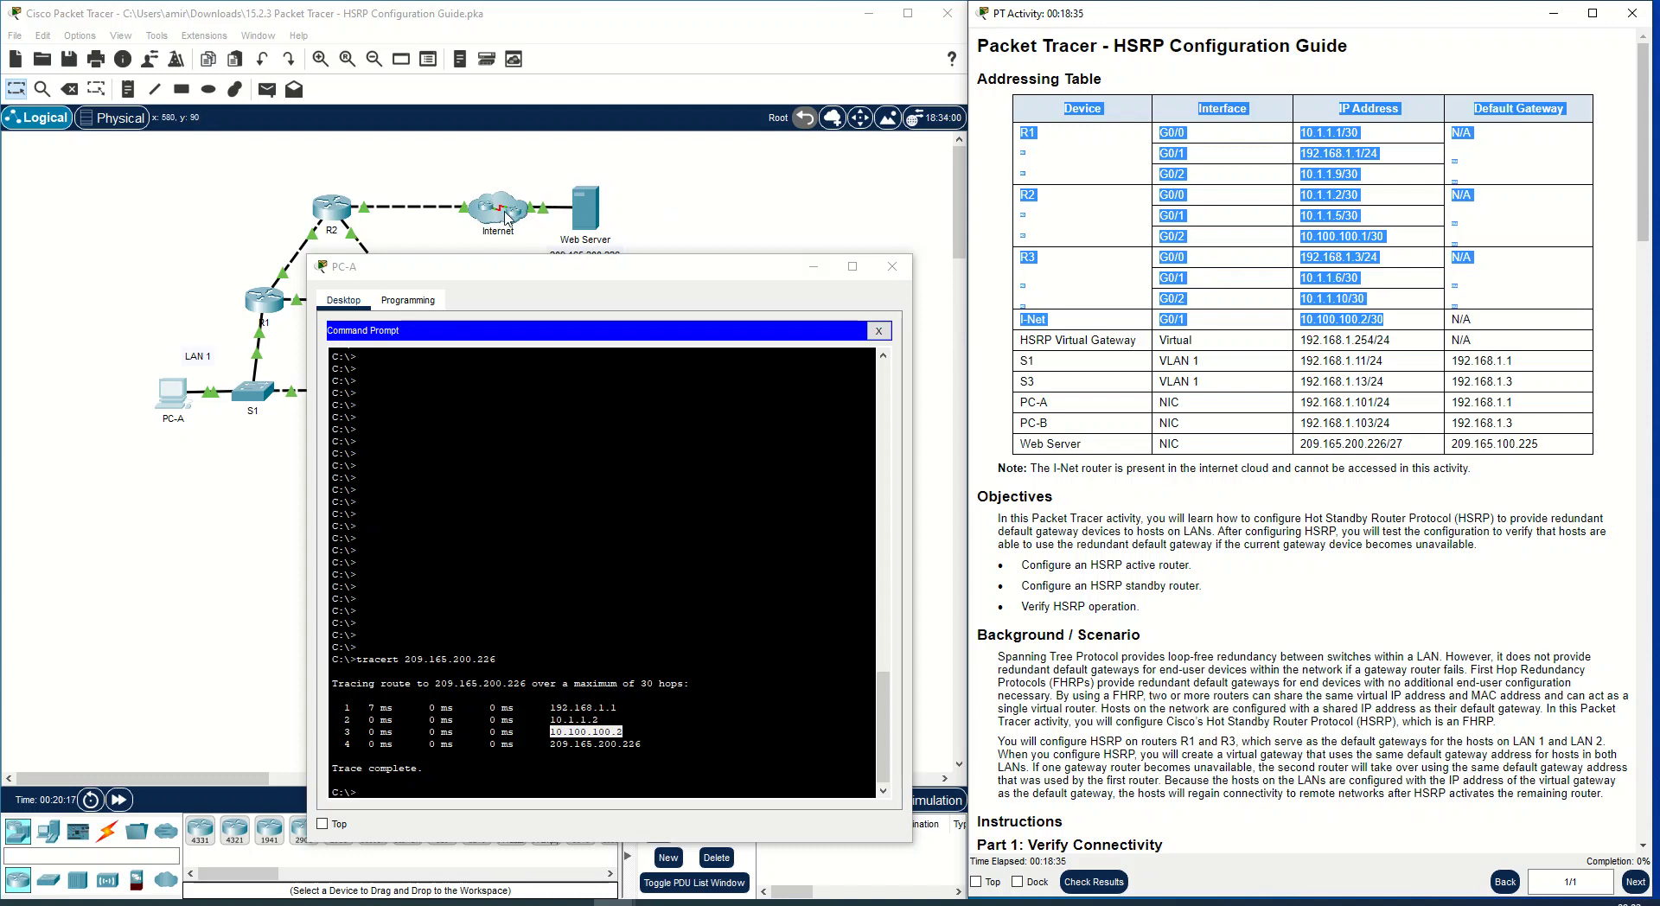
click(898, 270)
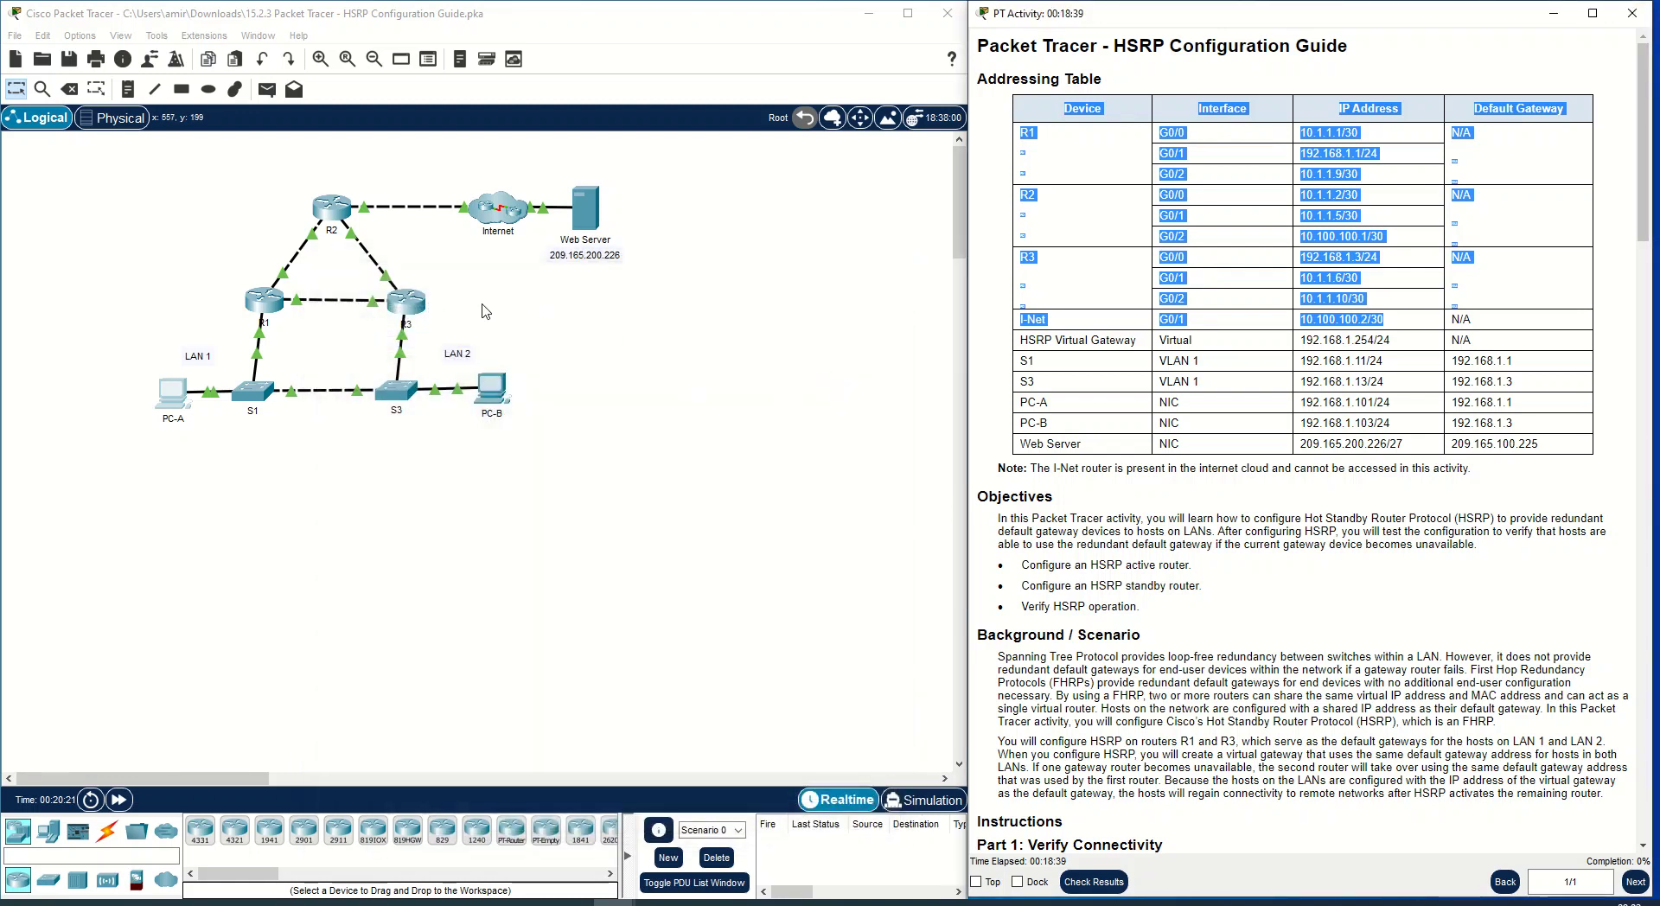
click(1202, 447)
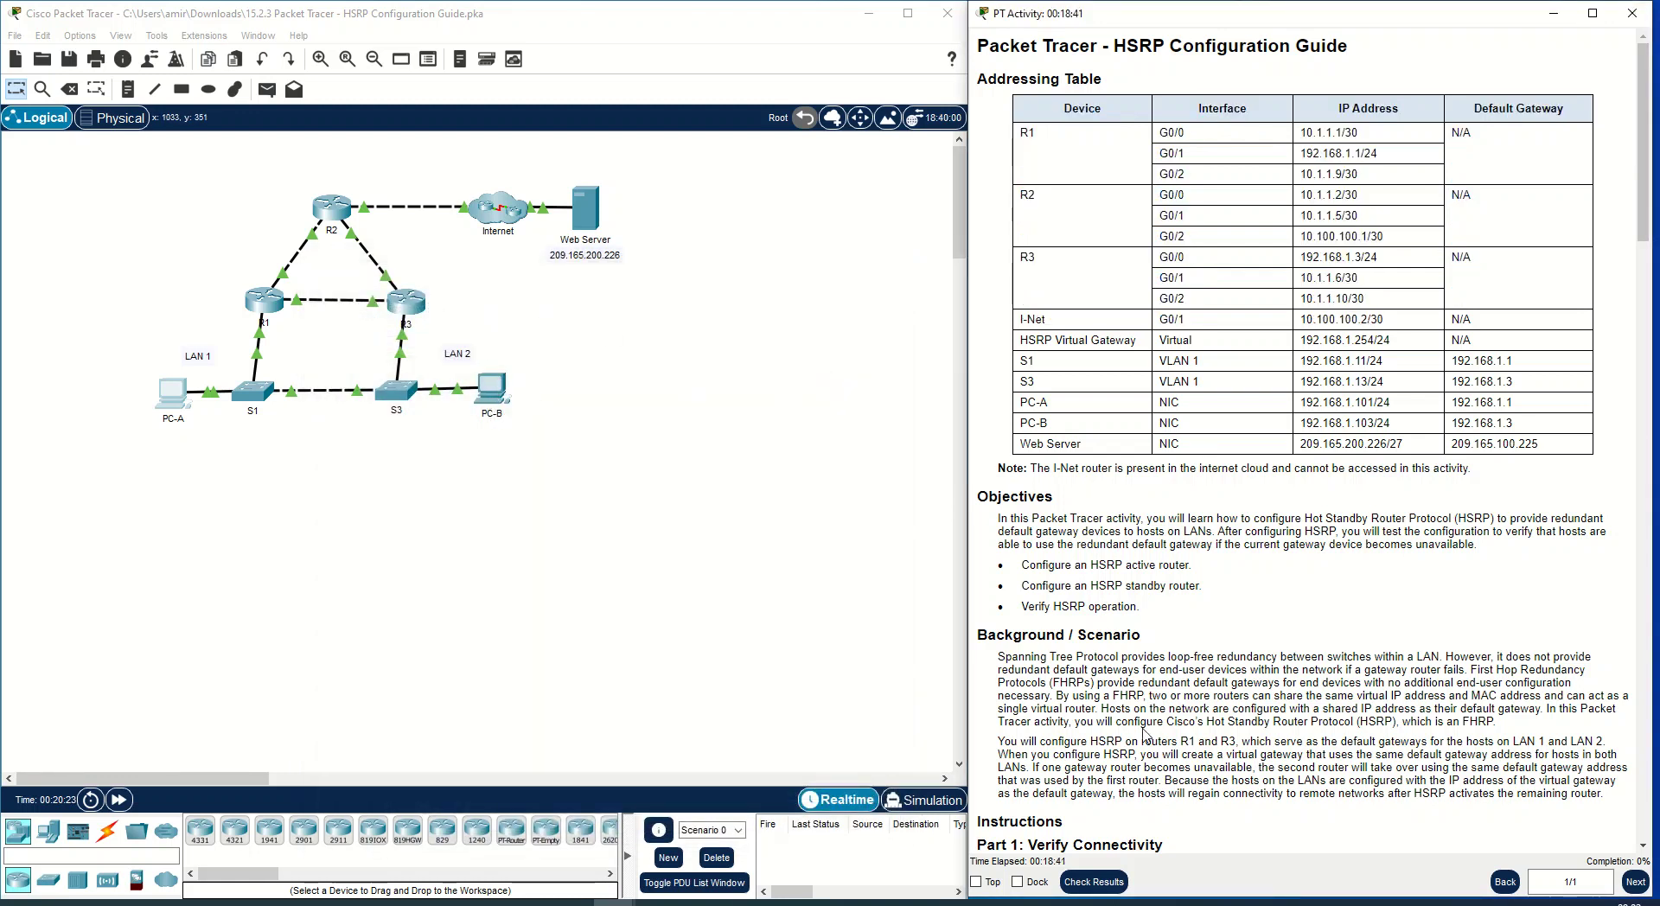
Repeat the trace to the Web Server at 209.165.200.226 from PC-B's command prompt.
scroll(1201, 721, down, 3)
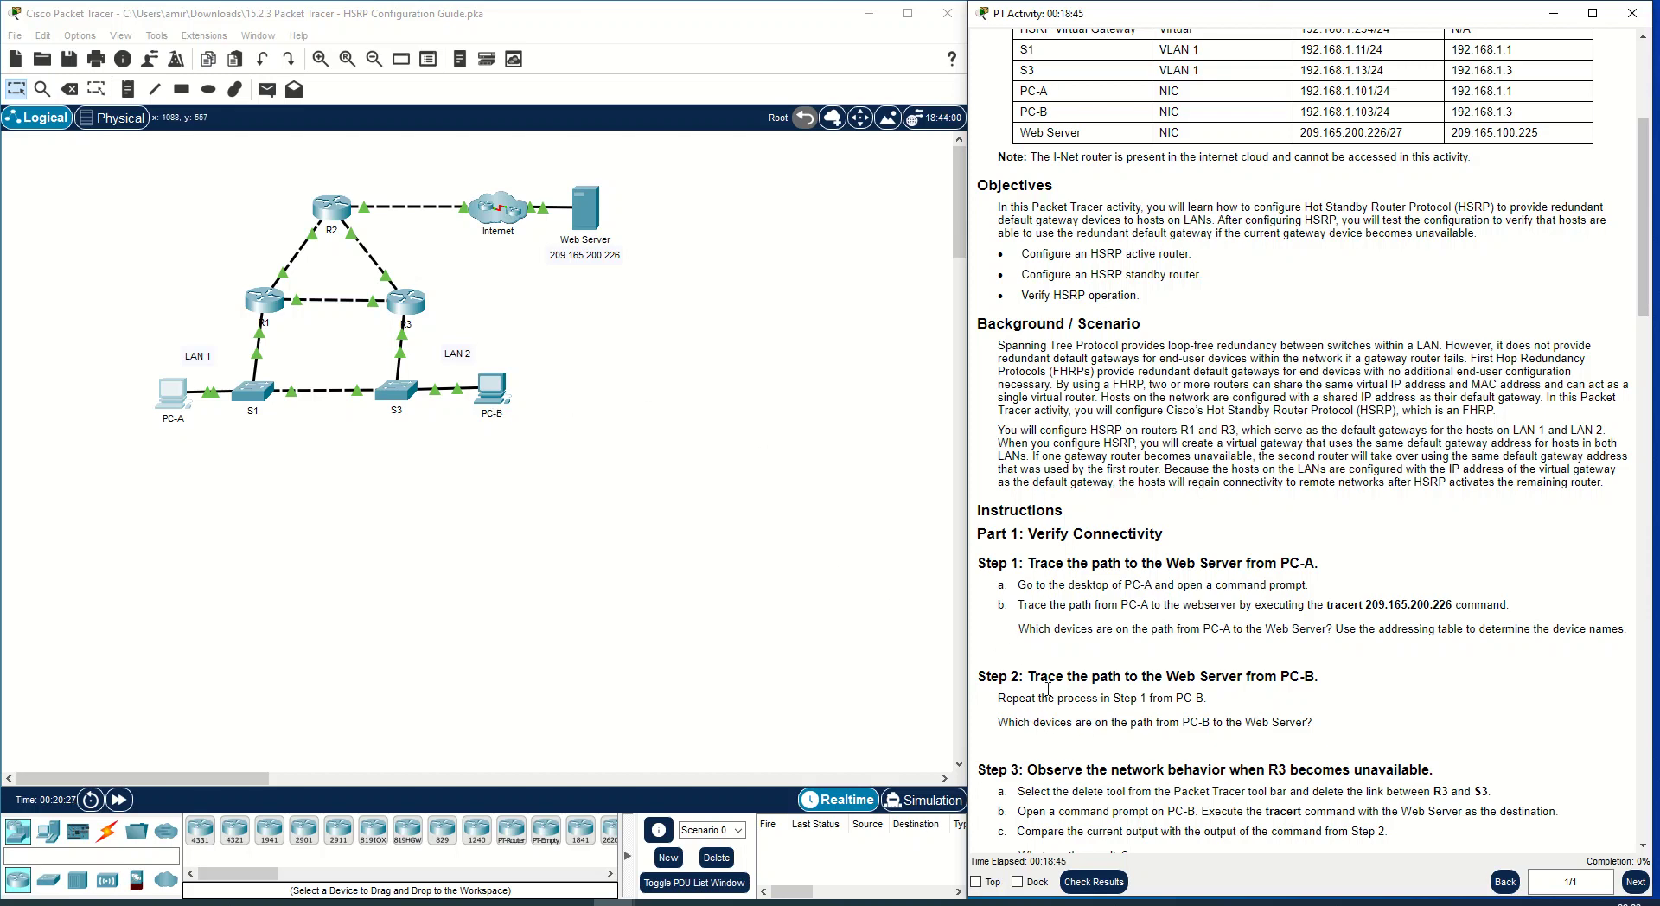
click(492, 398)
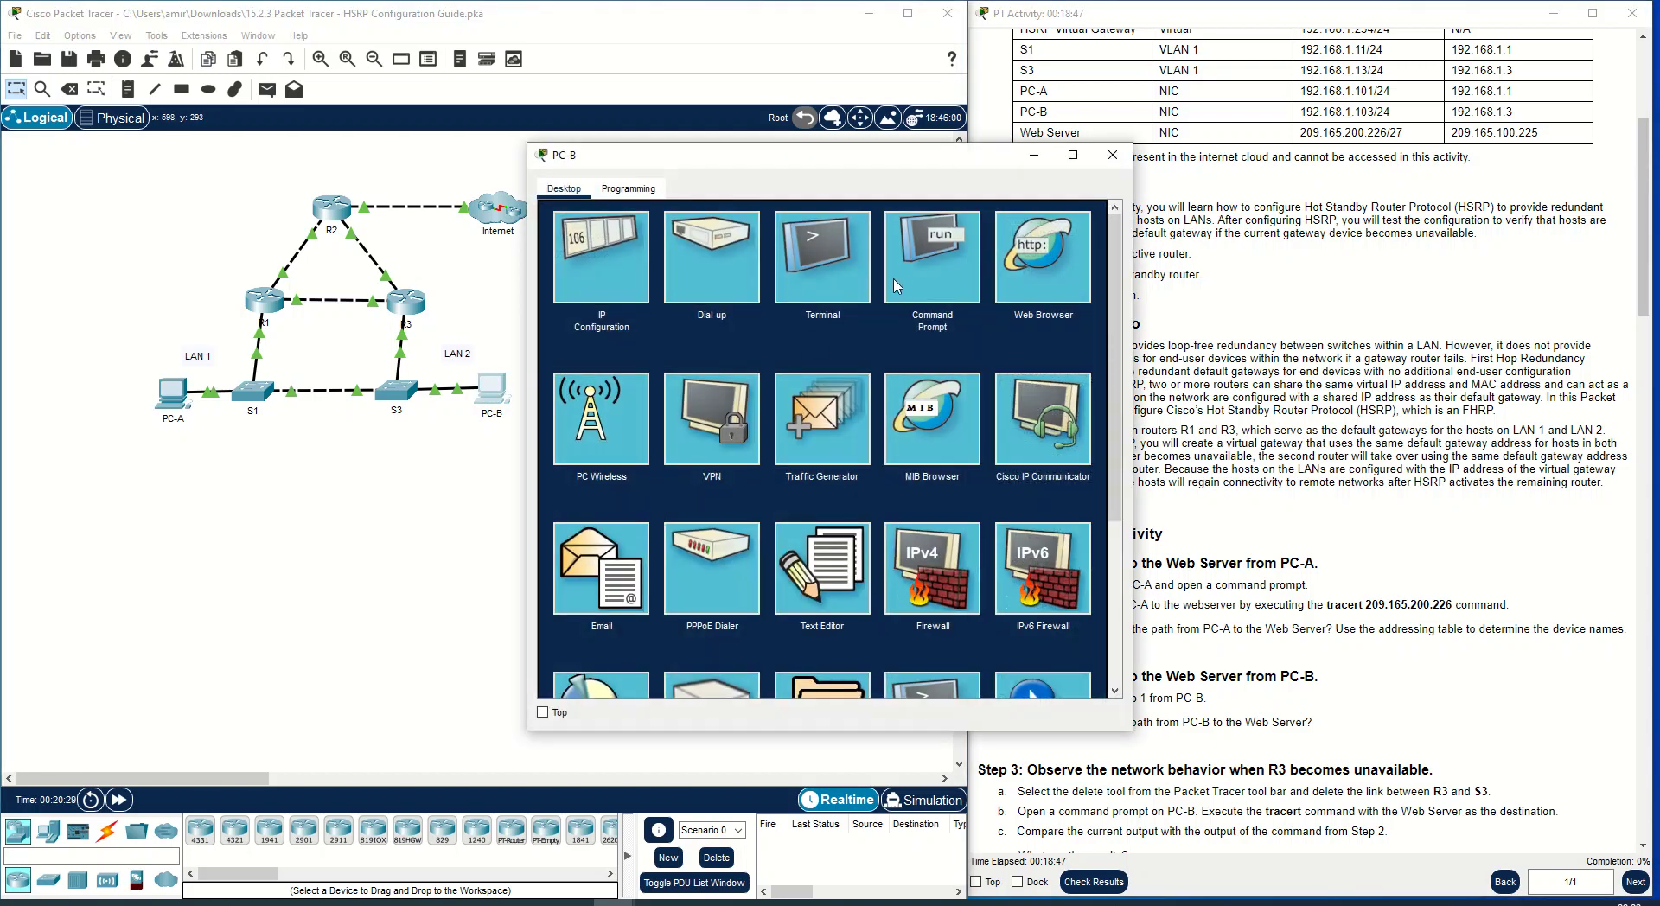
click(897, 286)
key(Return)
key(Return)
key(Return)
key(Return)
key(Return)
key(Return)
key(Return)
key(Return)
key(Return)
key(Return)
key(Return)
key(Return)
key(Return)
key(Return)
key(Return)
key(Return)
key(Return)
key(Return)
key(Return)
key(Return)
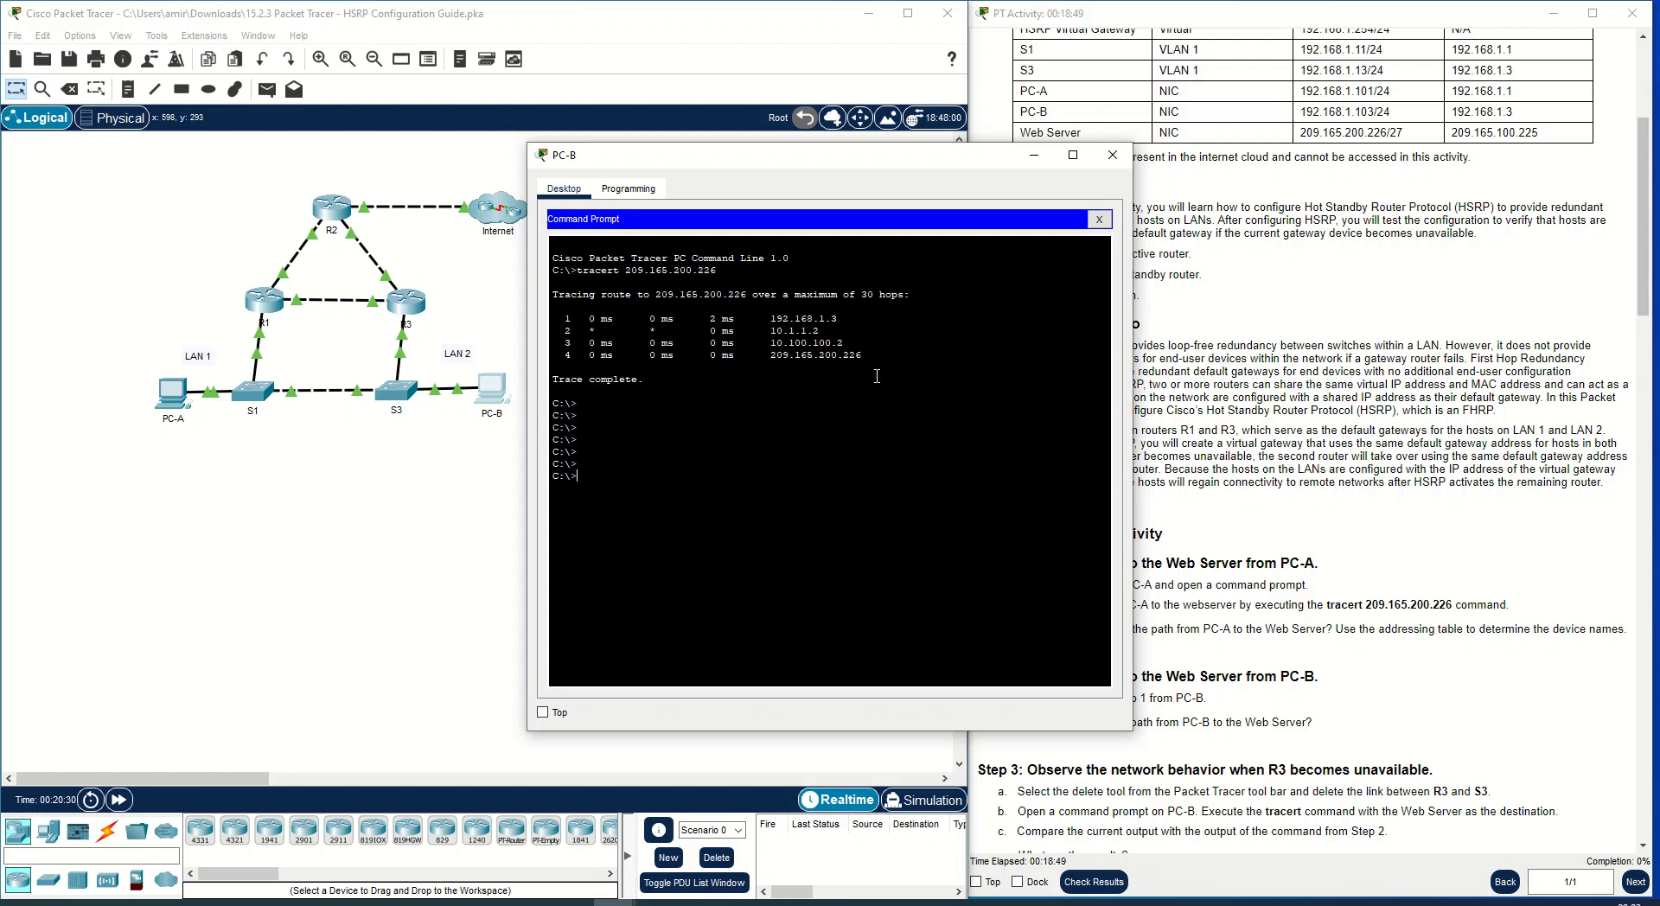
key(Up)
key(Return)
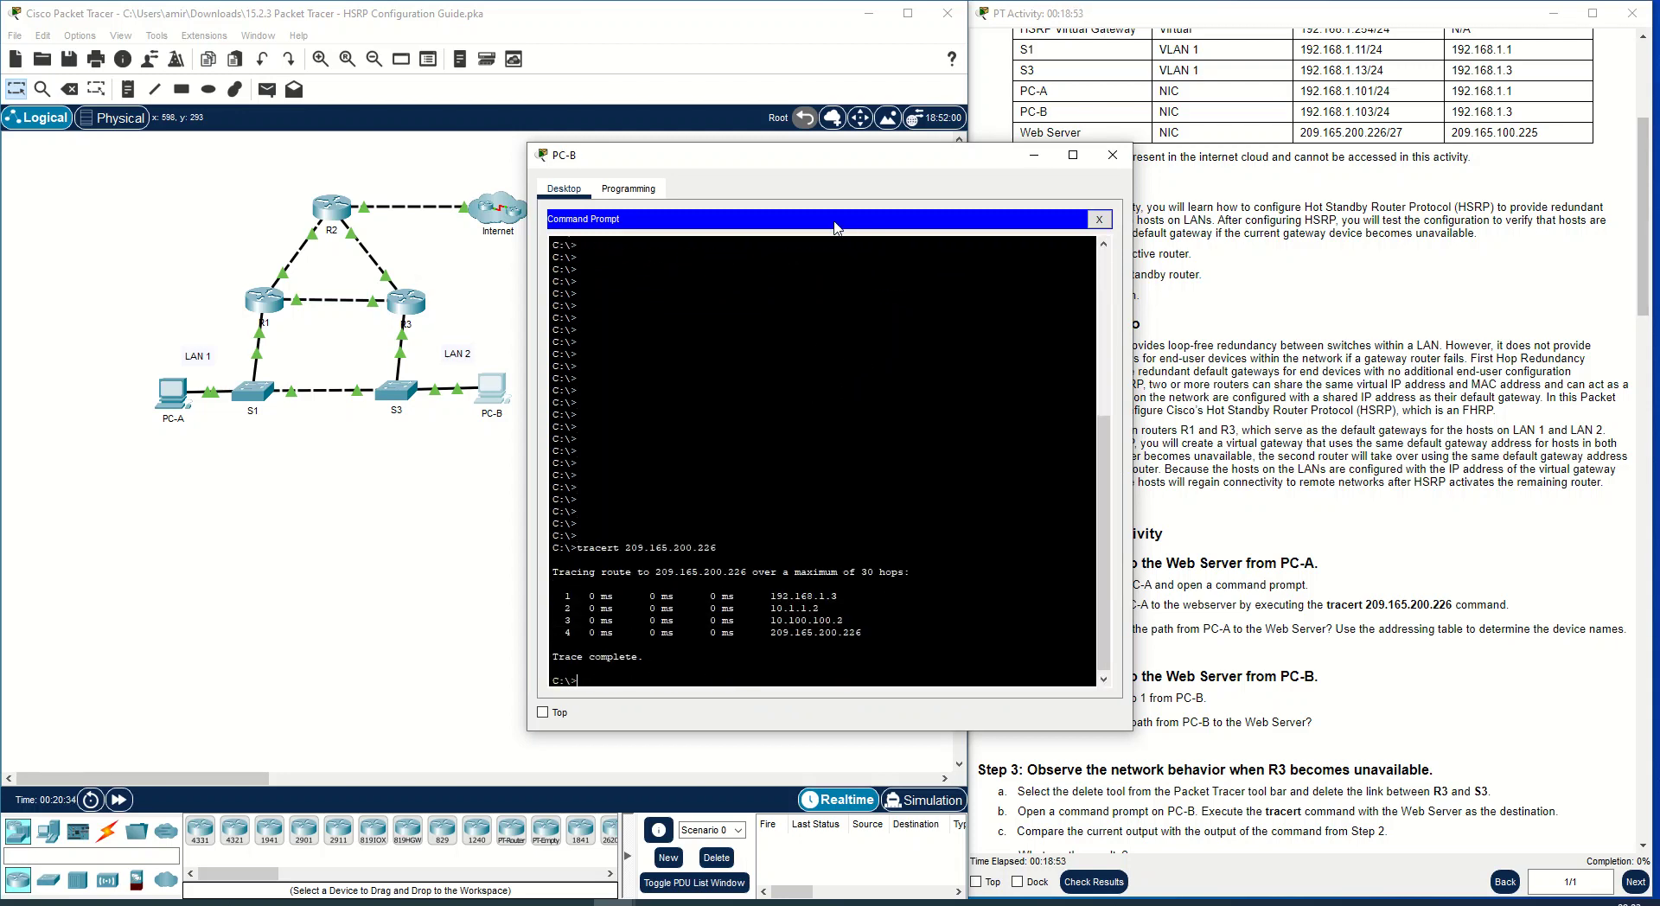
Compare the hops of PC-B's trace with the addressing table and topology, close PC-B's window, and view the Step 3 instructions.
drag(787, 168, 624, 180)
scroll(1297, 329, up, 5)
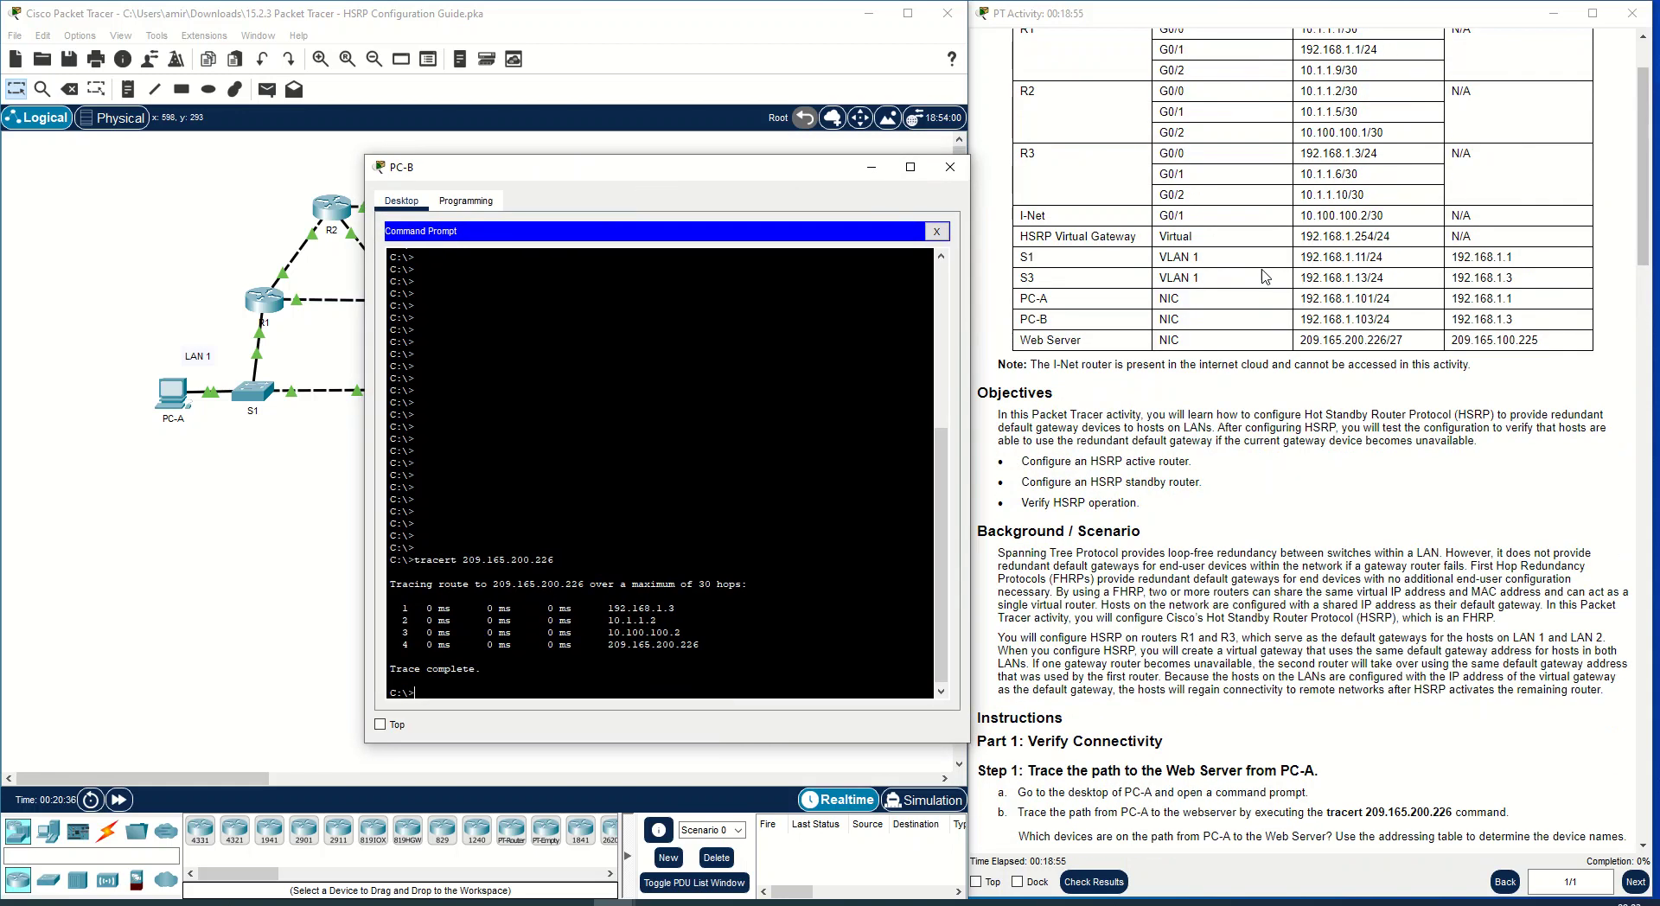
drag(705, 169, 906, 248)
drag(674, 253, 653, 286)
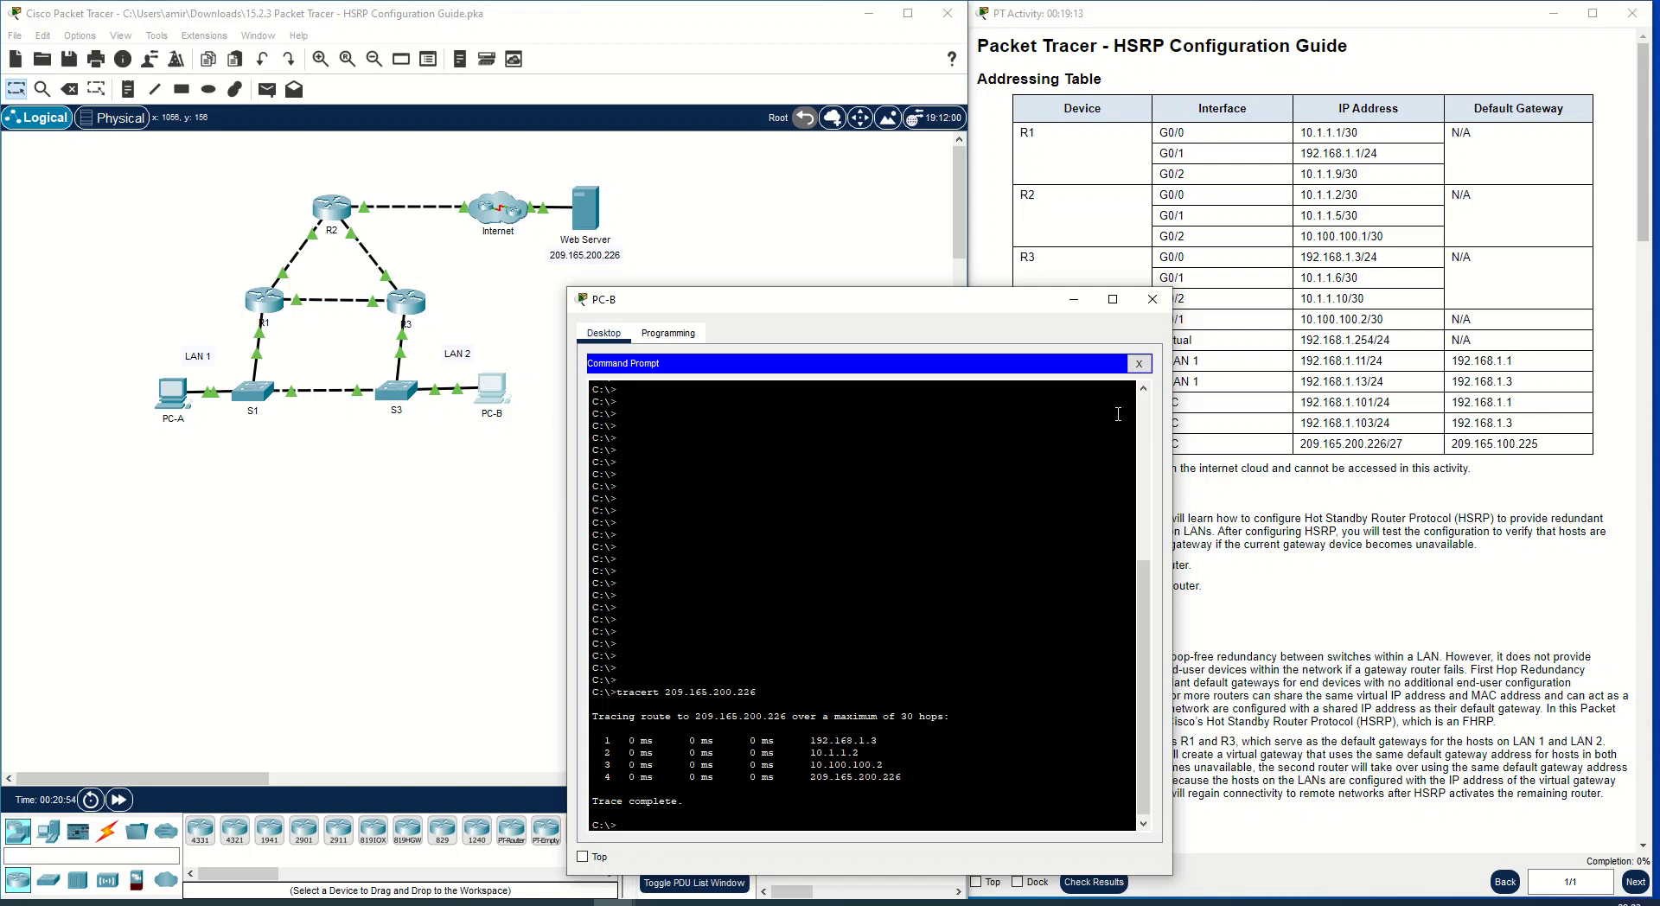
drag(984, 301, 687, 272)
scroll(1235, 566, down, 6)
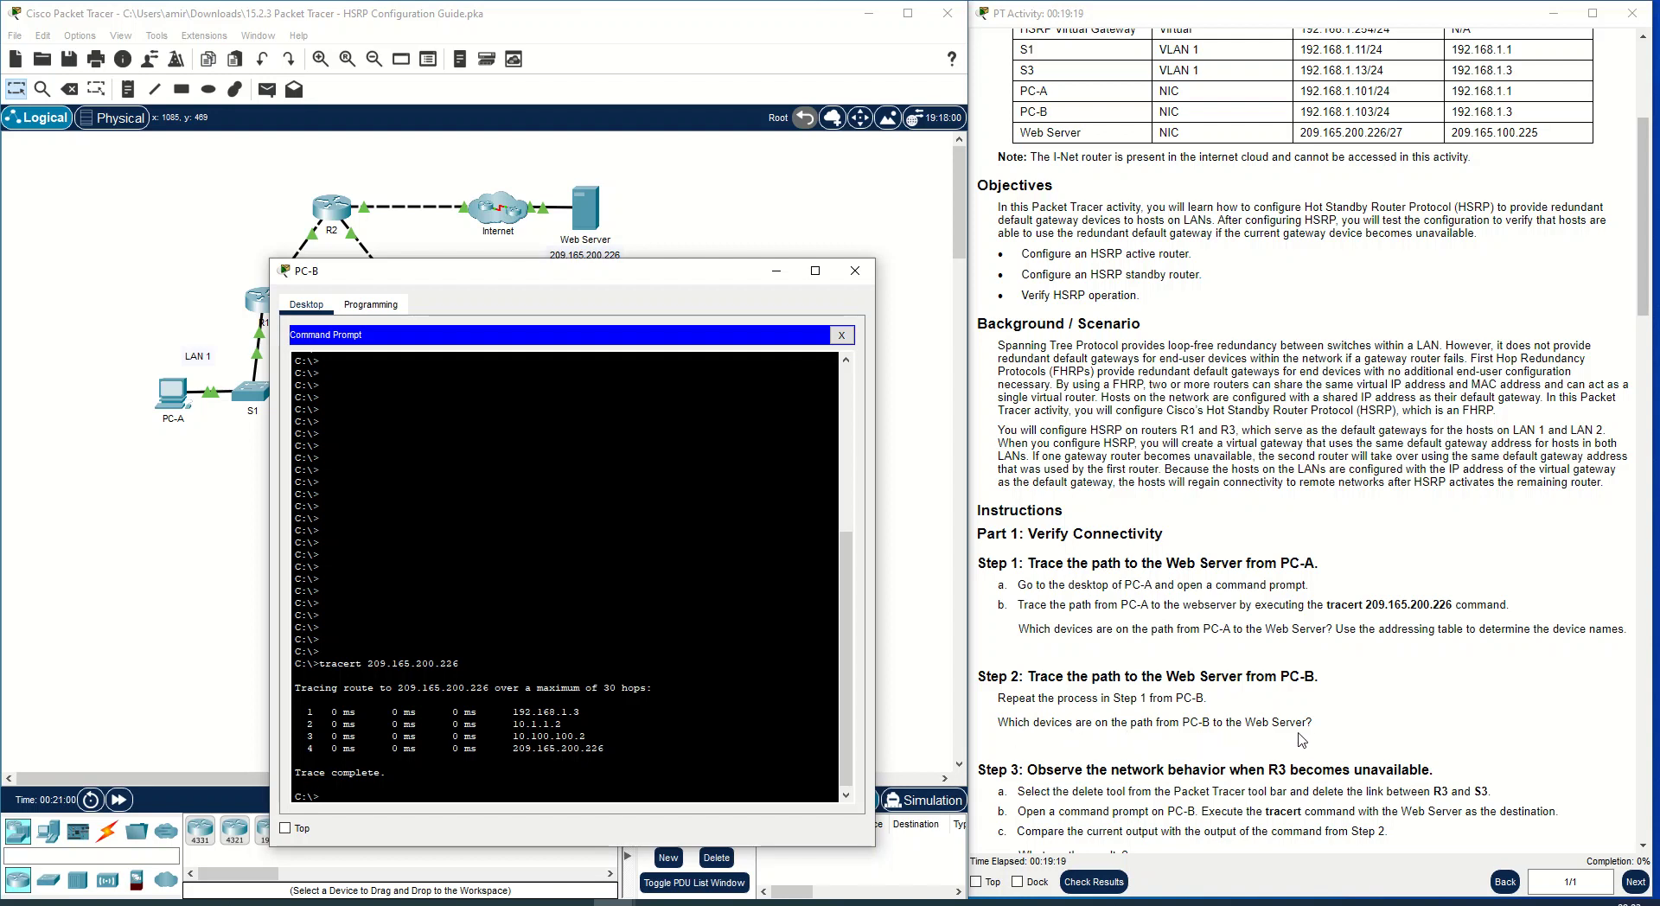
scroll(1241, 502, up, 3)
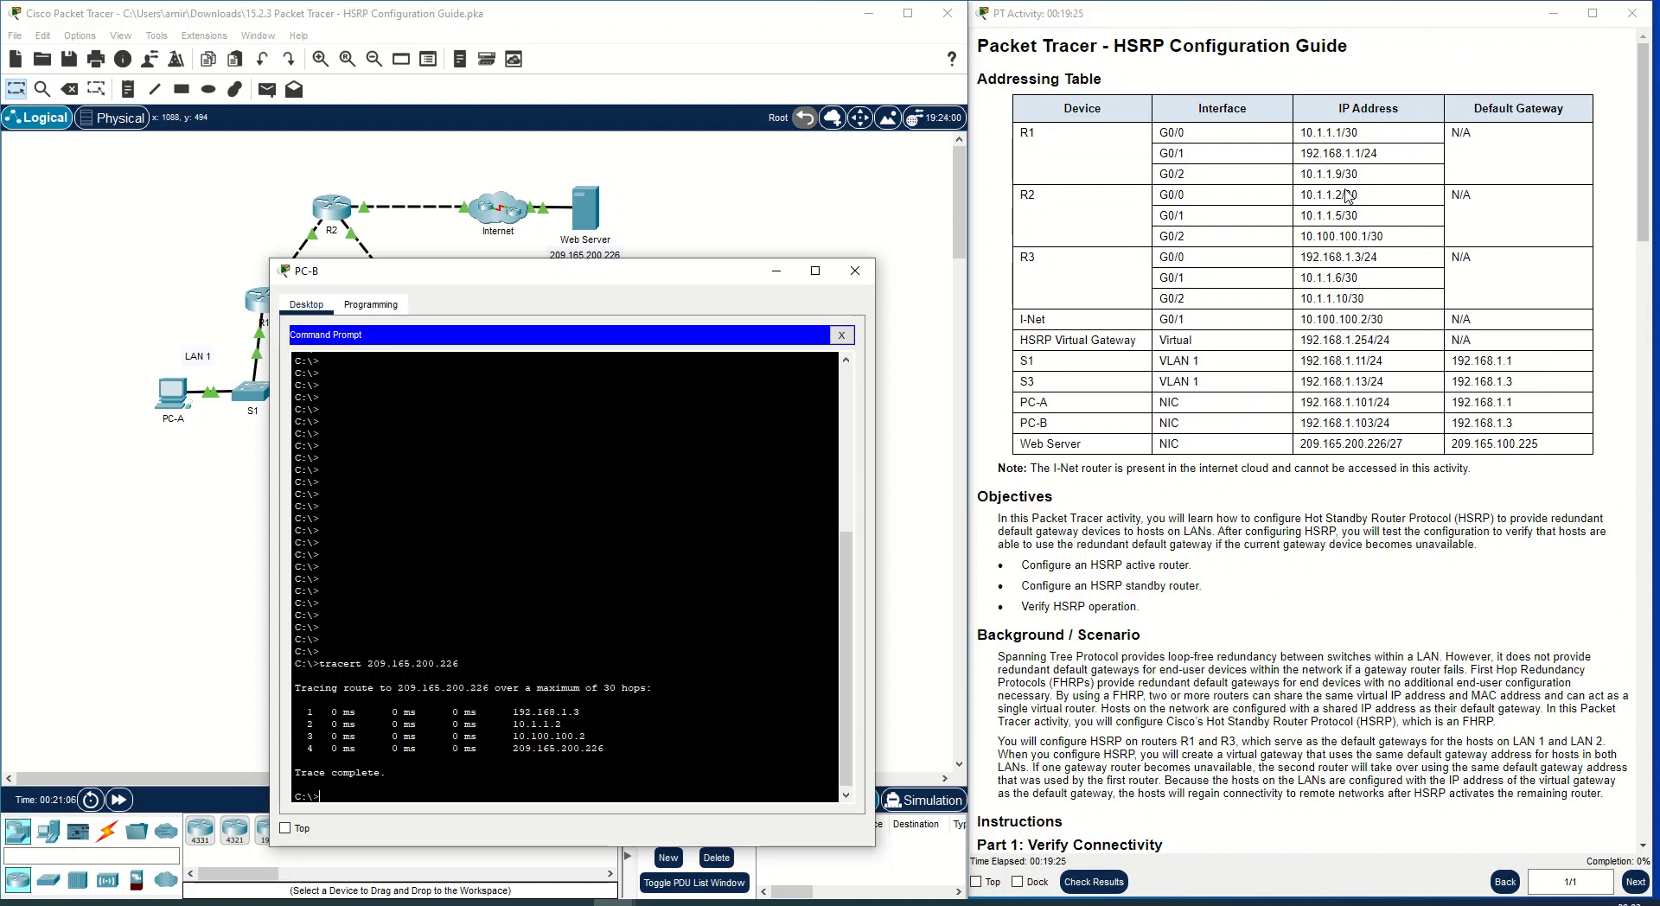
drag(1303, 257, 1373, 261)
drag(500, 271, 551, 282)
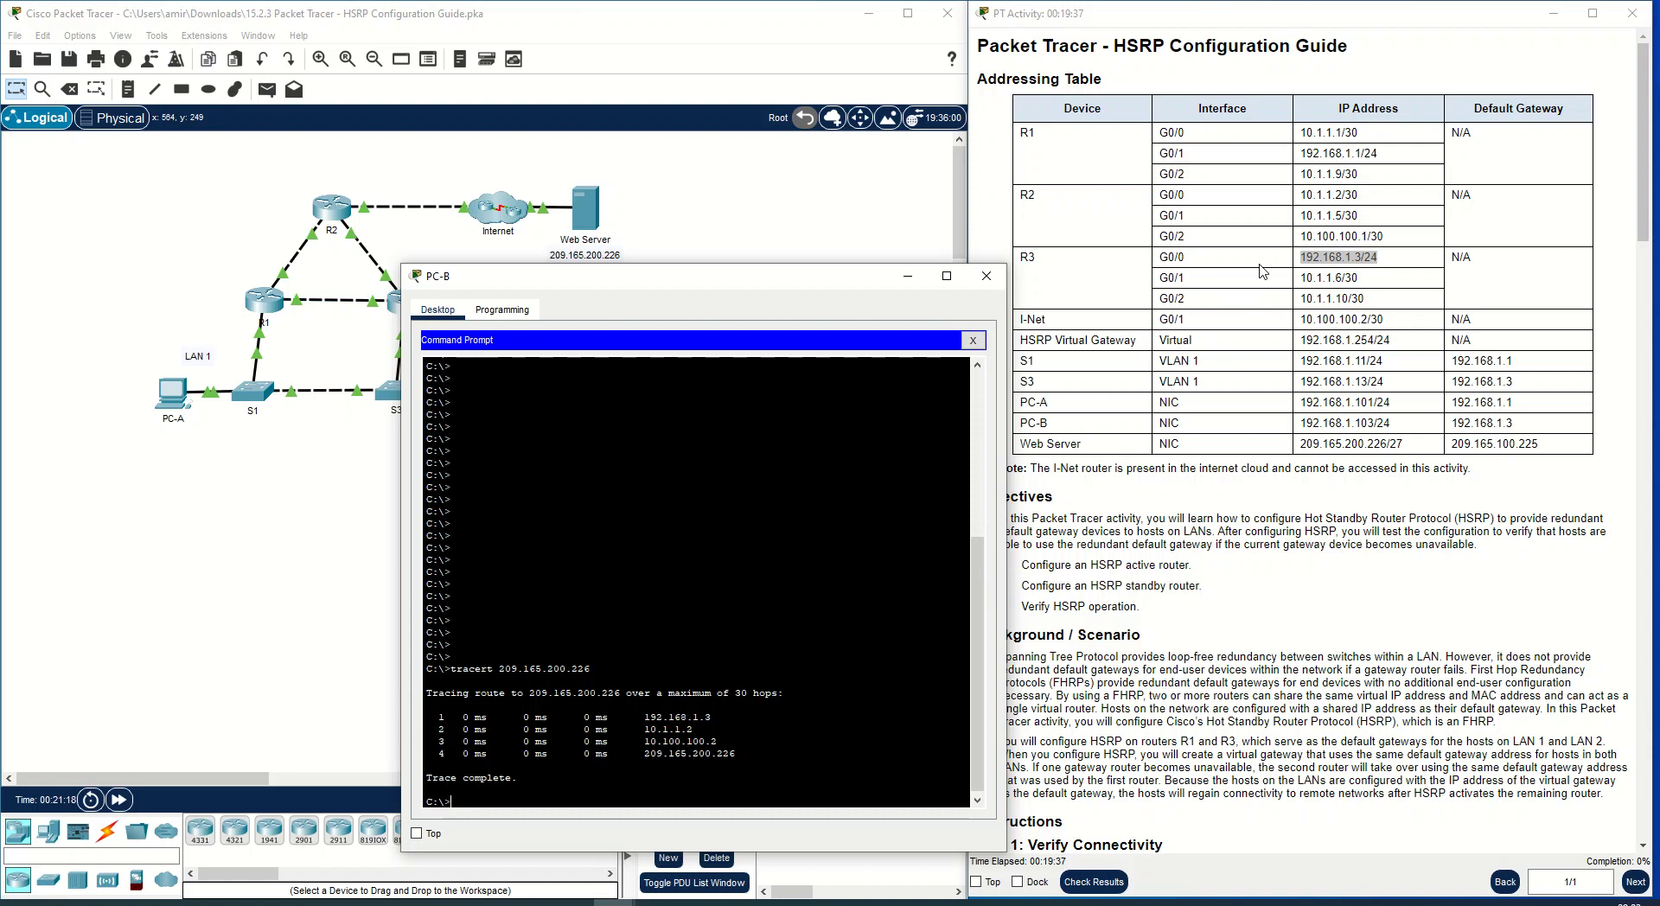
drag(1306, 196, 1364, 203)
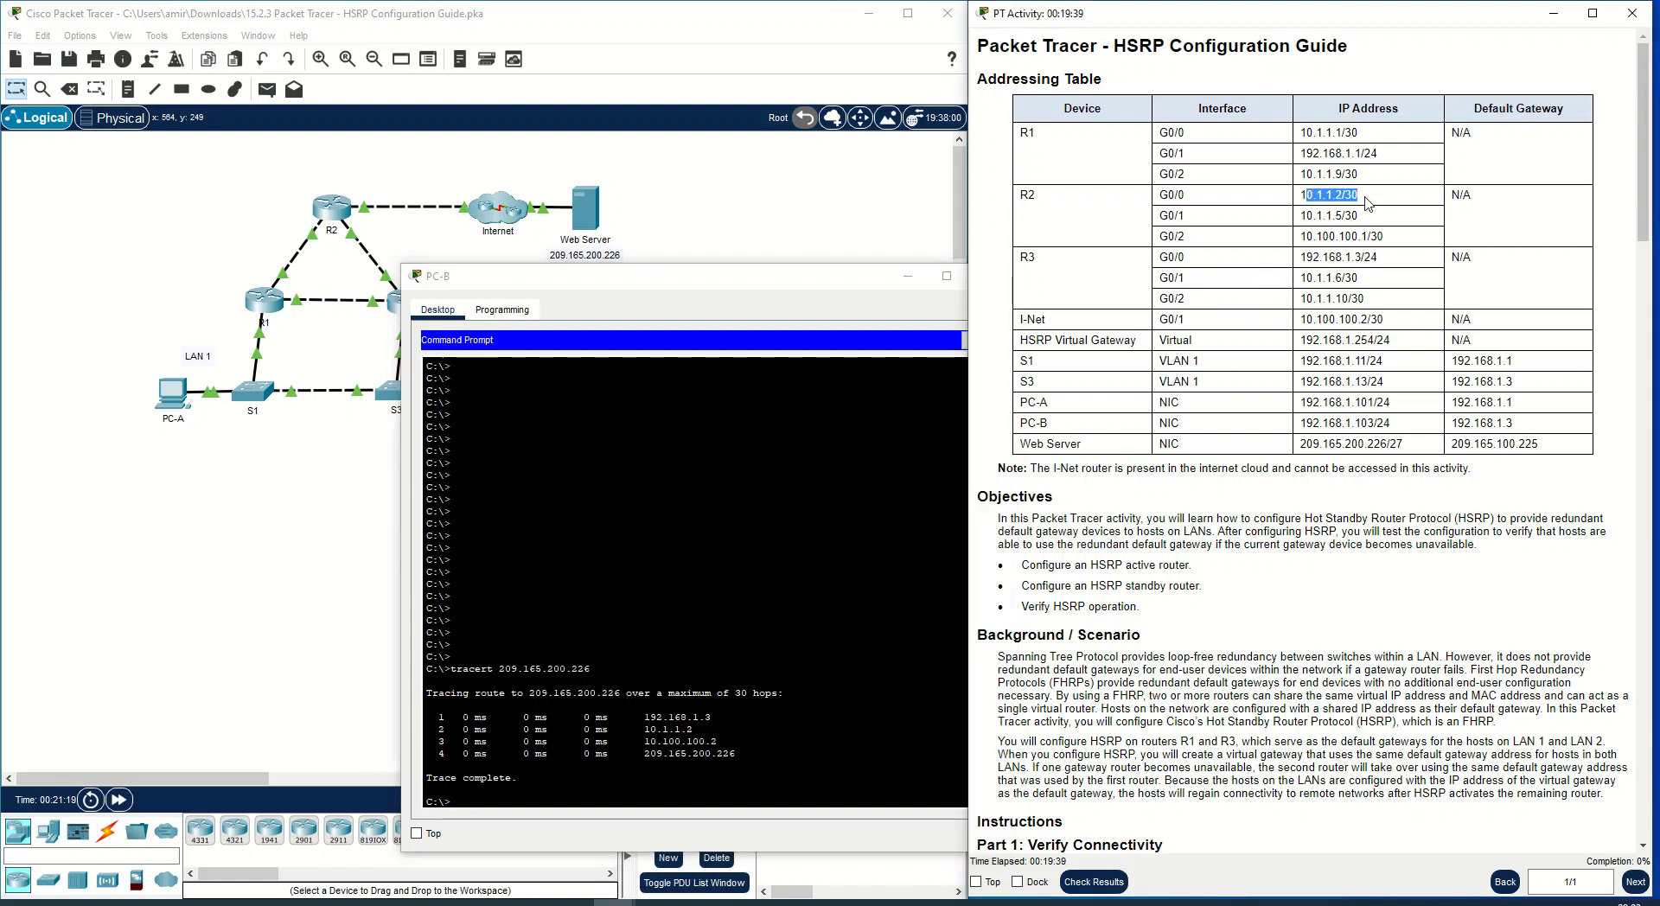
drag(631, 281, 633, 340)
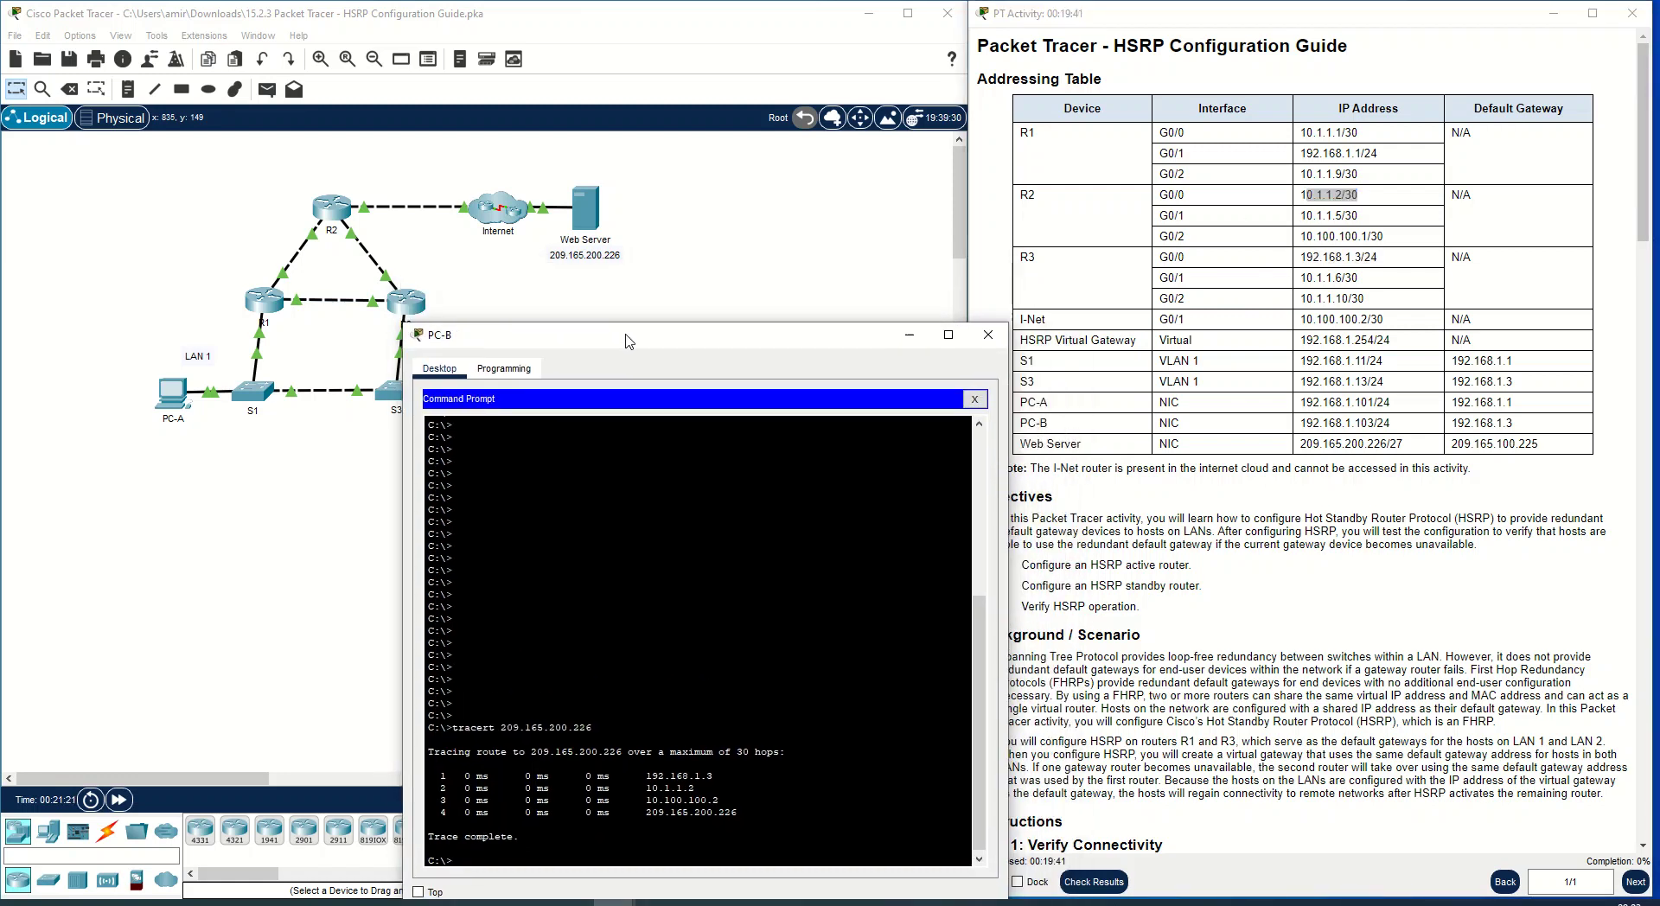
click(1340, 205)
drag(1364, 199, 1290, 199)
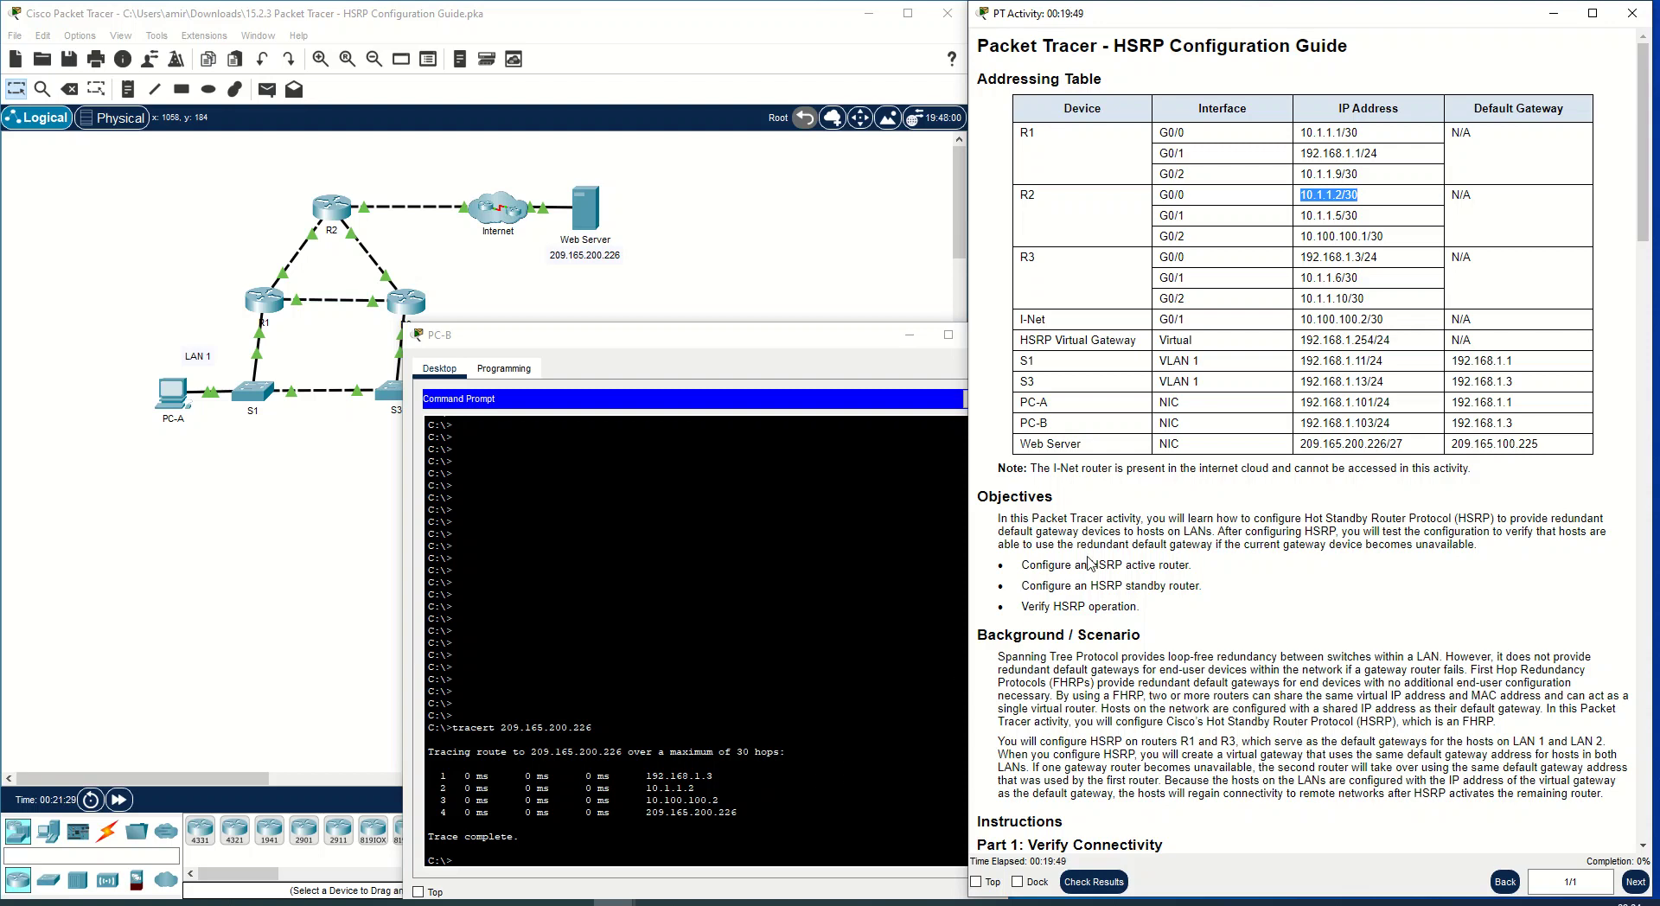
drag(1386, 321, 1280, 322)
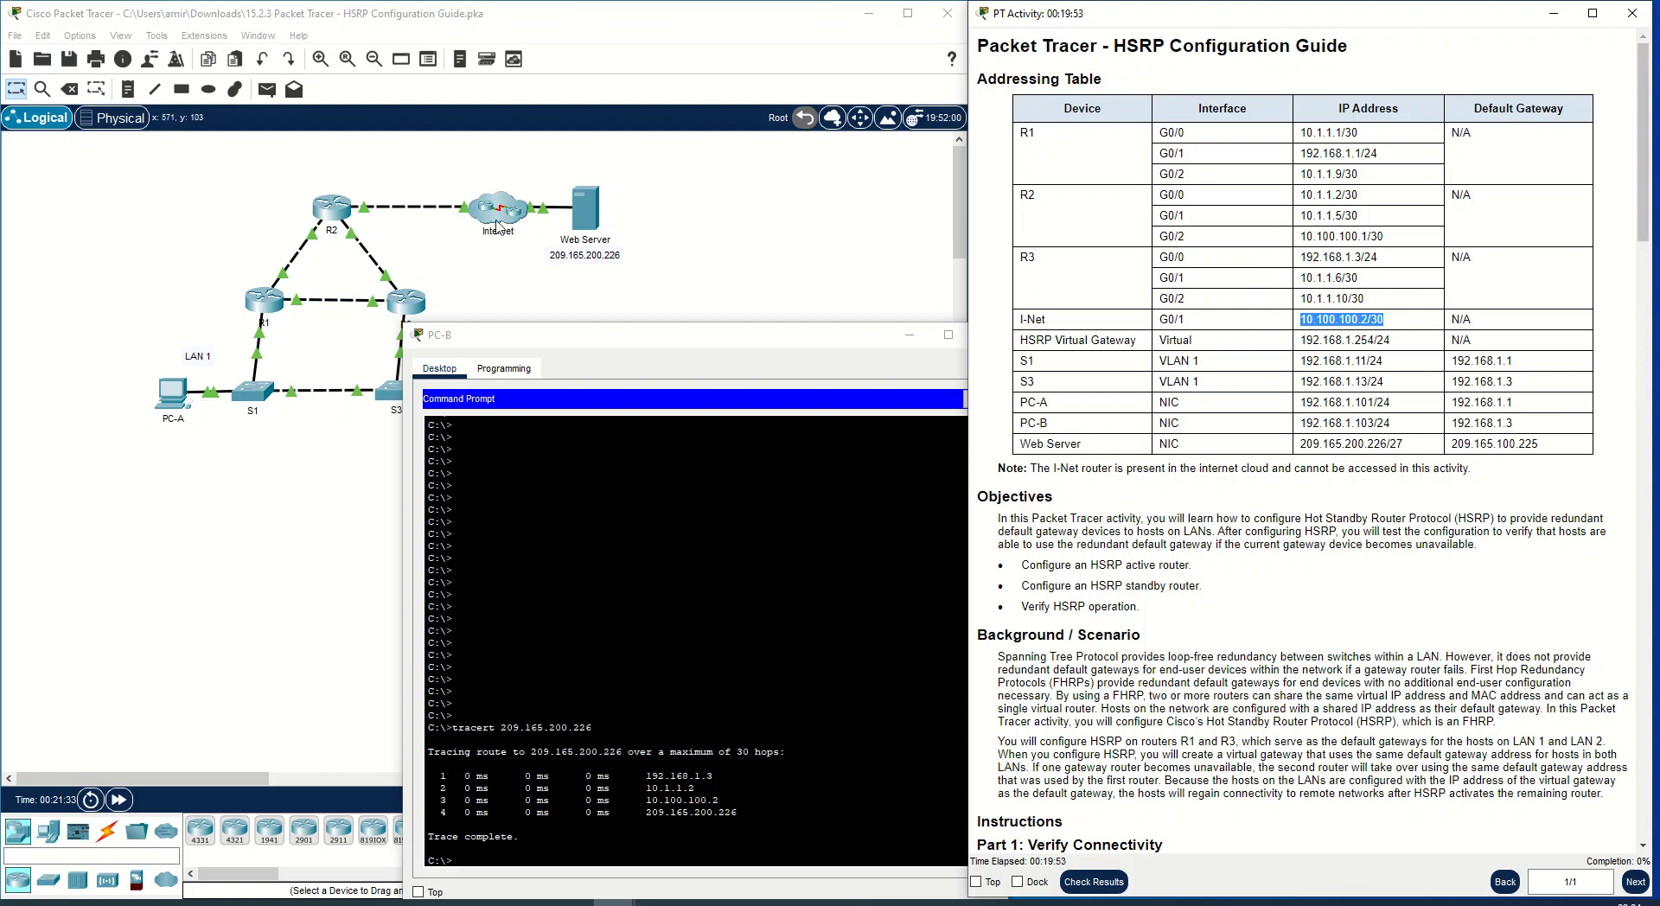
drag(738, 813, 634, 812)
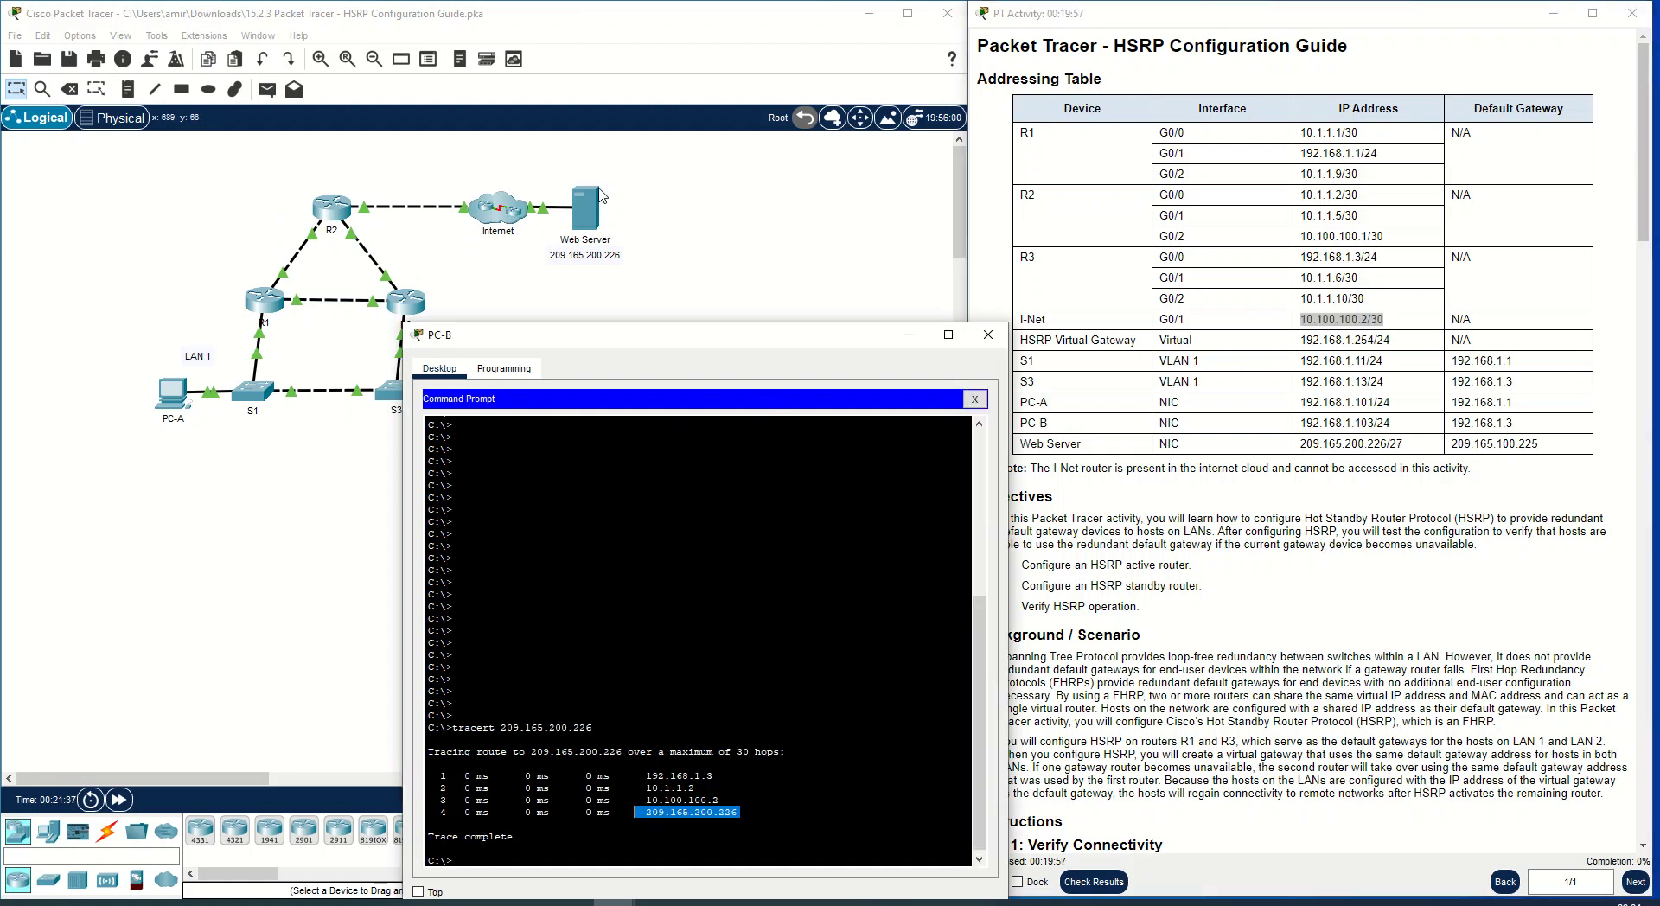
click(989, 335)
scroll(1091, 422, down, 7)
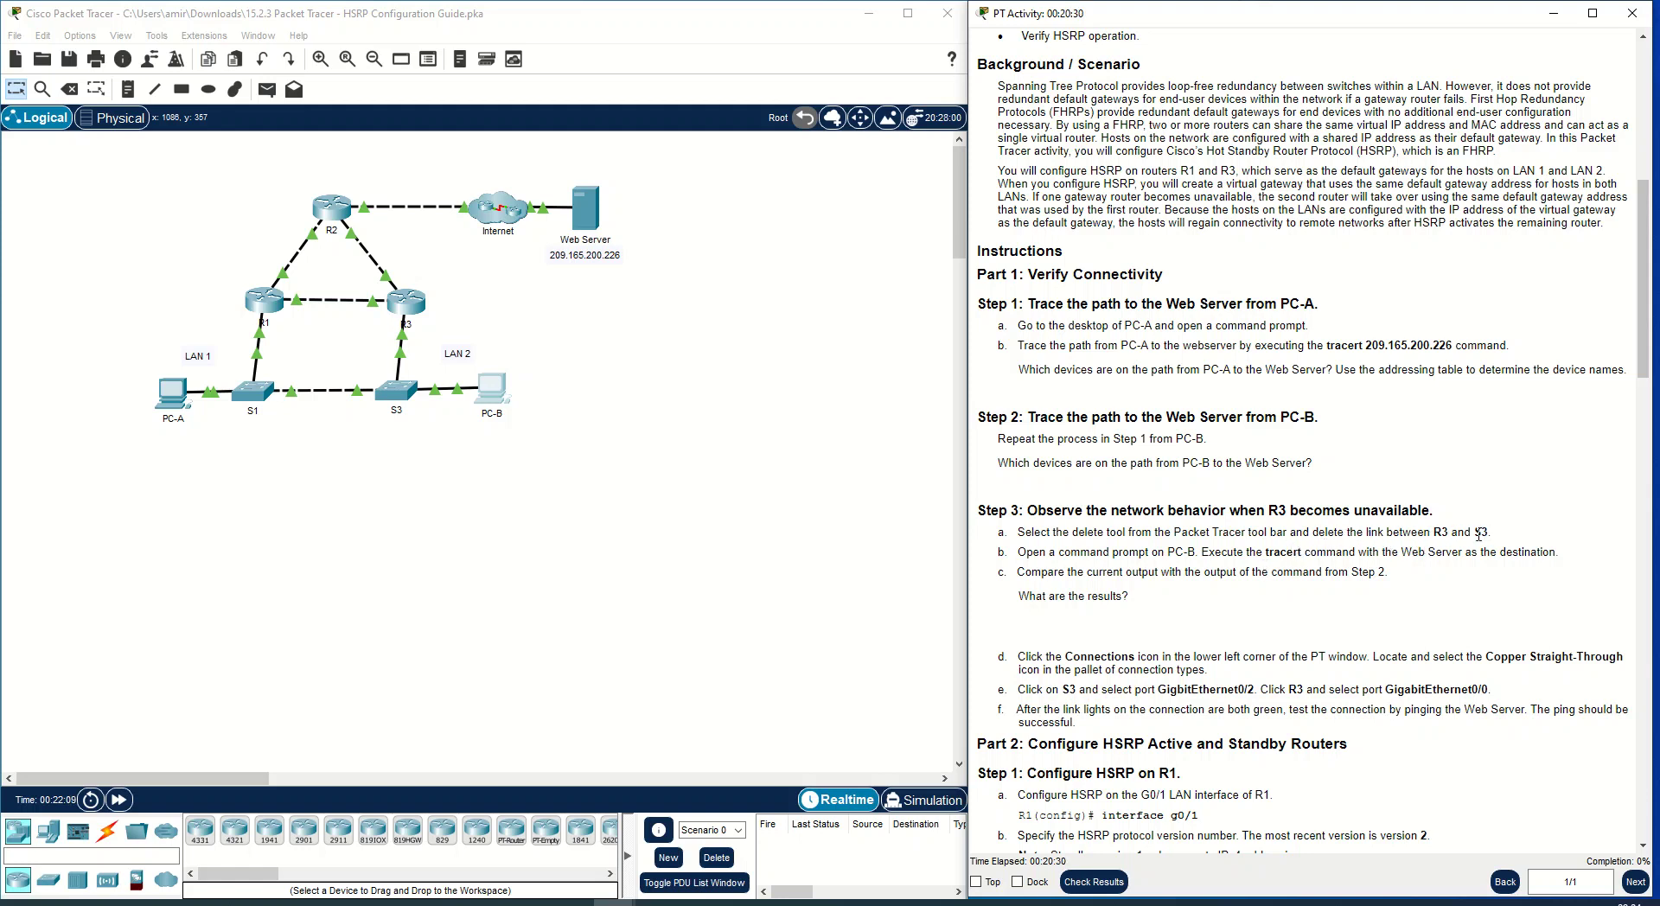
click(74, 91)
click(496, 482)
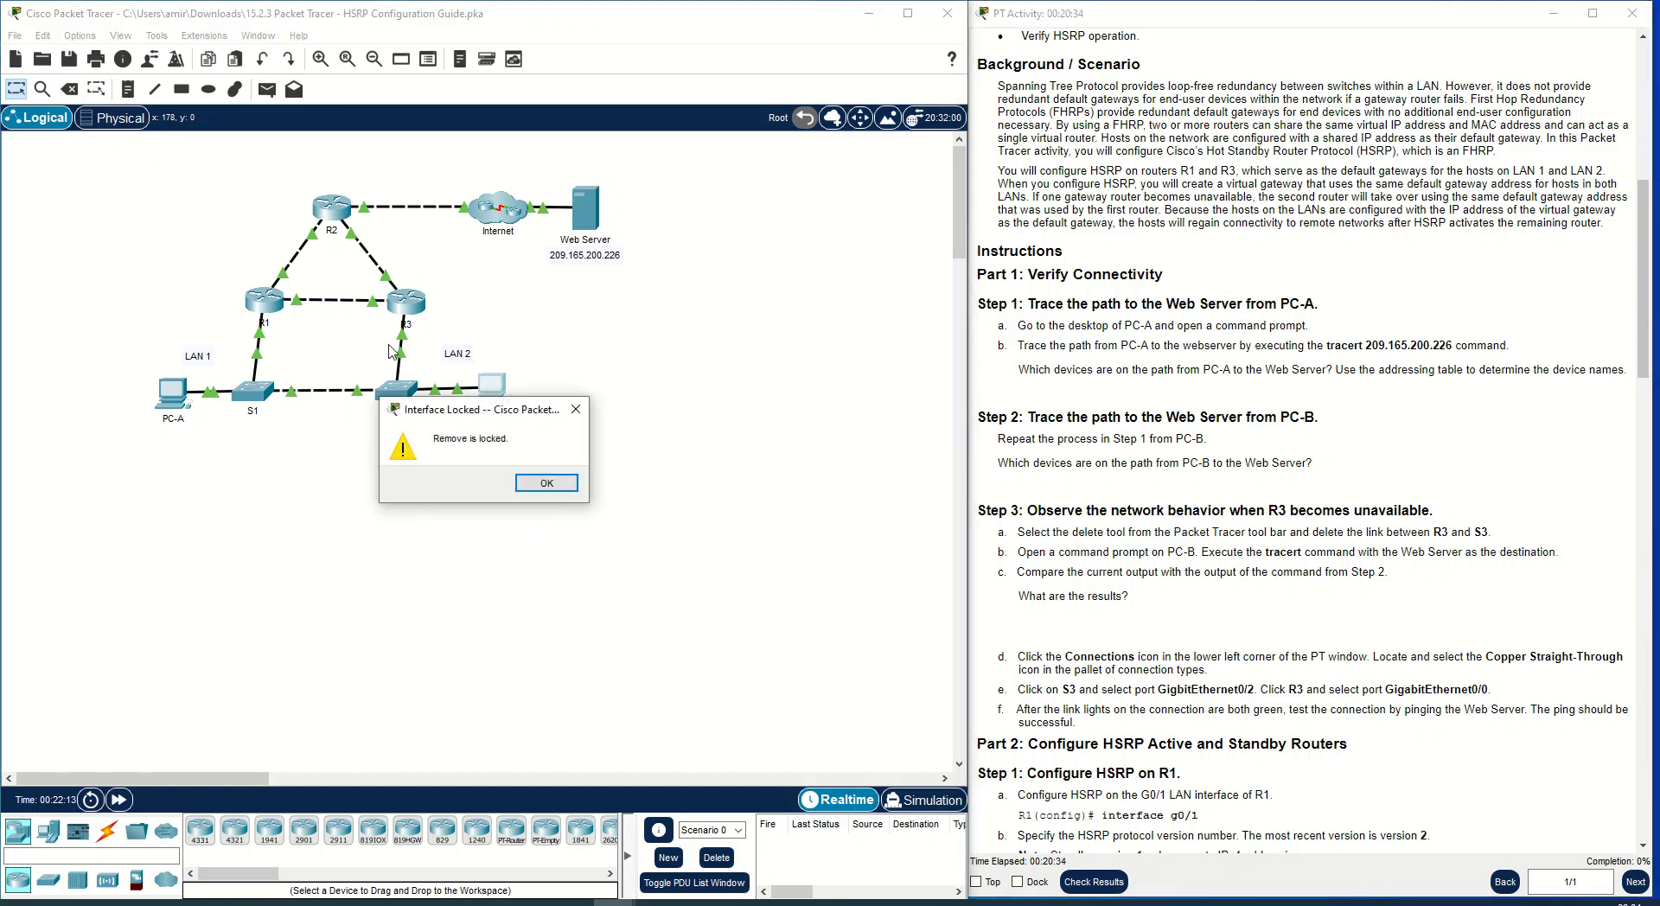
click(524, 484)
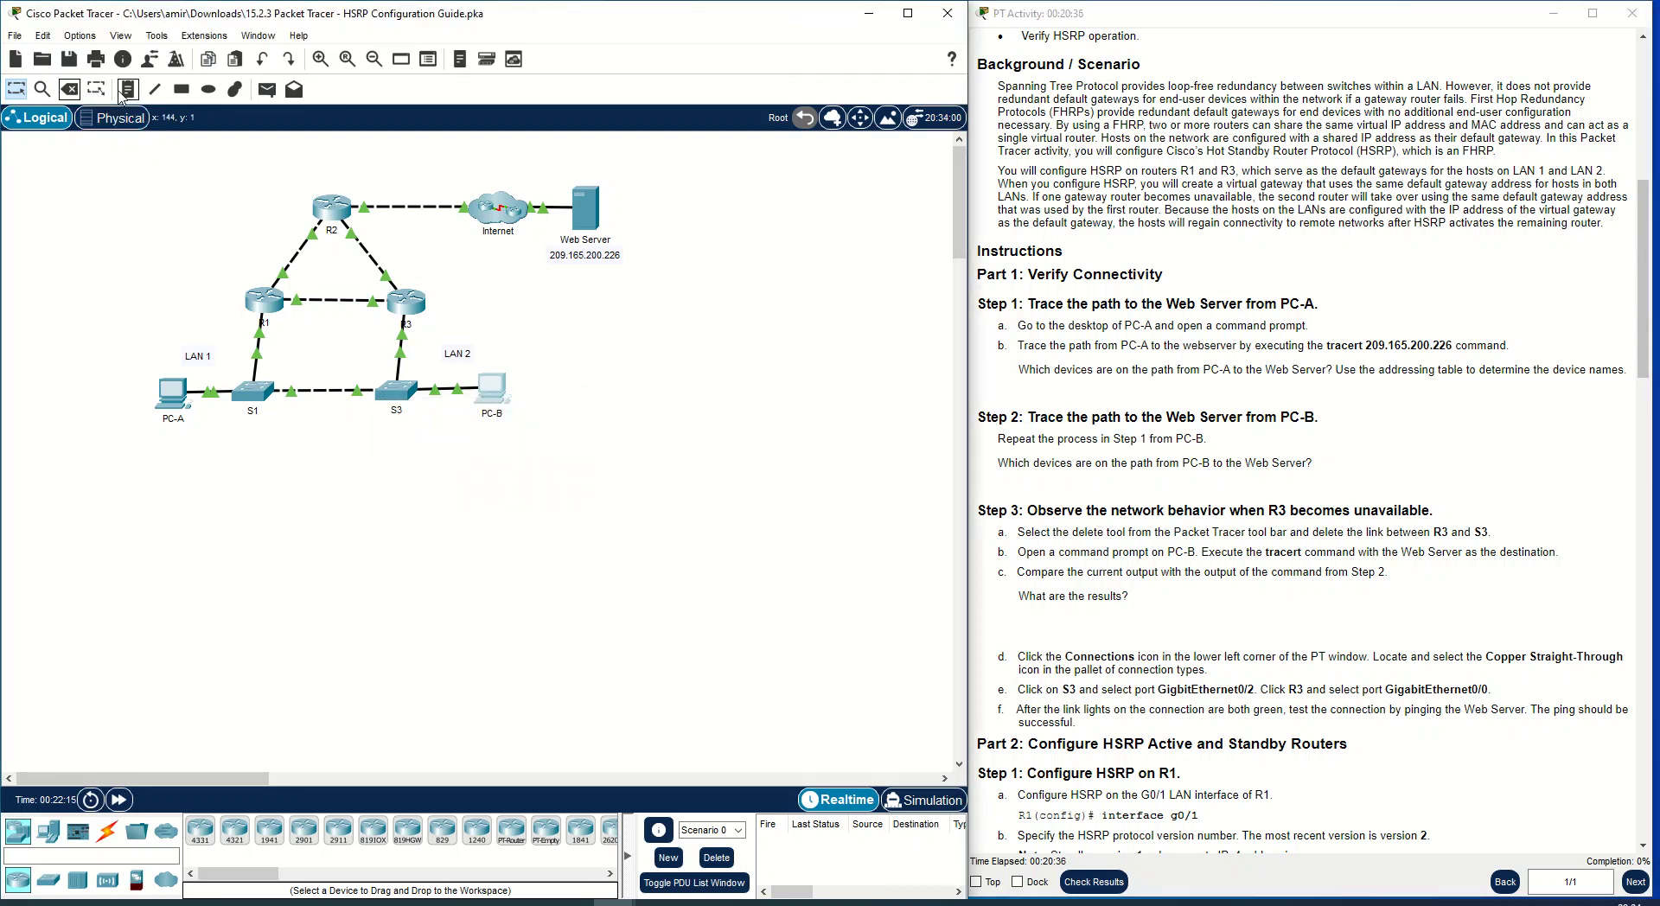
click(69, 89)
click(484, 482)
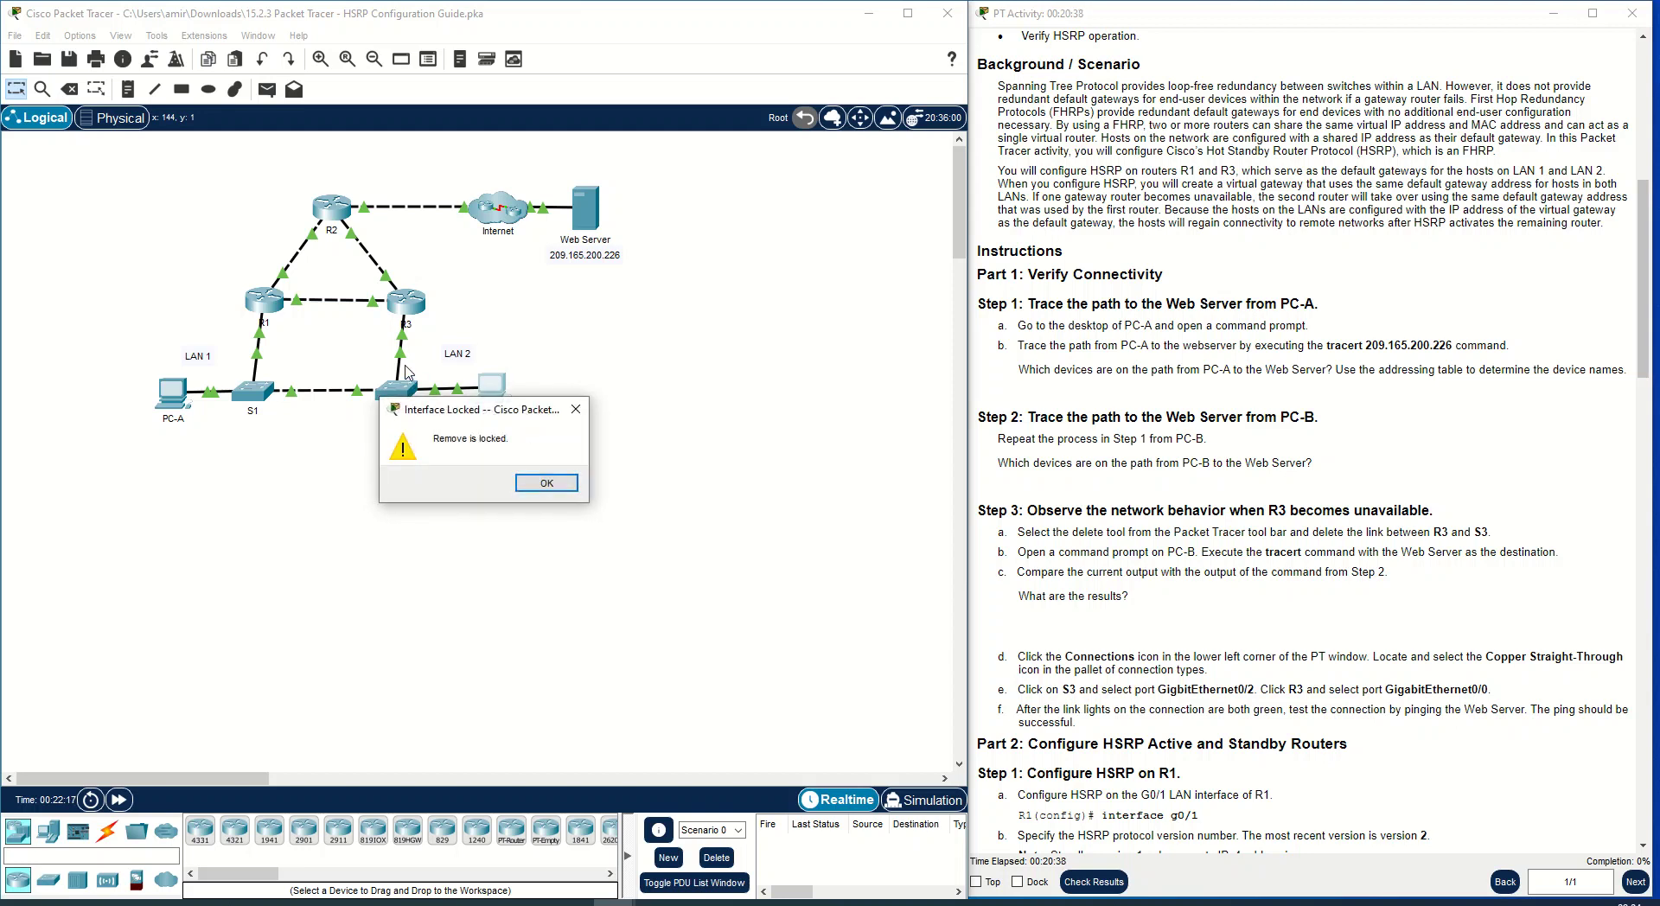
click(546, 483)
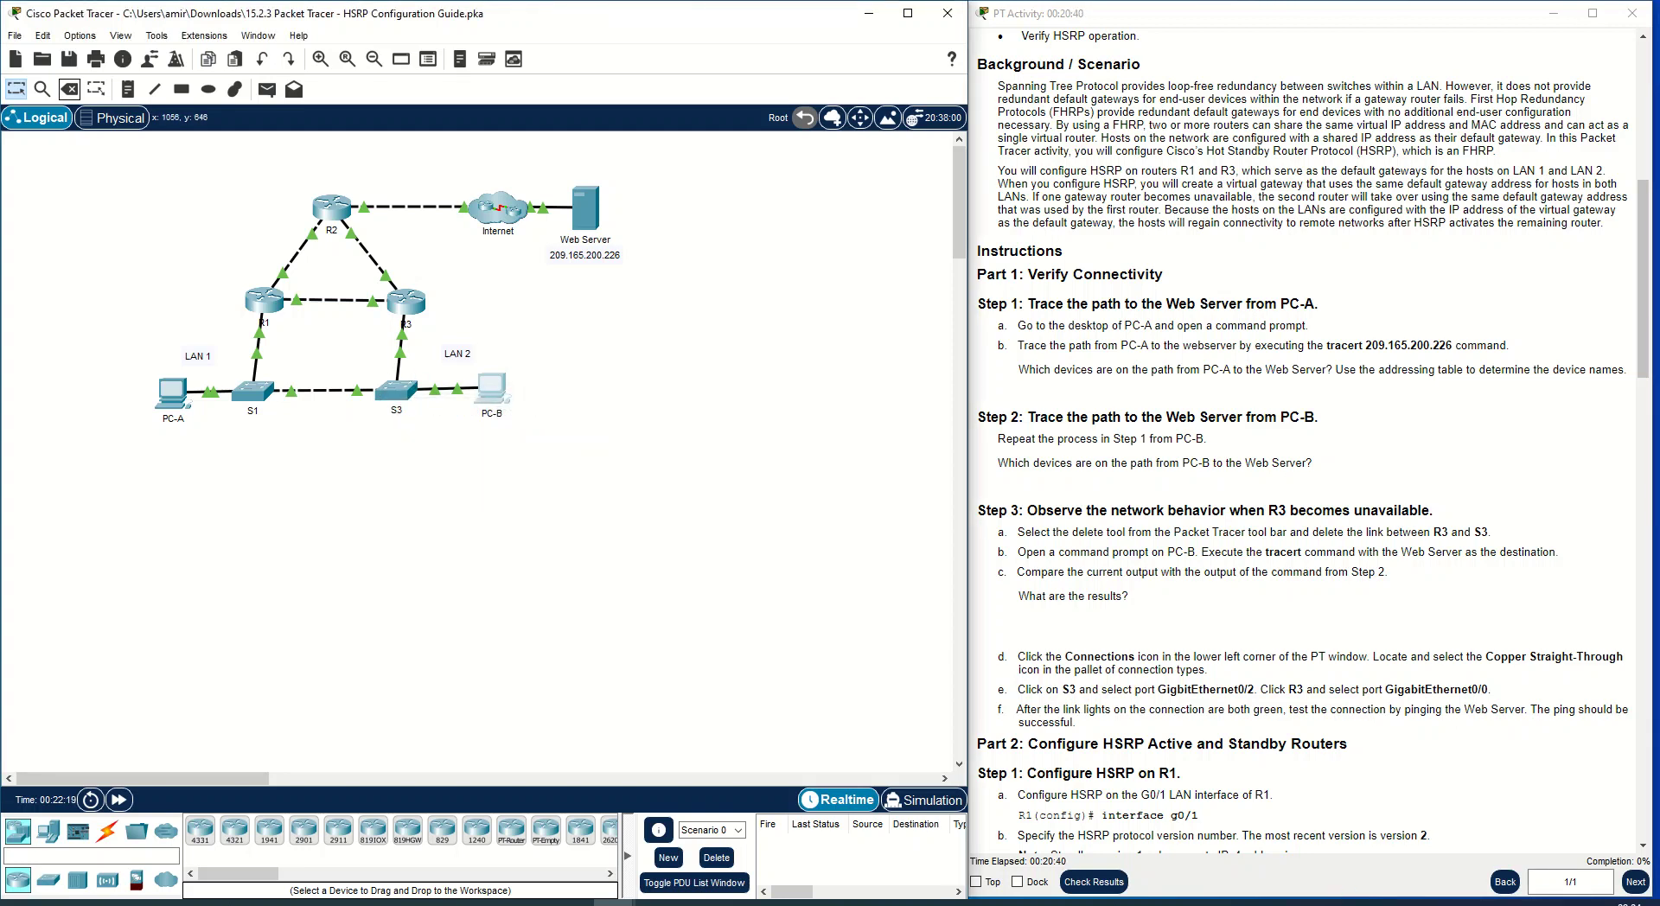
click(657, 903)
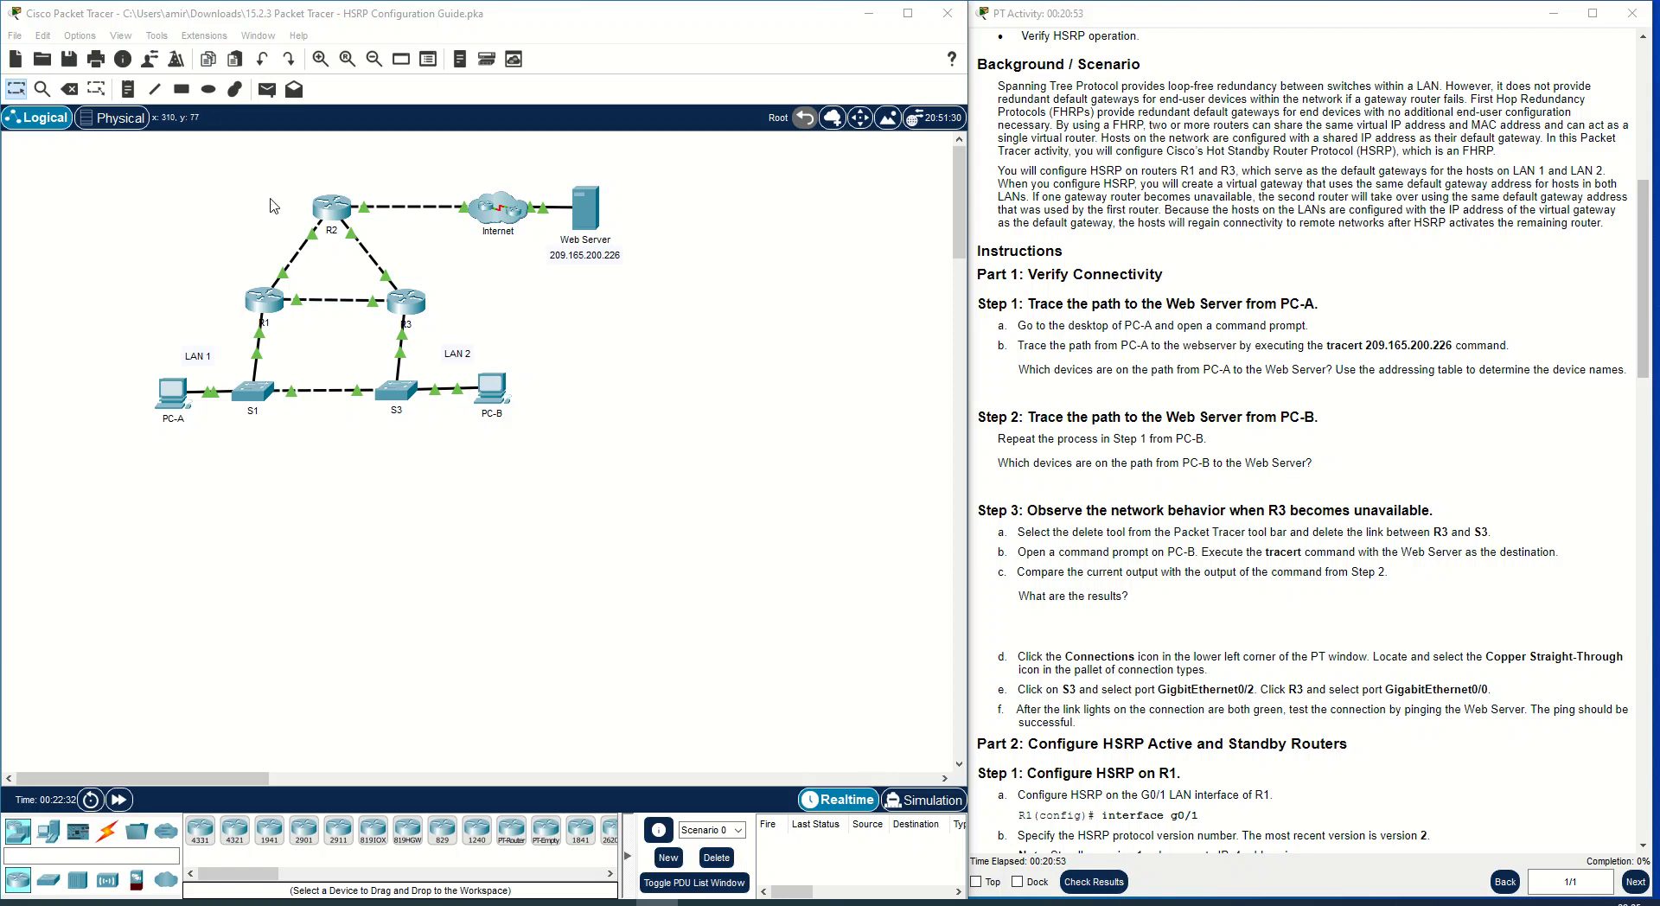
Clear the current selection and delete the link between R3 and S3.
click(533, 465)
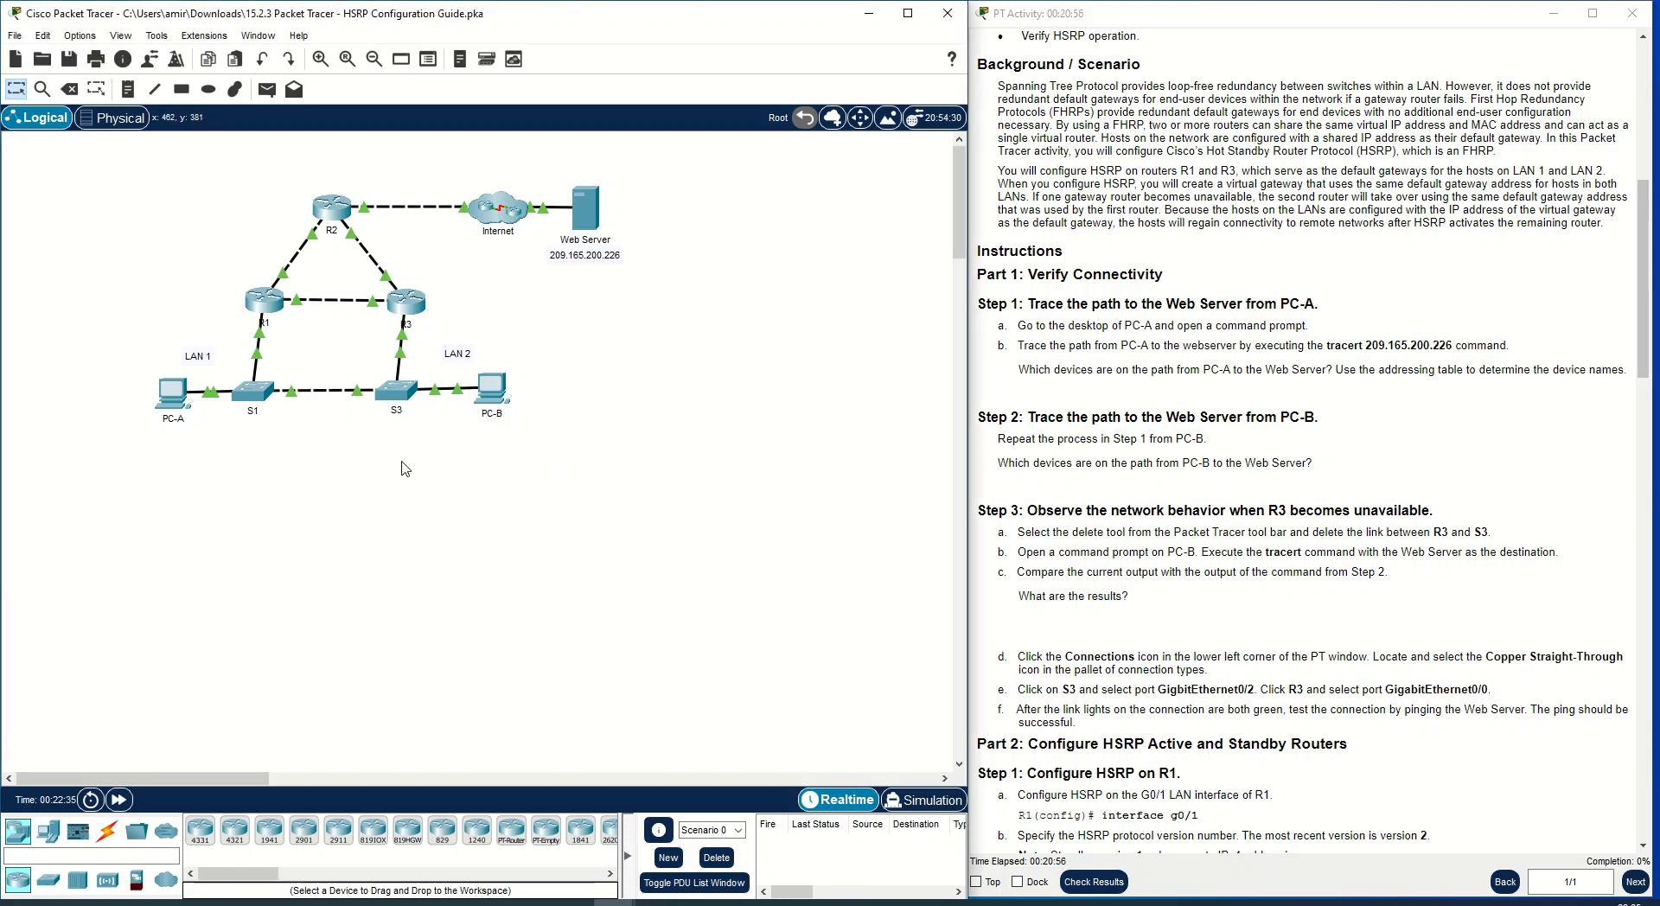
click(69, 89)
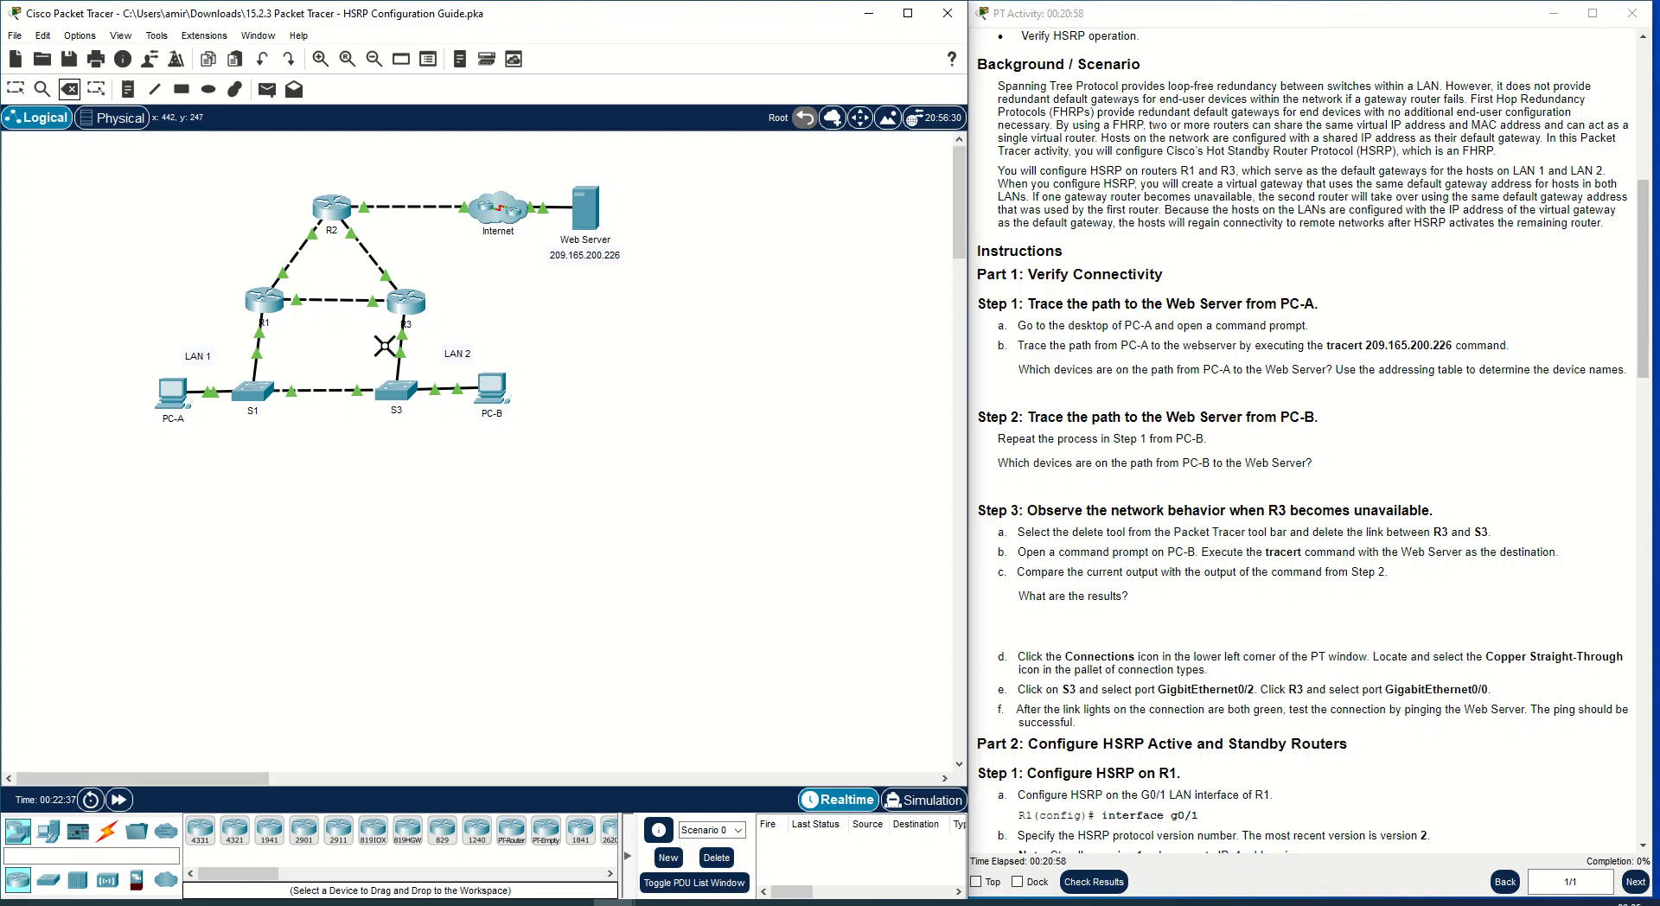
click(400, 346)
key(Escape)
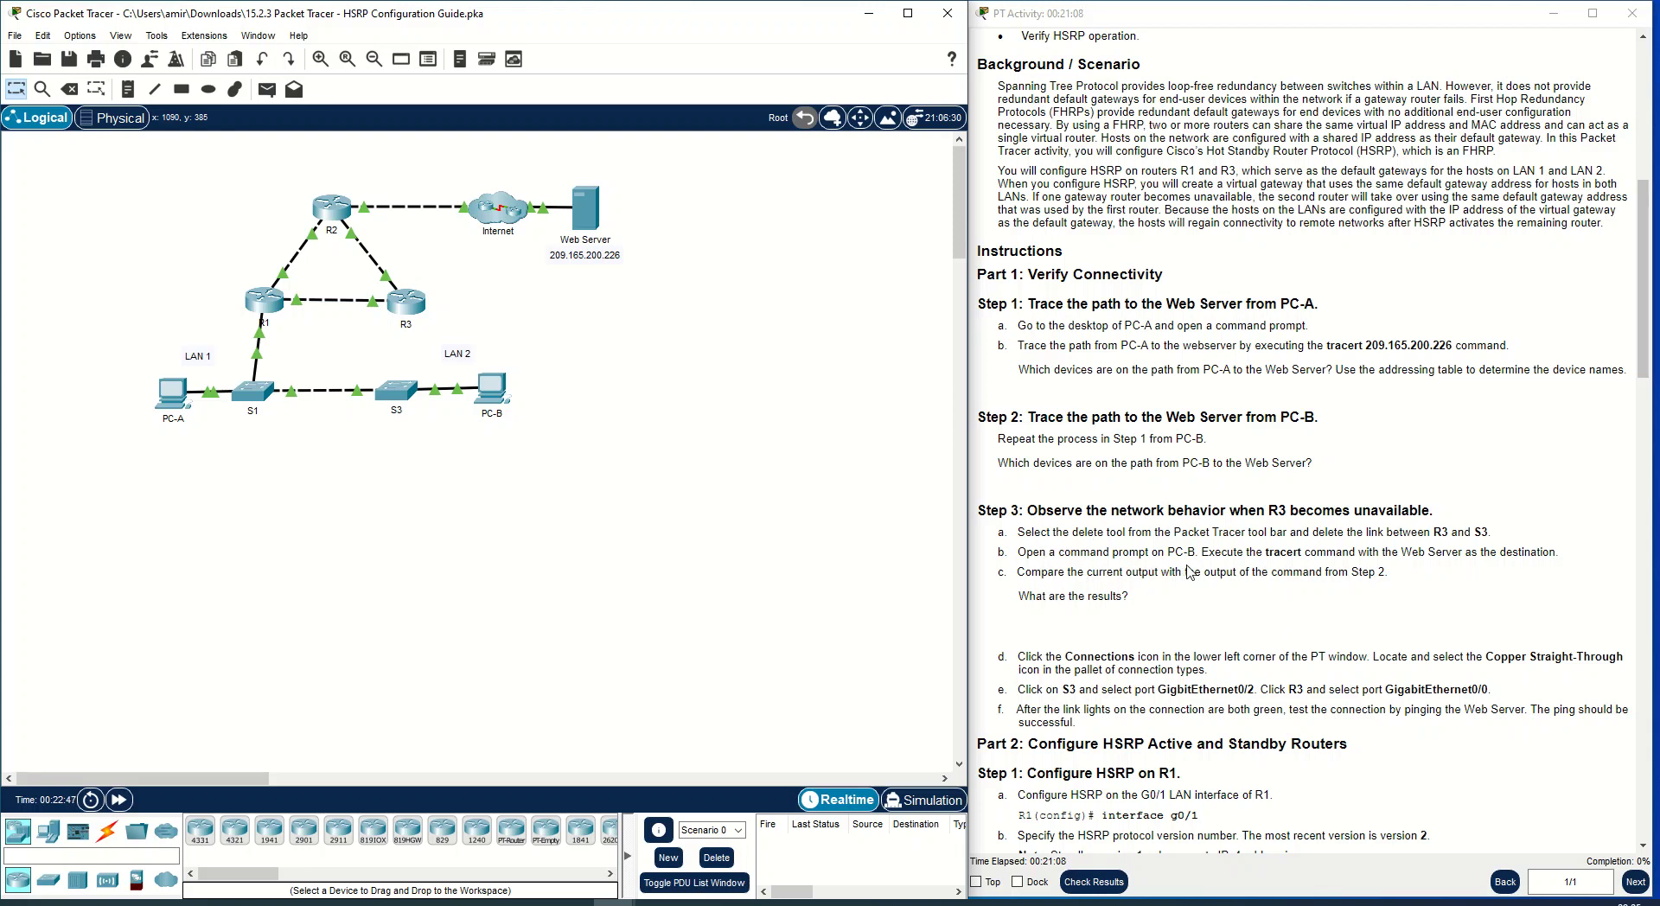
Run tracert 209.165.200.226 again from PC-B's command prompt with the R3–S3 link removed.
click(492, 390)
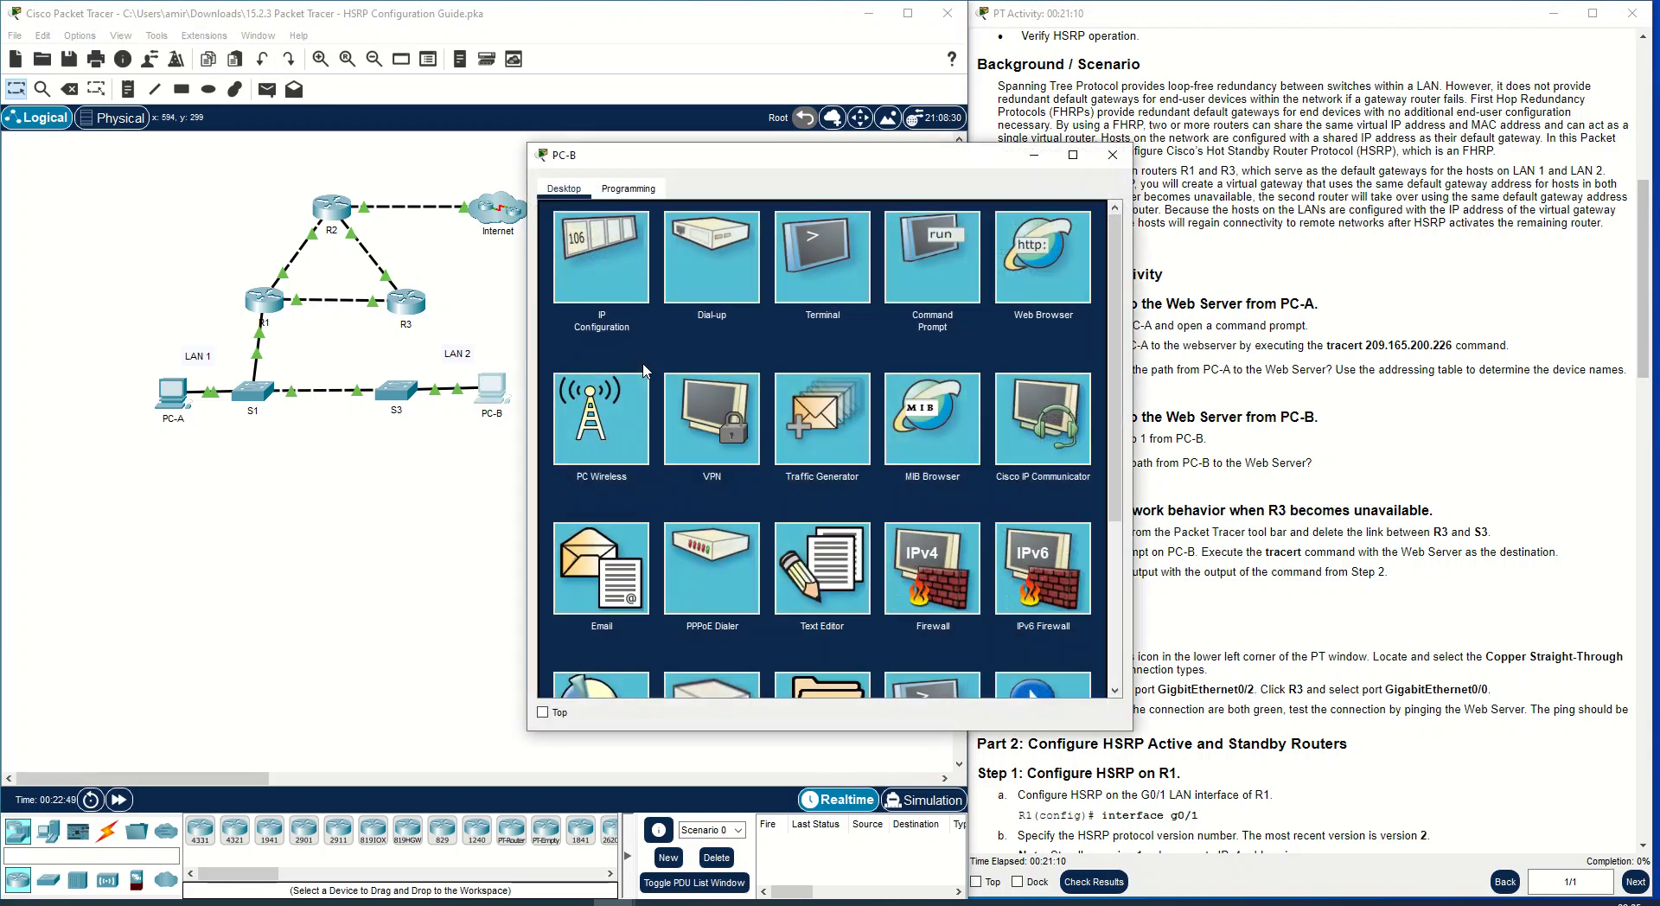
drag(931, 180, 569, 246)
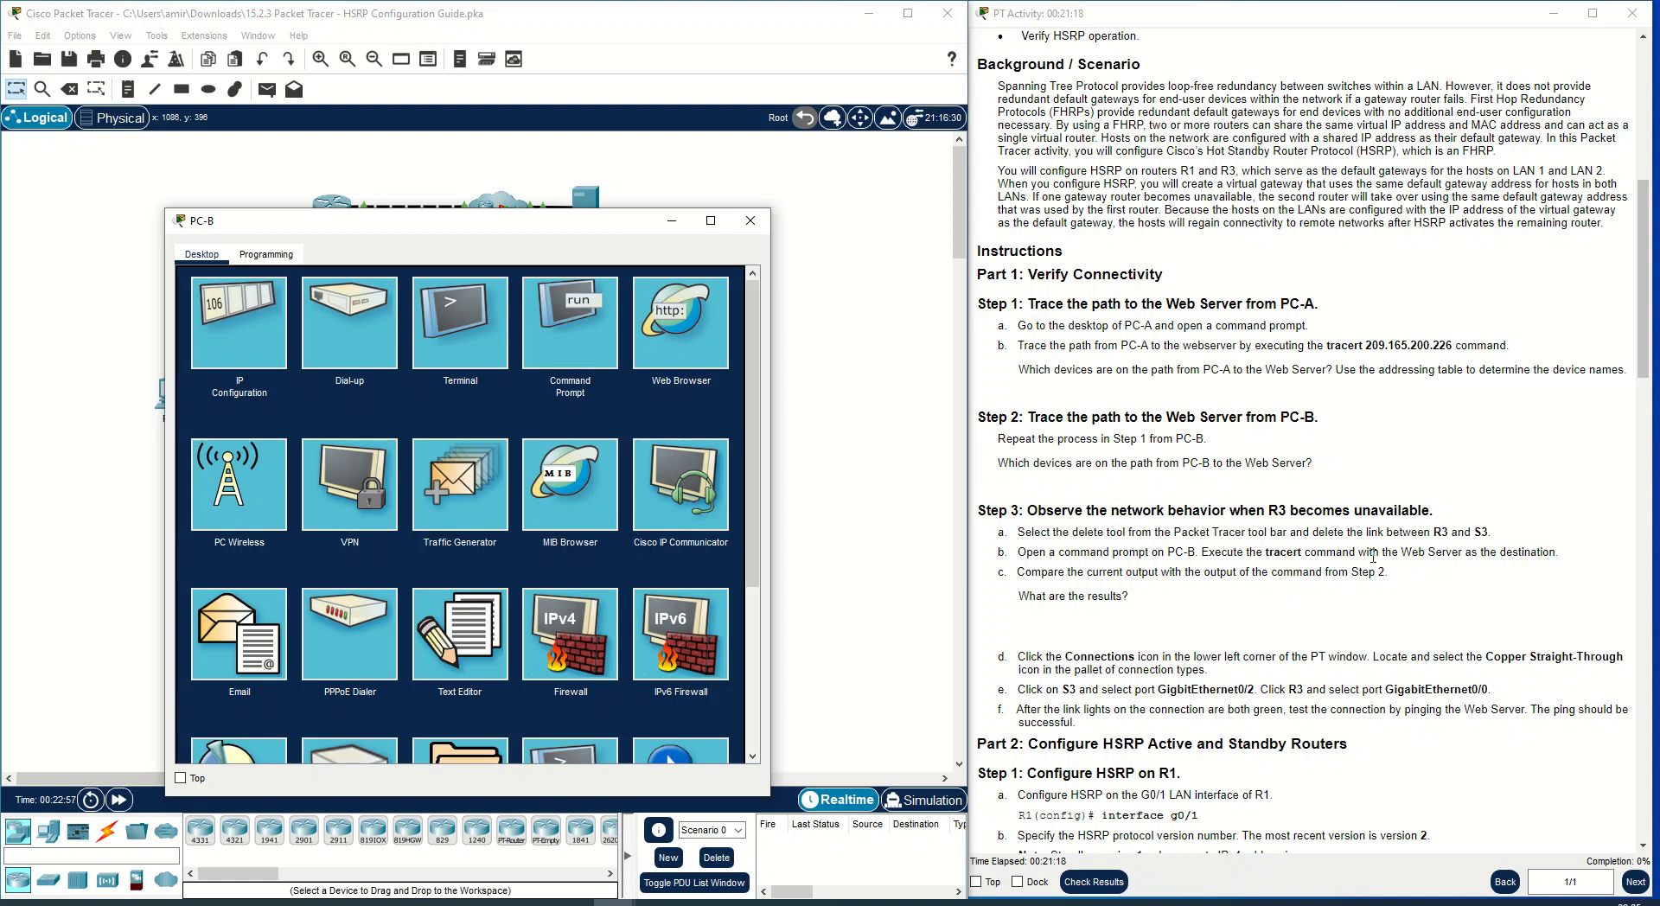
click(588, 337)
scroll(415, 519, down, 8)
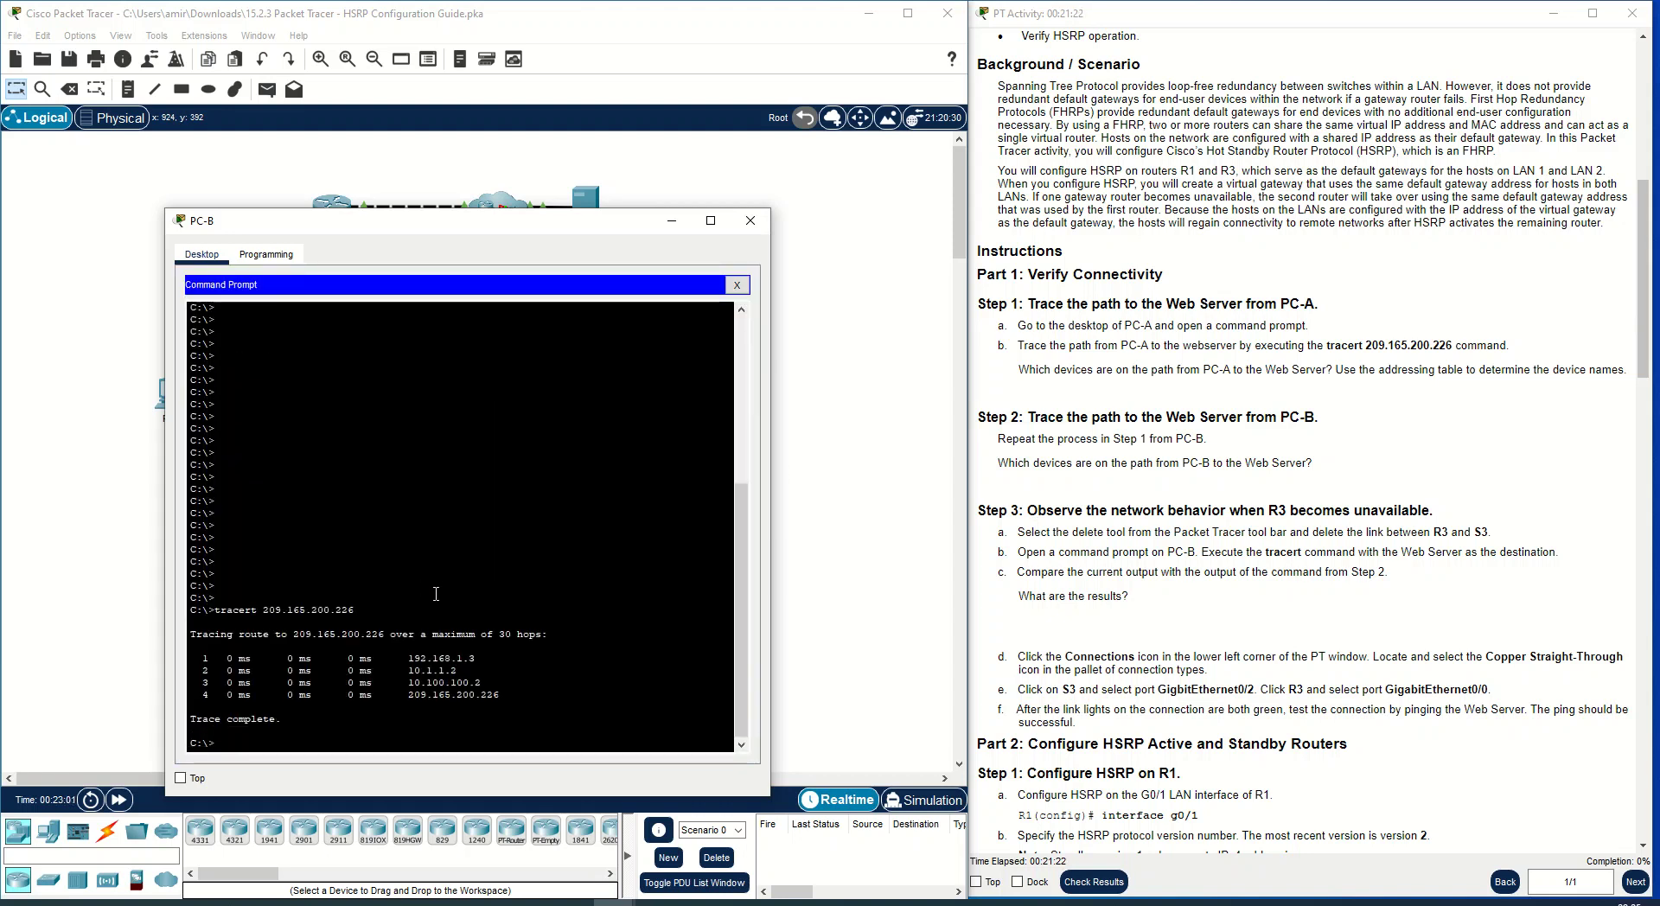
key(Up)
key(Return)
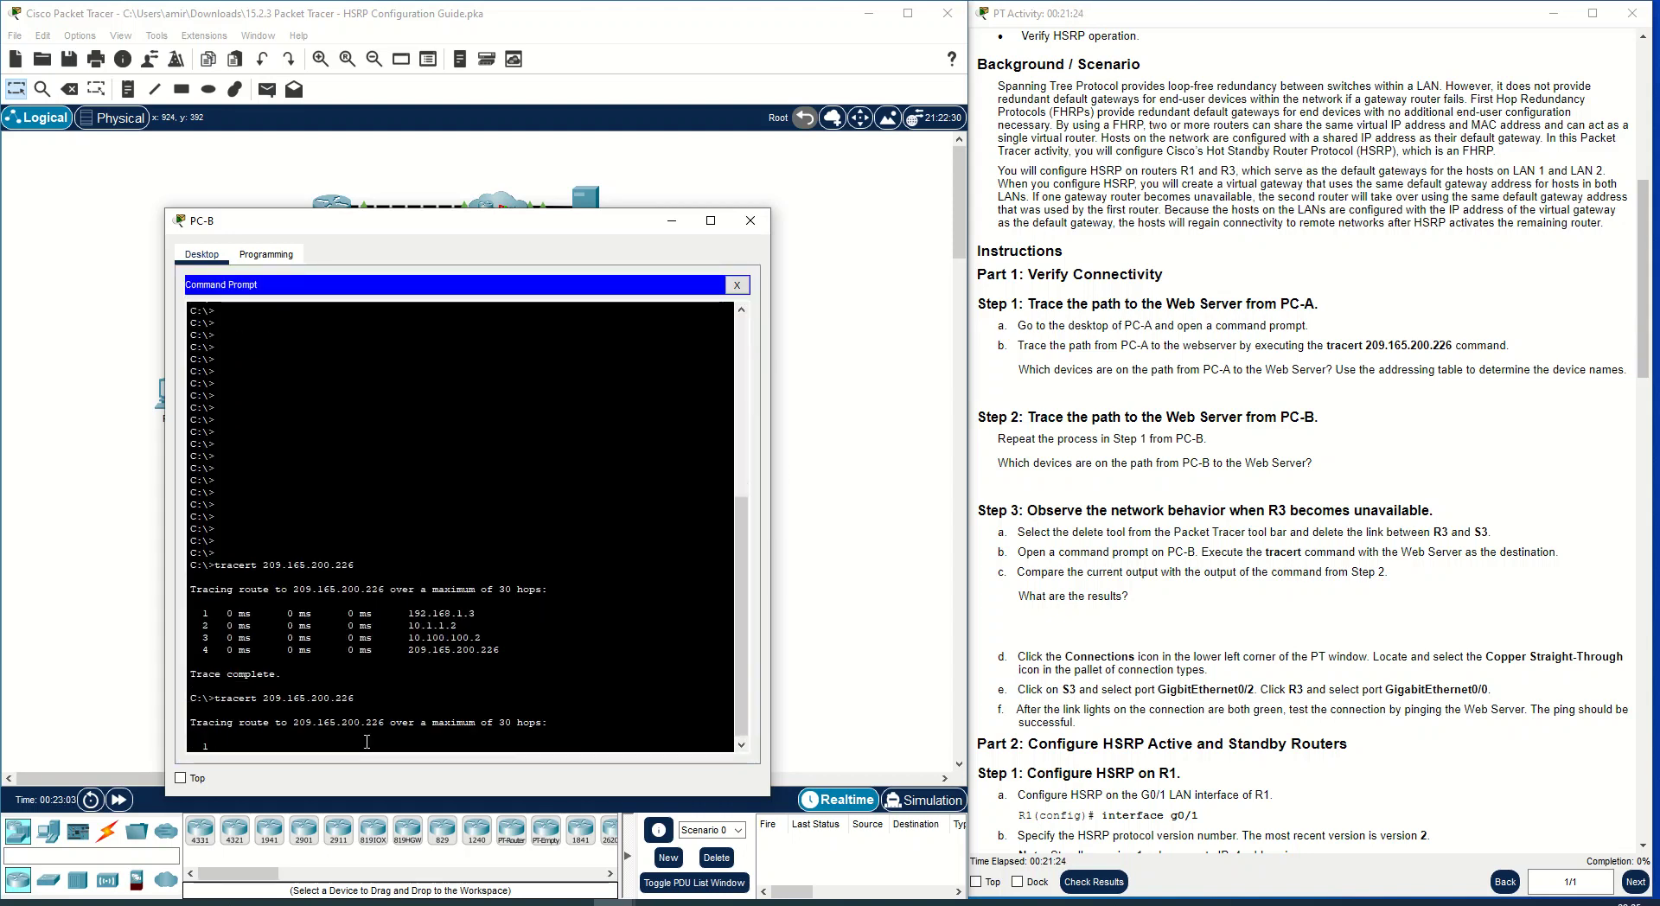
Compare PC-B's new trace with its earlier one and the topology, and minimize PC-B's window.
drag(543, 220, 1058, 286)
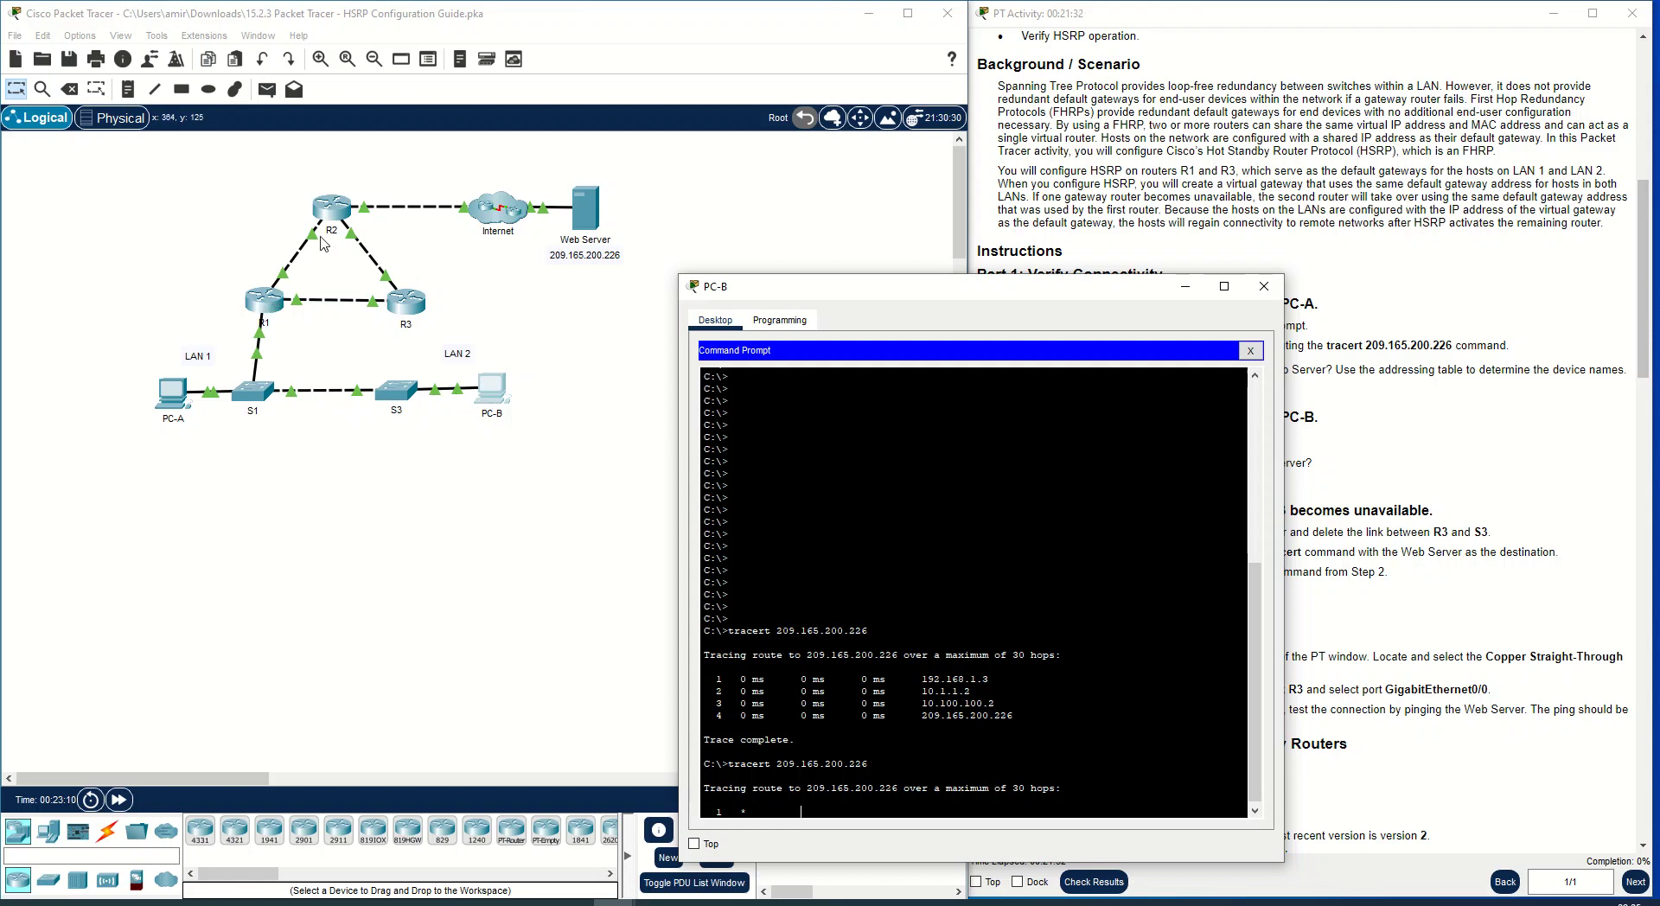
drag(875, 295, 374, 259)
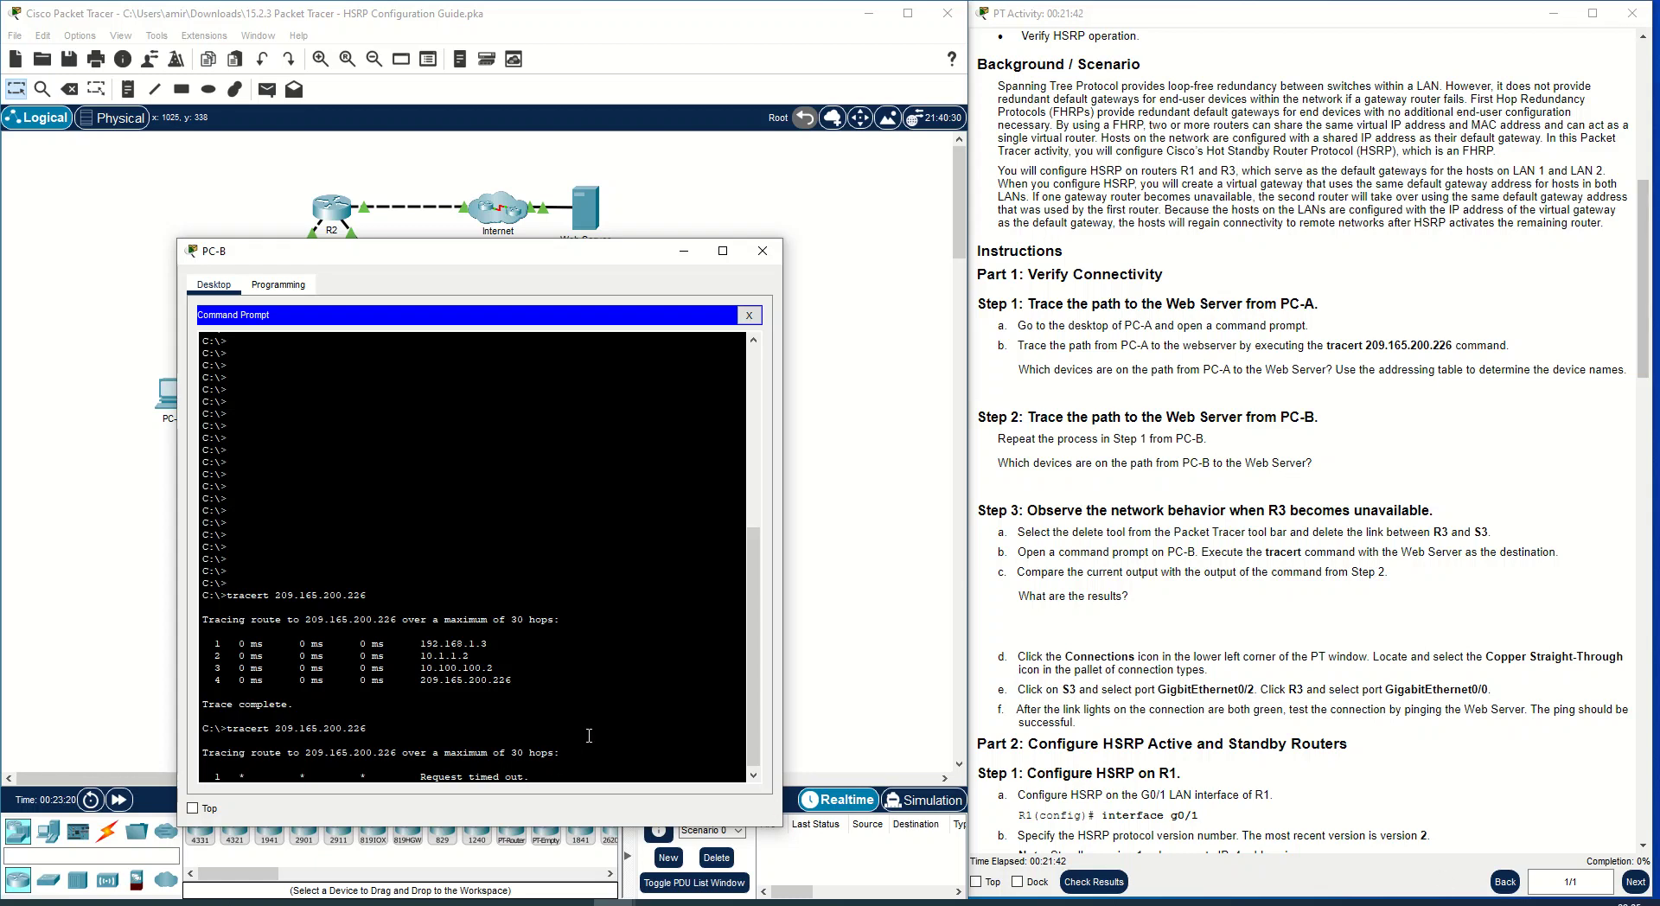
drag(459, 258, 883, 299)
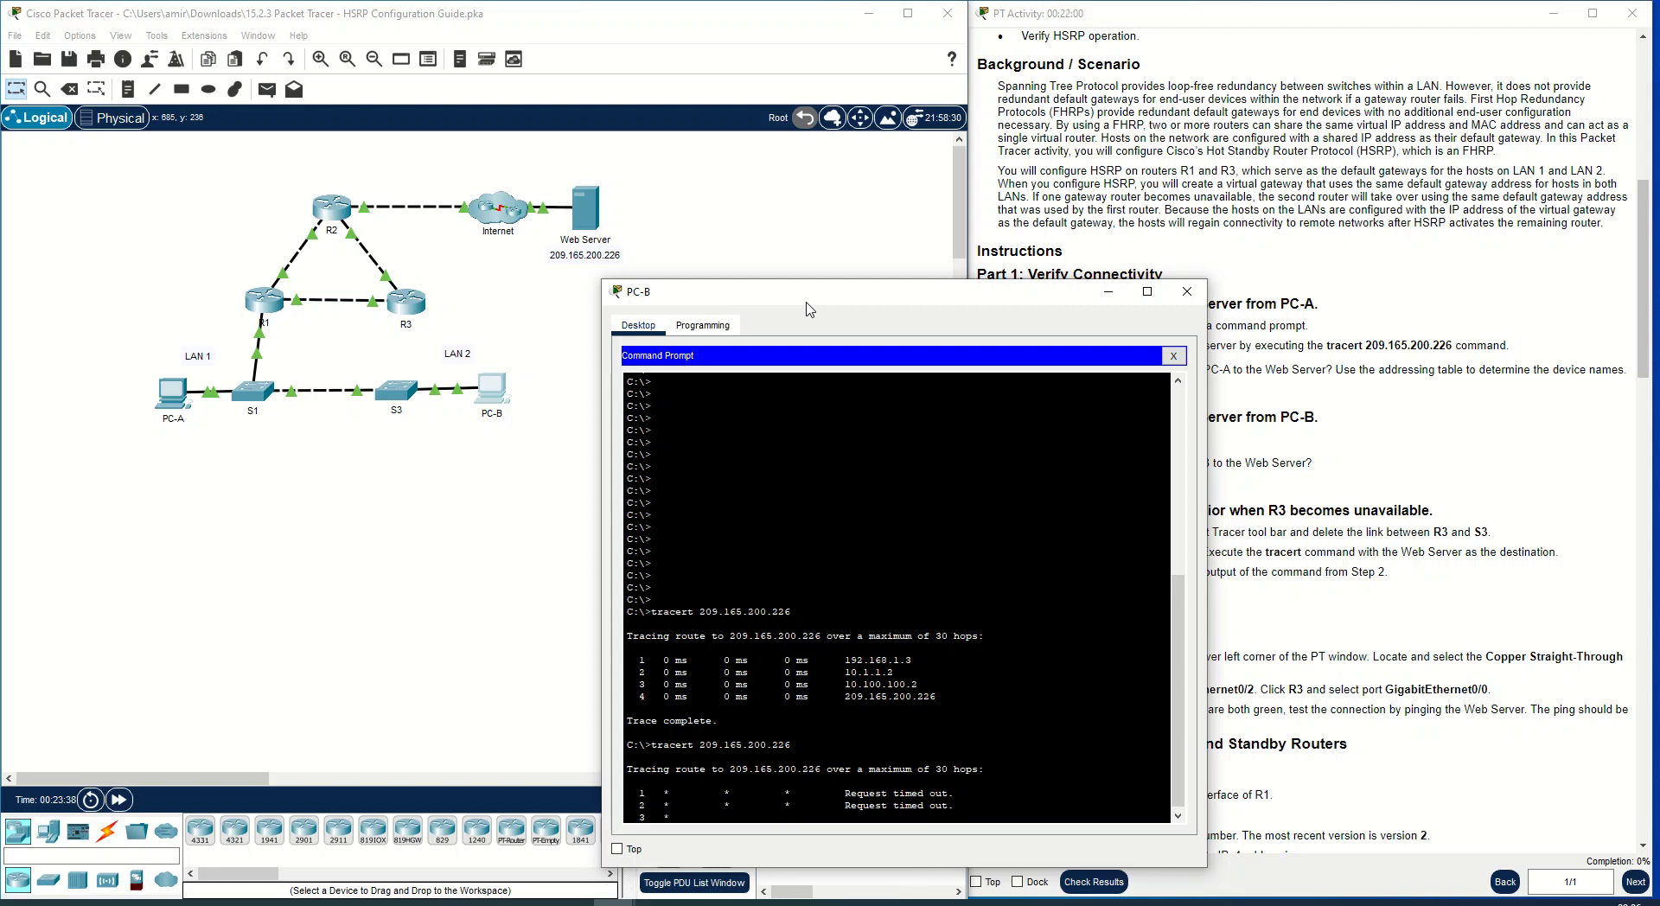
drag(806, 303, 469, 239)
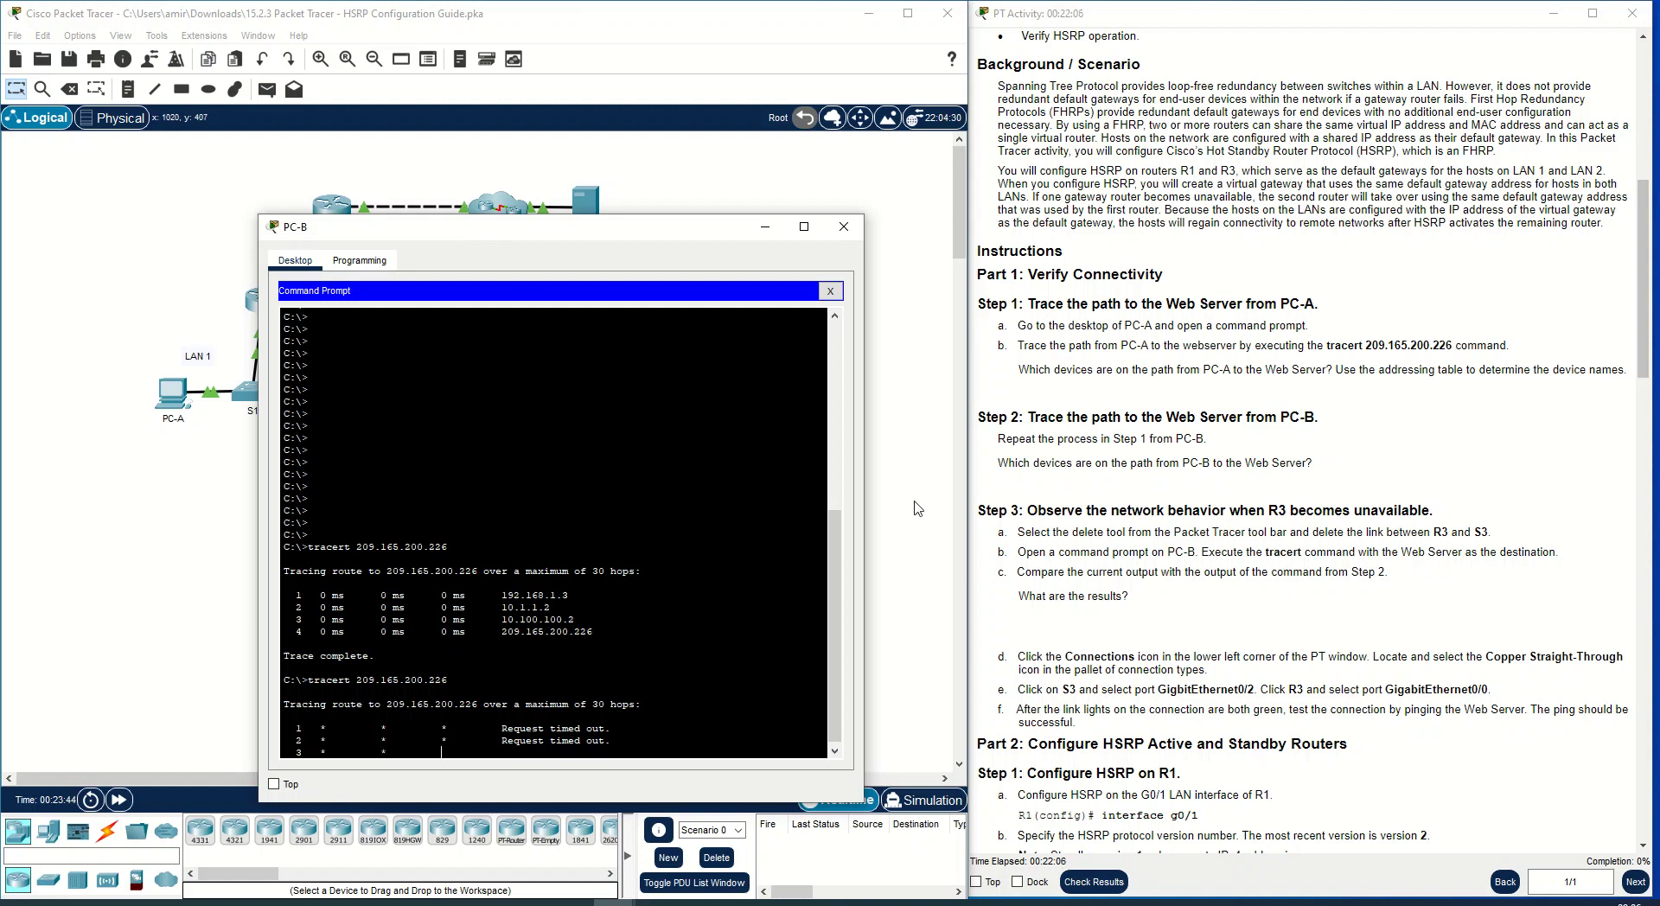
scroll(1094, 578, down, 1)
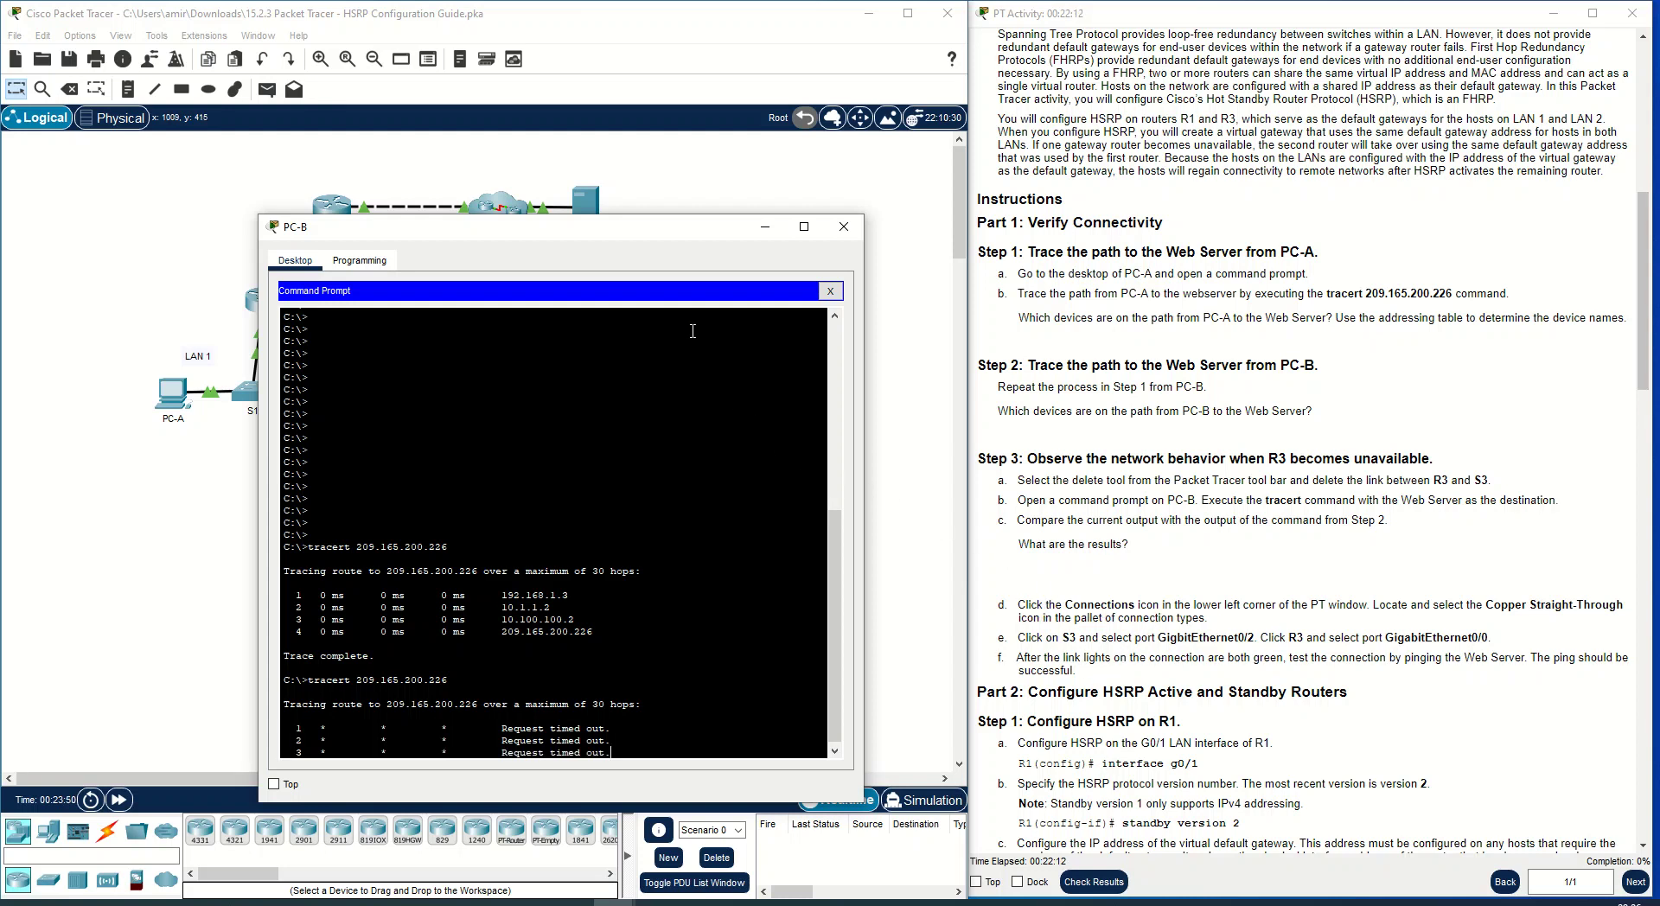
drag(664, 227, 618, 153)
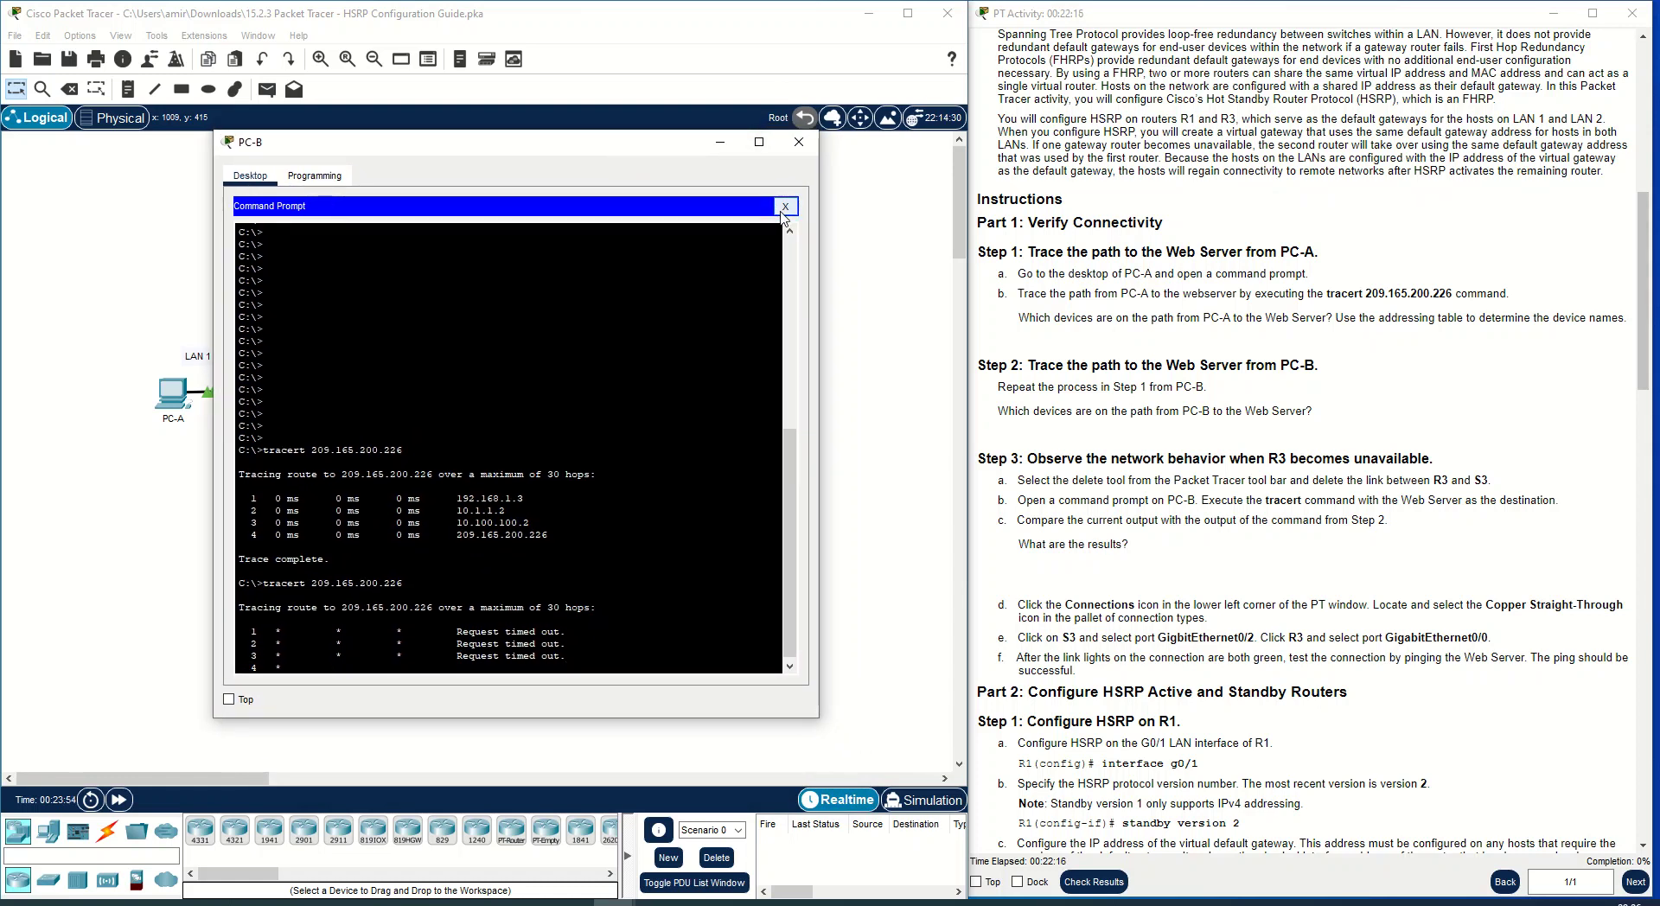
click(724, 145)
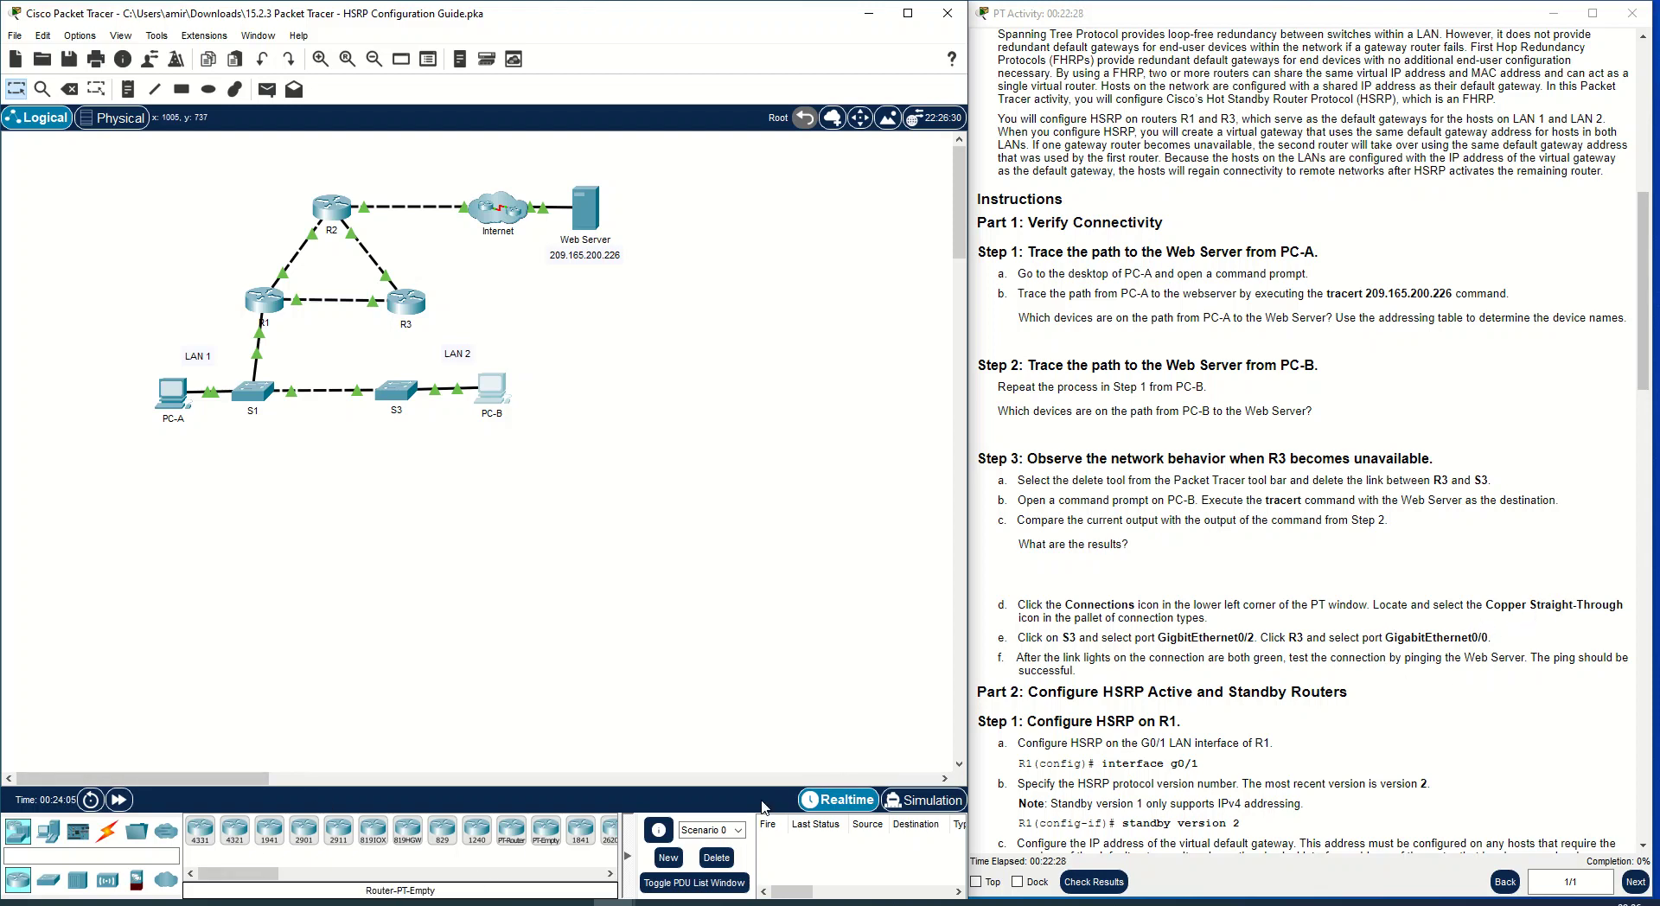
Connect S3's GigabitEthernet0/2 to R3's GigabitEthernet0/0 with a Copper Straight-Through cable.
click(107, 831)
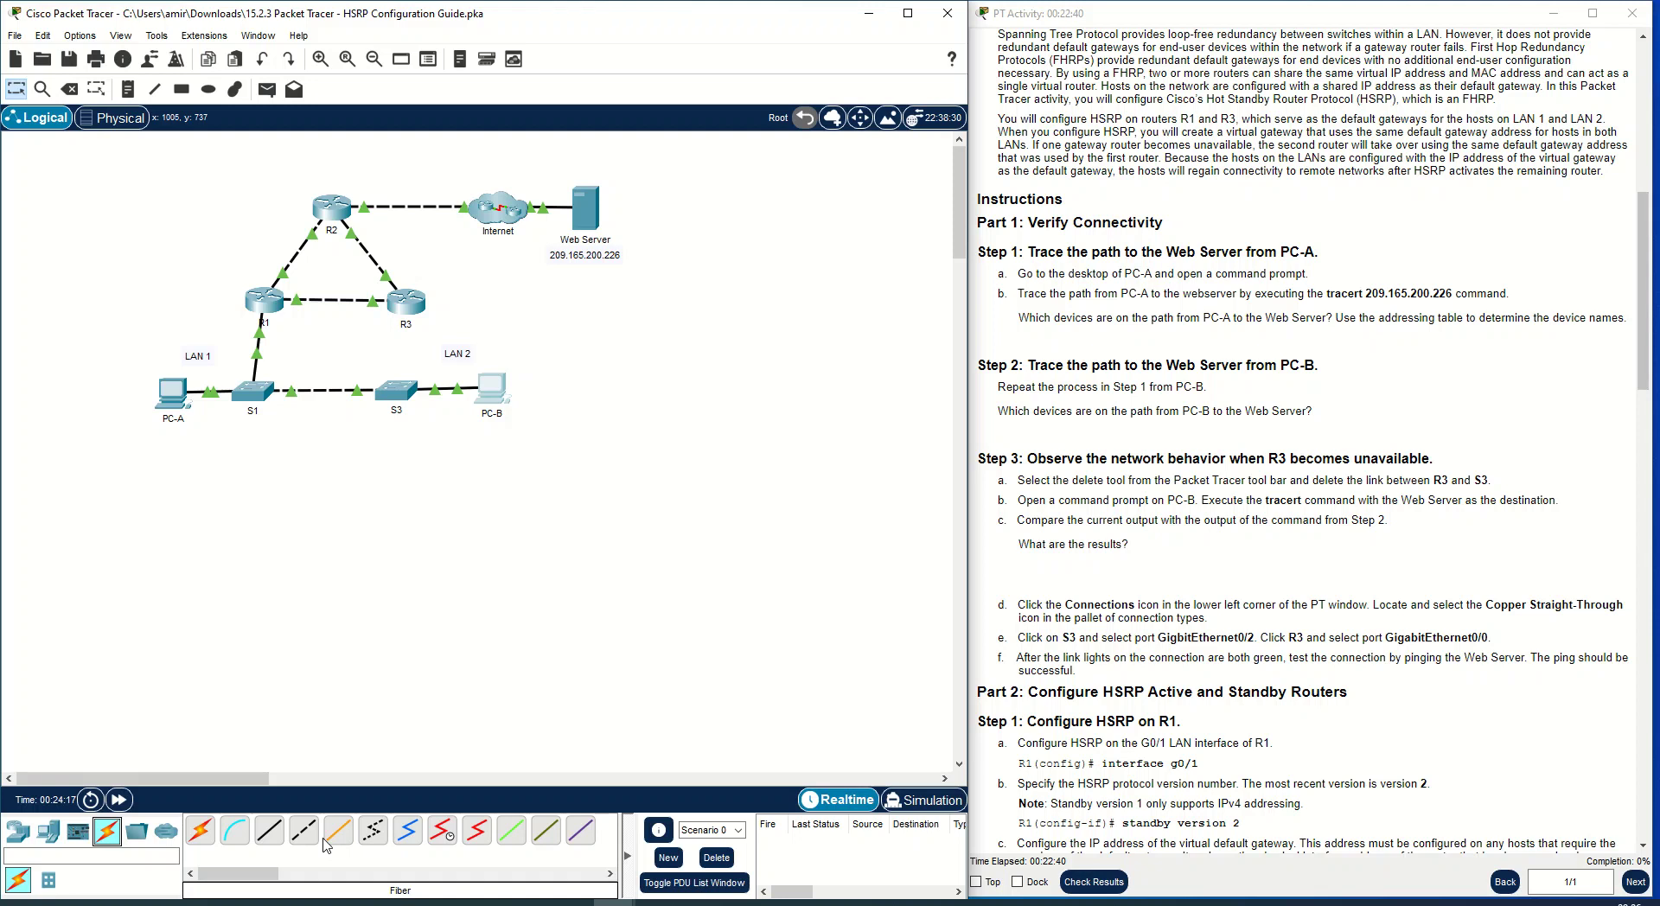
click(271, 839)
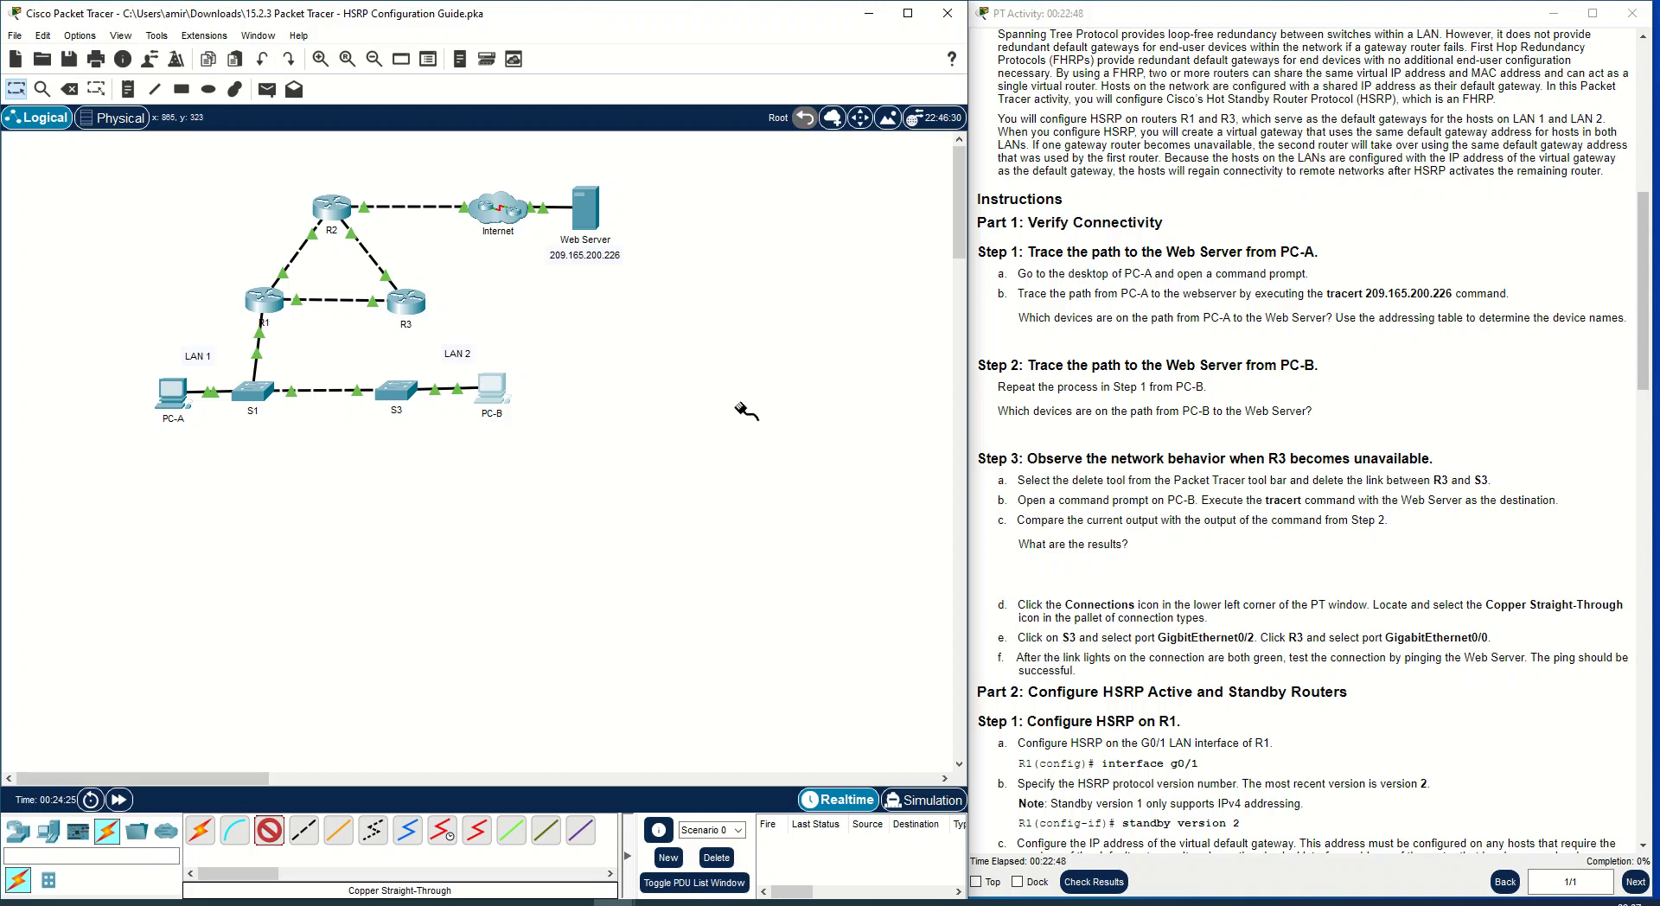
click(412, 396)
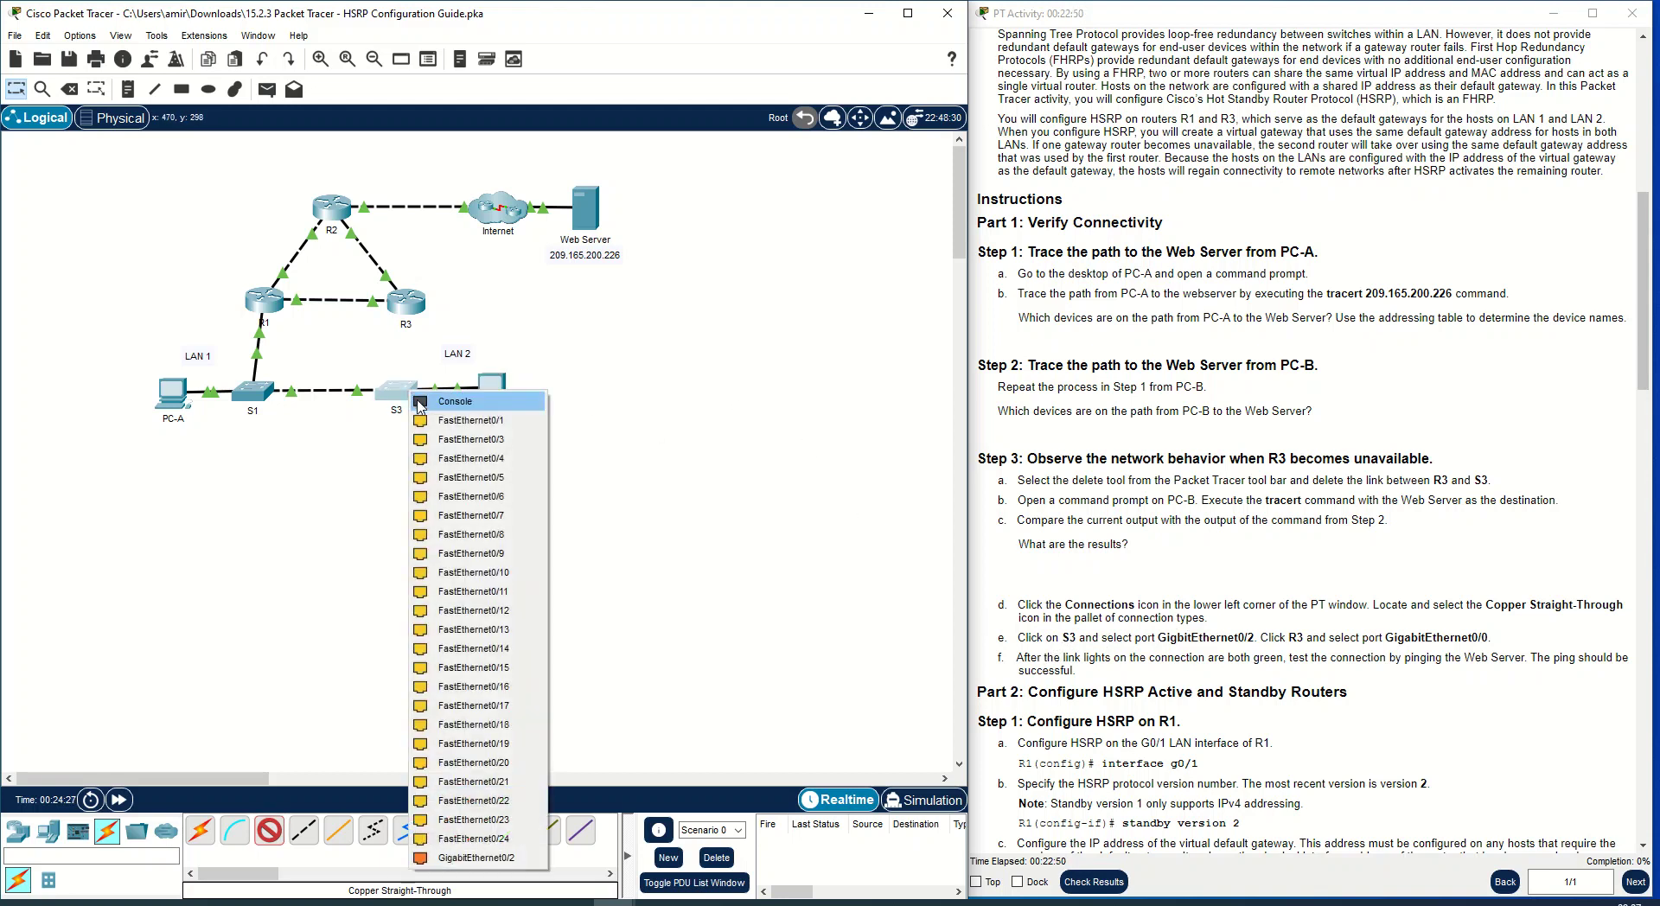
click(478, 858)
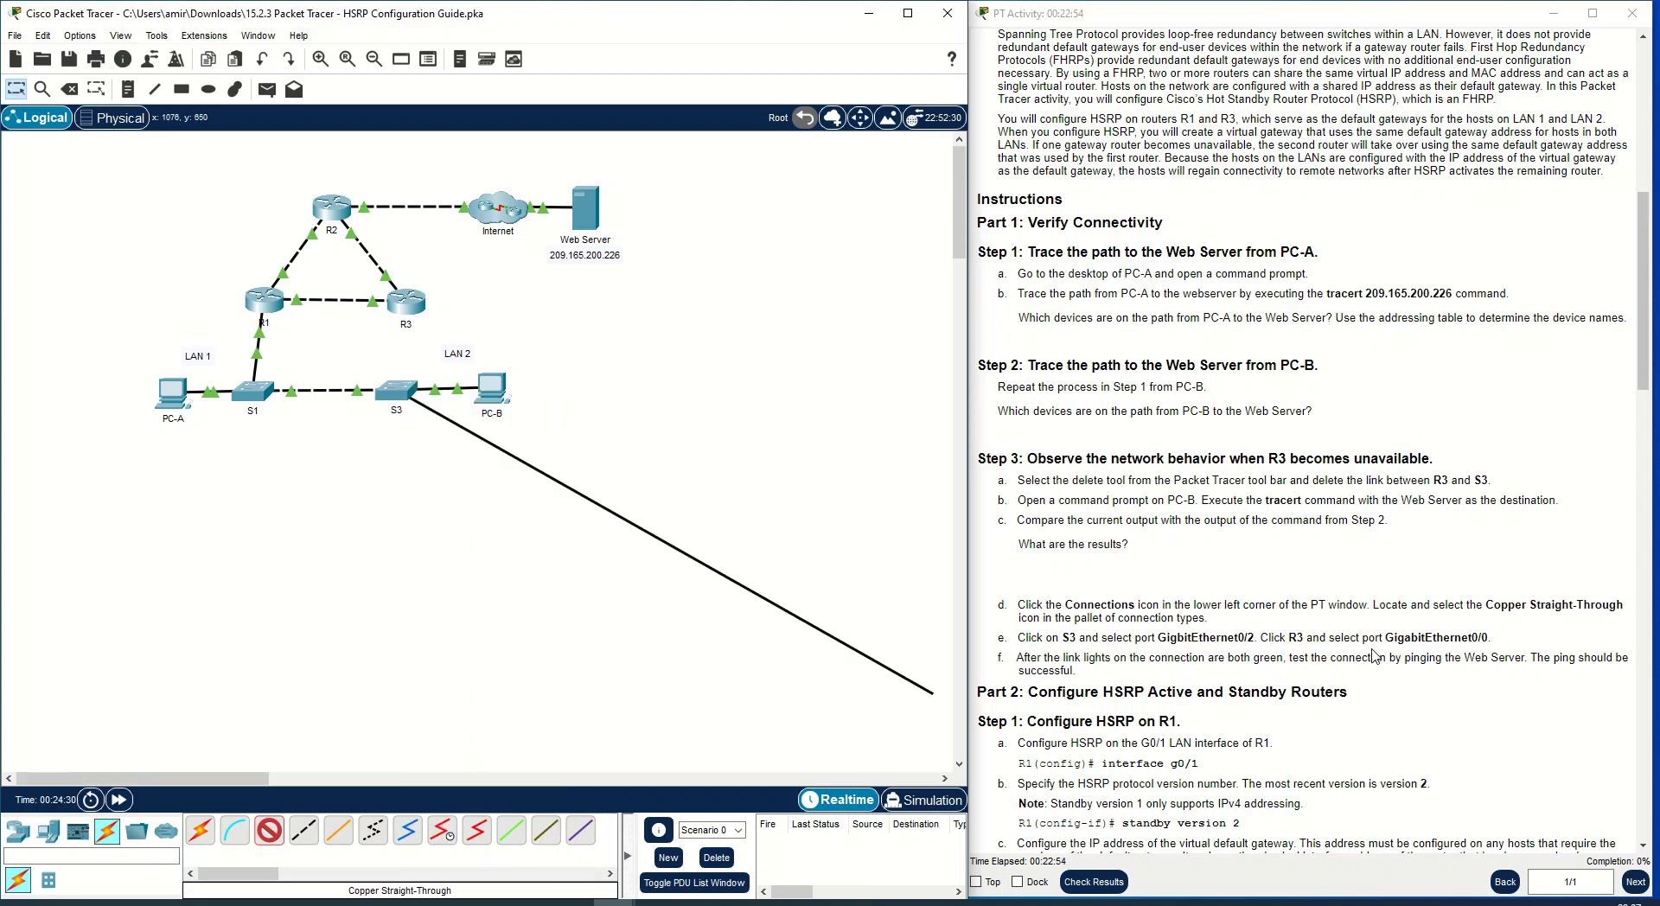
click(407, 303)
click(458, 351)
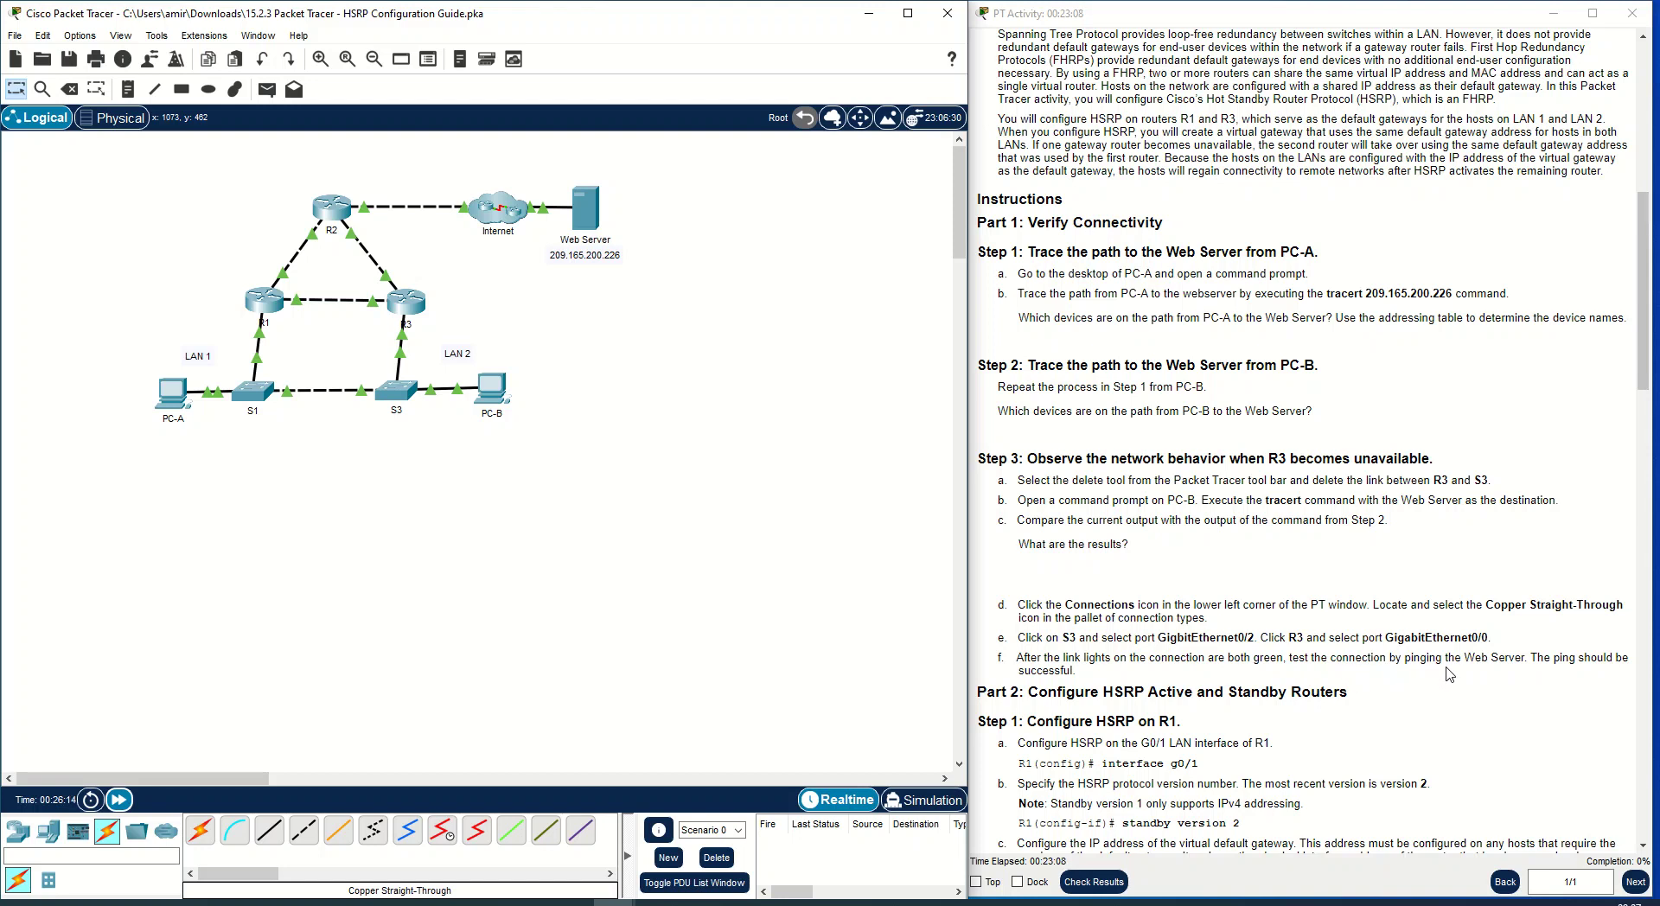
Test the restored link with tracert 209.165.200.226 from PC-B, and compare the hops with the topology.
click(490, 398)
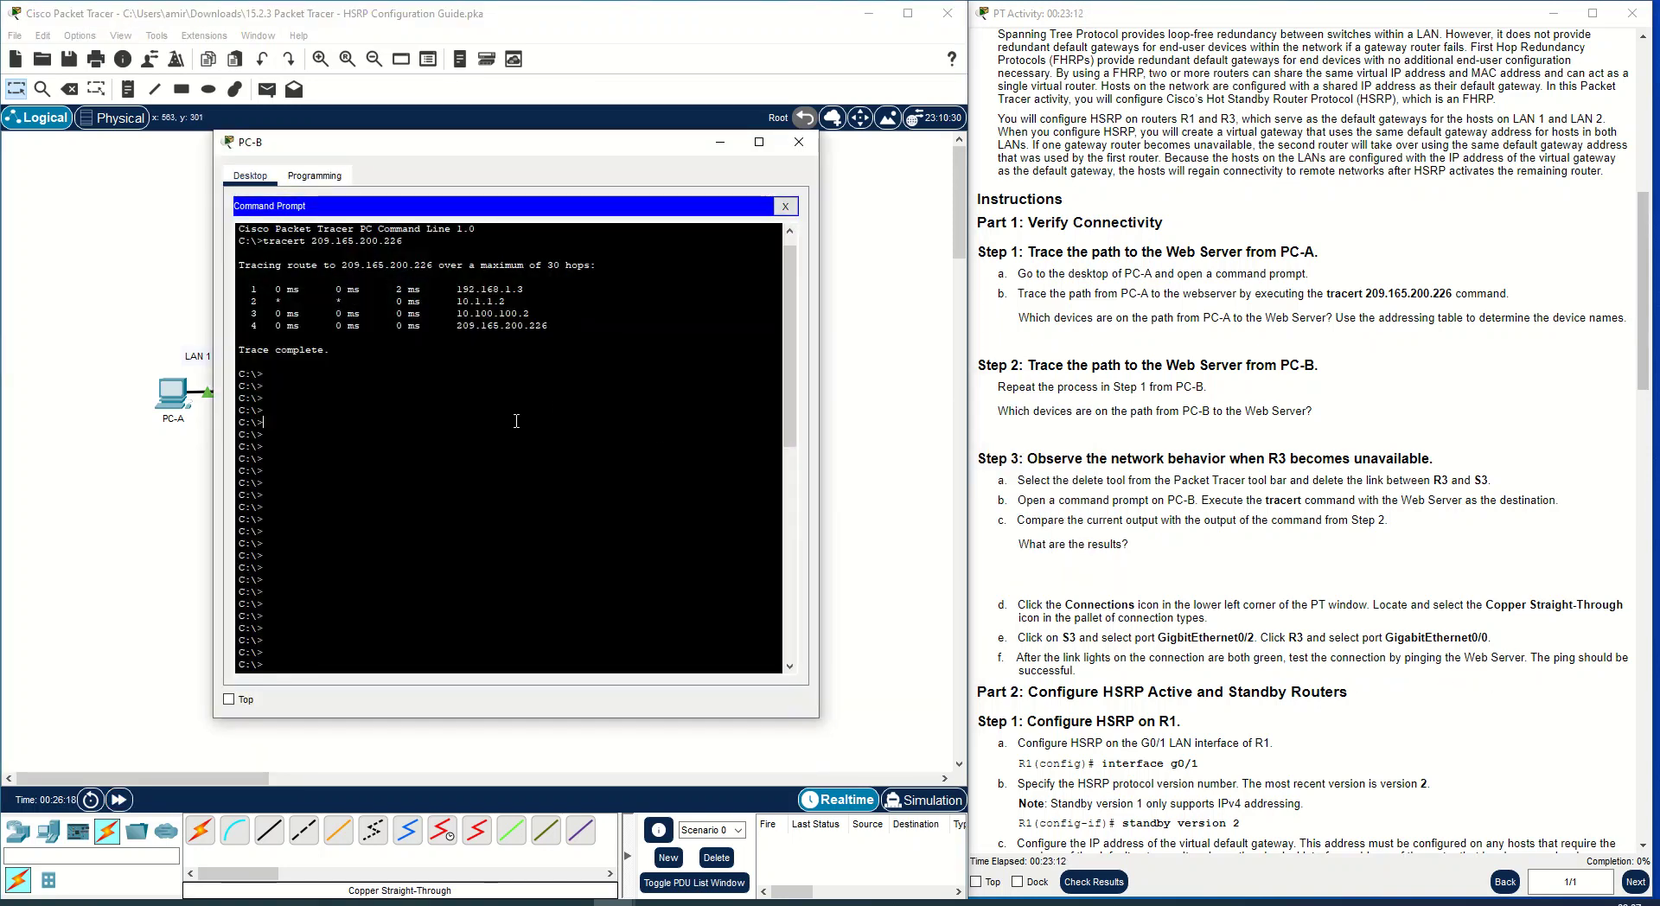
key(Up)
key(Return)
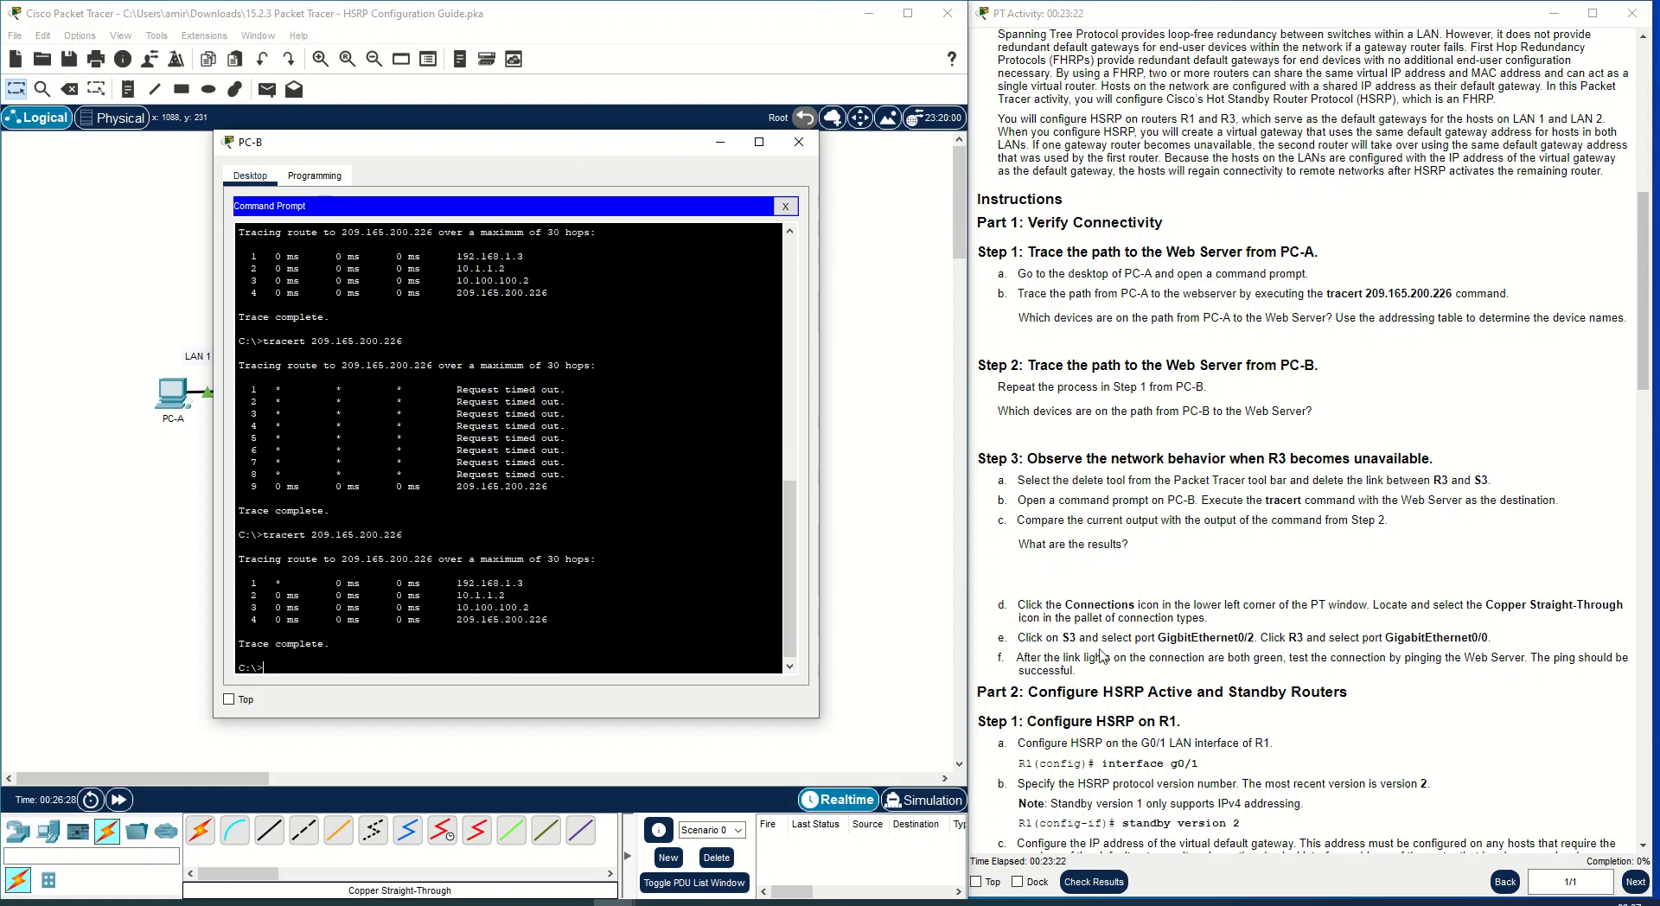
scroll(1102, 655, down, 1)
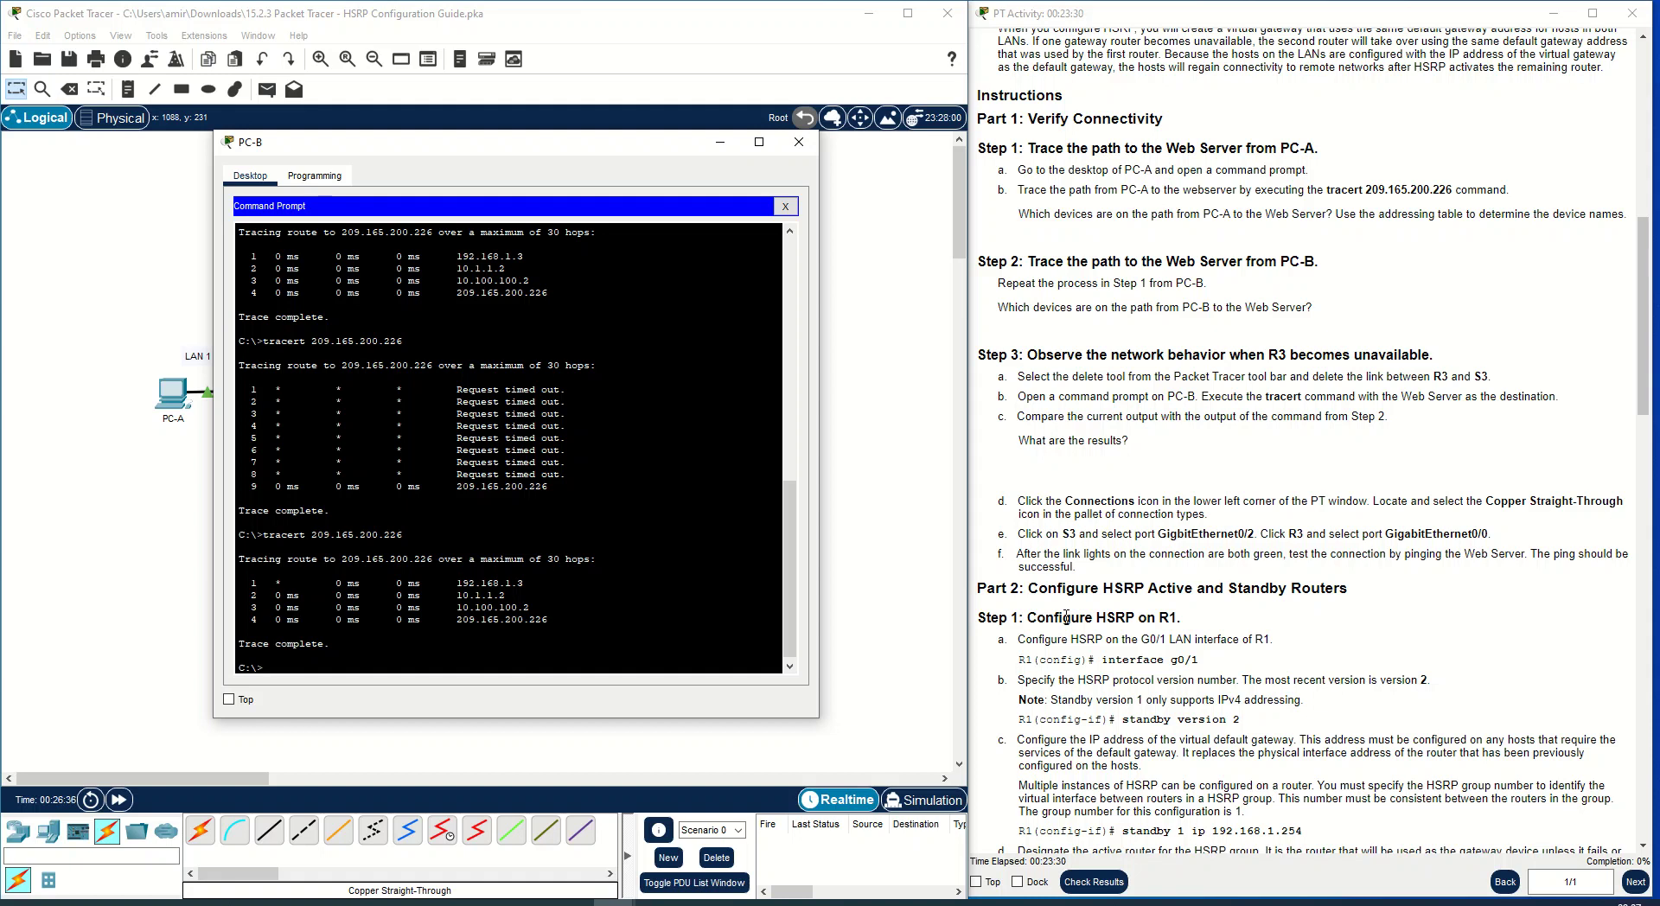
drag(640, 143, 1209, 182)
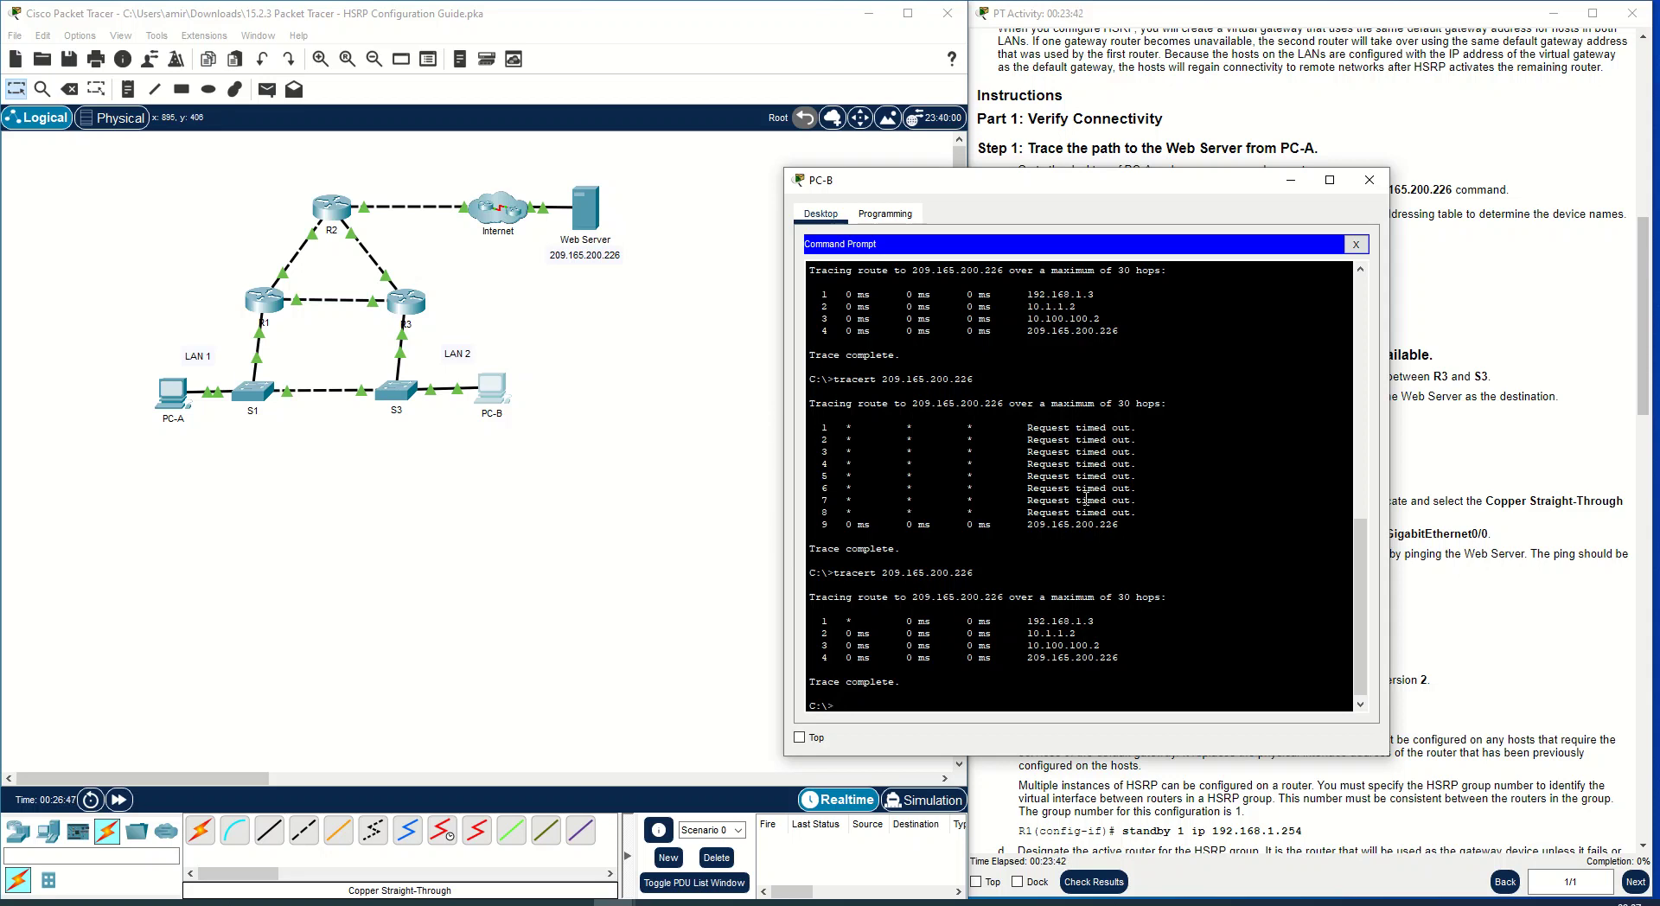
drag(1217, 188, 780, 226)
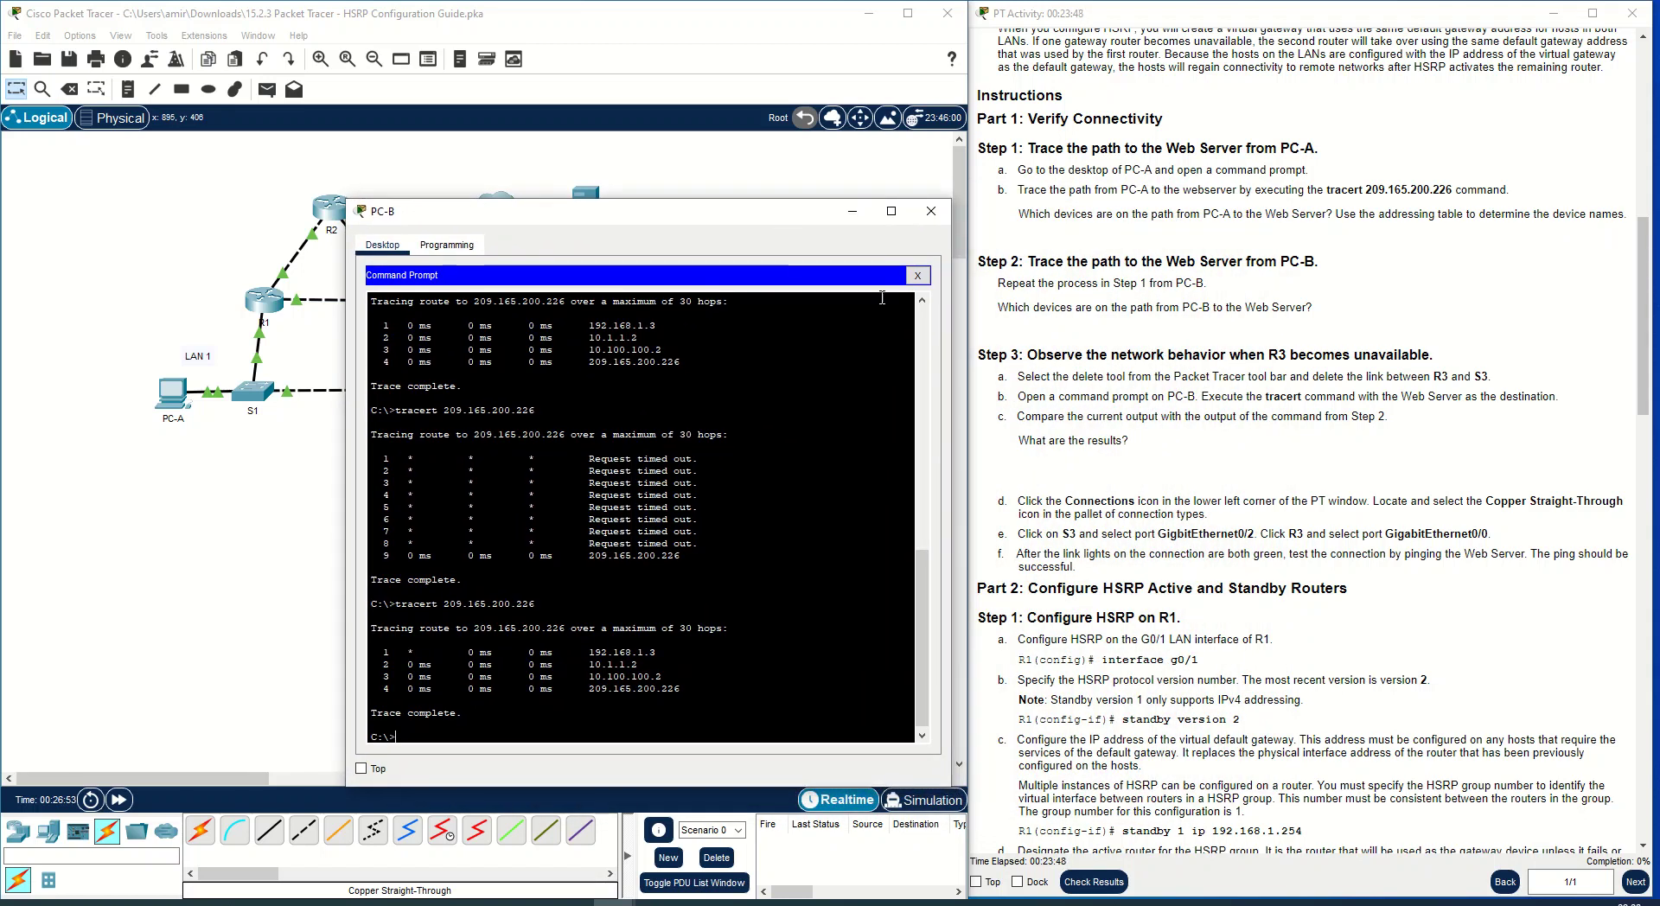
Read the Part 2 instructions for configuring HSRP on R1, and open router R1 from the topology.
scroll(1110, 580, down, 1)
scroll(1102, 583, down, 1)
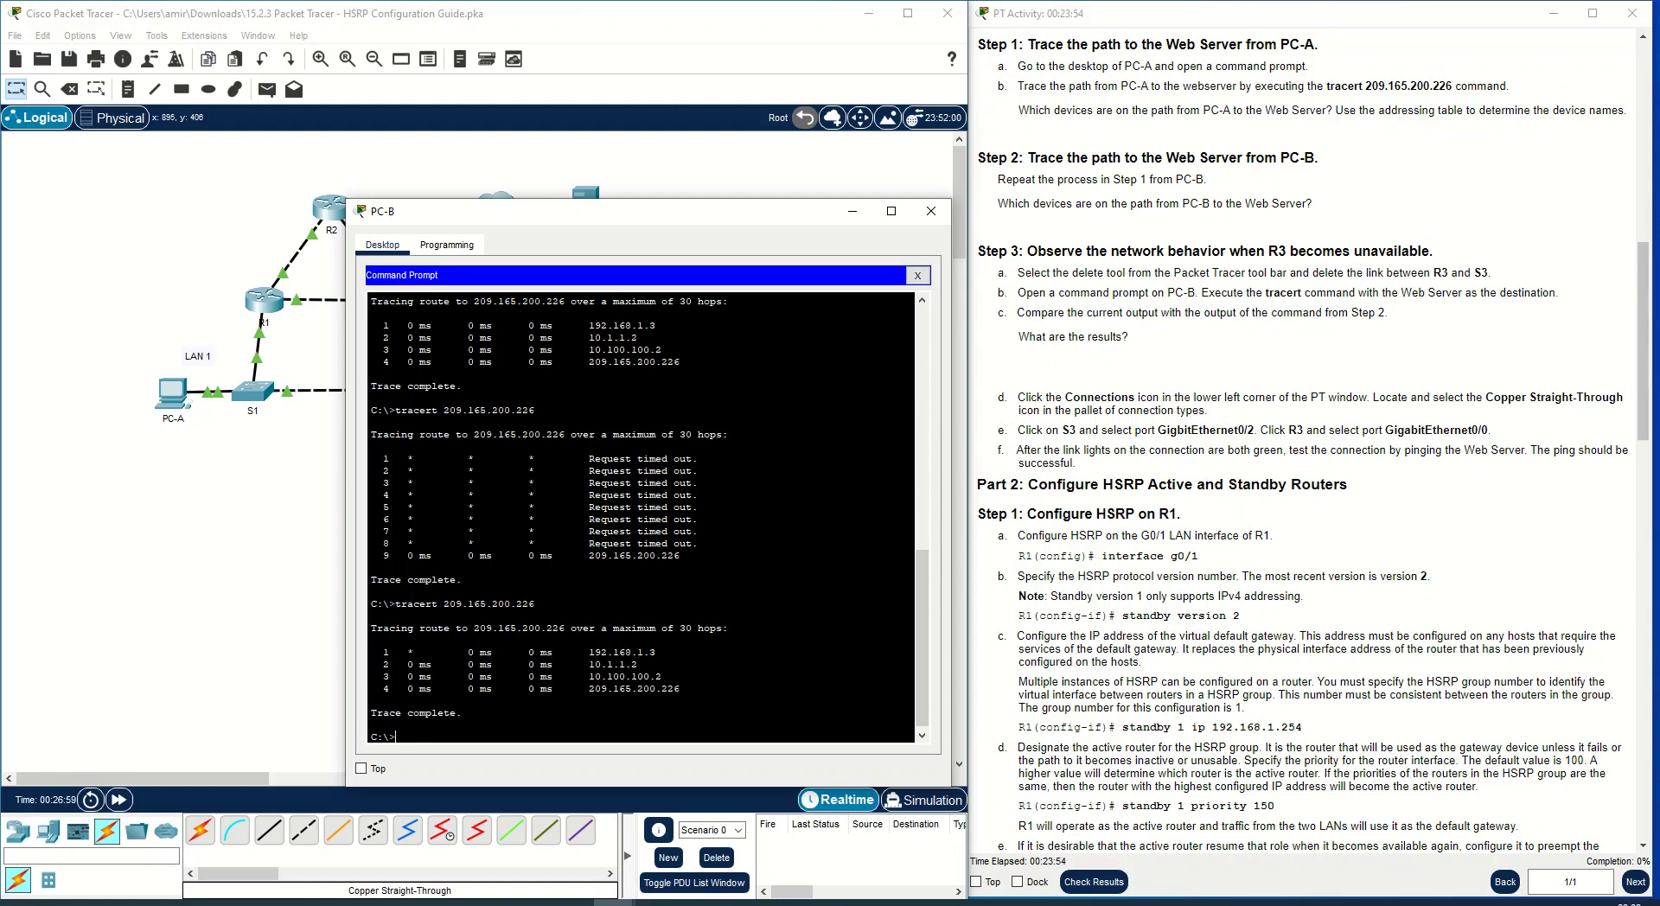
drag(1350, 485, 1123, 488)
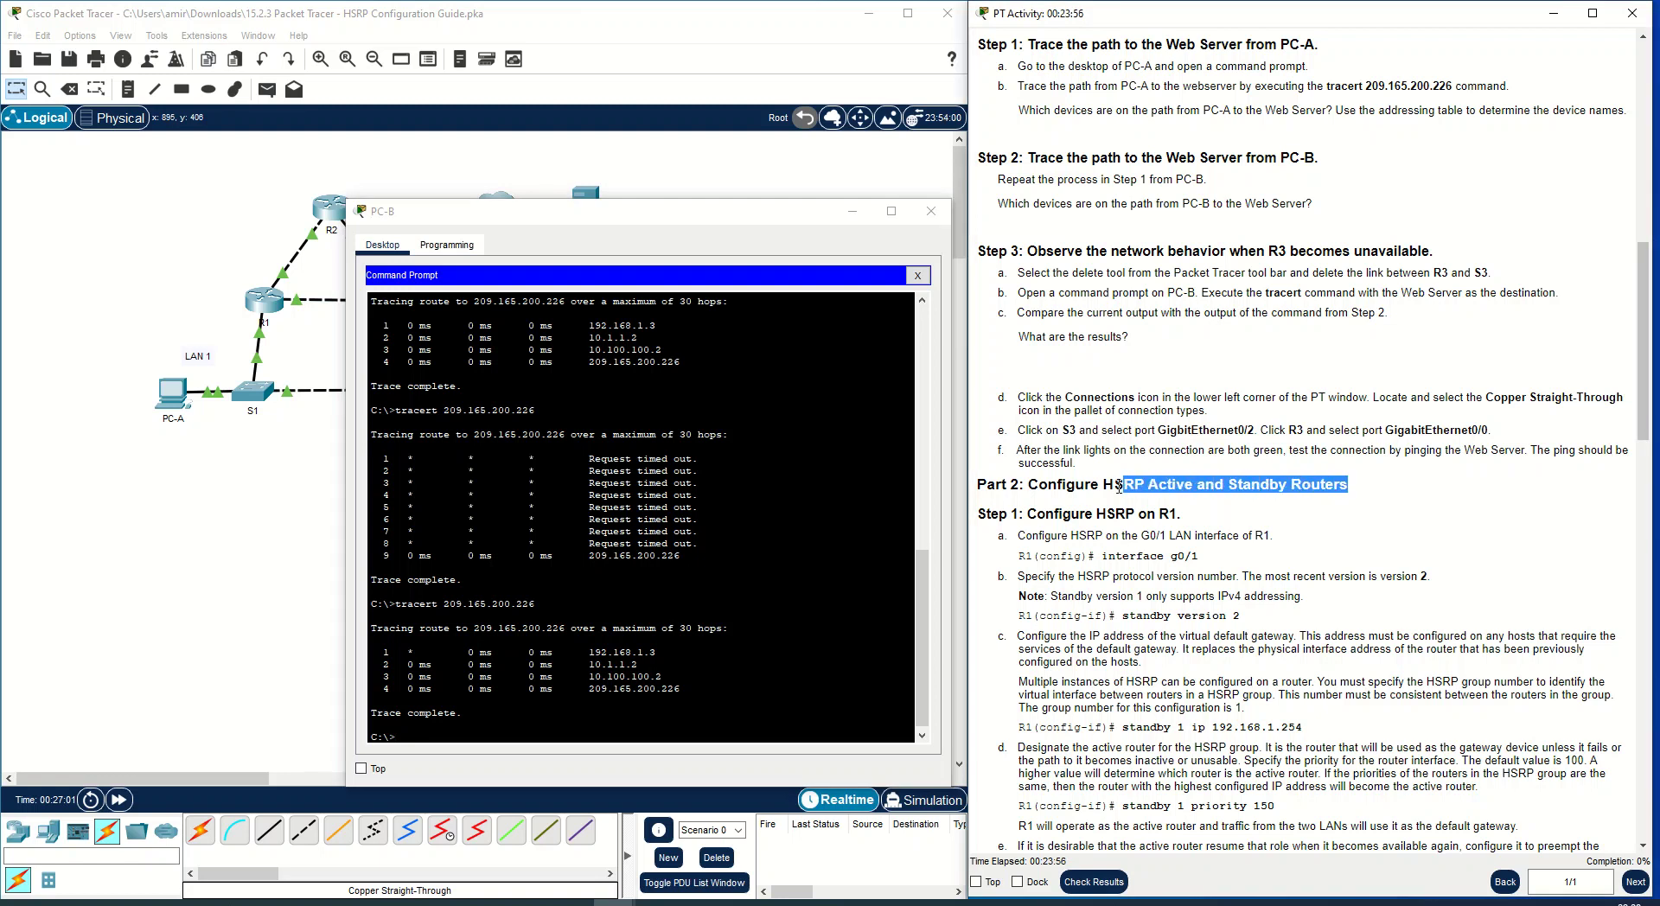
click(1369, 501)
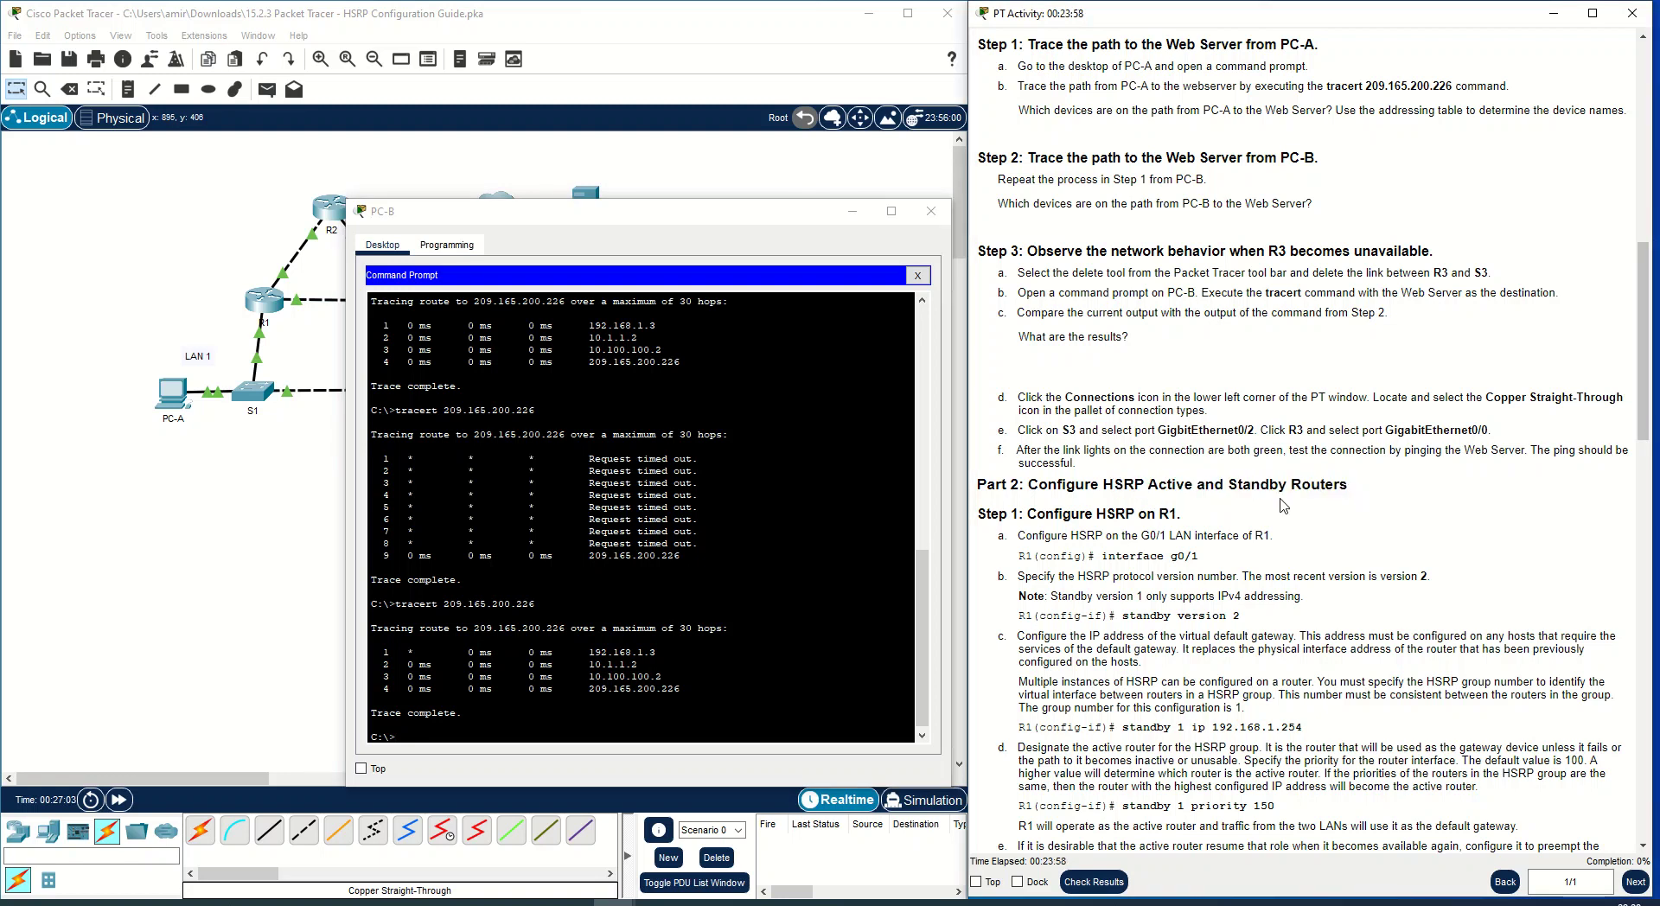
scroll(1132, 506, down, 1)
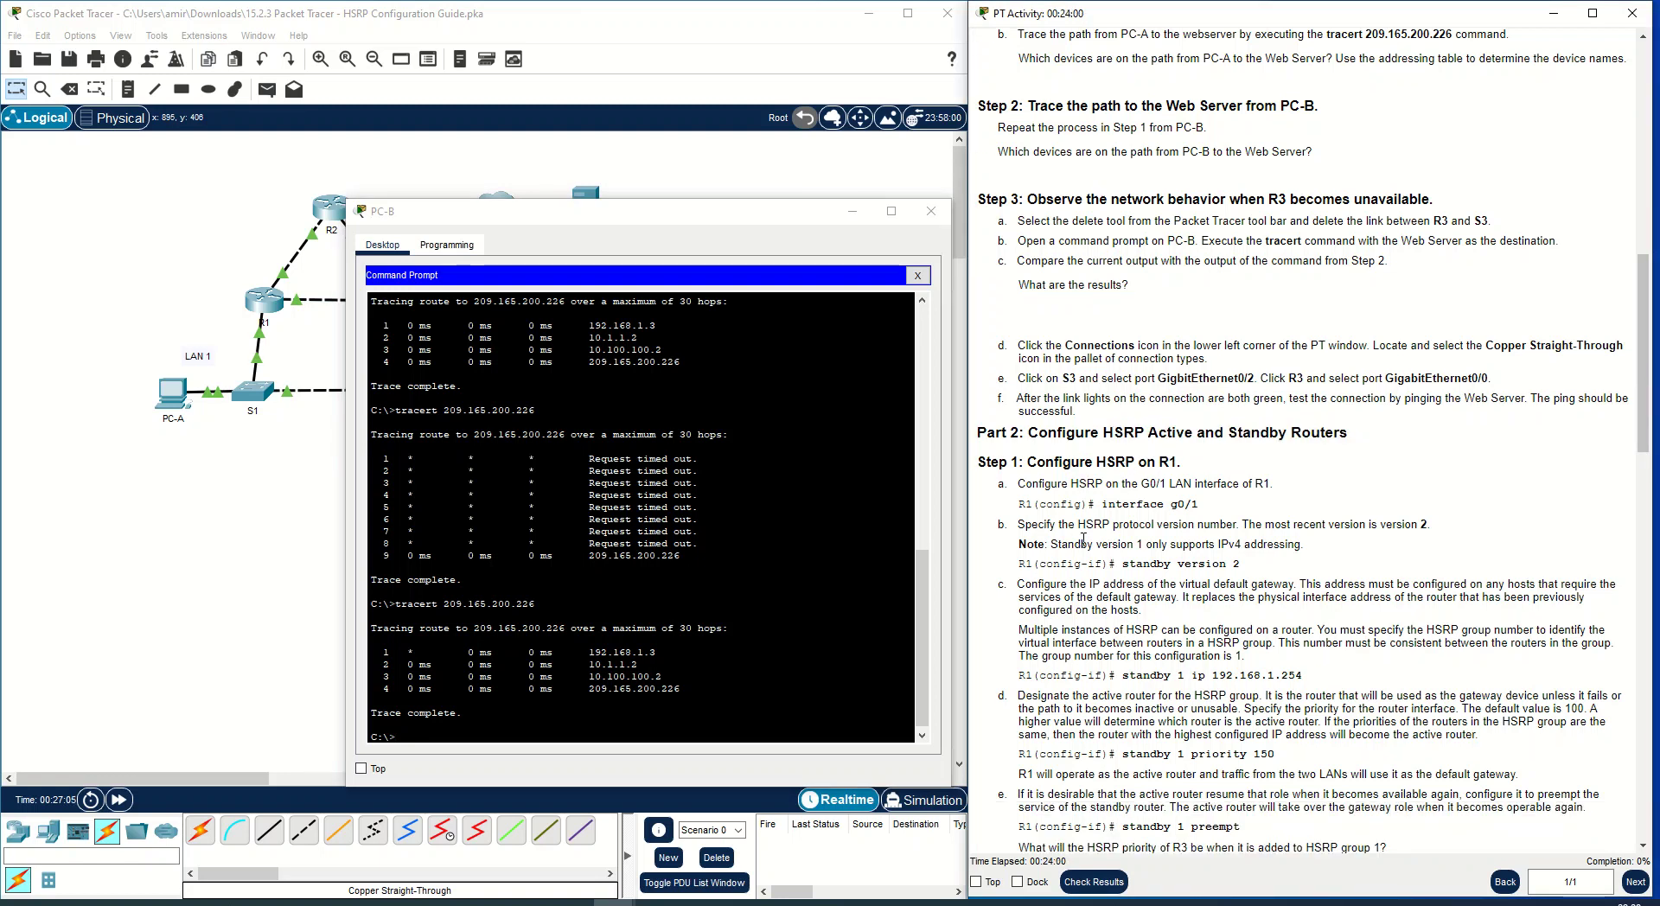
scroll(1083, 540, down, 2)
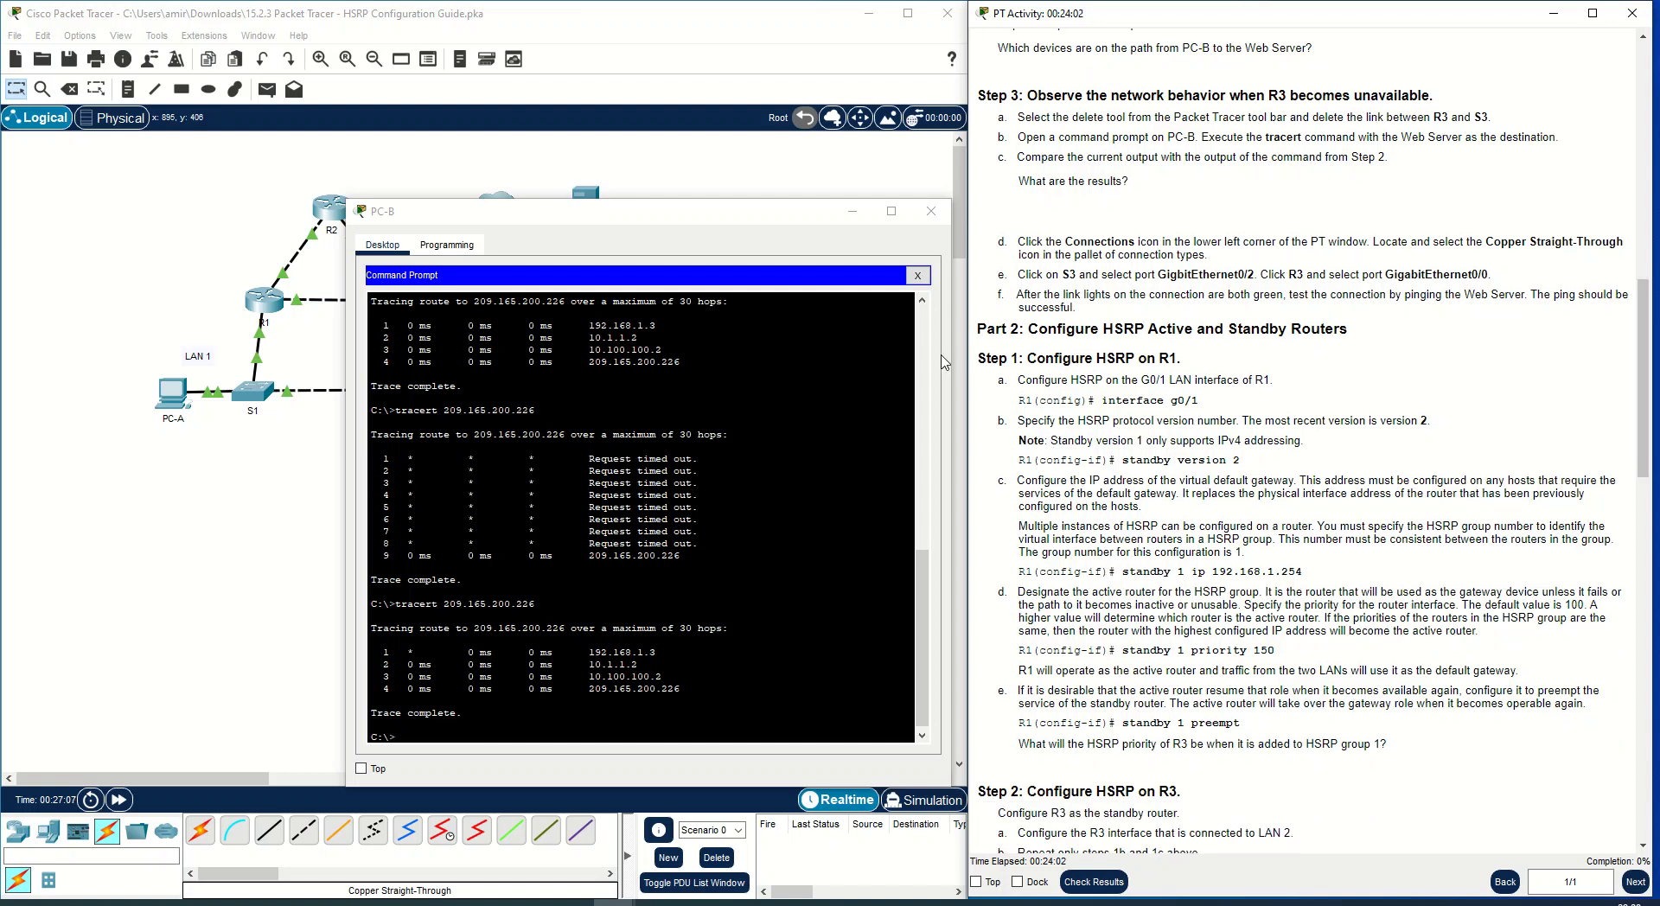
click(852, 211)
click(266, 304)
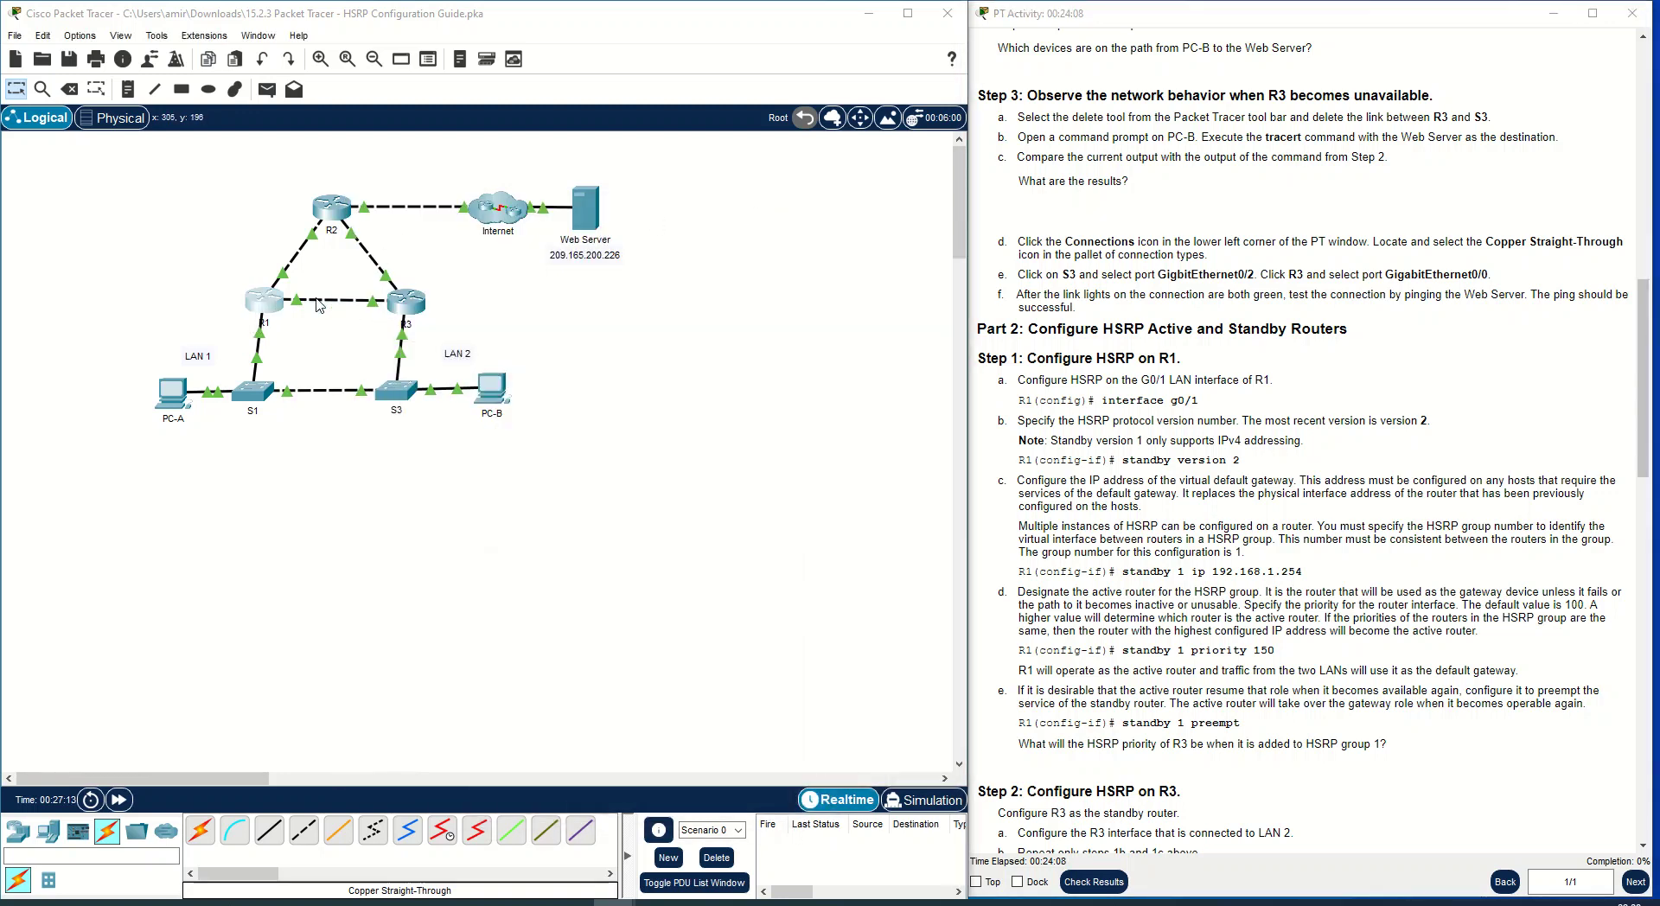
Enter privileged mode on R1 with en and open global configuration mode with conf t.
drag(821, 153, 593, 213)
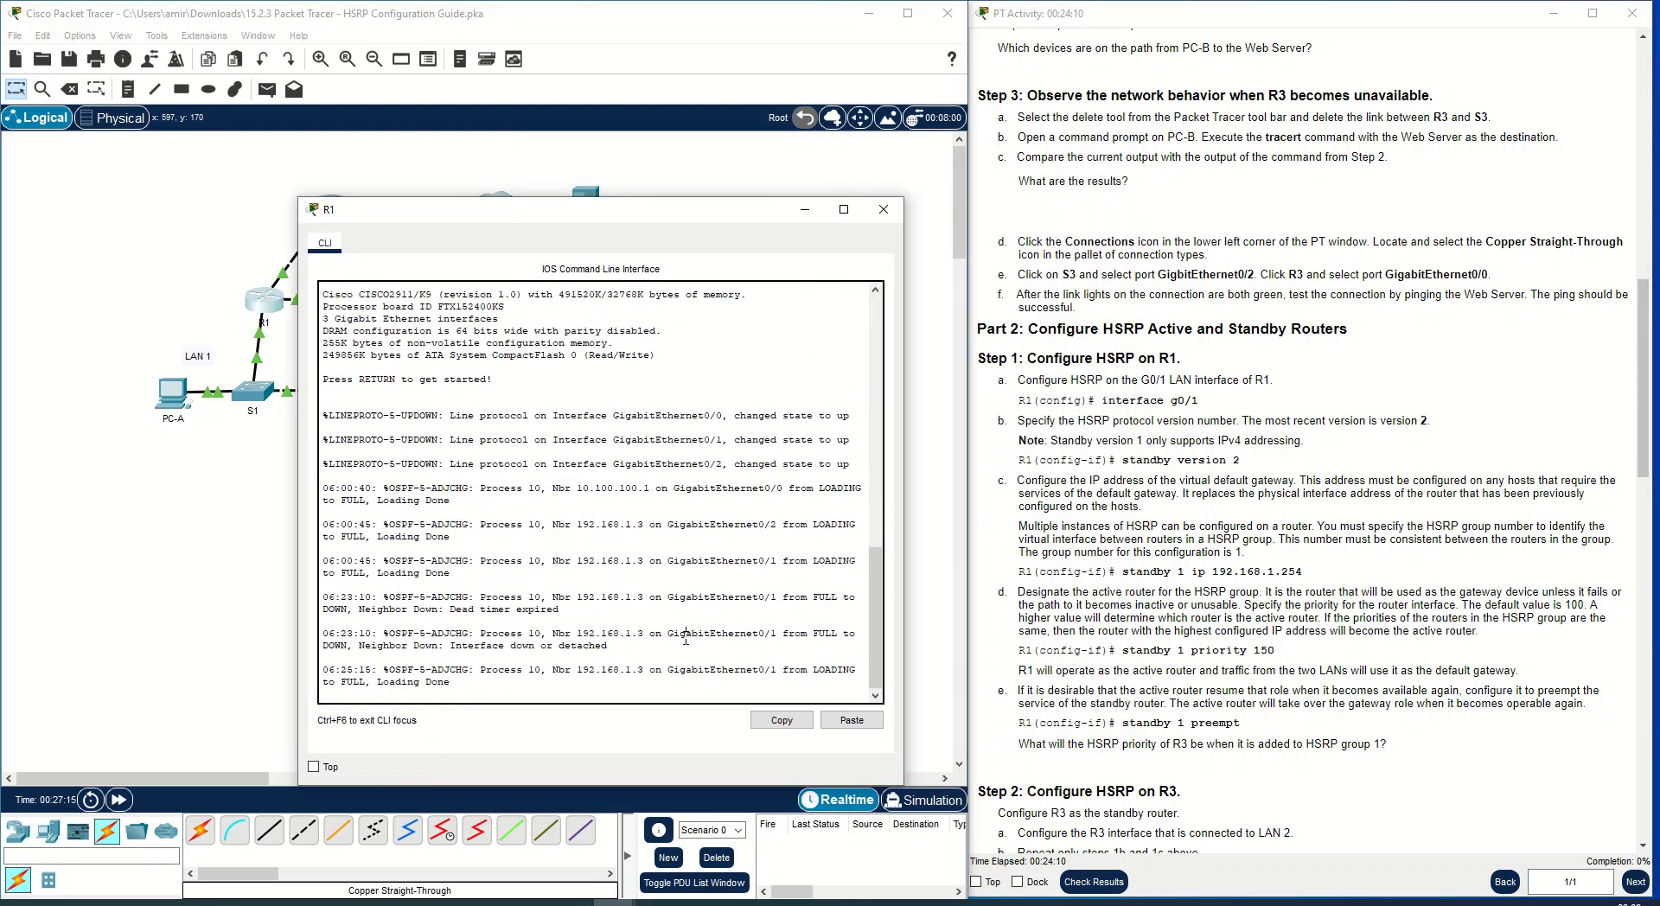
key(Return)
key(Return)
text(en)
key(Return)
text(conf )
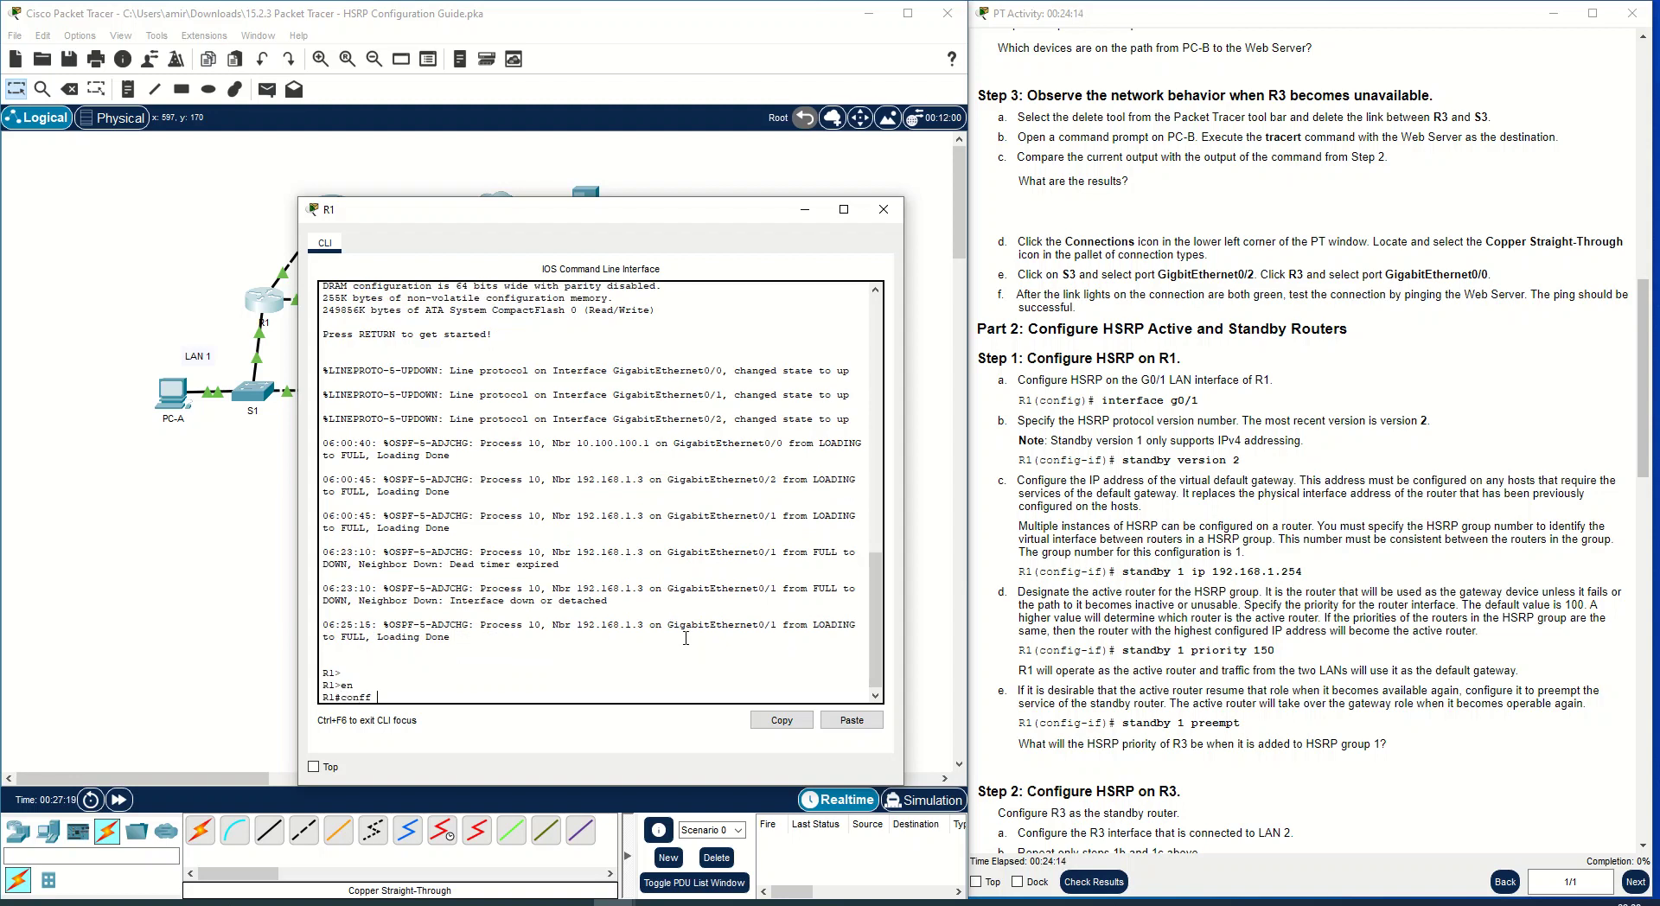
text(t)
key(Return)
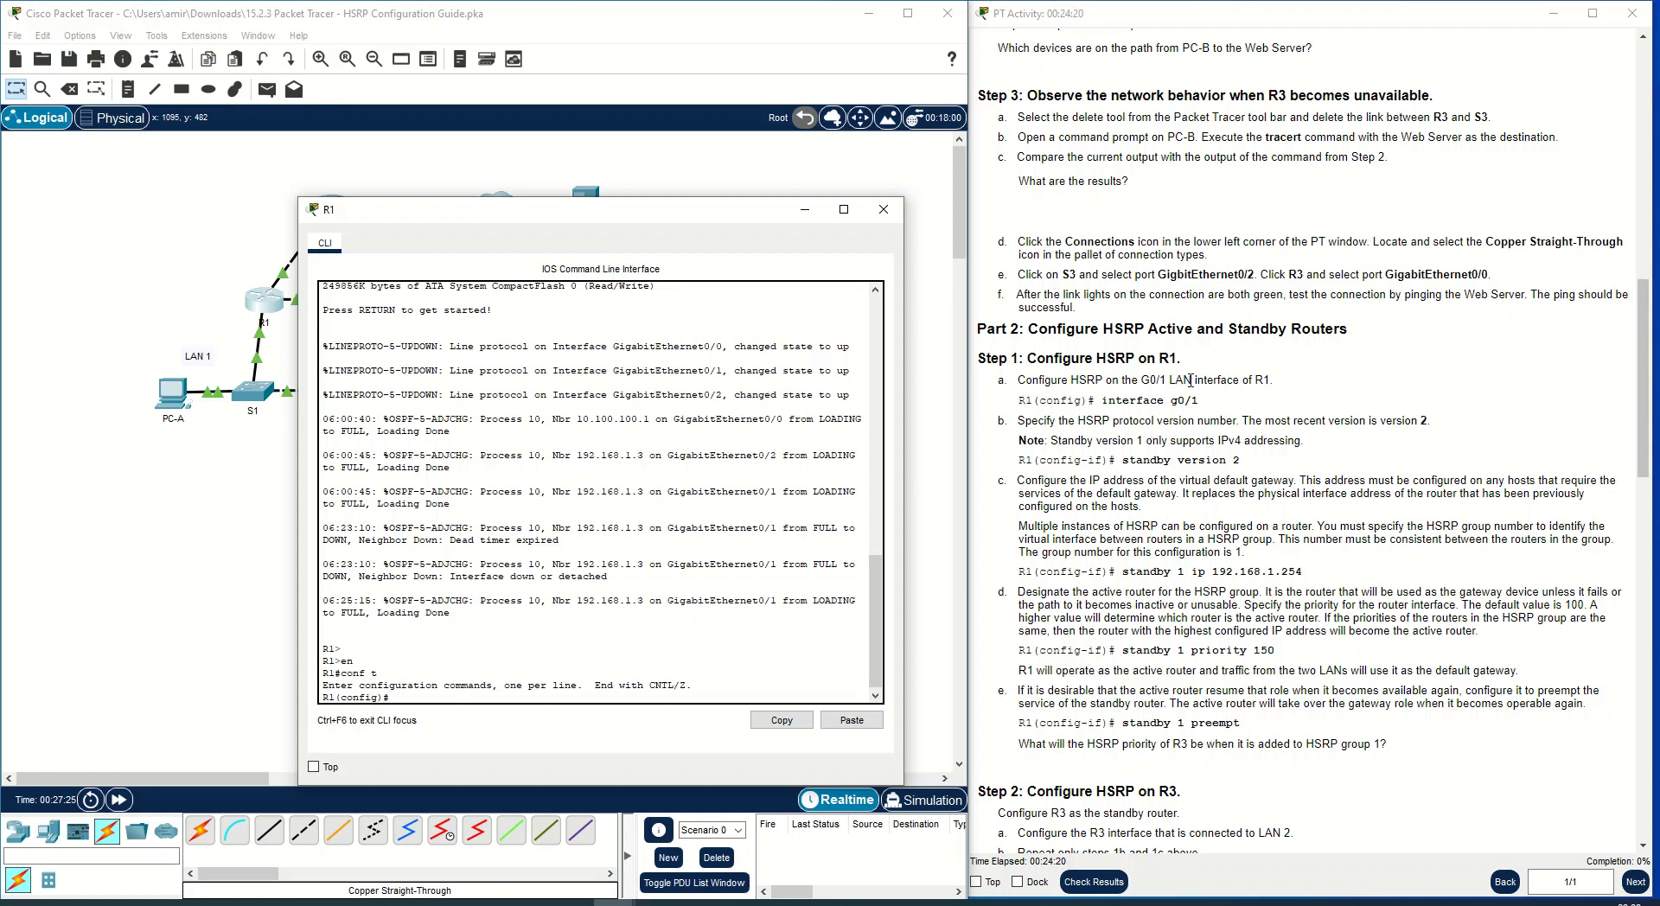
Enter interface configuration mode for R1's LAN interface with int g0/1.
drag(722, 215, 761, 241)
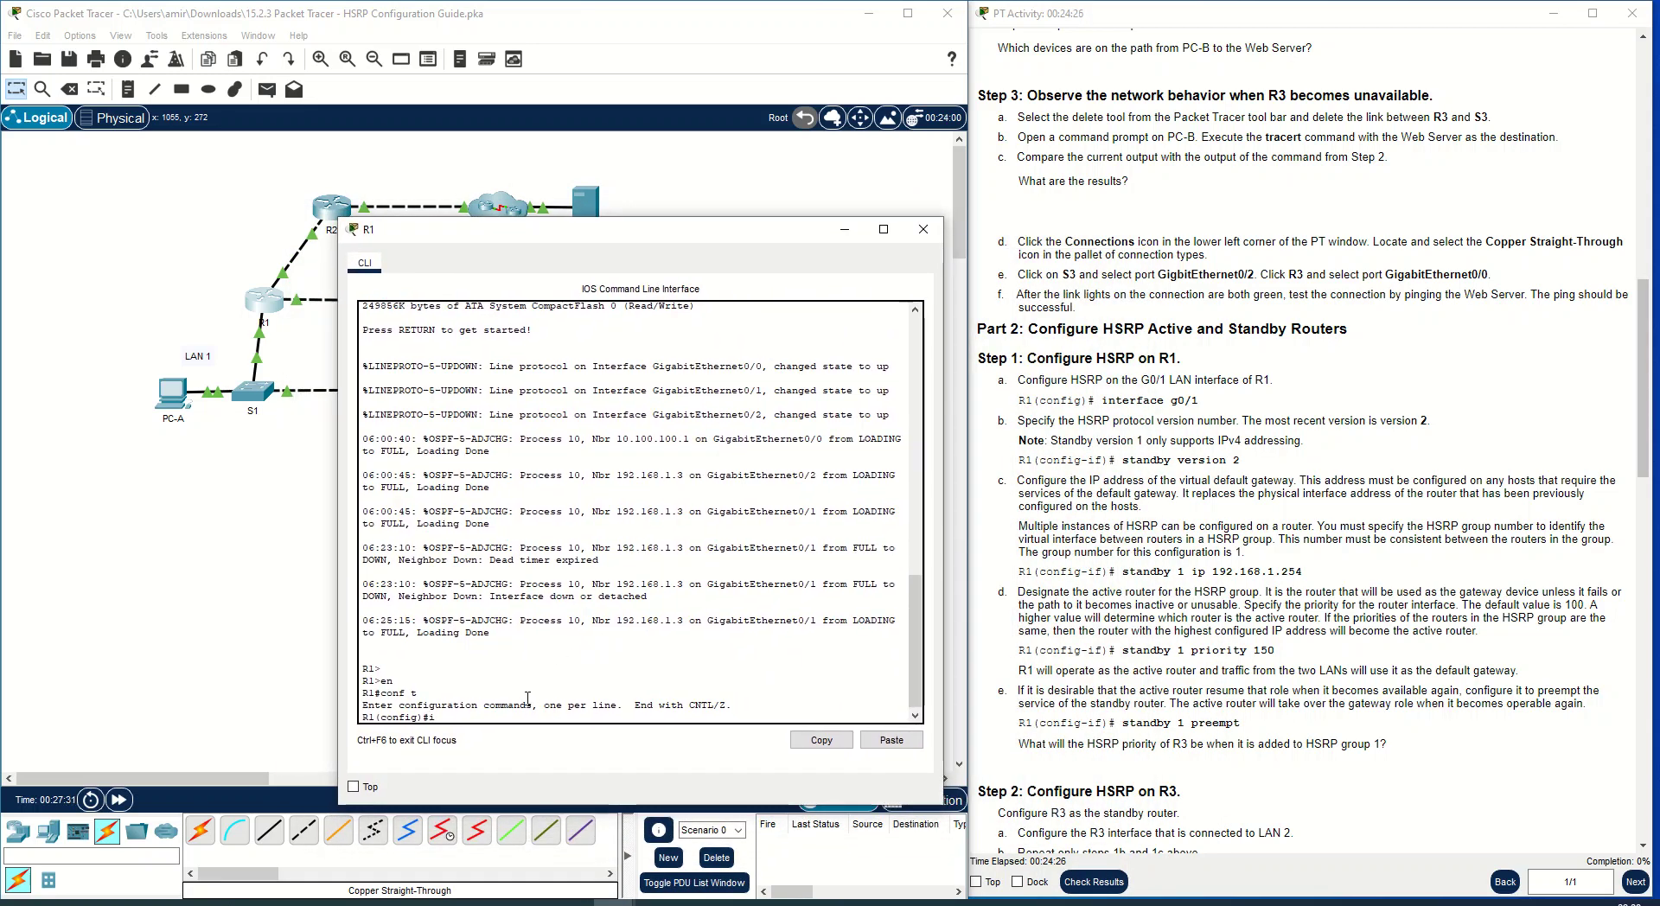
text(g0/1)
key(Return)
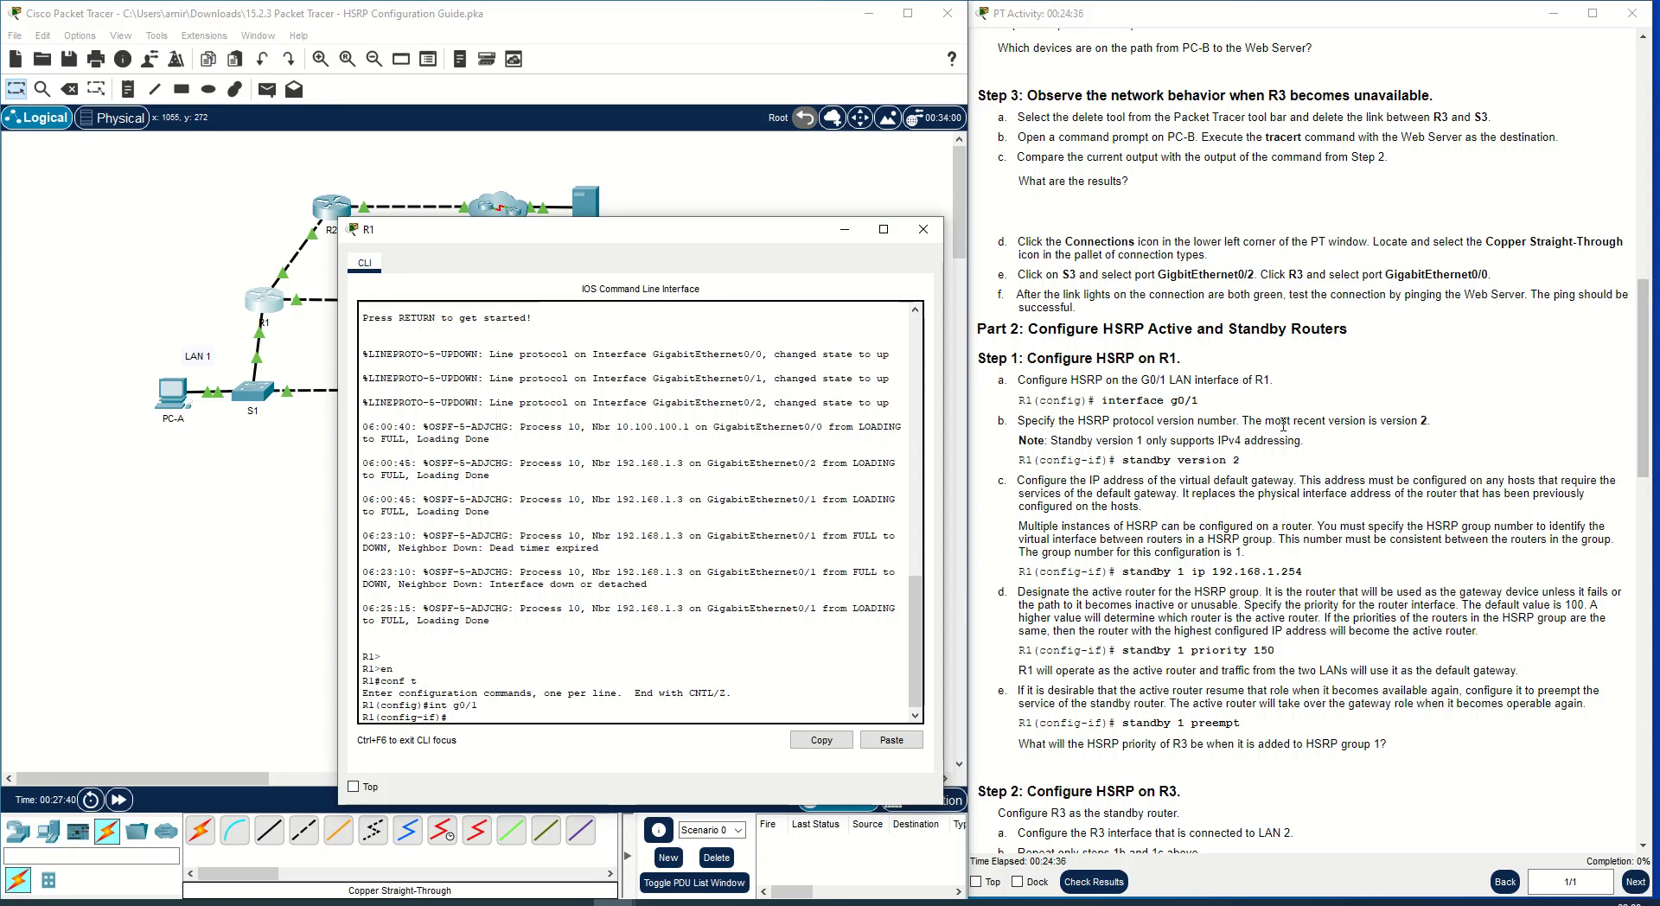
Review the HSRP version notes in step 1b, and run standby version 2 on R1's g0/1 interface.
drag(1428, 422, 1243, 422)
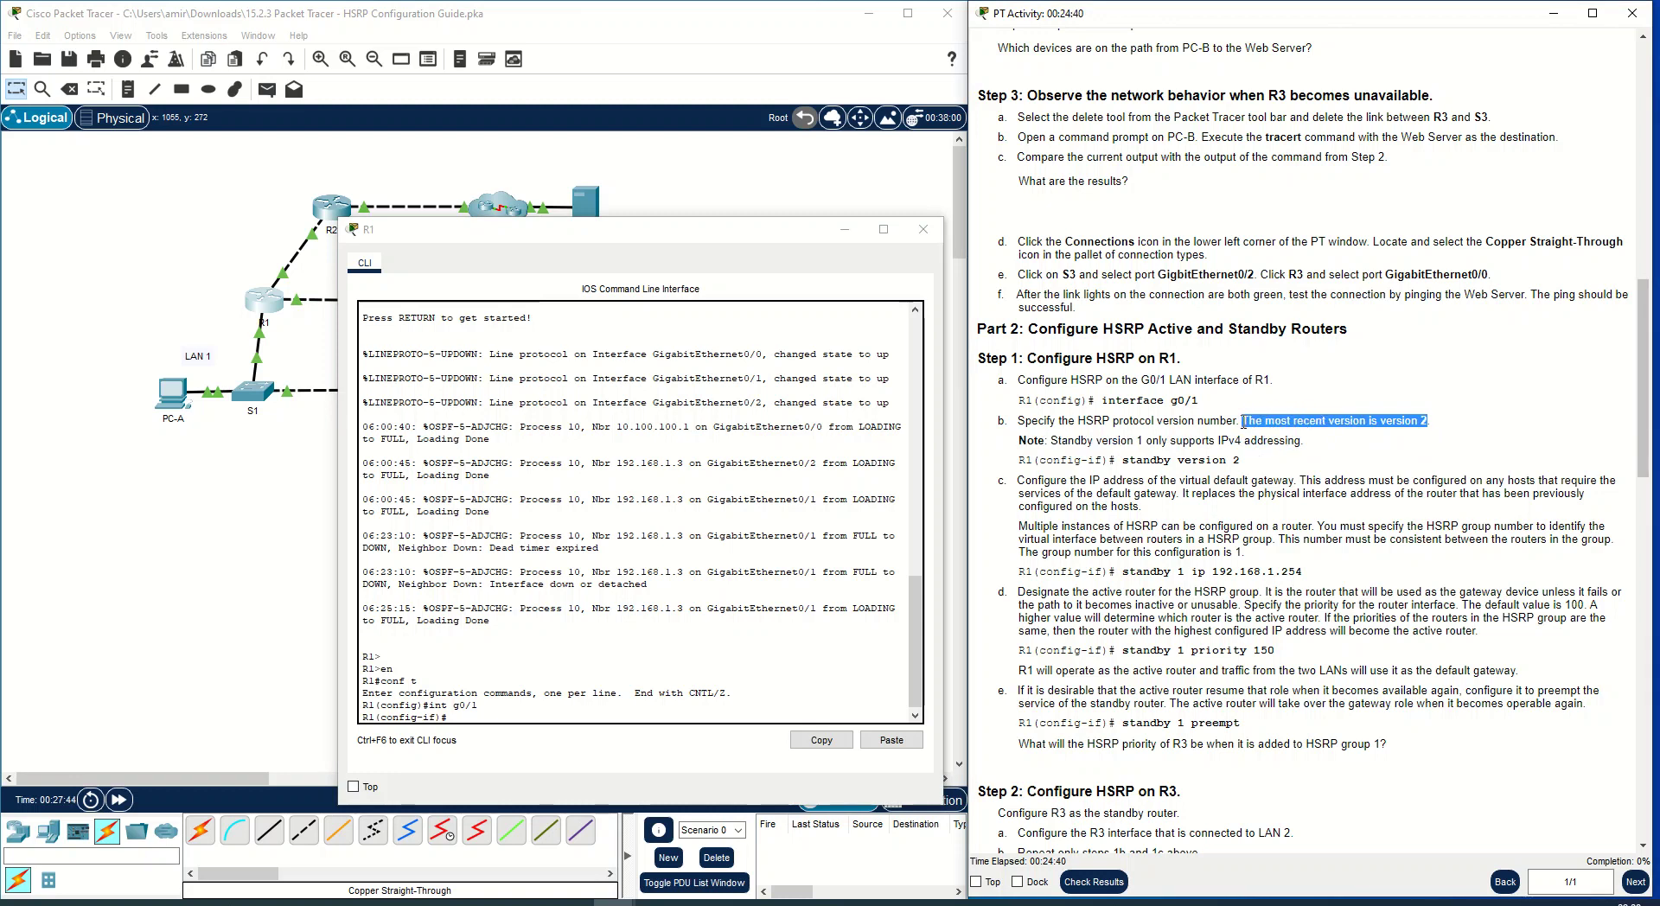
drag(1056, 442, 1310, 448)
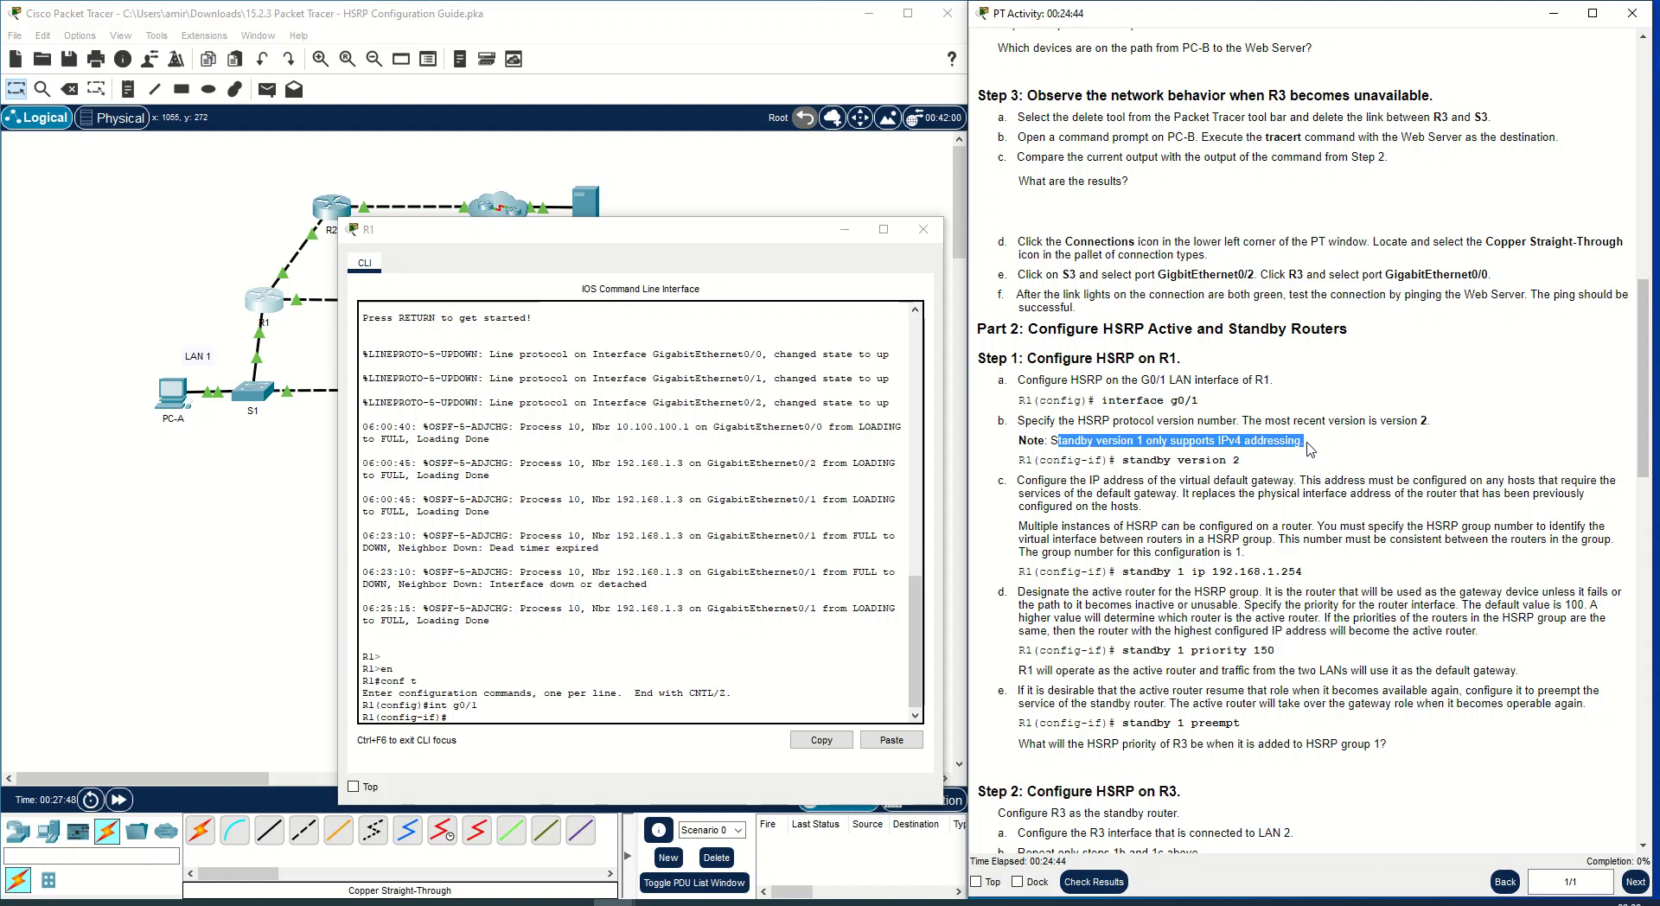
click(1310, 448)
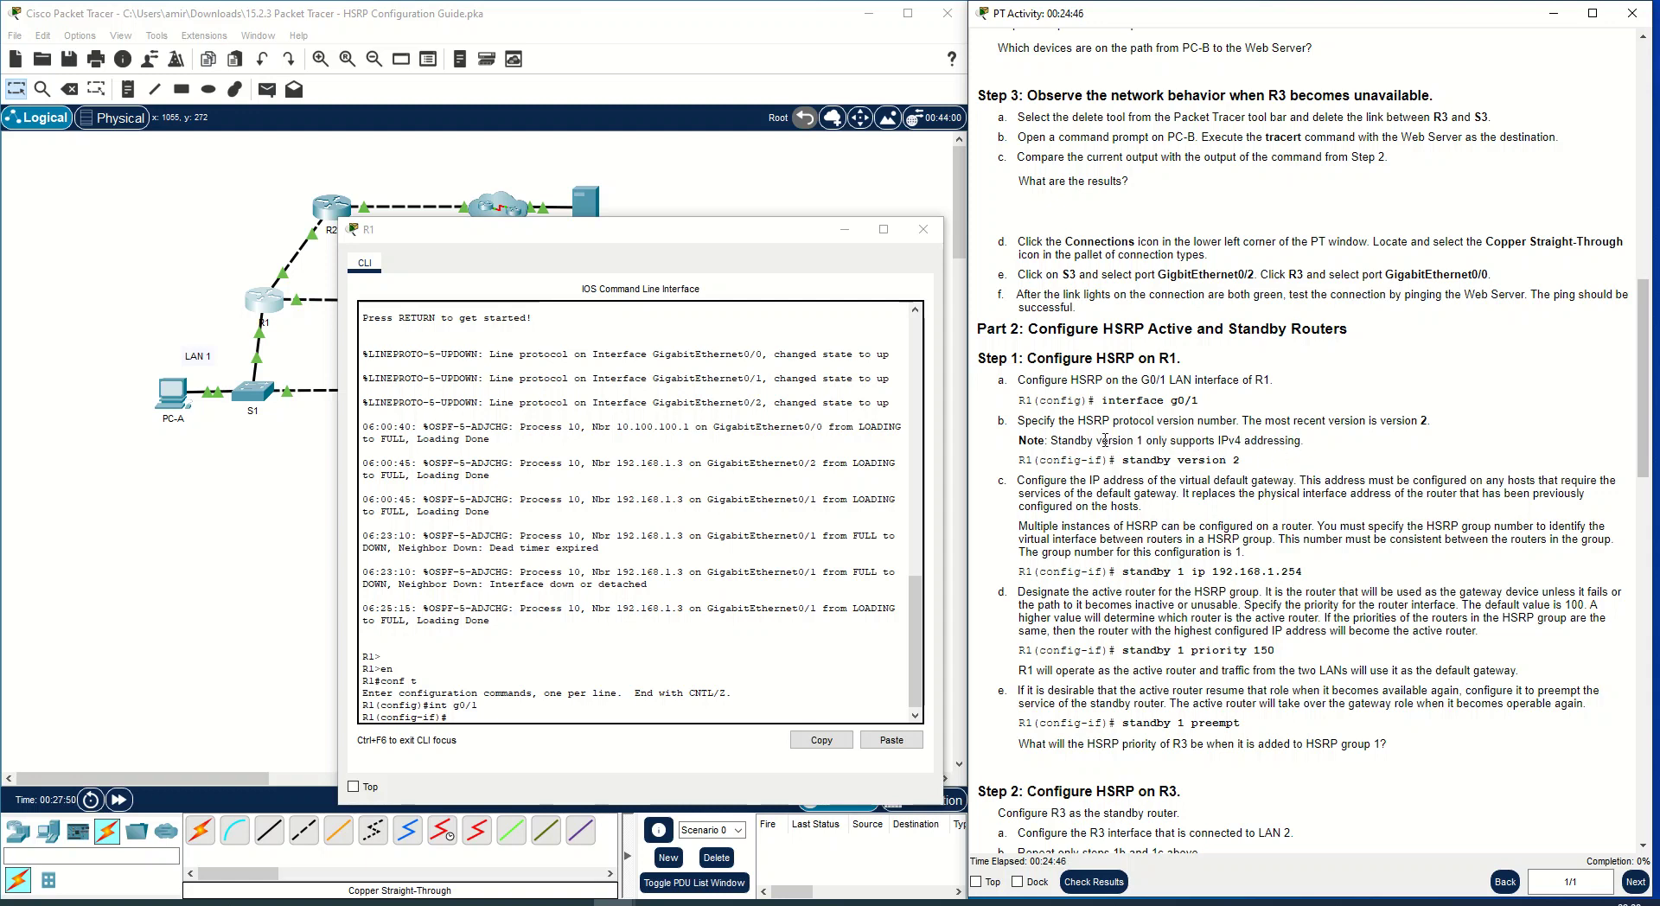
drag(1241, 460, 1123, 459)
key(ctrl+c)
right_click(1124, 459)
click(1159, 469)
right_click(499, 722)
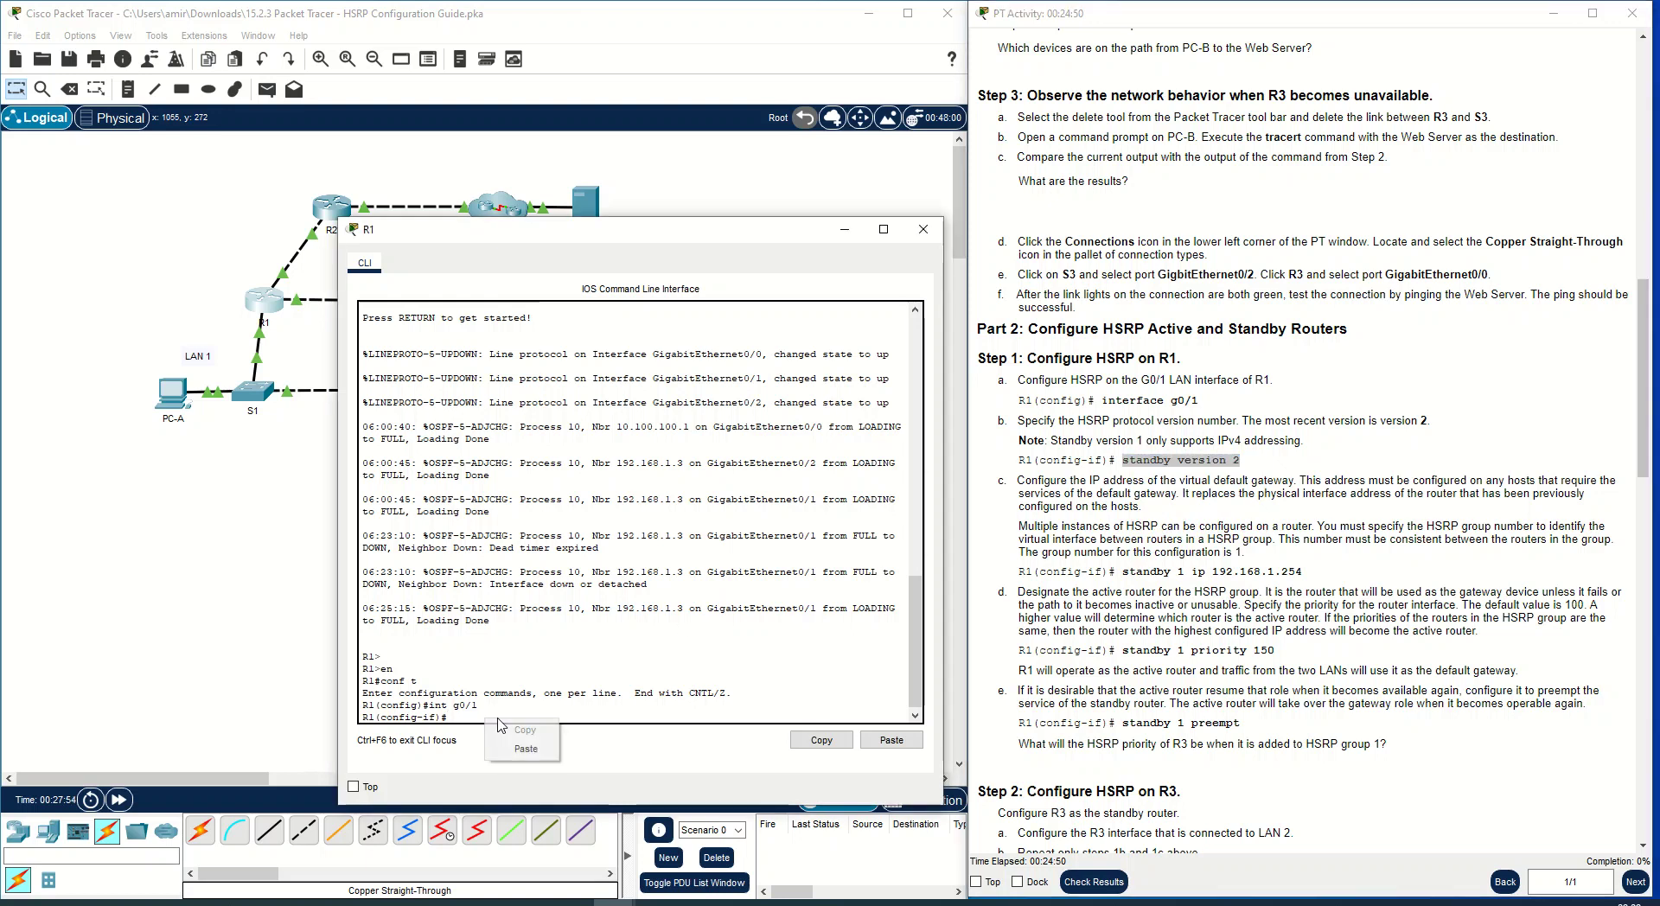
click(526, 749)
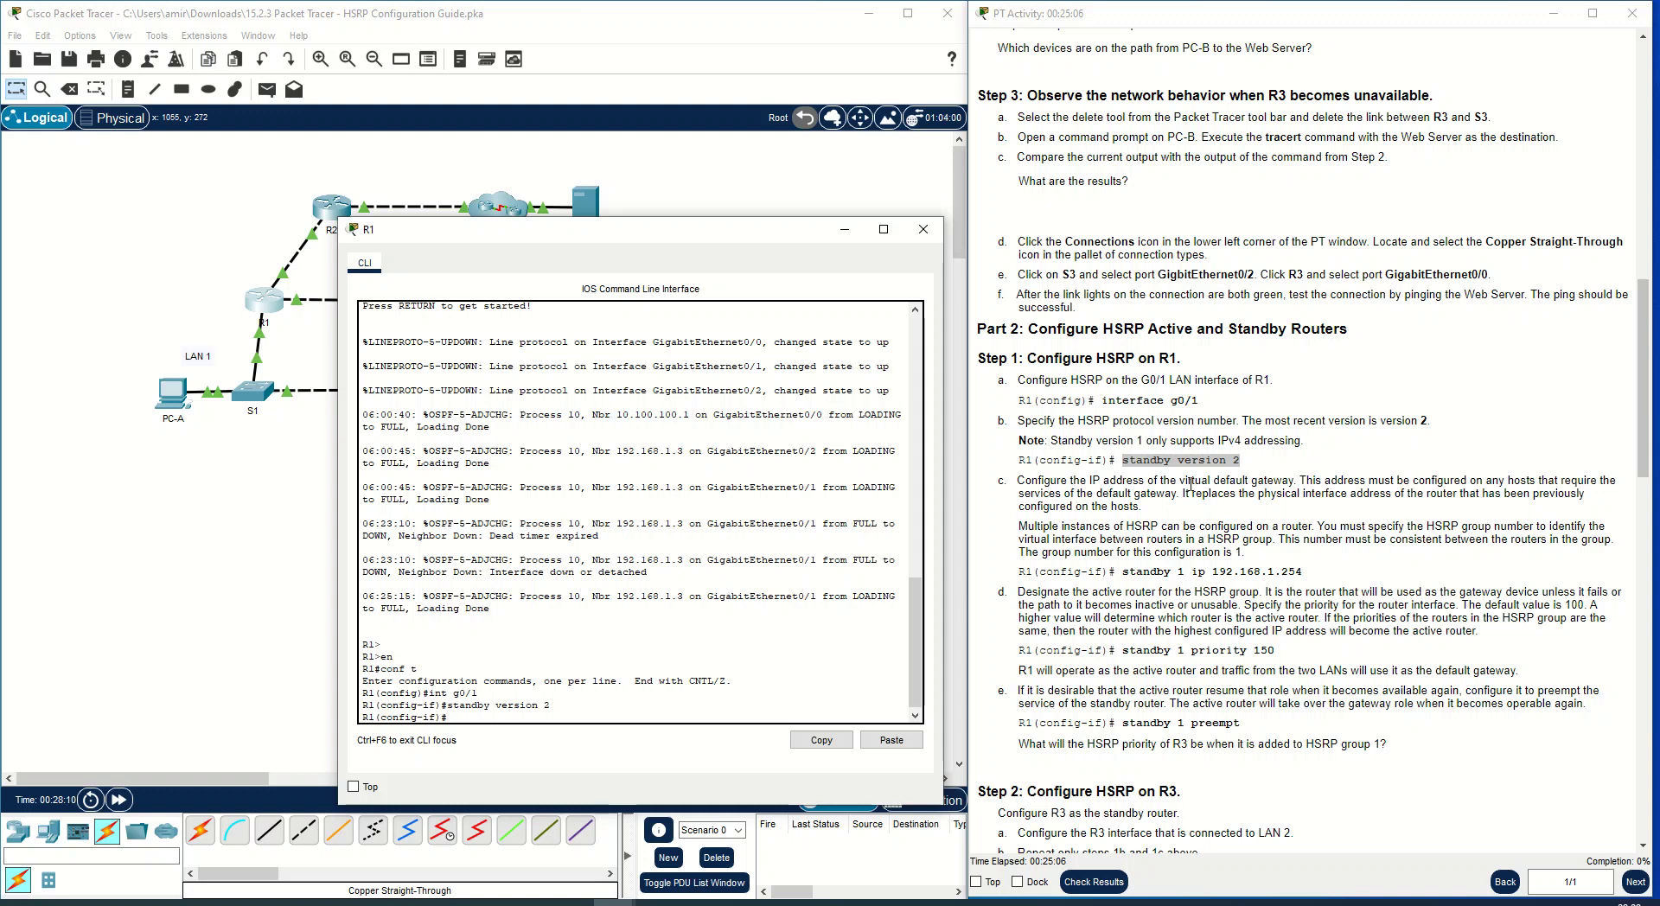
Review step 1c on the virtual gateway and group number, and query the help for standby 1 ip on R1.
drag(1177, 481, 1293, 481)
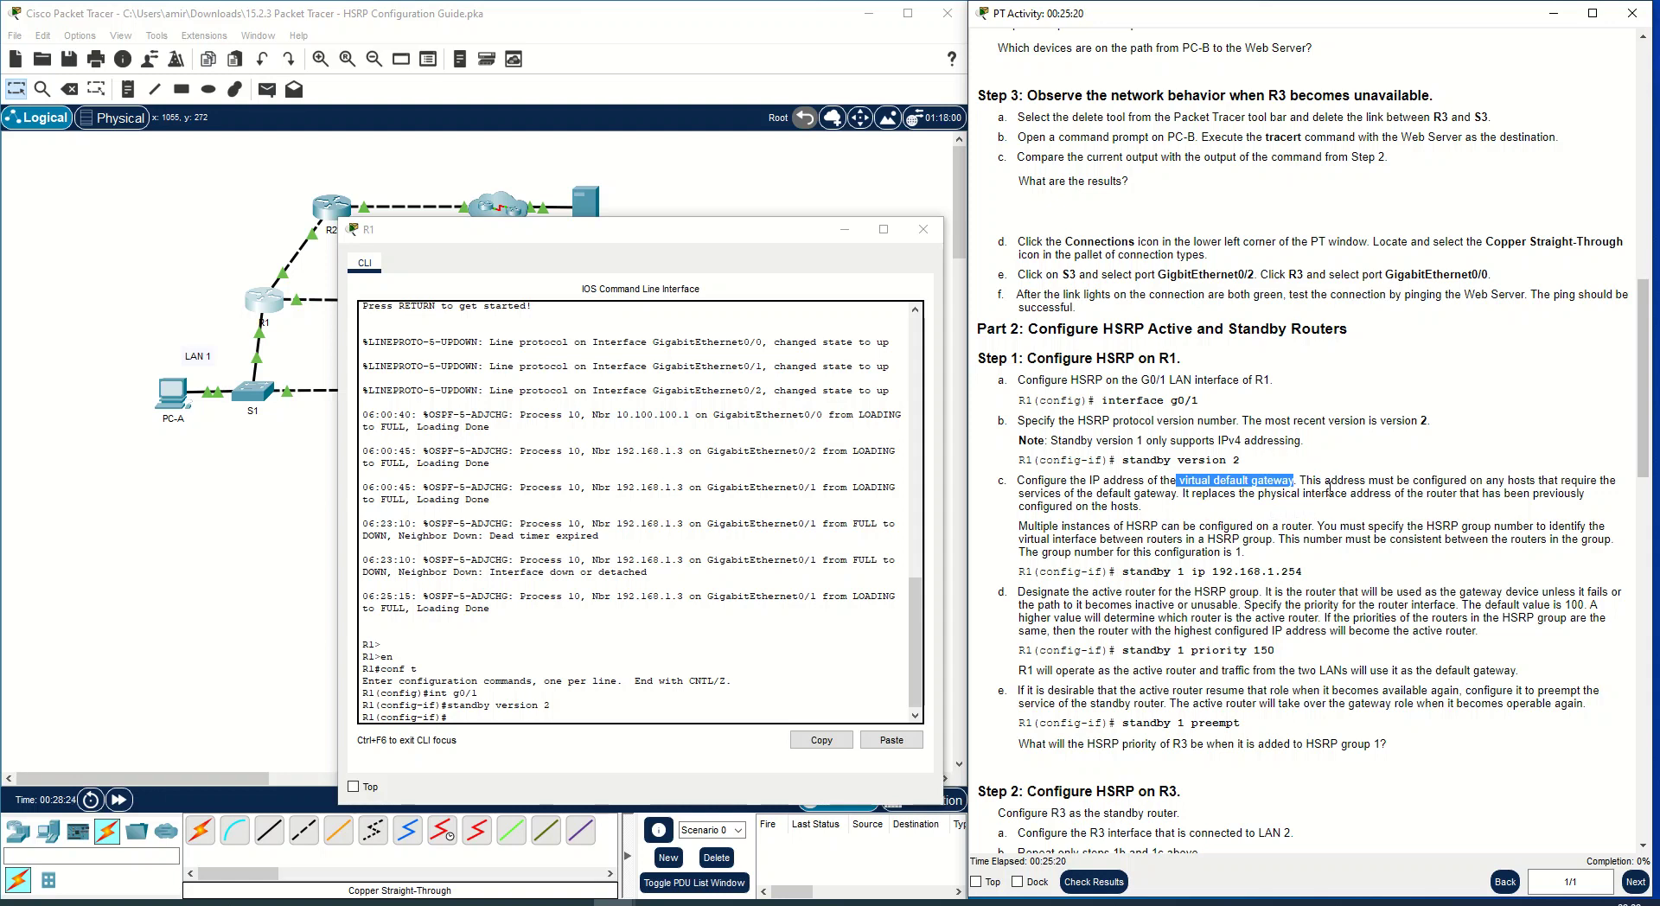
click(1141, 506)
drag(1141, 506, 1611, 542)
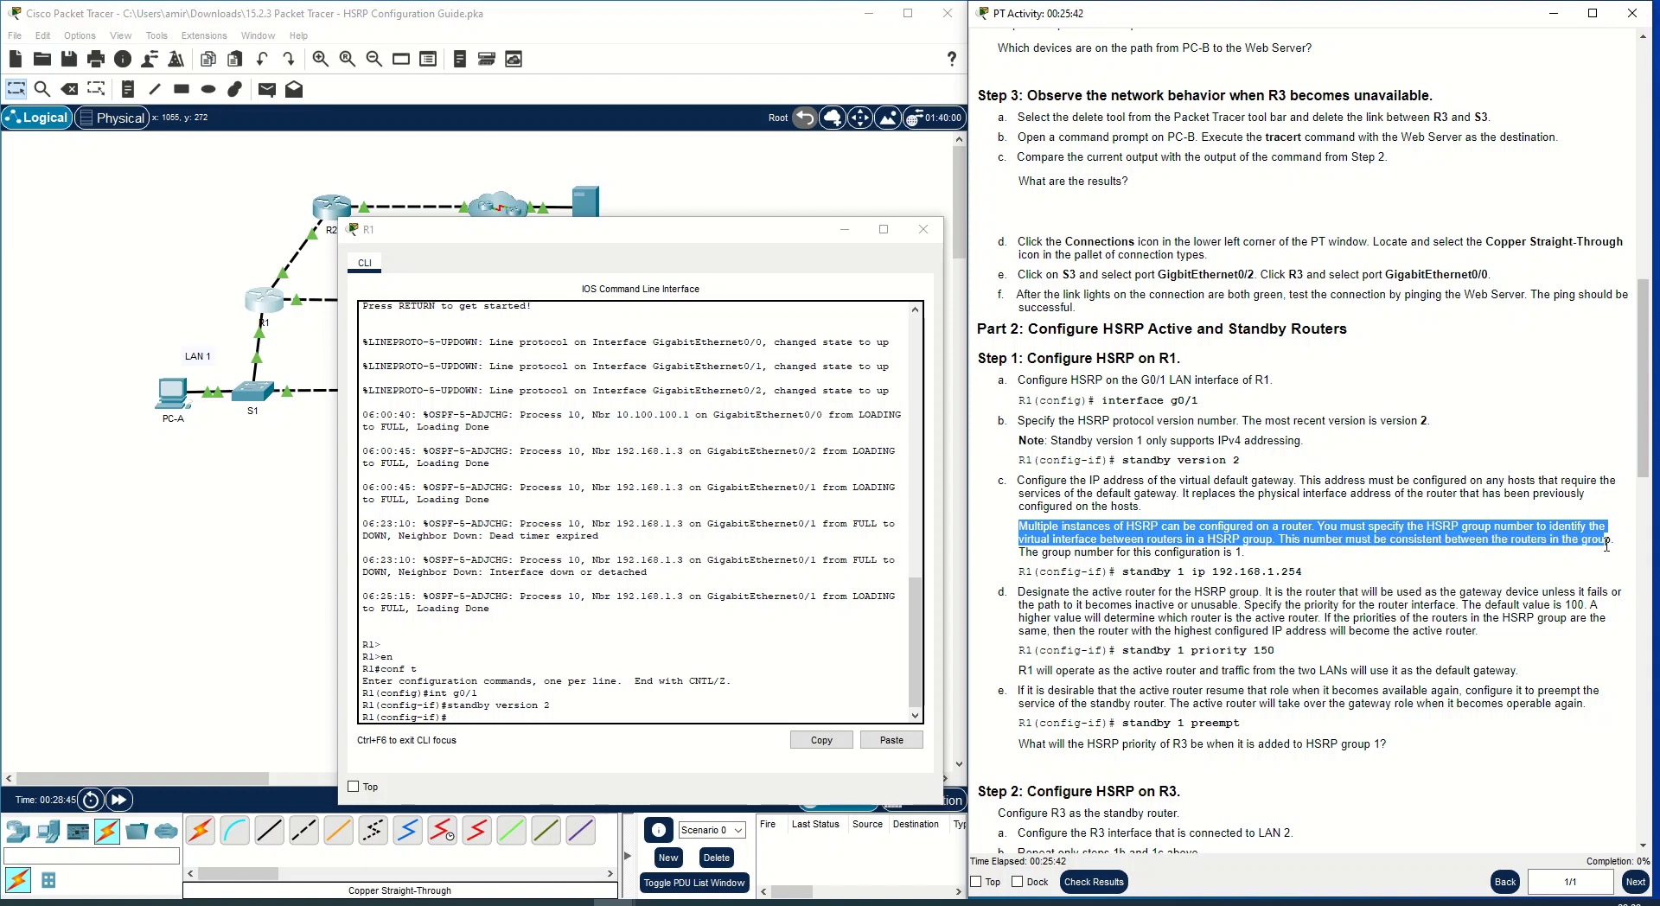
click(1146, 554)
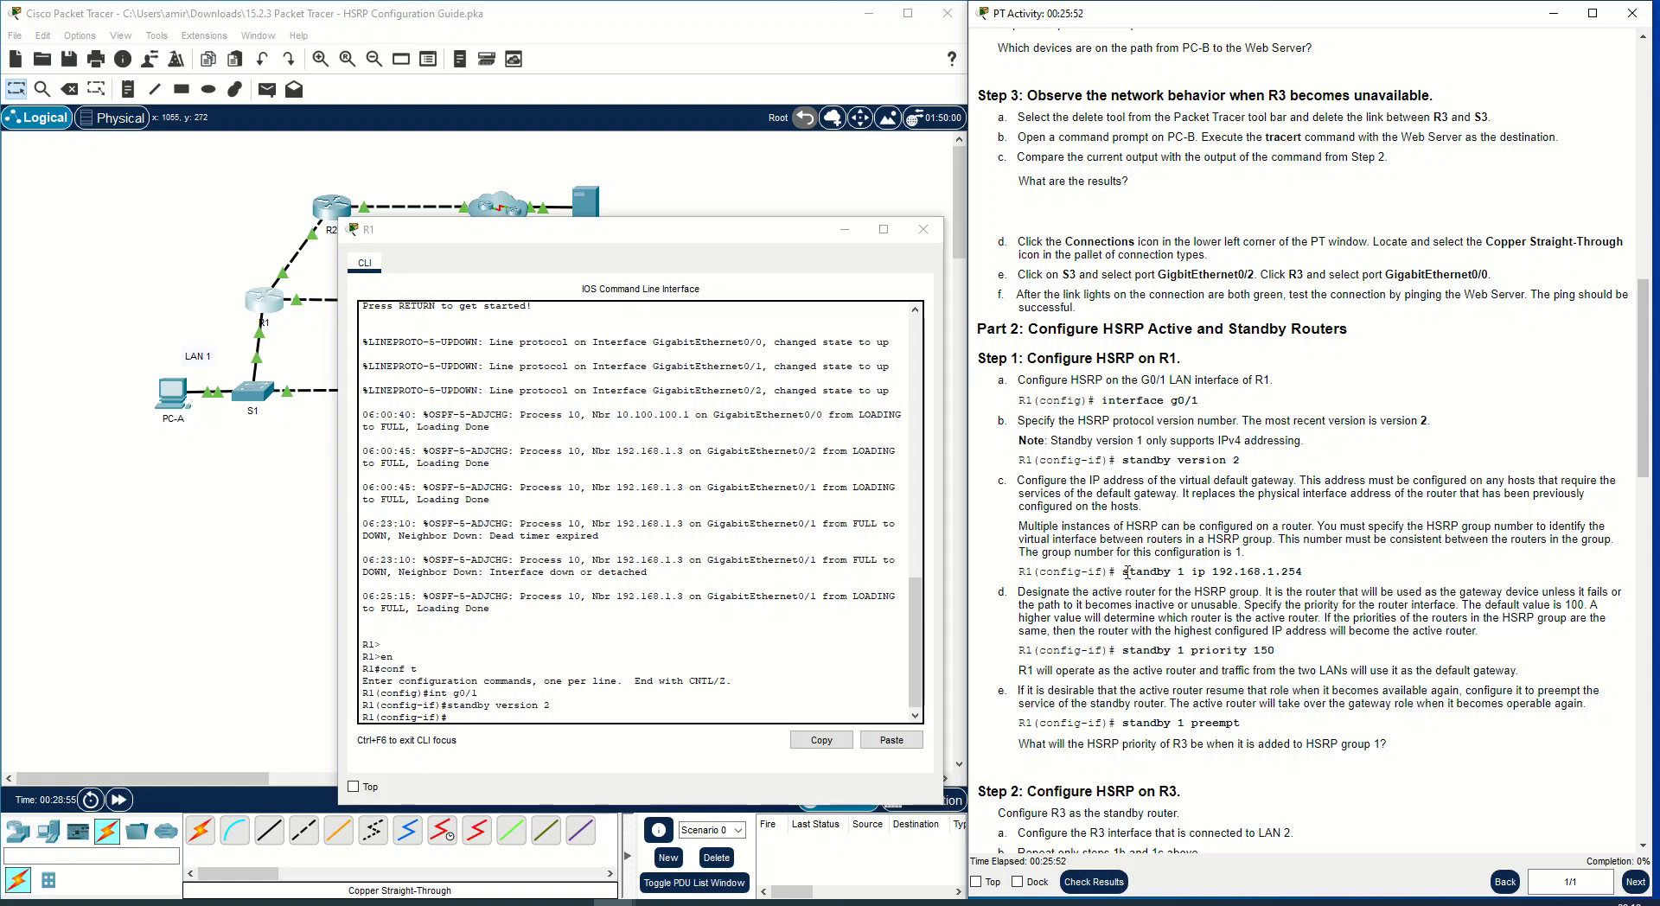
click(650, 716)
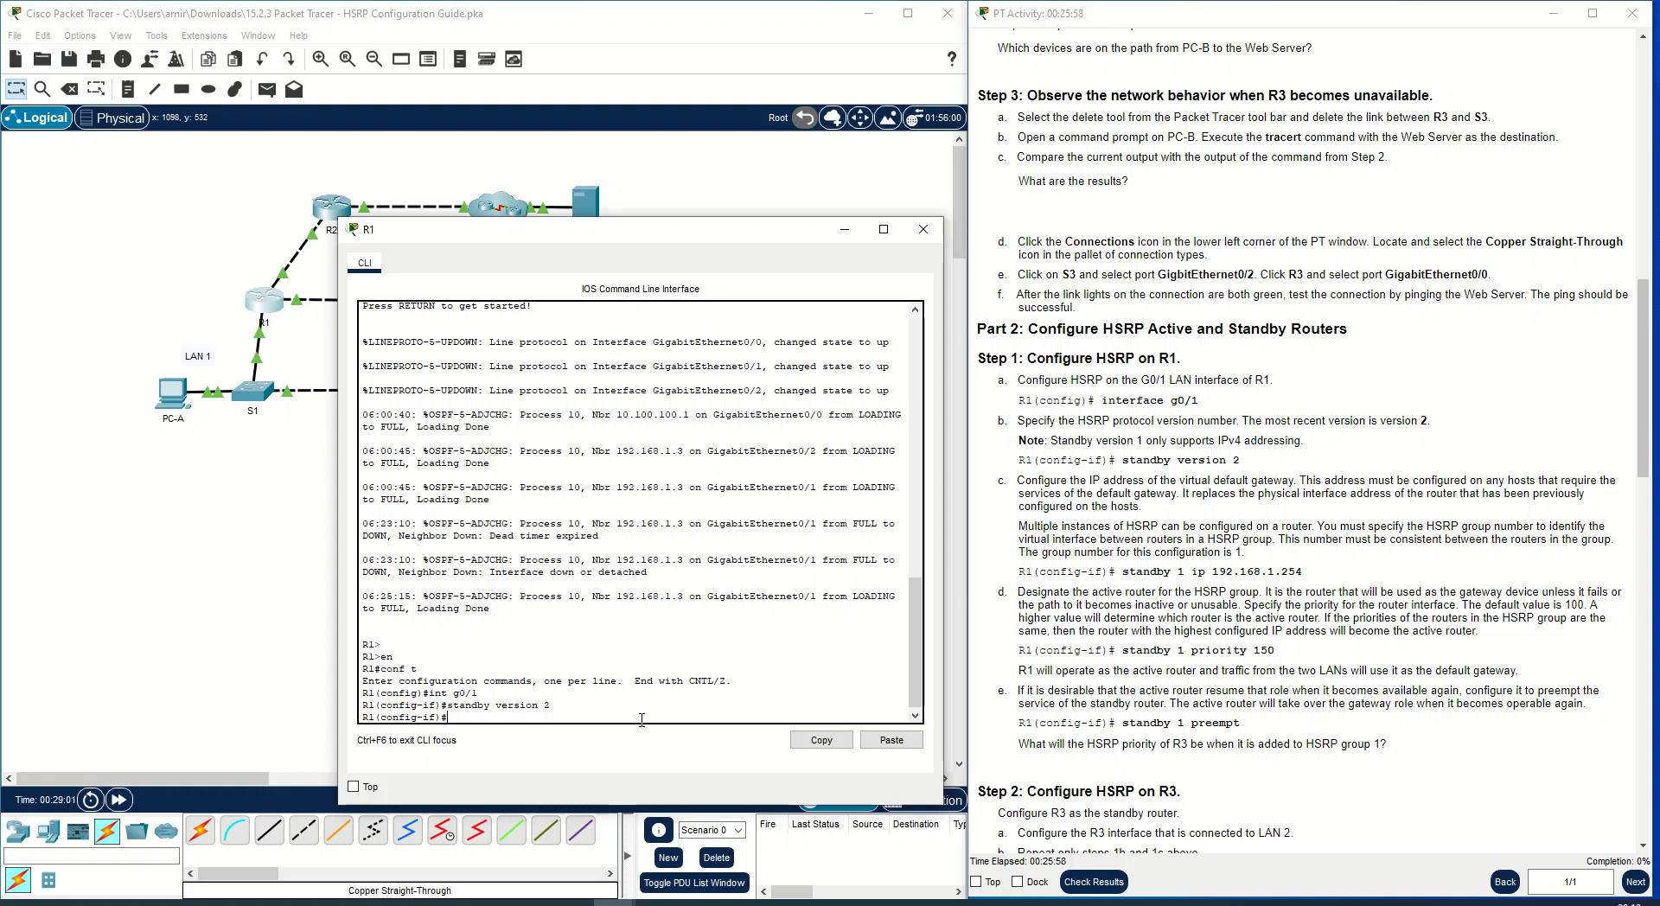
text(st)
key(Tab)
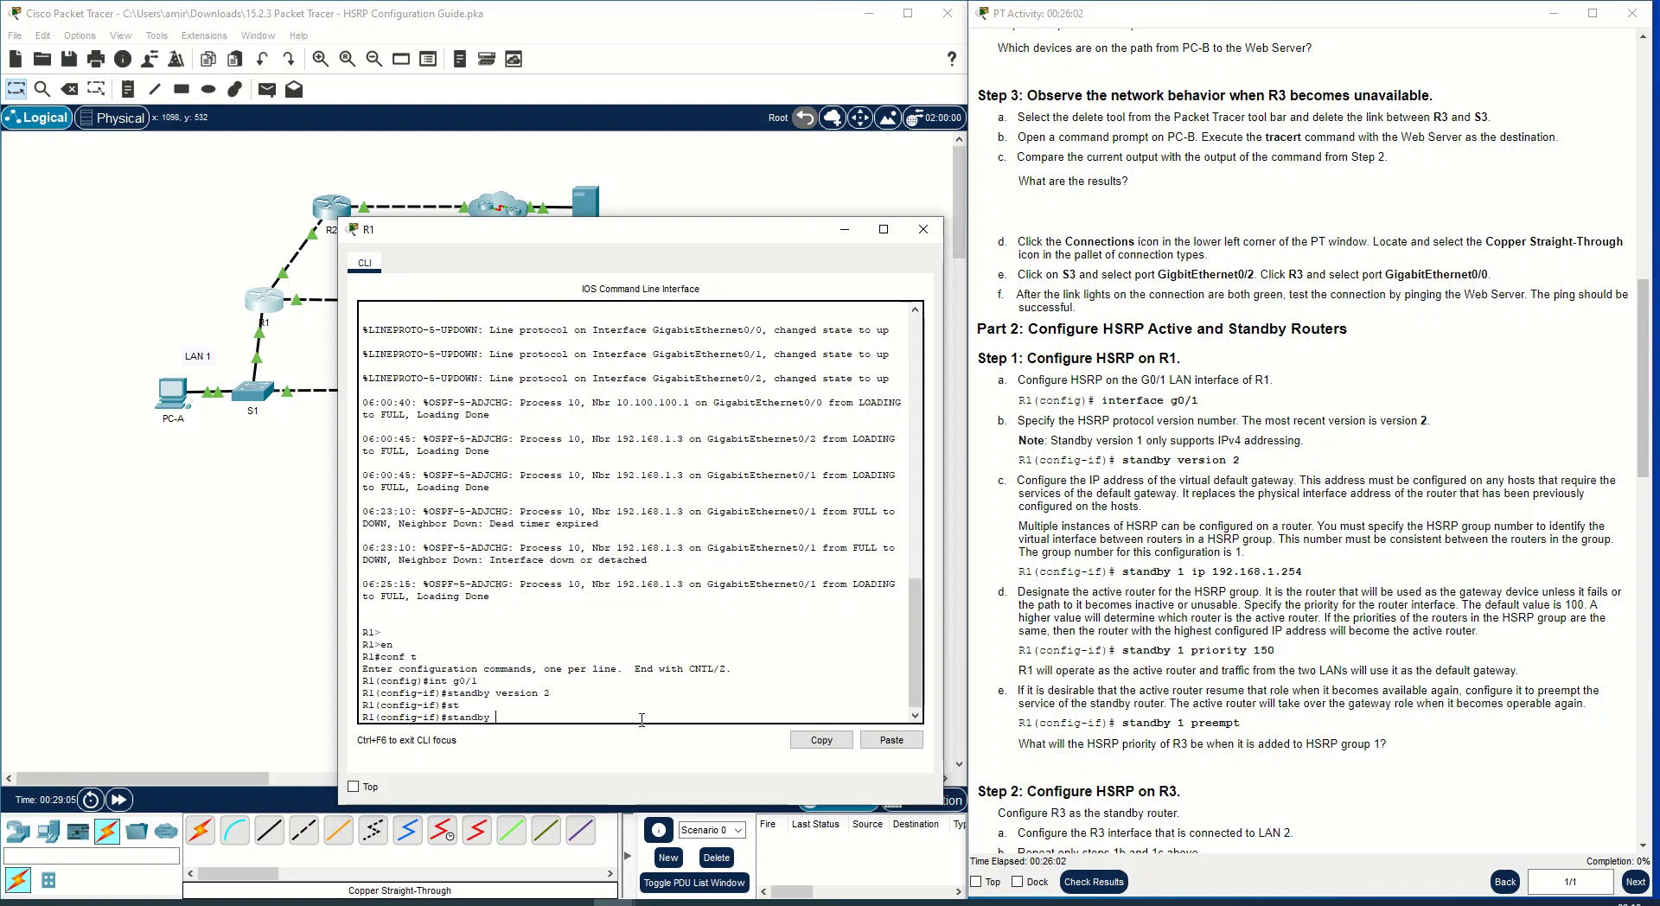
double_click(1237, 552)
click(529, 717)
text(i)
text(p ?)
double_click(498, 688)
drag(498, 687, 430, 693)
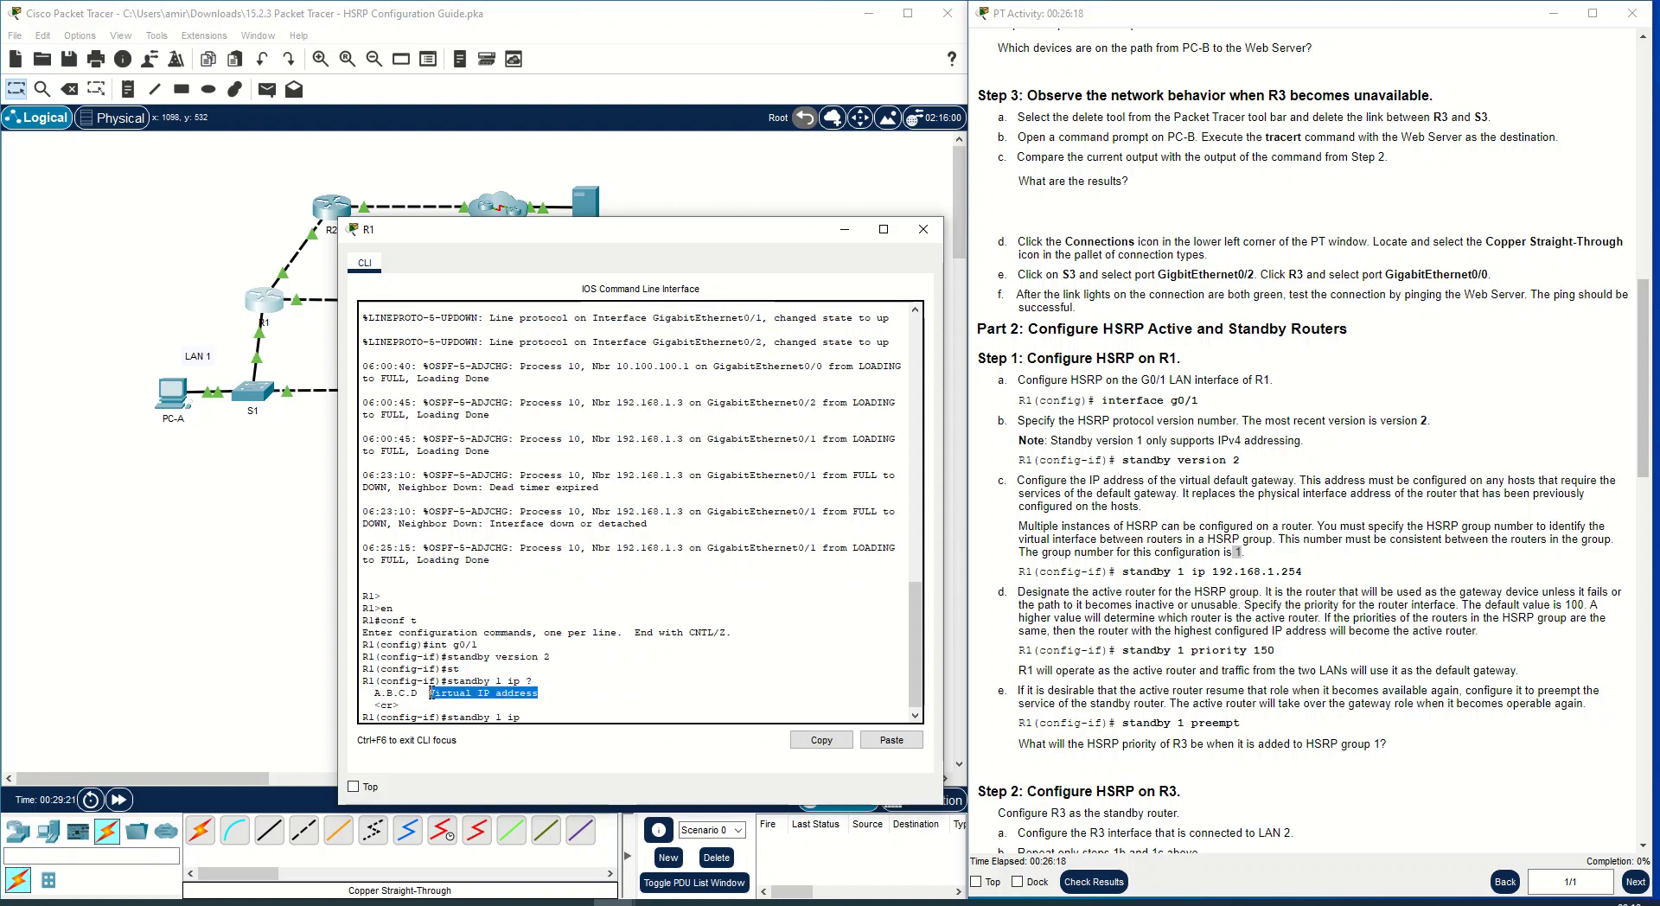
Complete the standby 1 ip command on R1 with the virtual gateway address 192.168.1.254 from the instructions.
drag(1303, 572, 1214, 569)
key(ctrl+c)
right_click(1215, 570)
click(1240, 582)
right_click(547, 723)
click(587, 749)
key(Return)
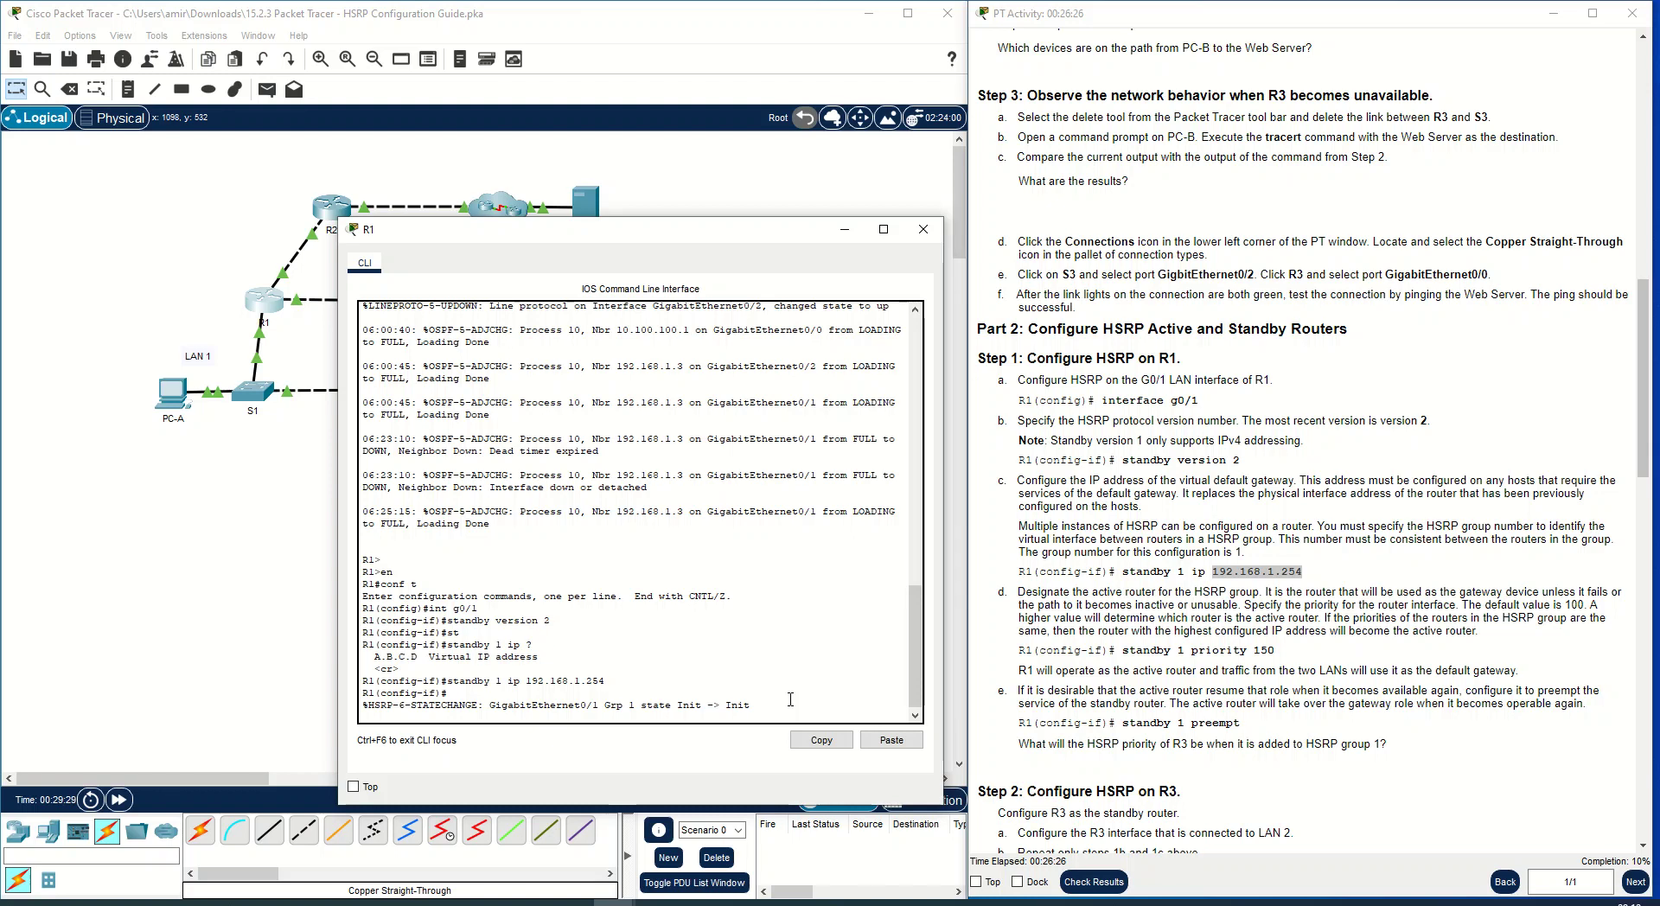
key(Return)
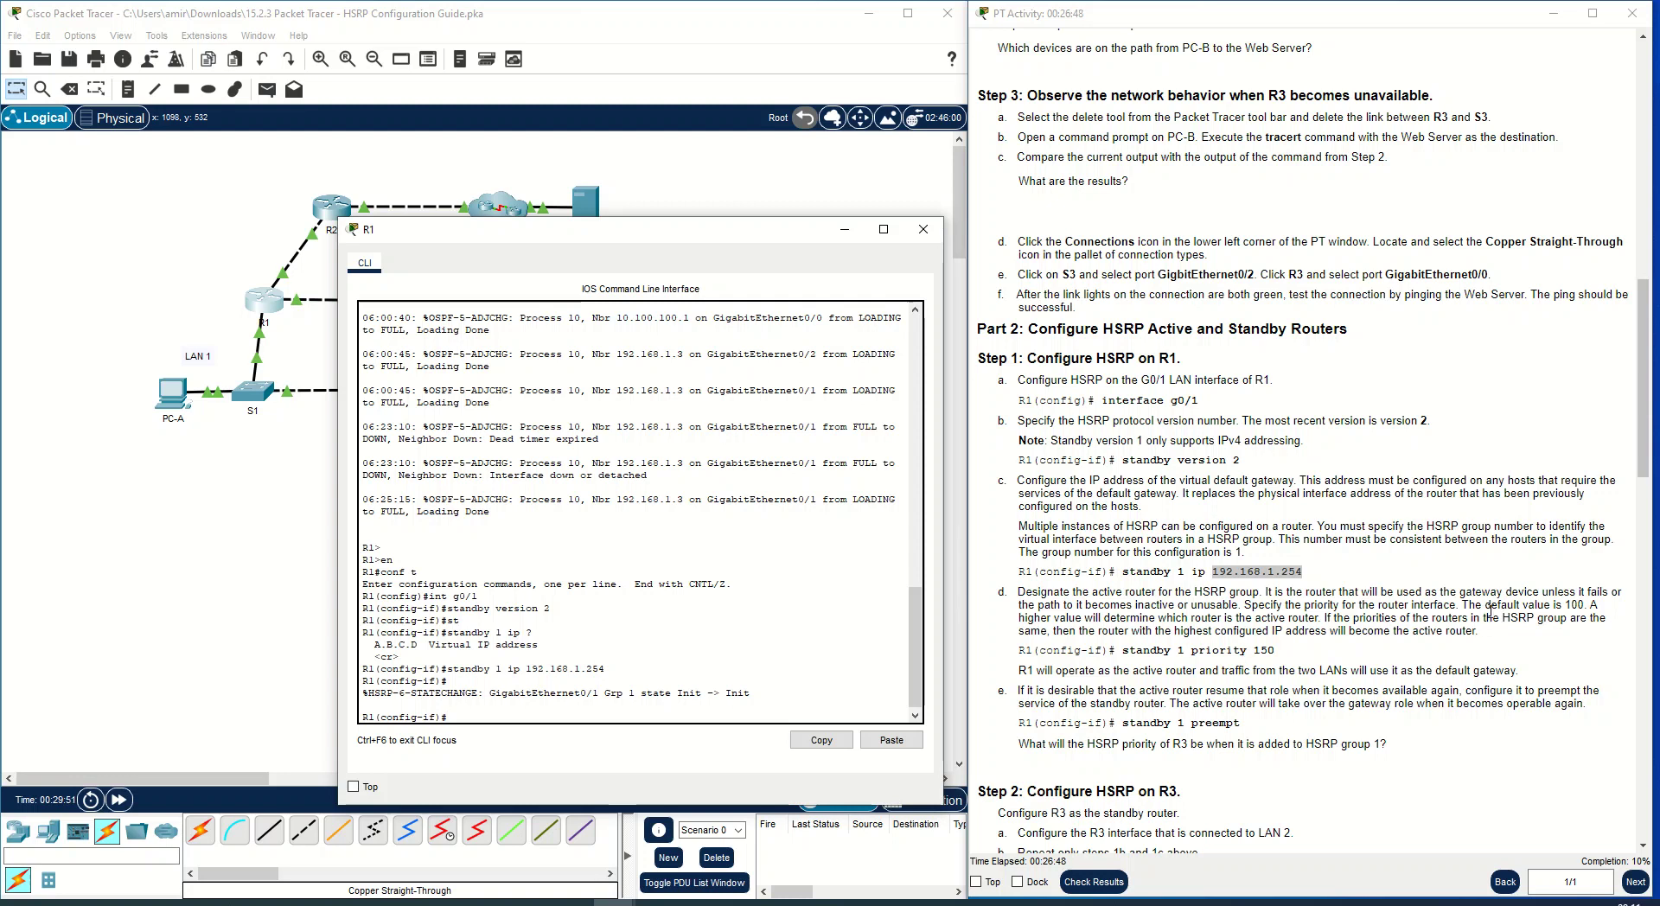
Review the HSRP priority rules in step 1d, and run standby 1 priority 150 on R1.
drag(1467, 604, 1585, 606)
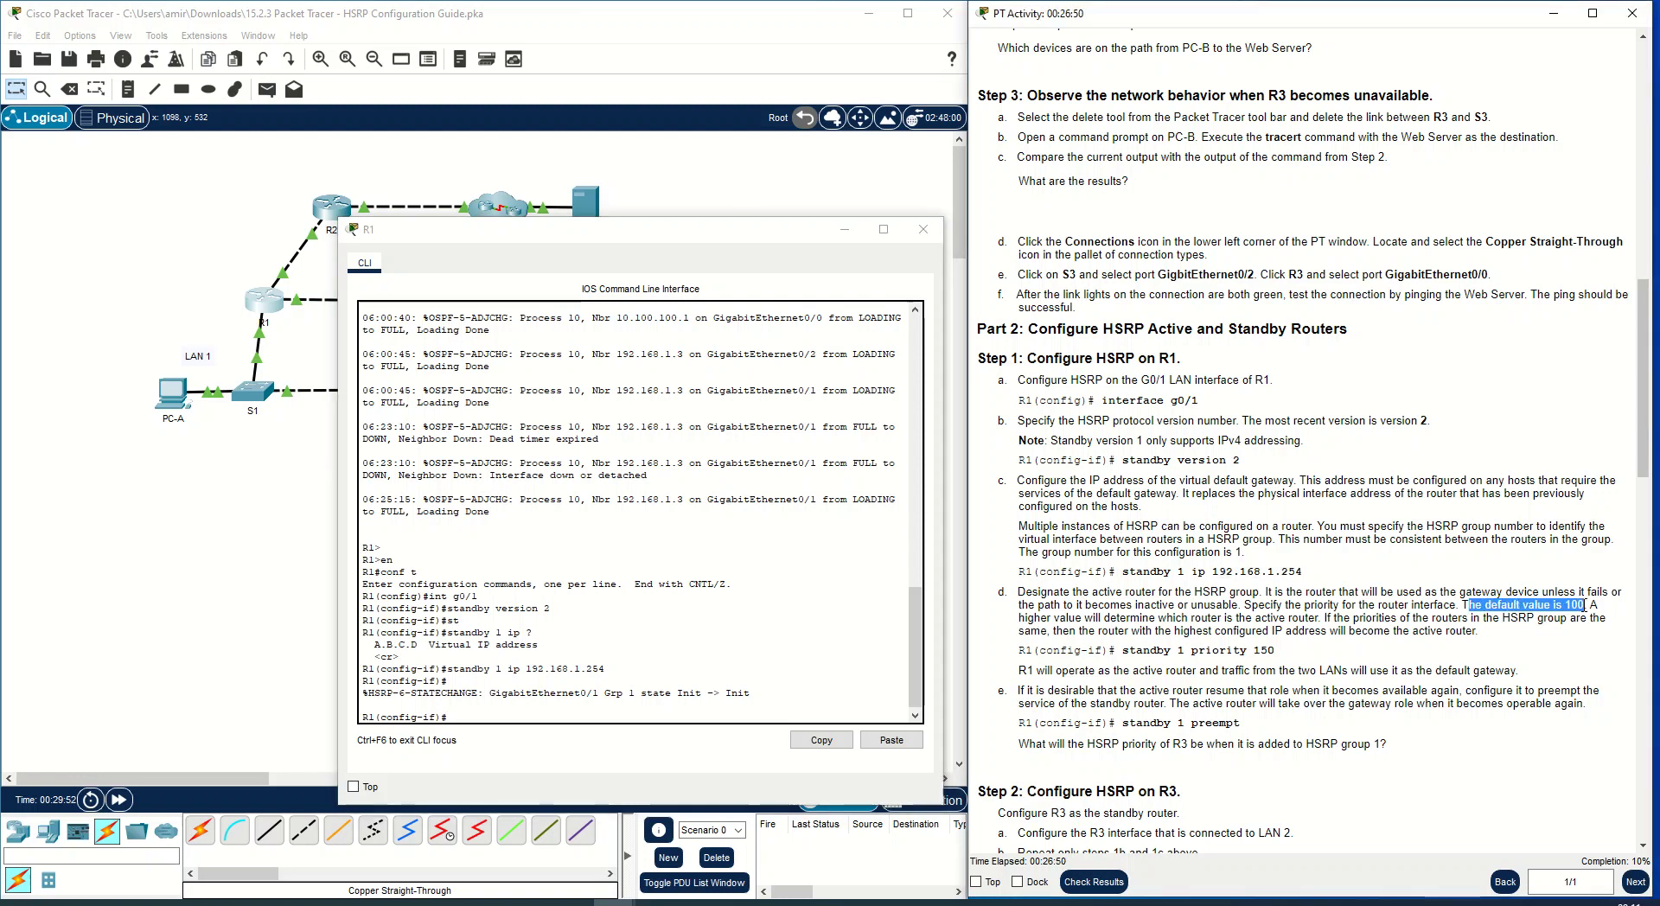
click(1555, 605)
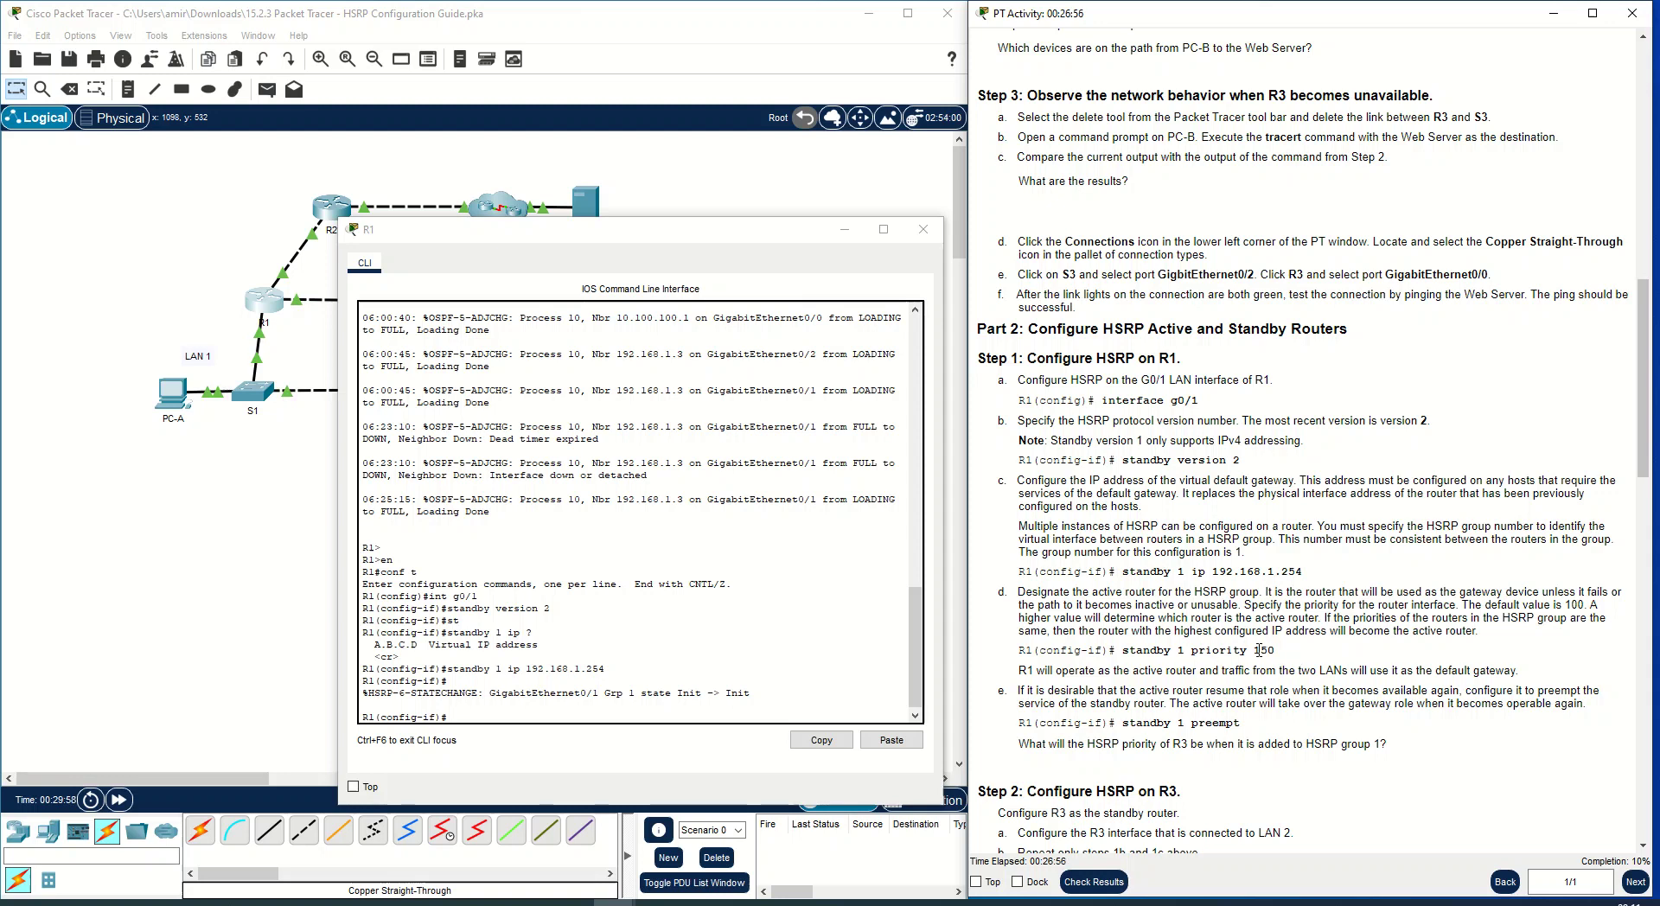
drag(1565, 606, 1585, 606)
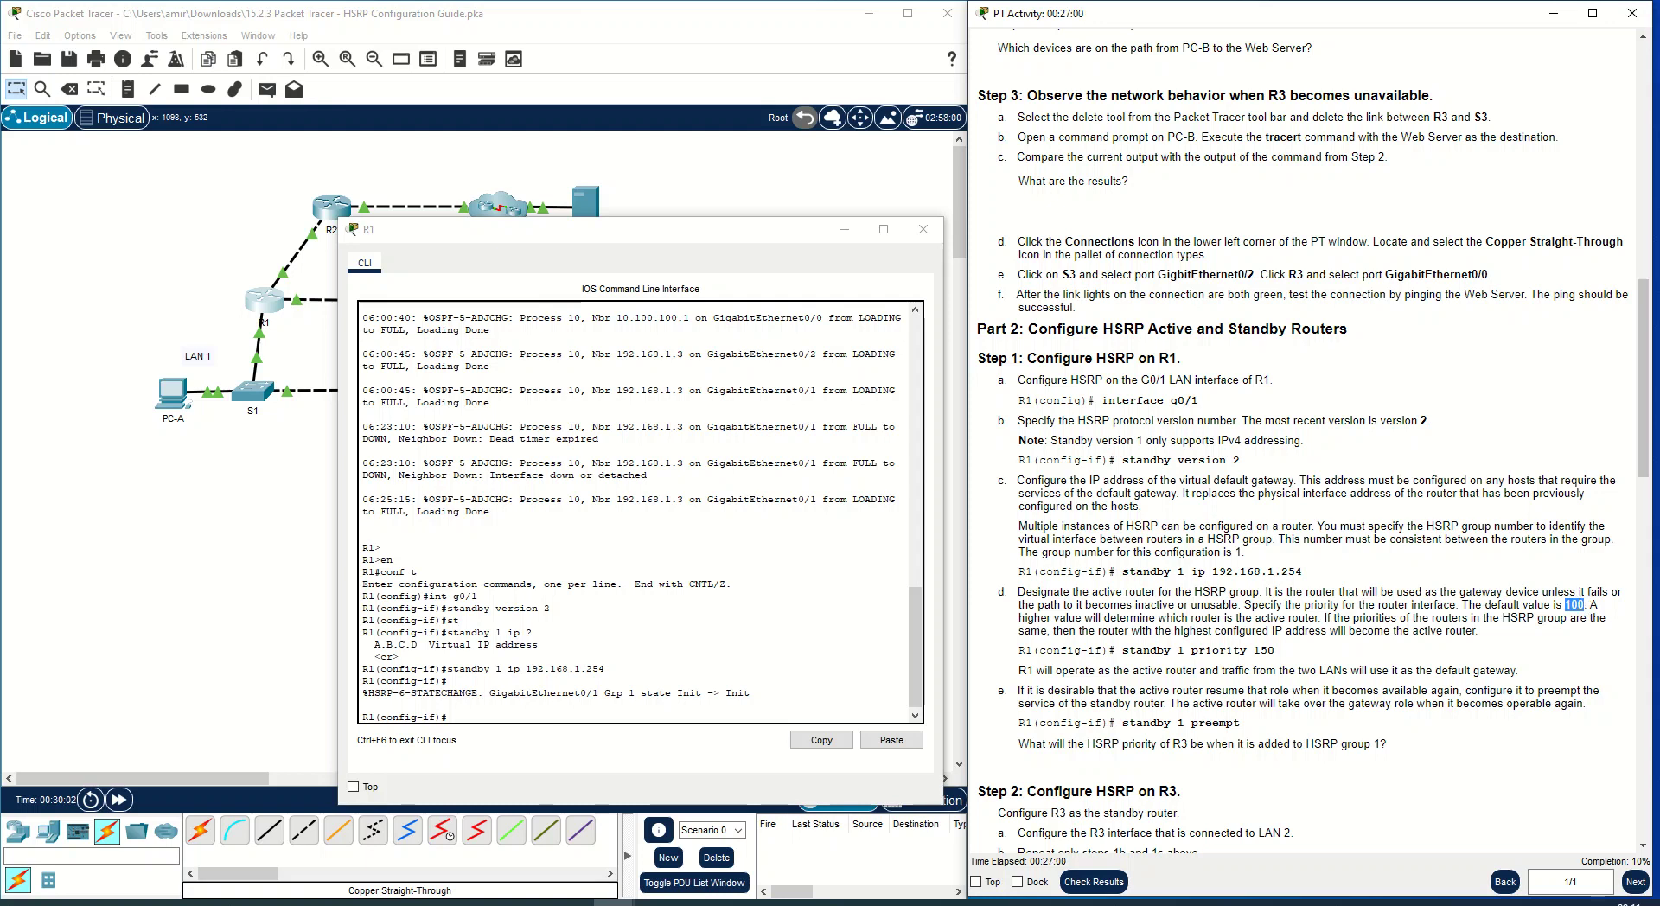
drag(1254, 648, 1284, 656)
click(1253, 648)
drag(1330, 630, 1478, 631)
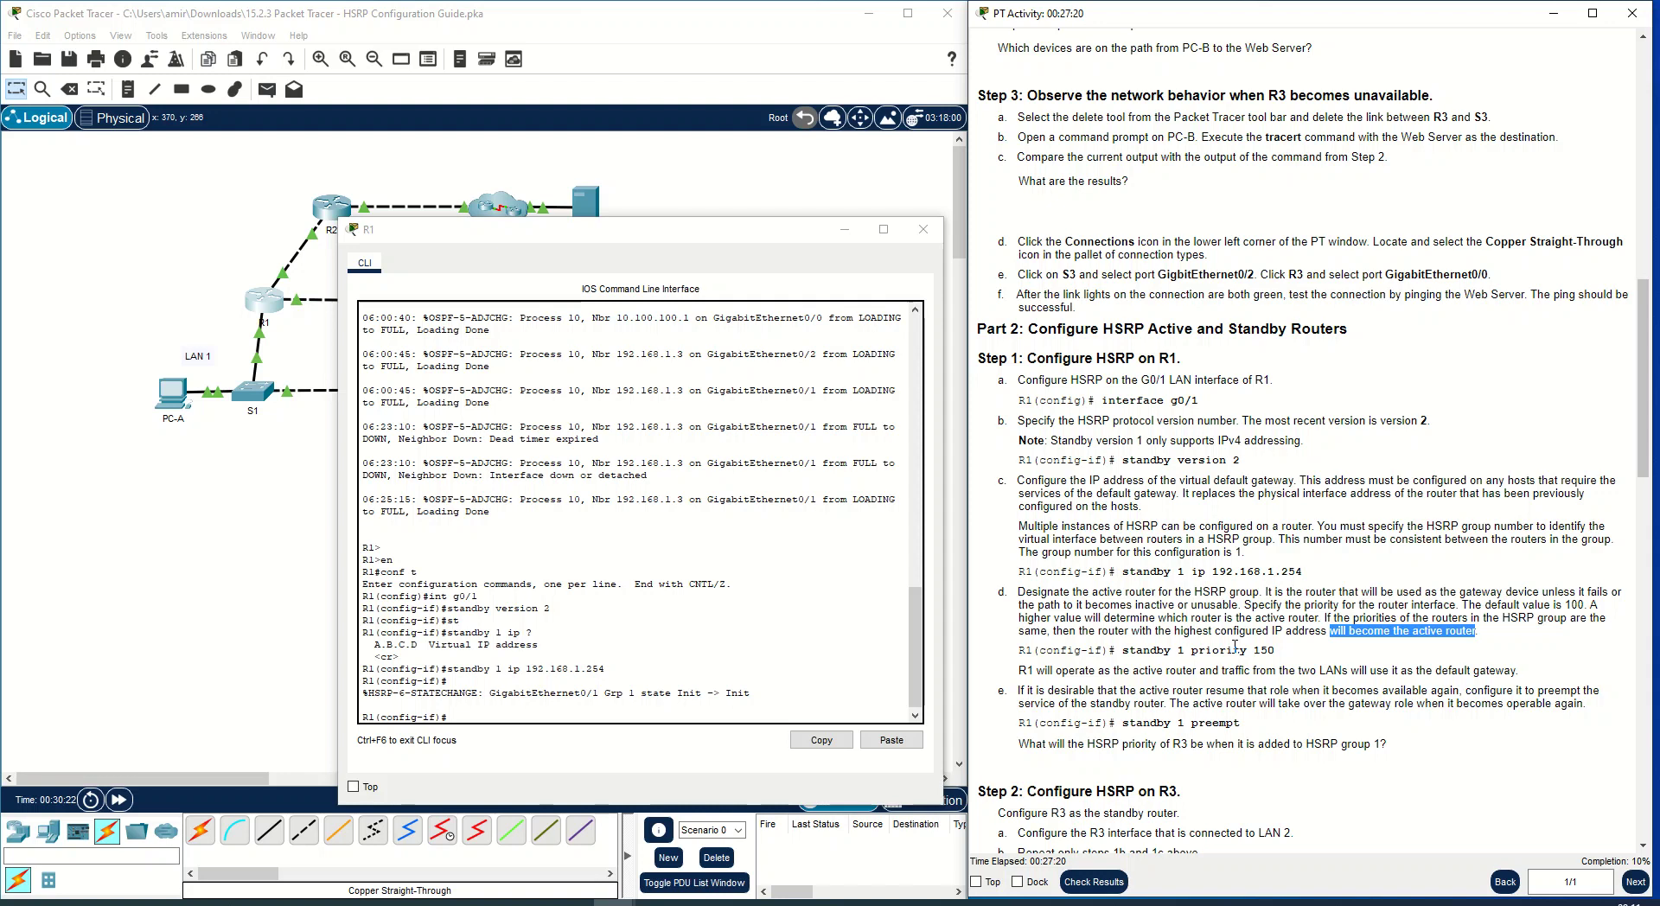
click(531, 716)
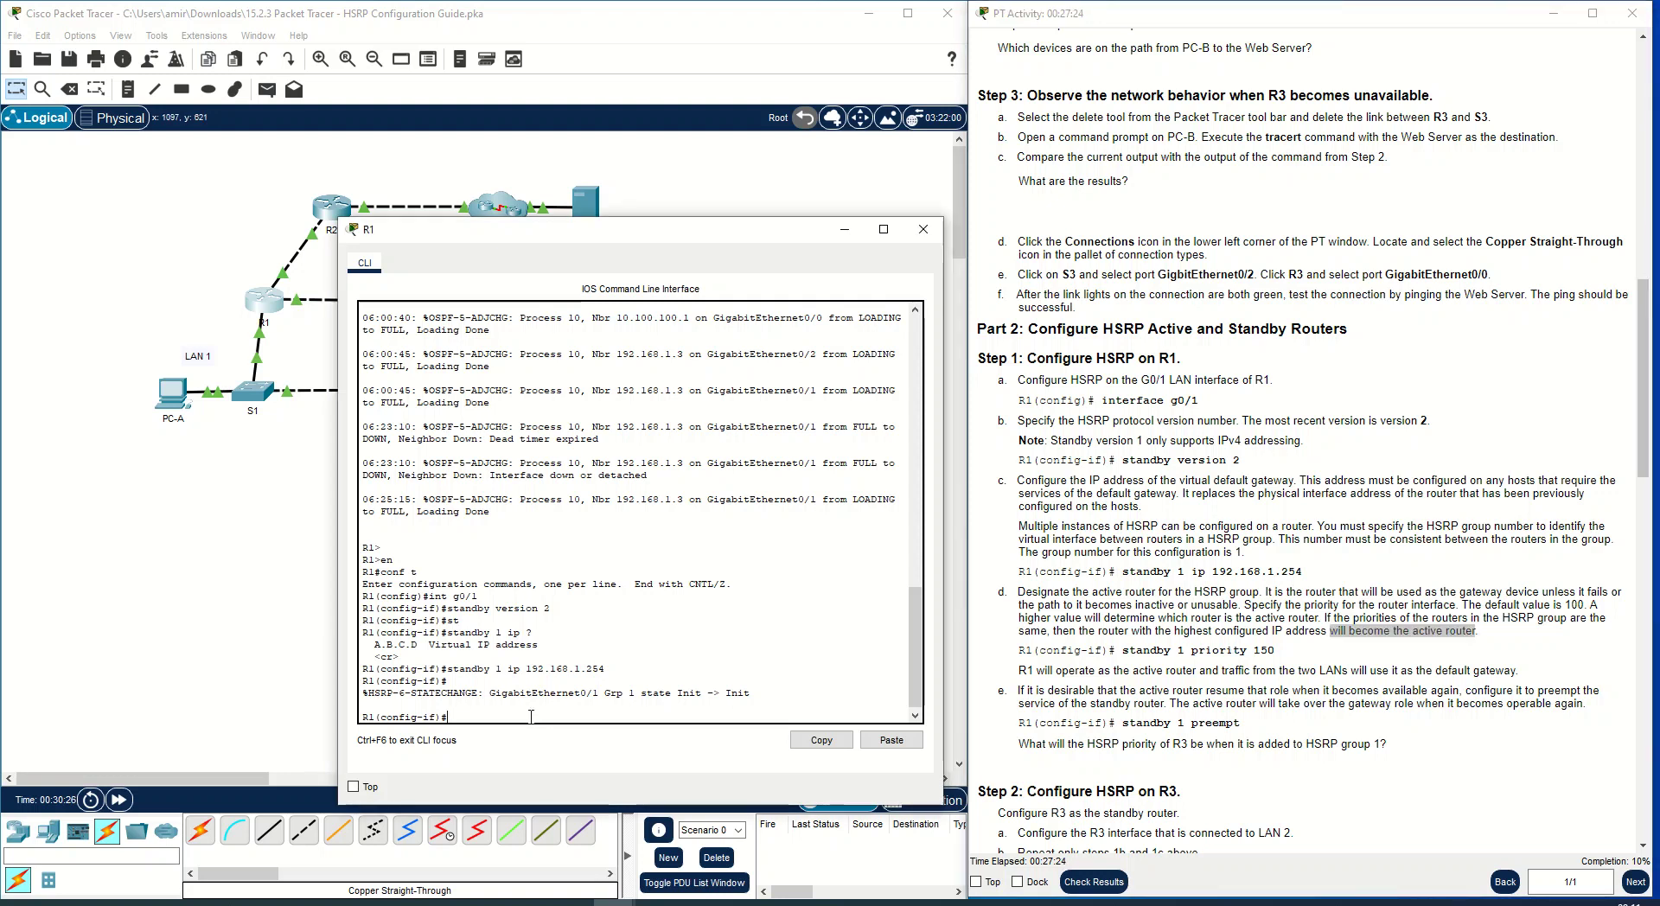
text(st)
key(Tab)
text(1)
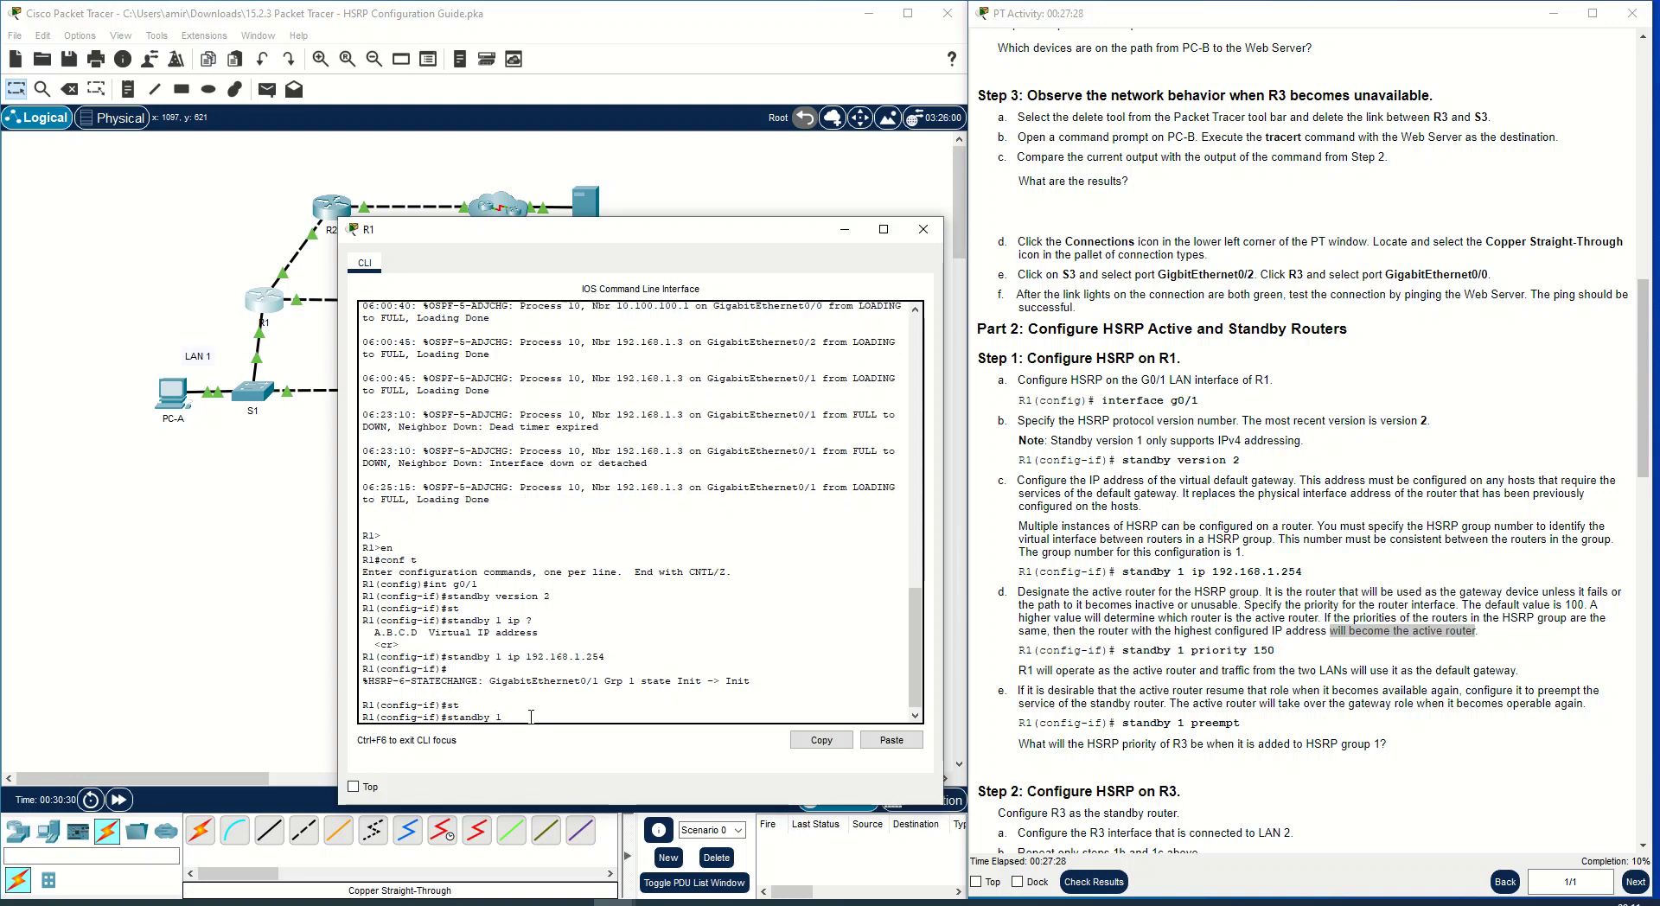
text( pro)
key(Tab)
text(150)
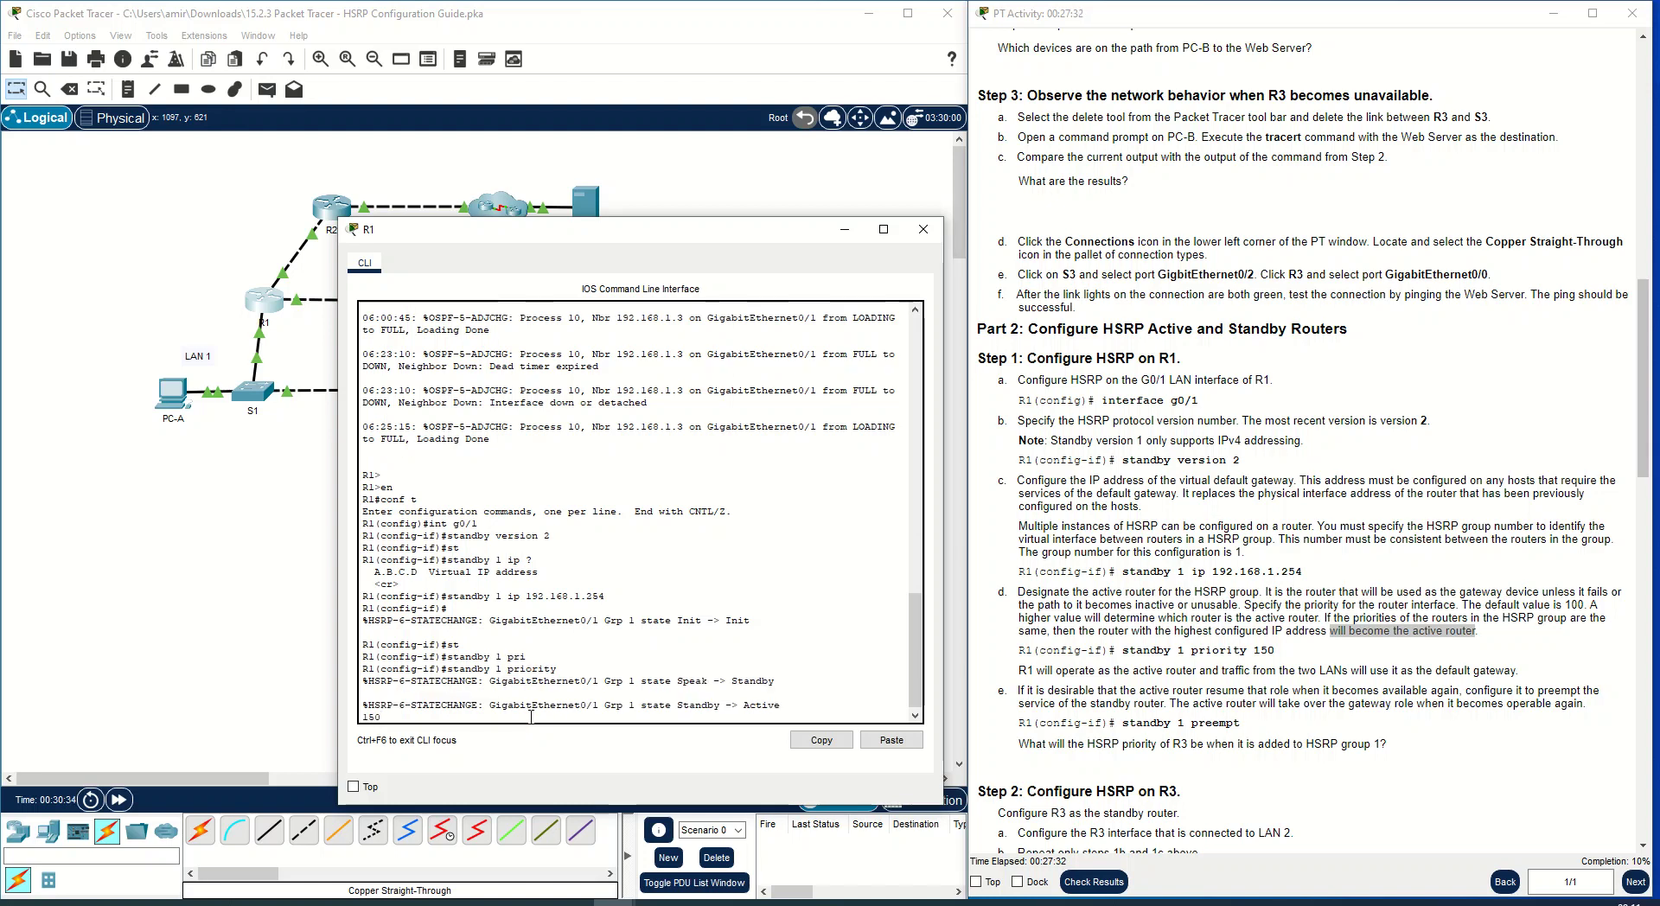
key(Return)
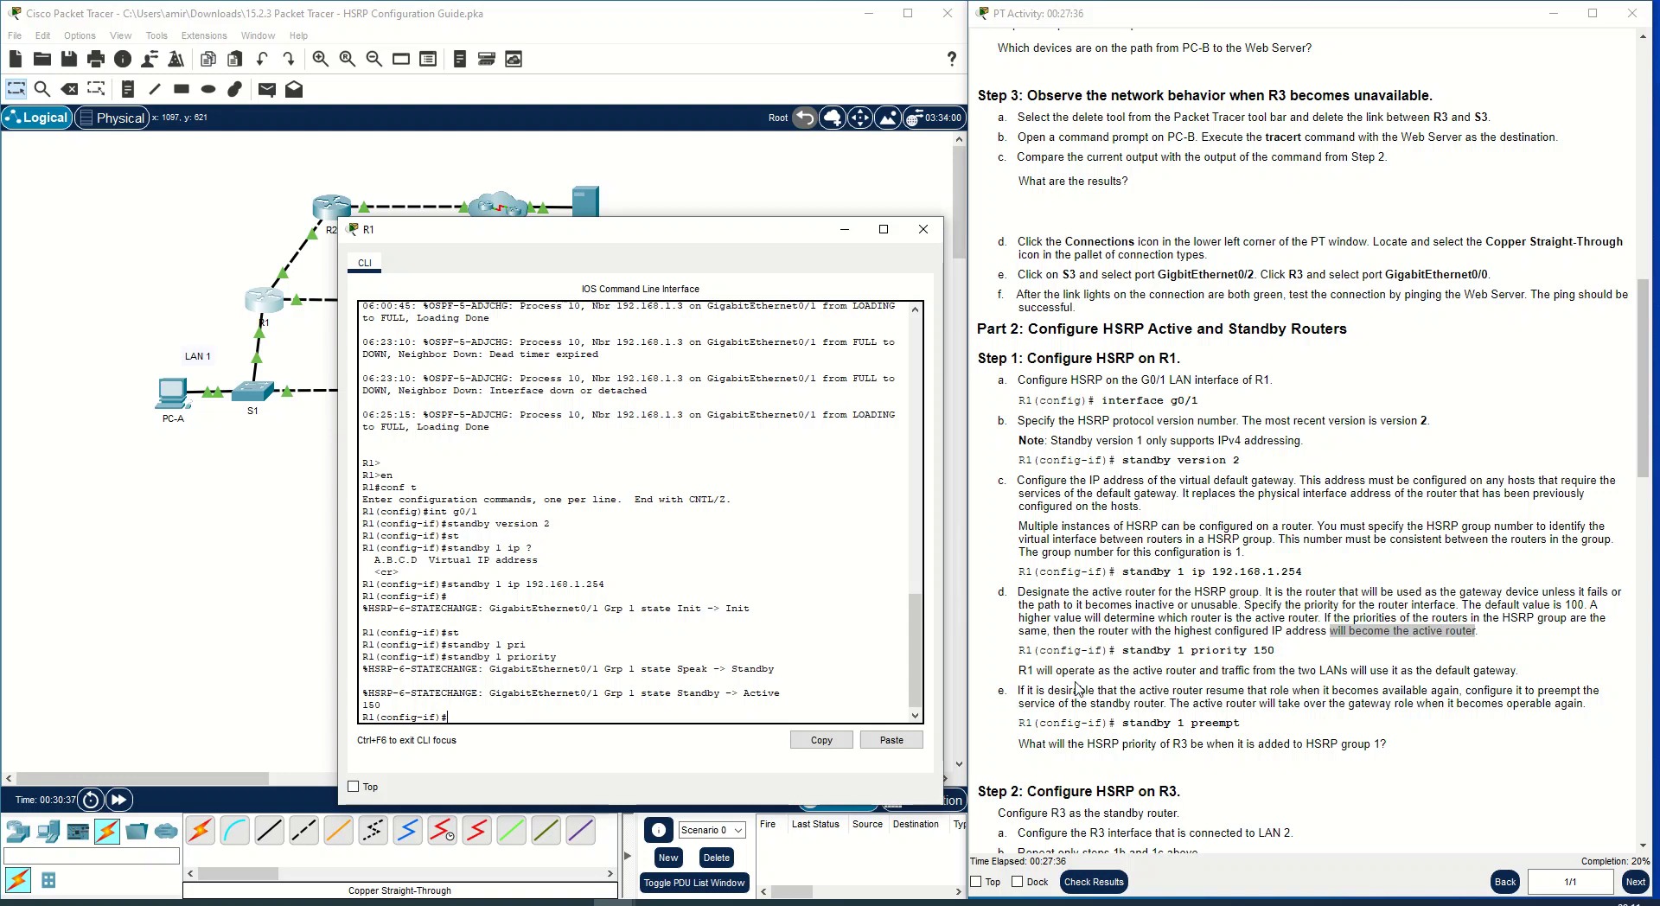
Review the preemption instructions in step 1e, and run standby 1 preempt on R1.
drag(1192, 674, 1022, 680)
click(1253, 668)
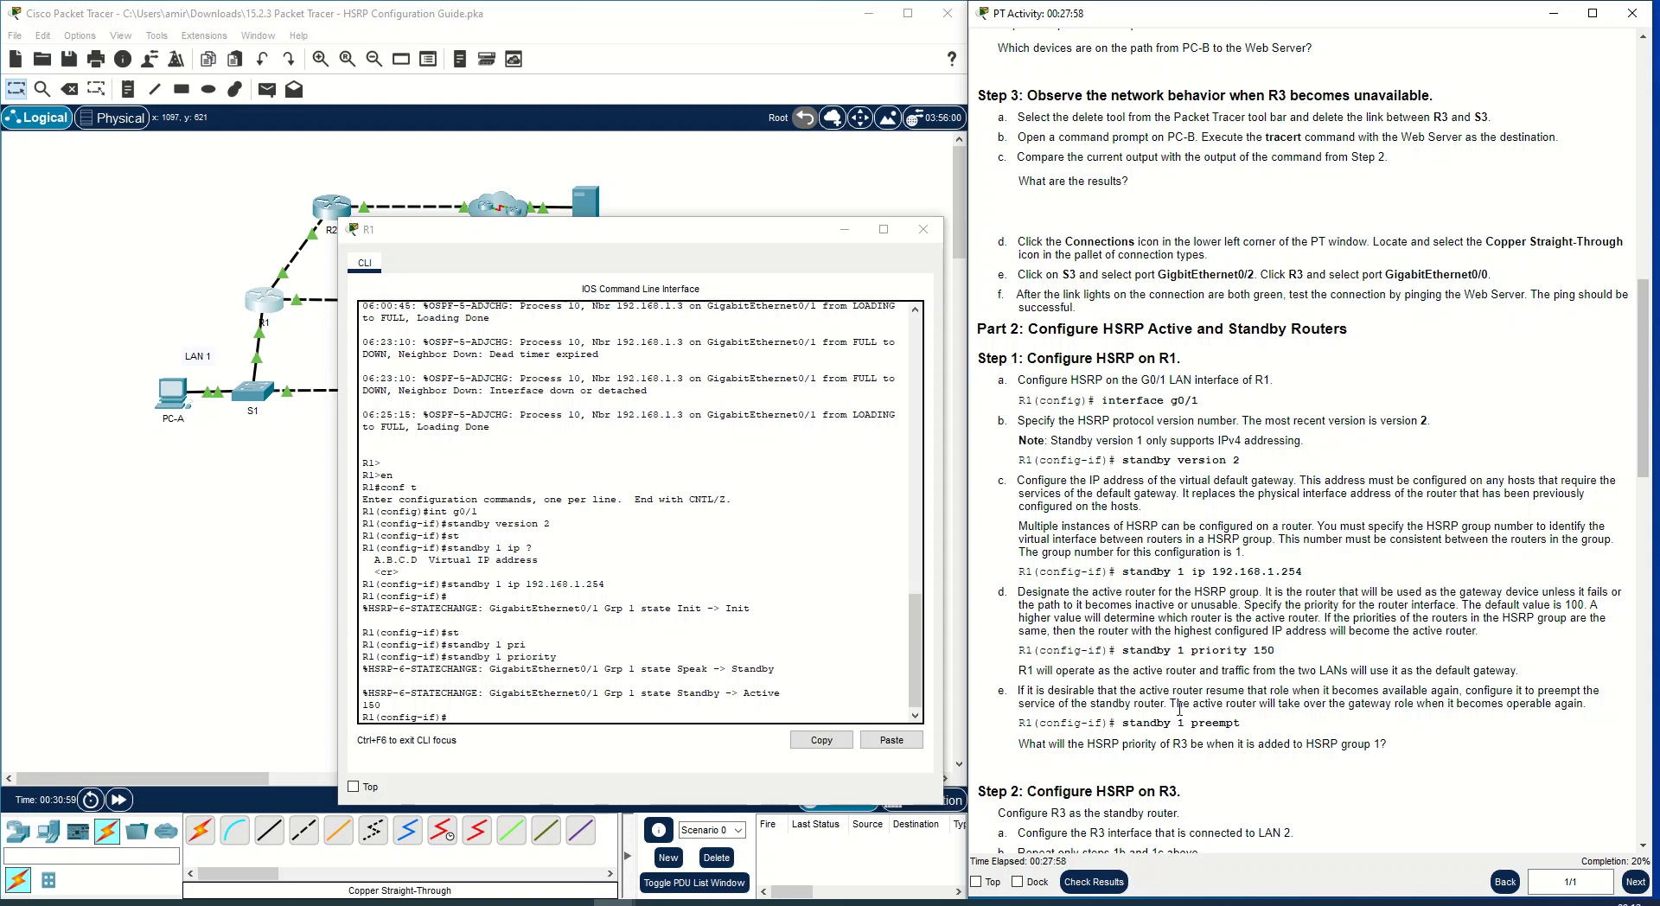
drag(1182, 704, 1577, 704)
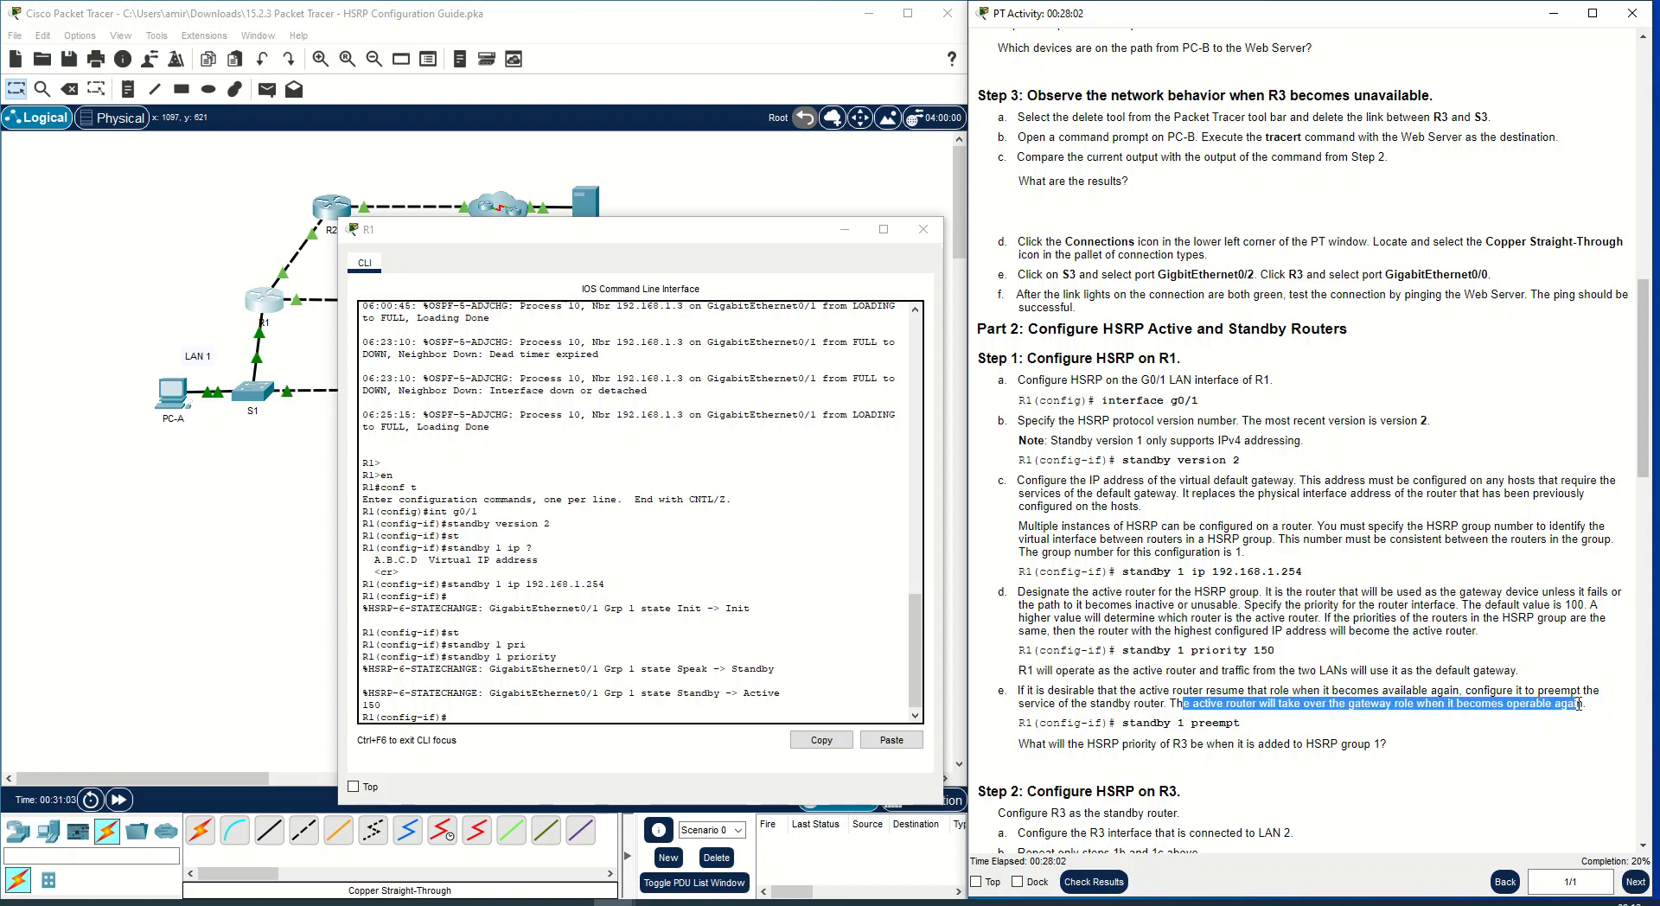
drag(1263, 723, 1121, 722)
right_click(1124, 722)
click(1173, 735)
right_click(491, 721)
click(513, 740)
key(Return)
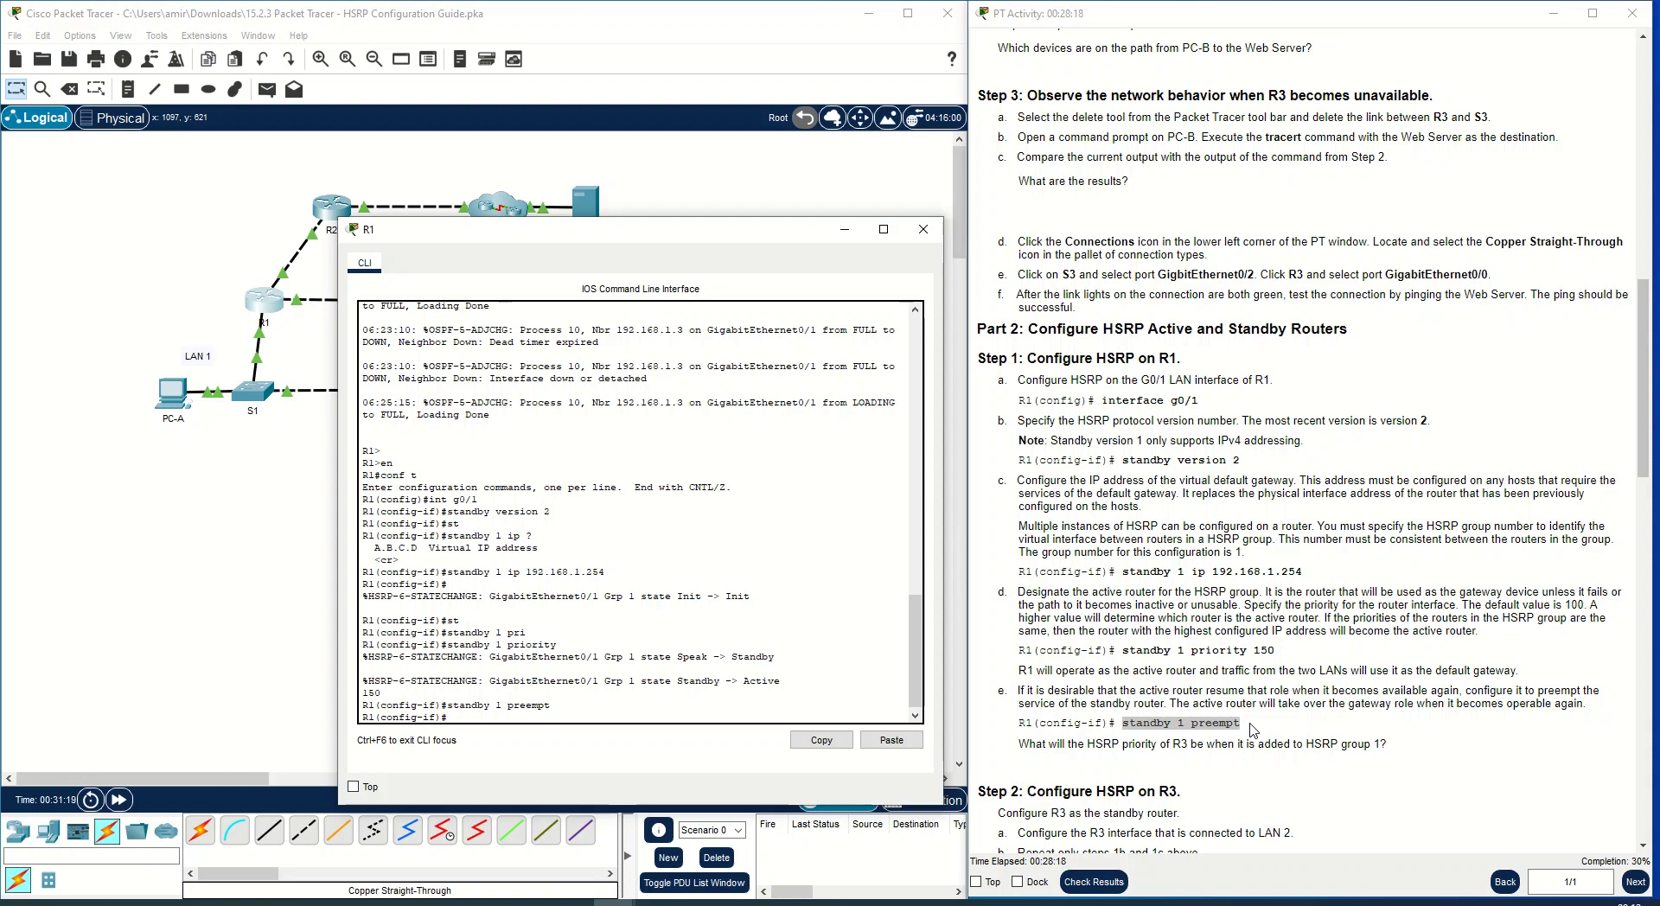
Examine the preempt command, the default priority for answering the R3 question, and the Step 2 and Step 3 instructions.
drag(1250, 726, 1124, 721)
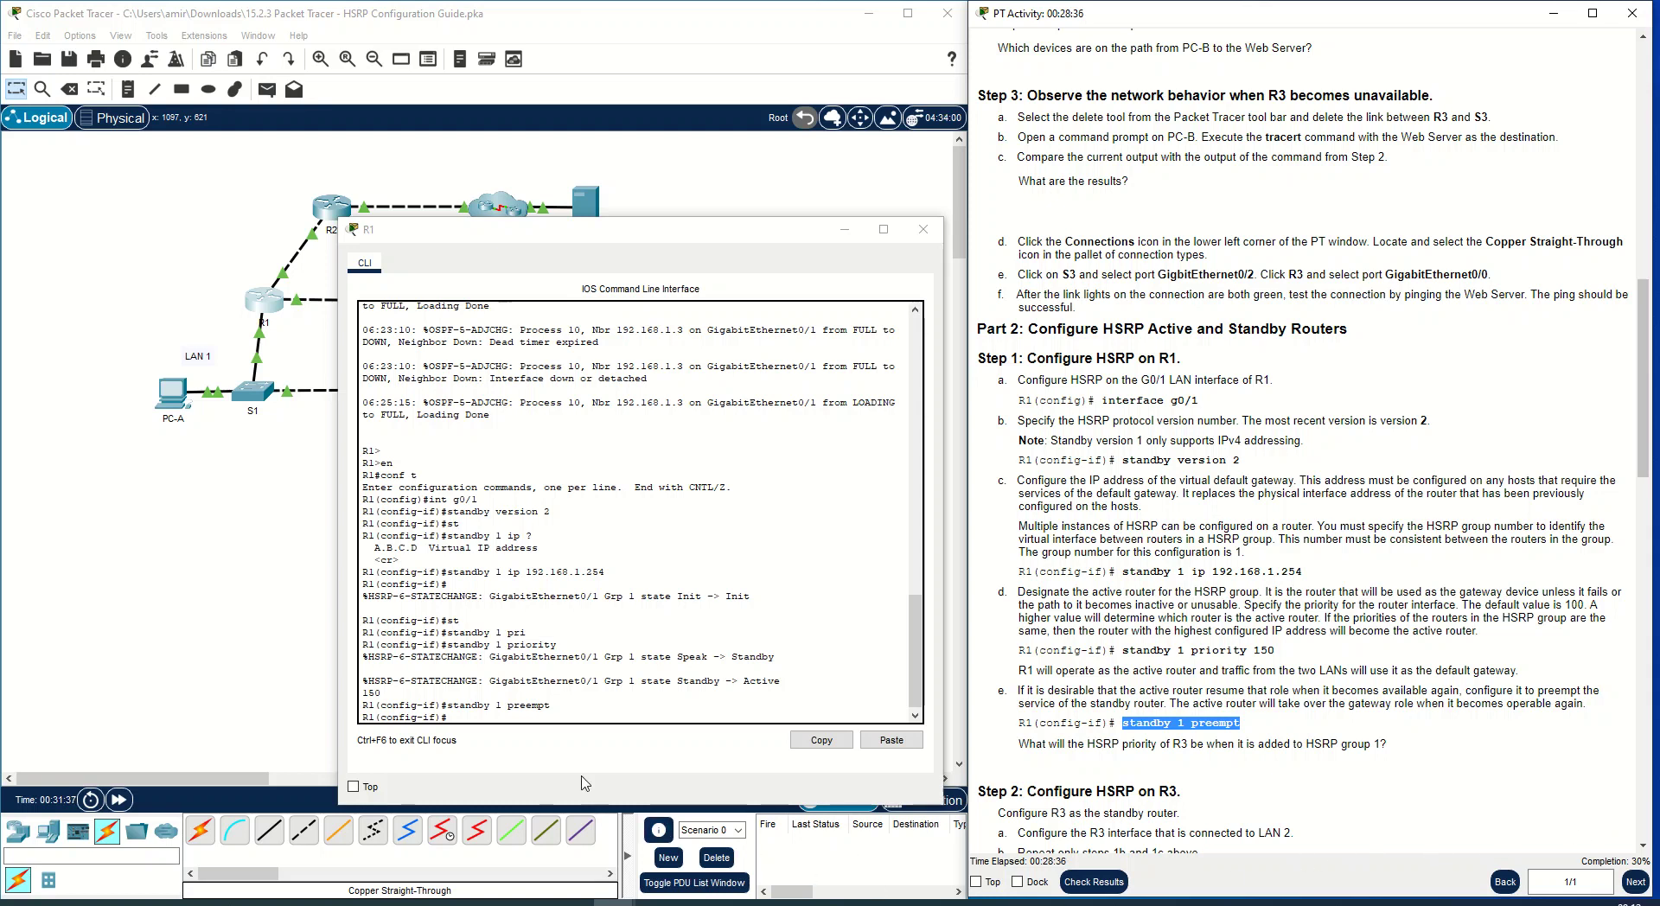
click(494, 719)
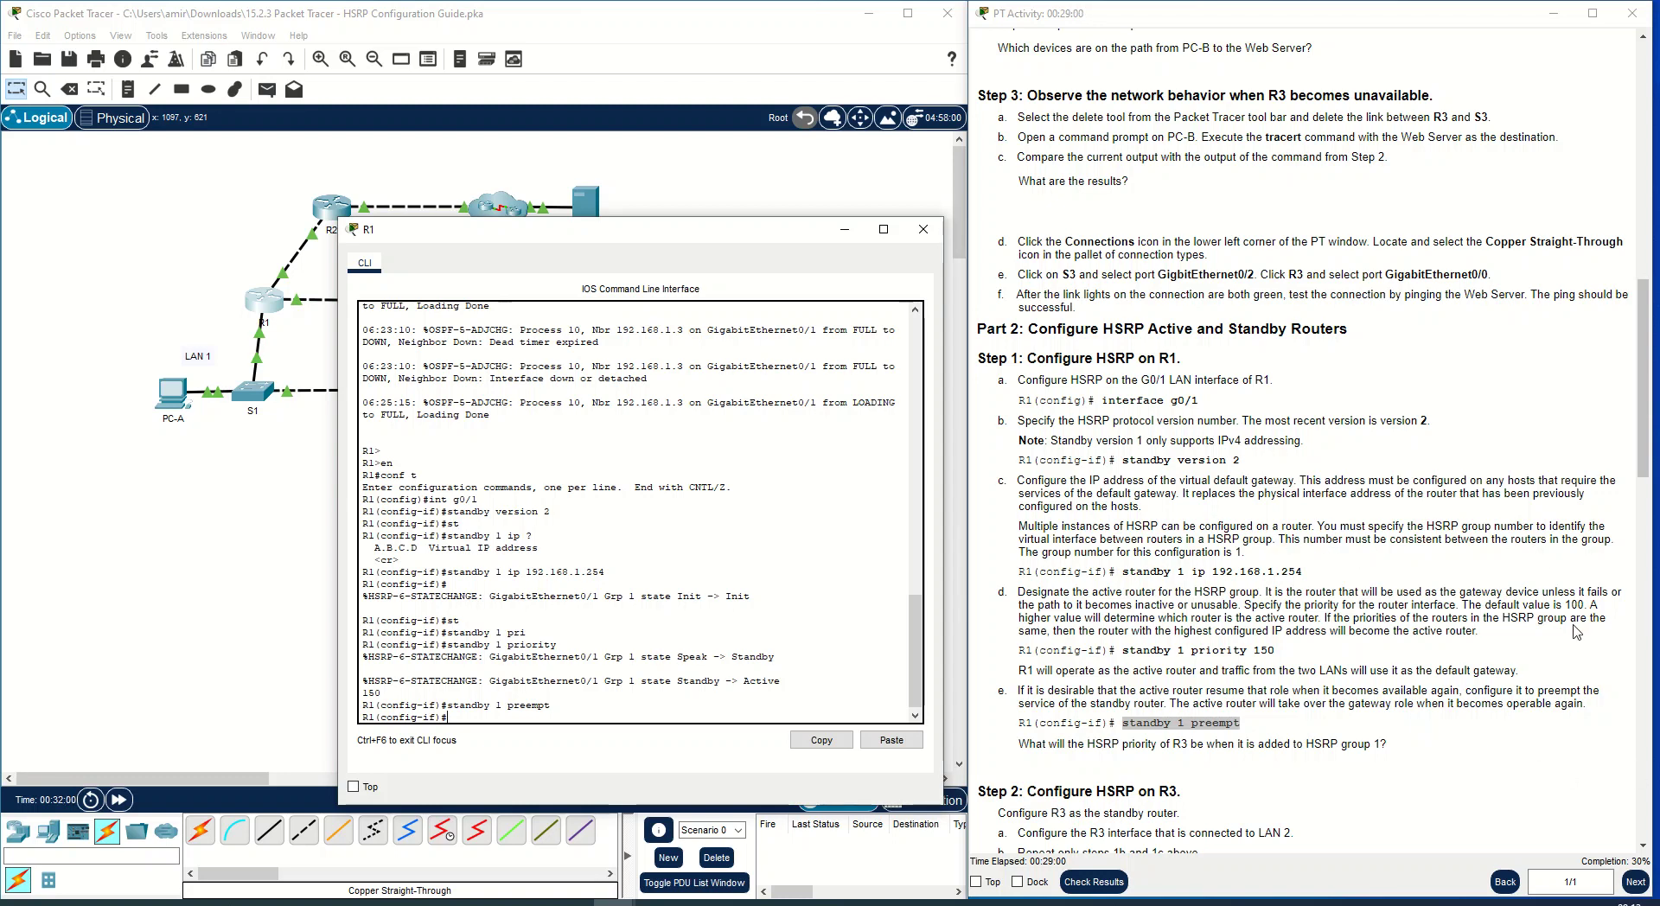
drag(1470, 606, 1586, 605)
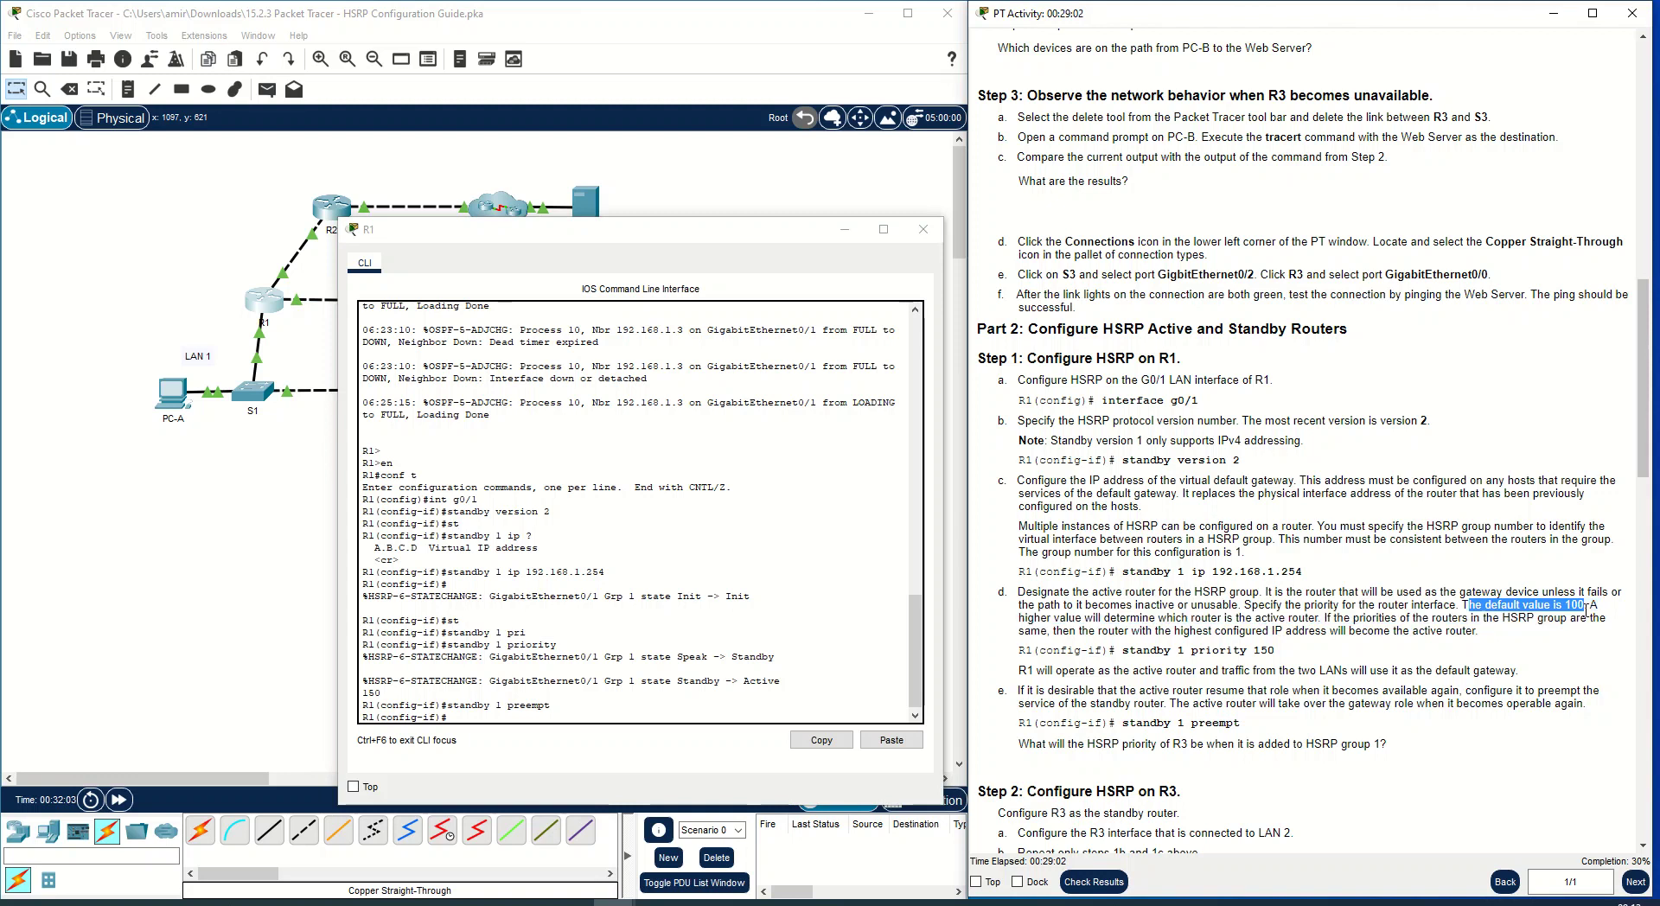
click(1414, 754)
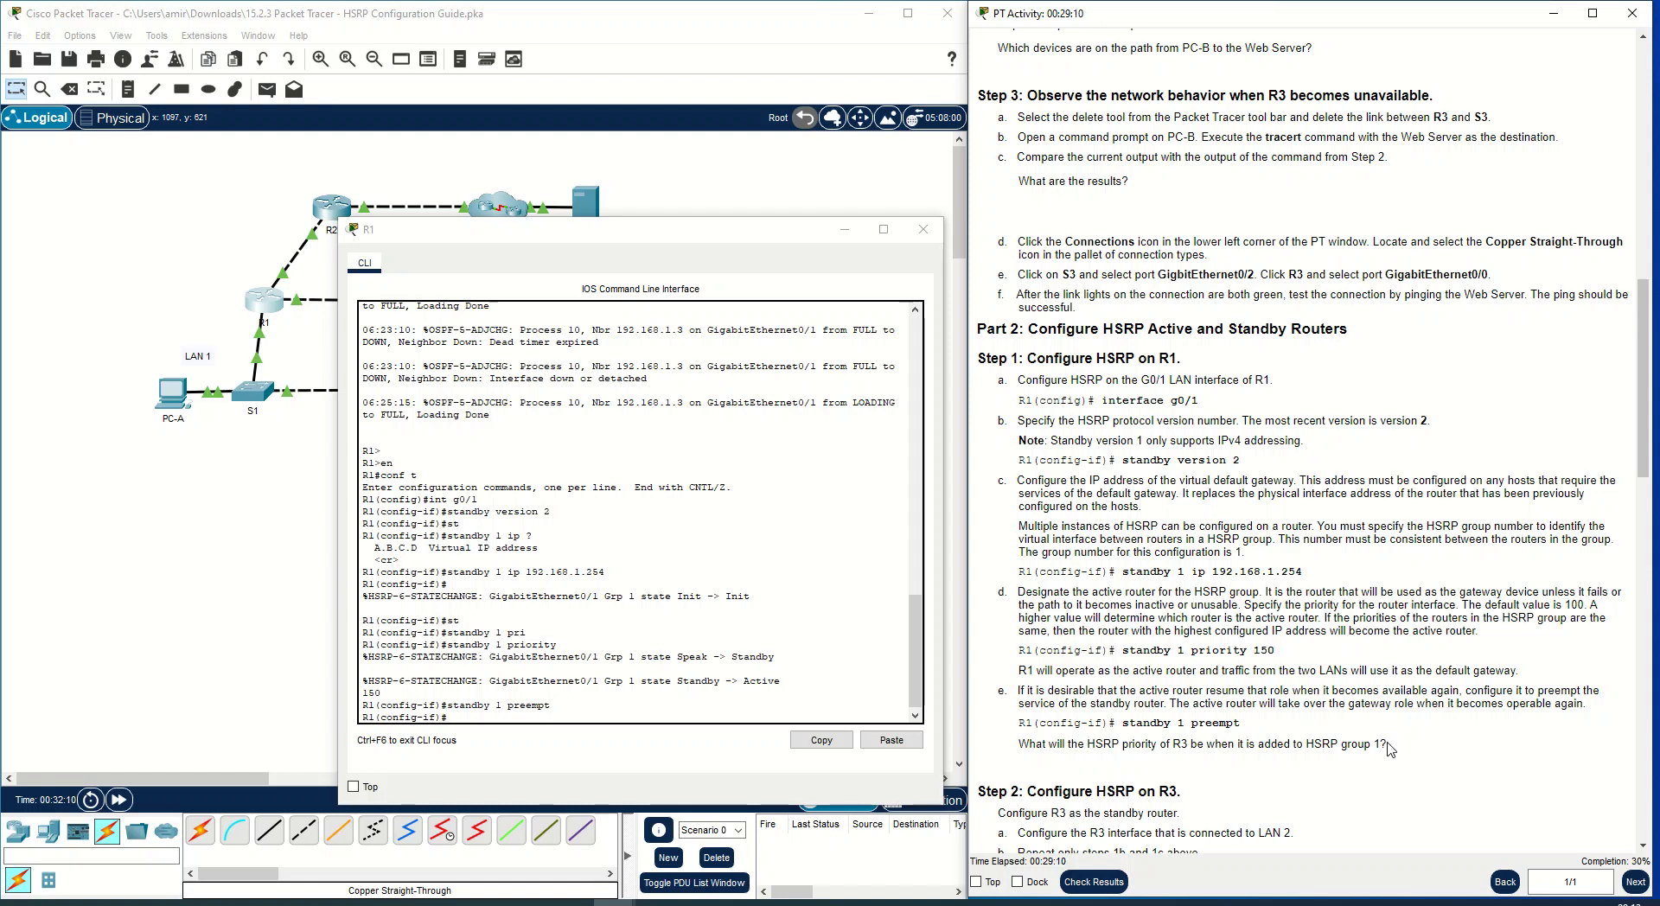
scroll(1299, 734, down, 5)
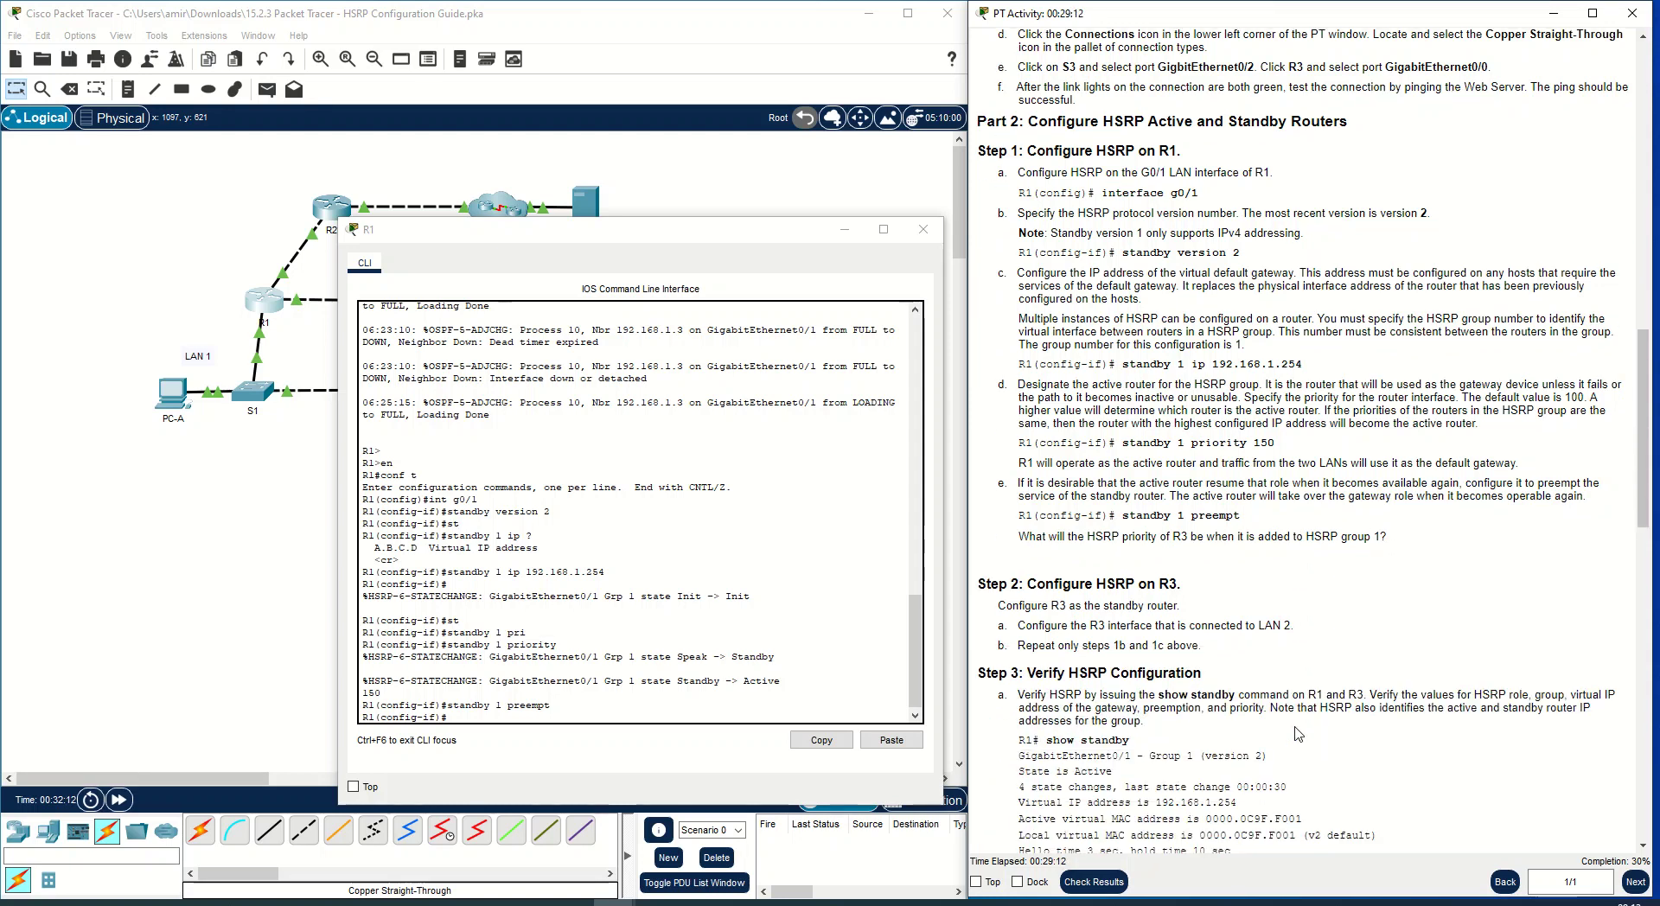
scroll(1353, 650, down, 7)
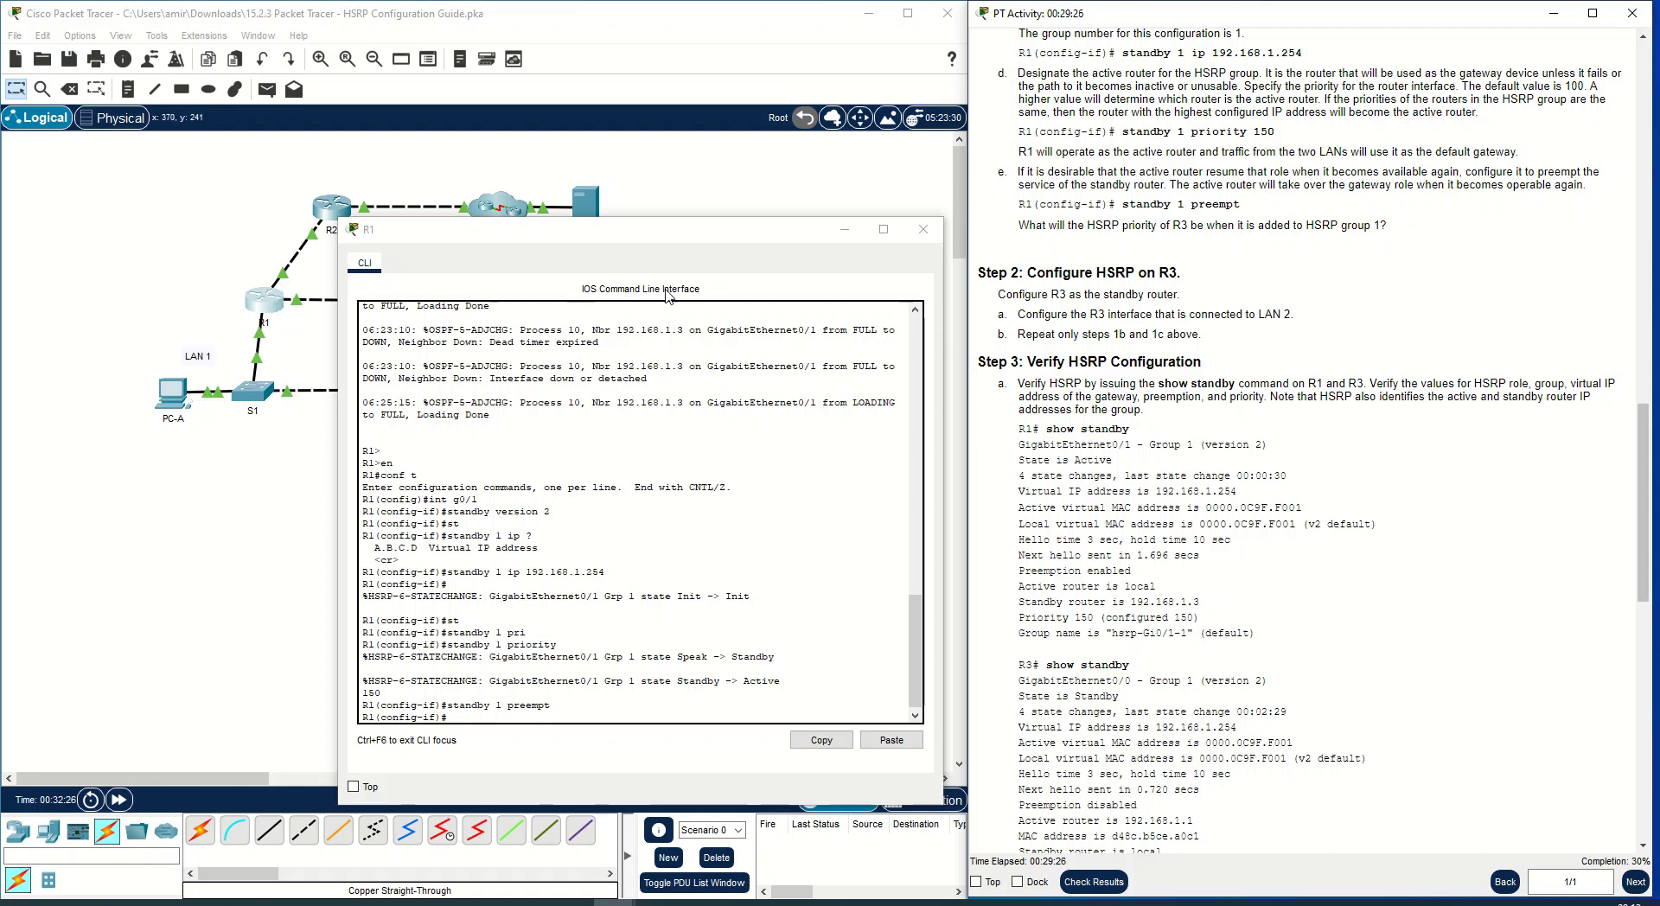
Open the CLI of router R3, enable privileged mode, and enter global configuration mode with conf t.
click(845, 230)
click(427, 305)
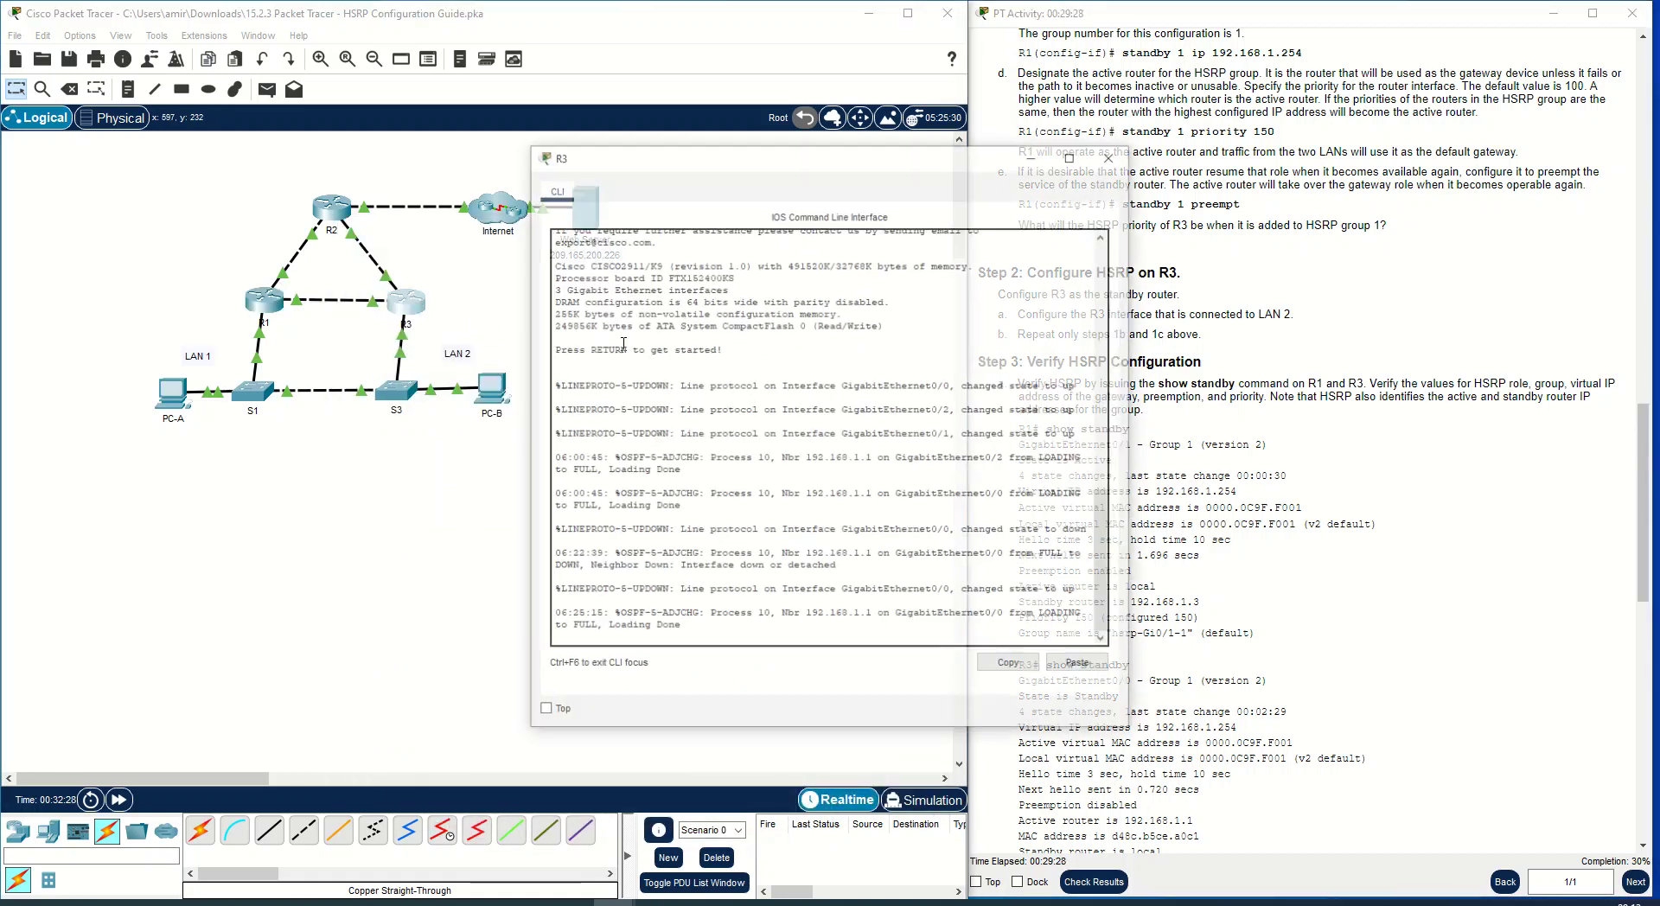
key(Return)
key(Return)
text(en)
key(Return)
text(conf t)
key(Return)
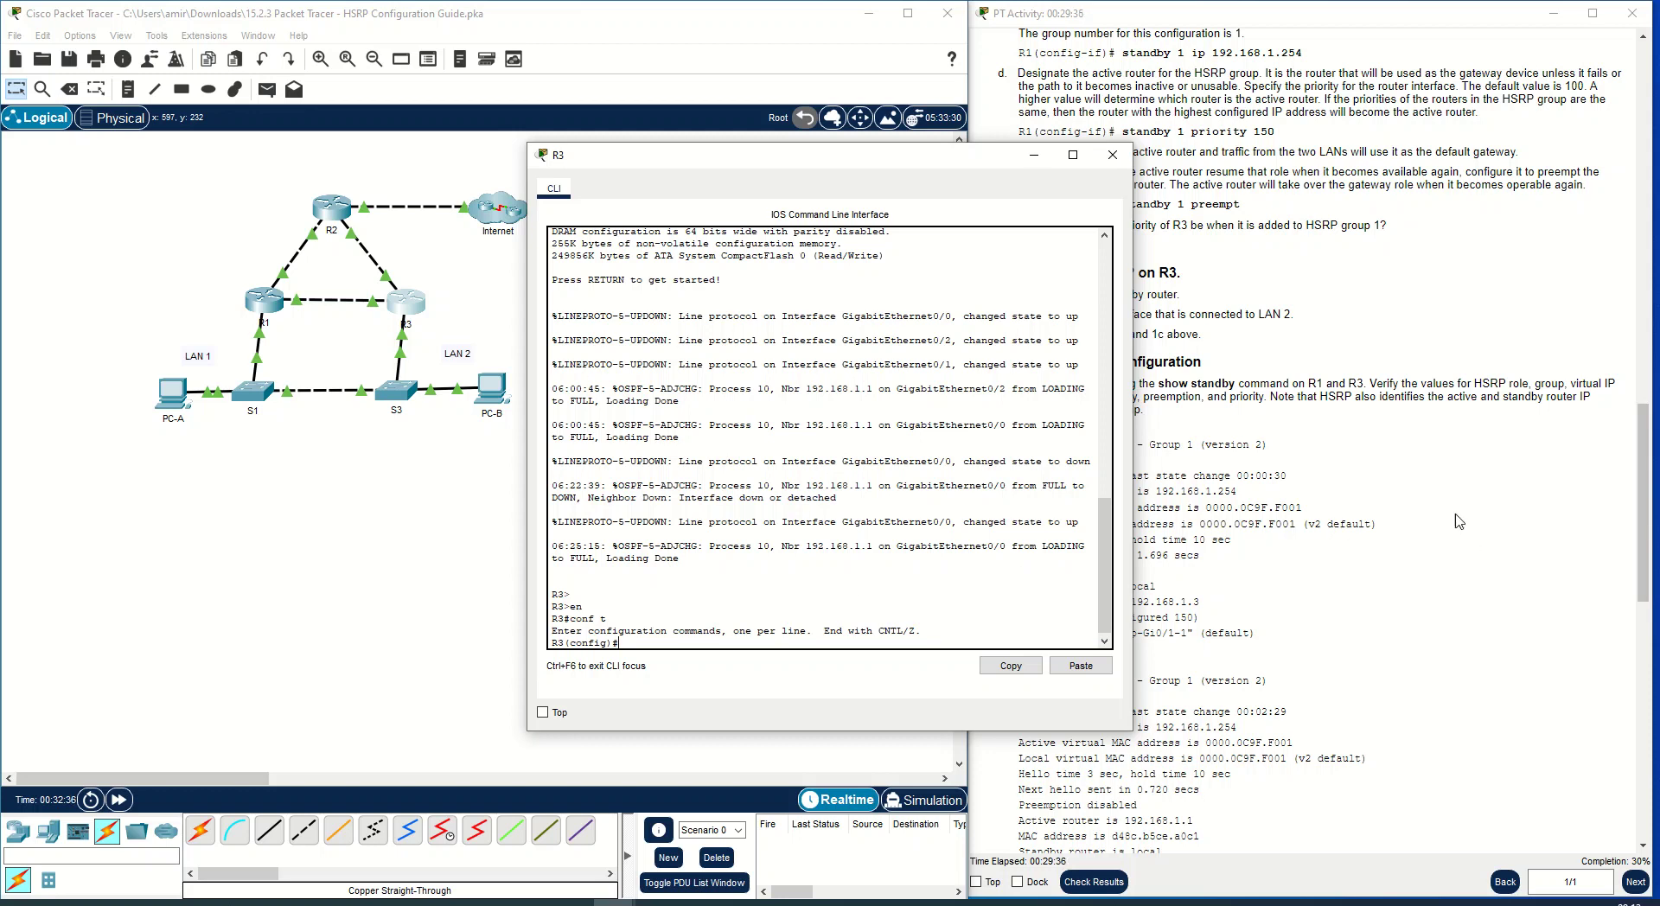
Examine the Part 2 instructions for R3 alongside the topology to identify the R3 interface connected to LAN 2.
drag(933, 160, 685, 146)
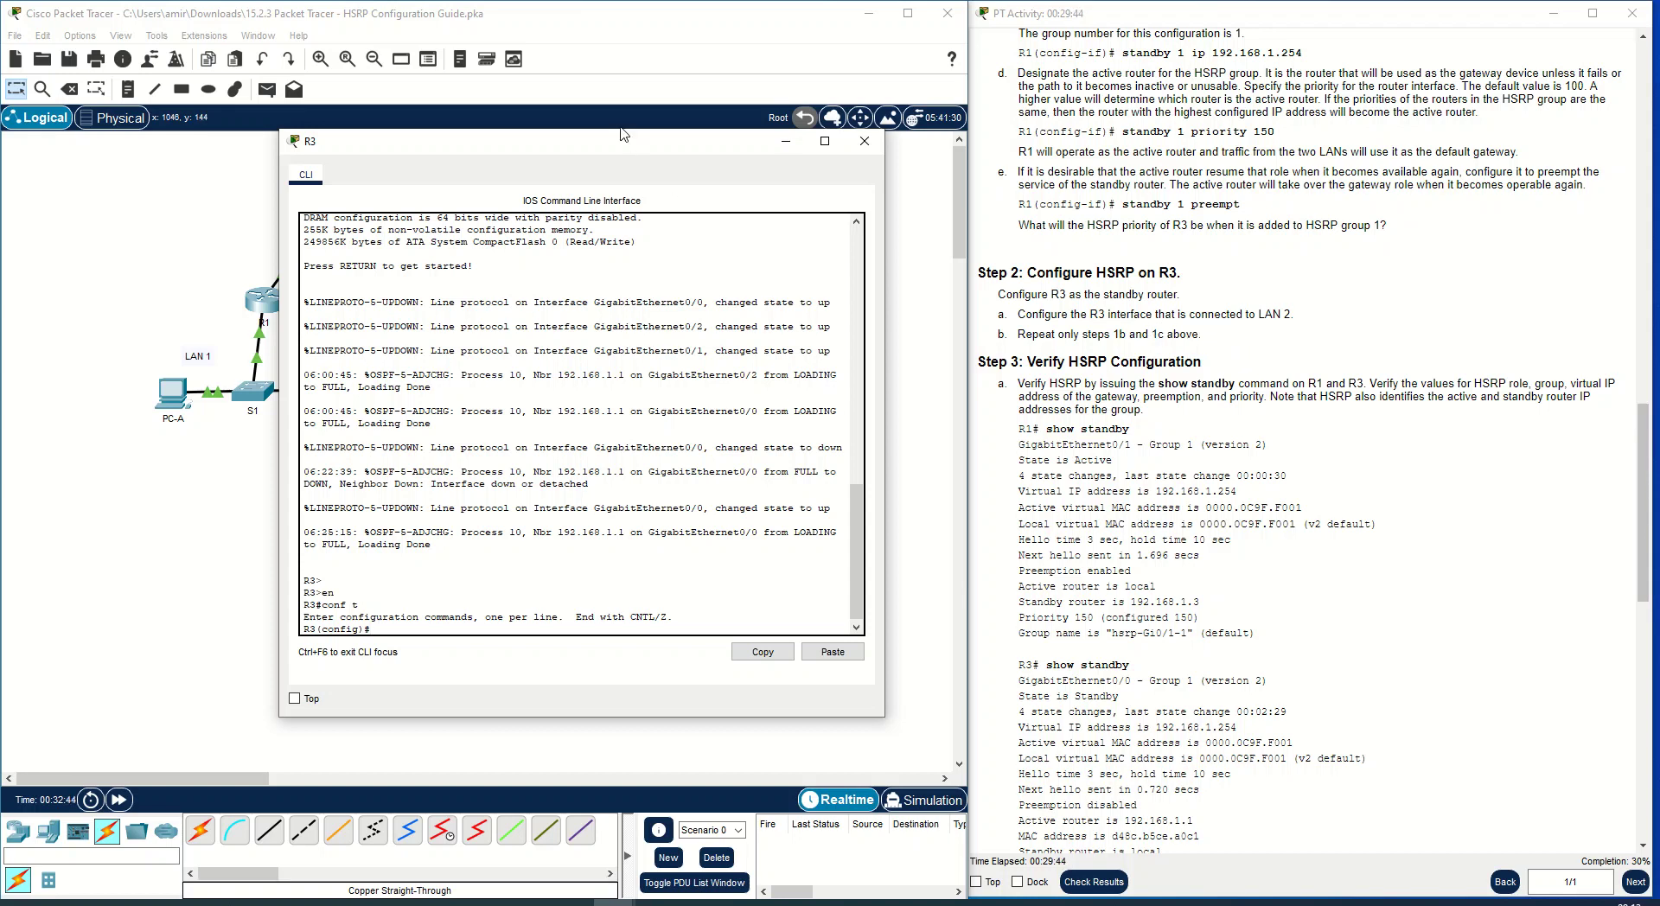
drag(604, 144, 841, 145)
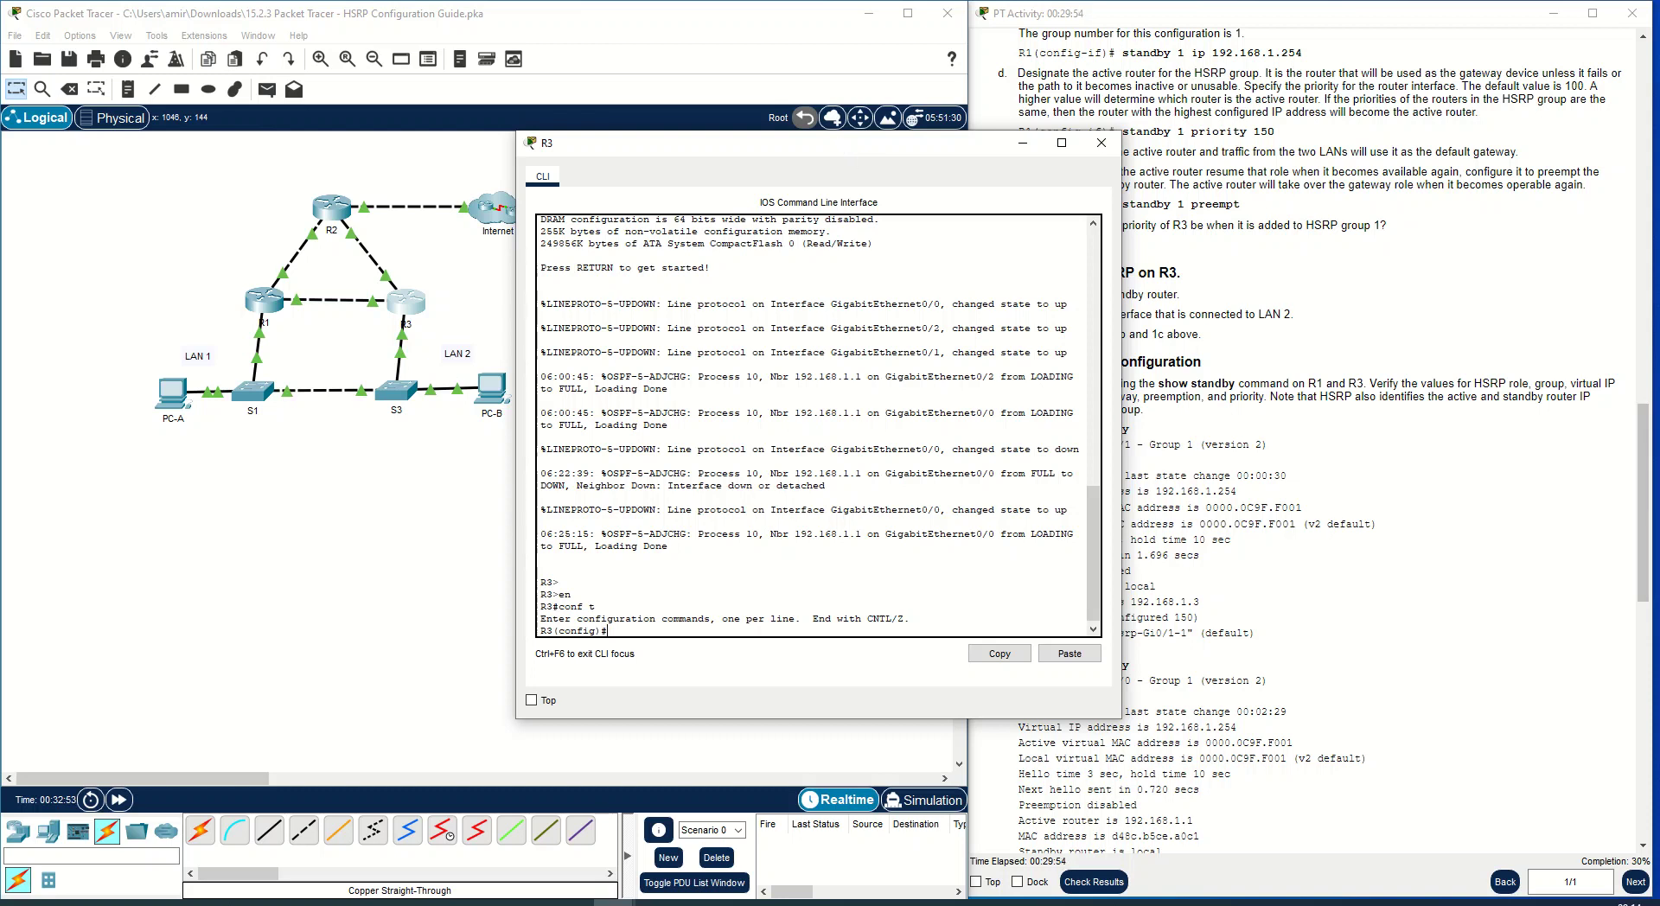
drag(908, 136, 654, 133)
scroll(1195, 351, up, 5)
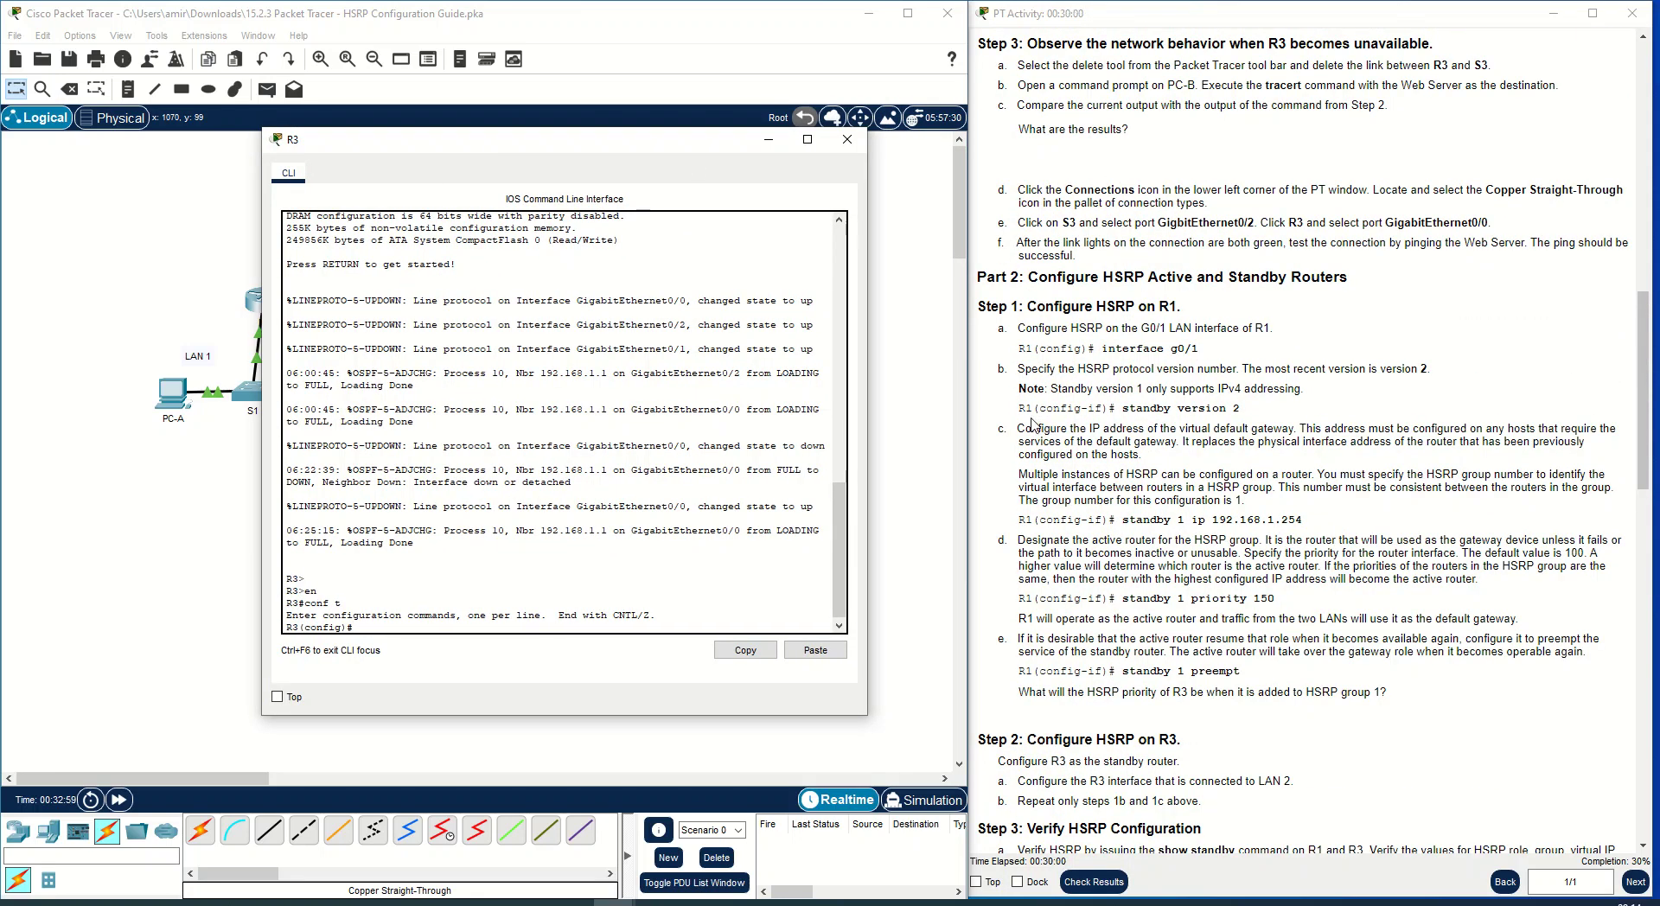
drag(552, 154, 986, 235)
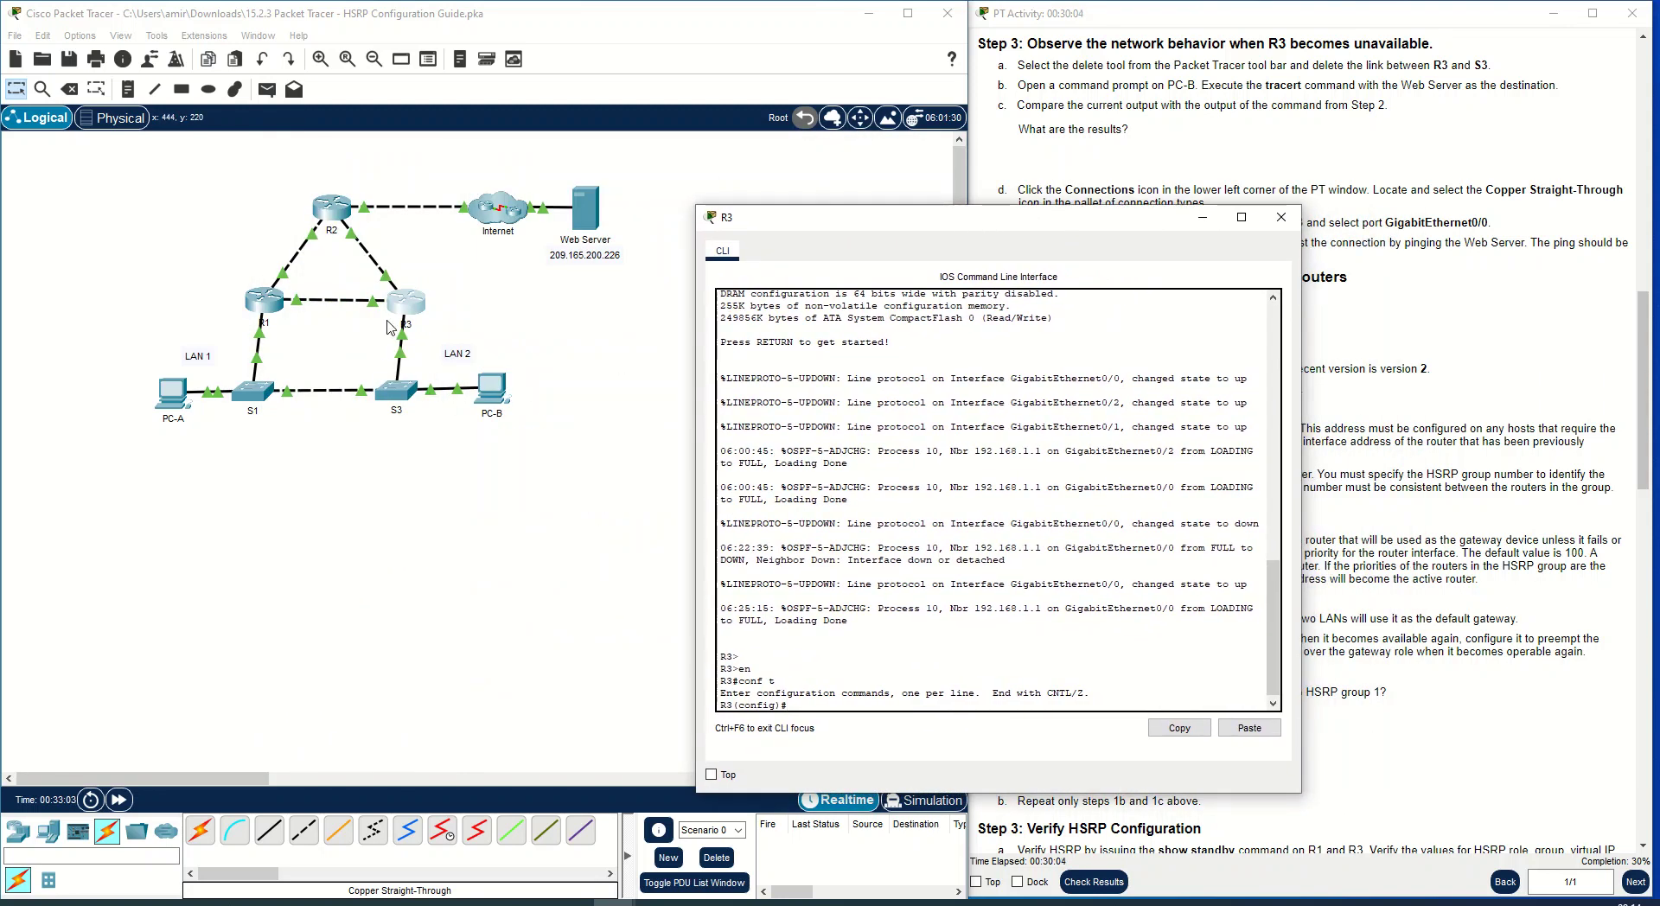
drag(1017, 224, 667, 237)
scroll(1093, 351, down, 3)
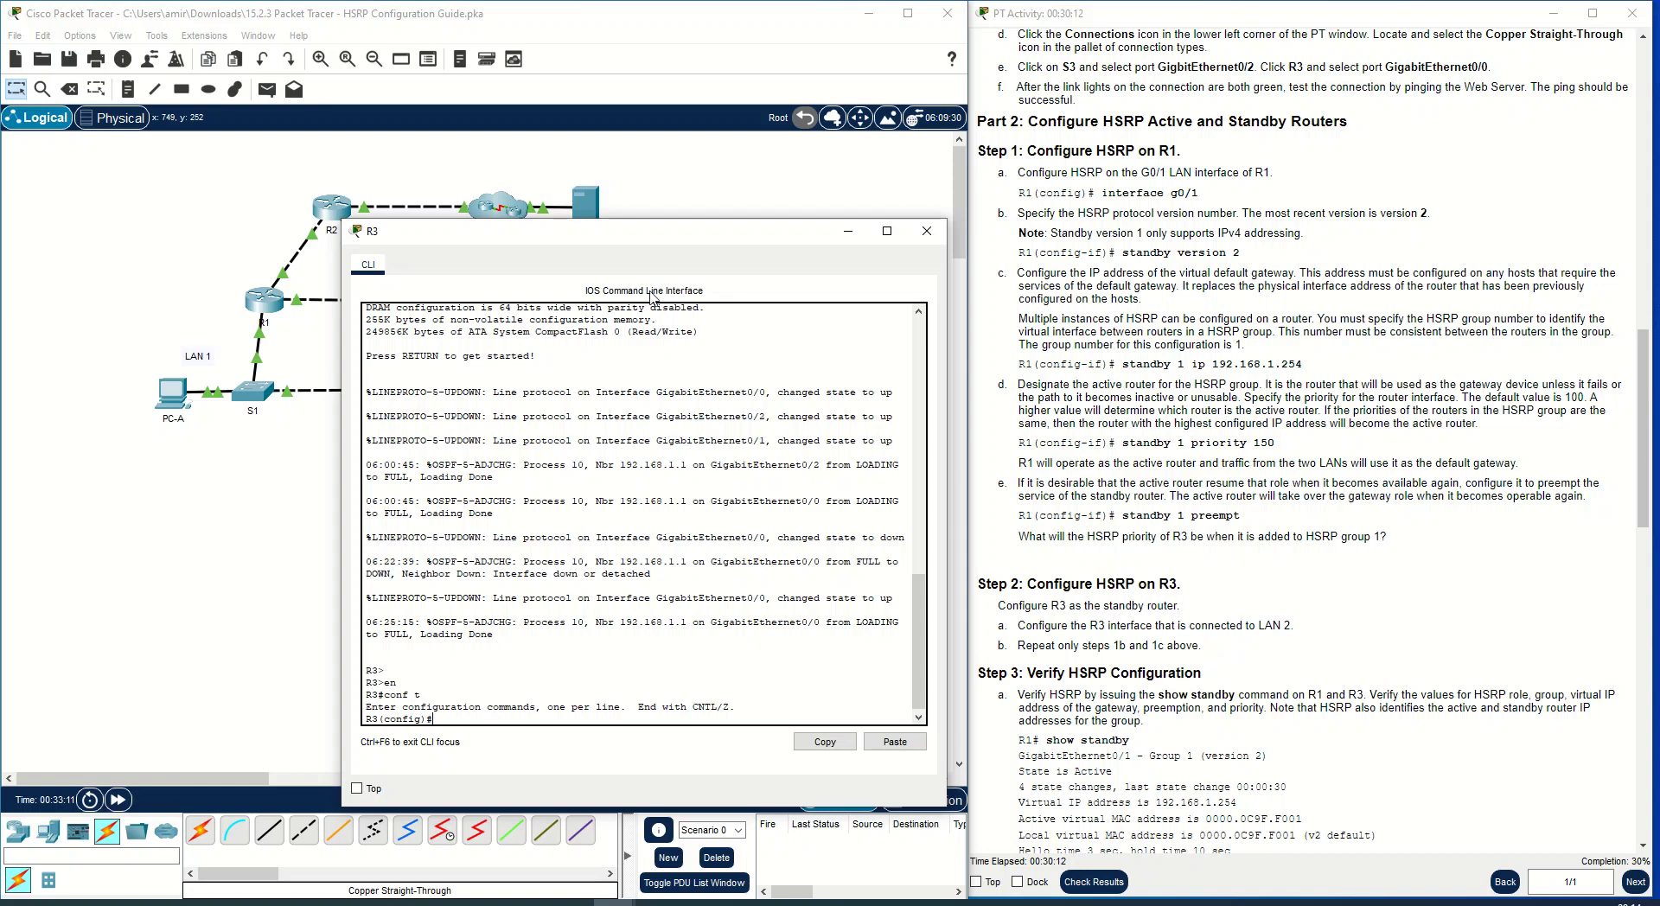
drag(664, 232, 946, 233)
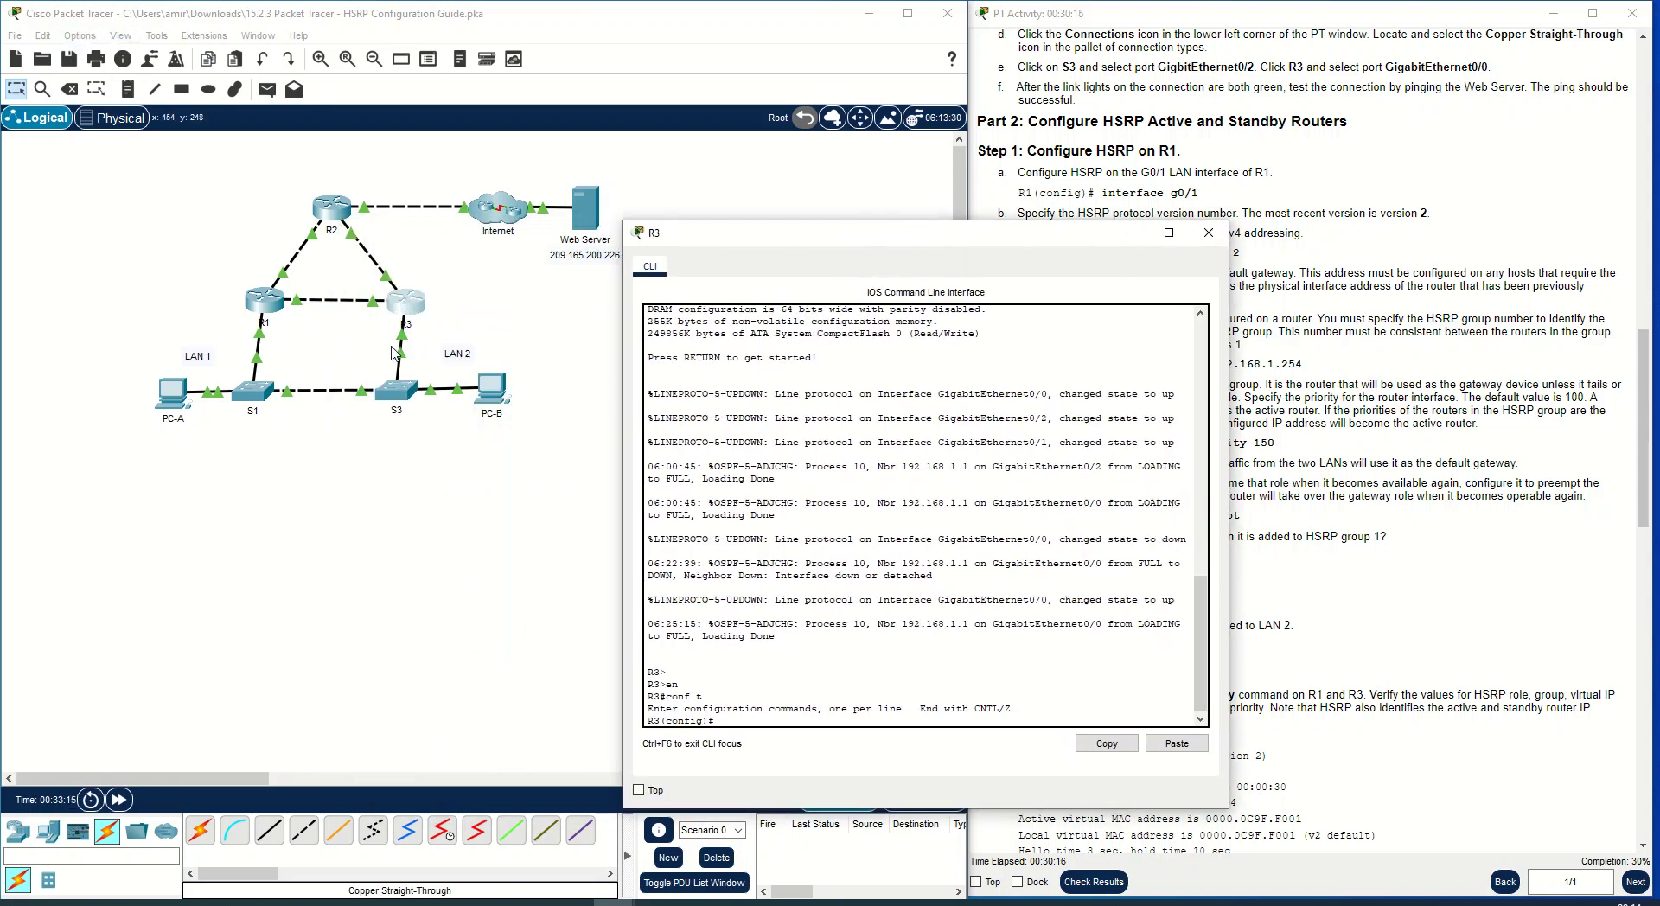
Turn on Always Show Port Labels in Logical Workspace, and check R3's LAN port against the addressing table.
click(80, 35)
click(105, 56)
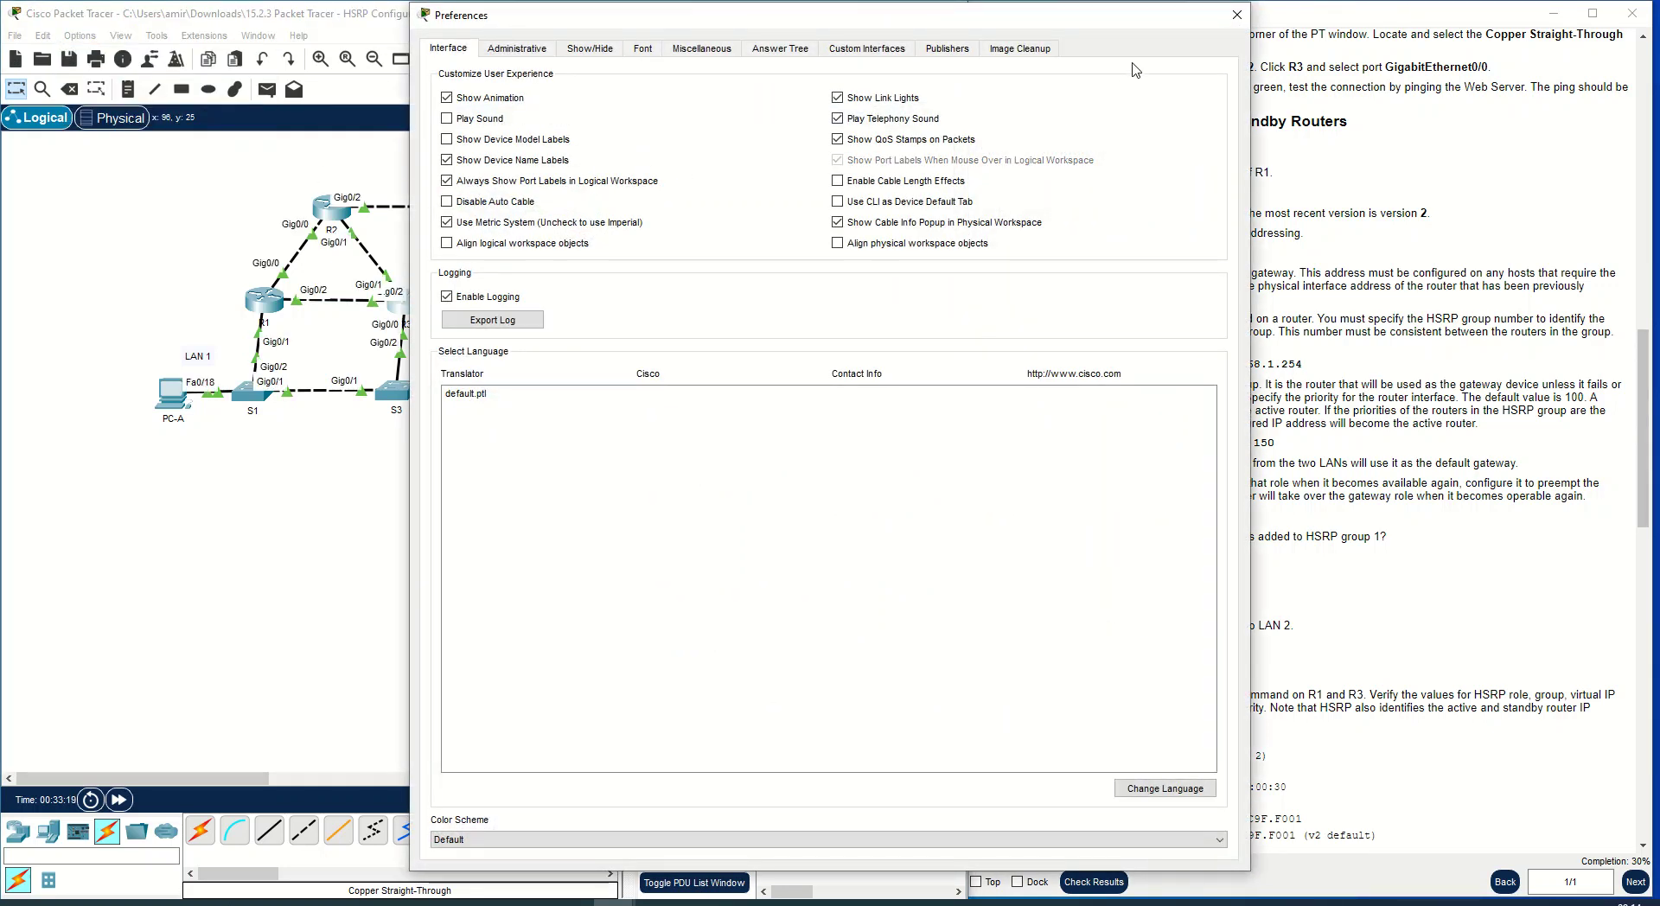
click(1237, 15)
drag(421, 300, 425, 305)
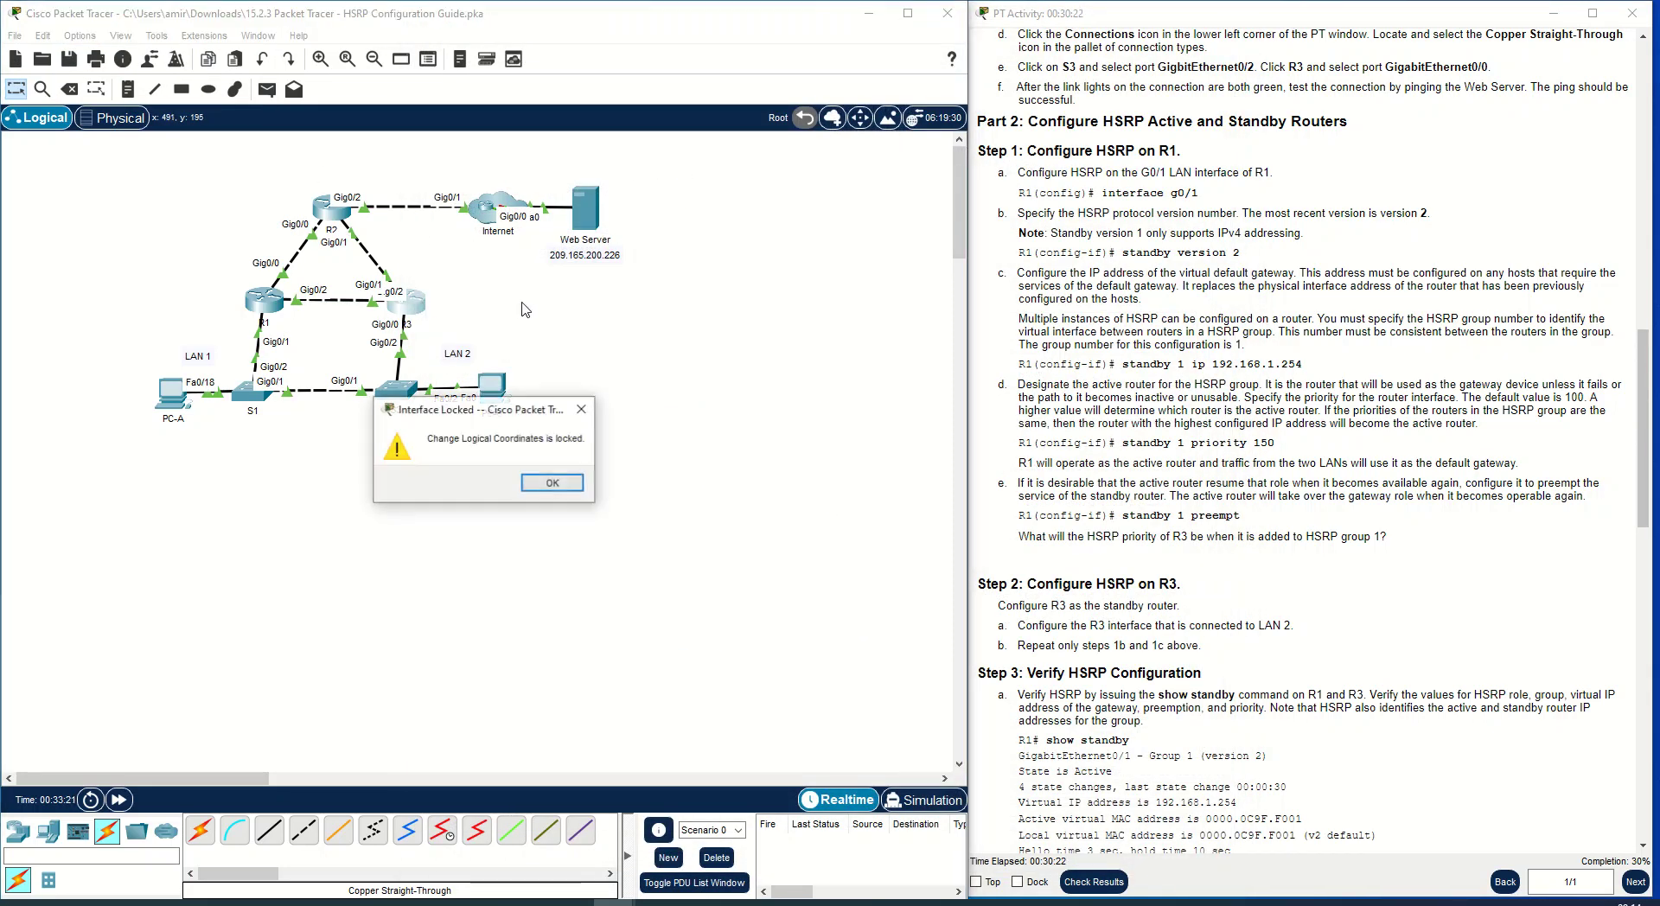
click(581, 418)
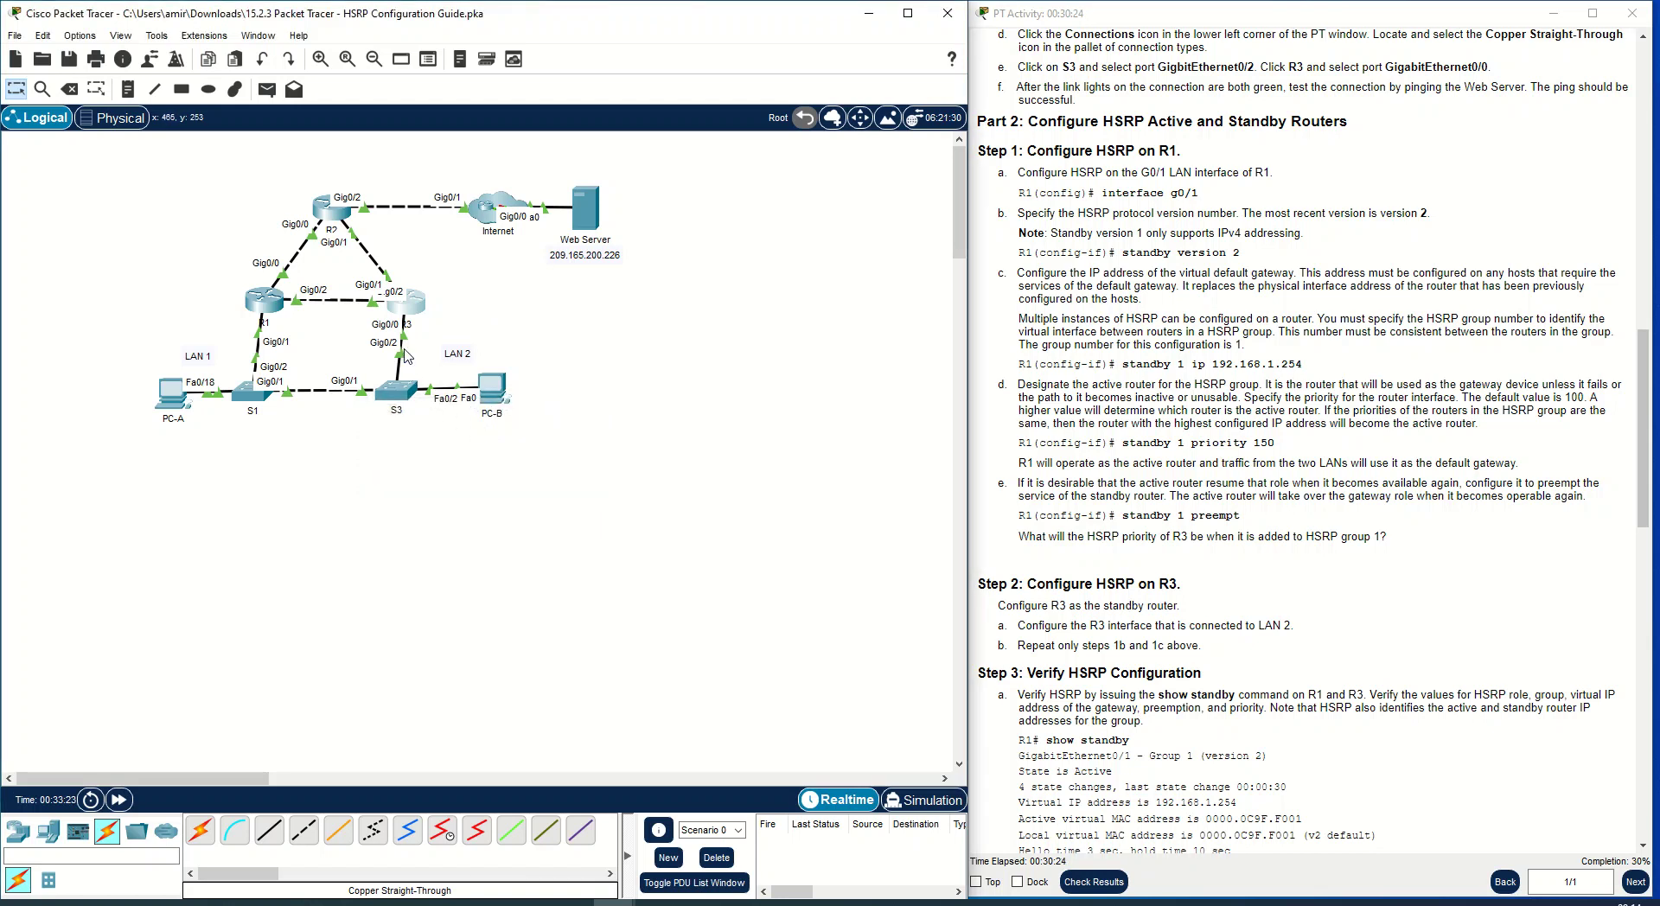
scroll(1140, 467, up, 20)
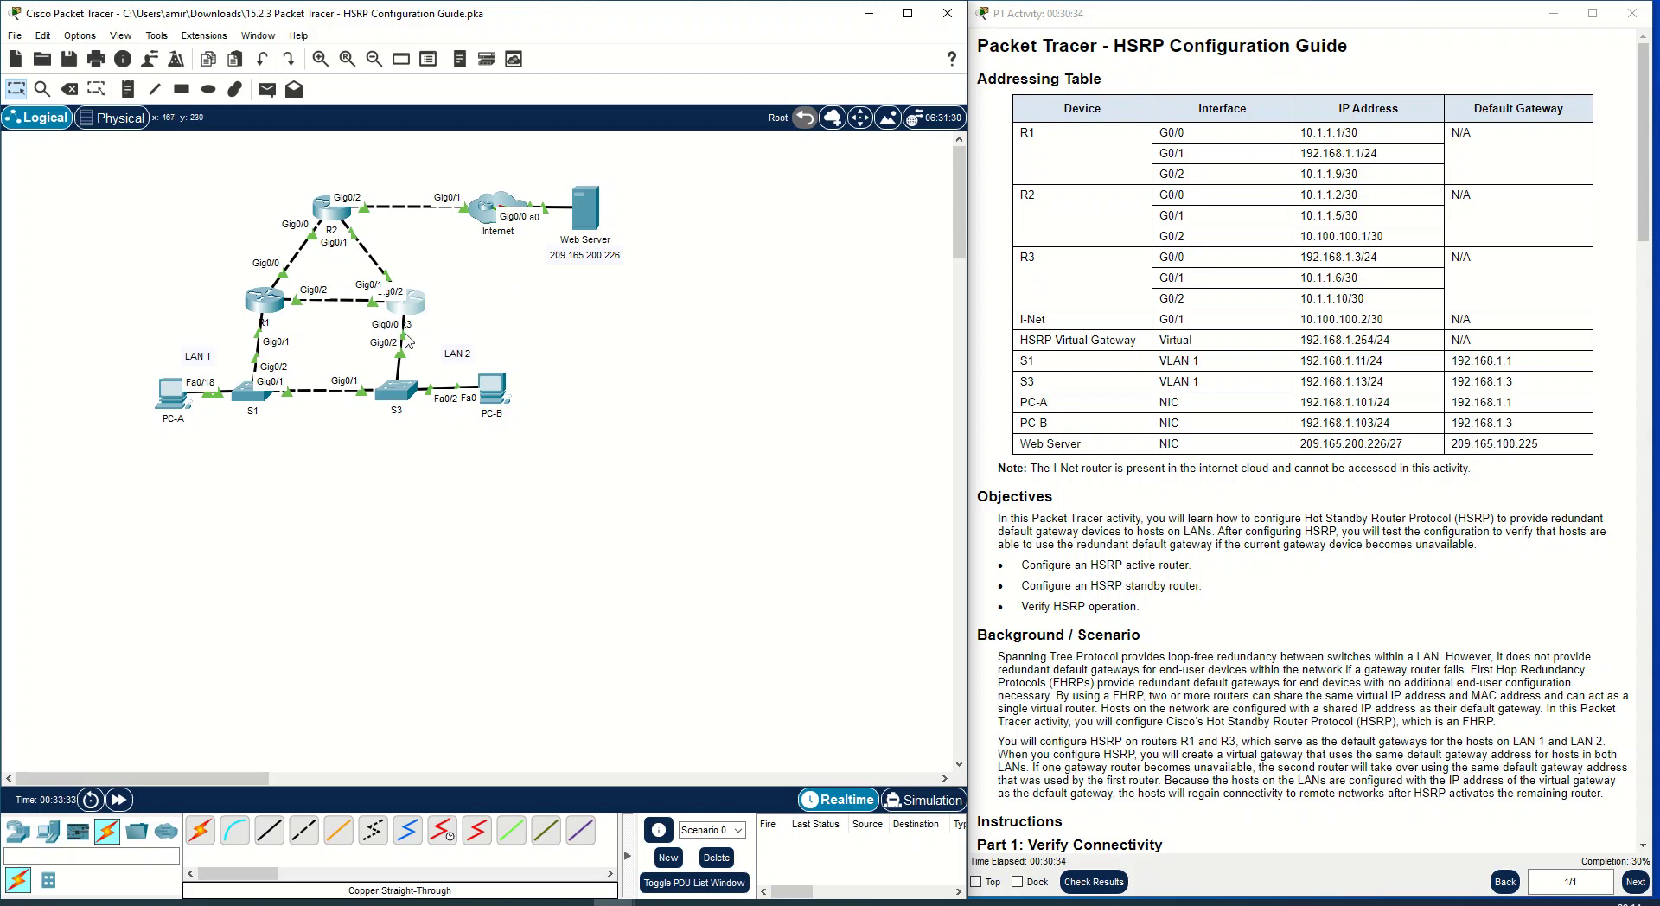
Turn off Always Show Port Labels in Logical Workspace in the preferences.
click(79, 36)
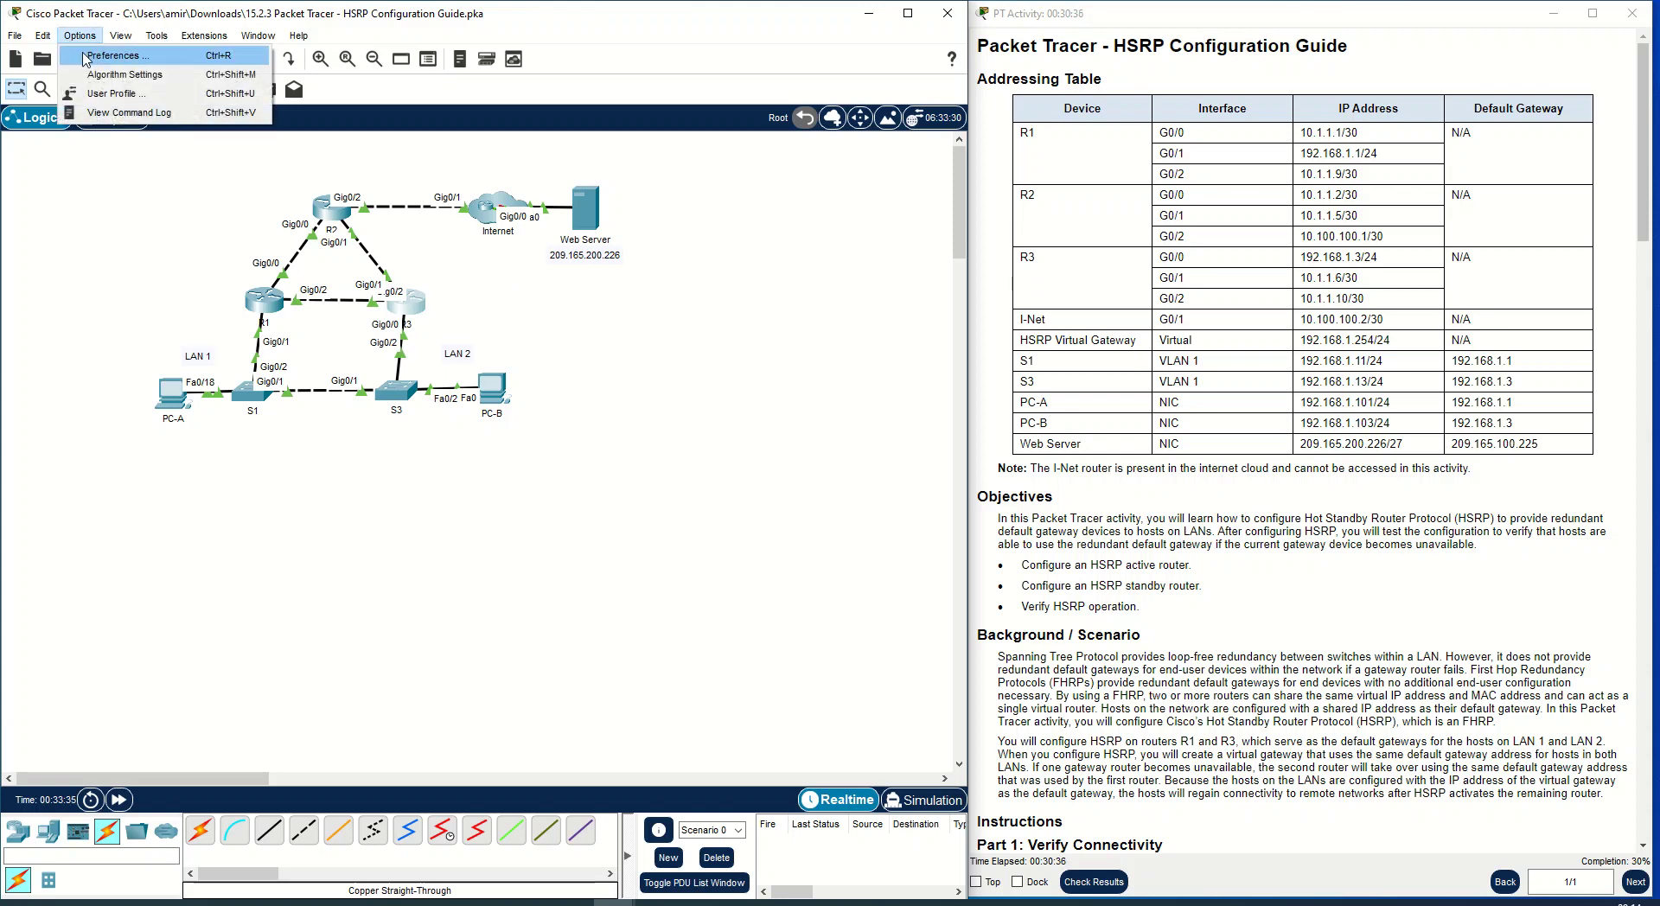
click(91, 49)
click(448, 181)
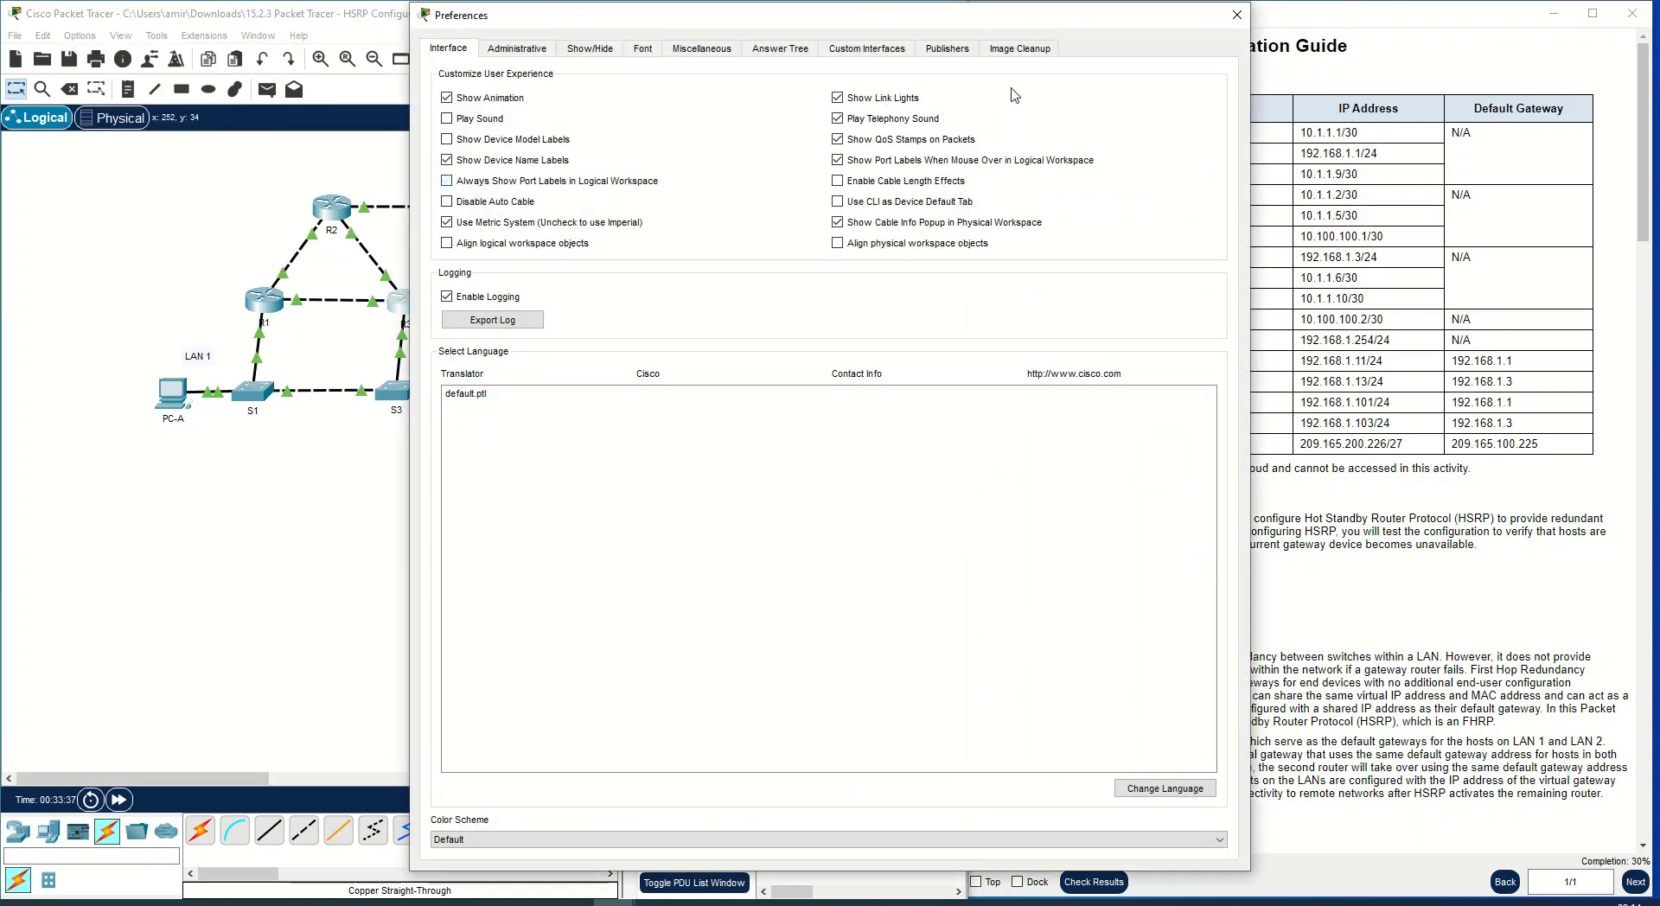
click(1239, 16)
Delete the link between R3 and S3, keeping router R3 itself.
click(69, 89)
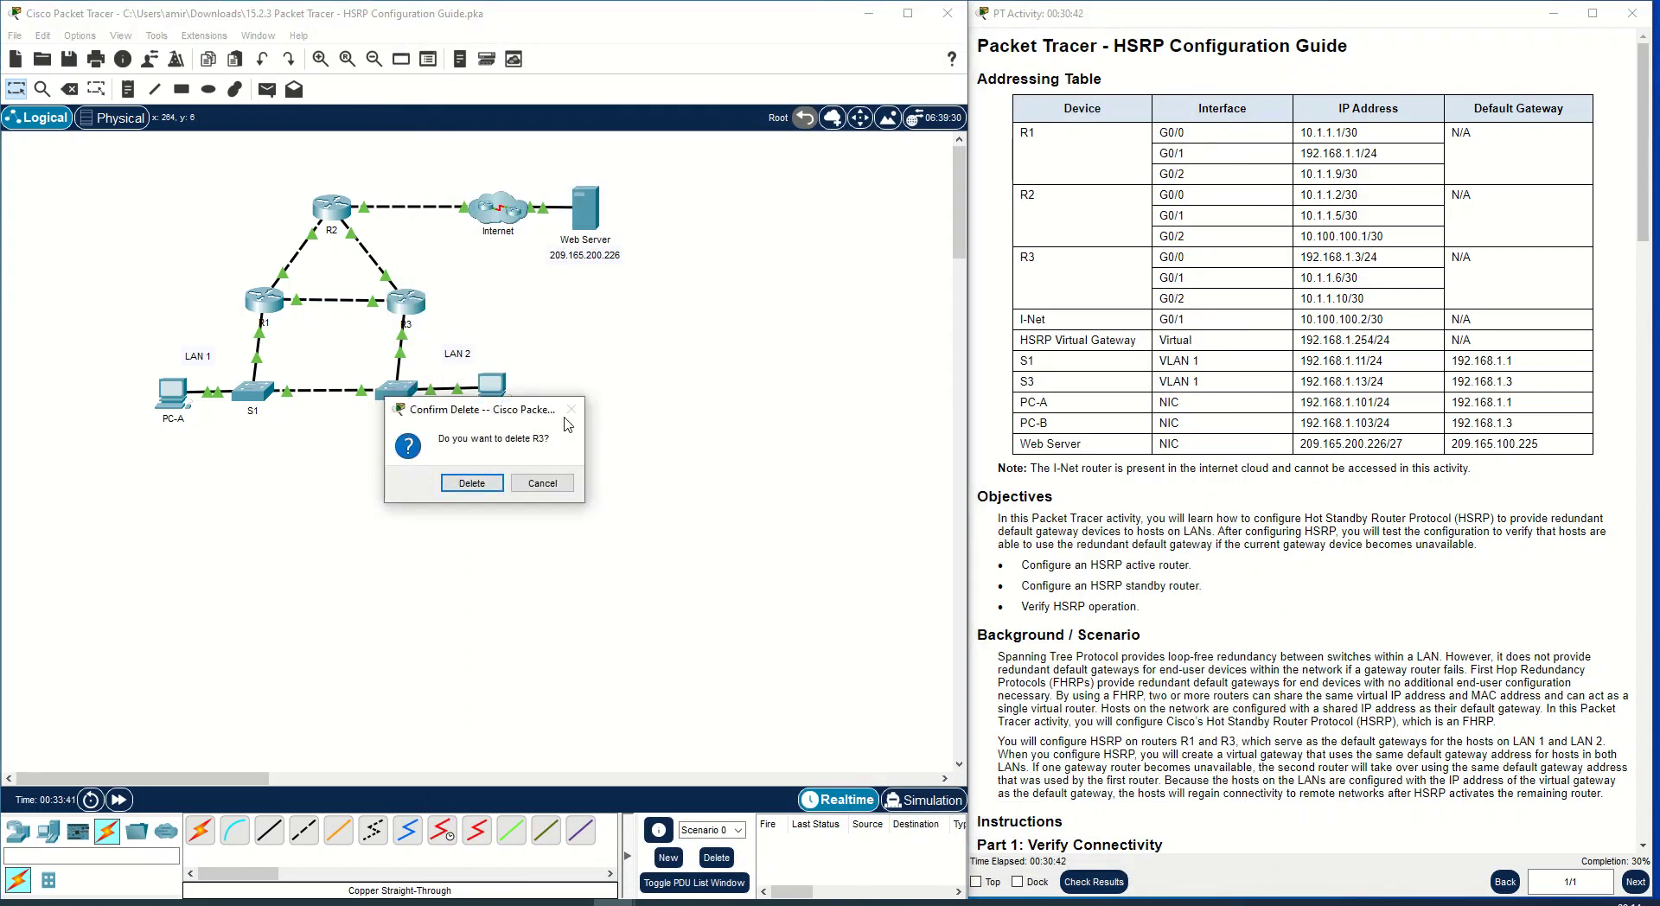
click(551, 482)
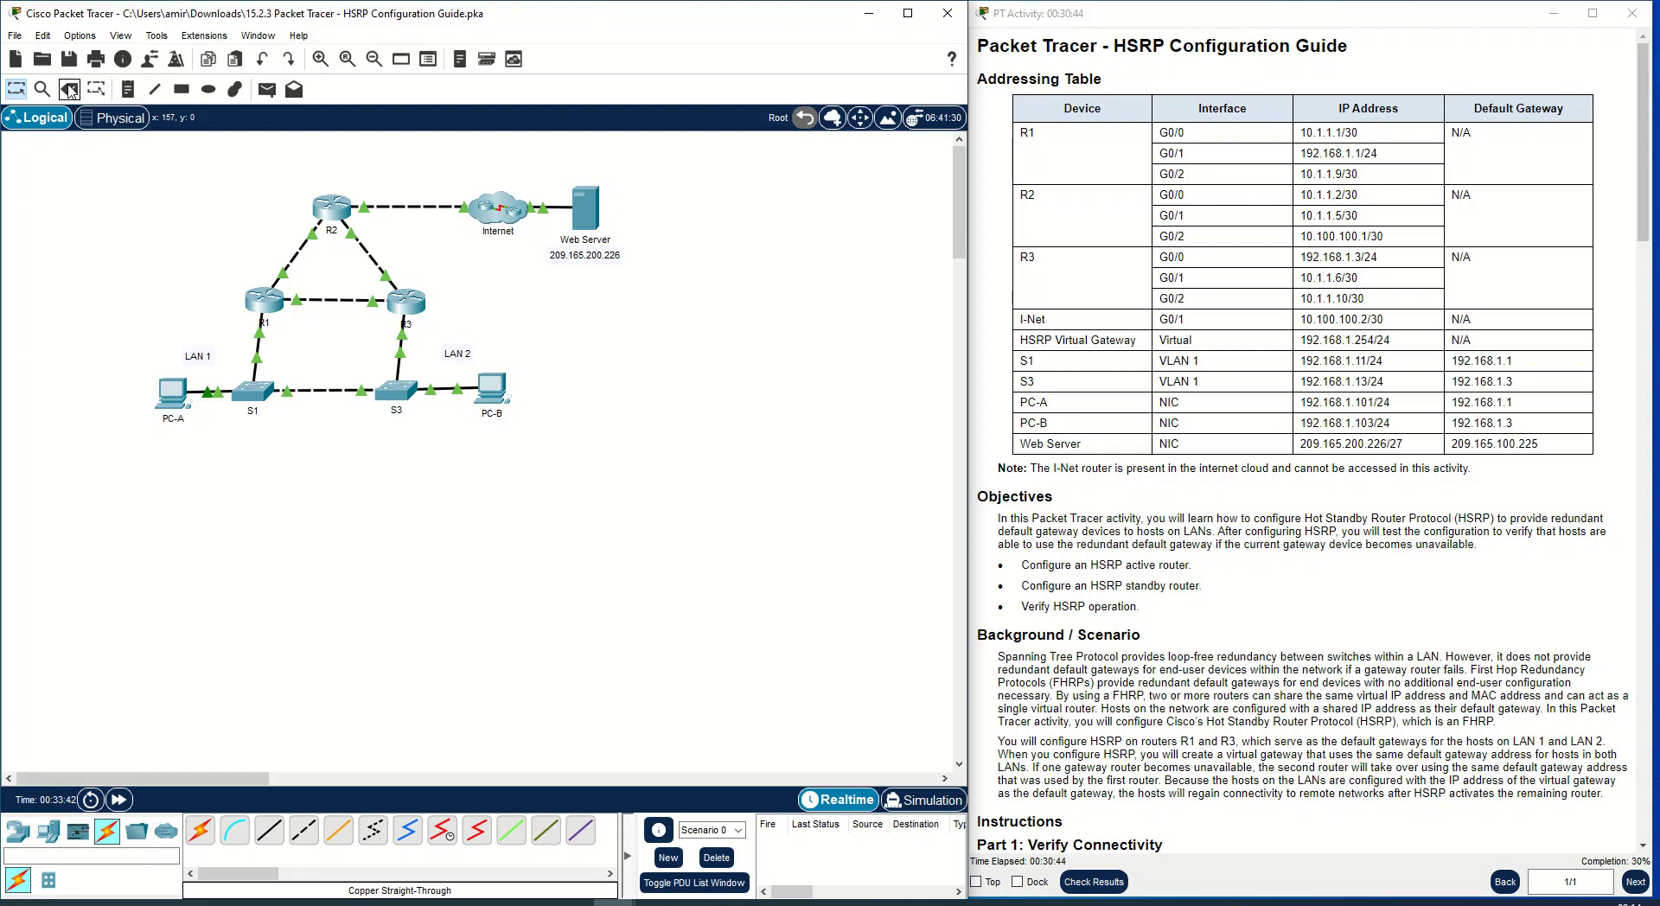
click(401, 348)
key(Escape)
Reconnect S3 GigabitEthernet0/2 to R3 GigabitEthernet0/0 with a Copper Straight-Through cable, and fast-forward time to bring the link up.
click(269, 830)
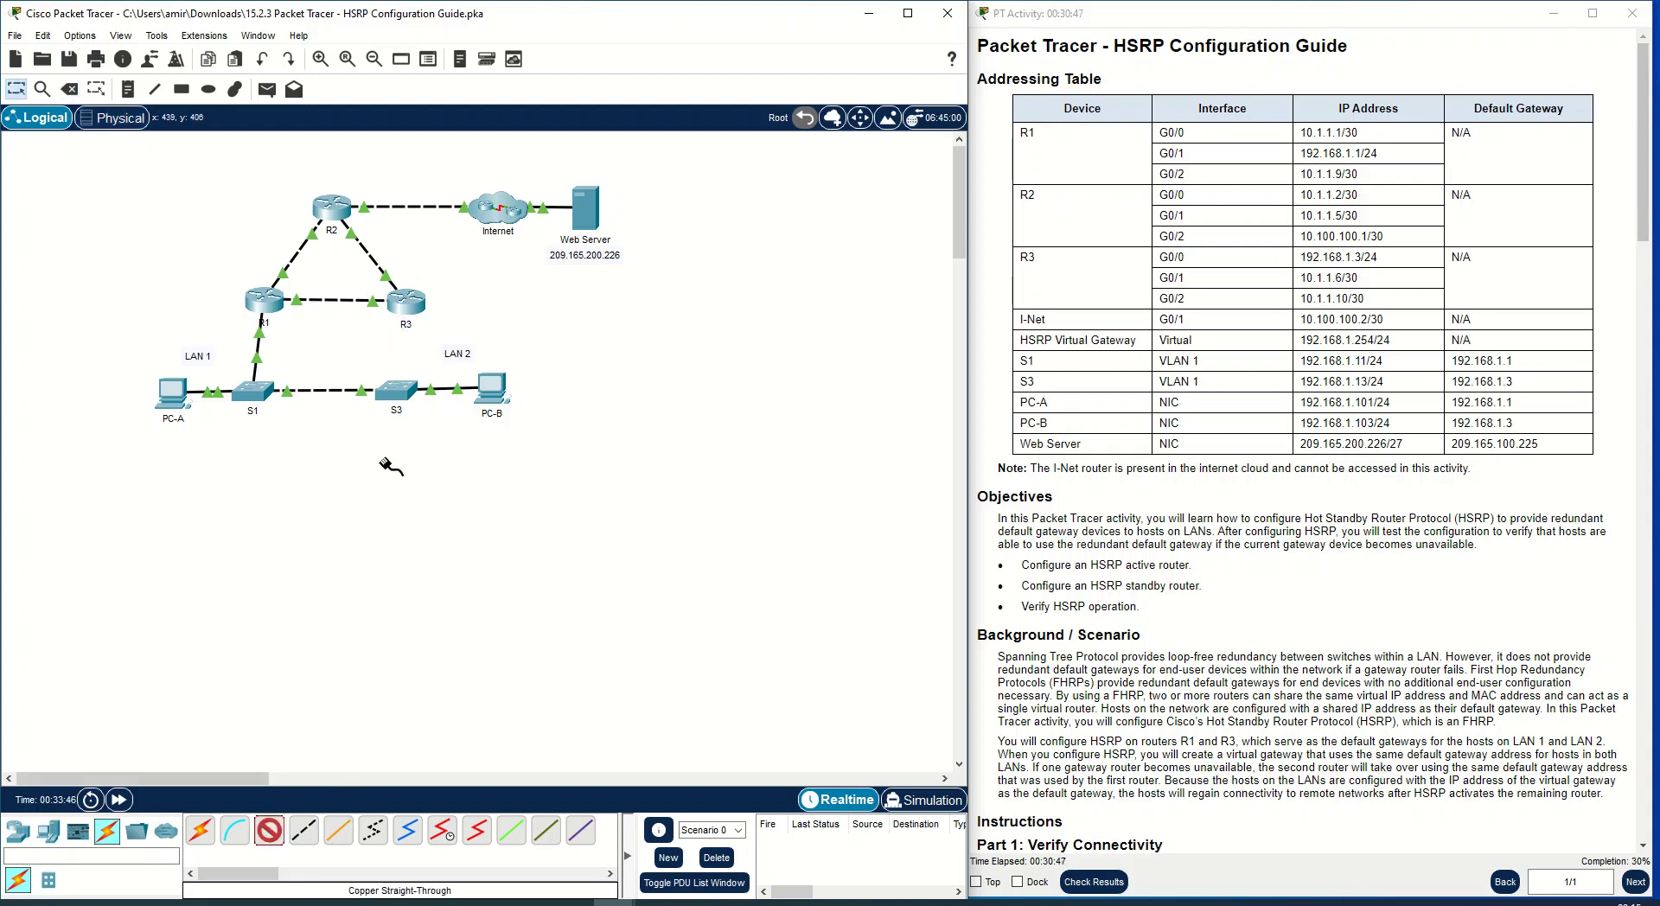
click(402, 393)
click(432, 861)
click(404, 310)
click(467, 352)
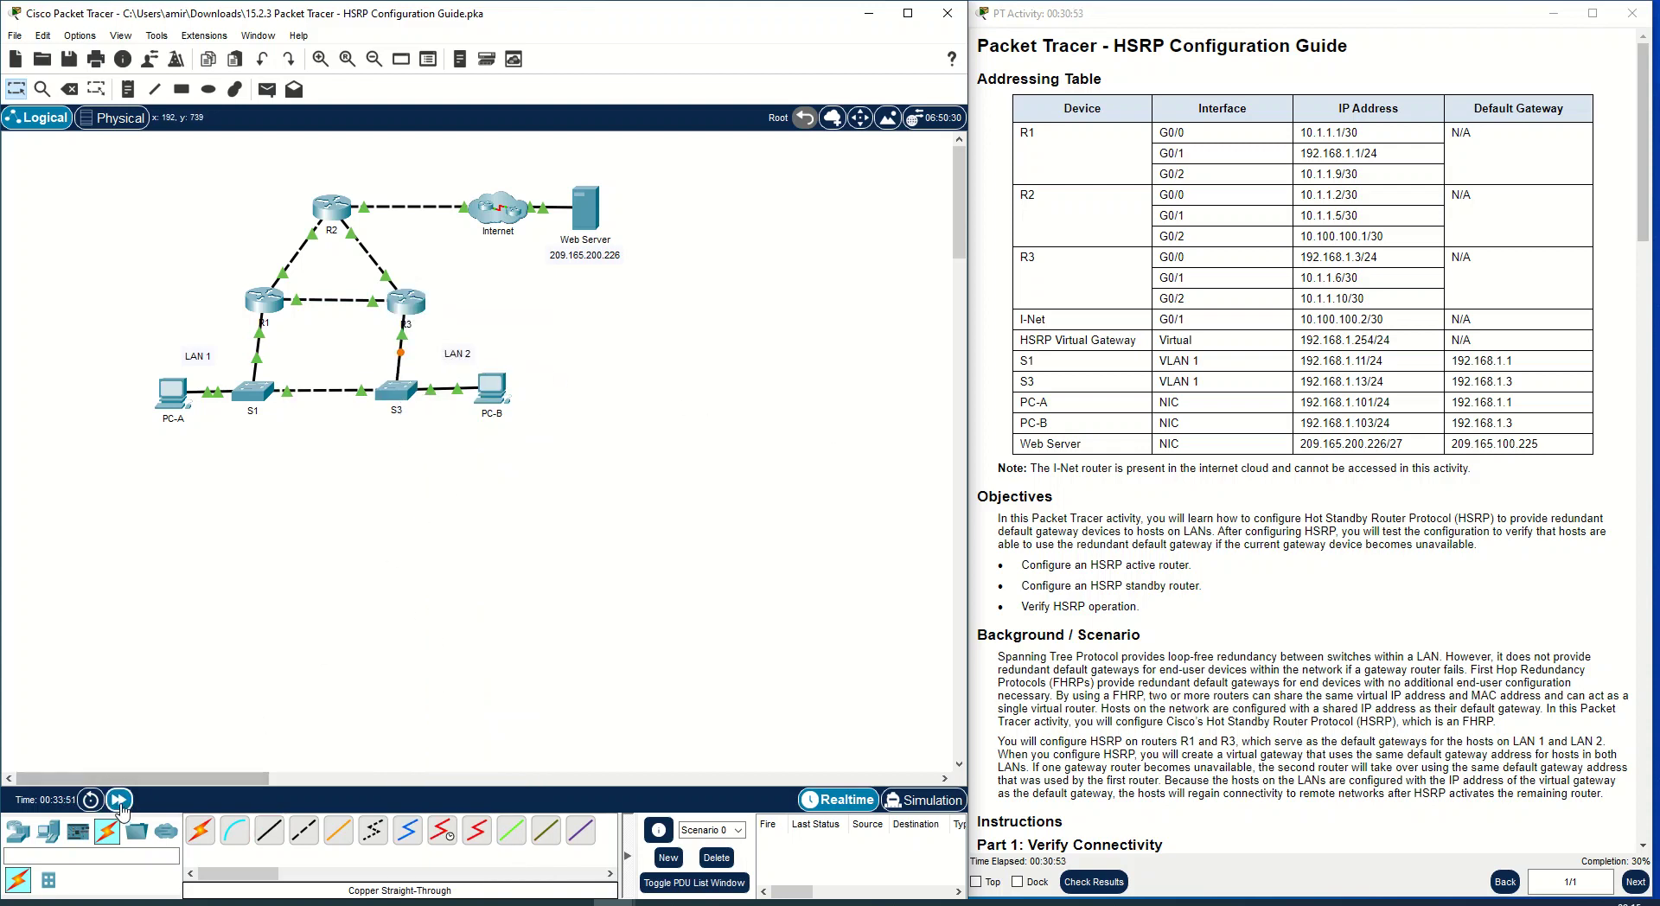
click(119, 798)
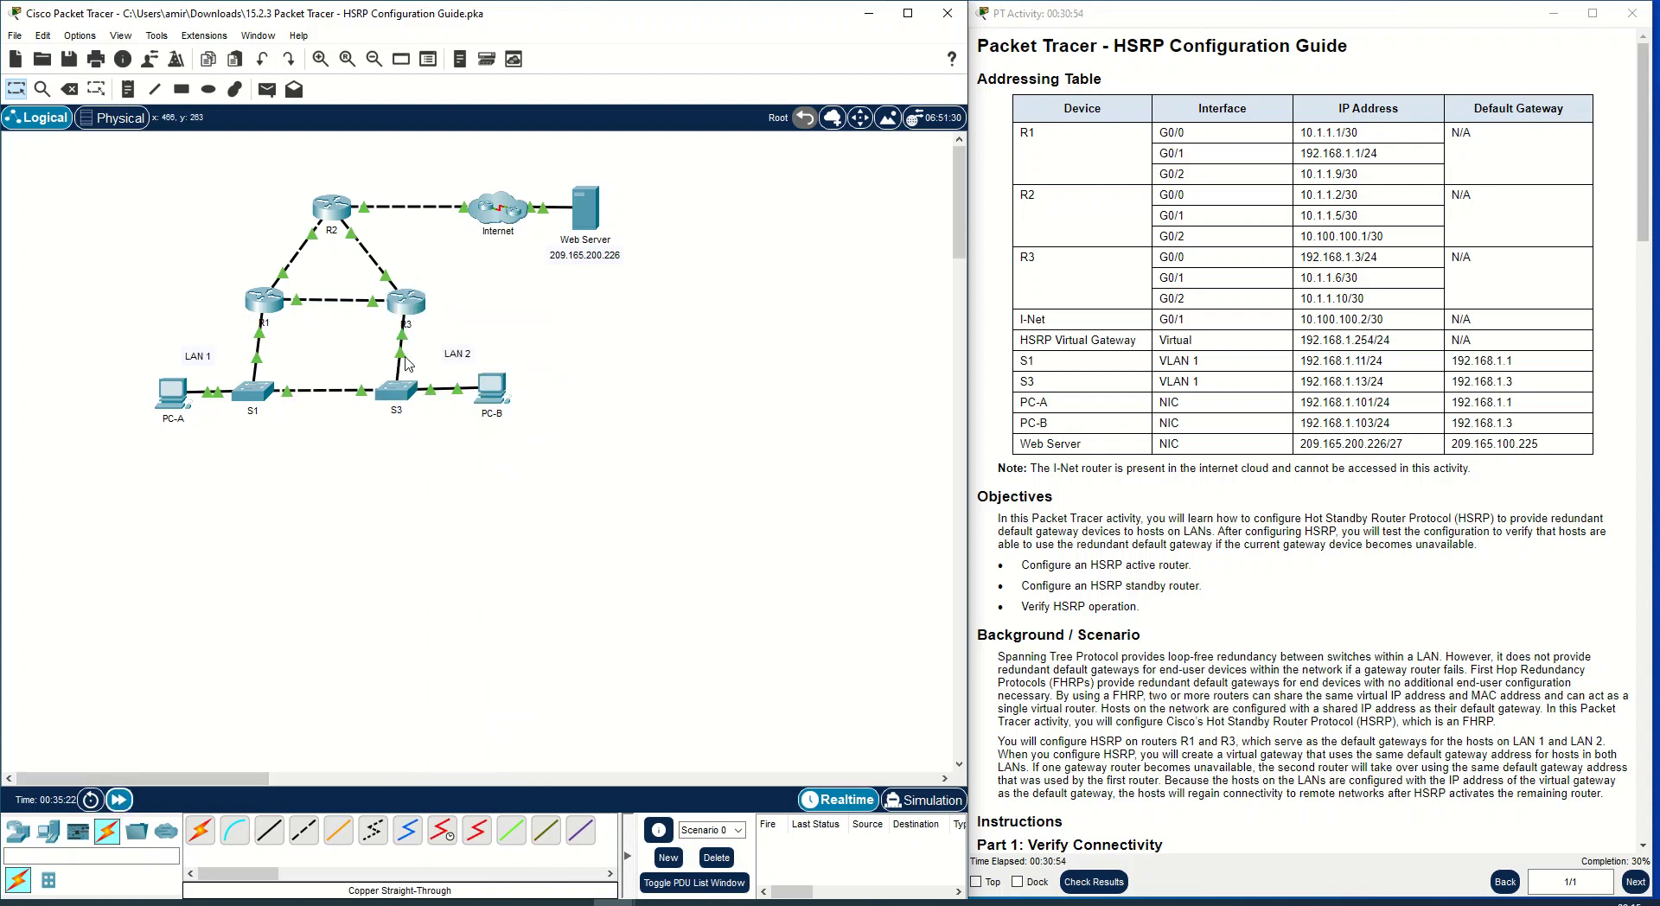
Return to R3's CLI and enter interface configuration for g0/0.
click(414, 293)
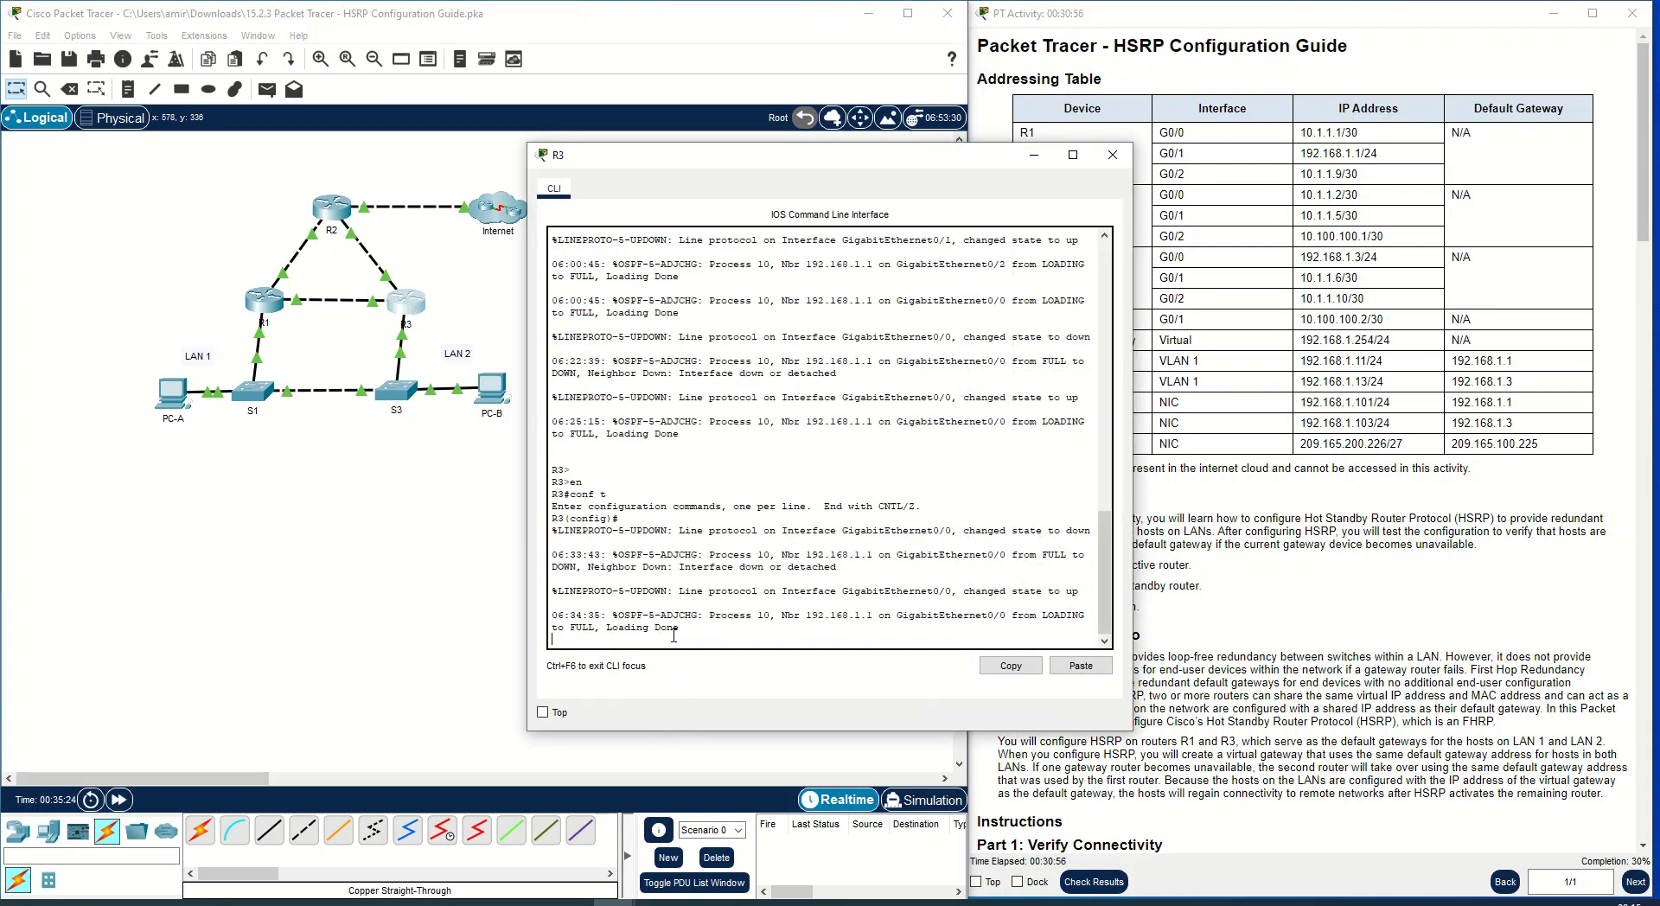
key(Return)
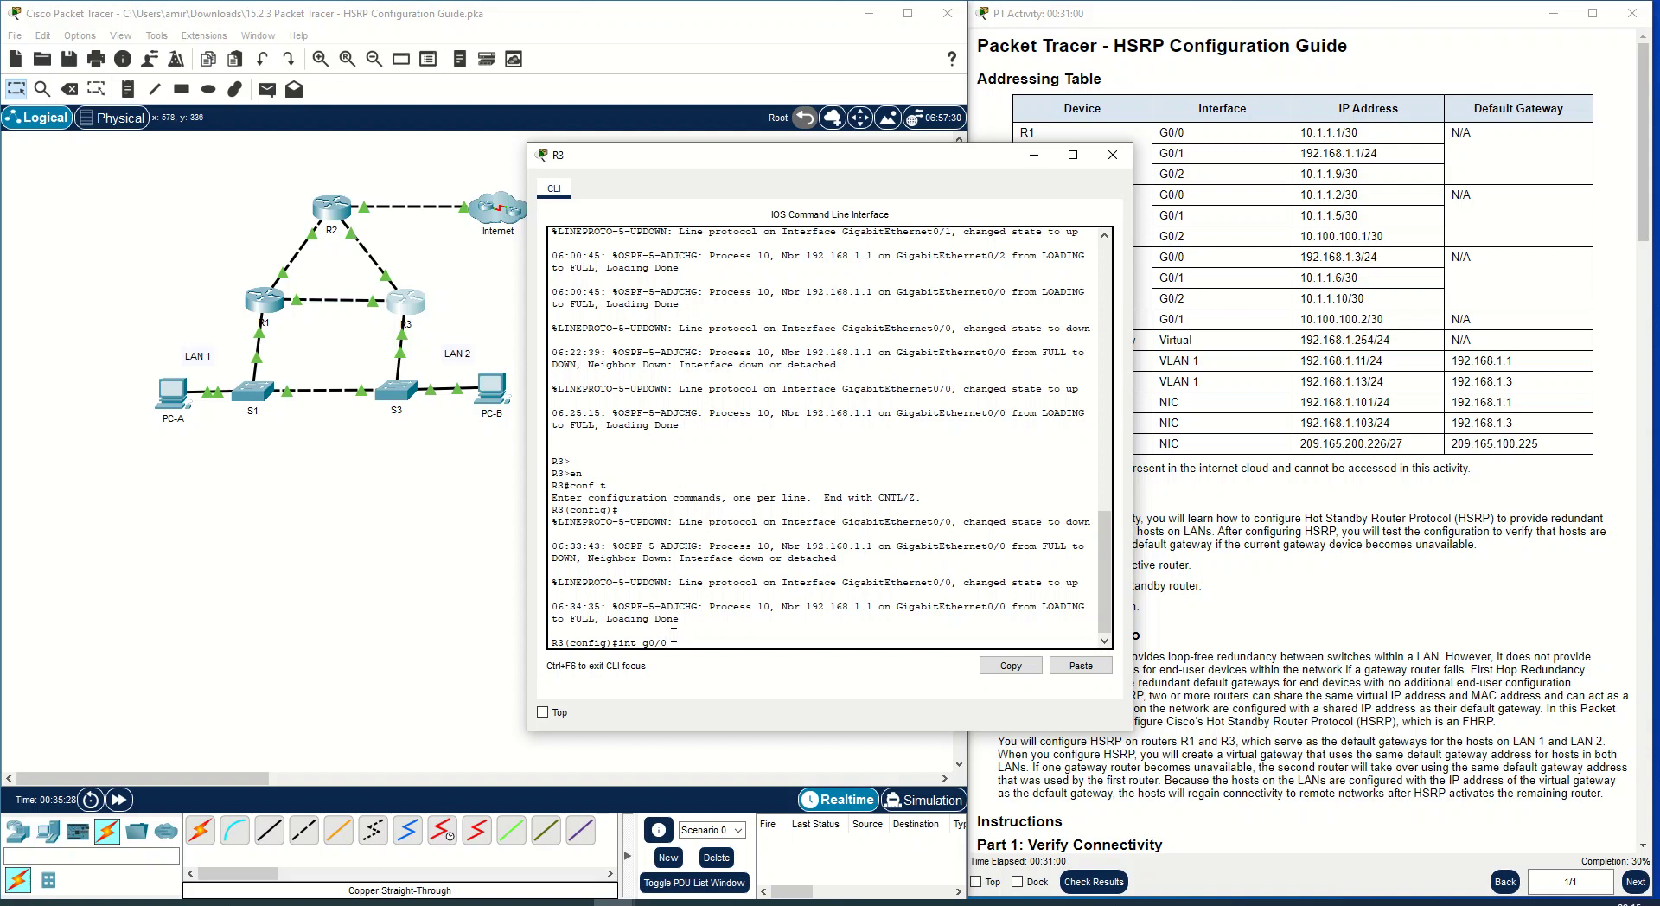
text(int g0/0)
key(Return)
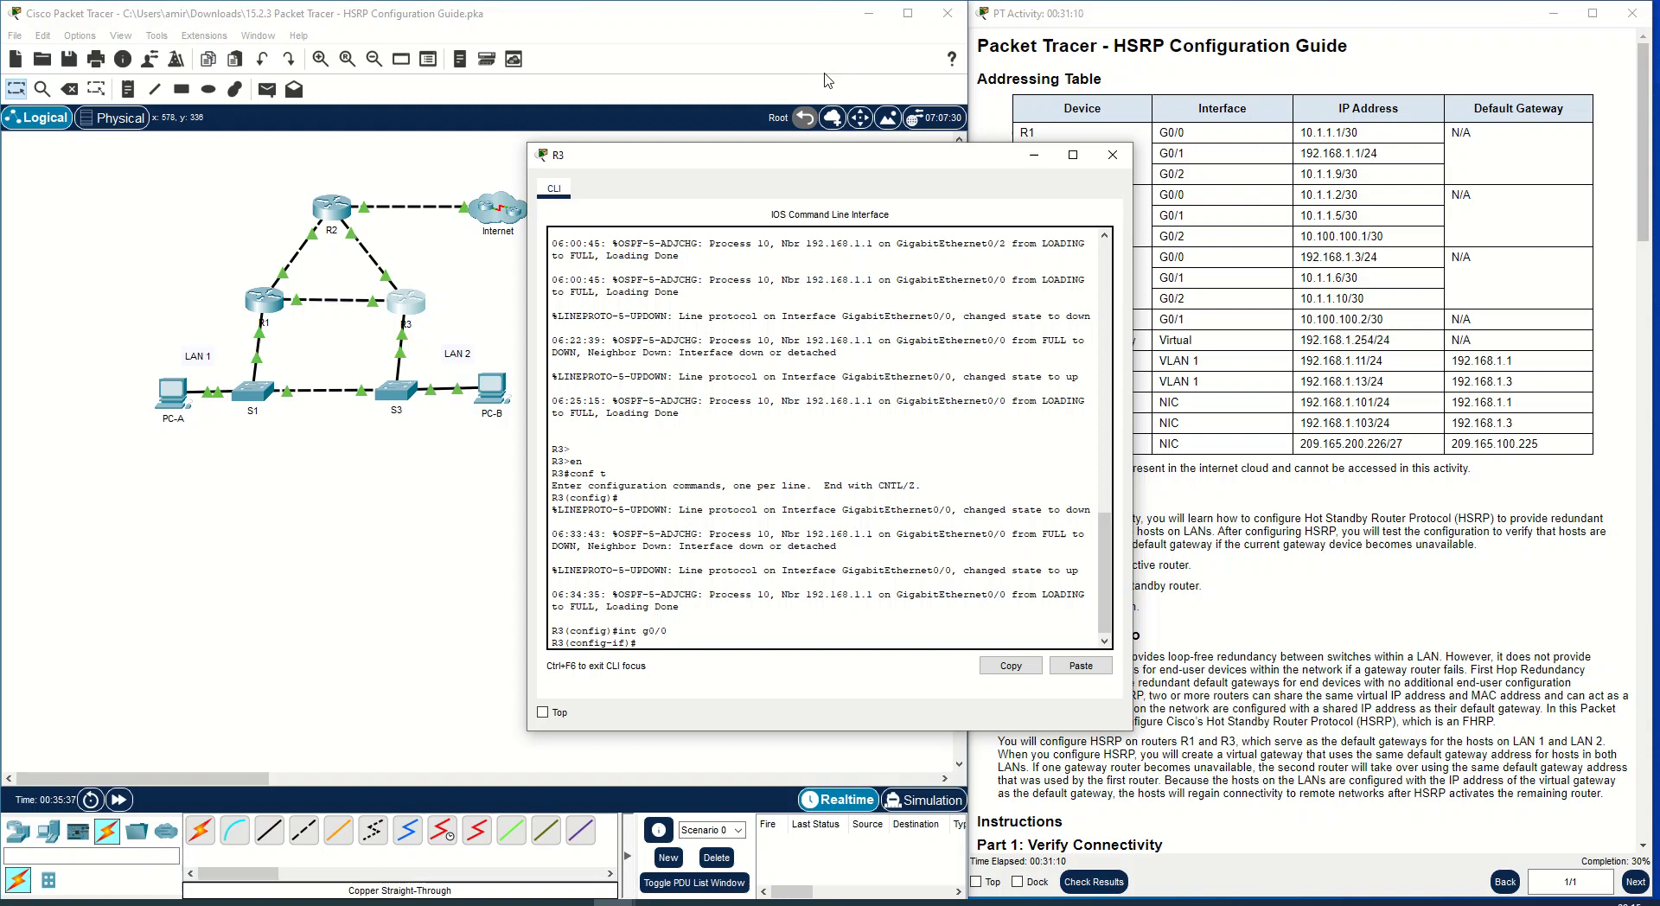
Copy the standby version 2 command from instruction step 1b and run it on R3's g0/0 interface.
drag(890, 154, 632, 114)
scroll(1374, 585, down, 3)
scroll(1374, 585, down, 2)
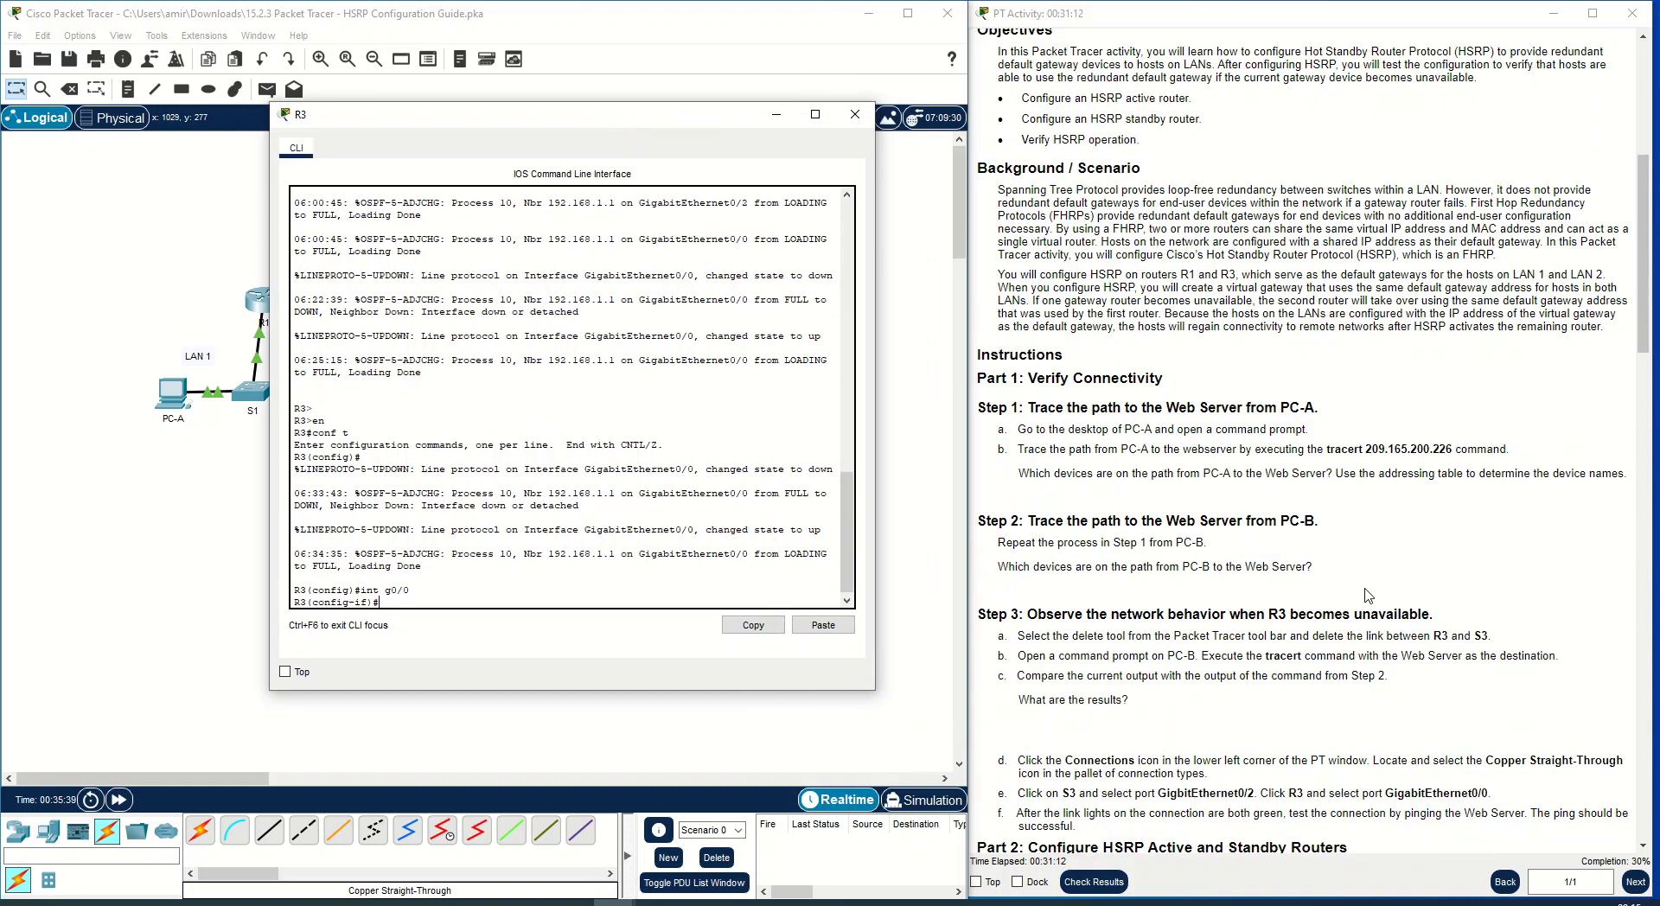
scroll(1413, 619, down, 3)
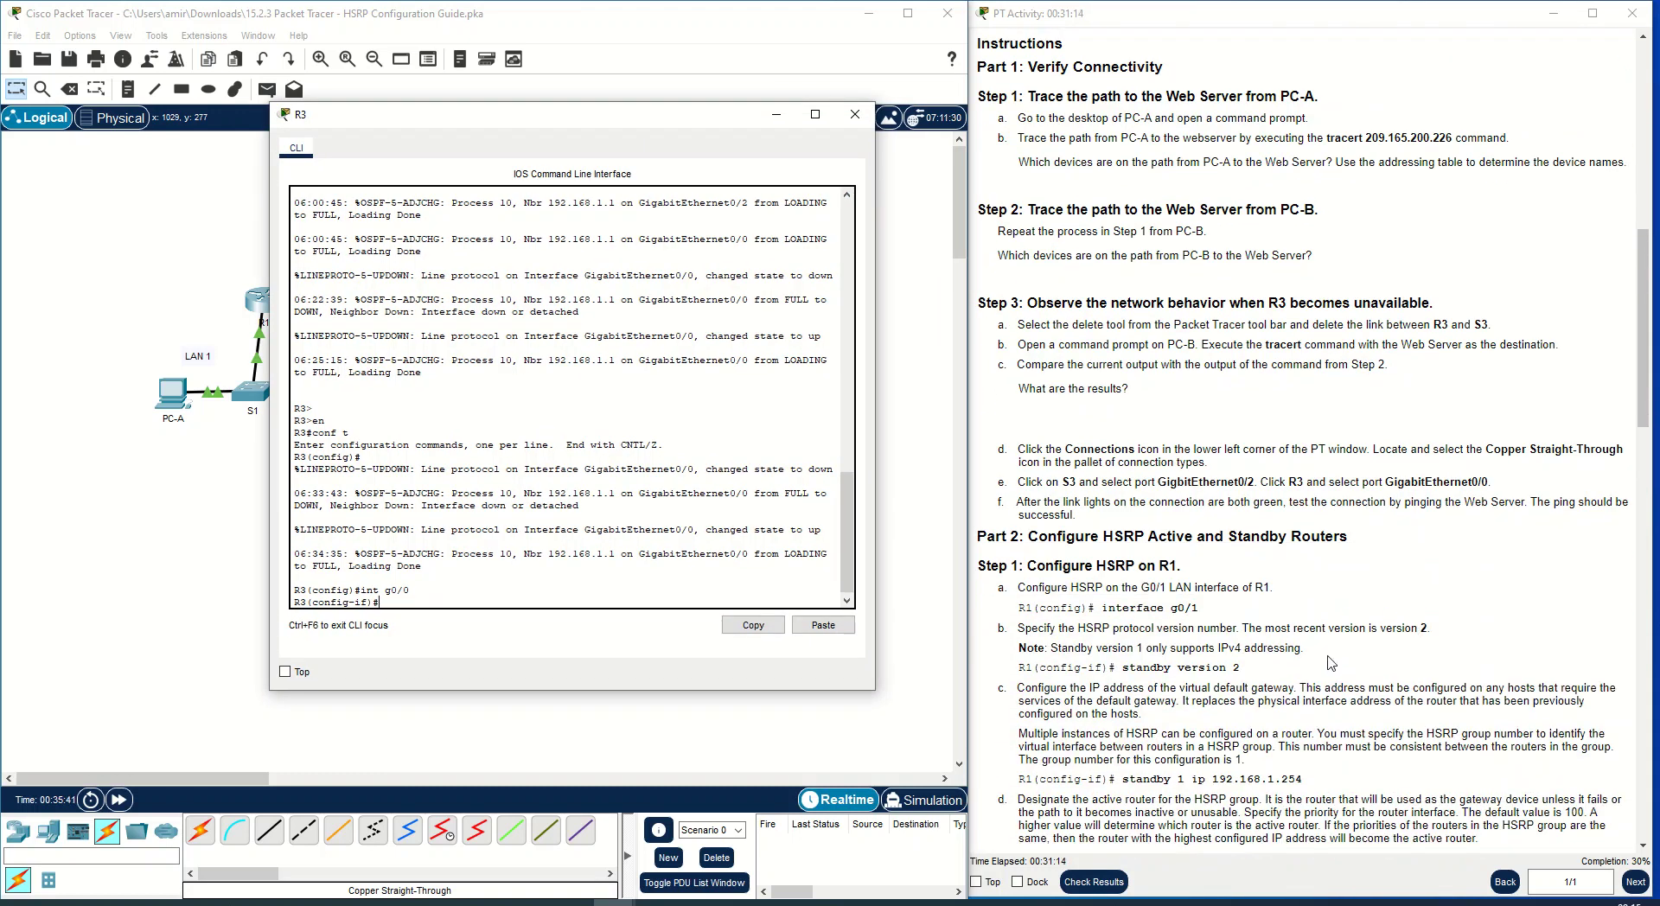
drag(1245, 668, 1118, 663)
key(ctrl+c)
right_click(1143, 669)
click(1152, 685)
right_click(503, 591)
click(539, 622)
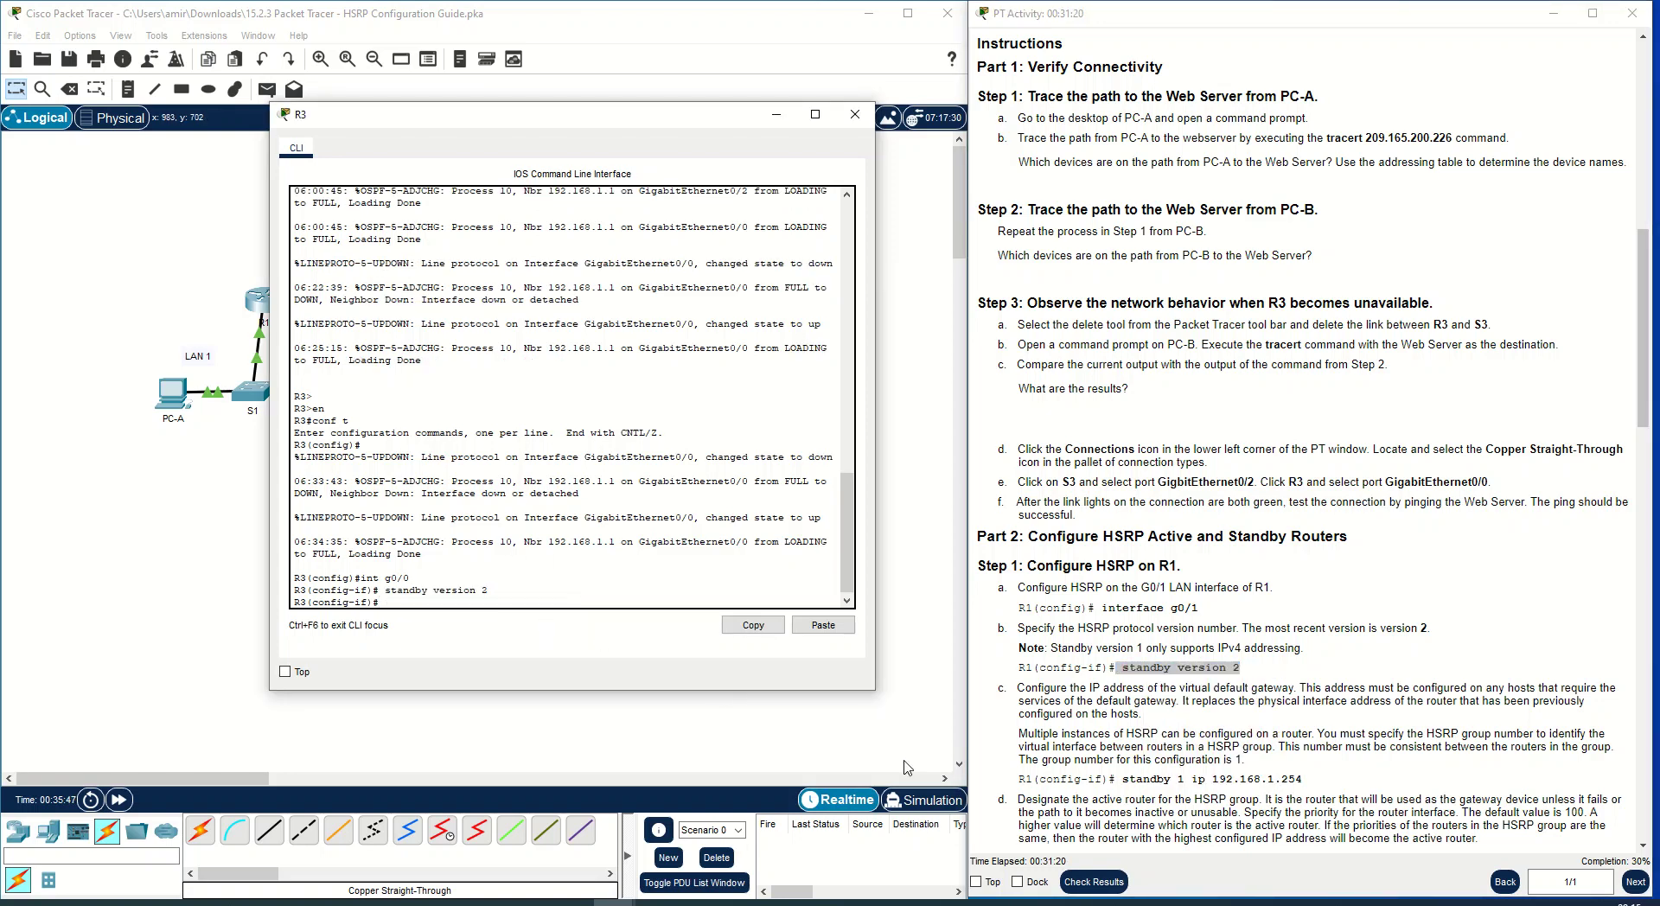
Copy the standby 1 ip 192.168.1.254 command from instruction step 1c and run it on R3's g0/0 interface.
drag(1360, 782, 1123, 781)
right_click(1147, 777)
click(1185, 789)
right_click(386, 621)
click(425, 641)
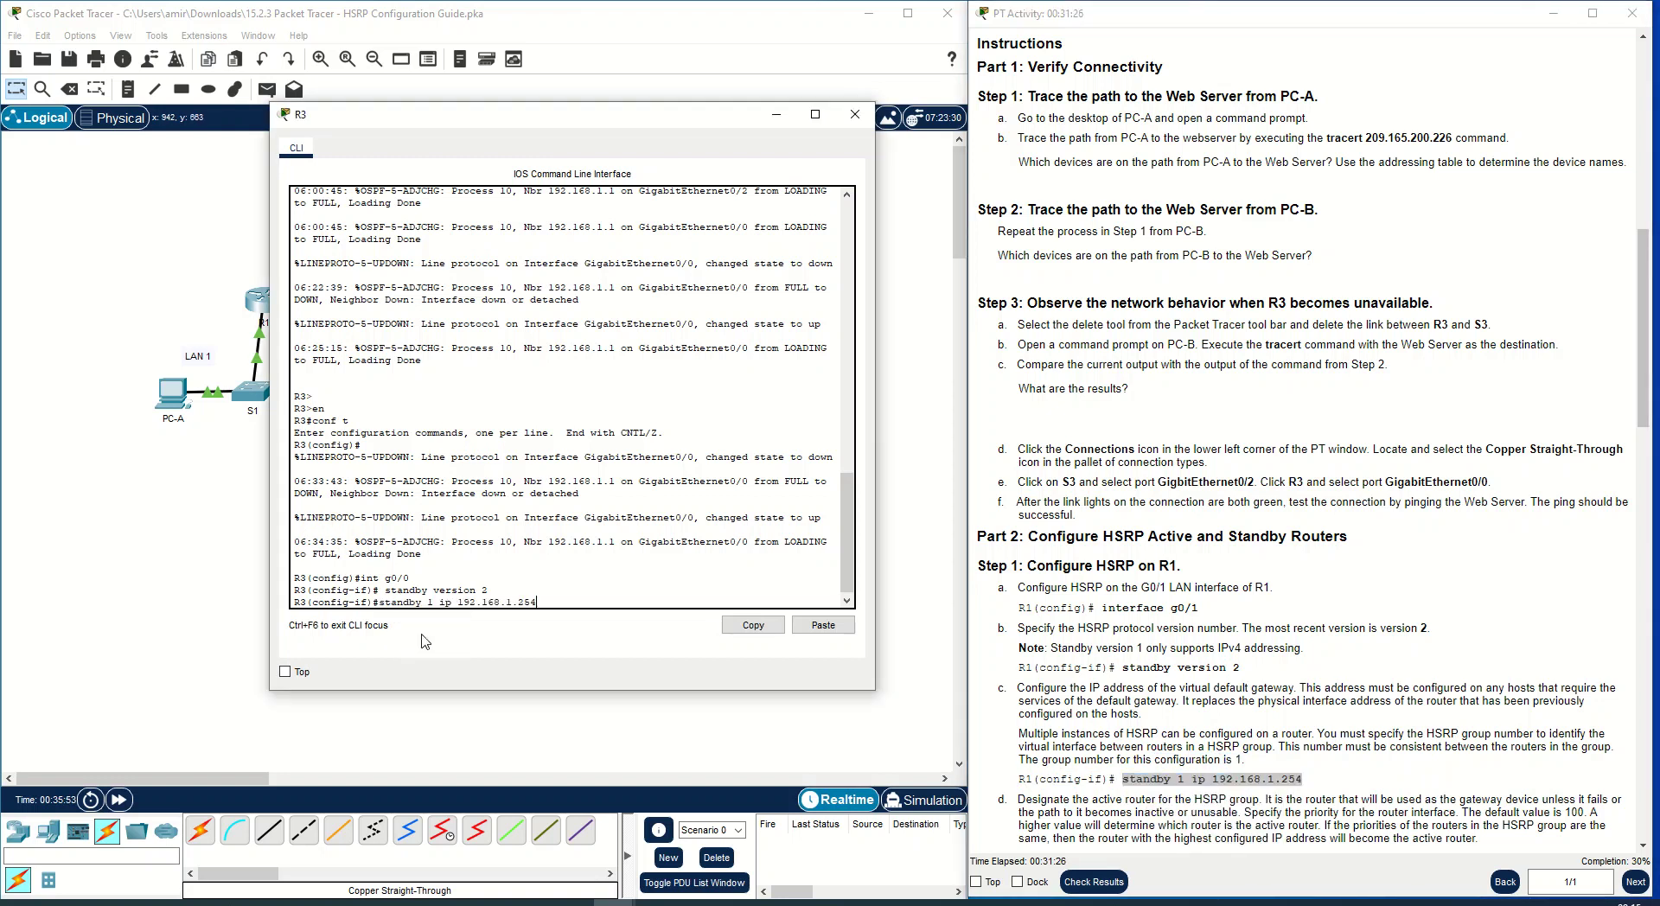
key(Return)
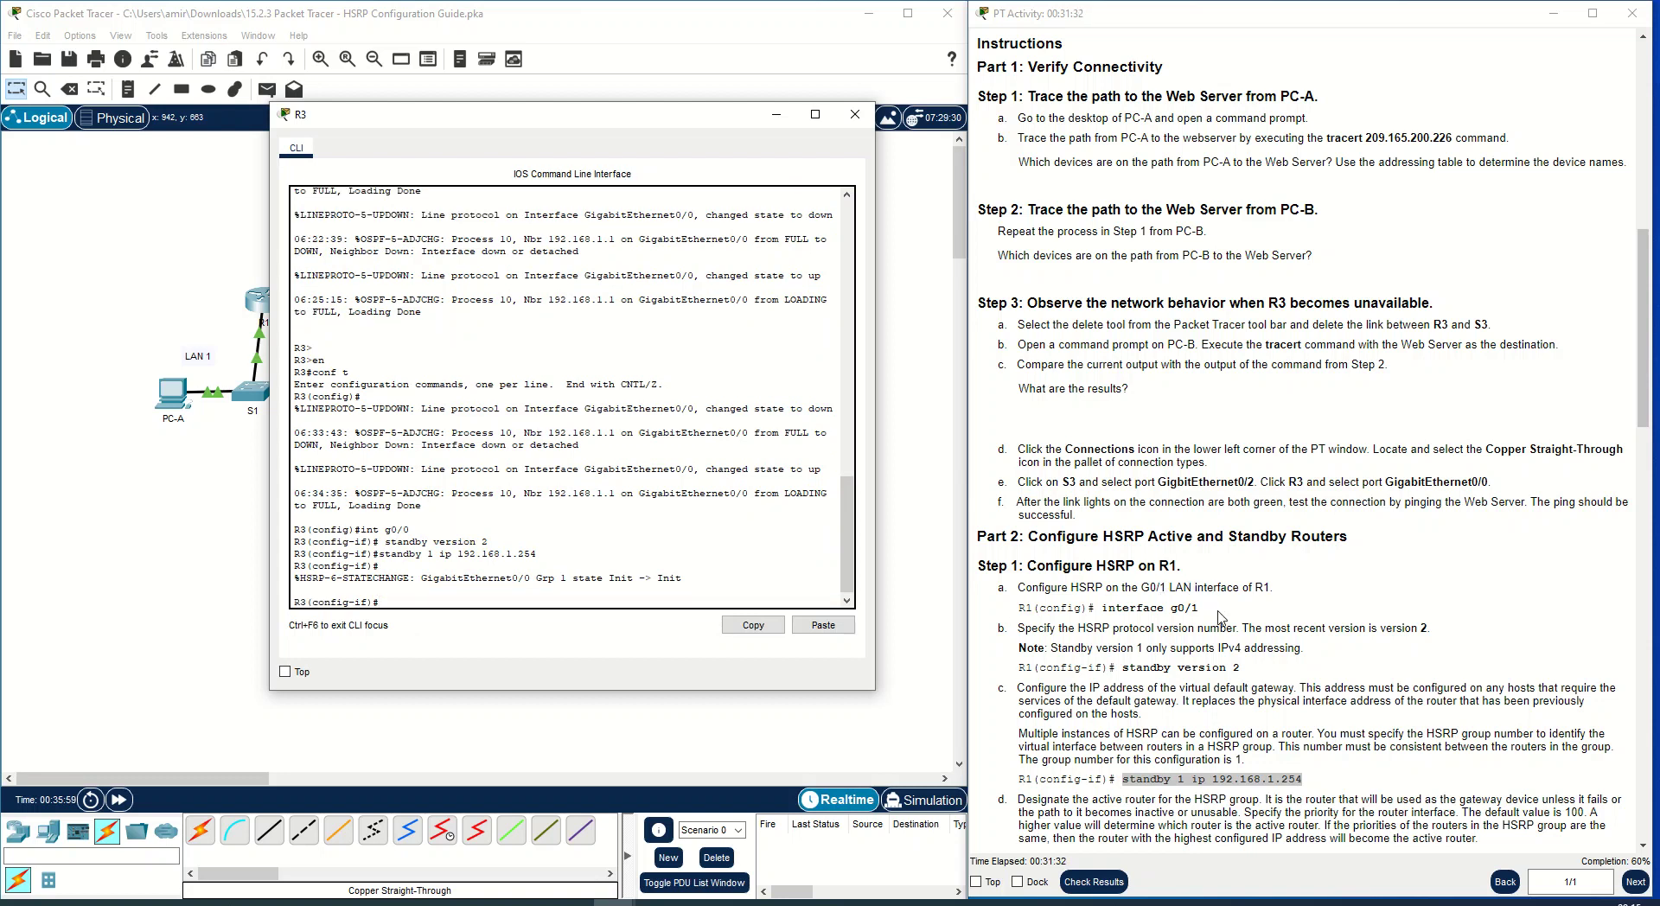
Review the Step 3 verification instructions, open R1's CLI, and leave configuration mode with end.
scroll(1218, 611, down, 5)
scroll(1220, 612, down, 3)
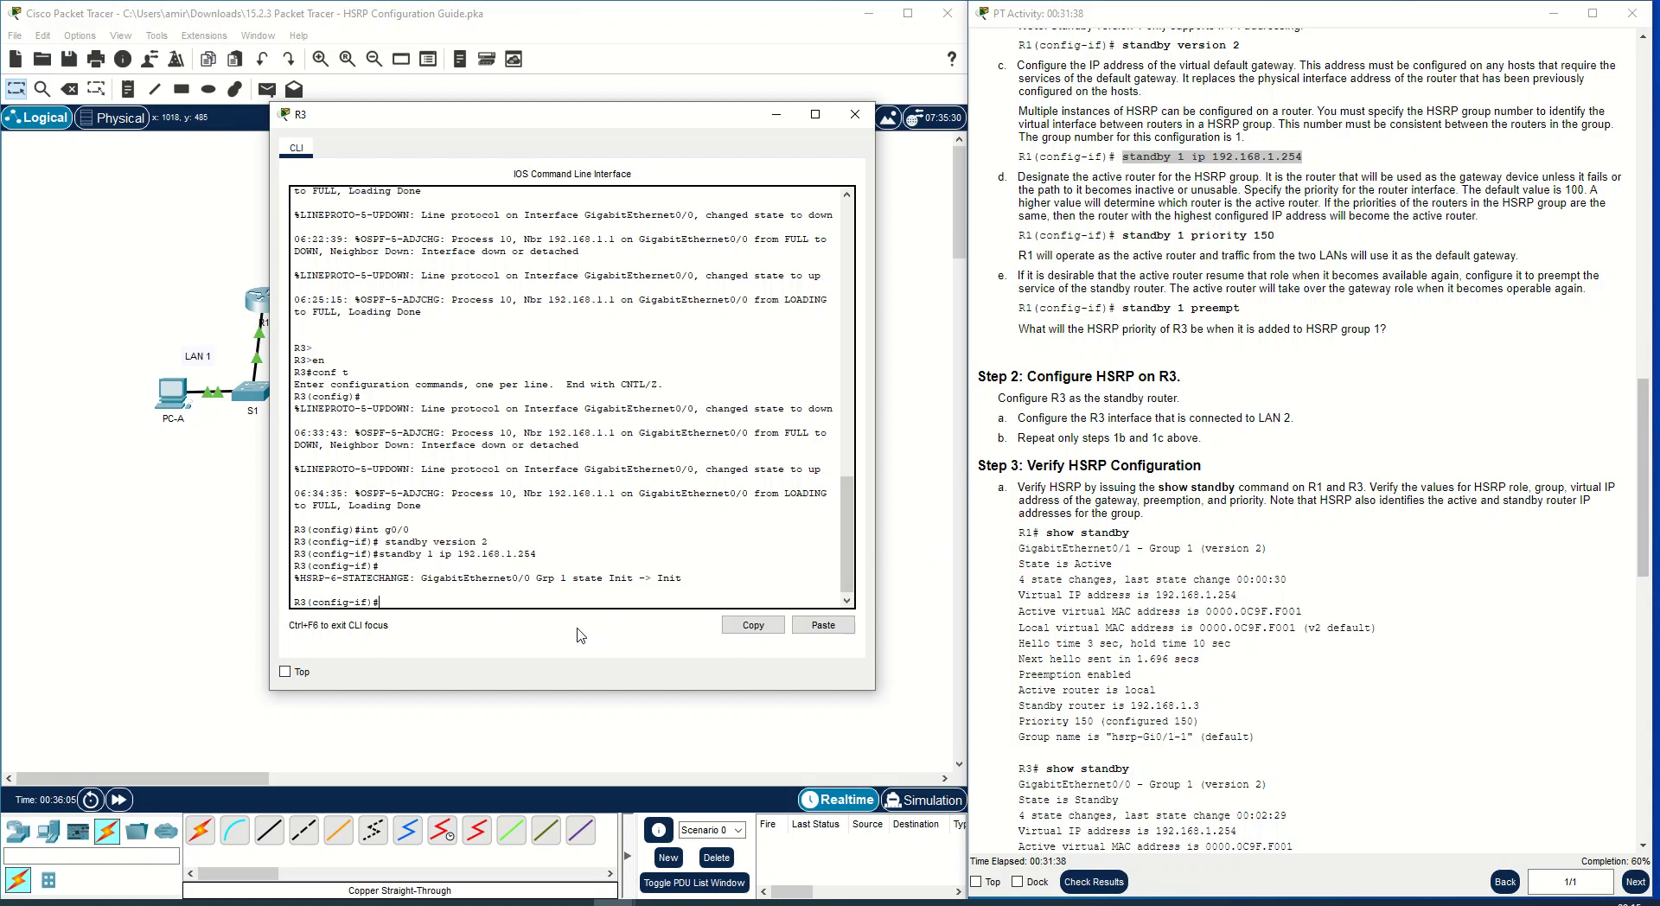
click(249, 302)
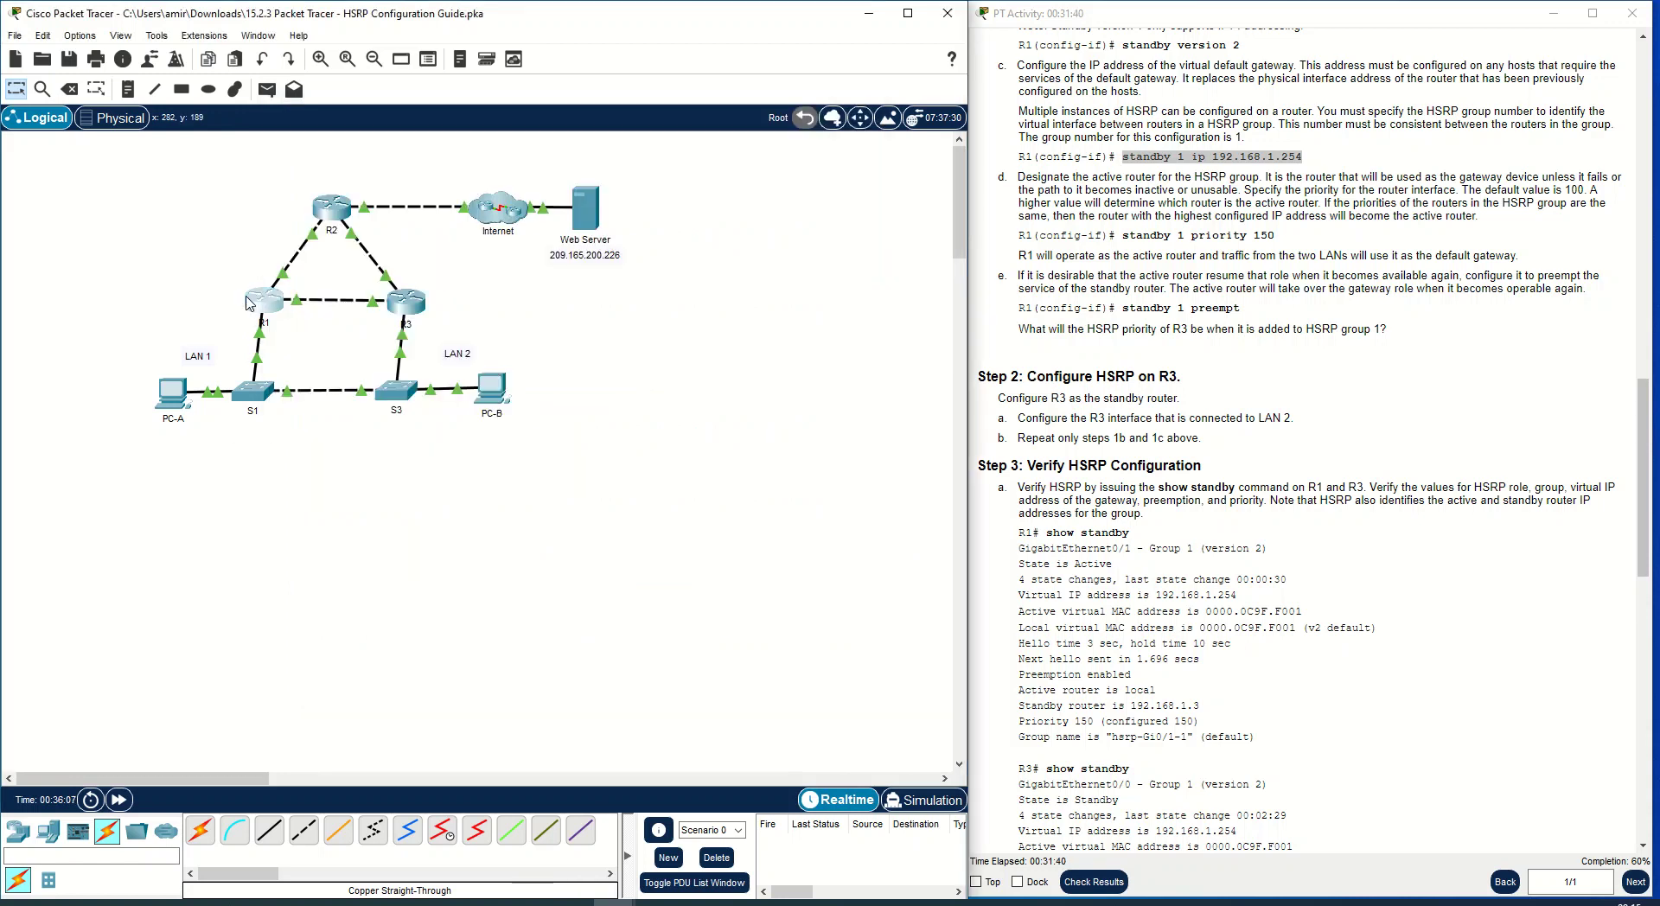
click(249, 302)
key(Return)
key(Return)
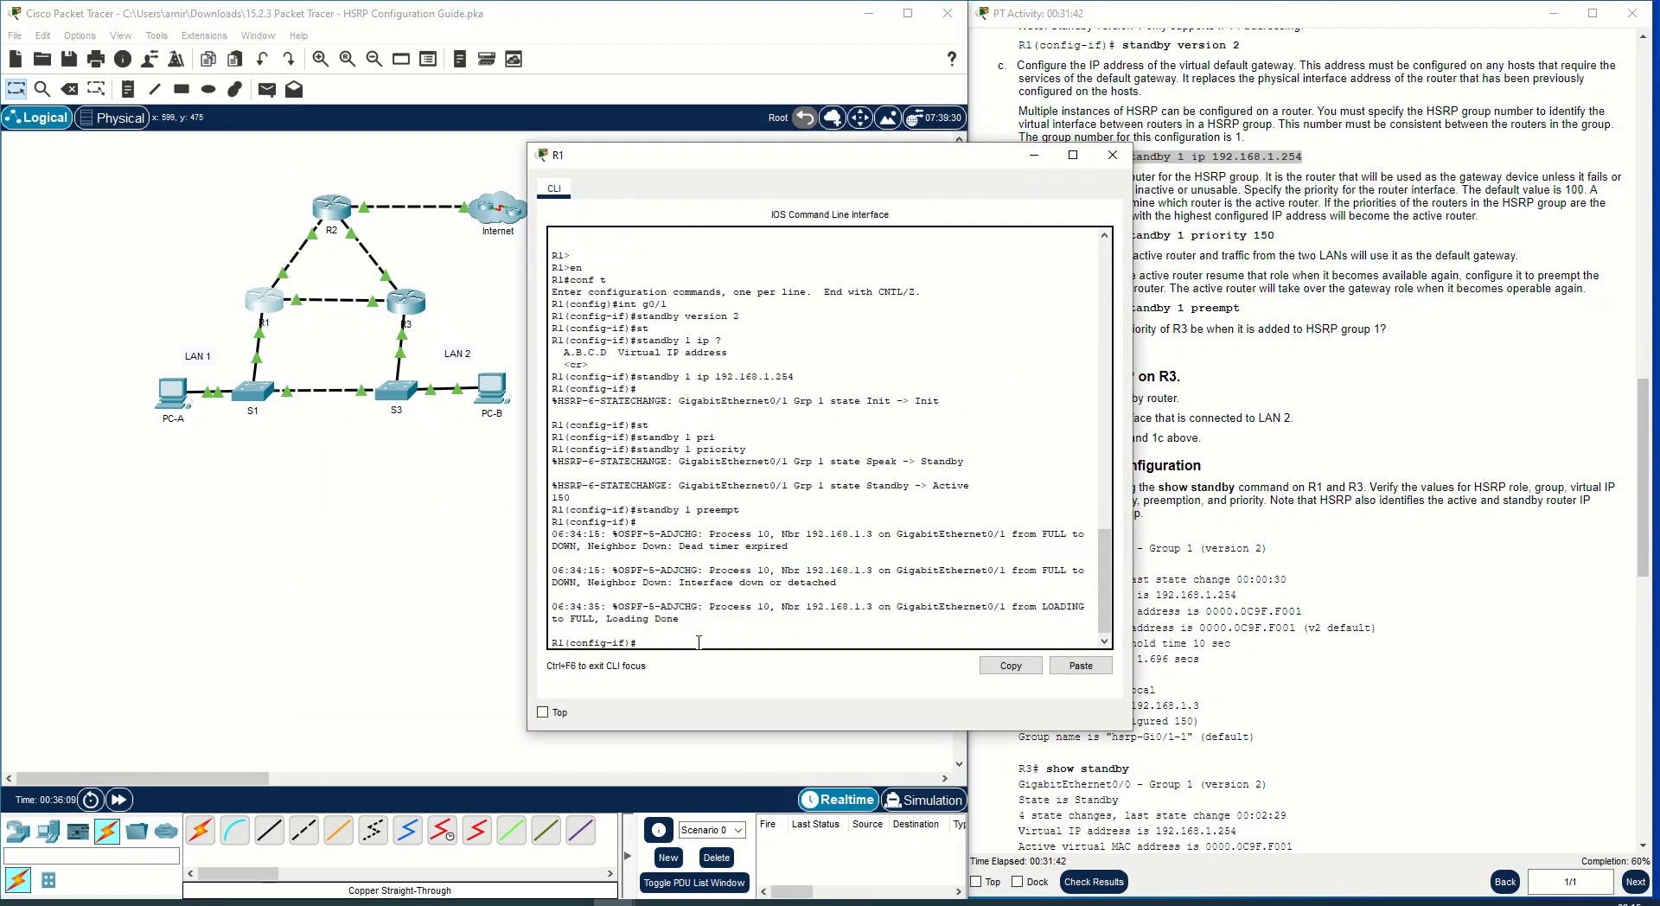
text(eb)
text(d)
key(Return)
key(Return)
key(Return)
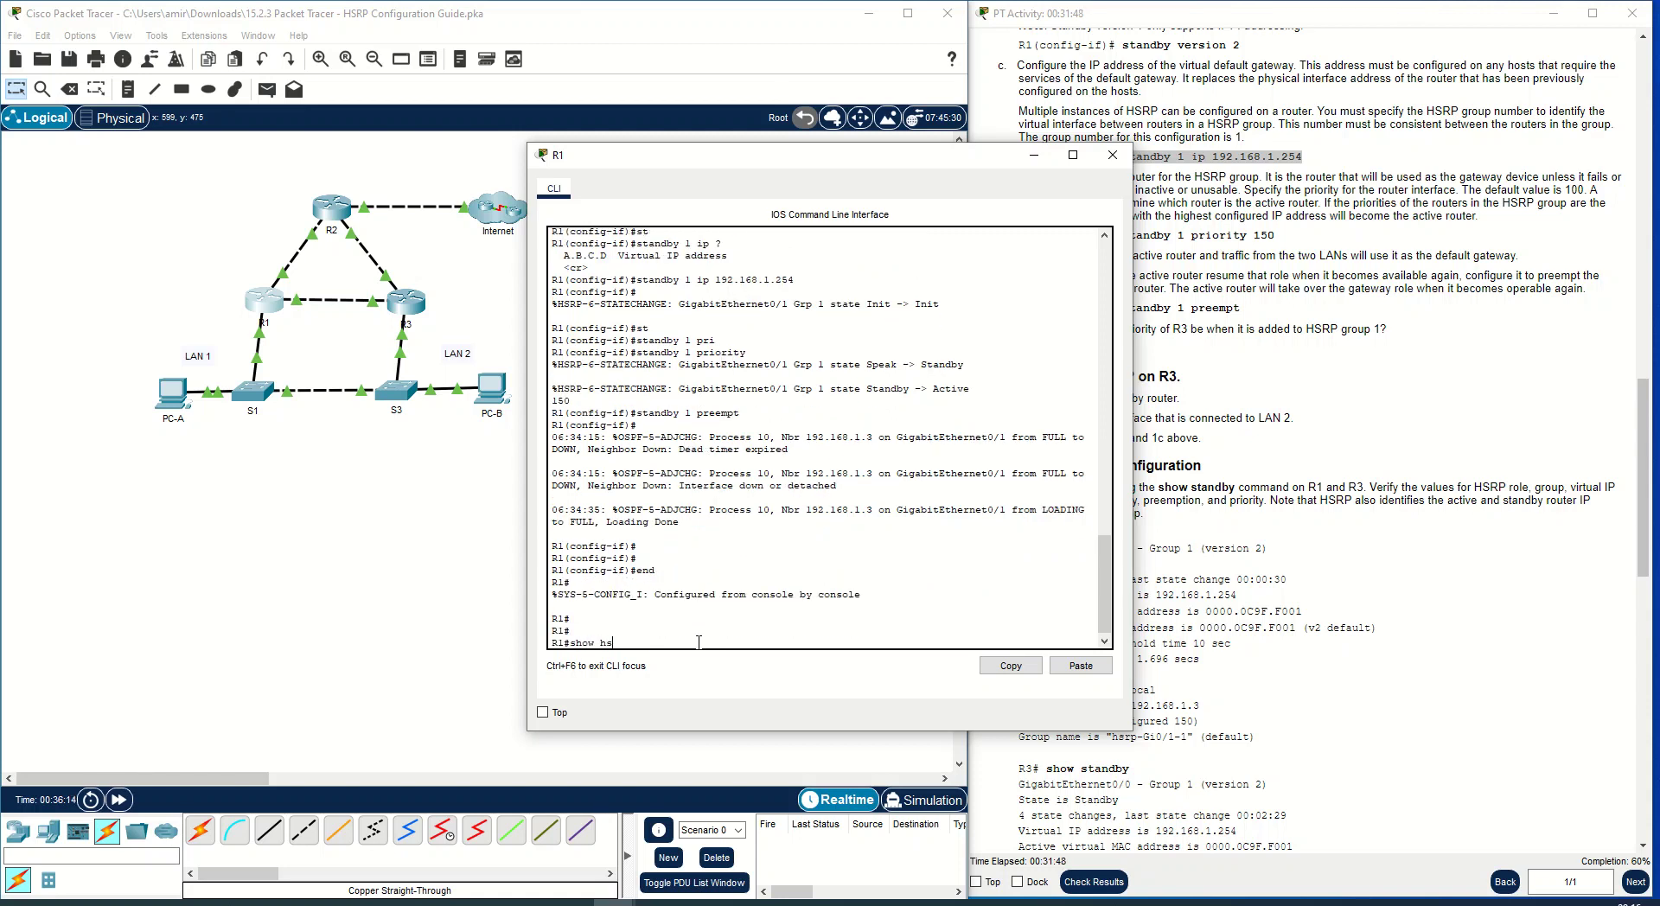
Run show standby on R1 and place its output beside the expected values in the instructions.
text(show hs)
key(Tab)
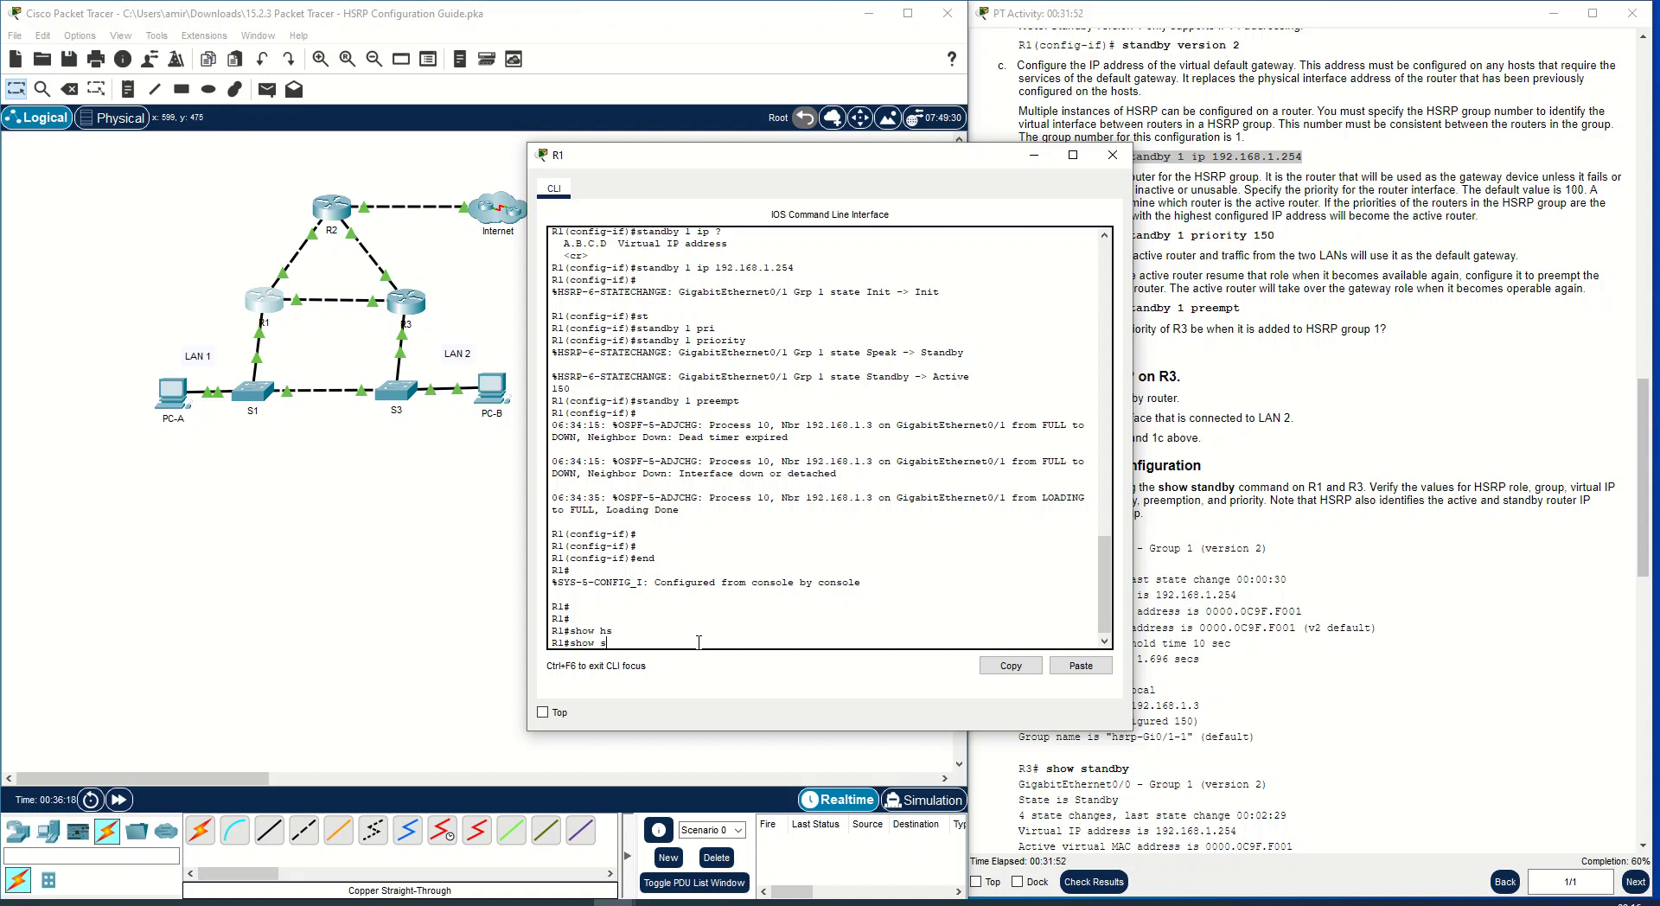
text(t)
key(Tab)
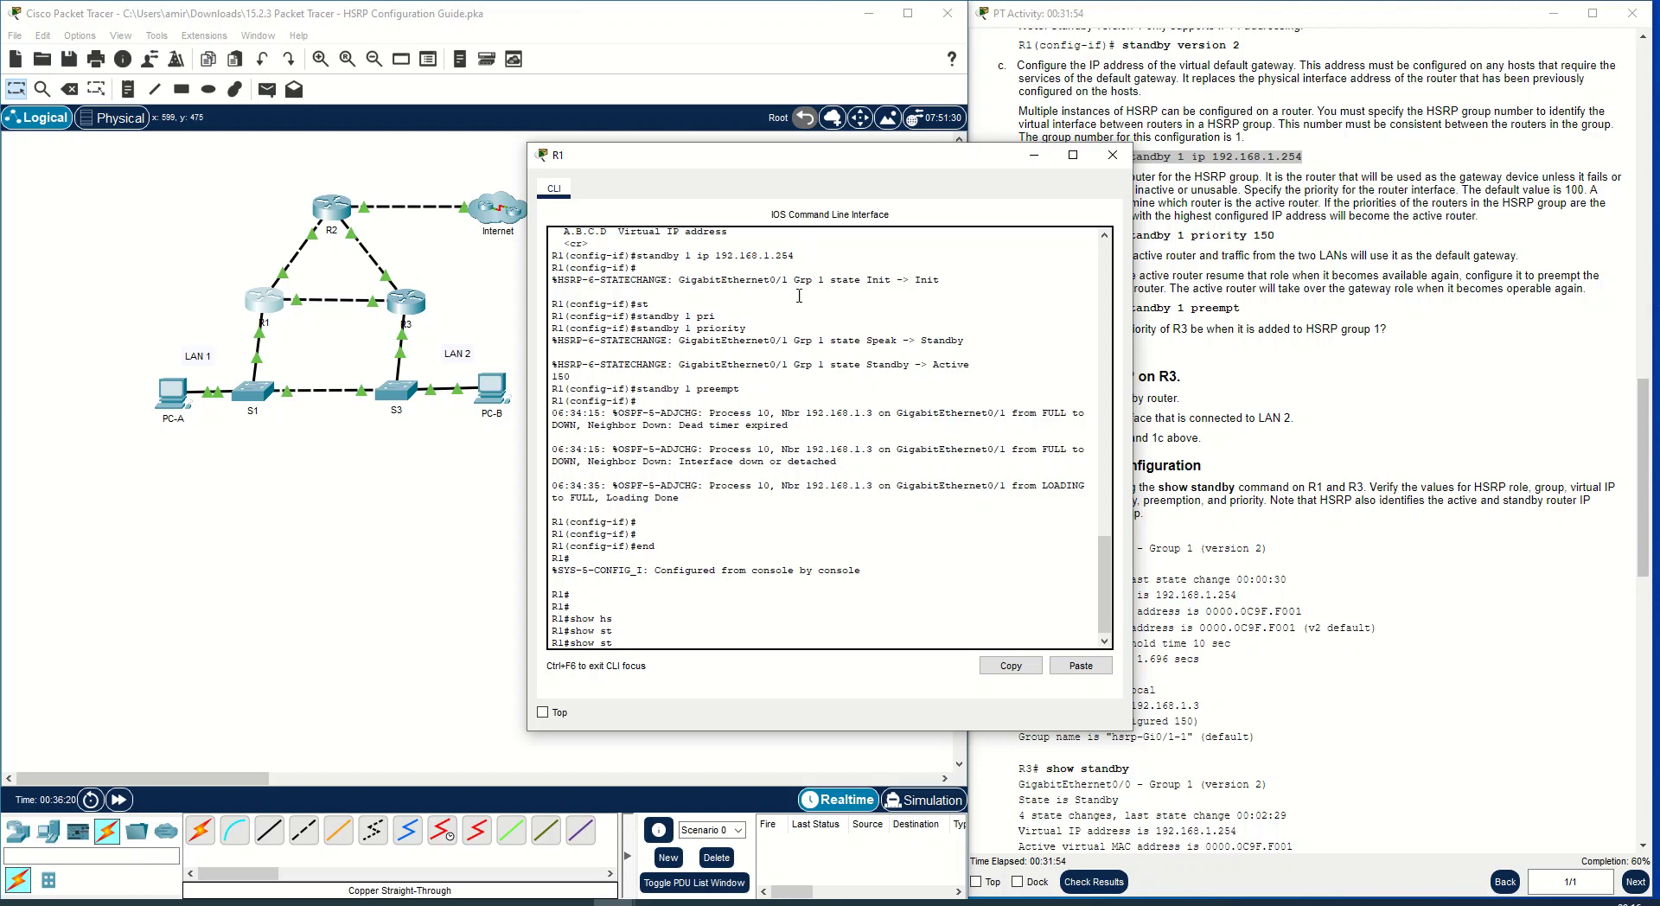
text(and)
key(Tab)
key(Return)
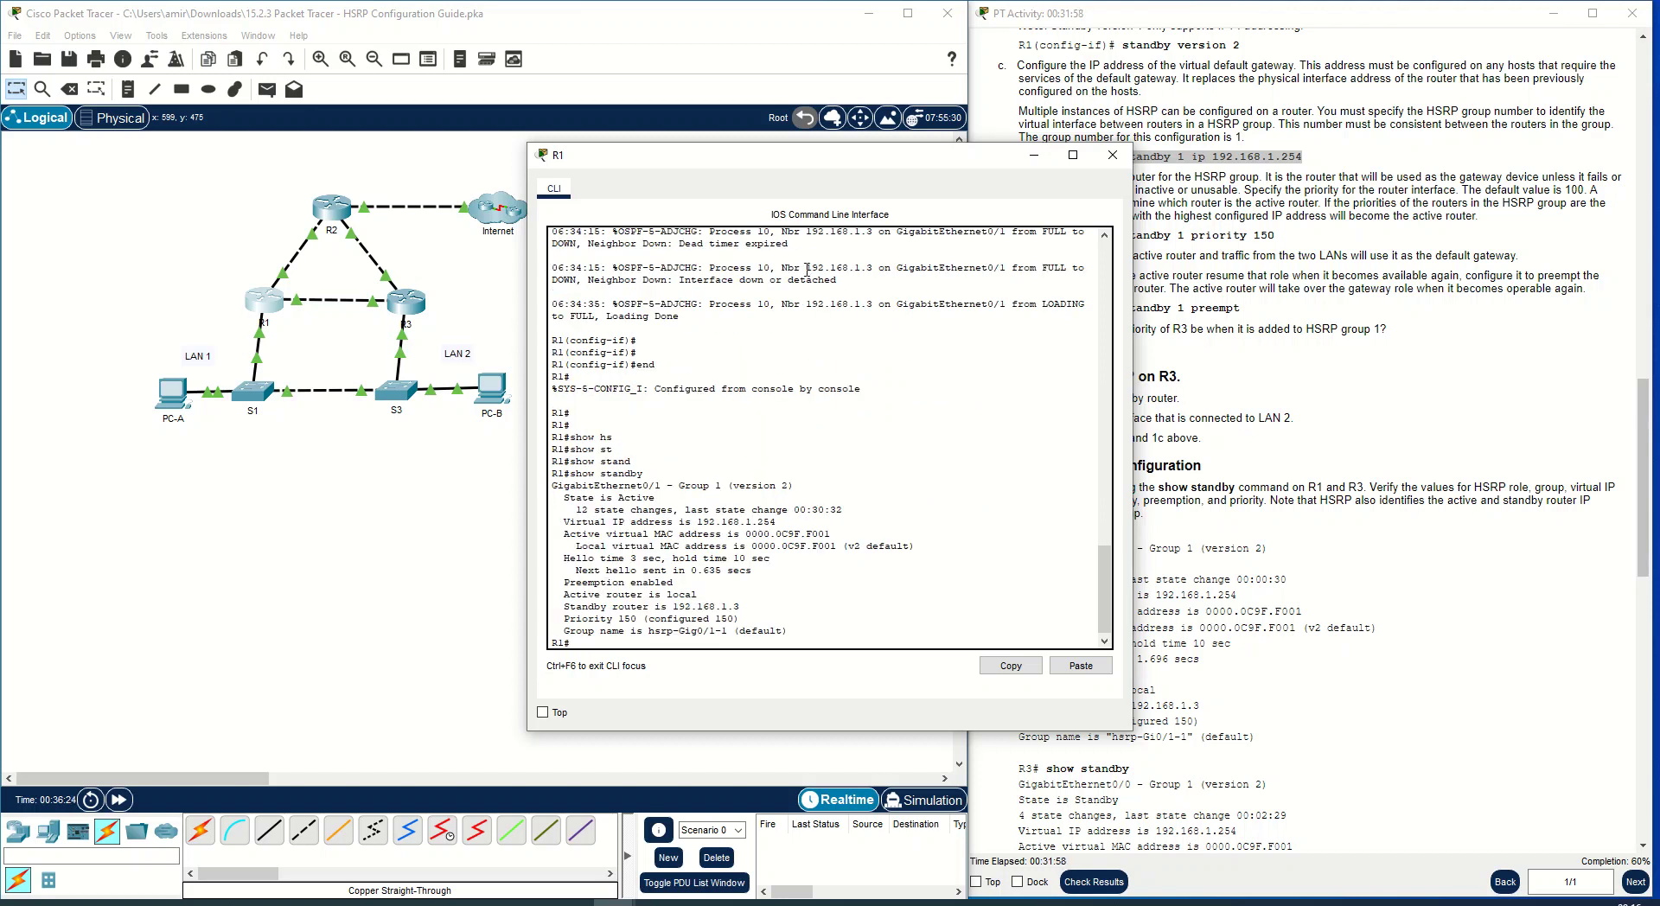
drag(816, 167, 629, 169)
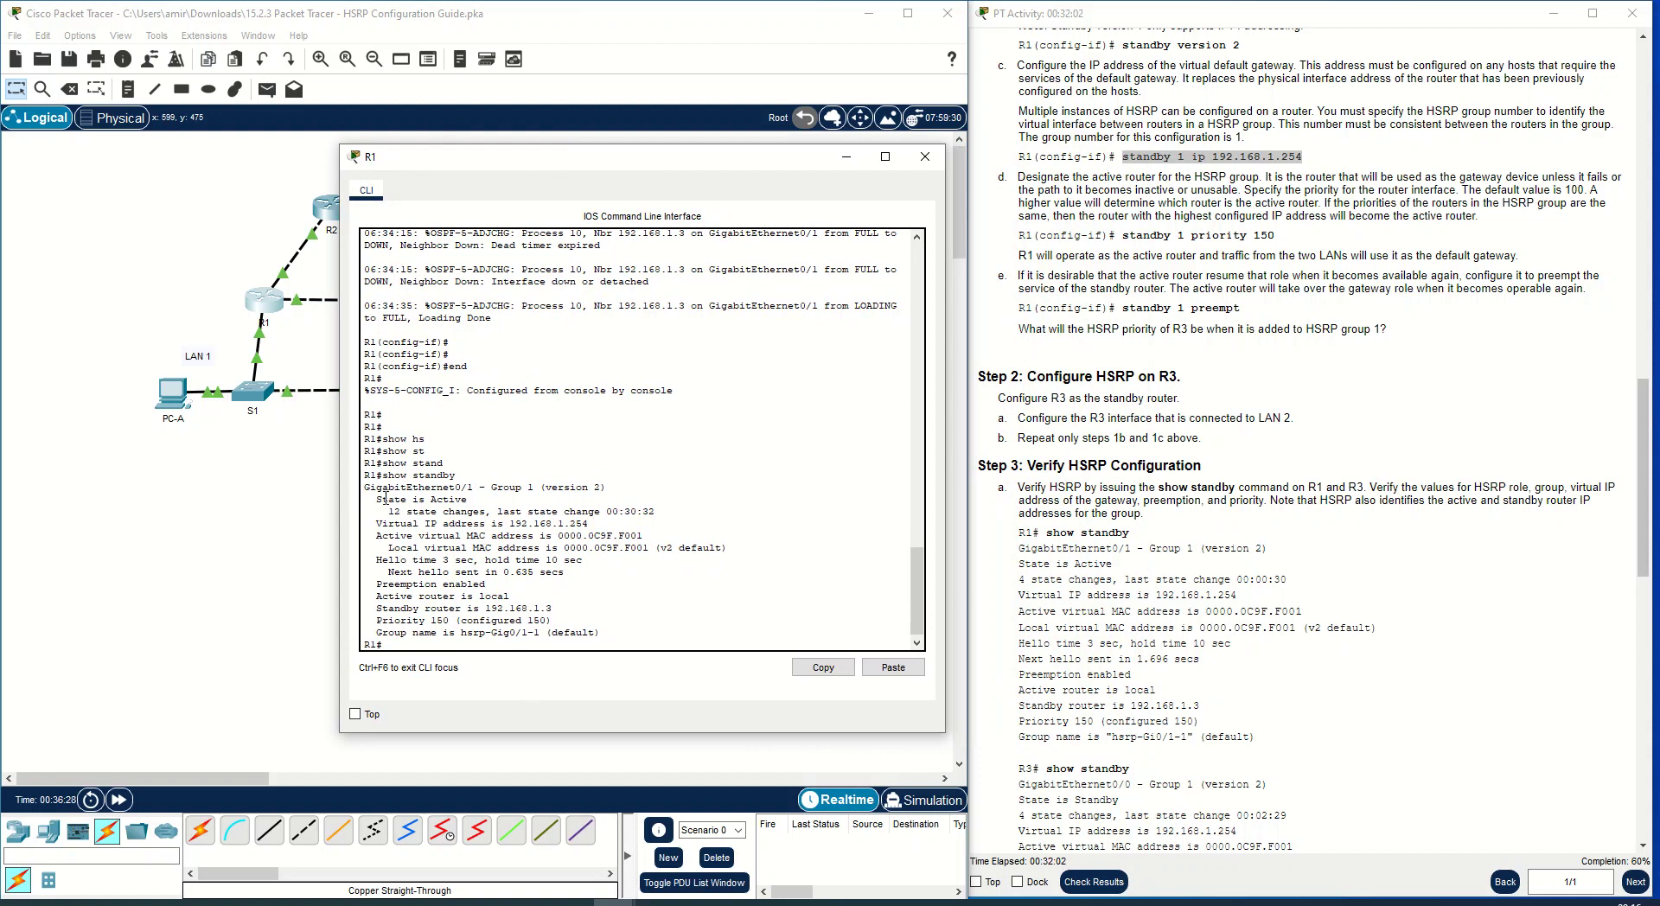
Examine the state, group and version, state changes, and virtual IP address in R1's show standby output.
drag(378, 501, 466, 502)
drag(367, 489, 606, 512)
click(603, 490)
click(491, 513)
drag(374, 524, 578, 524)
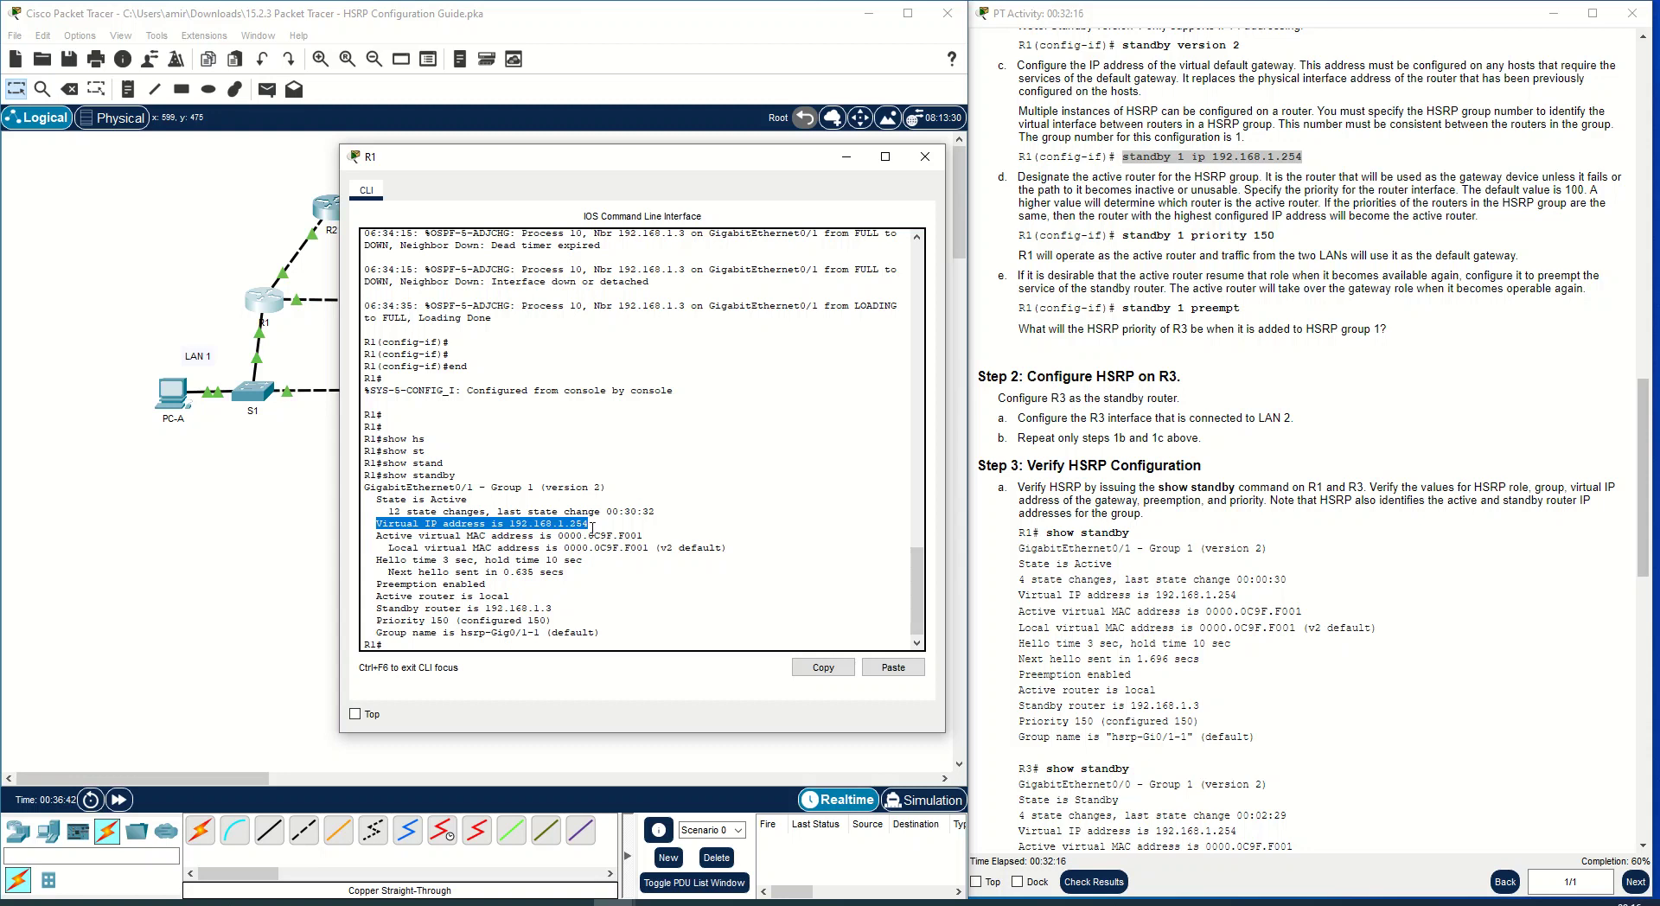
drag(597, 528, 413, 526)
click(555, 533)
drag(626, 529, 388, 522)
Examine the virtual MAC address, preemption, standby router, and priority lines in R1's show standby output.
click(446, 547)
drag(739, 553, 399, 548)
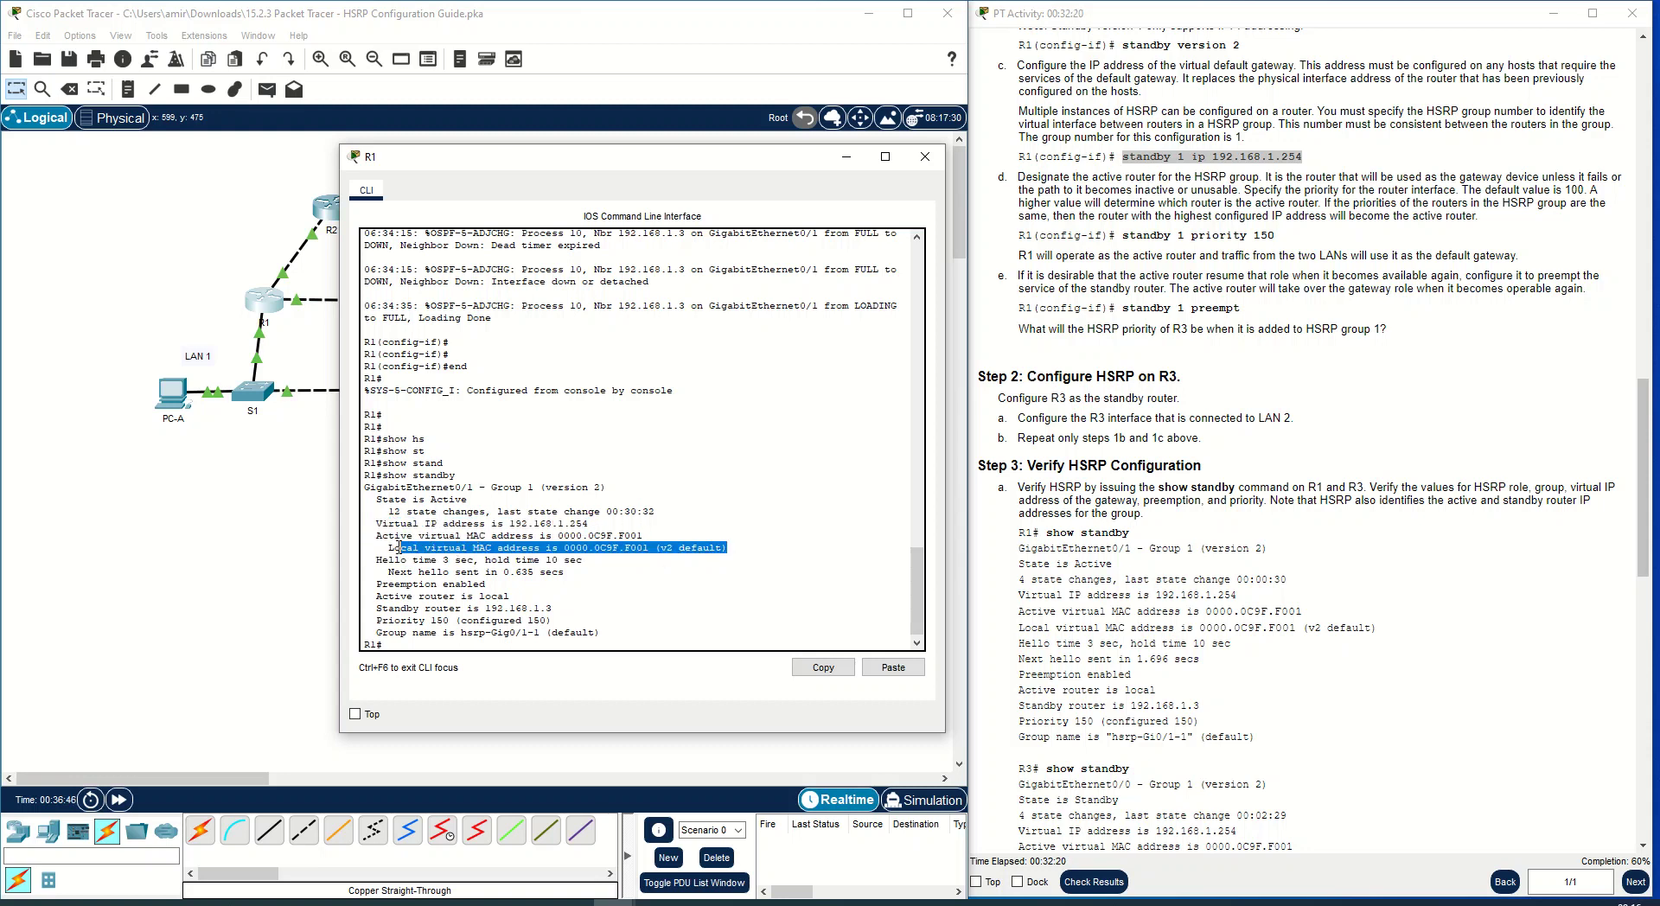
click(467, 560)
drag(553, 586, 381, 622)
click(576, 633)
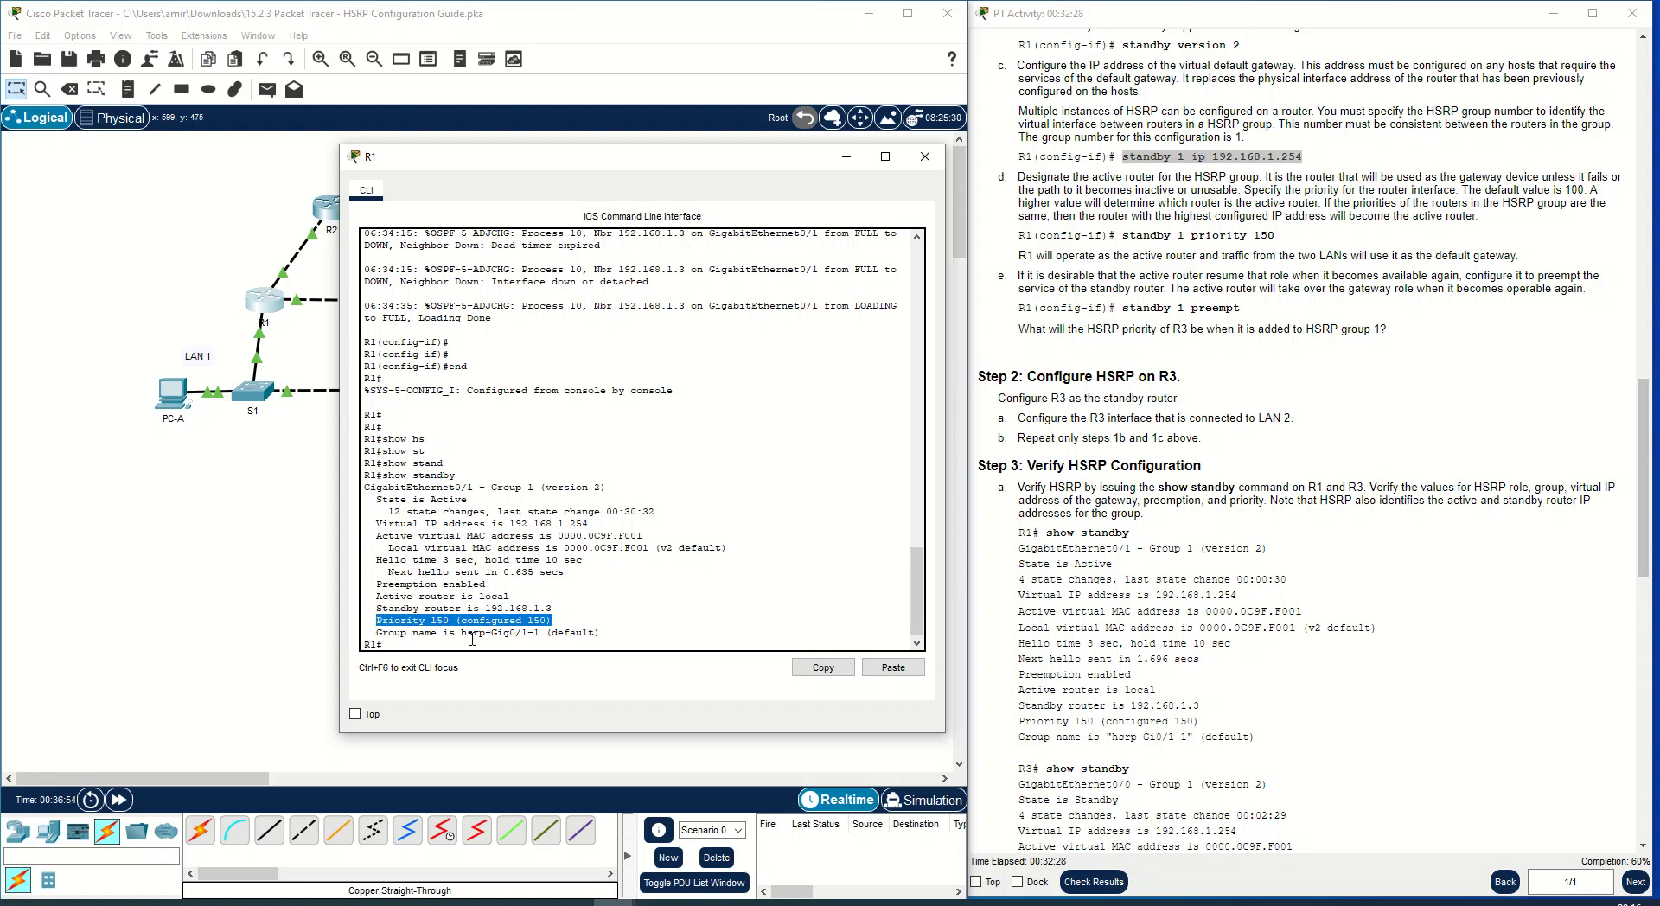
Open R3's CLI and run do show stan from interface configuration mode to display its HSRP details.
click(246, 571)
click(407, 304)
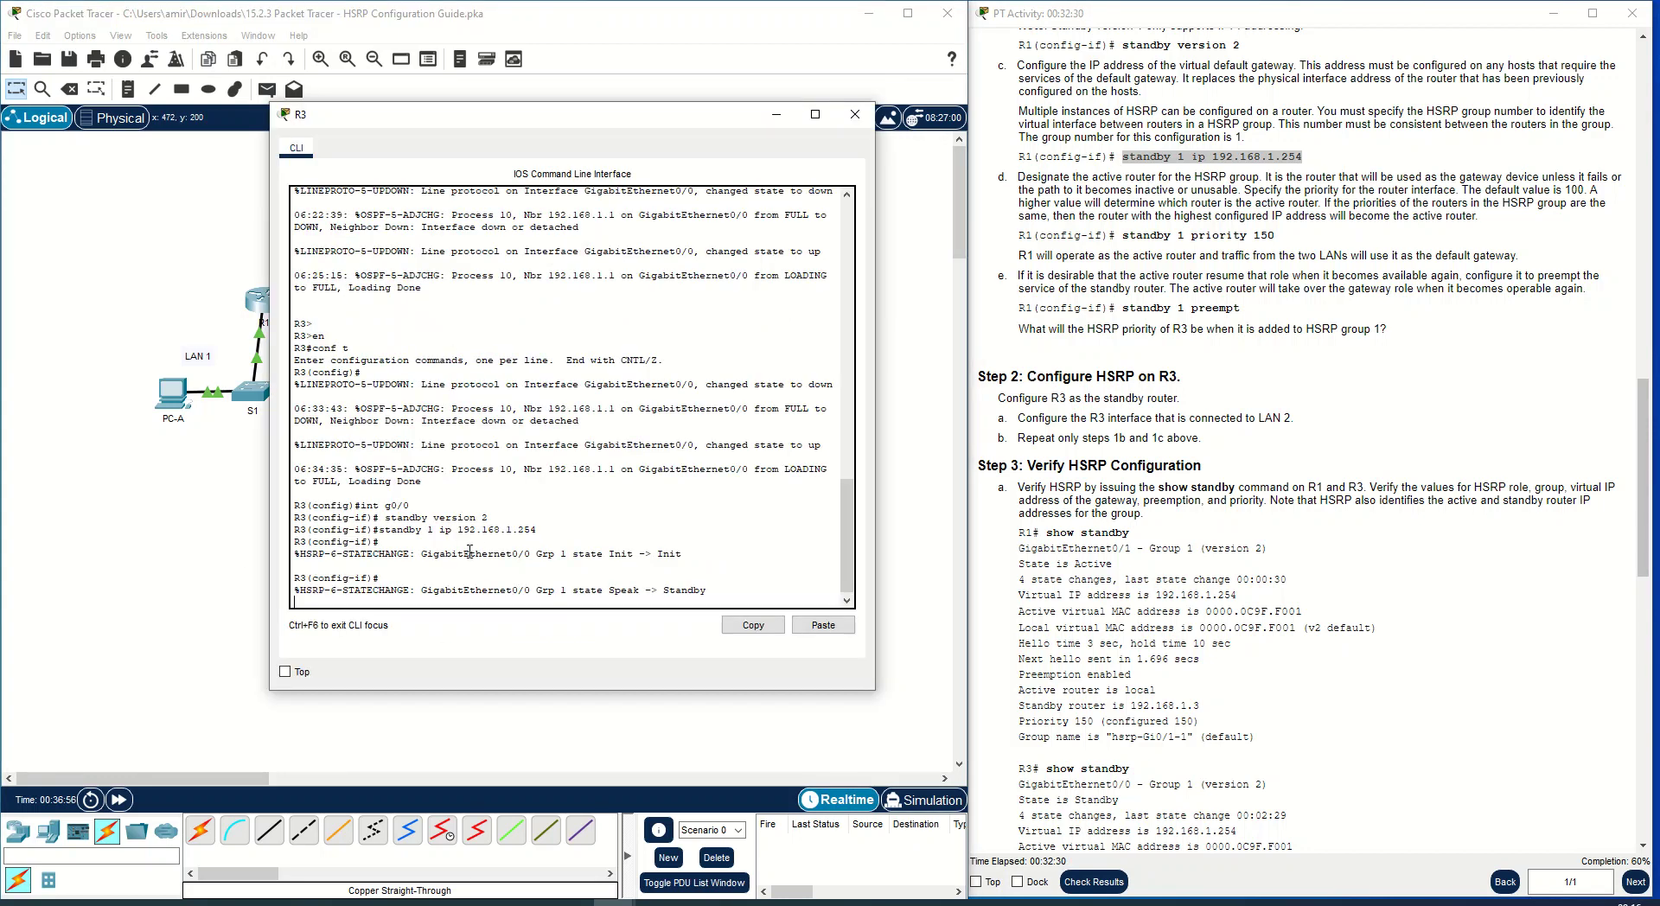
key(Return)
key(Return)
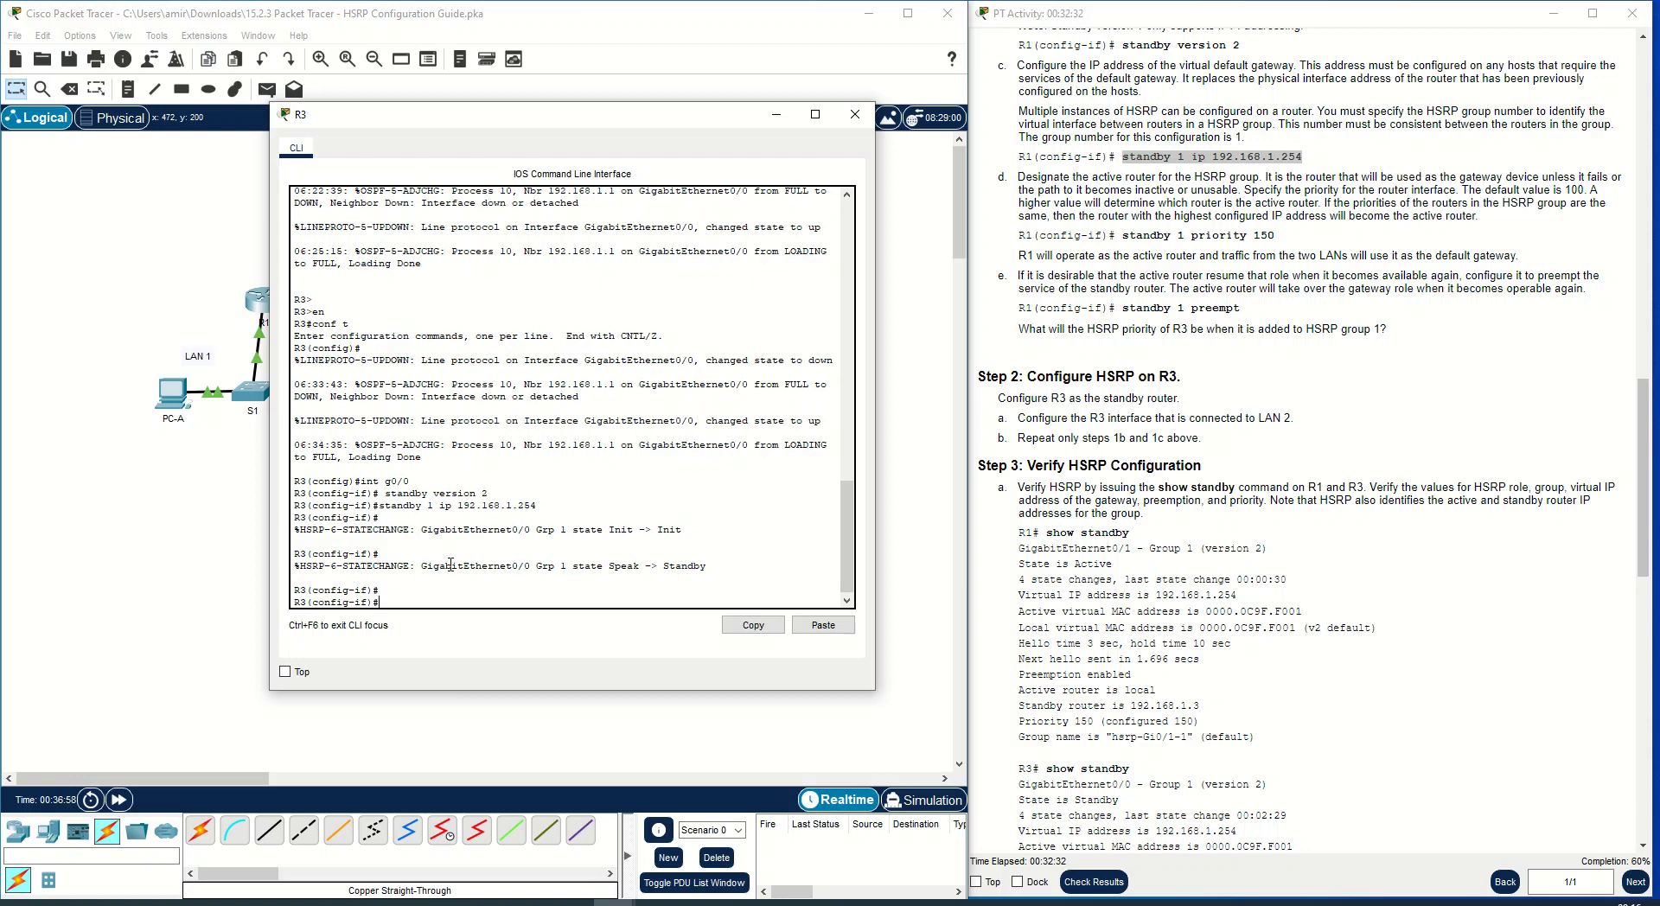
text(do show stan)
key(Tab)
key(Return)
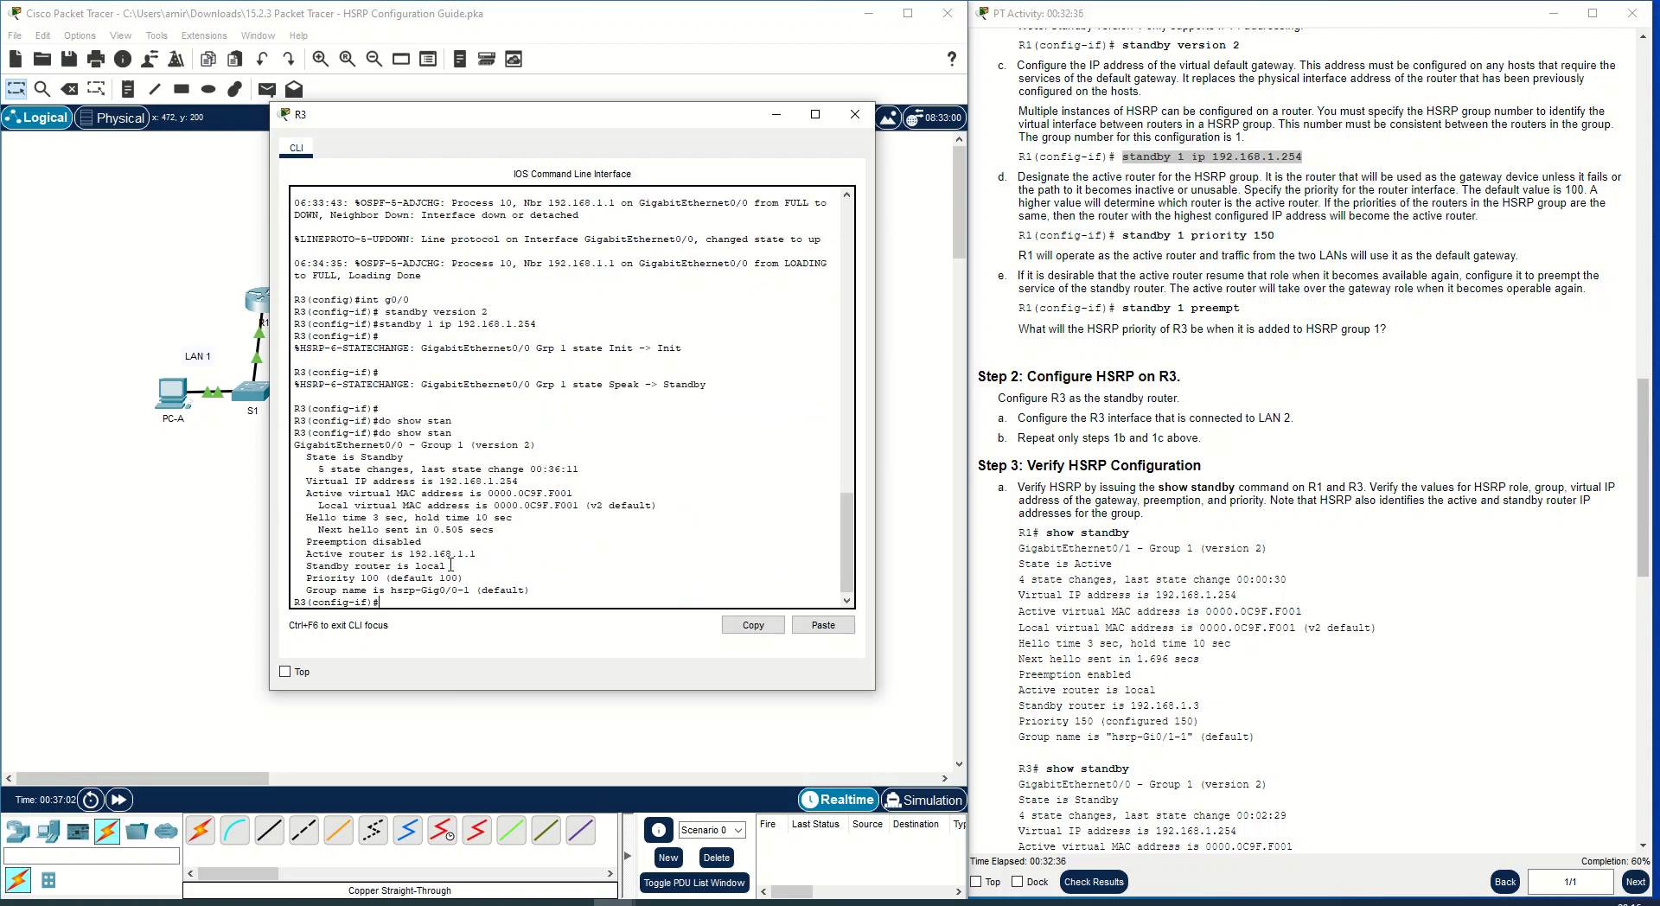
Examine the priority and state lines in R3's standby output and place it beside the expected values in the instructions.
drag(467, 583, 349, 578)
drag(531, 134, 827, 160)
drag(758, 605, 599, 605)
drag(827, 472, 699, 484)
click(608, 471)
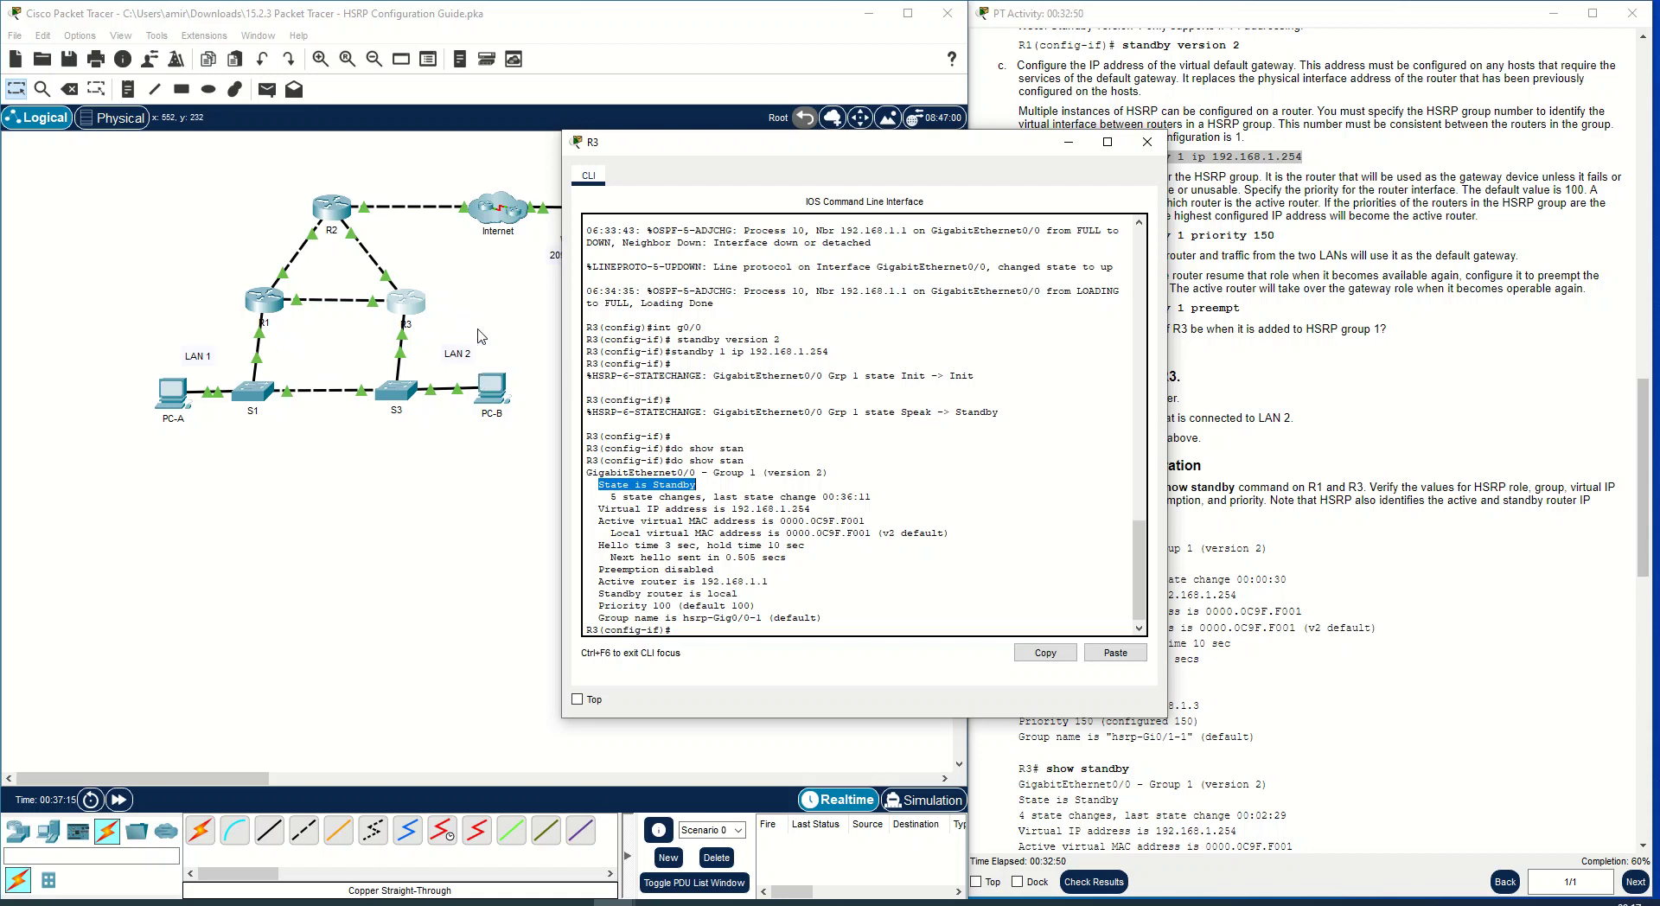
drag(840, 153, 472, 202)
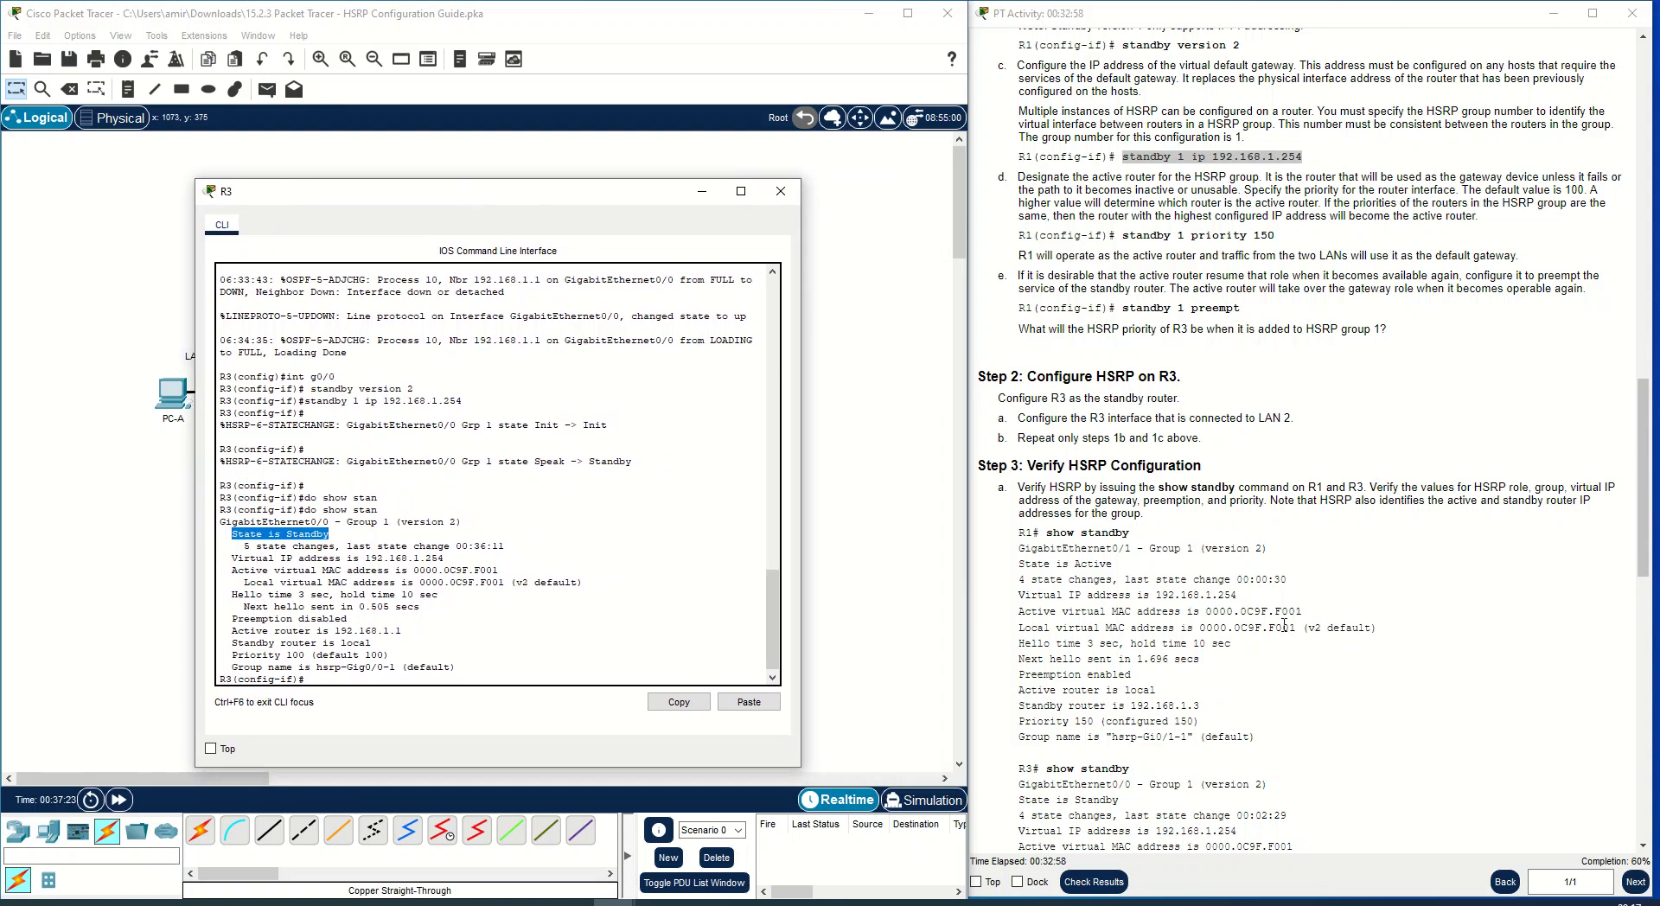
Read the questions below the sample output, then reopen R1's CLI and find the virtual MAC address in its standby output.
scroll(1277, 626, down, 10)
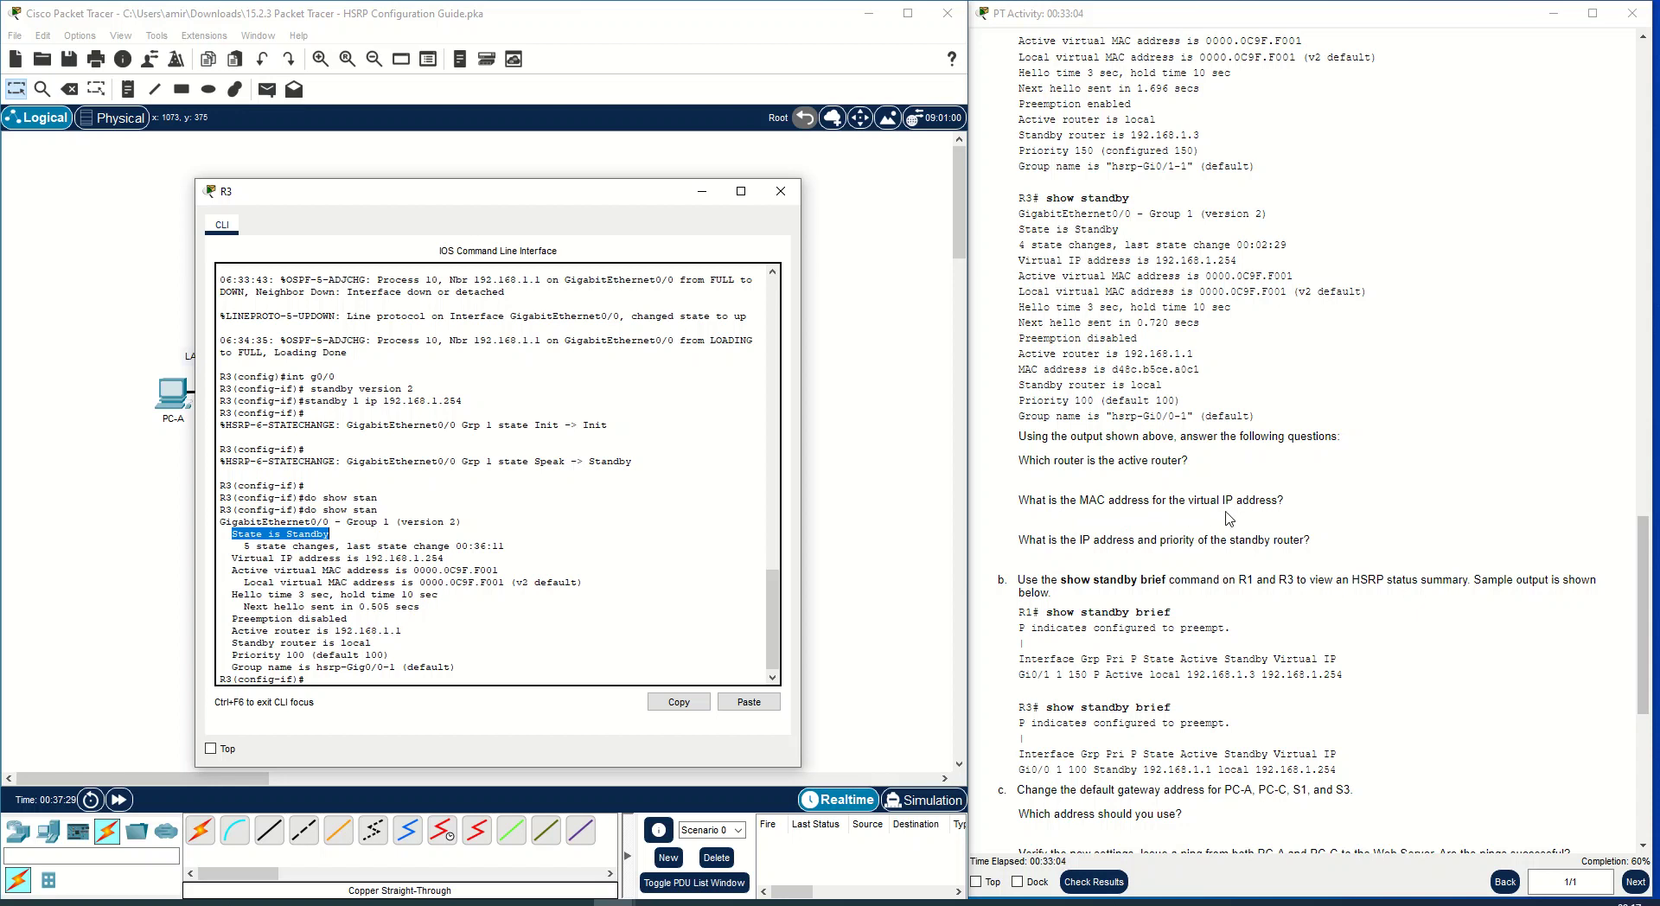
drag(494, 199, 759, 147)
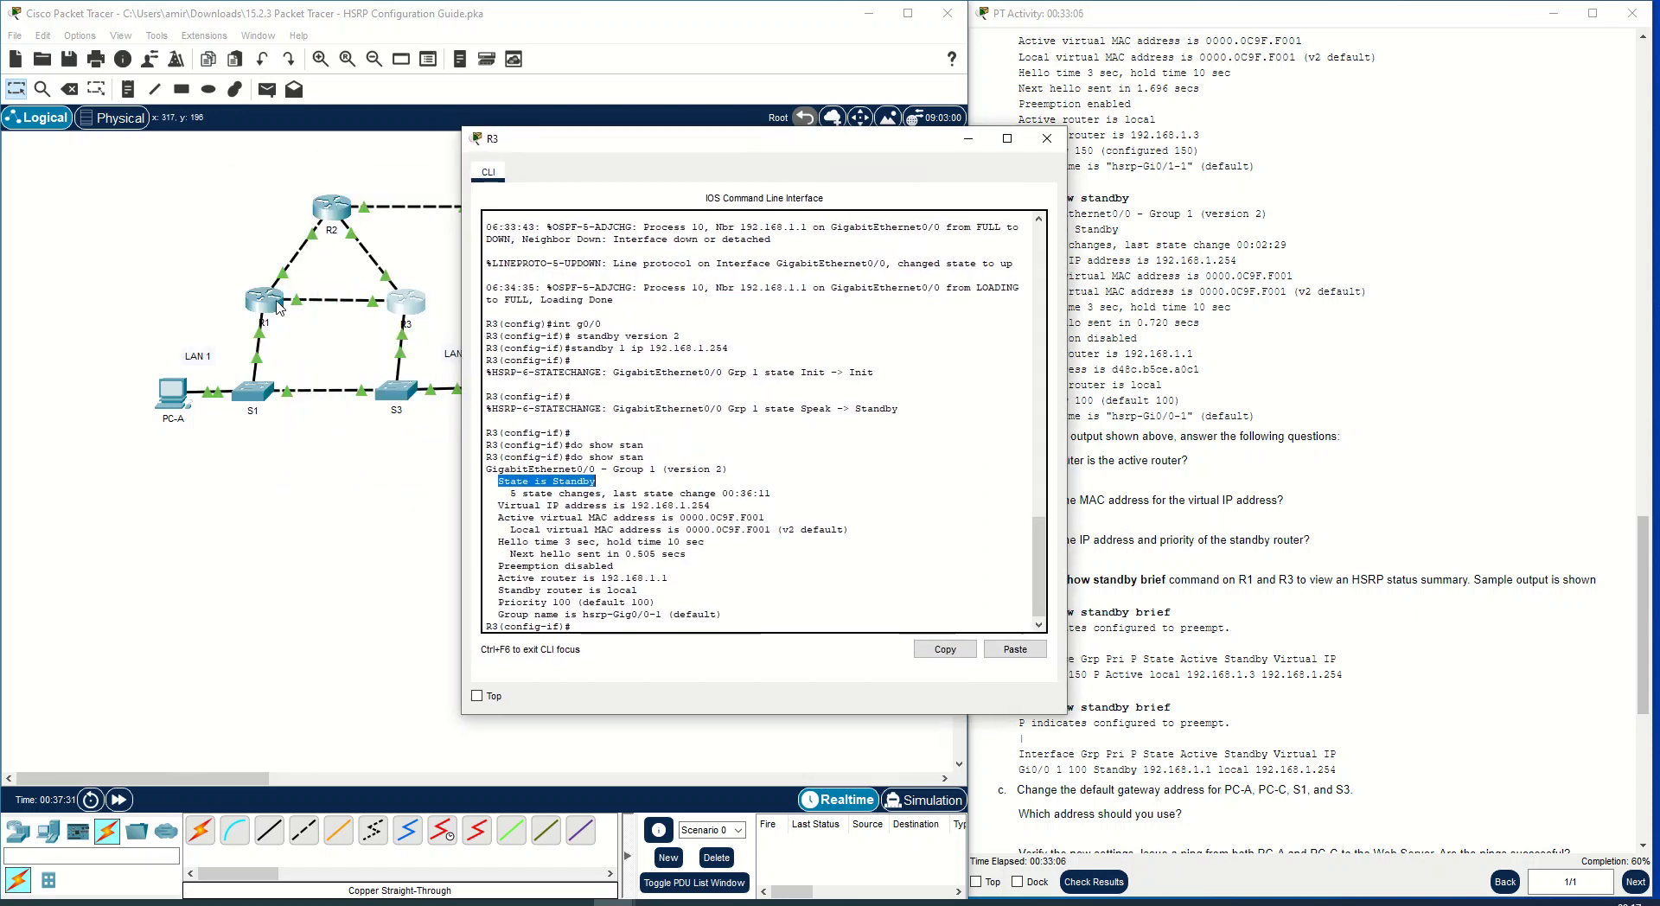
click(264, 300)
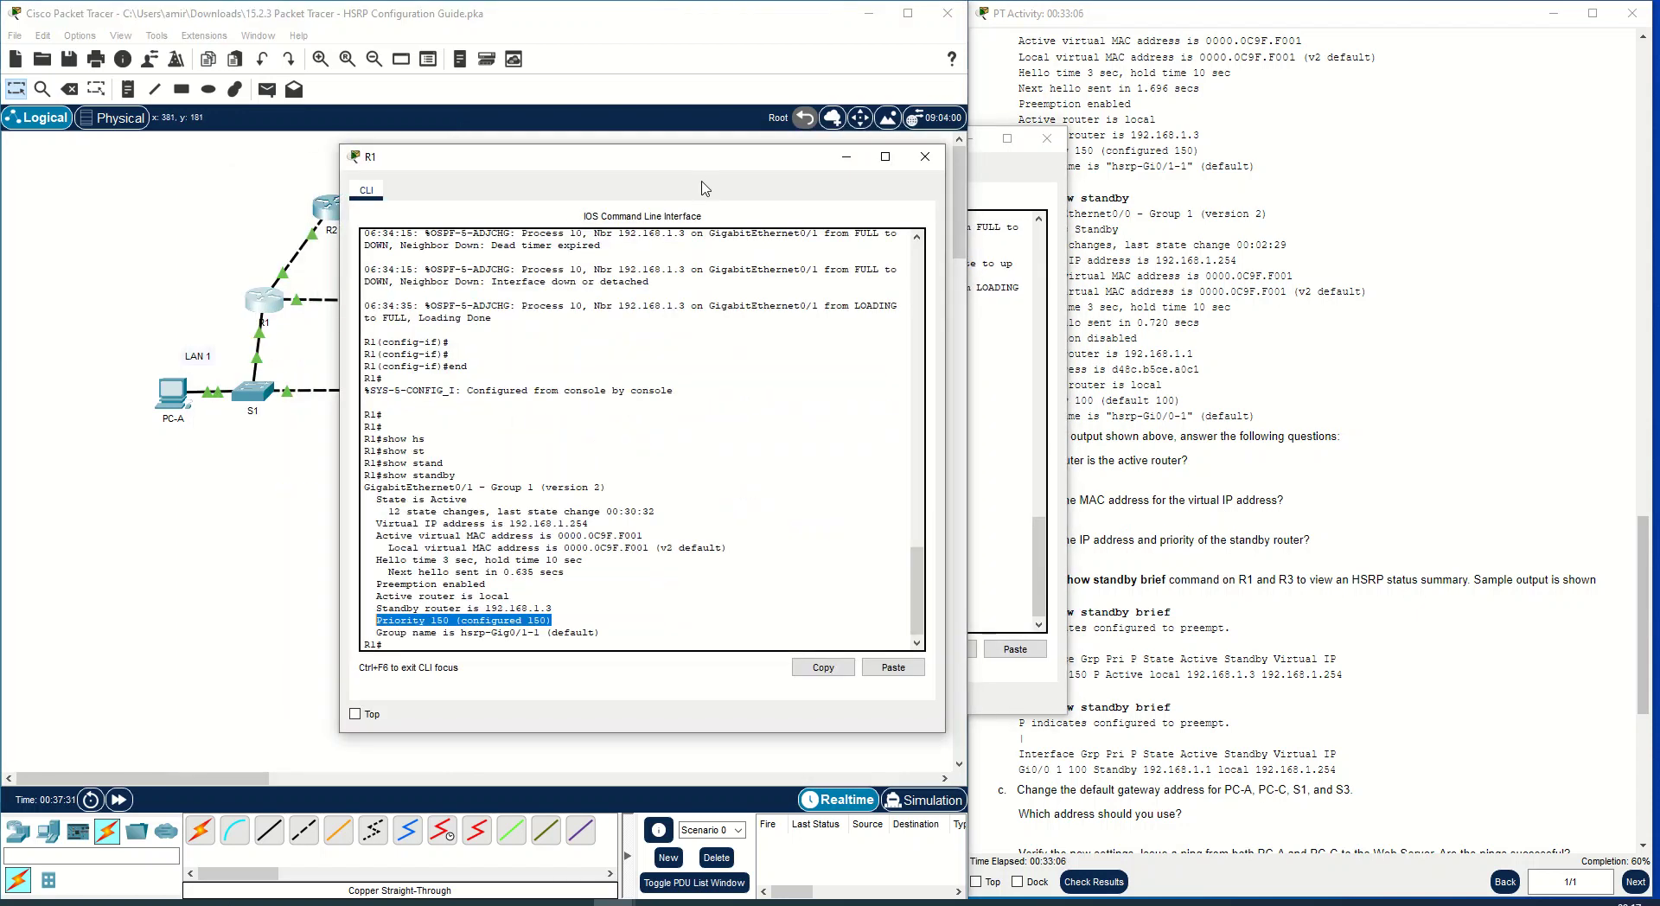
click(1047, 139)
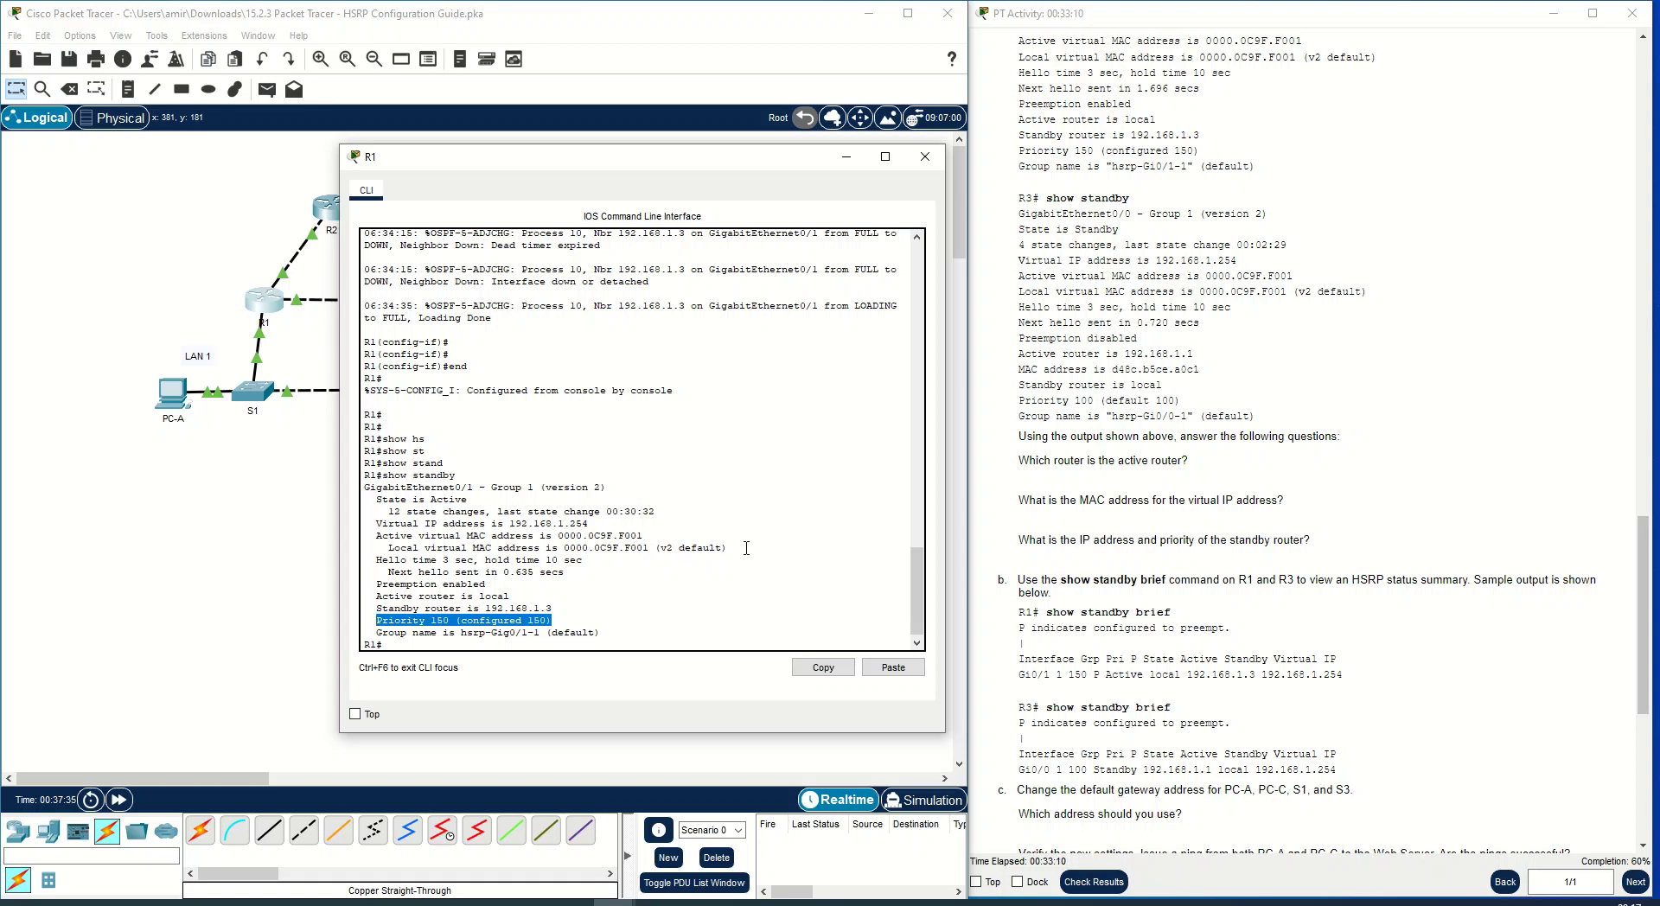
double_click(683, 547)
click(664, 535)
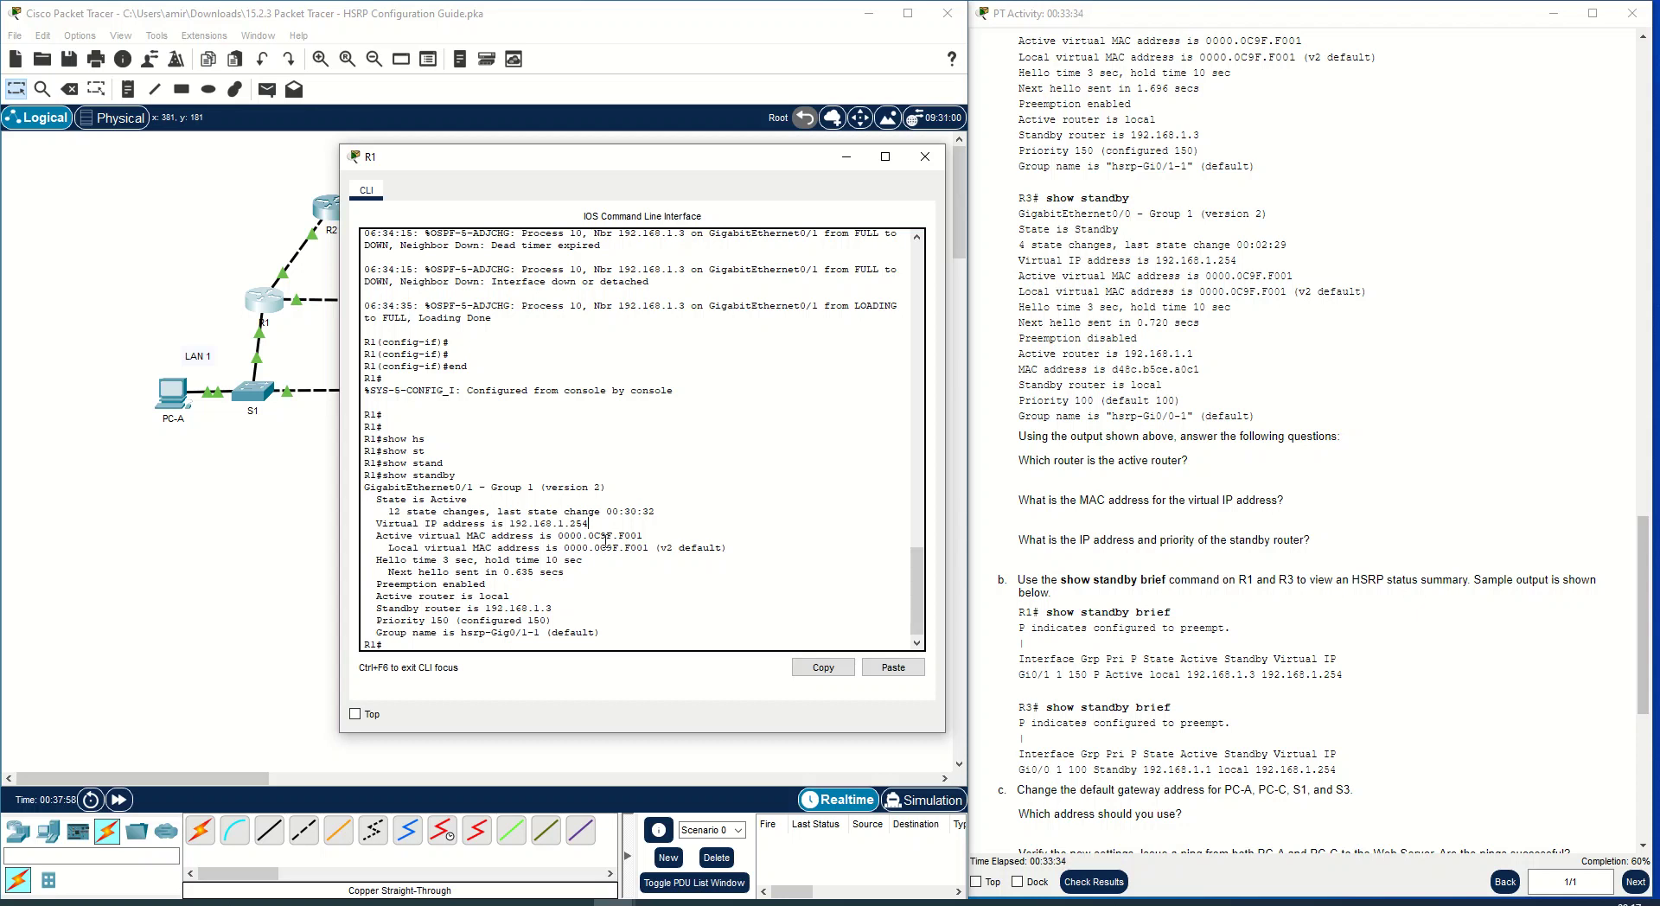
drag(645, 537, 364, 534)
click(670, 552)
Reopen R3's CLI and identify the active router's address in its standby output.
click(924, 156)
click(407, 304)
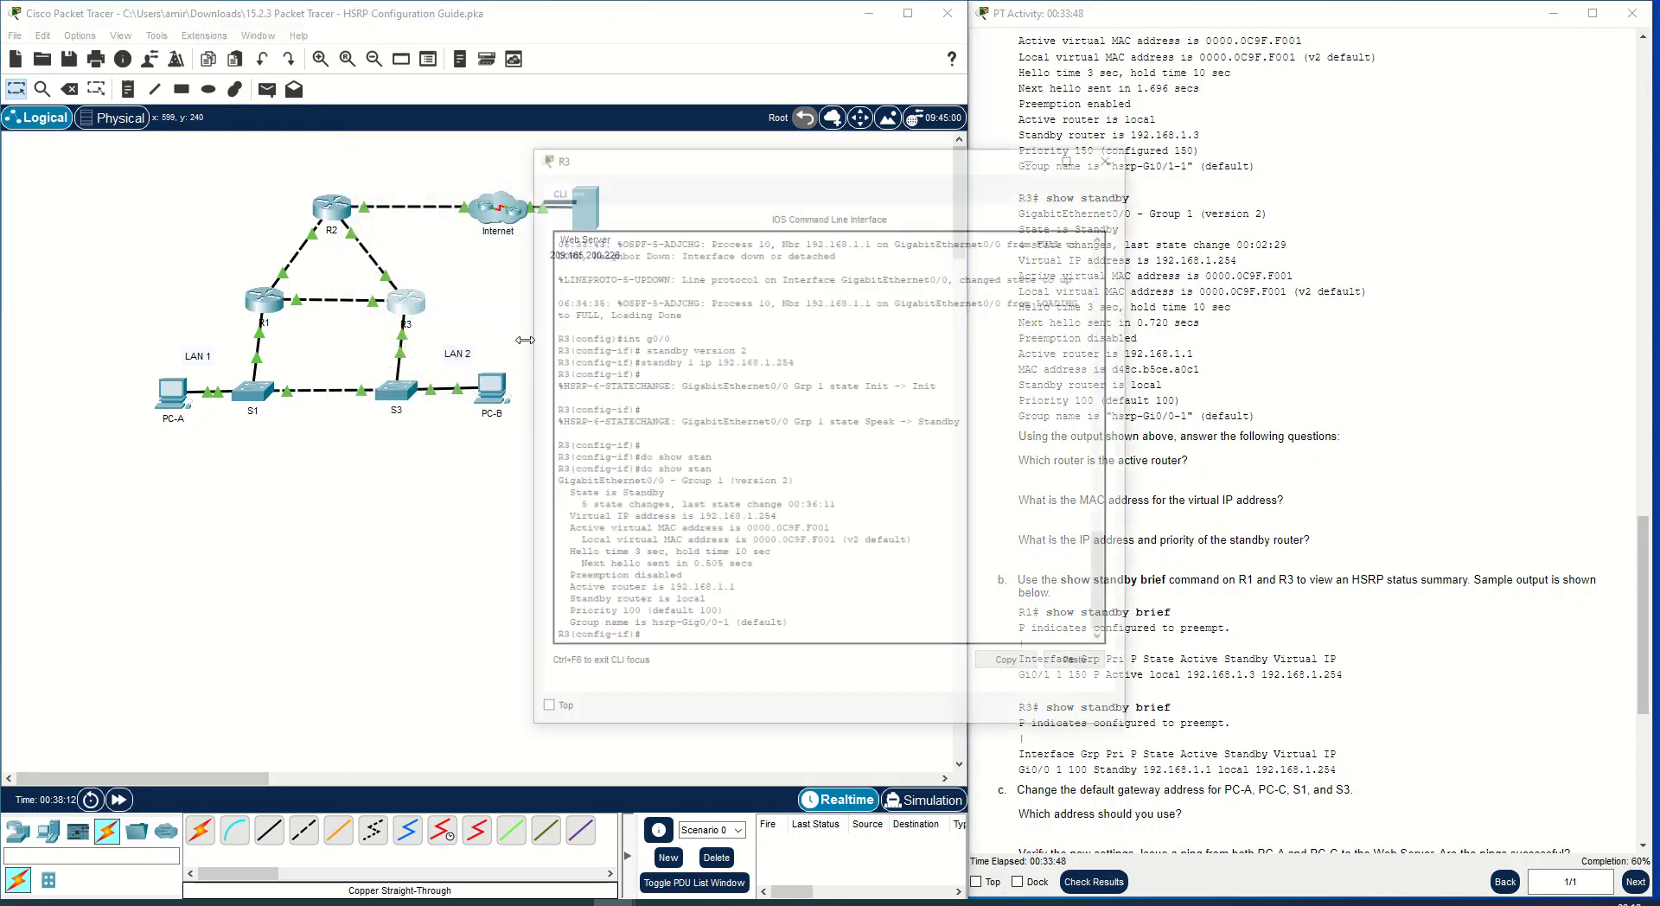
drag(902, 157, 624, 151)
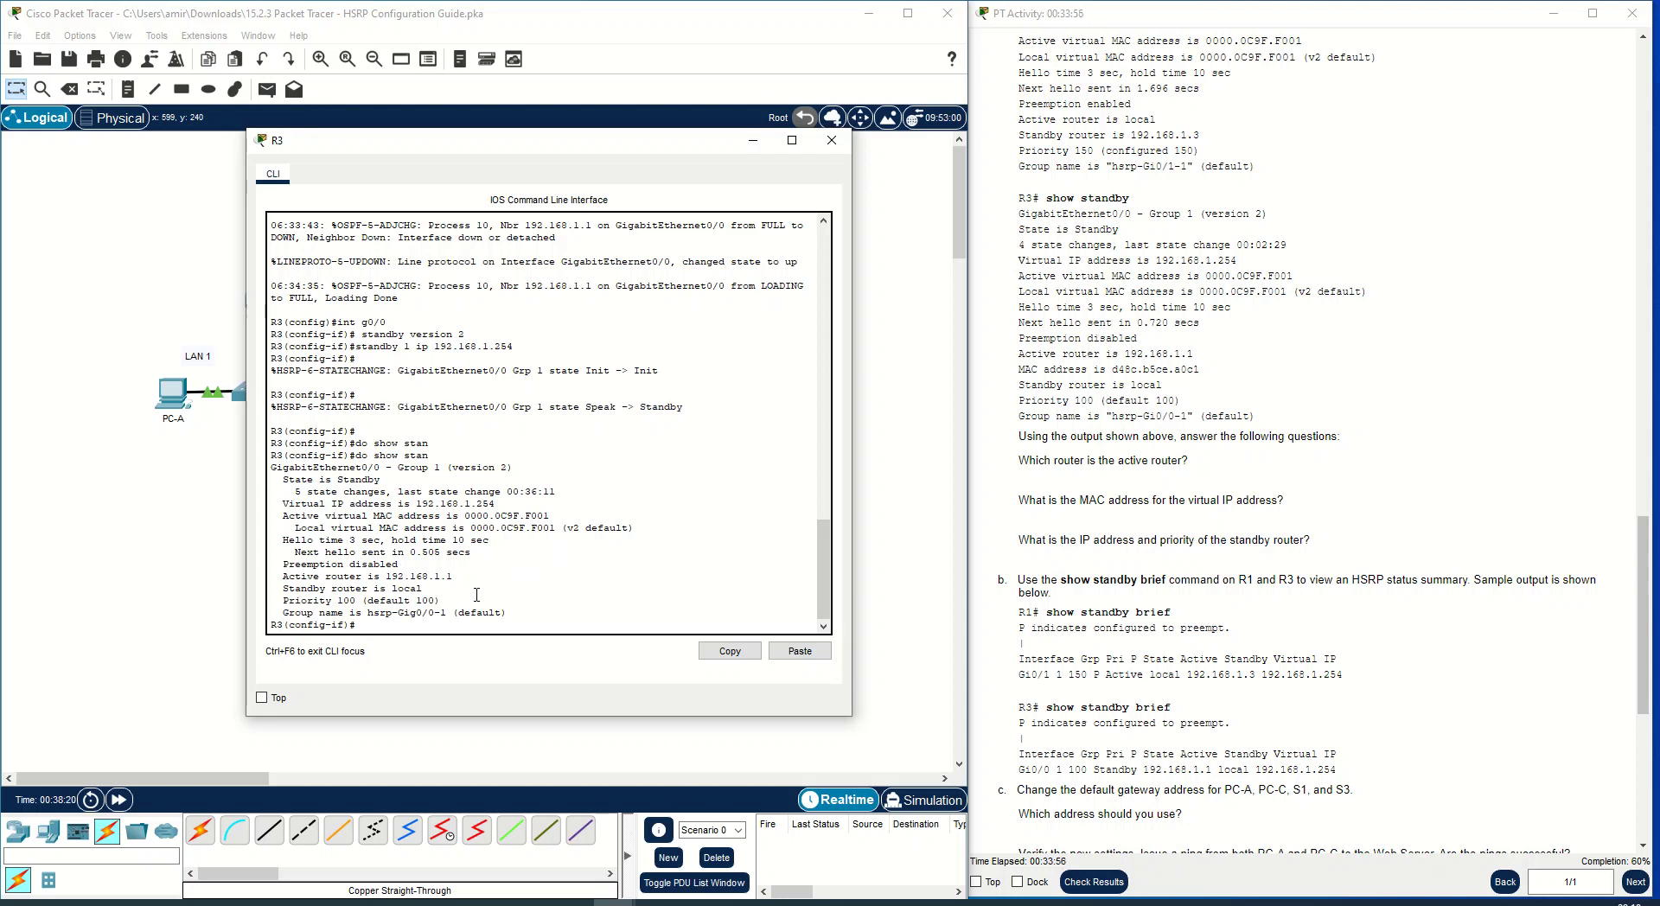
triple_click(273, 576)
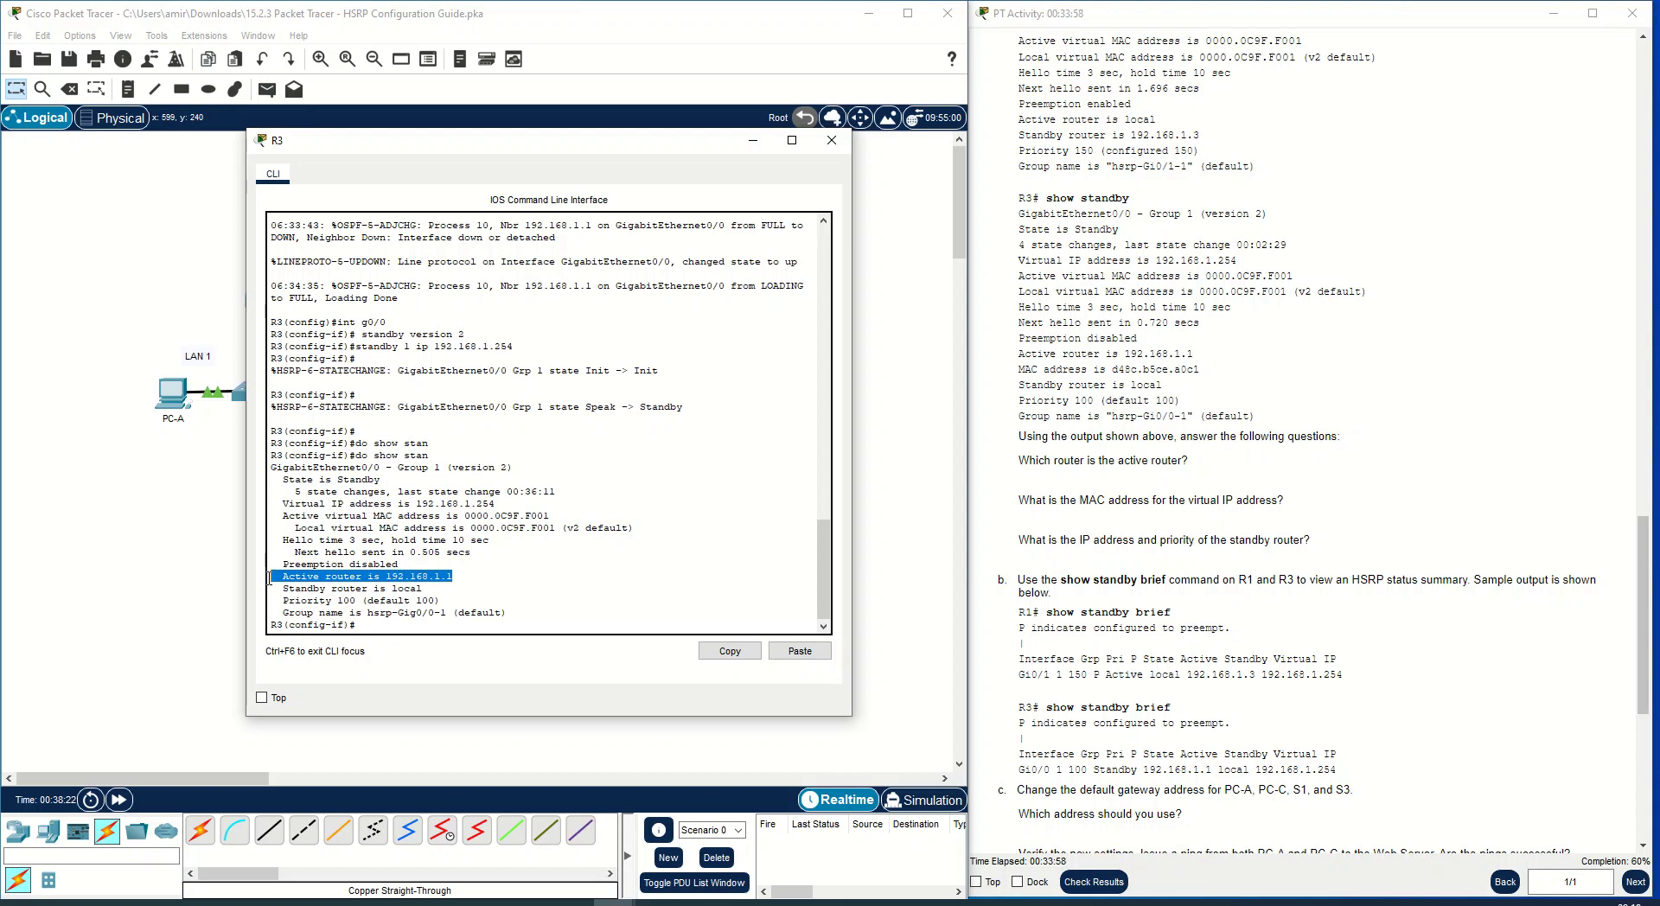
click(752, 141)
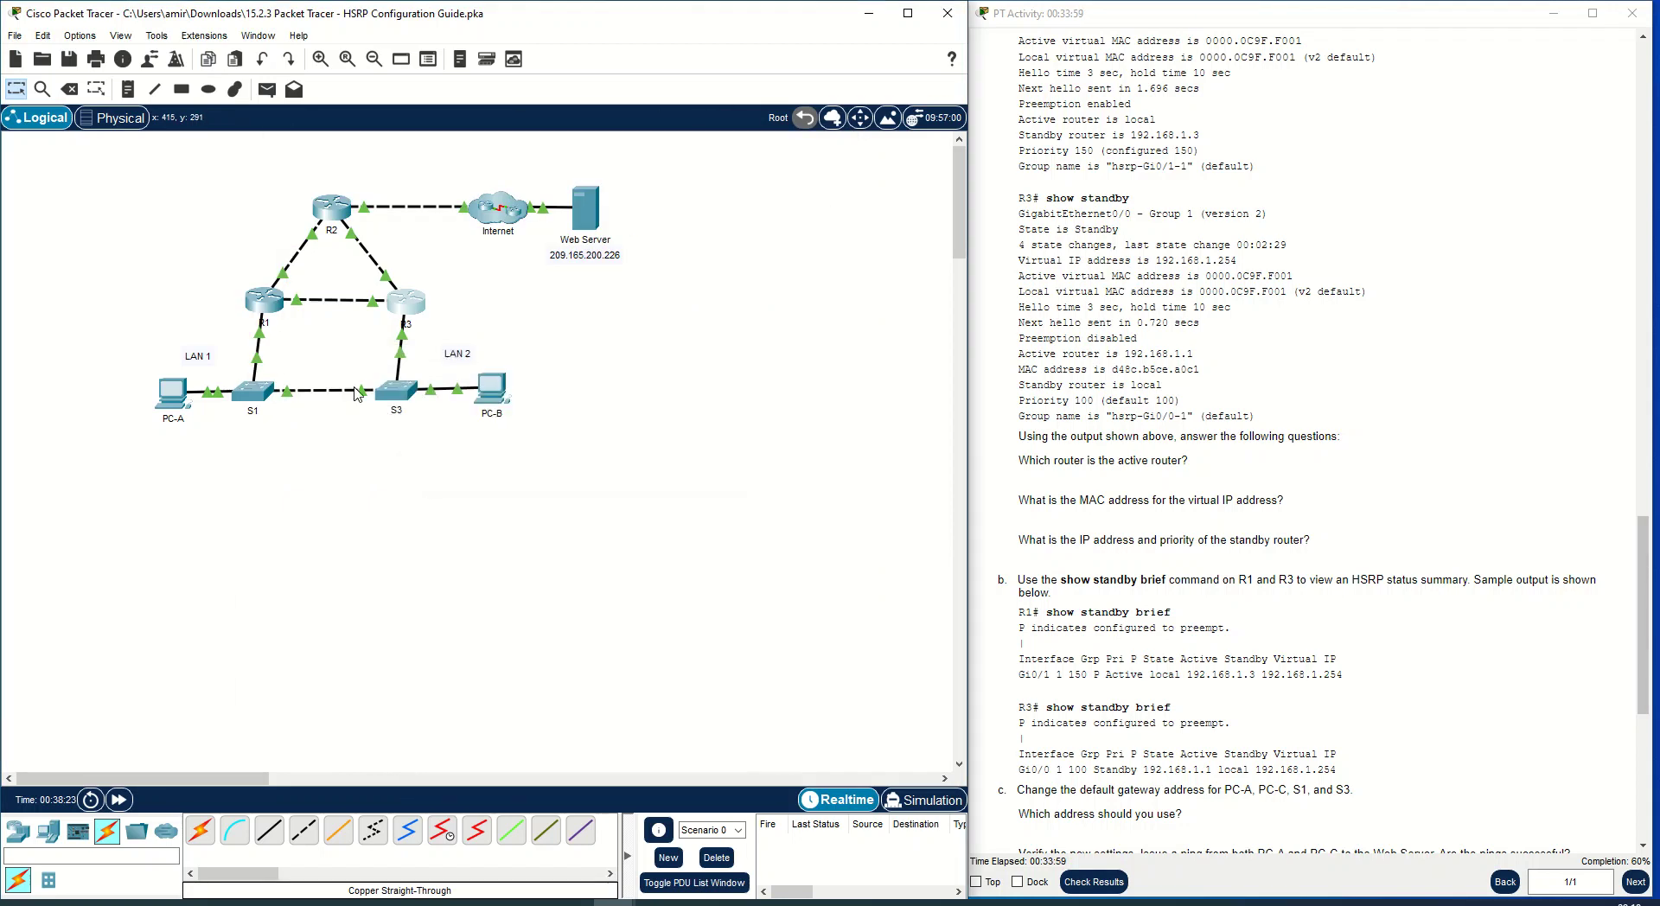
Look up the standby router's IP address in R1's output and its priority in R3's output to answer the last question.
click(268, 304)
drag(741, 603, 563, 603)
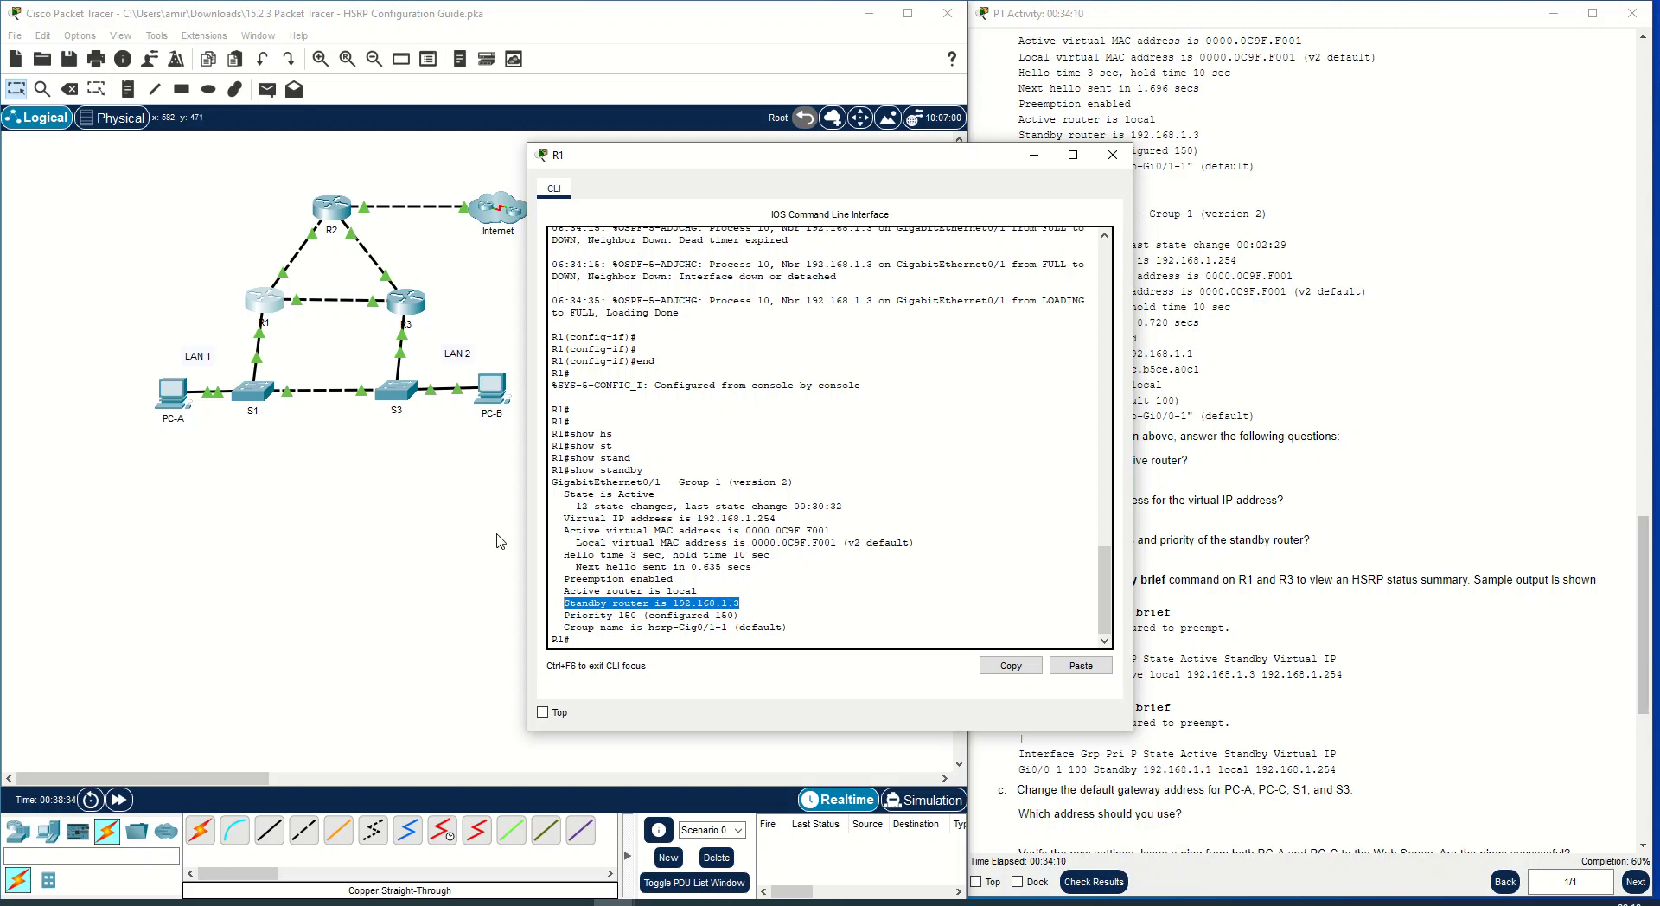
click(405, 315)
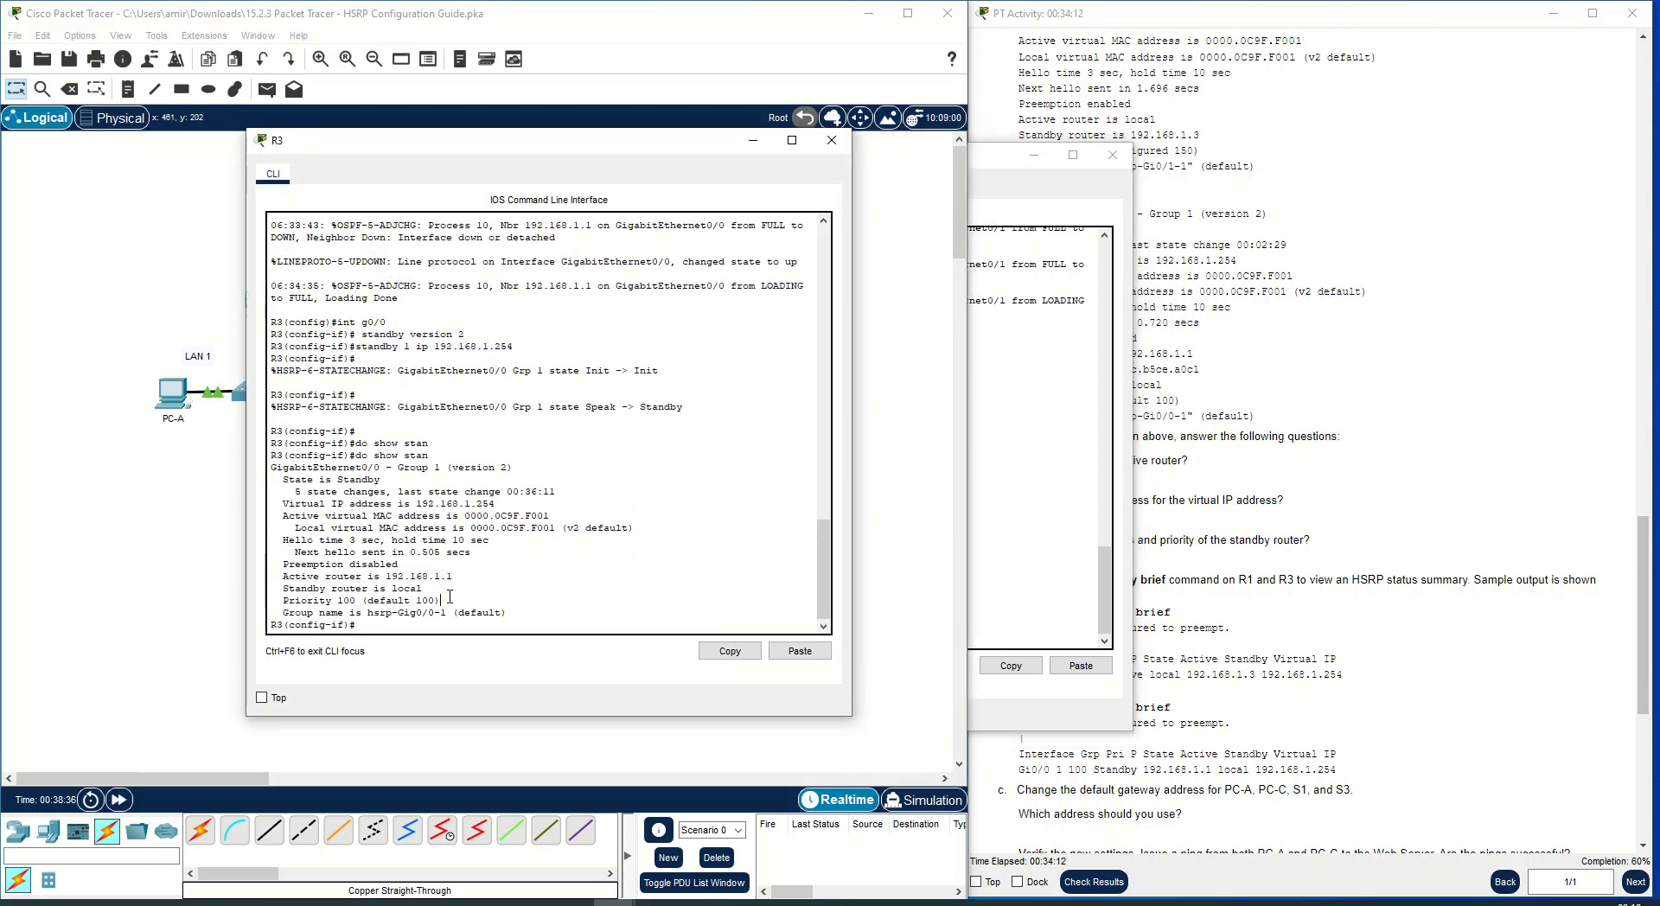
drag(446, 601, 272, 600)
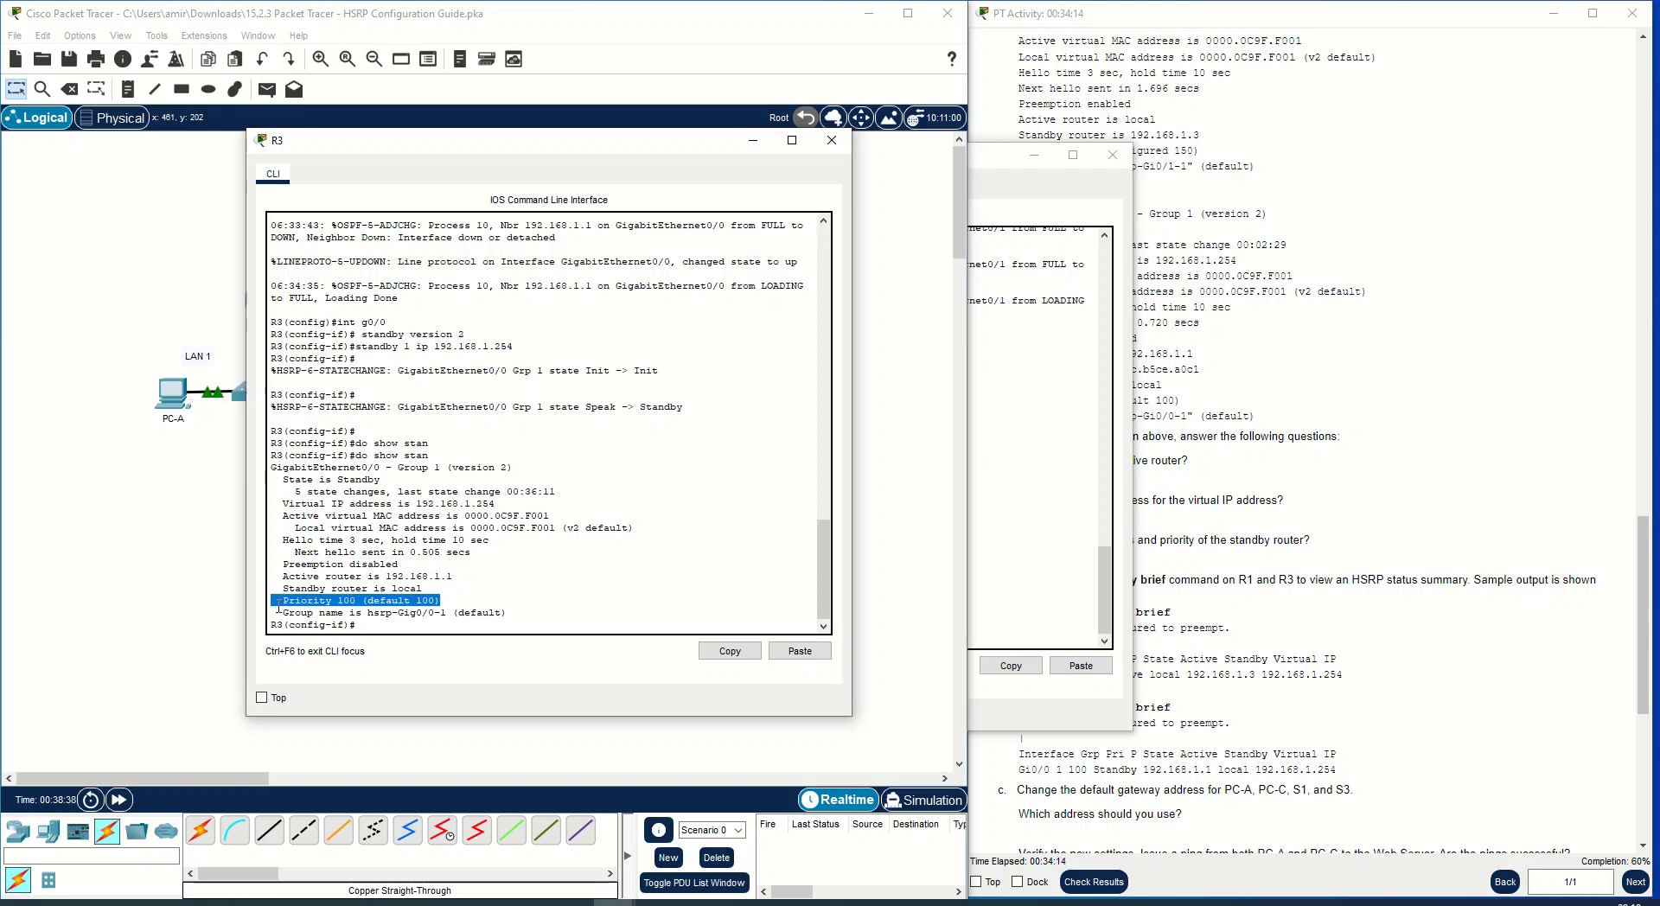
click(1107, 159)
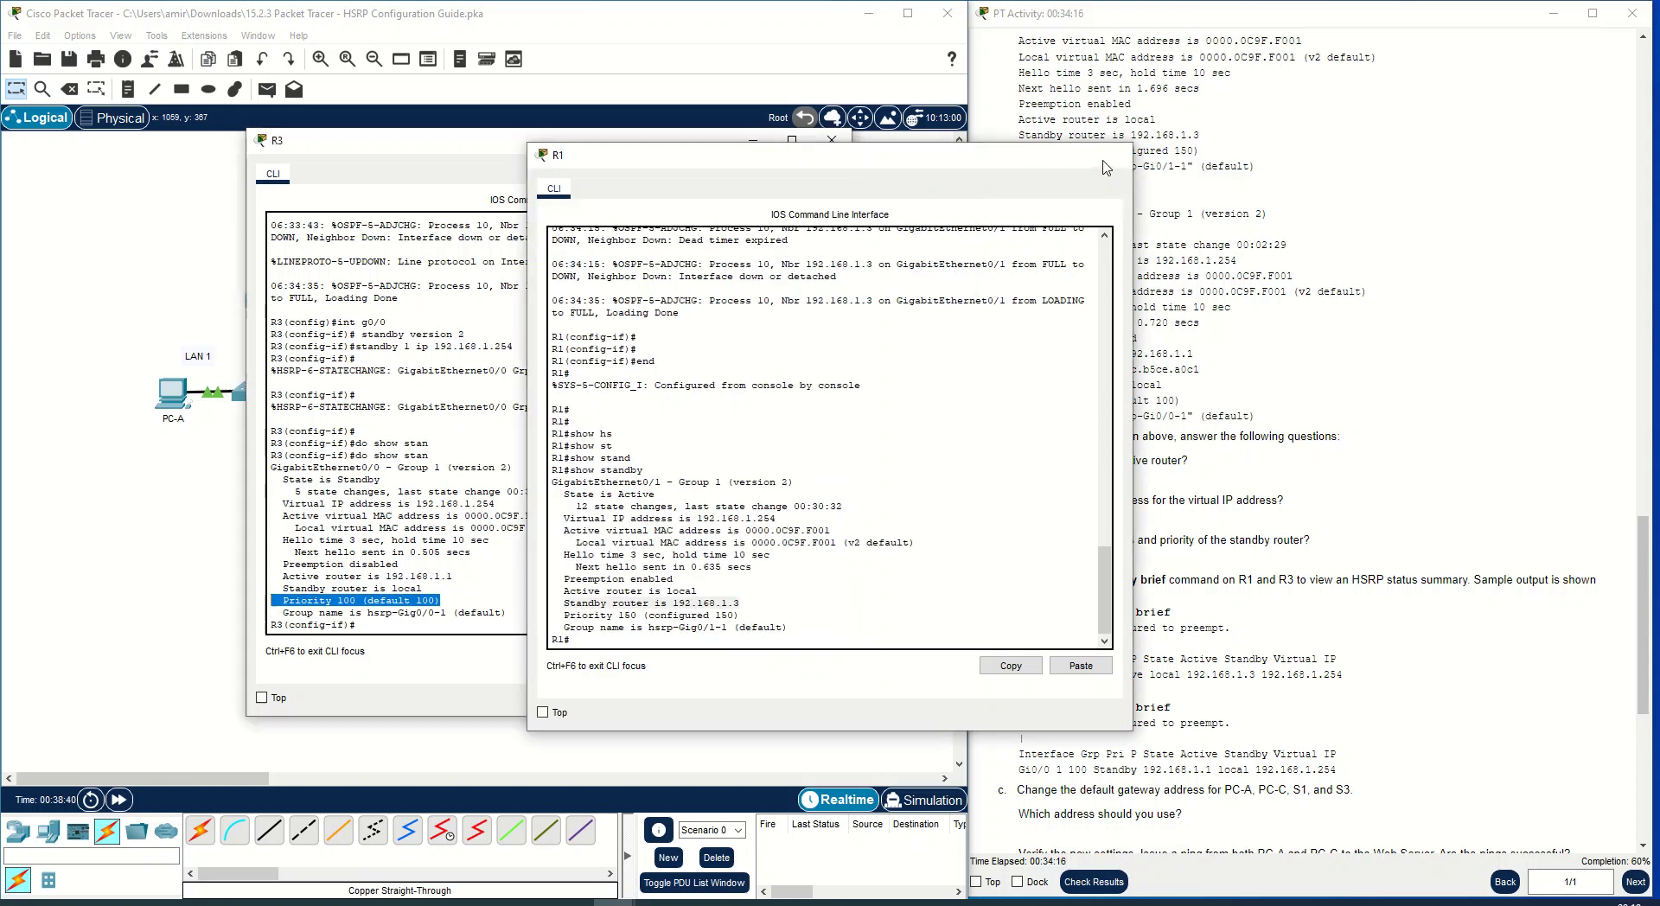
drag(1017, 540, 1319, 543)
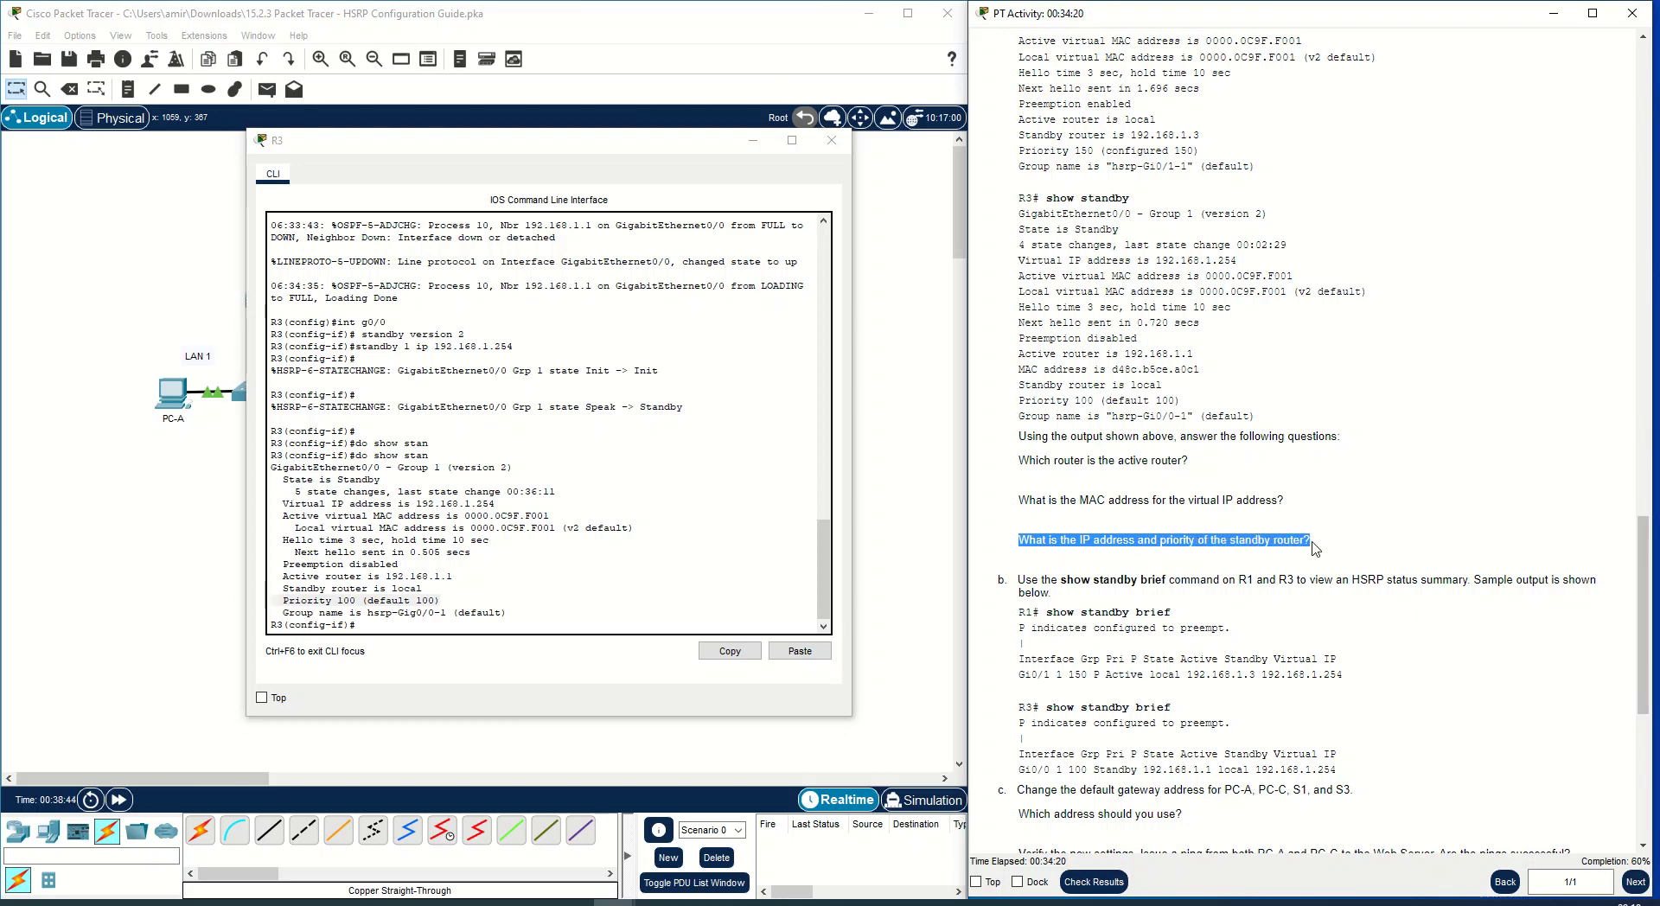
Read instruction step 3b, leave configuration mode on R3 with end, and run show standby brief.
scroll(1169, 535, down, 4)
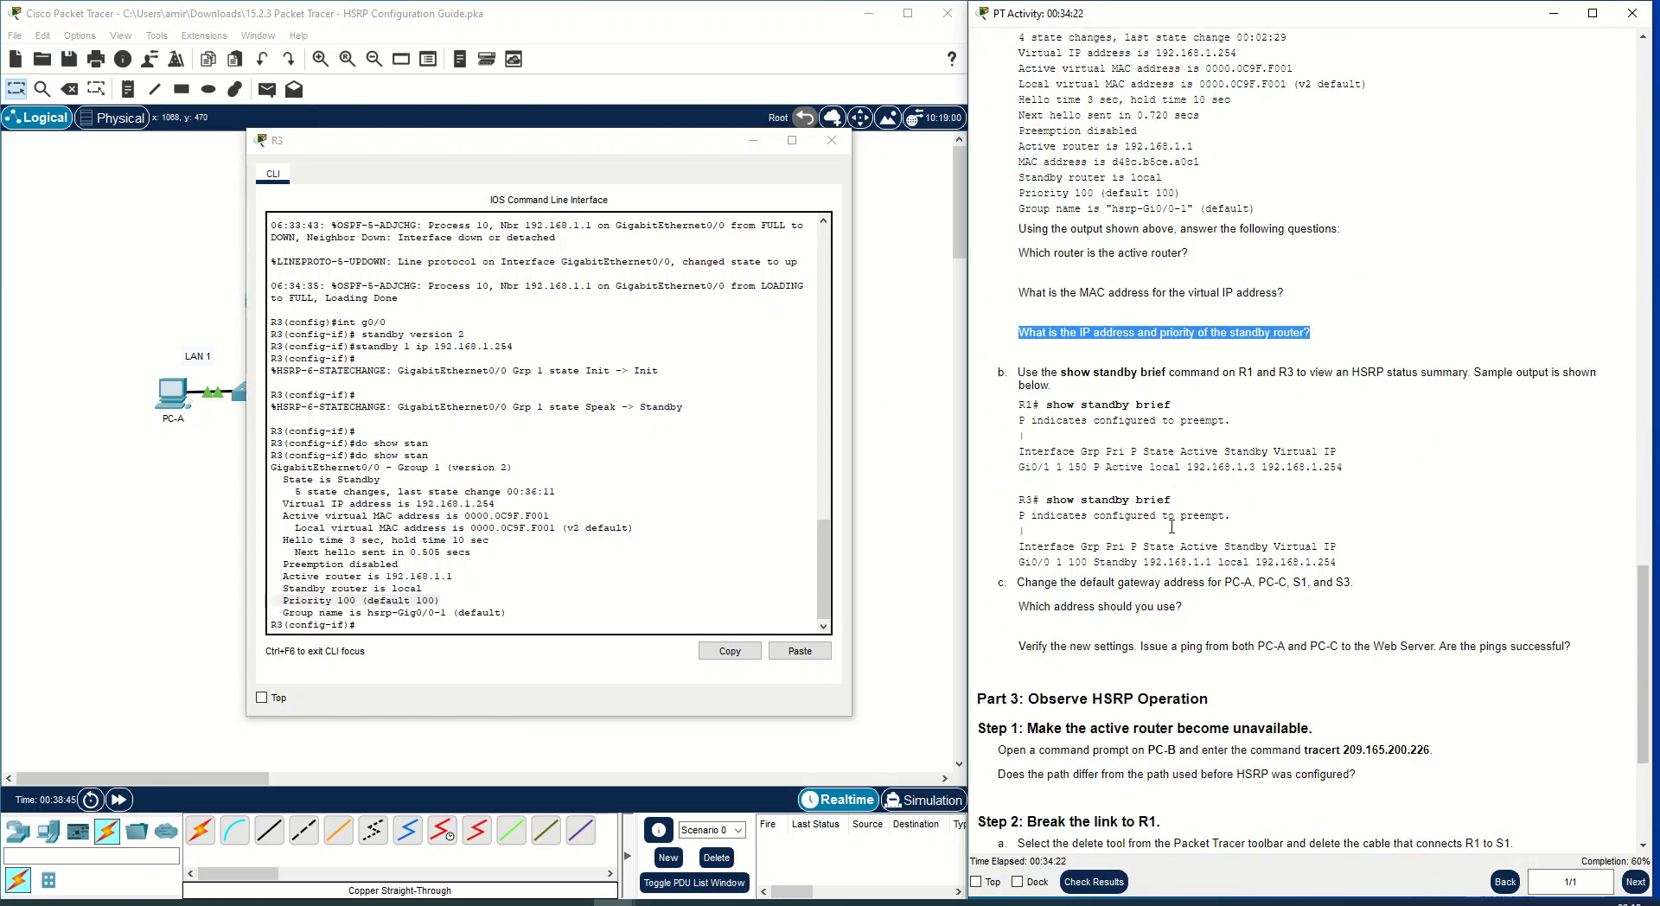
click(402, 627)
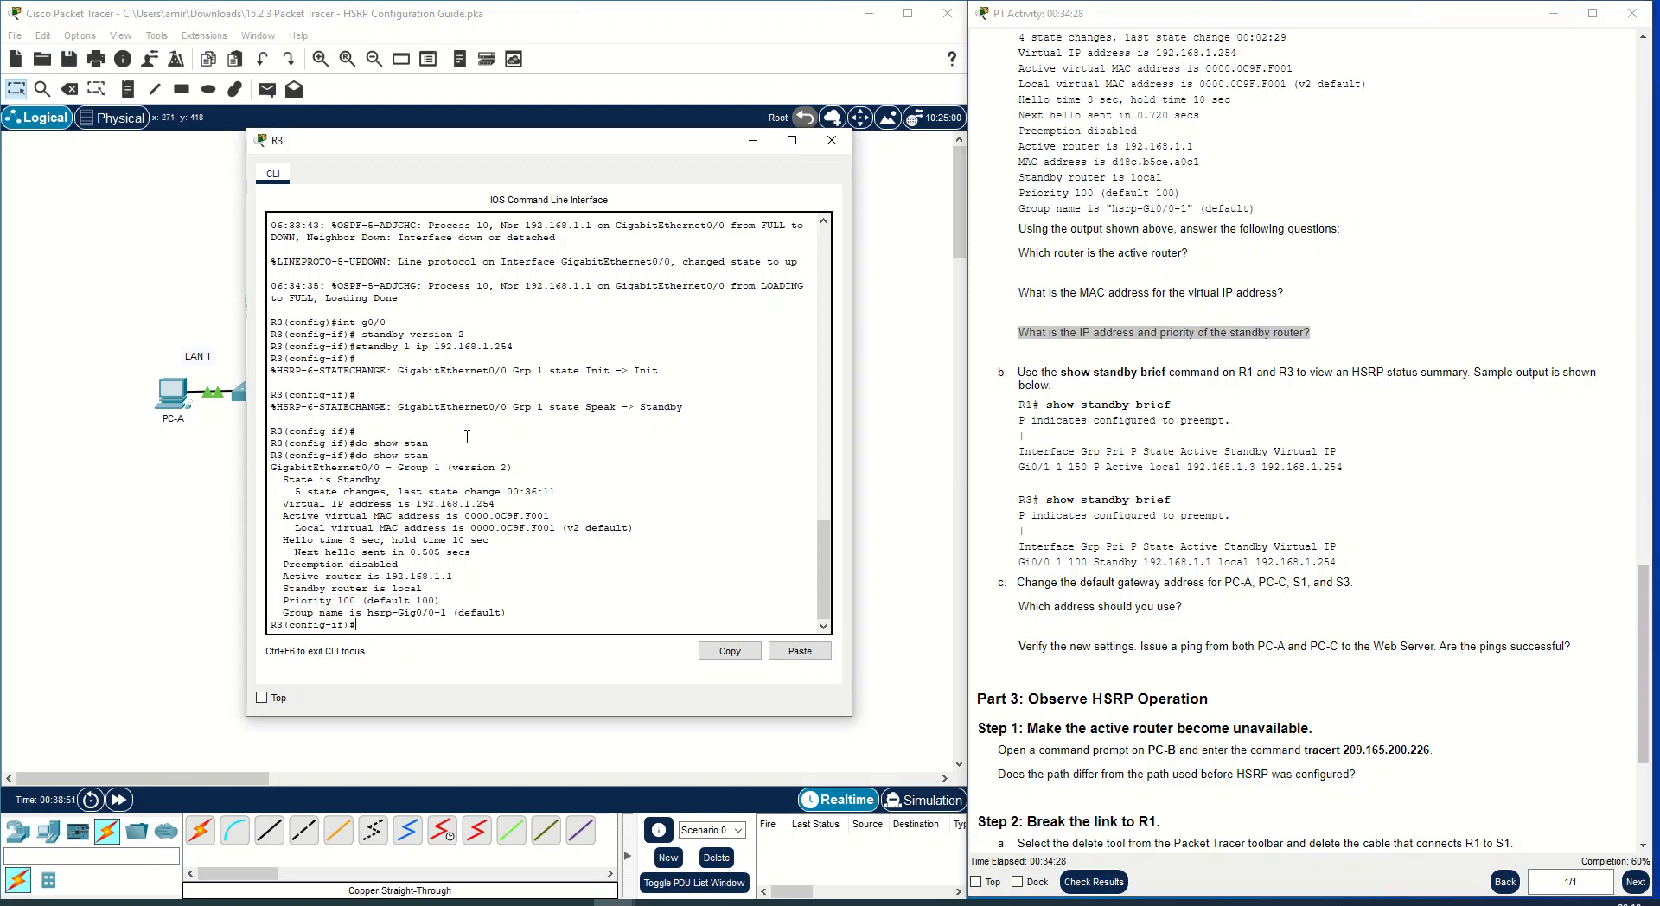
text(end)
key(Return)
key(Return)
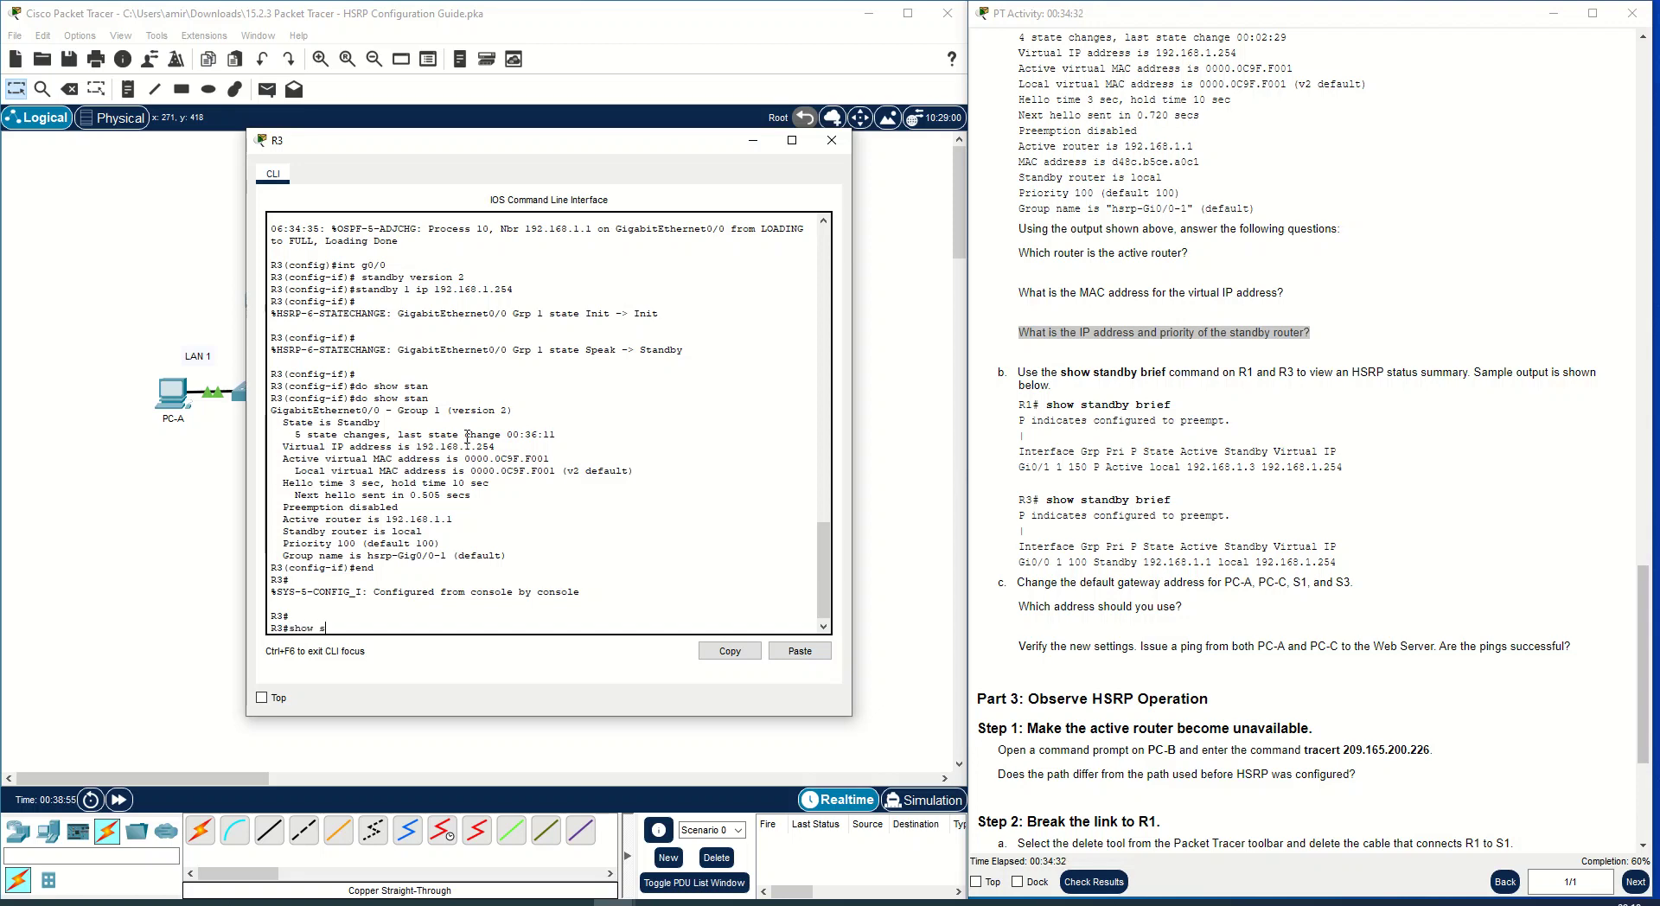
text(show stan)
key(Tab)
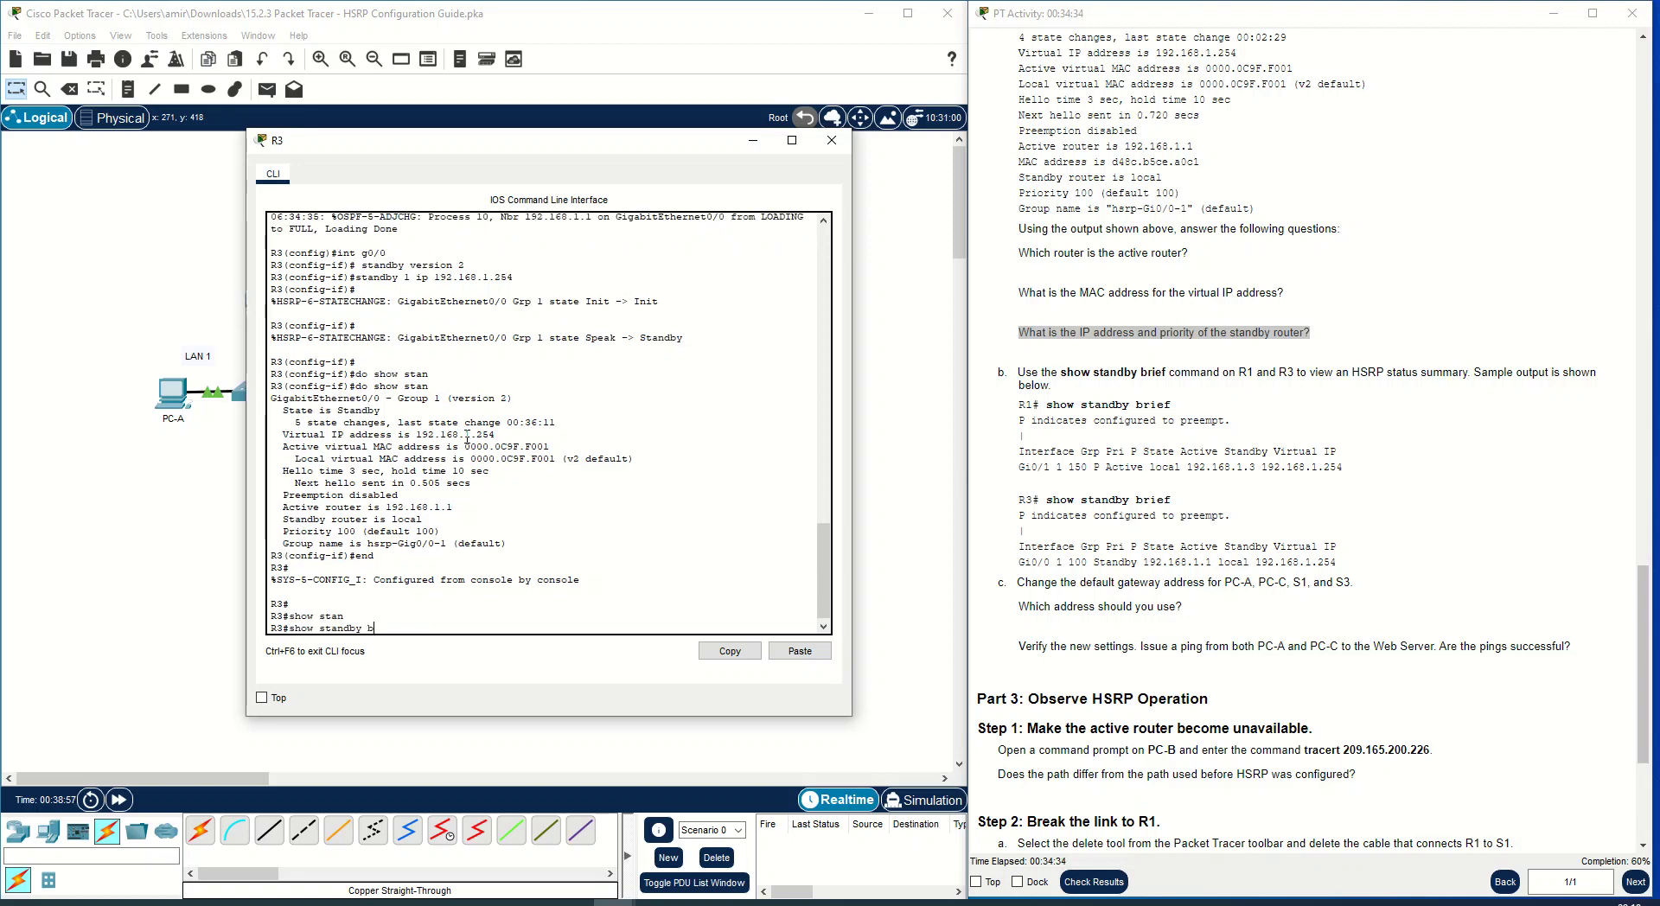
text(br)
key(Tab)
key(Return)
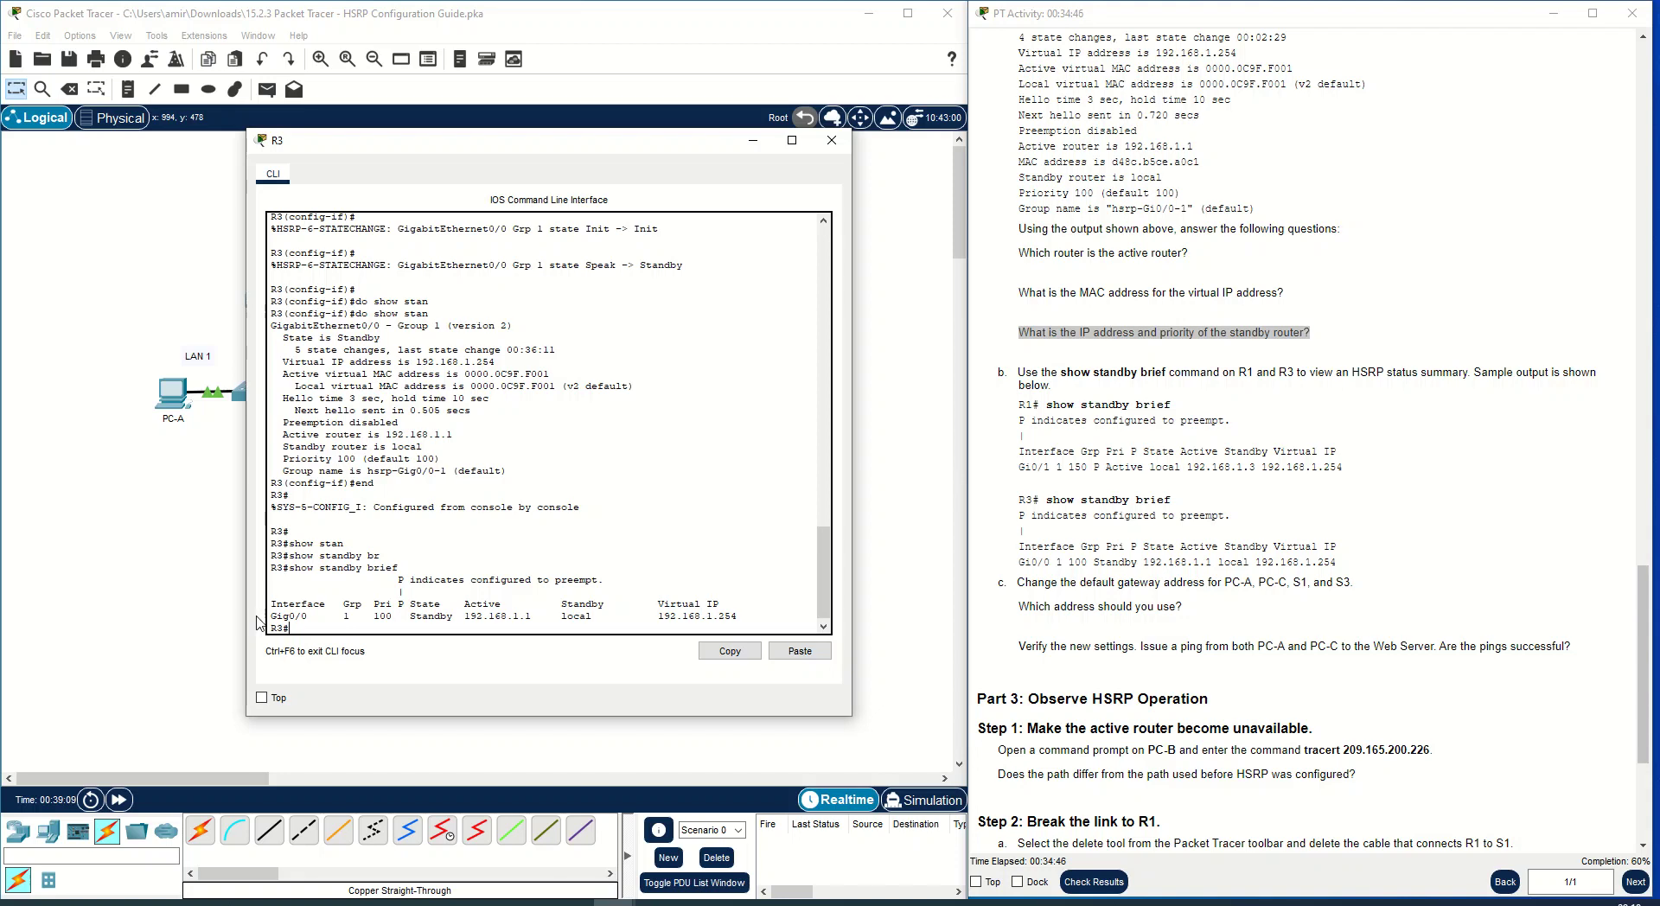
Examine the interface, priority, state, active router, and virtual IP columns in R3's standby brief output.
drag(270, 616, 308, 617)
drag(373, 618, 394, 620)
drag(413, 621, 756, 617)
drag(634, 604, 750, 619)
mouse_move(464, 606)
mouse_down()
mouse_move(504, 606)
mouse_move(464, 614)
mouse_up()
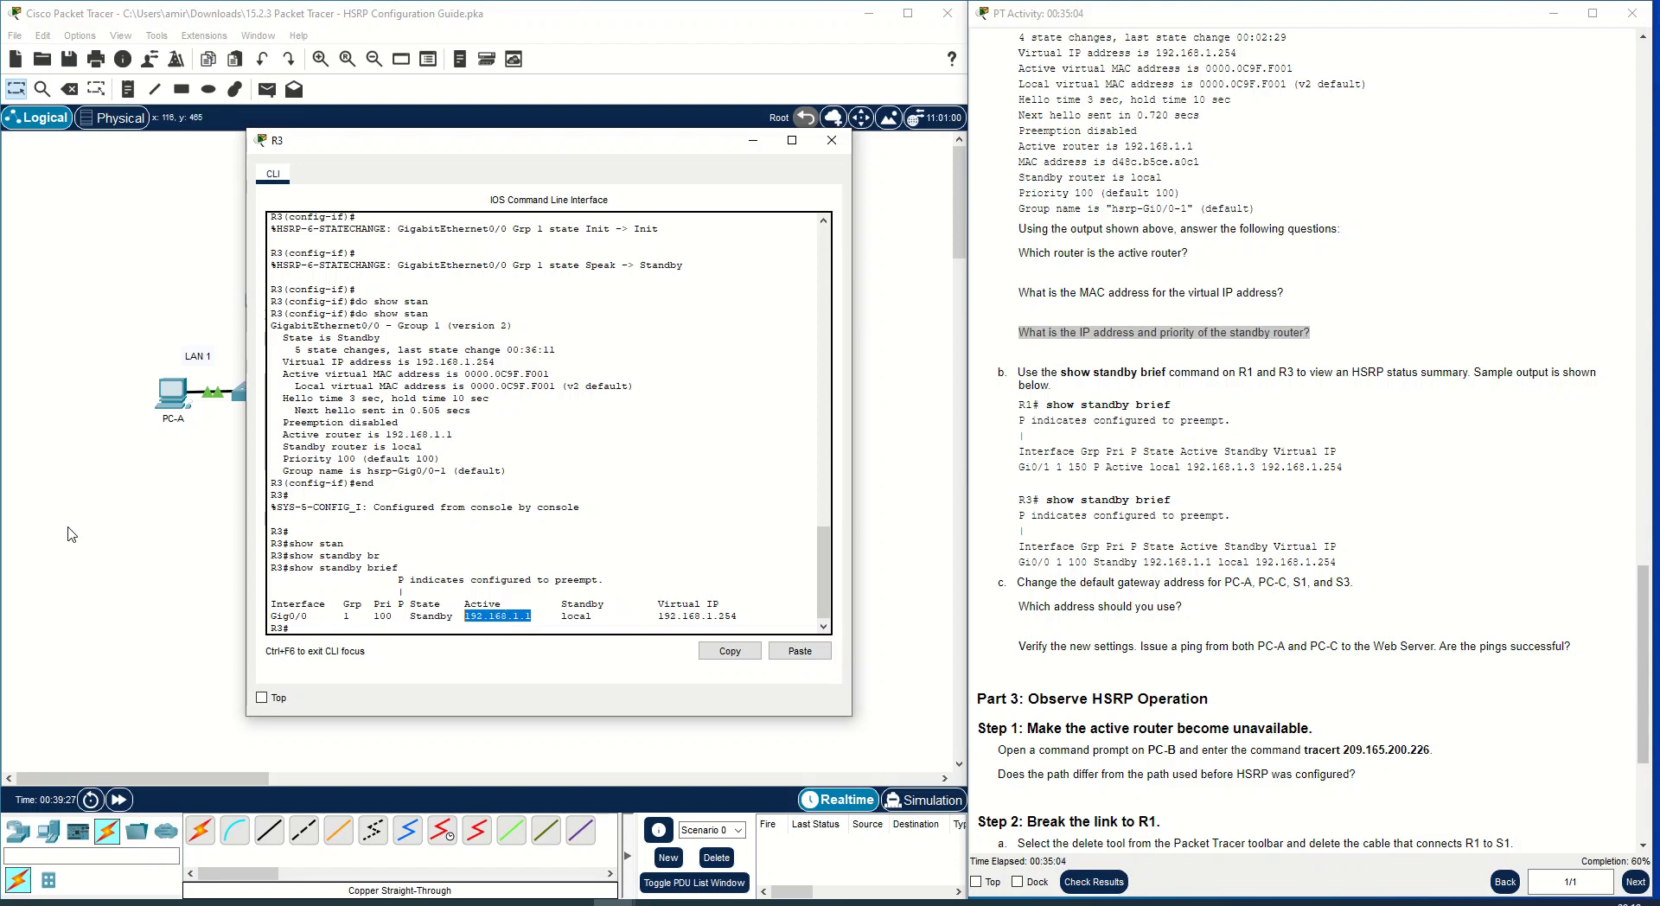
Open R1's CLI and try to display an HSRP summary with show sta su.
click(22, 464)
click(252, 308)
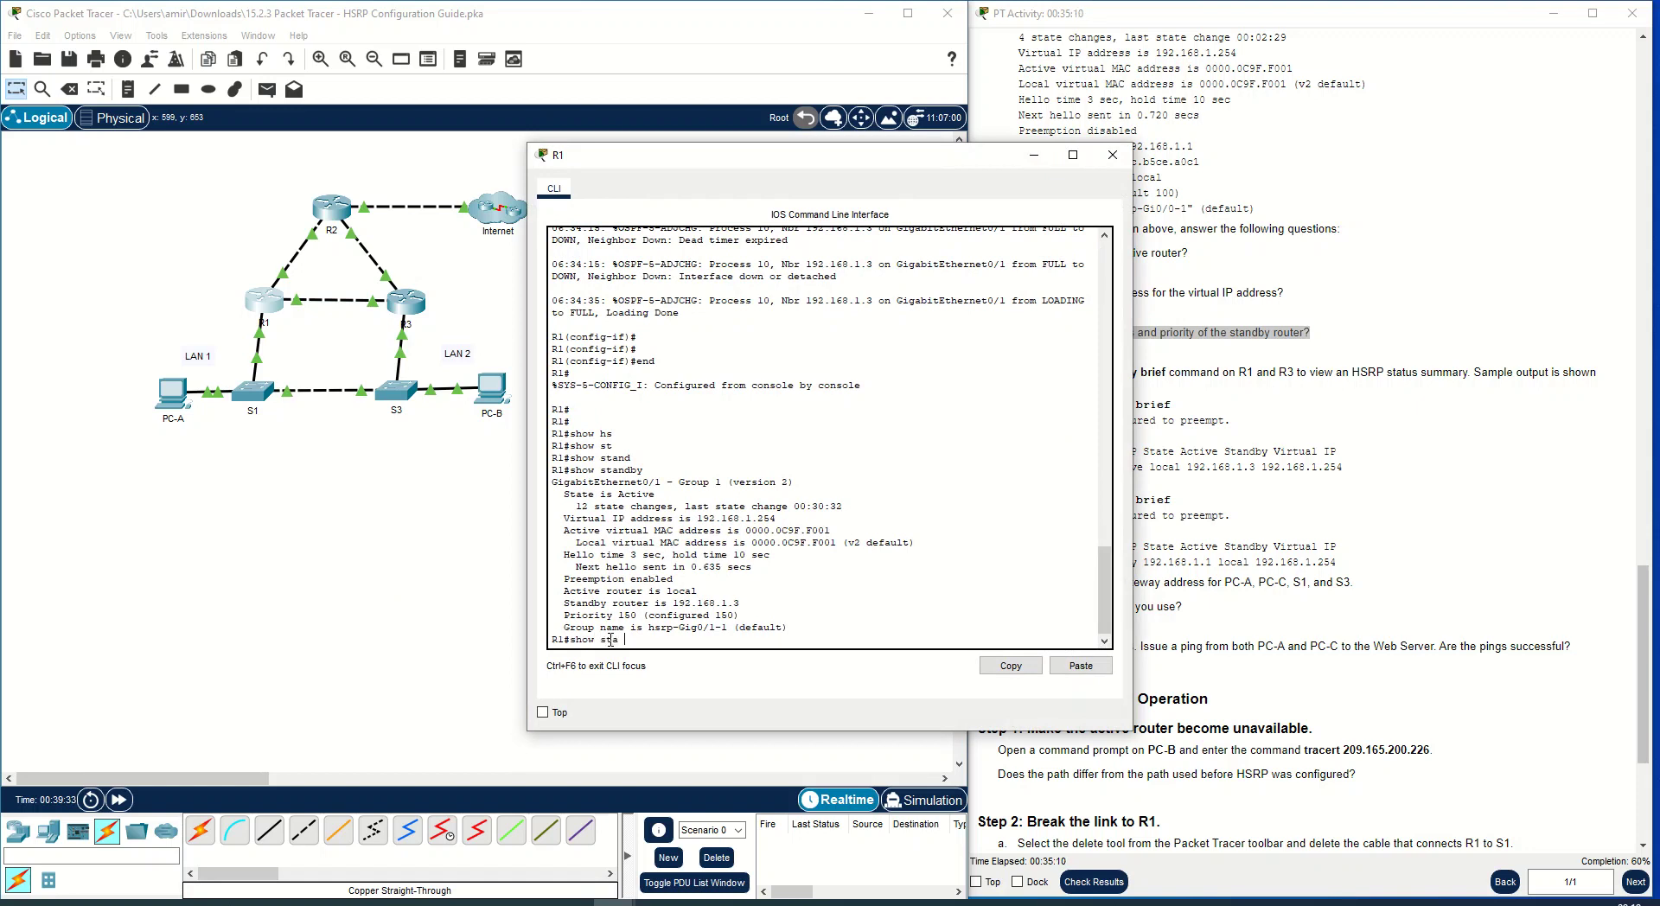
text(show sta su)
key(Tab)
key(Return)
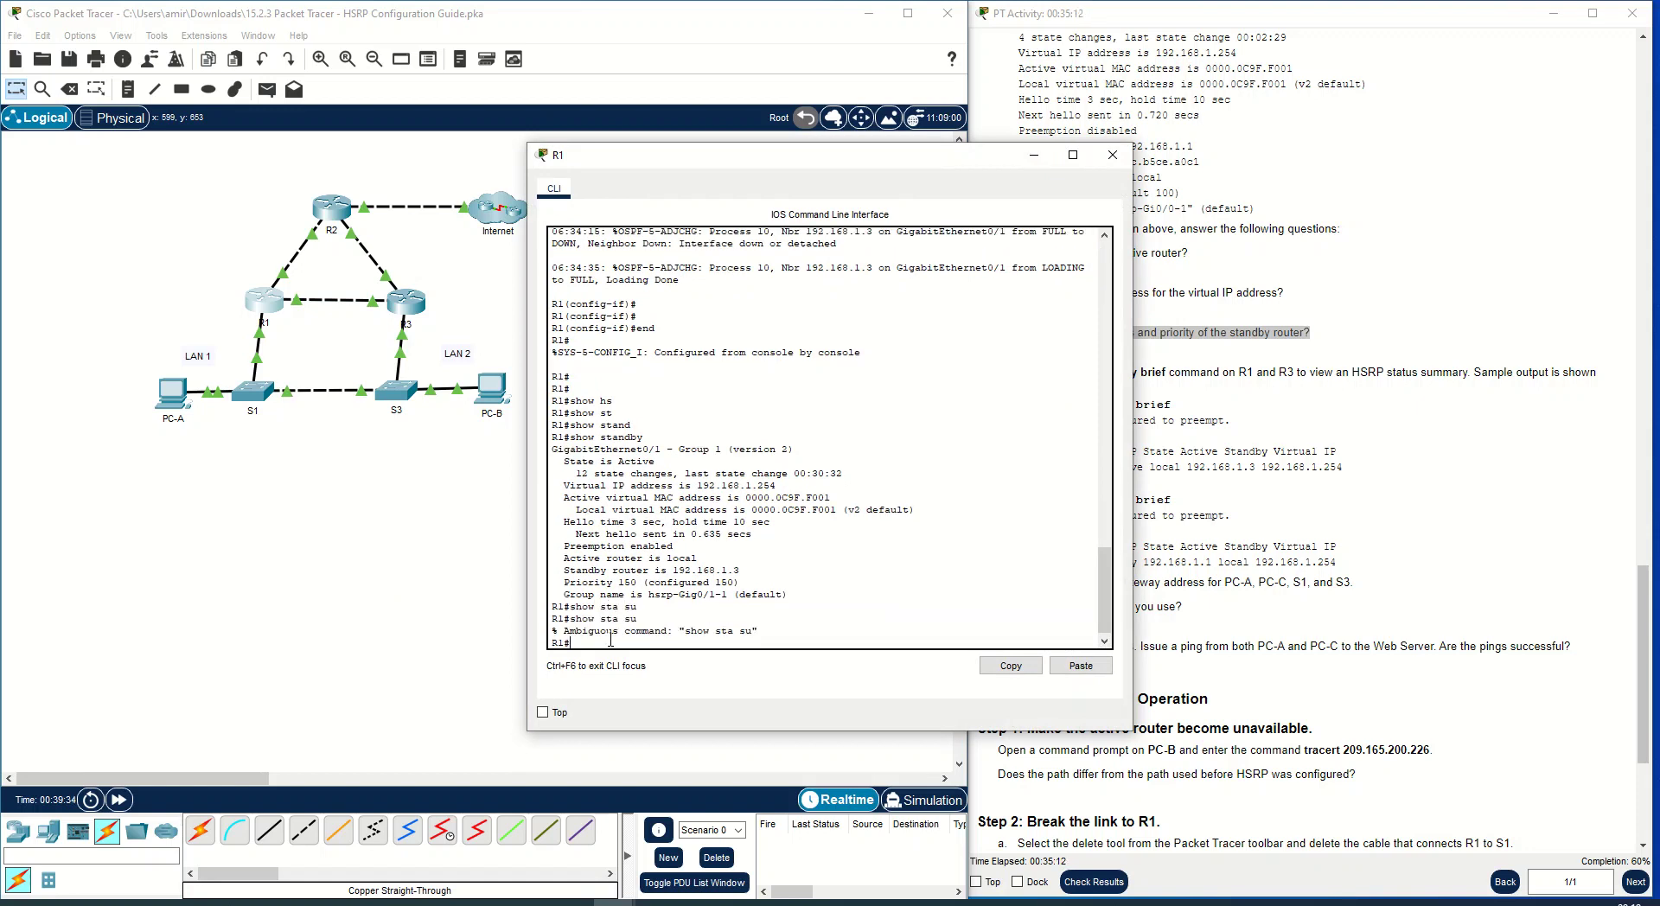
Try to display the HSRP summary on R1 with show stan sum.
text(show sta s)
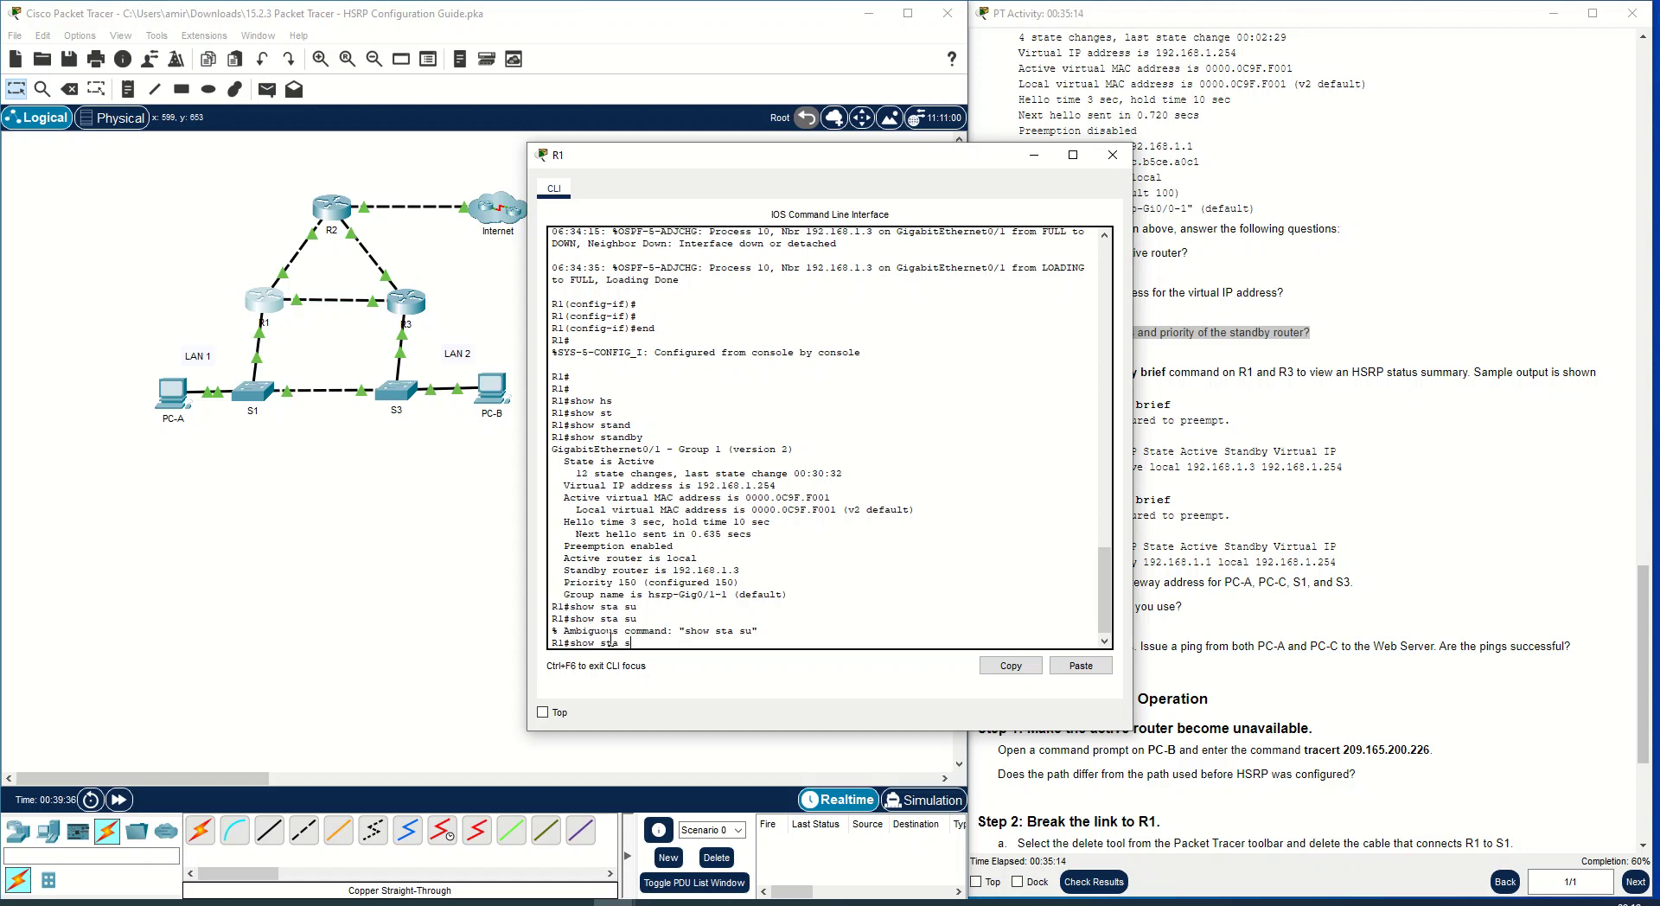
text(an sum)
key(Tab)
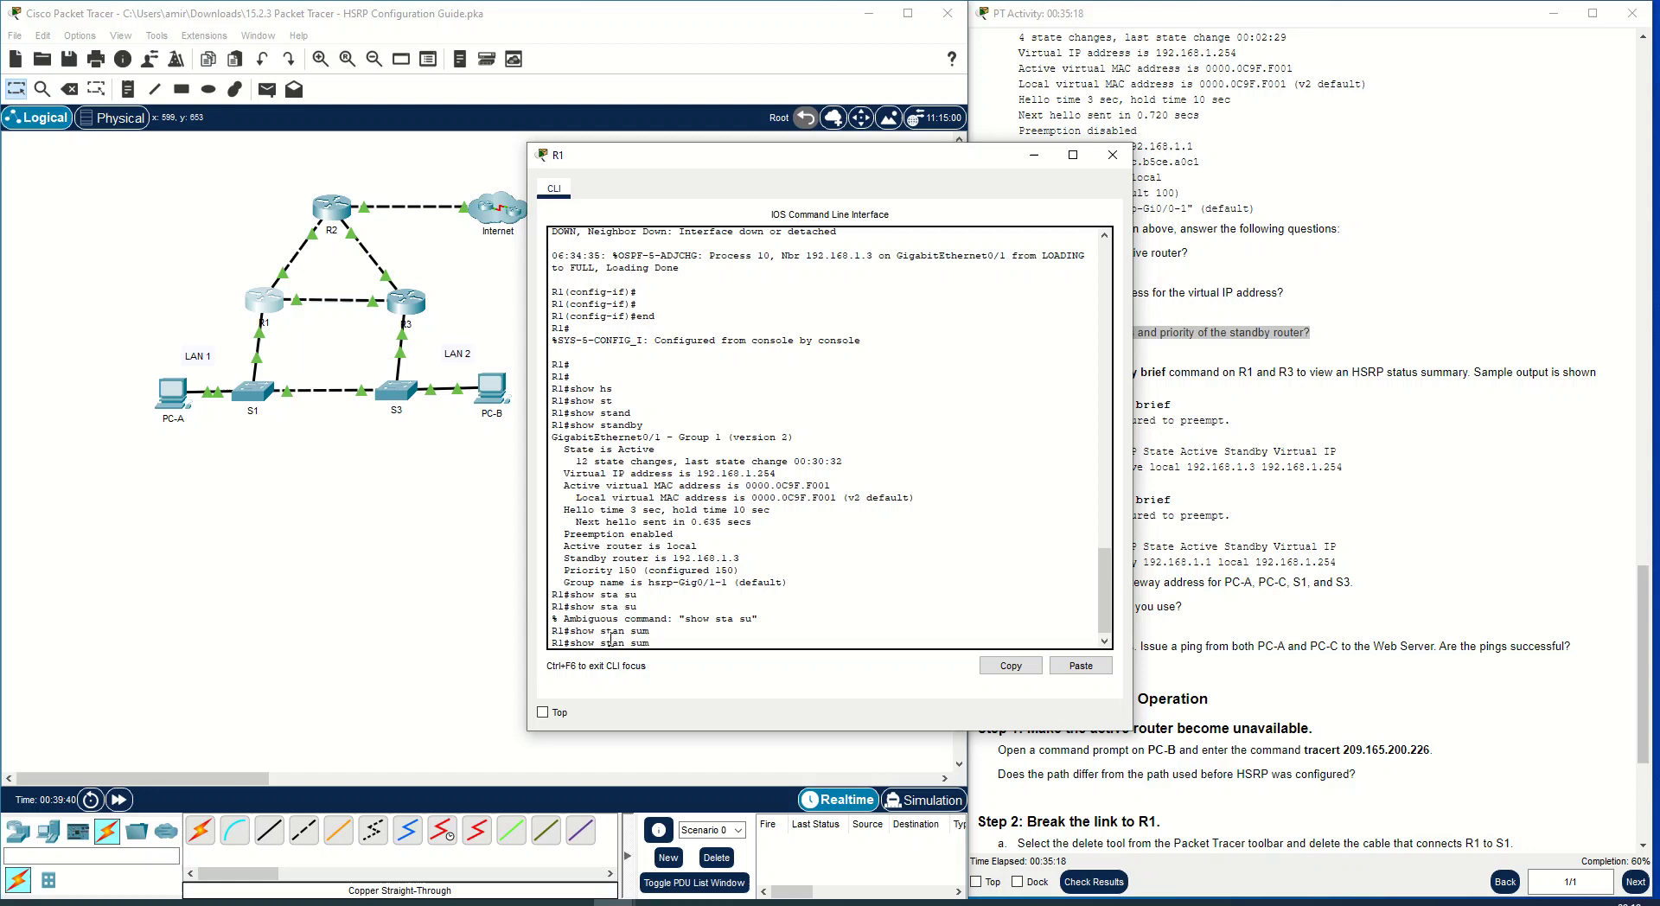
key(Return)
Try to complete the HSRP summary command on R1 as show standby su.
key(Up)
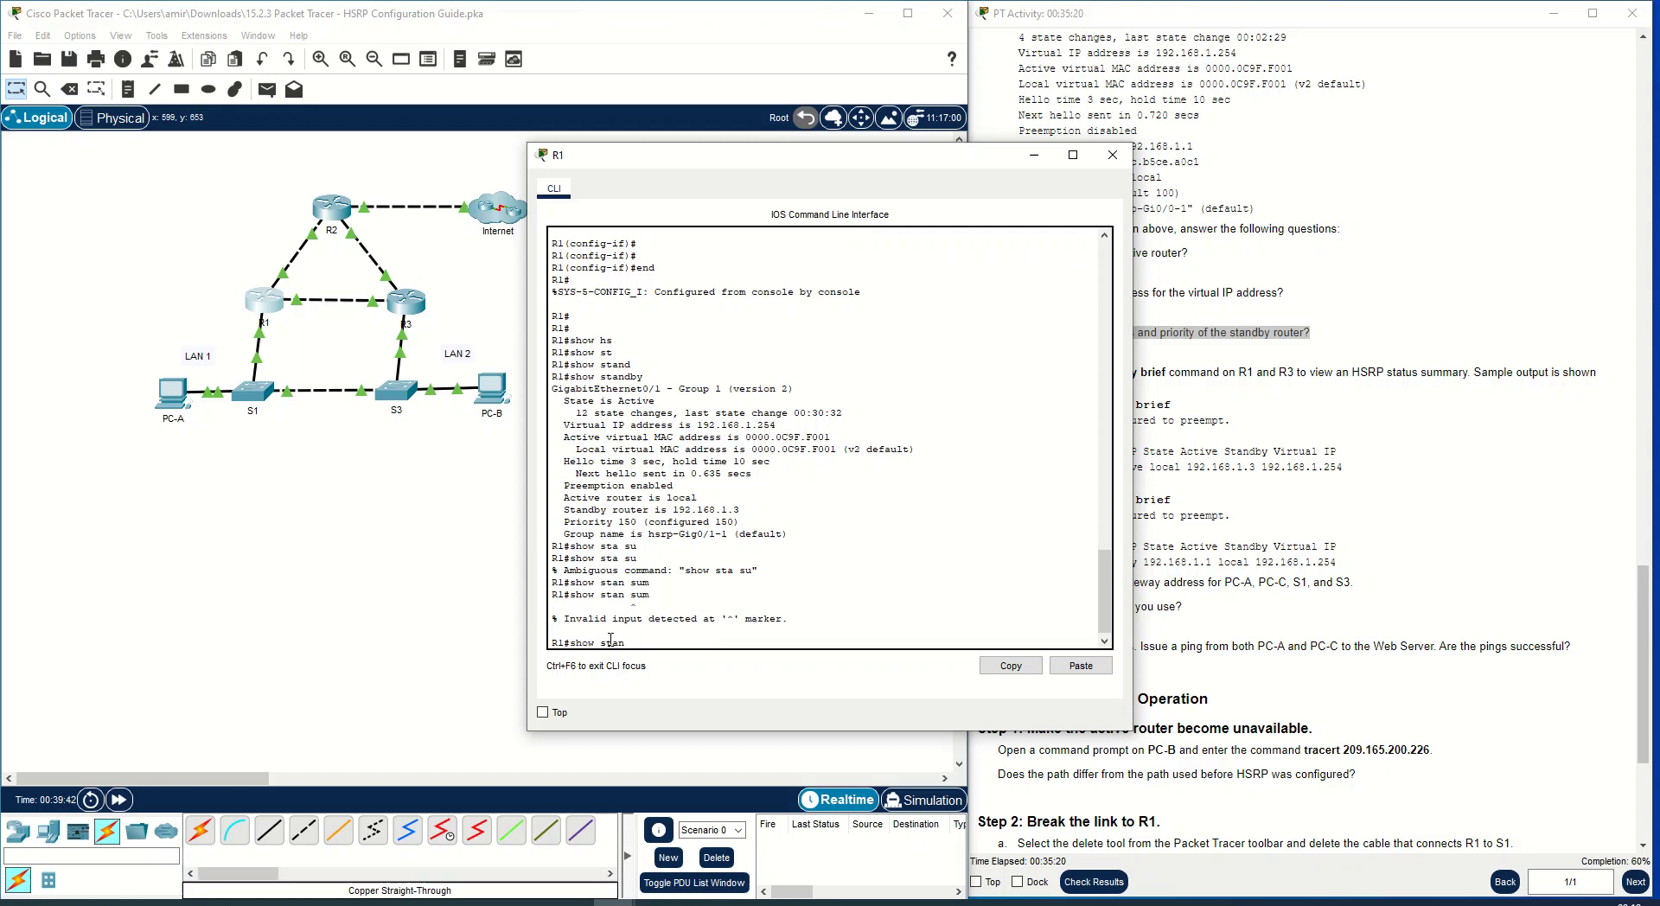
key(BackSpace)
key(BackSpace)
text(standb)
key(Tab)
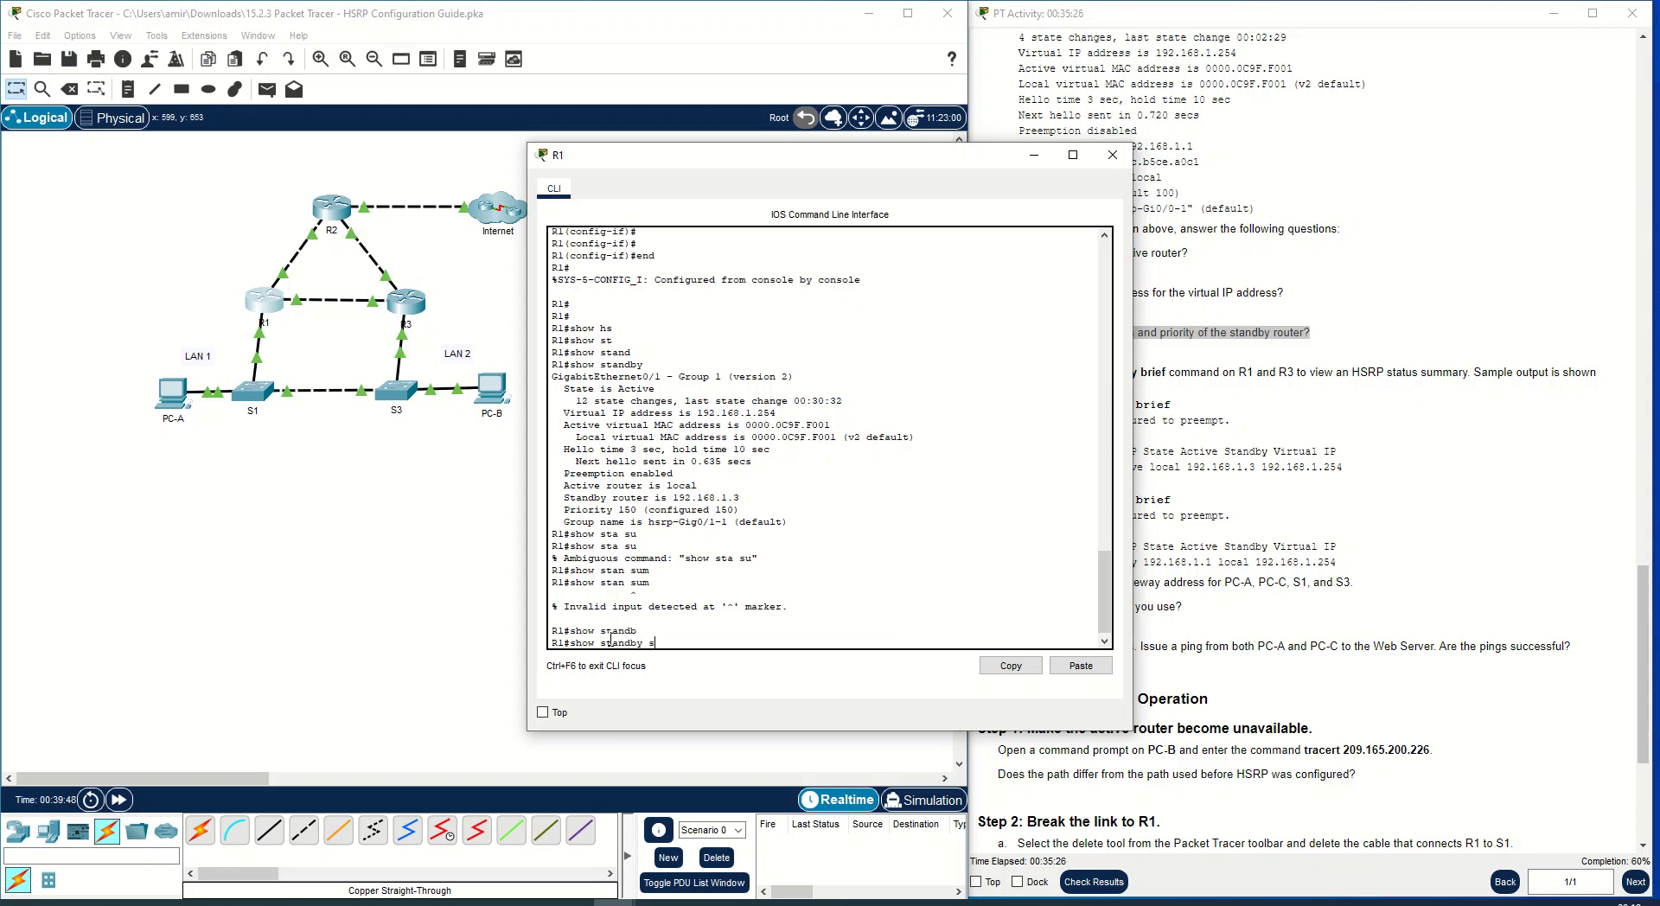
text(su)
key(Tab)
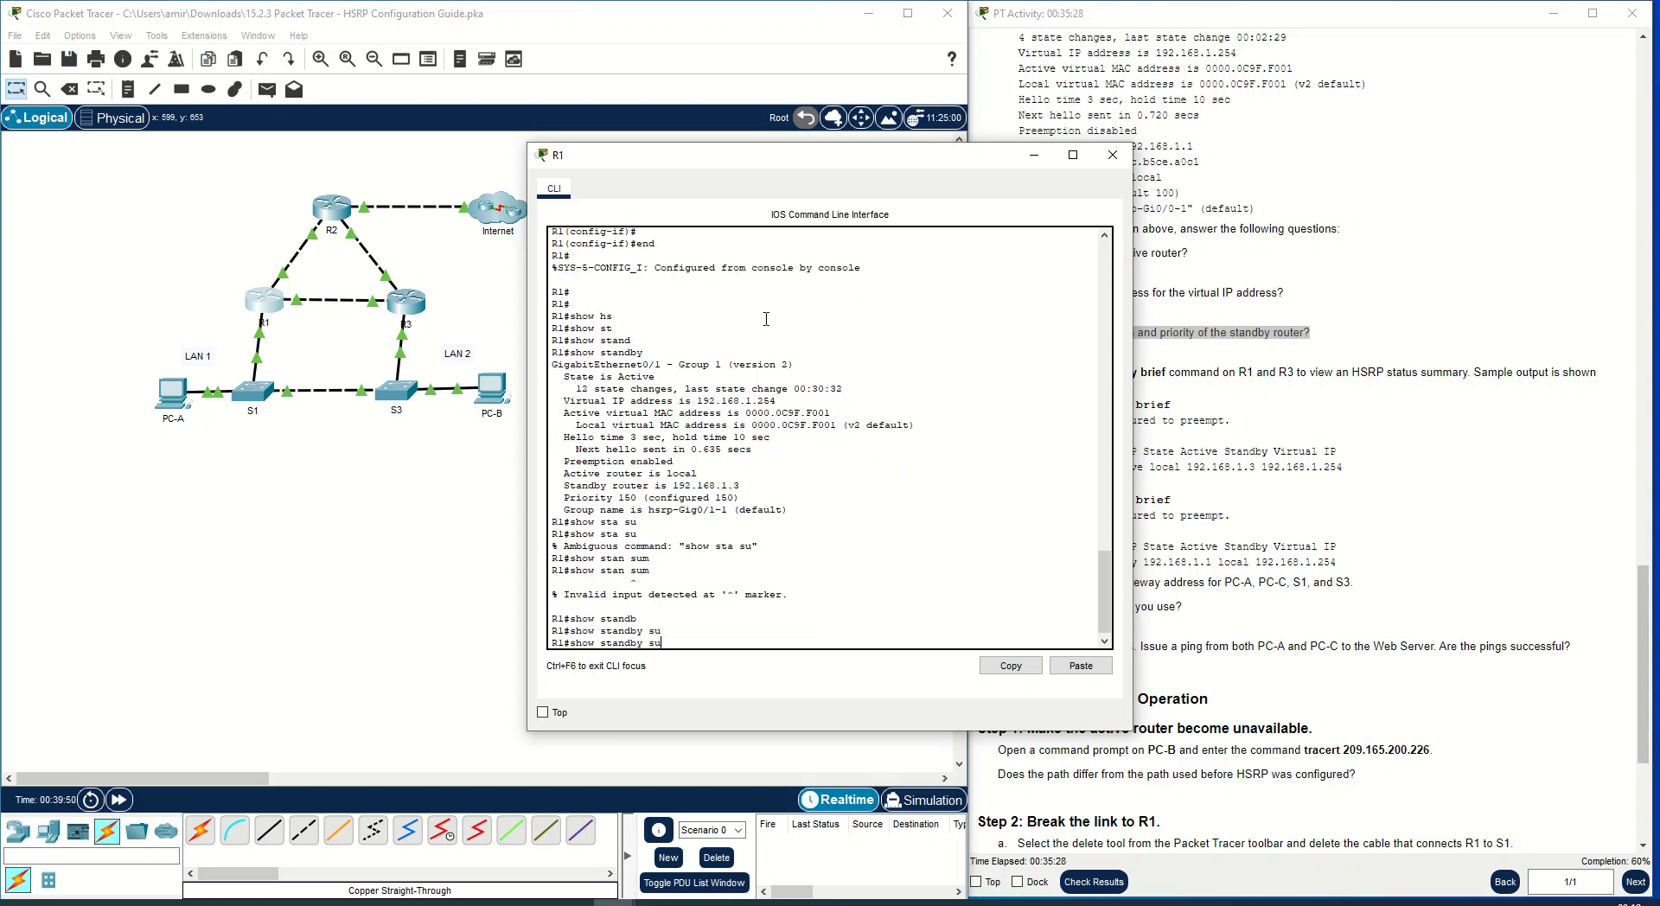
Move R1's window off the instructions and run show standby brief on R1.
drag(969, 164, 764, 176)
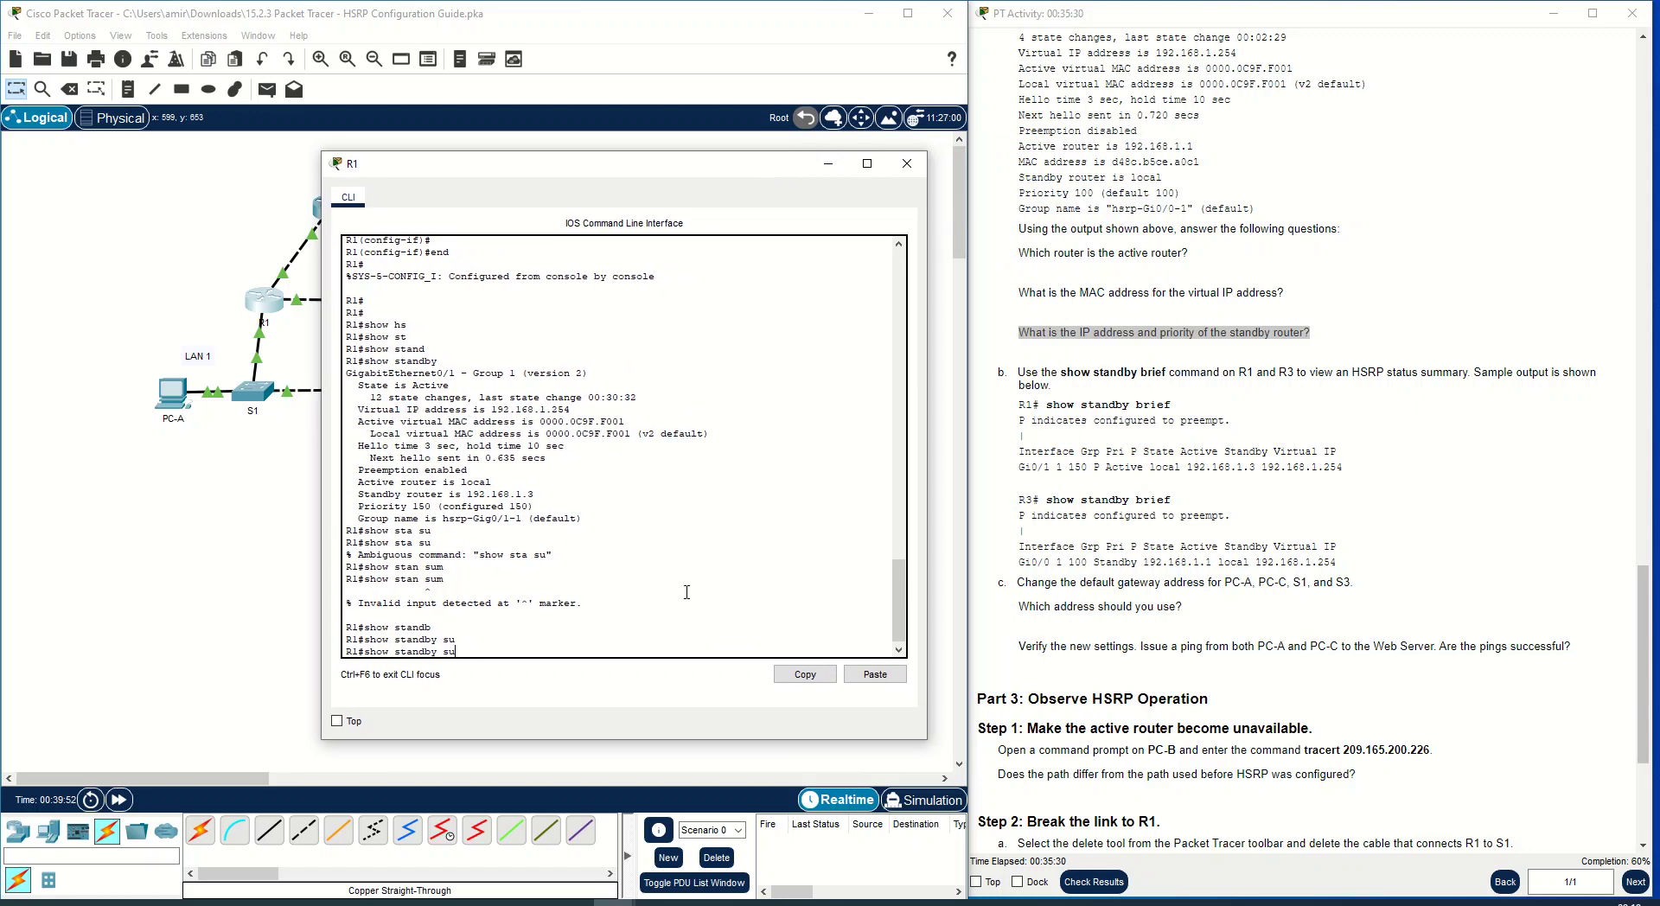
text(bri)
key(Tab)
key(Return)
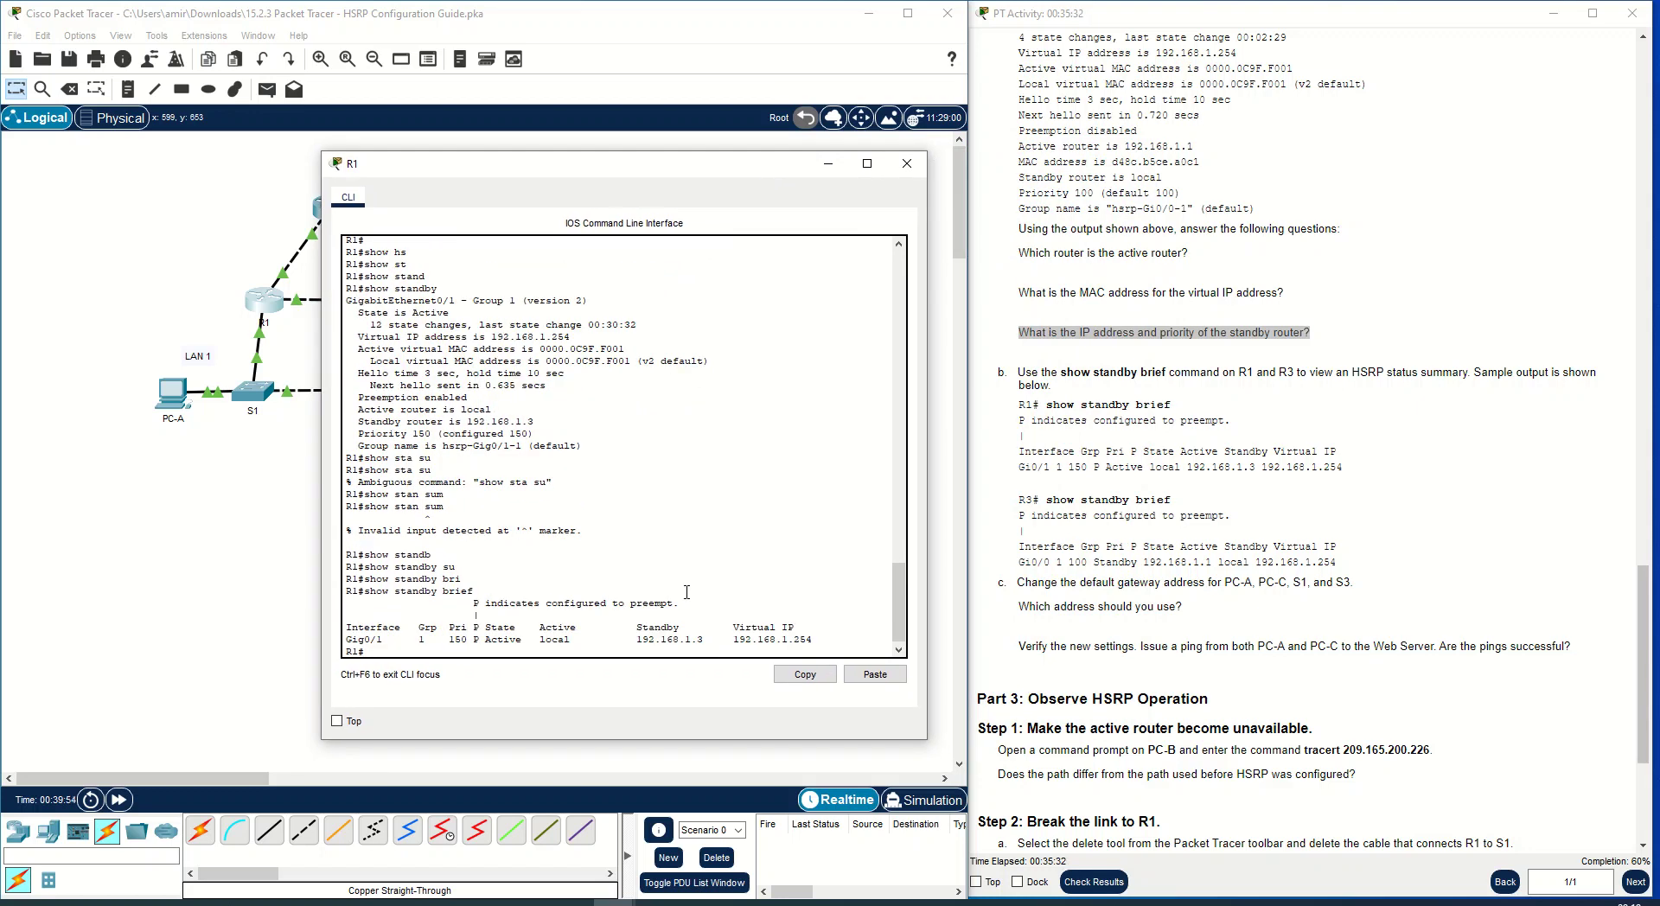
List the available options of the show standby command on R1 with the ? help.
key(Up)
key(BackSpace)
key(BackSpace)
key(BackSpace)
key(BackSpace)
text(?)
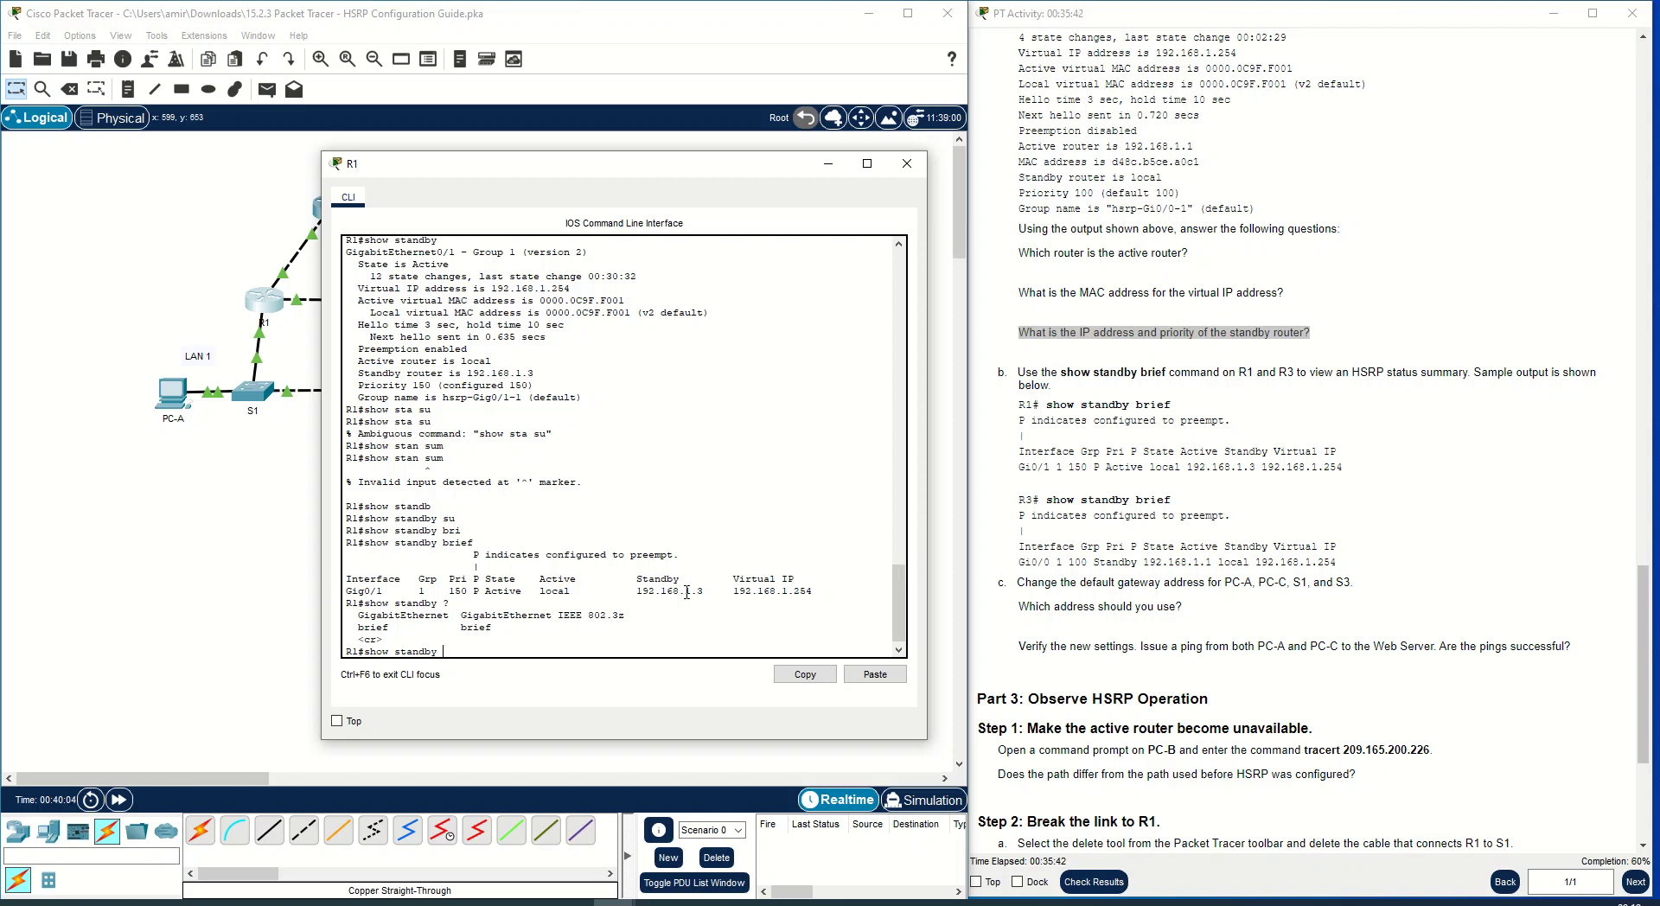
Display R1's HSRP summary using the abbreviated command show stan br.
key(BackSpace)
key(BackSpace)
key(BackSpace)
key(BackSpace)
text(br)
key(Return)
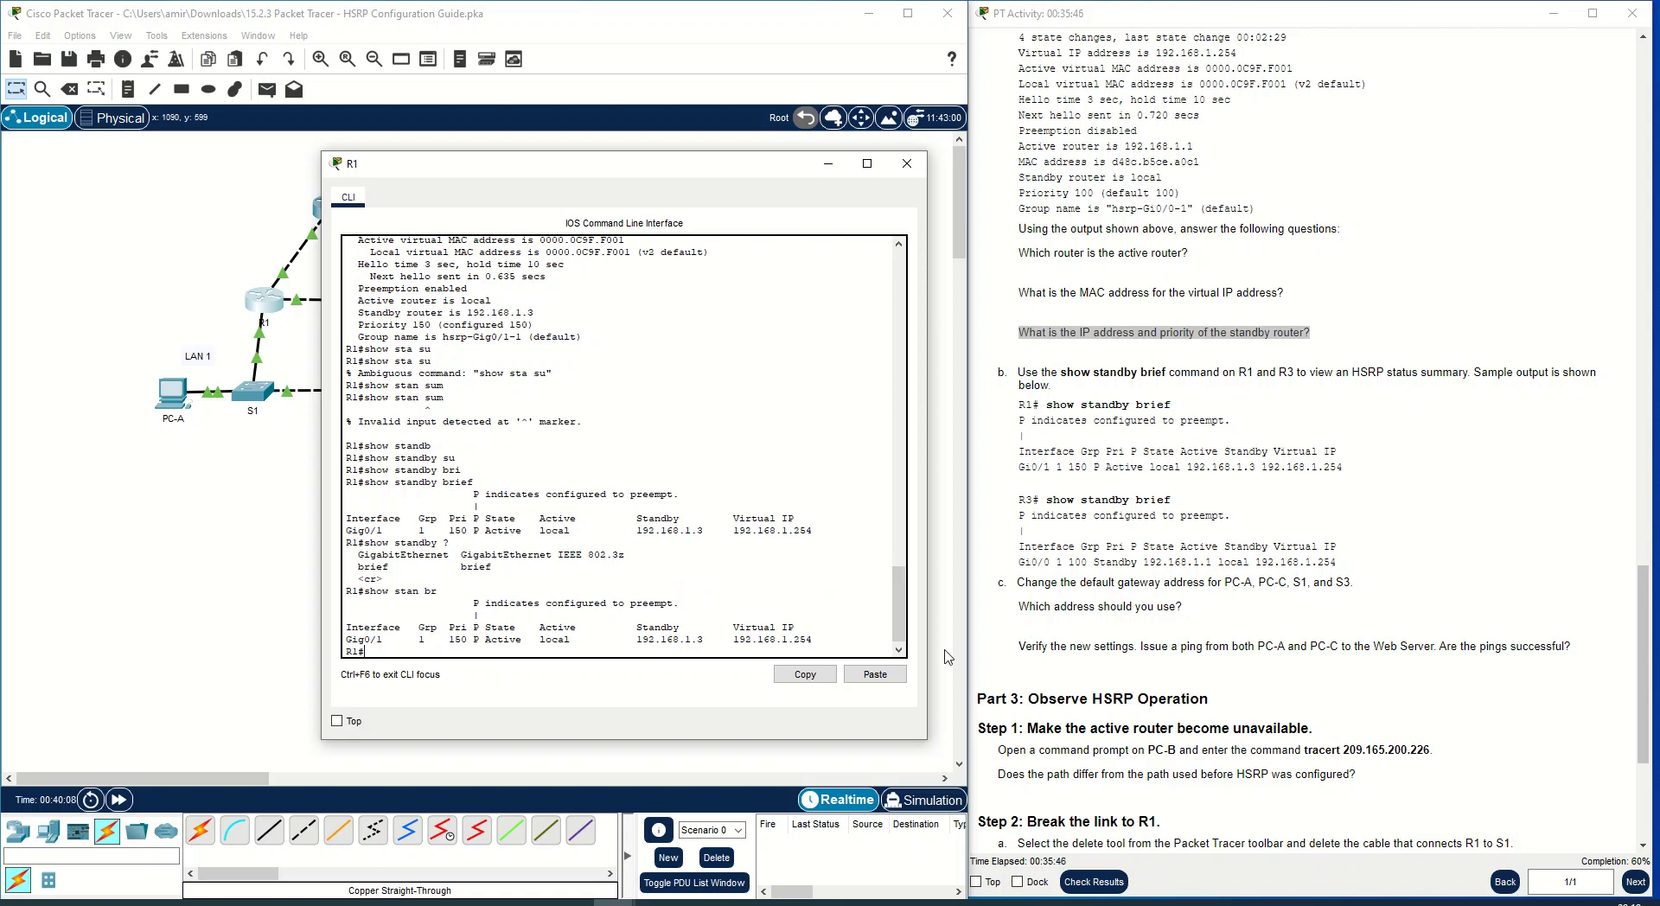
Examine the Gig0/1 row of R1's standby brief output up to the virtual IP, and close R1's window.
drag(347, 640, 817, 637)
drag(389, 640, 351, 648)
click(422, 637)
drag(454, 641, 818, 640)
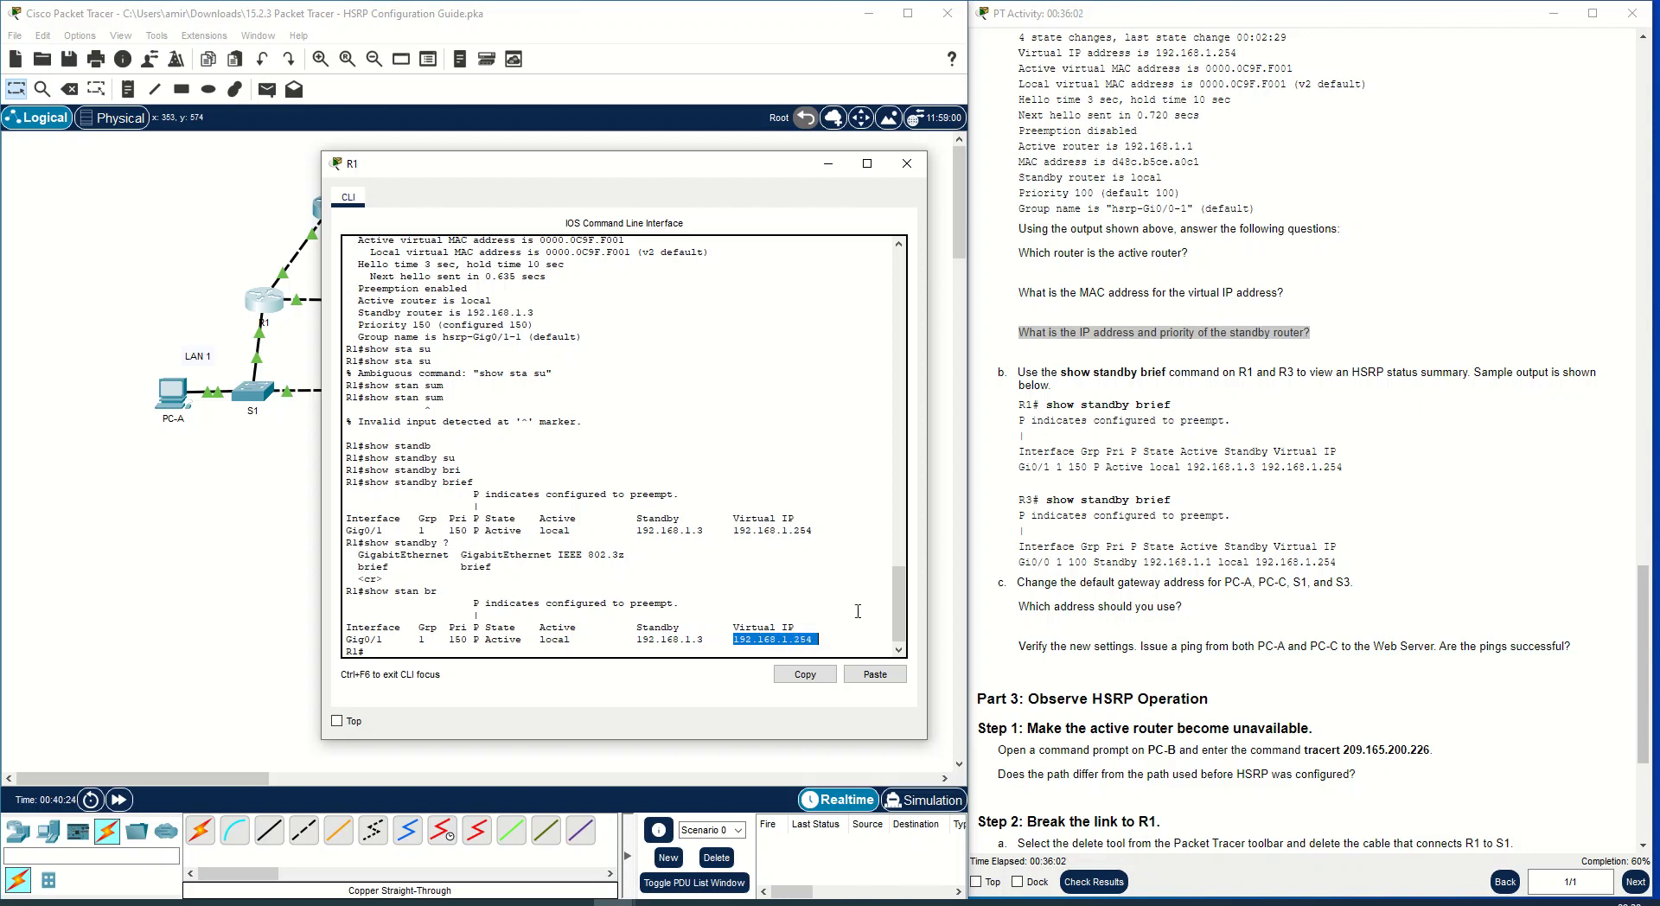
click(907, 163)
Read instruction step 3c and copy the virtual IP address 192.168.1.254 from step 1c of the instructions.
scroll(1345, 491, down, 3)
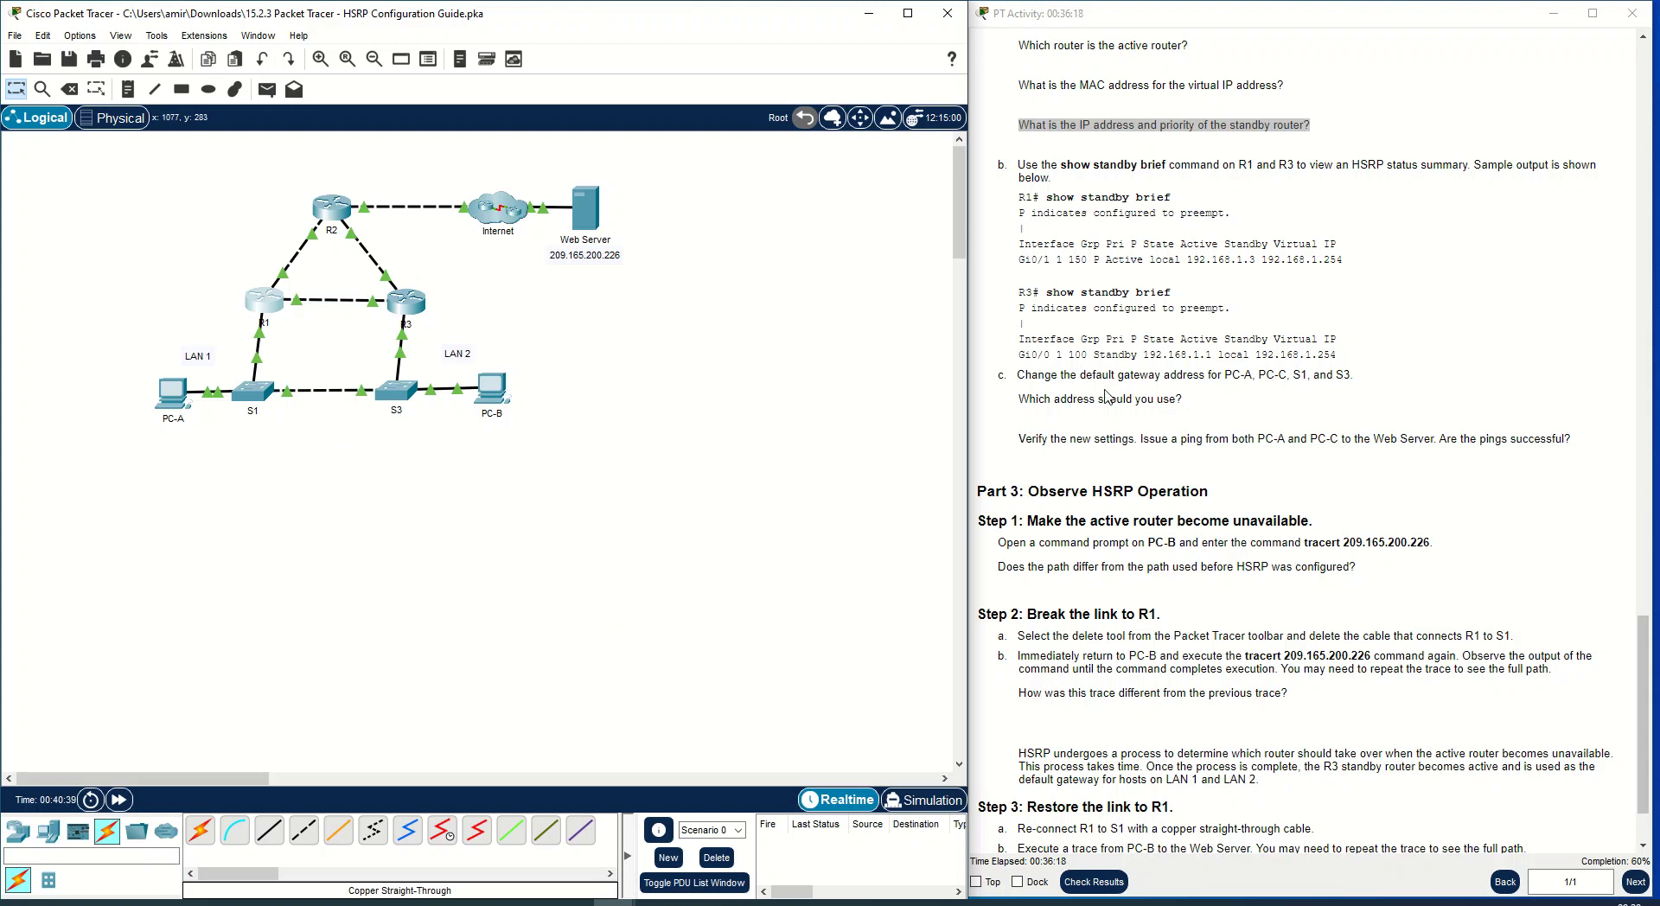
scroll(1240, 340, up, 2)
scroll(1240, 340, up, 3)
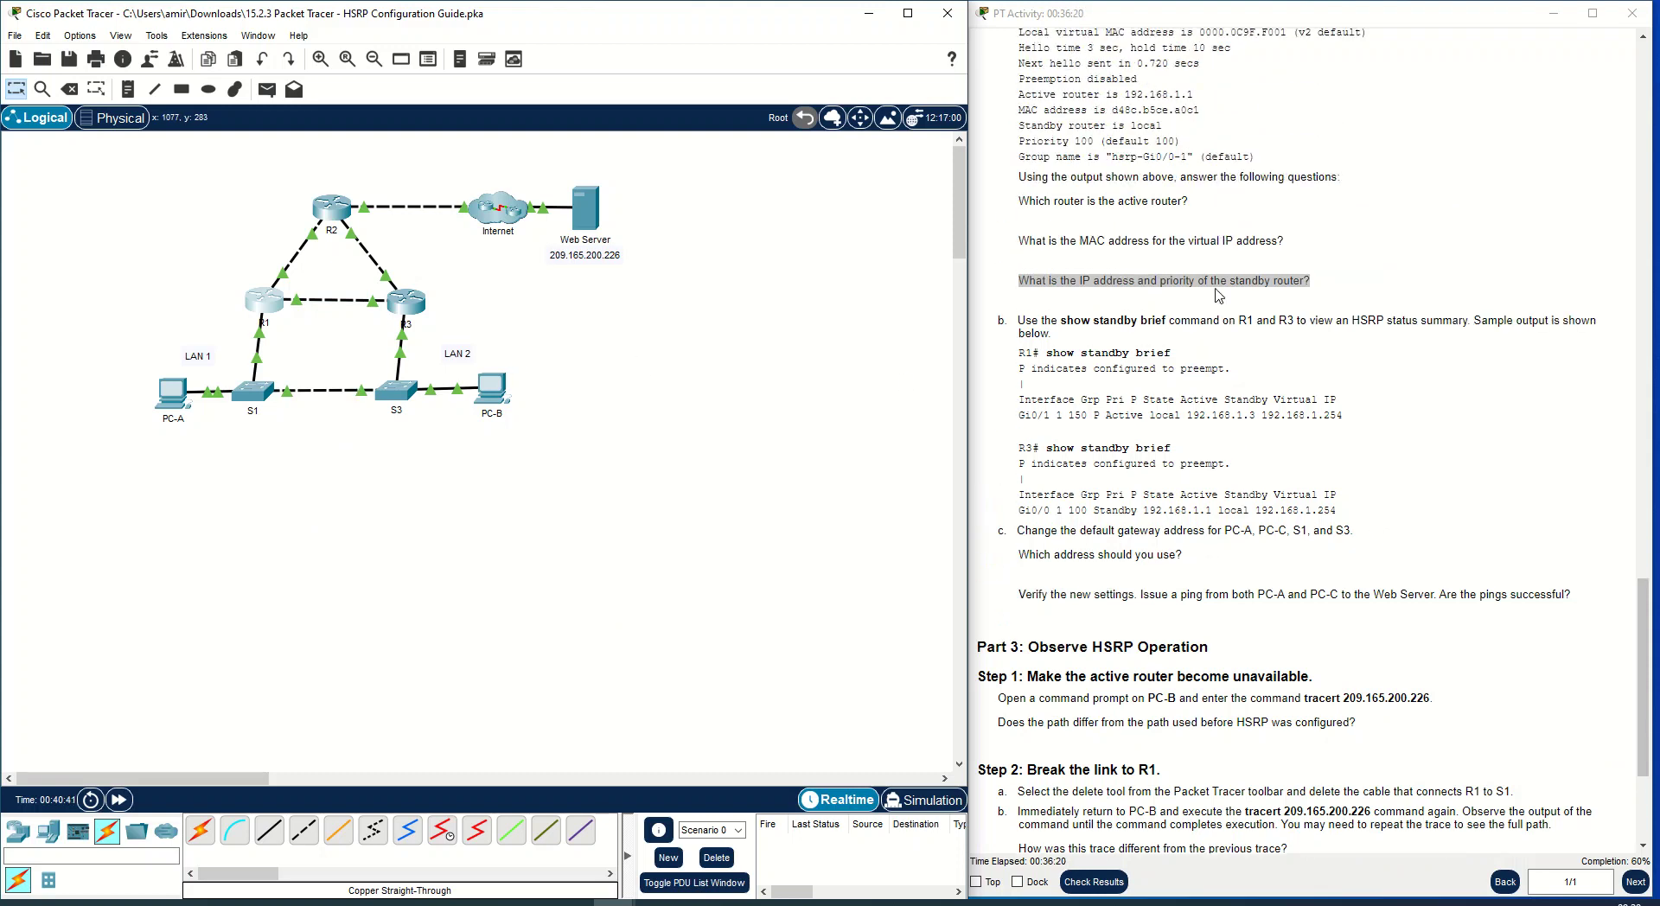
scroll(1183, 323, up, 2)
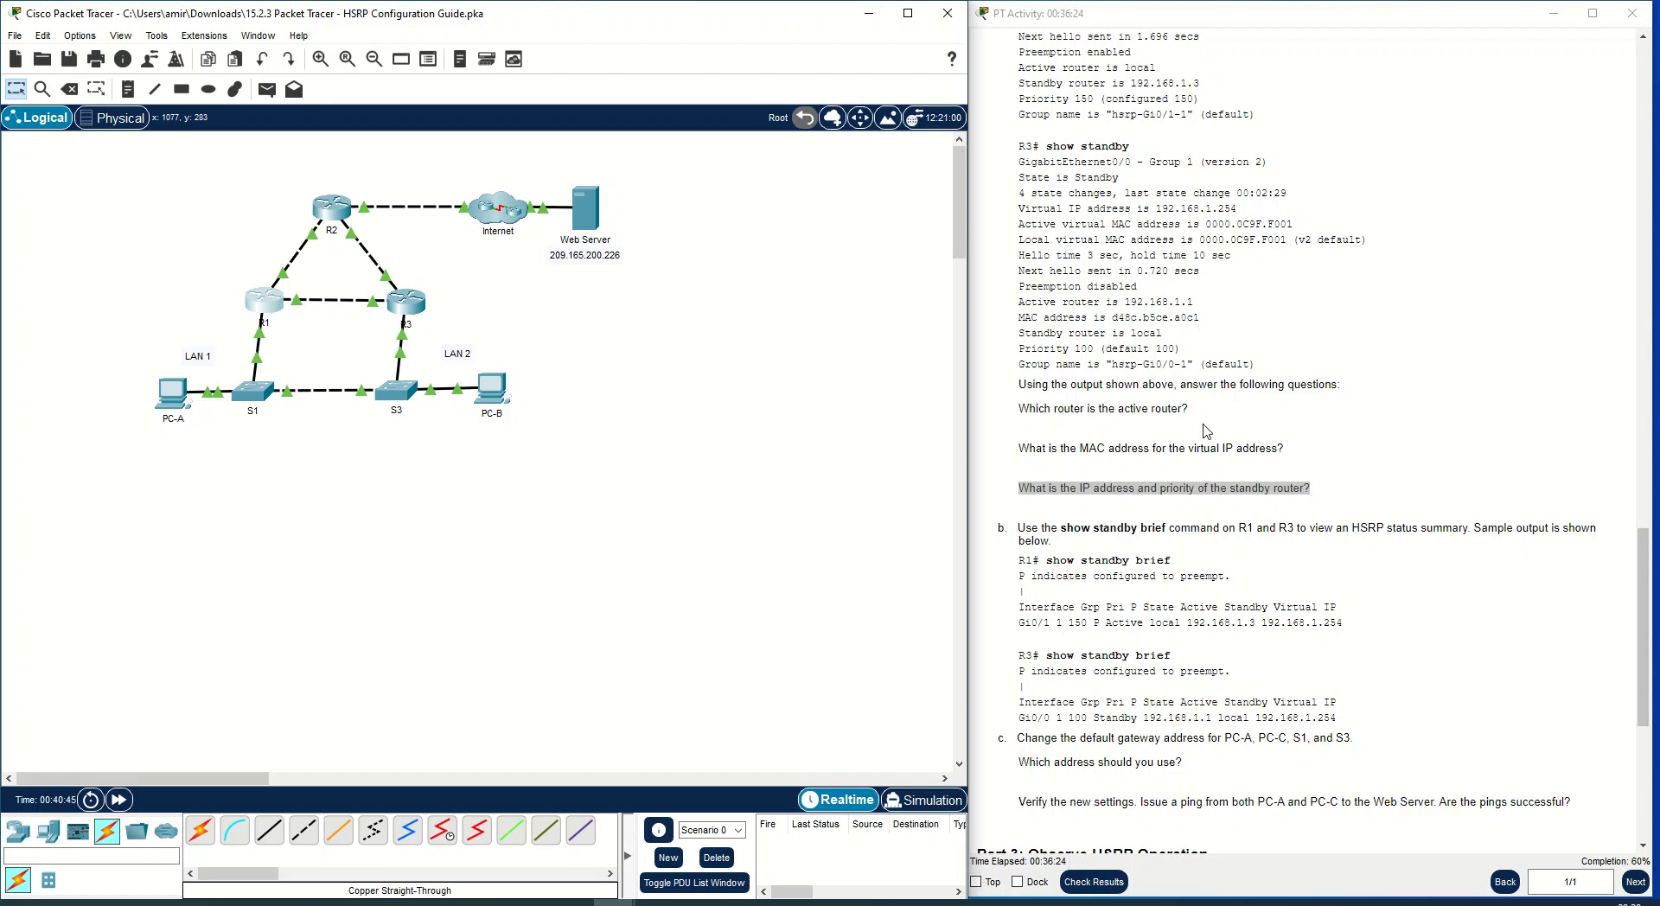
scroll(1187, 415, up, 10)
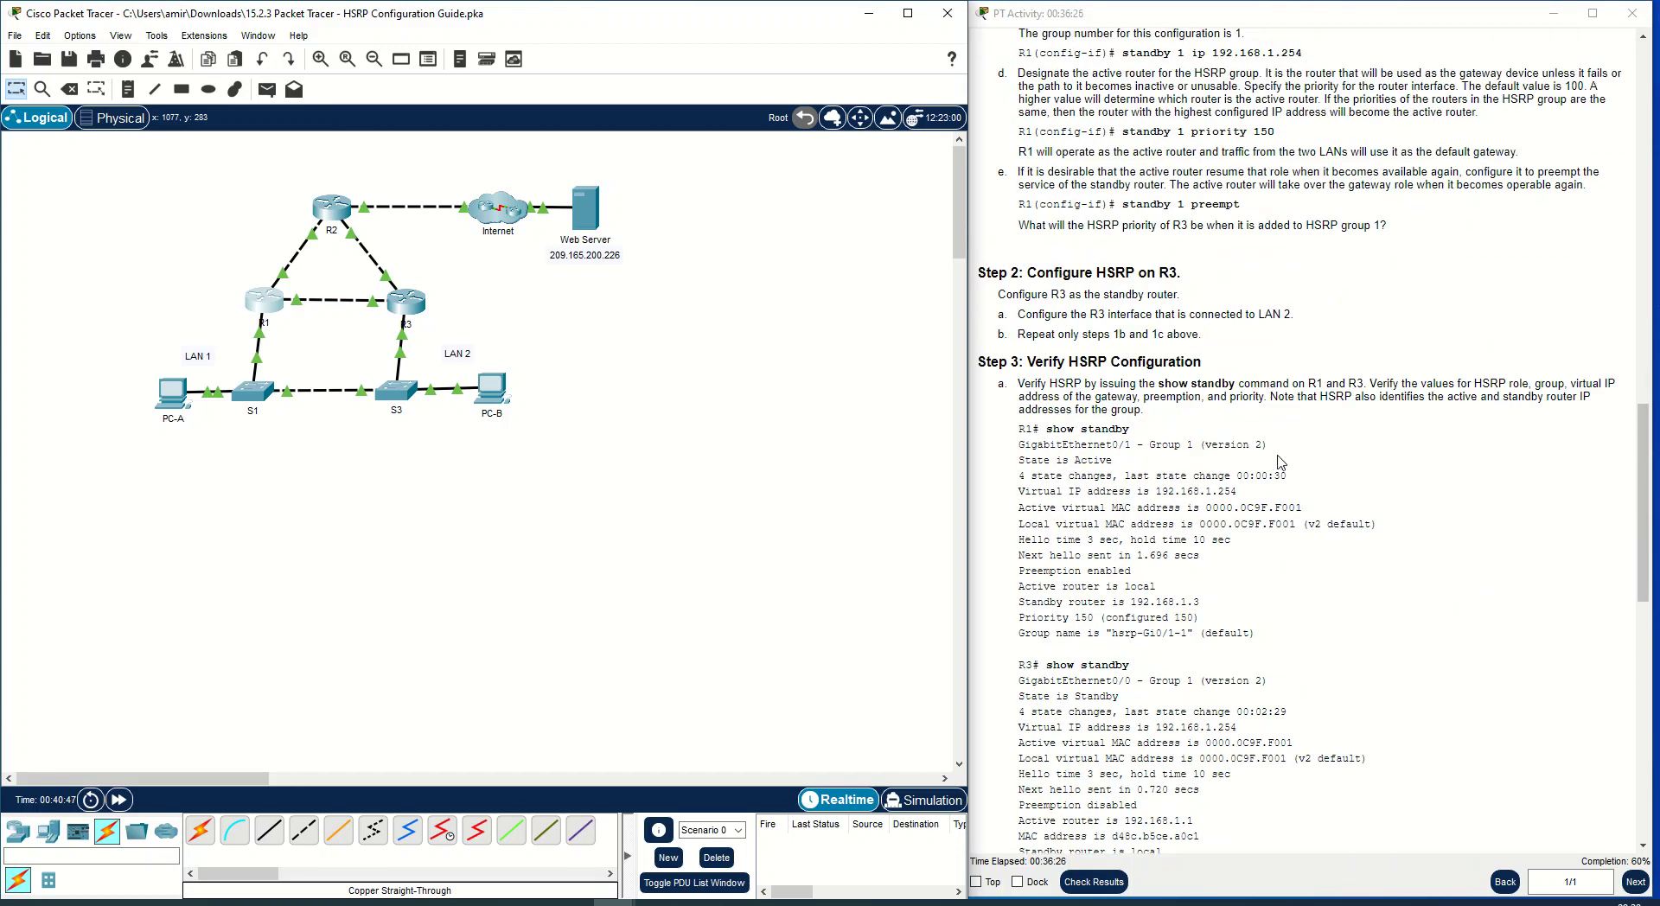
scroll(1197, 381, up, 5)
drag(1302, 312, 1212, 312)
right_click(1236, 322)
click(1268, 326)
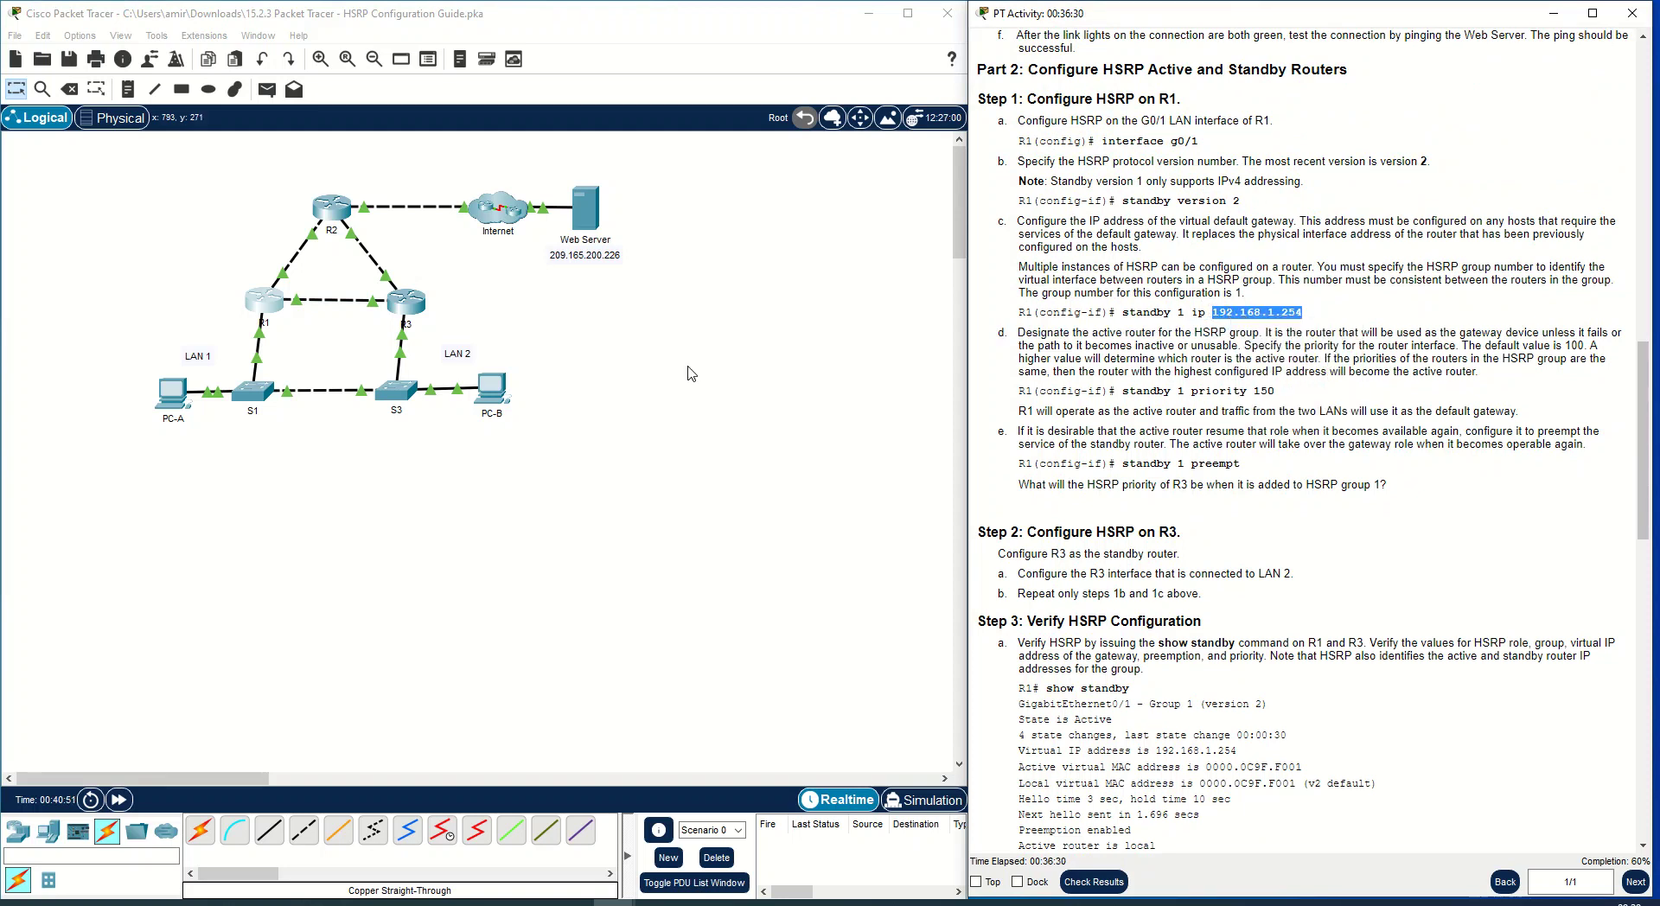
Set PC-A's IPv4 default gateway to 192.168.1.254 in its IP configuration and close the PC-A window.
click(171, 393)
click(625, 276)
key(Tab)
key(Tab)
key(ctrl+v)
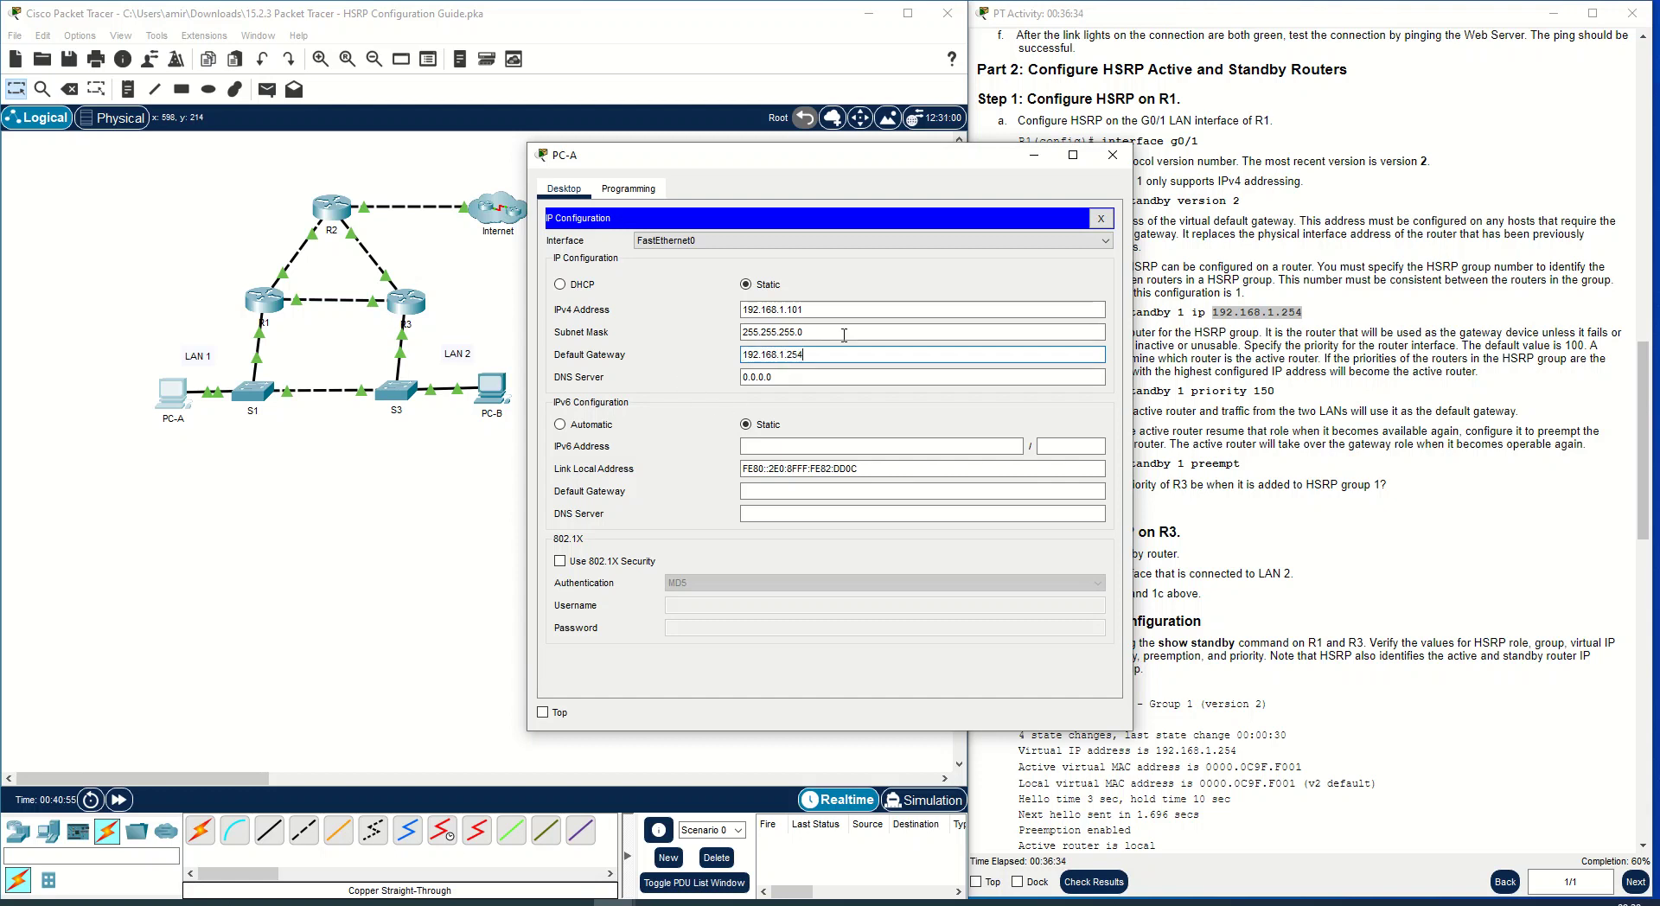
click(1113, 155)
Set PC-B's IPv4 default gateway to 192.168.1.254 in its IP configuration and close the PC-B window.
click(486, 387)
click(630, 272)
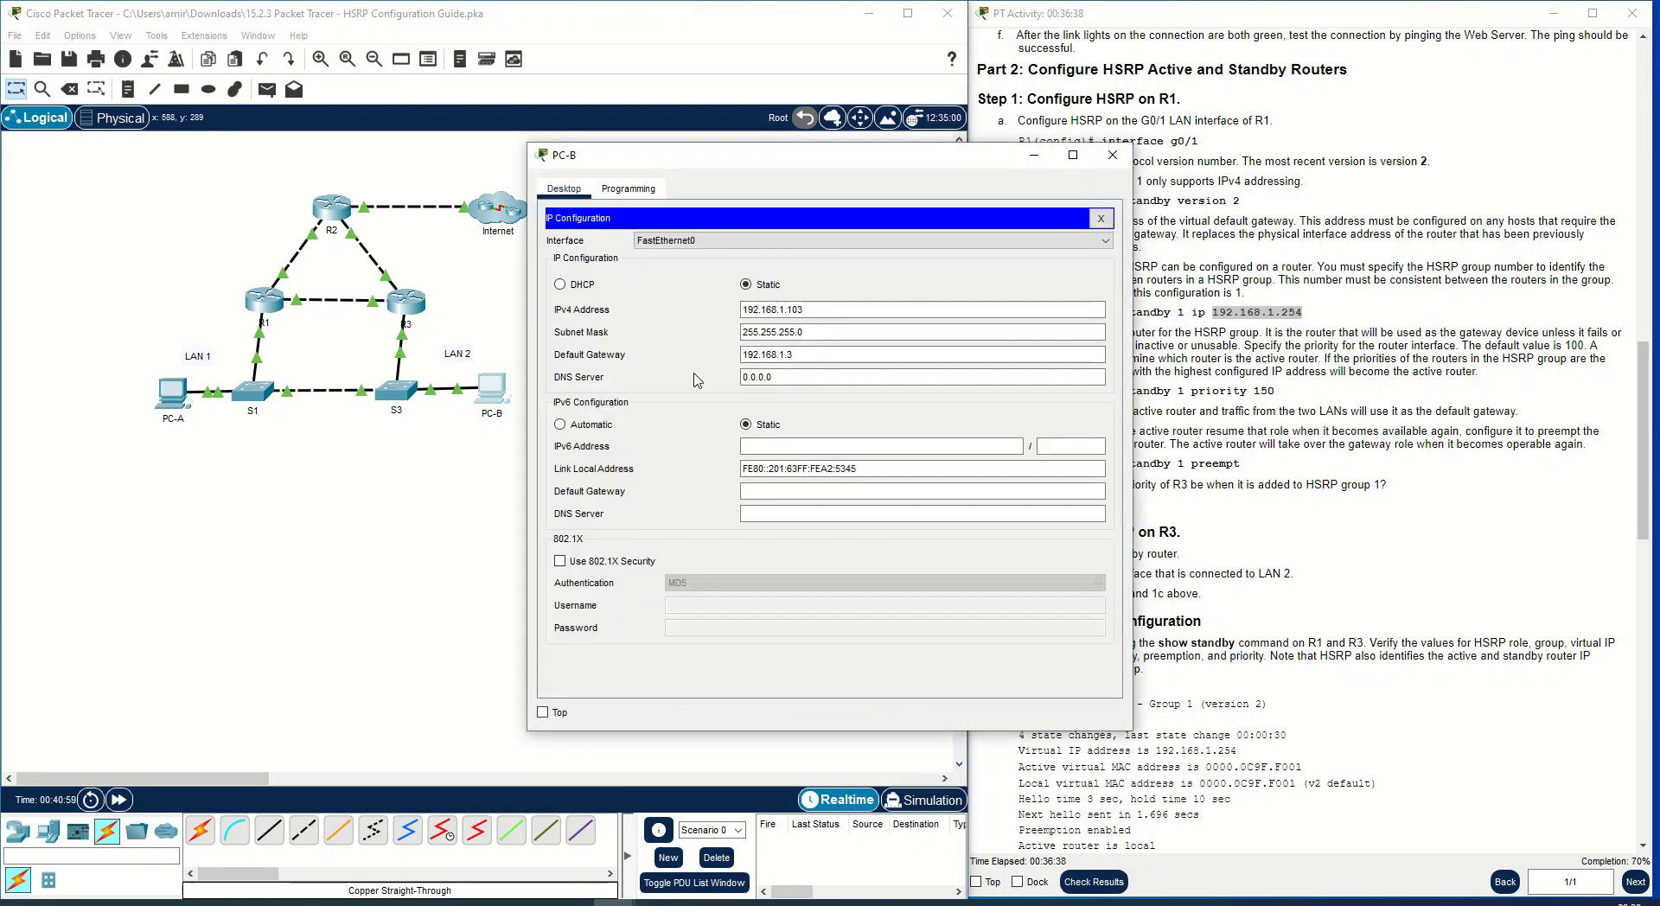
key(Tab)
key(Tab)
key(ctrl+v)
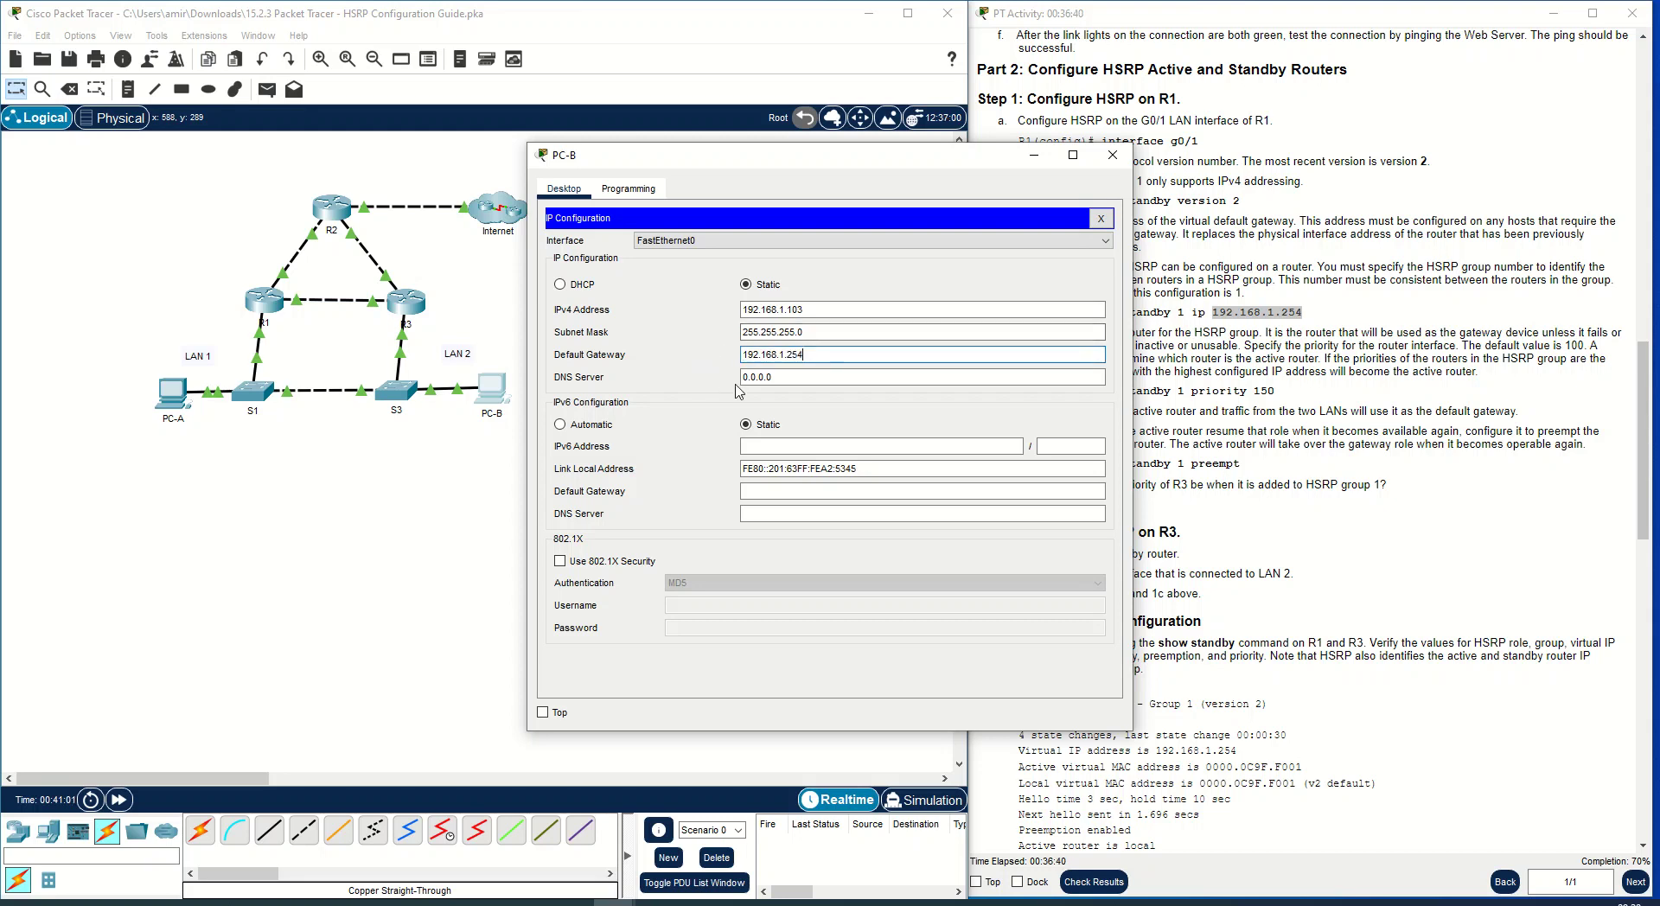
click(1101, 218)
click(1112, 157)
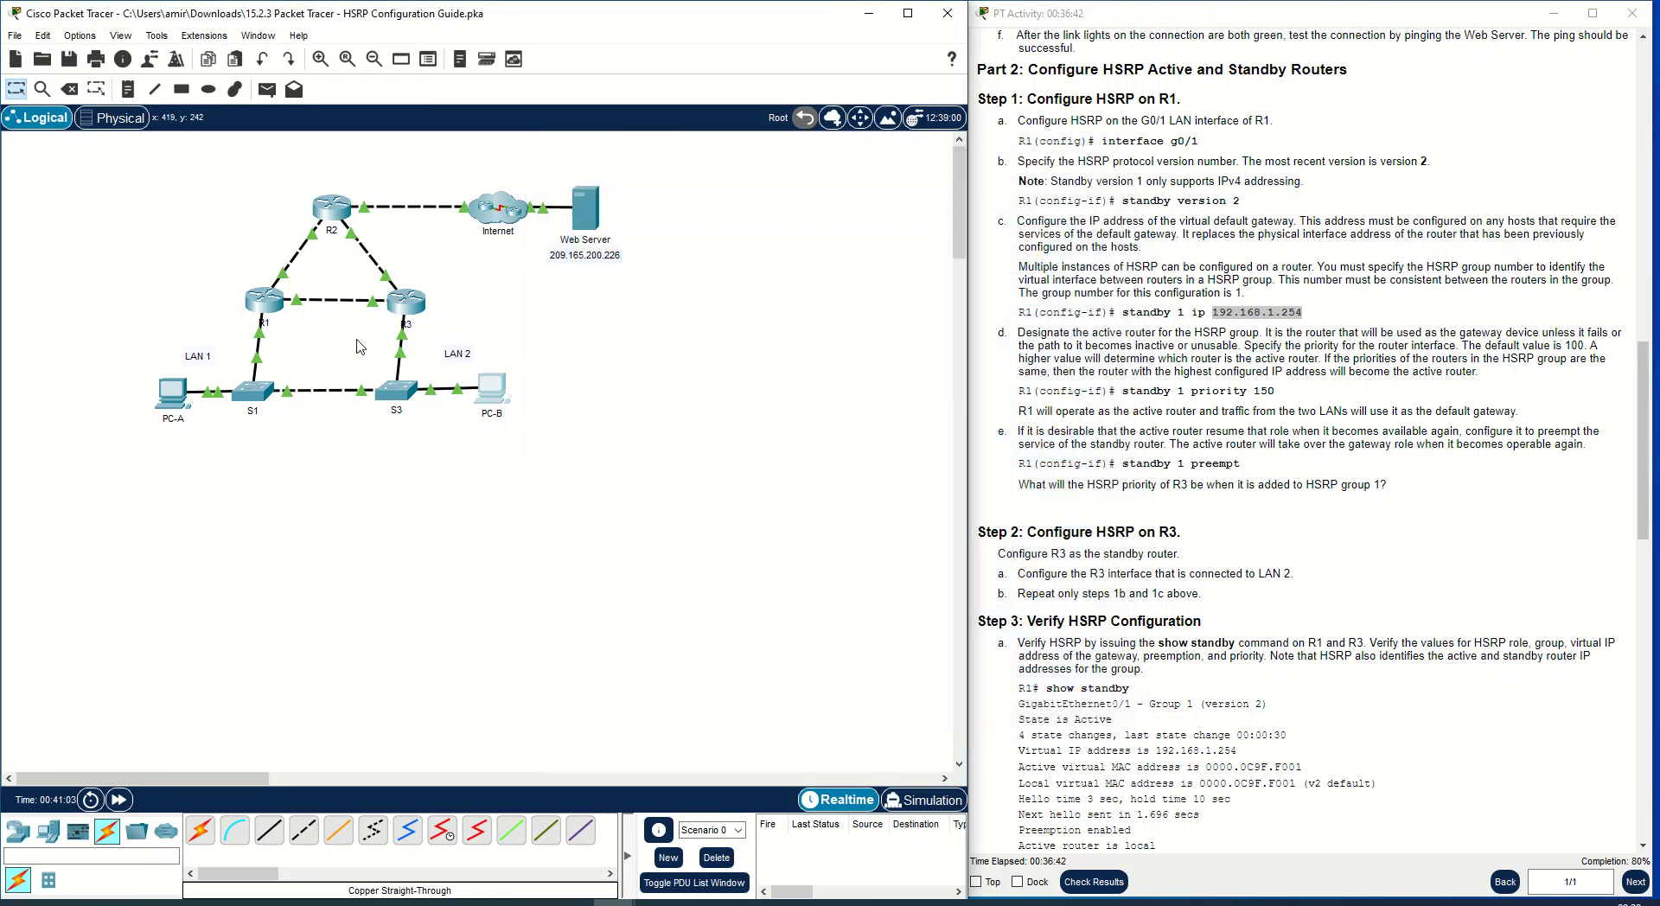
Open S1's CLI, enter privileged mode with en, and list its interfaces with show ip int br.
click(269, 299)
click(1098, 161)
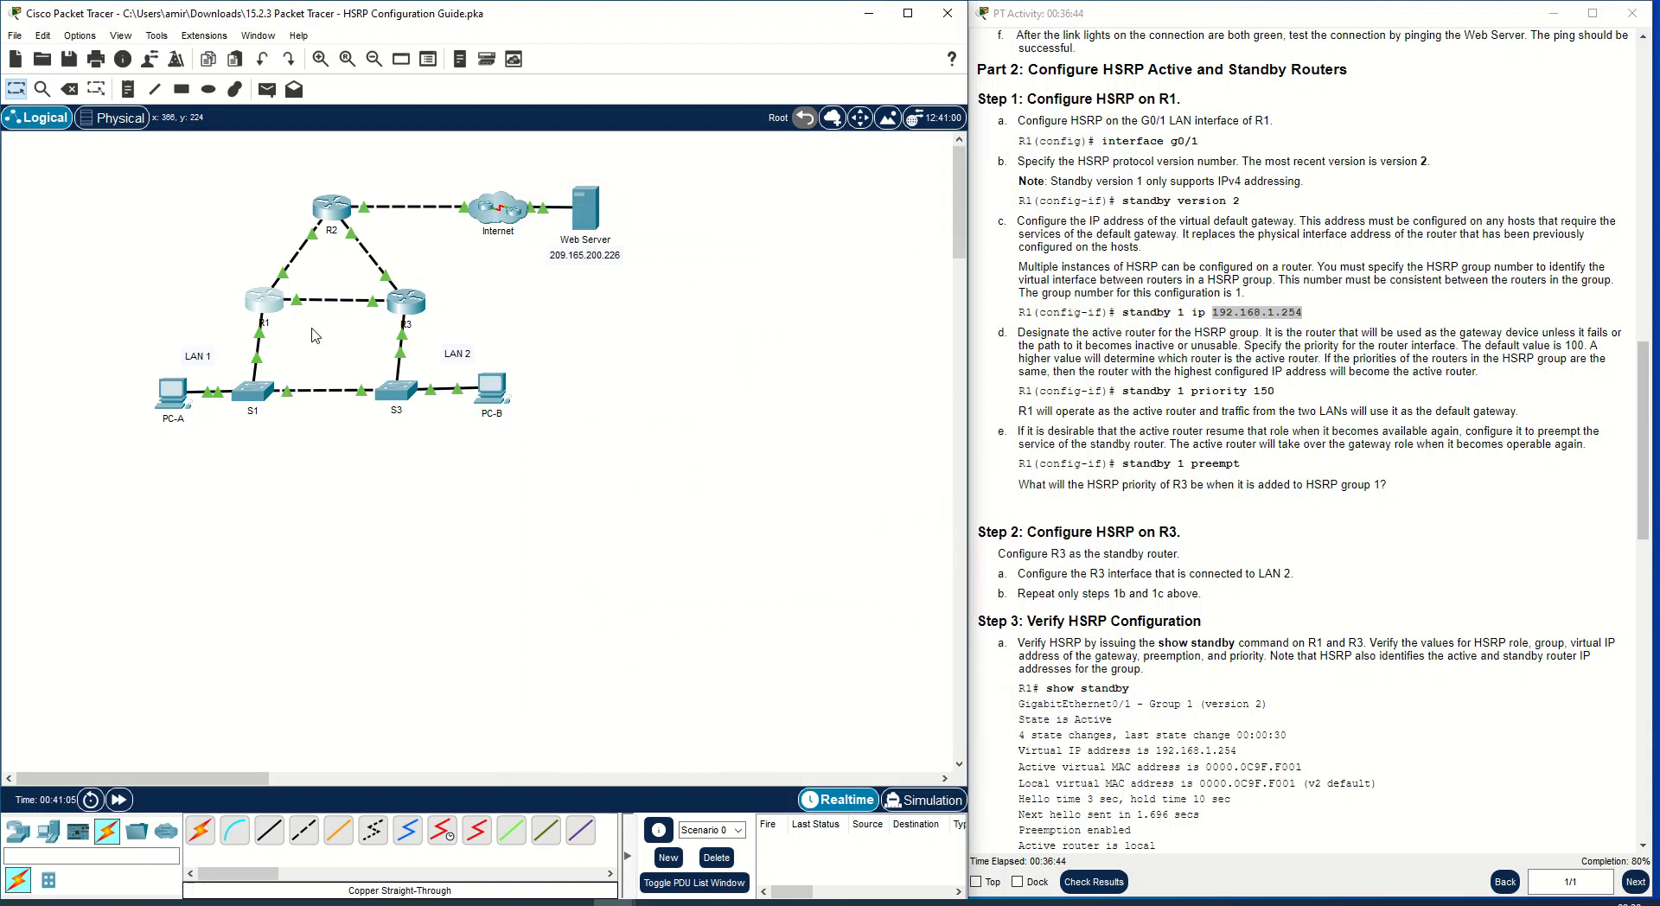
click(252, 391)
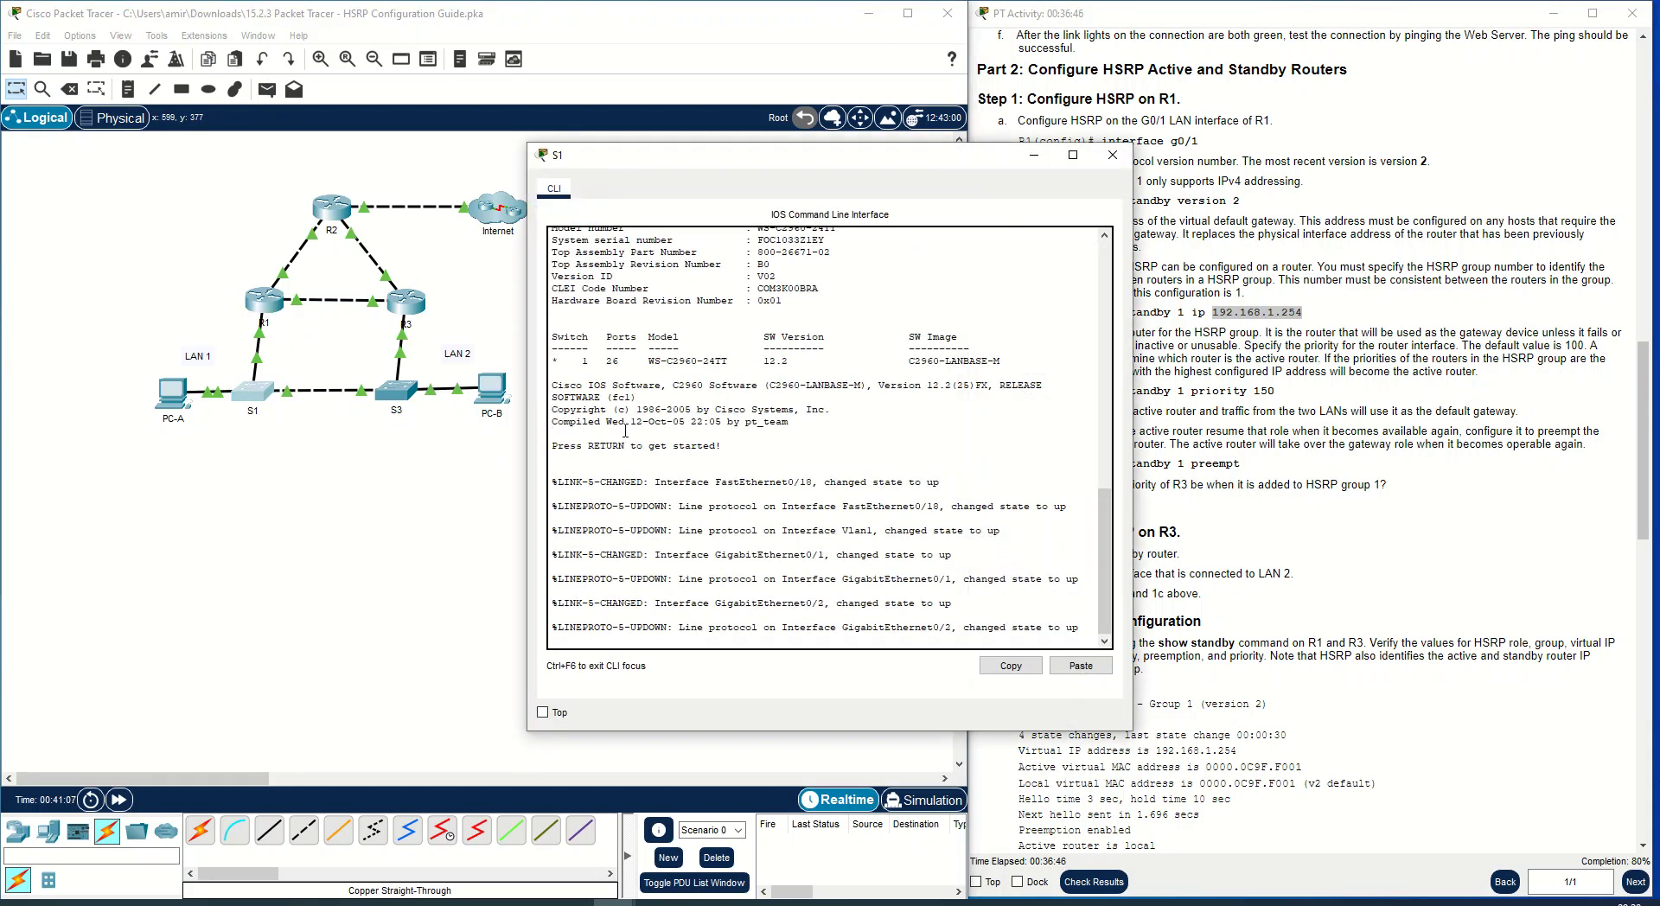
key(Return)
key(Return)
key(Return)
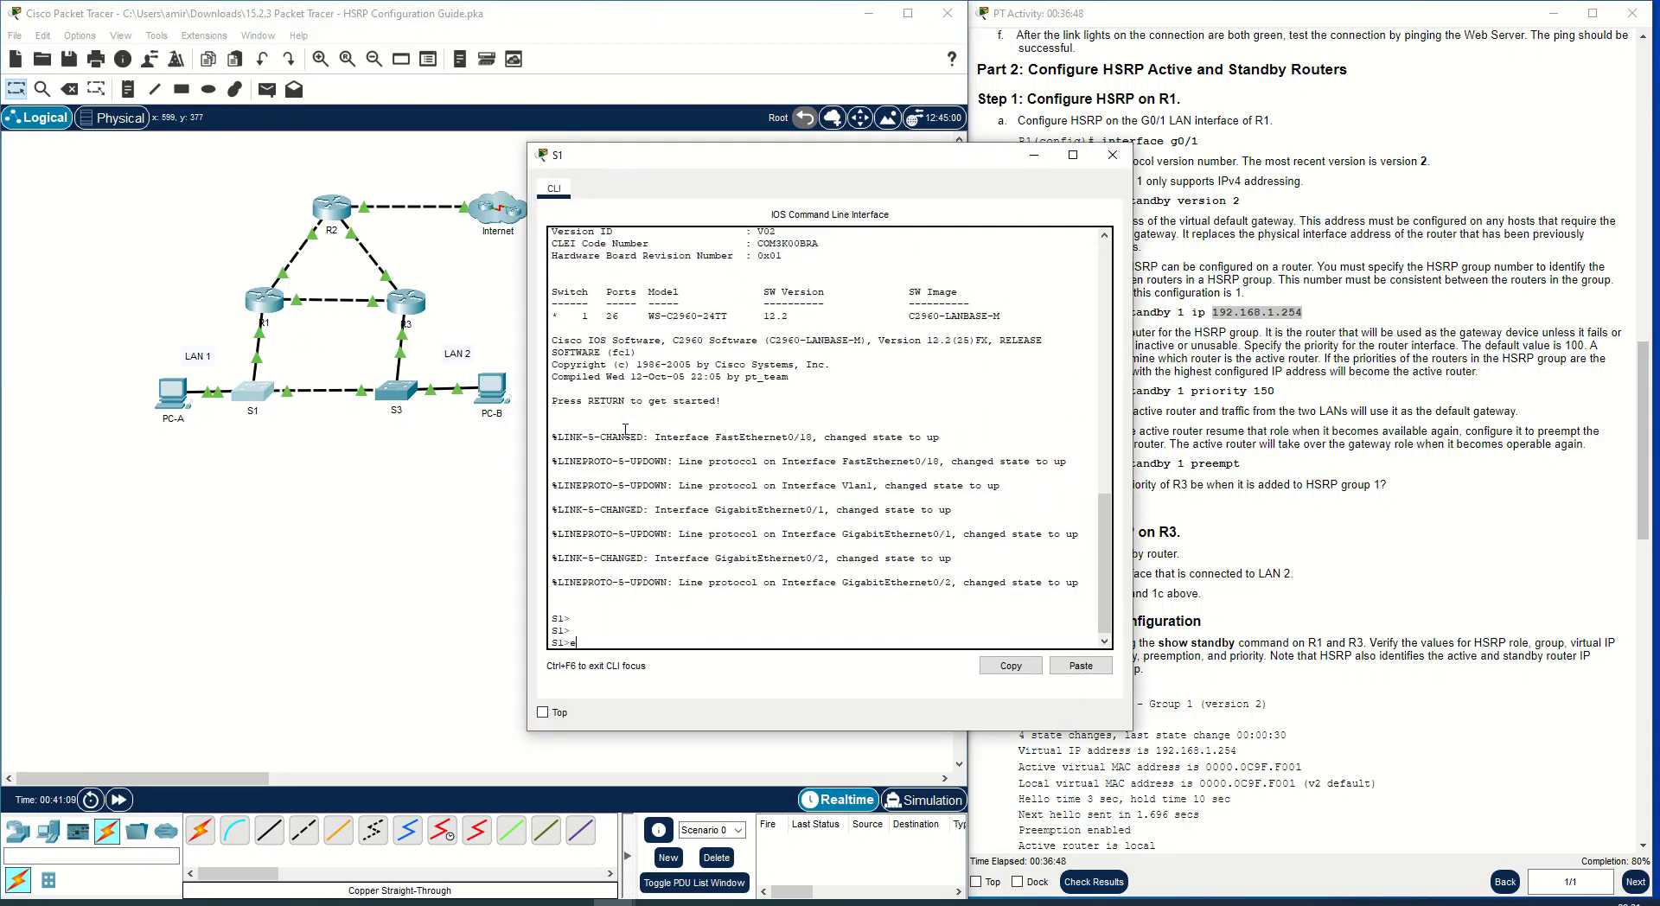
text(en)
key(Return)
text(show ip int br)
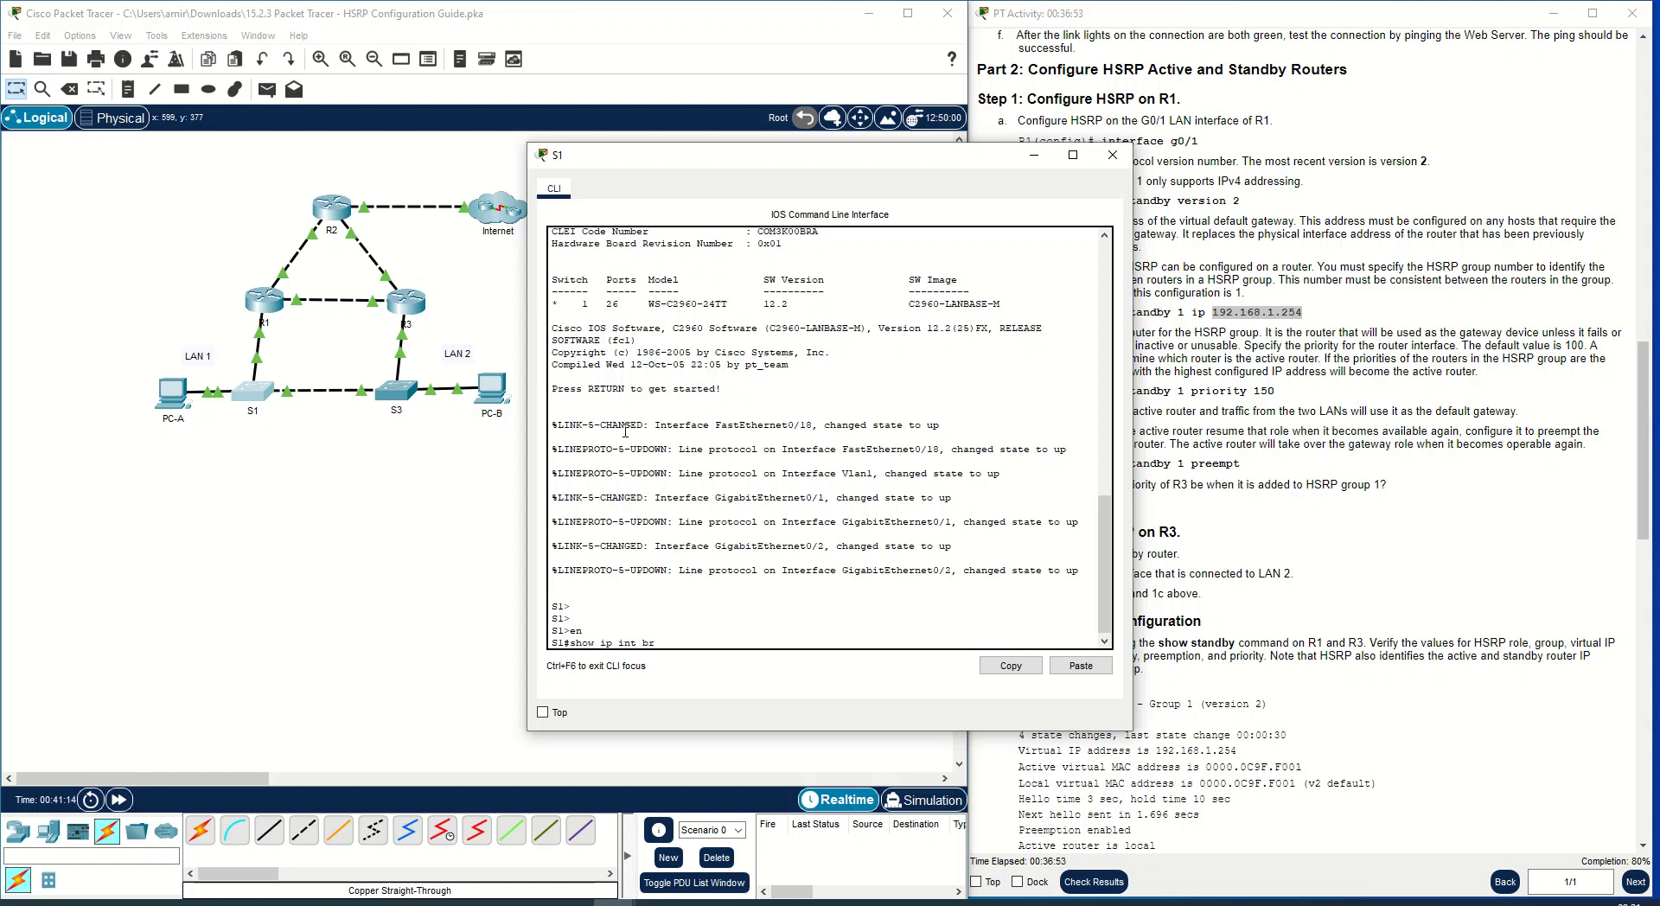
key(Return)
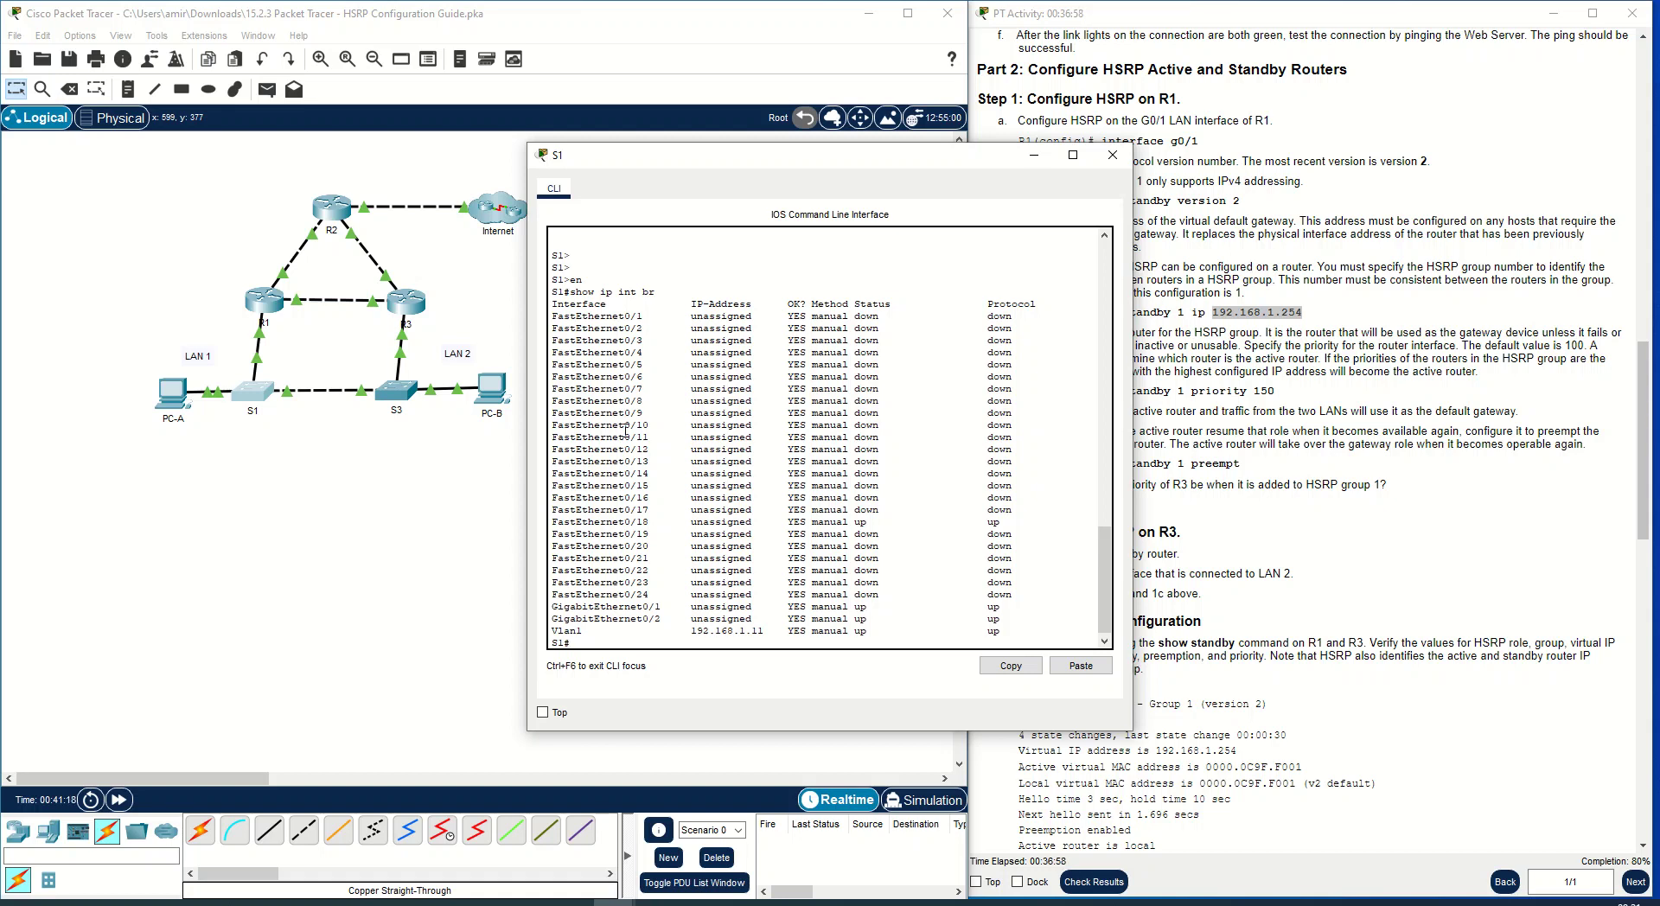
Enter configuration mode on S1 and select interface VLAN 1, discarding the unfinished no ip address command.
text(conf t)
key(Return)
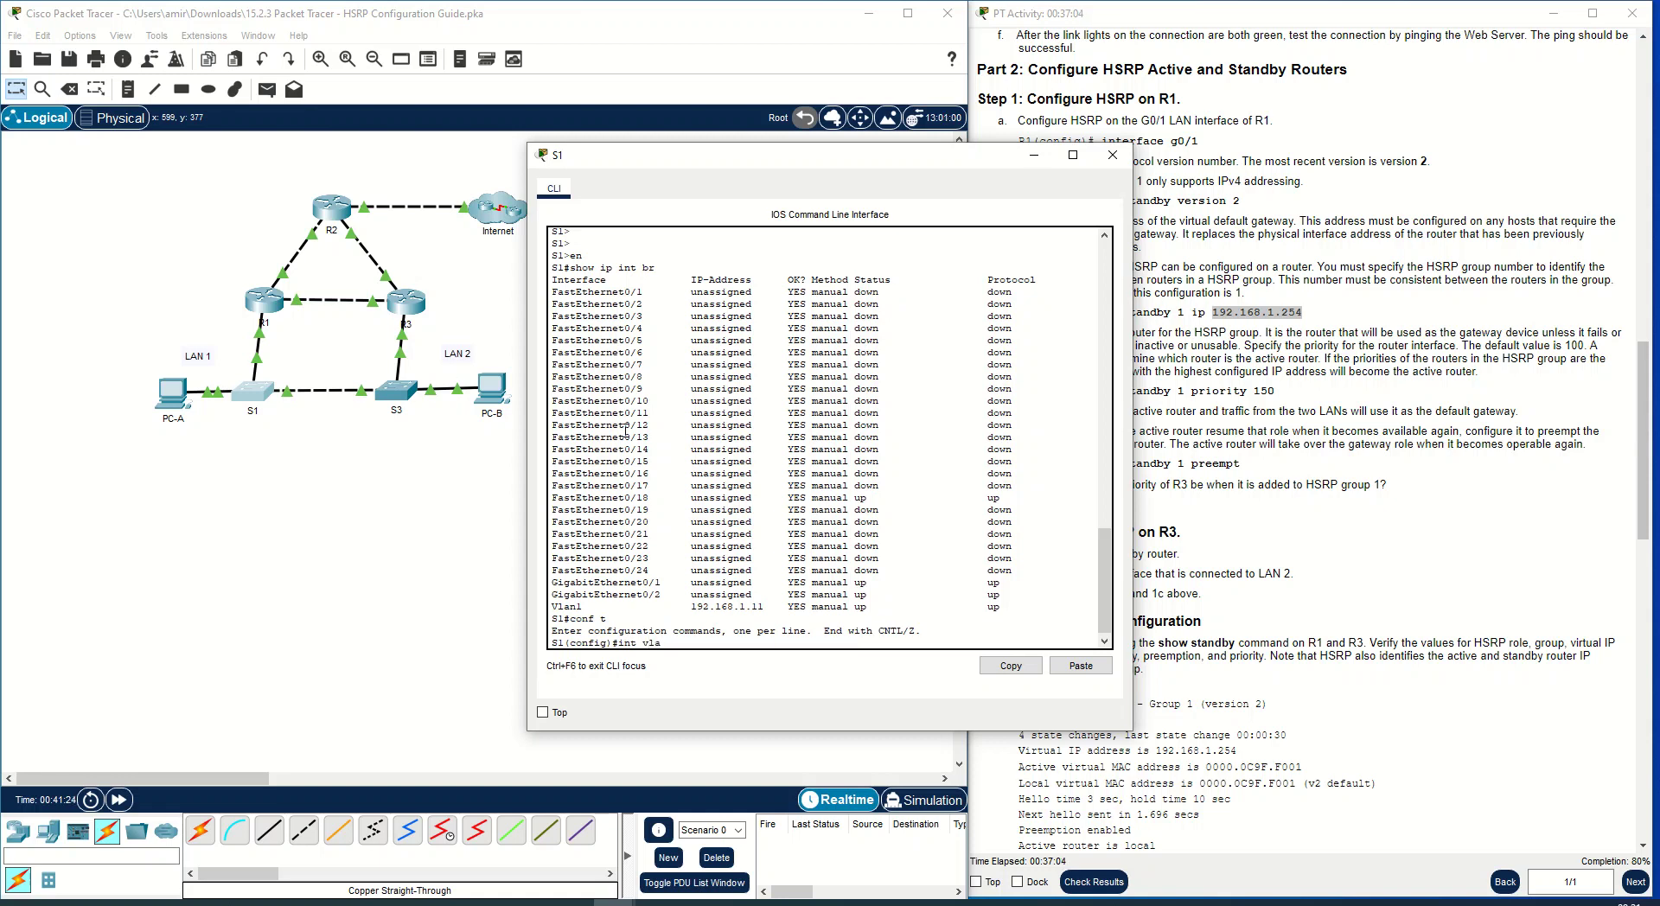
text(int vlan 1)
key(Return)
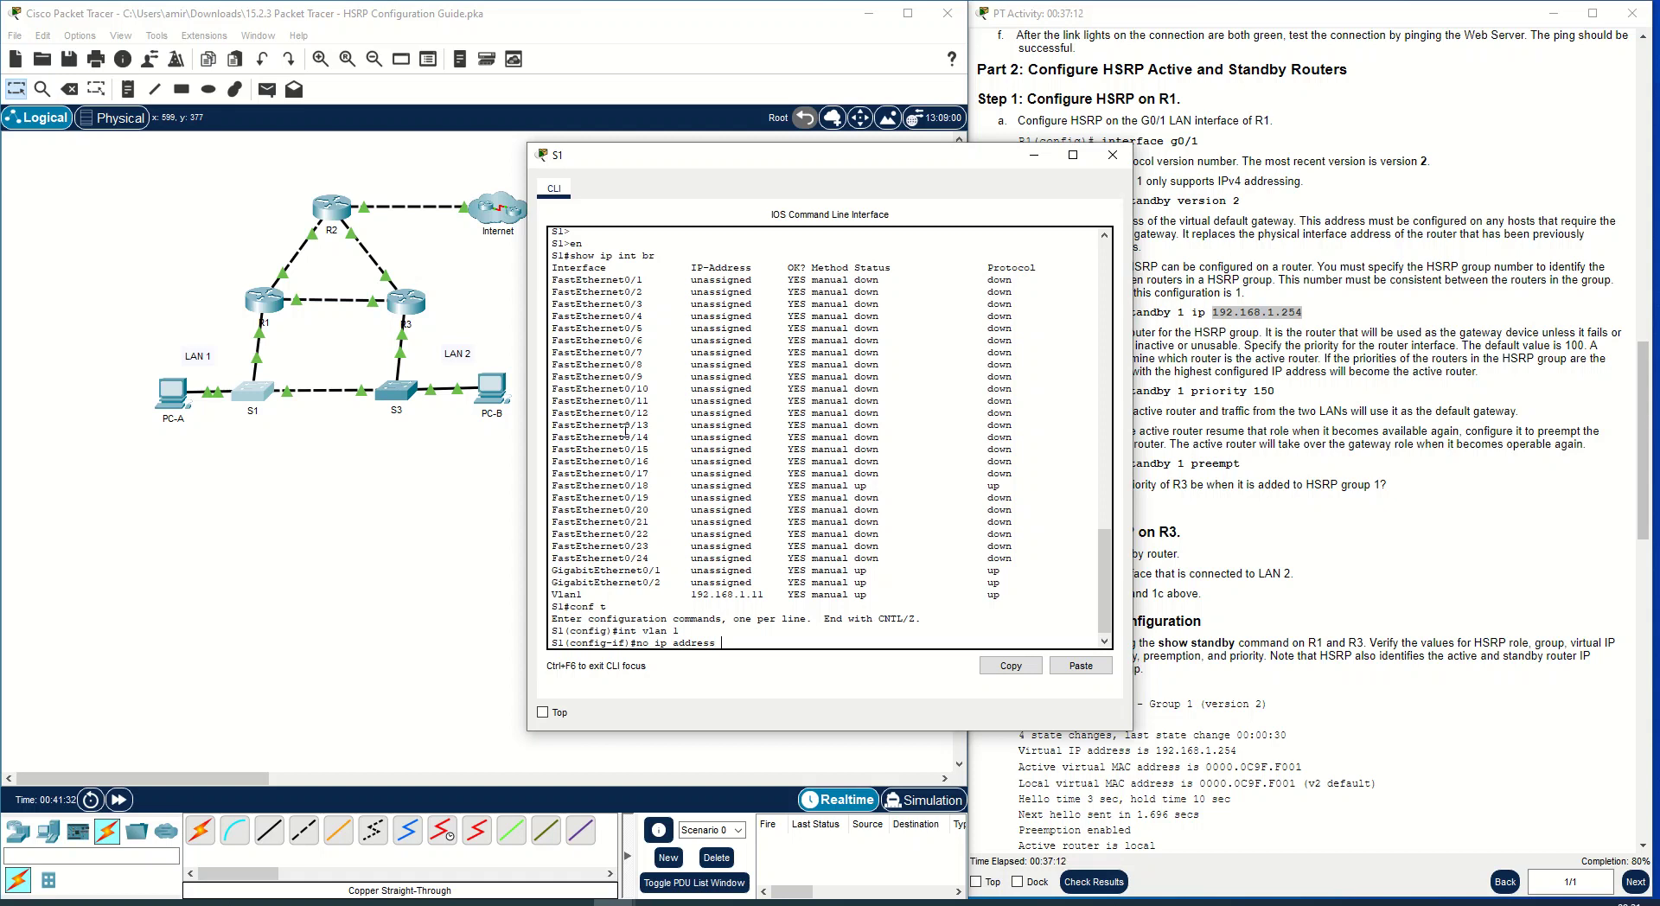
key(BackSpace)
key(BackSpace)
key(BackSpace)
key(BackSpace)
key(BackSpace)
key(BackSpace)
key(BackSpace)
key(BackSpace)
key(BackSpace)
key(BackSpace)
key(BackSpace)
key(BackSpace)
key(BackSpace)
Display S1's running configuration through to its end from configuration mode with do show run.
text(ex)
text(sc)
text( show run)
key(Return)
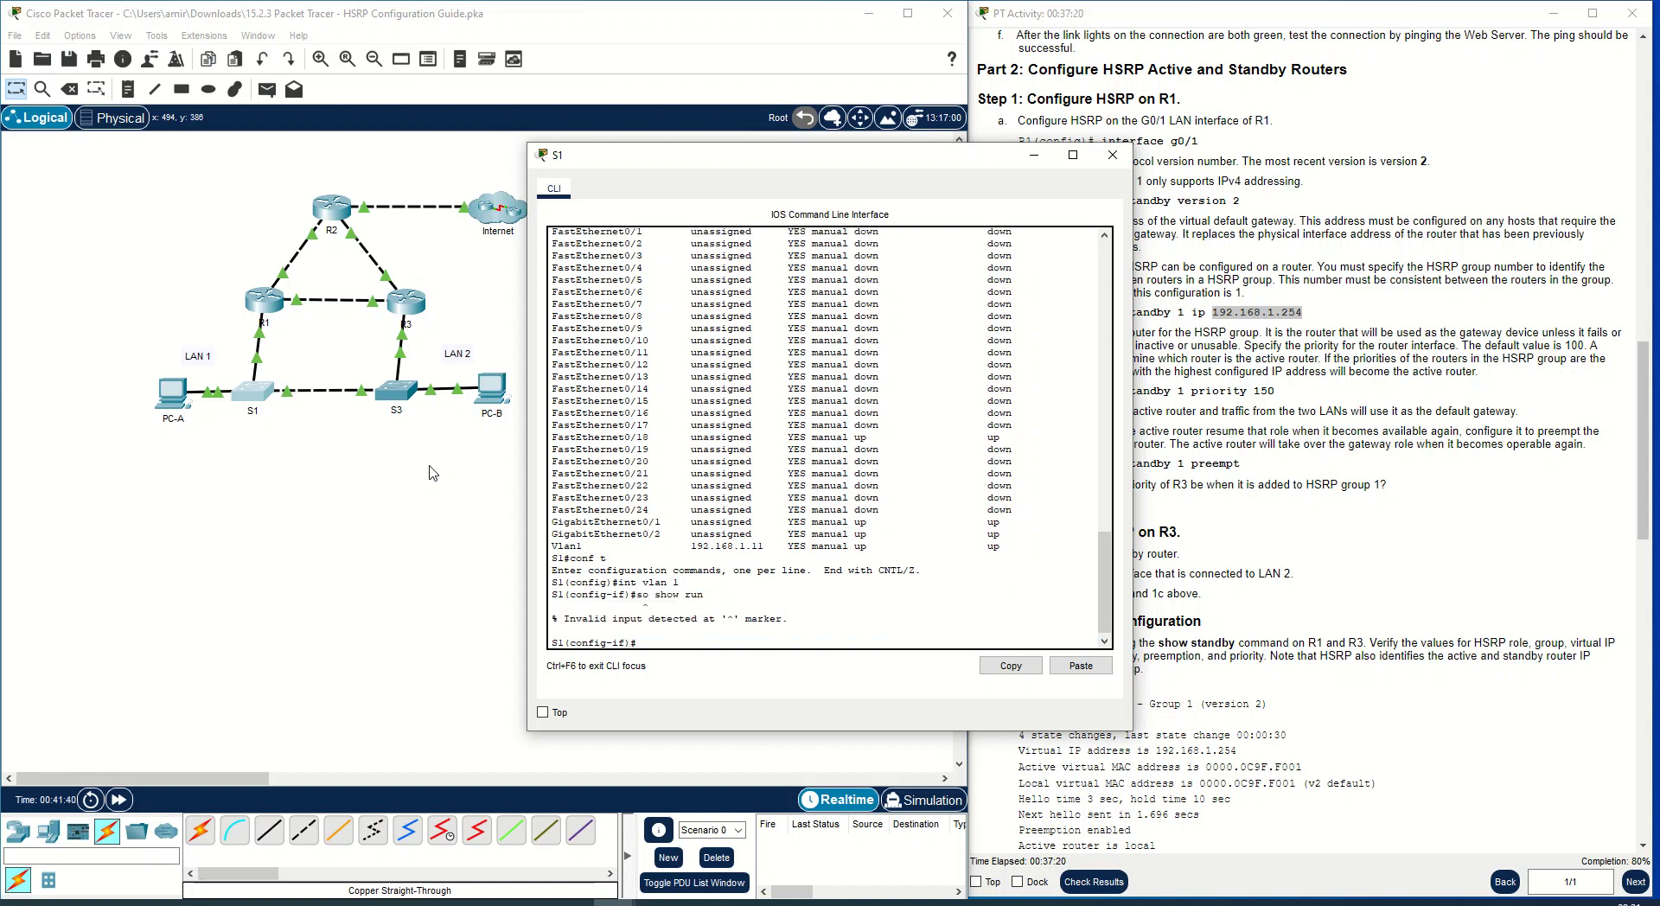
text(do show run)
key(Return)
key(space)
key(space)
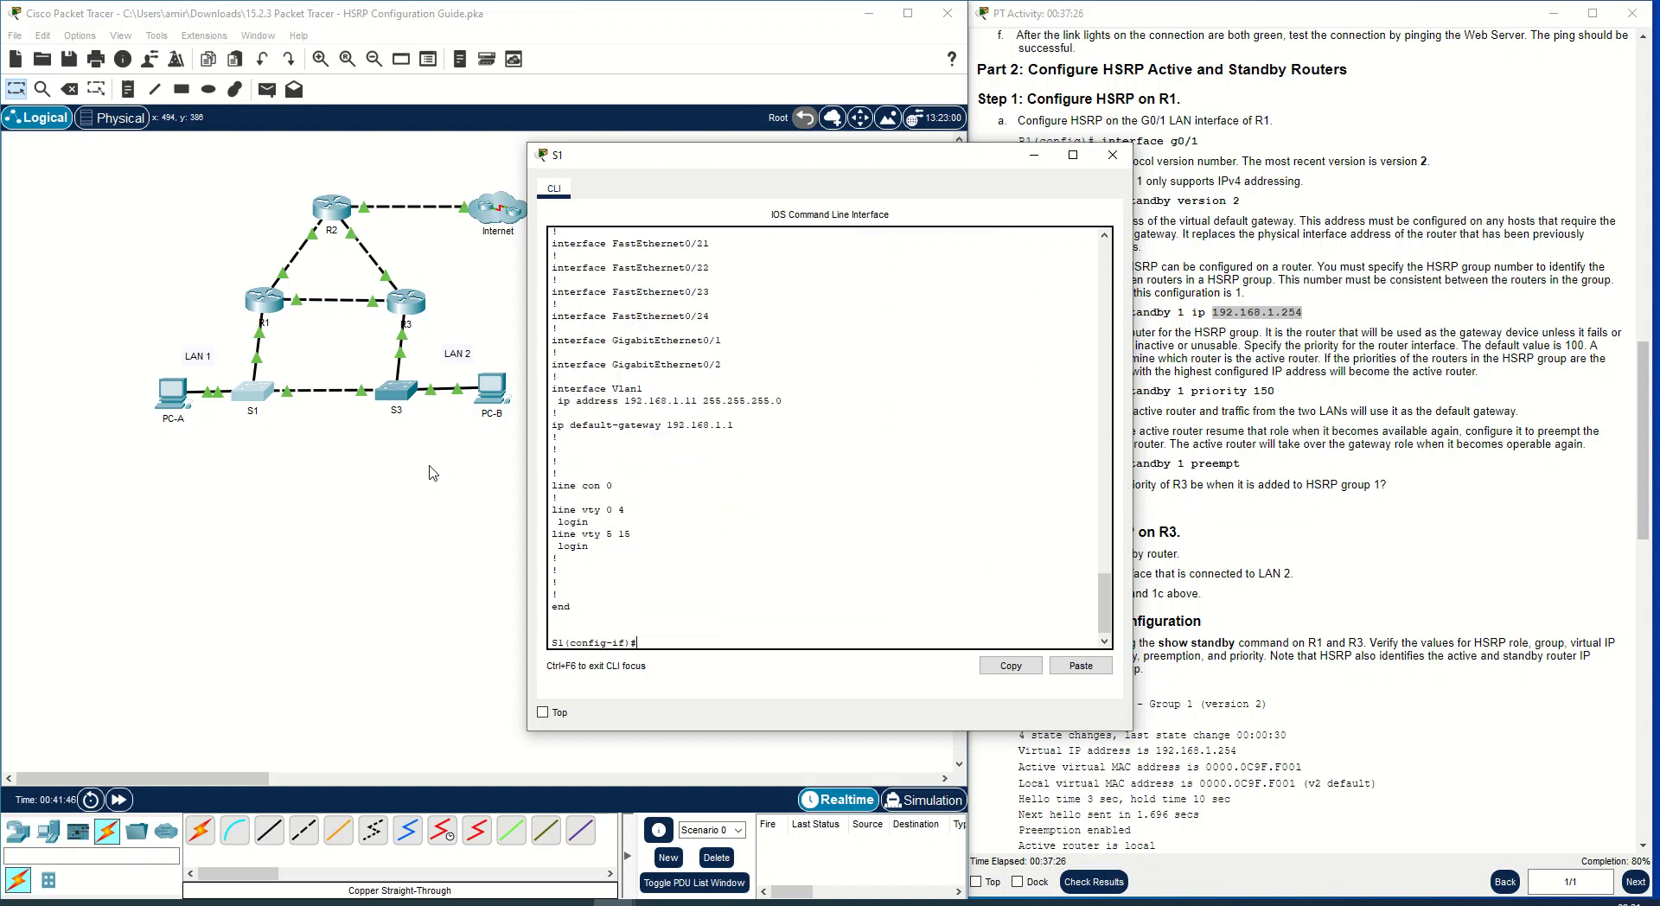
Find the ip default-gateway line in S1's running configuration and return to global configuration mode with ex.
drag(754, 435, 552, 424)
click(706, 647)
key(Return)
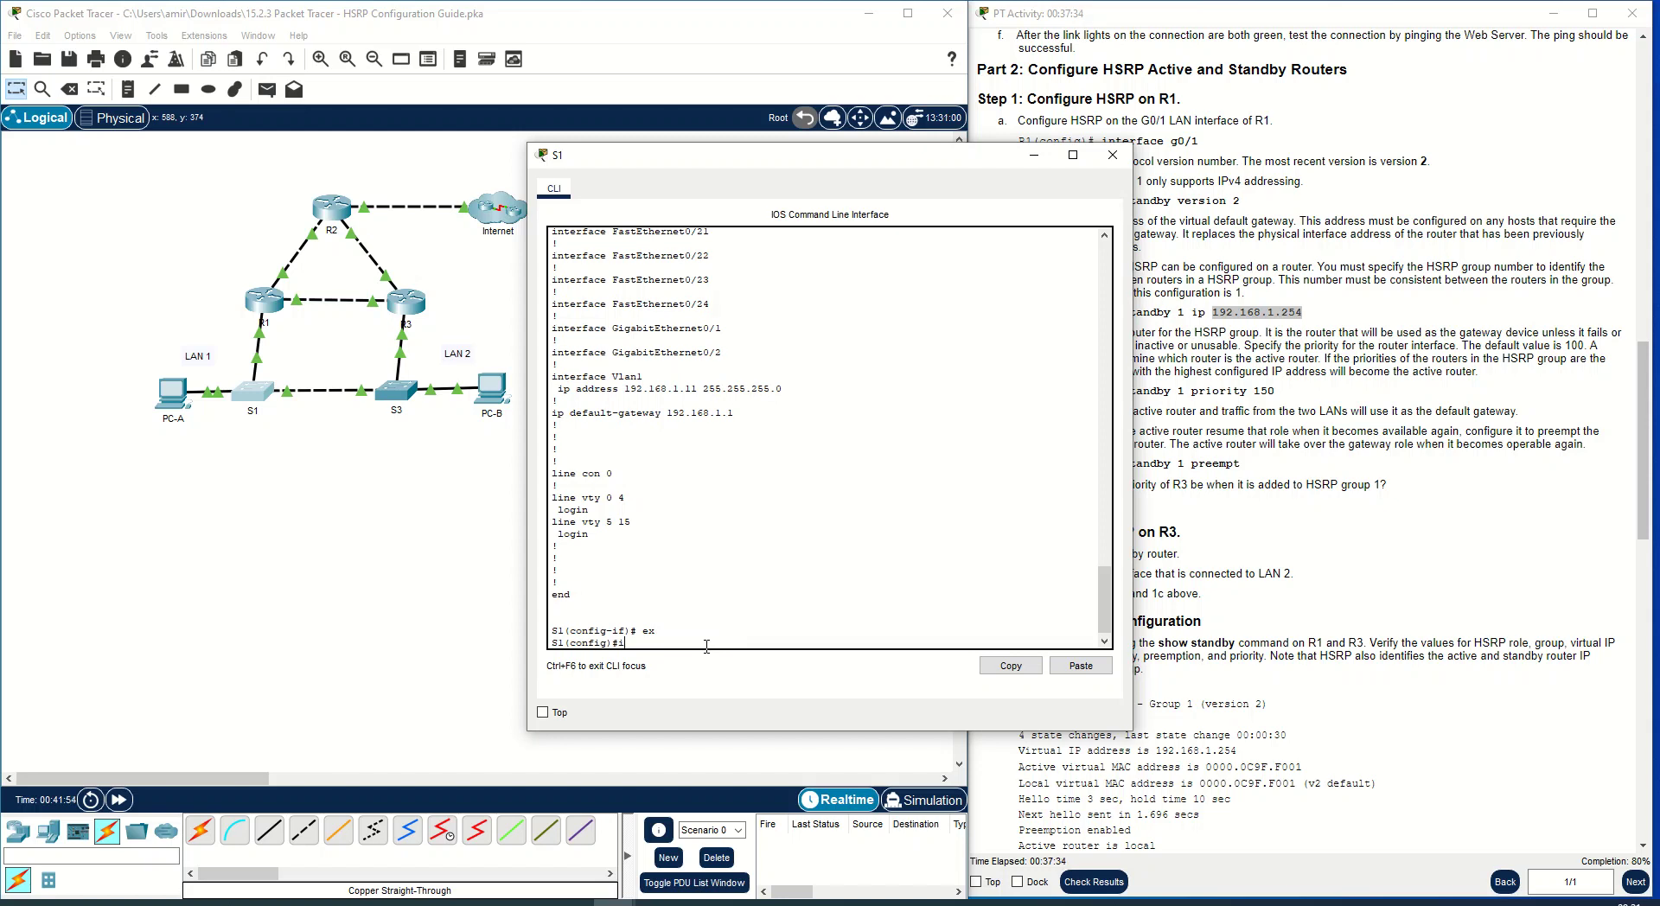
Remove S1's existing default gateway with no ip default-gateway 192.168.1.1, reusing the line from the running configuration.
text(ip def)
key(Tab)
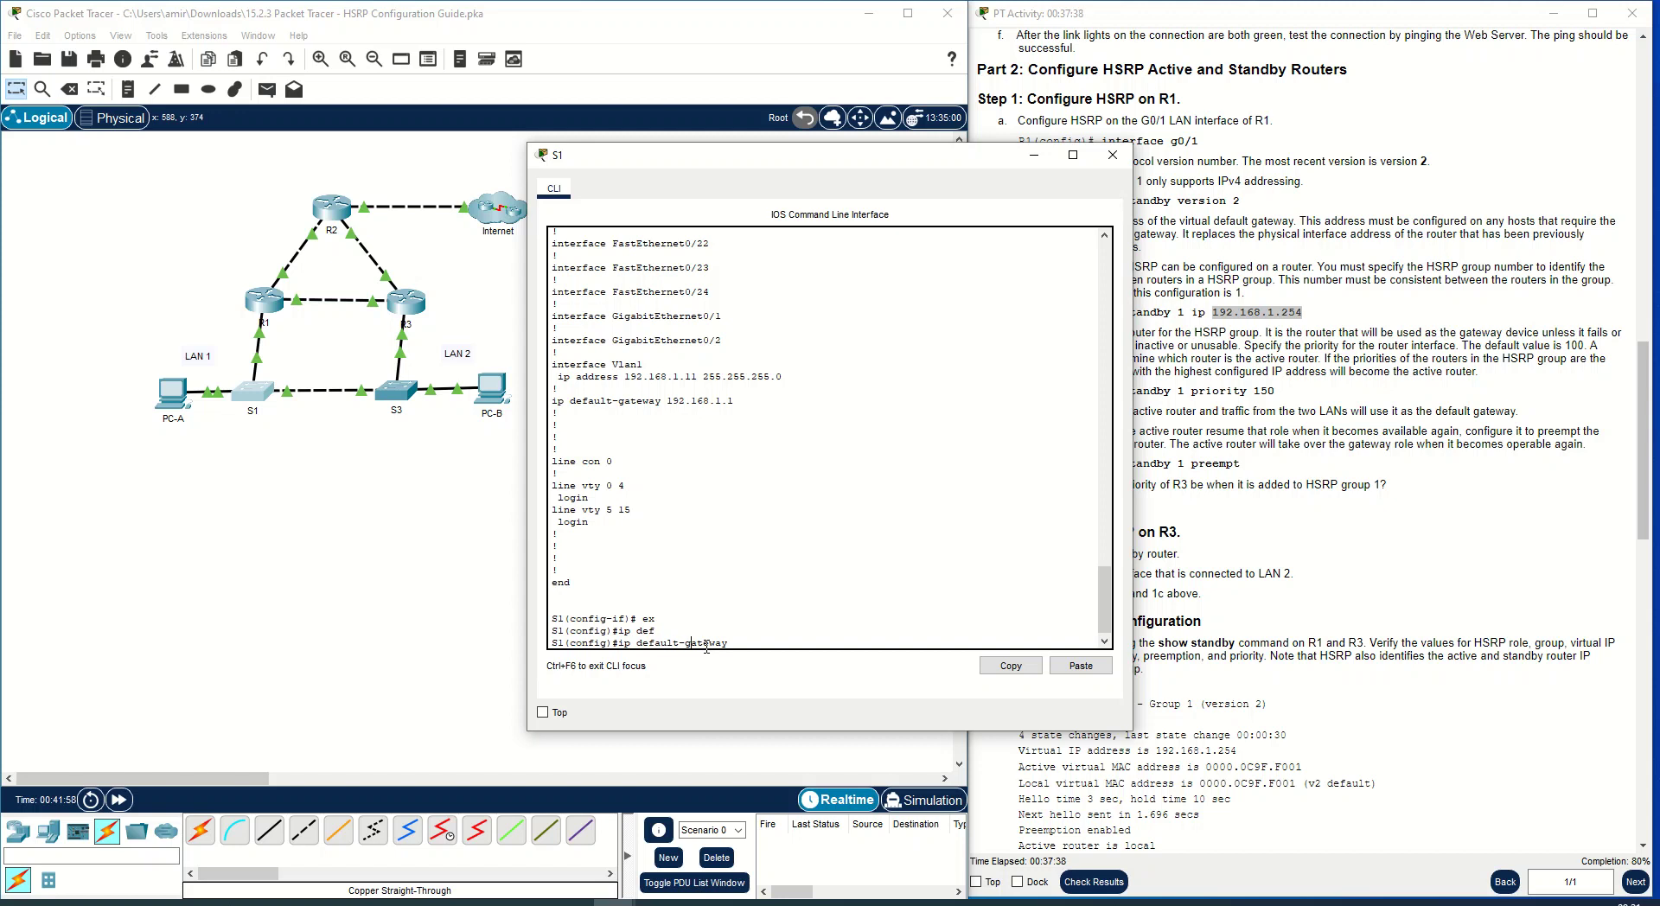
key(ctrl+a)
text(no)
key(BackSpace)
key(BackSpace)
key(BackSpace)
key(BackSpace)
key(BackSpace)
key(BackSpace)
key(BackSpace)
key(BackSpace)
key(BackSpace)
key(BackSpace)
key(BackSpace)
key(BackSpace)
key(BackSpace)
key(BackSpace)
key(BackSpace)
key(BackSpace)
key(BackSpace)
key(BackSpace)
drag(751, 398, 550, 400)
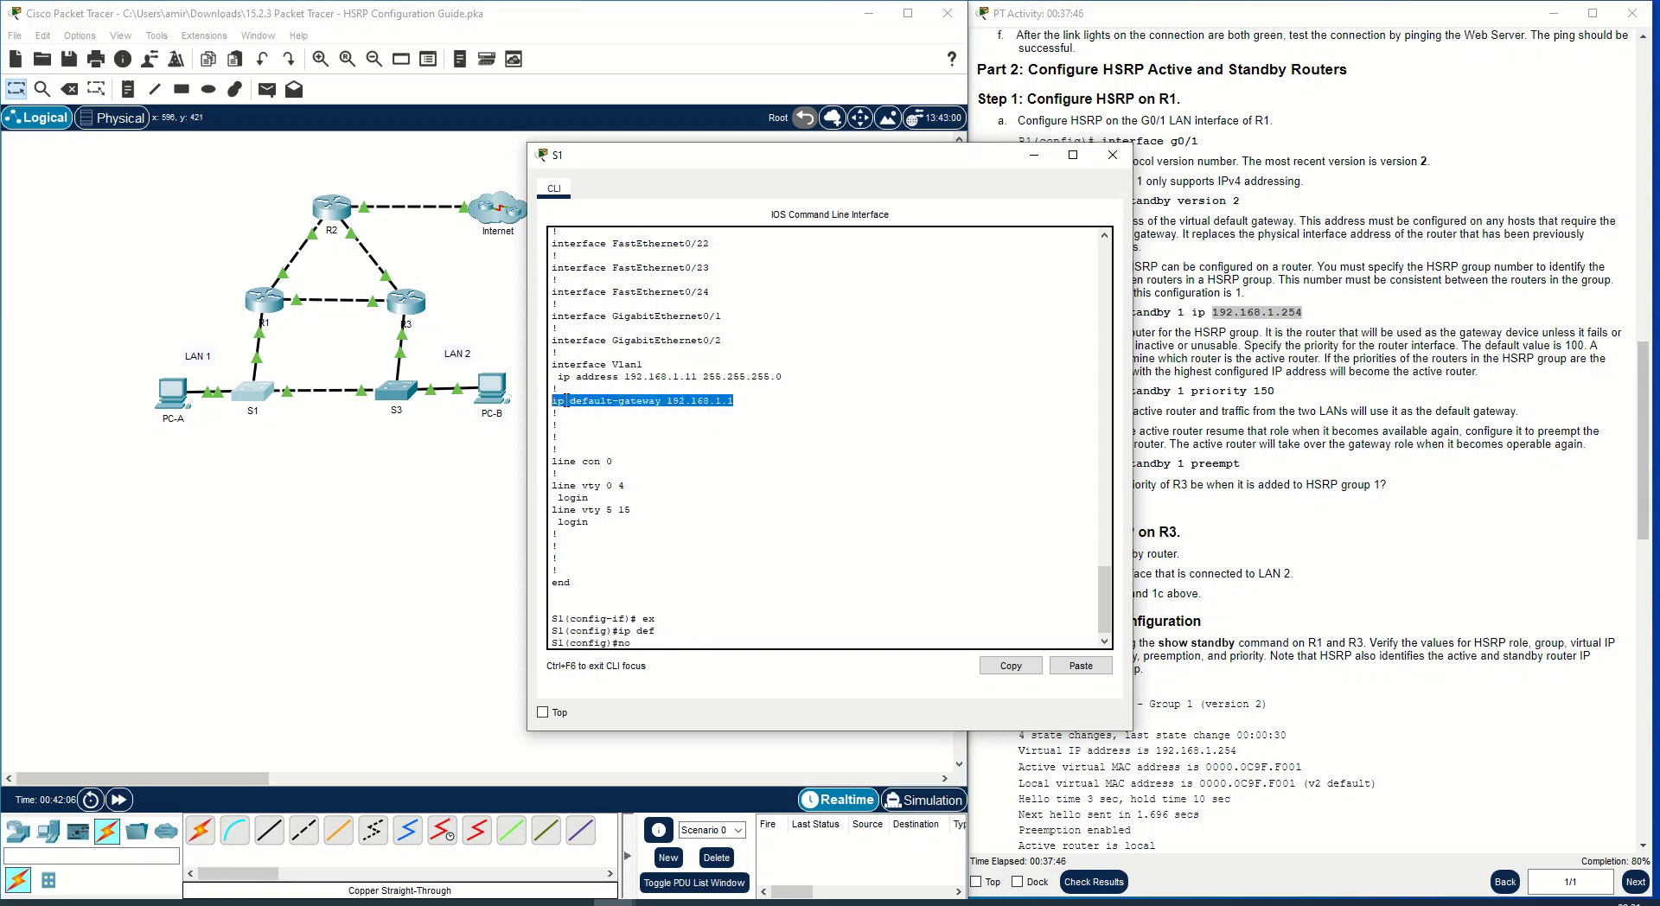
right_click(623, 405)
click(660, 416)
right_click(673, 637)
click(692, 669)
key(Return)
Set S1's default gateway with ip default-gateway 192.168.1.254, copying the virtual IP address from instruction step 1c.
key(Up)
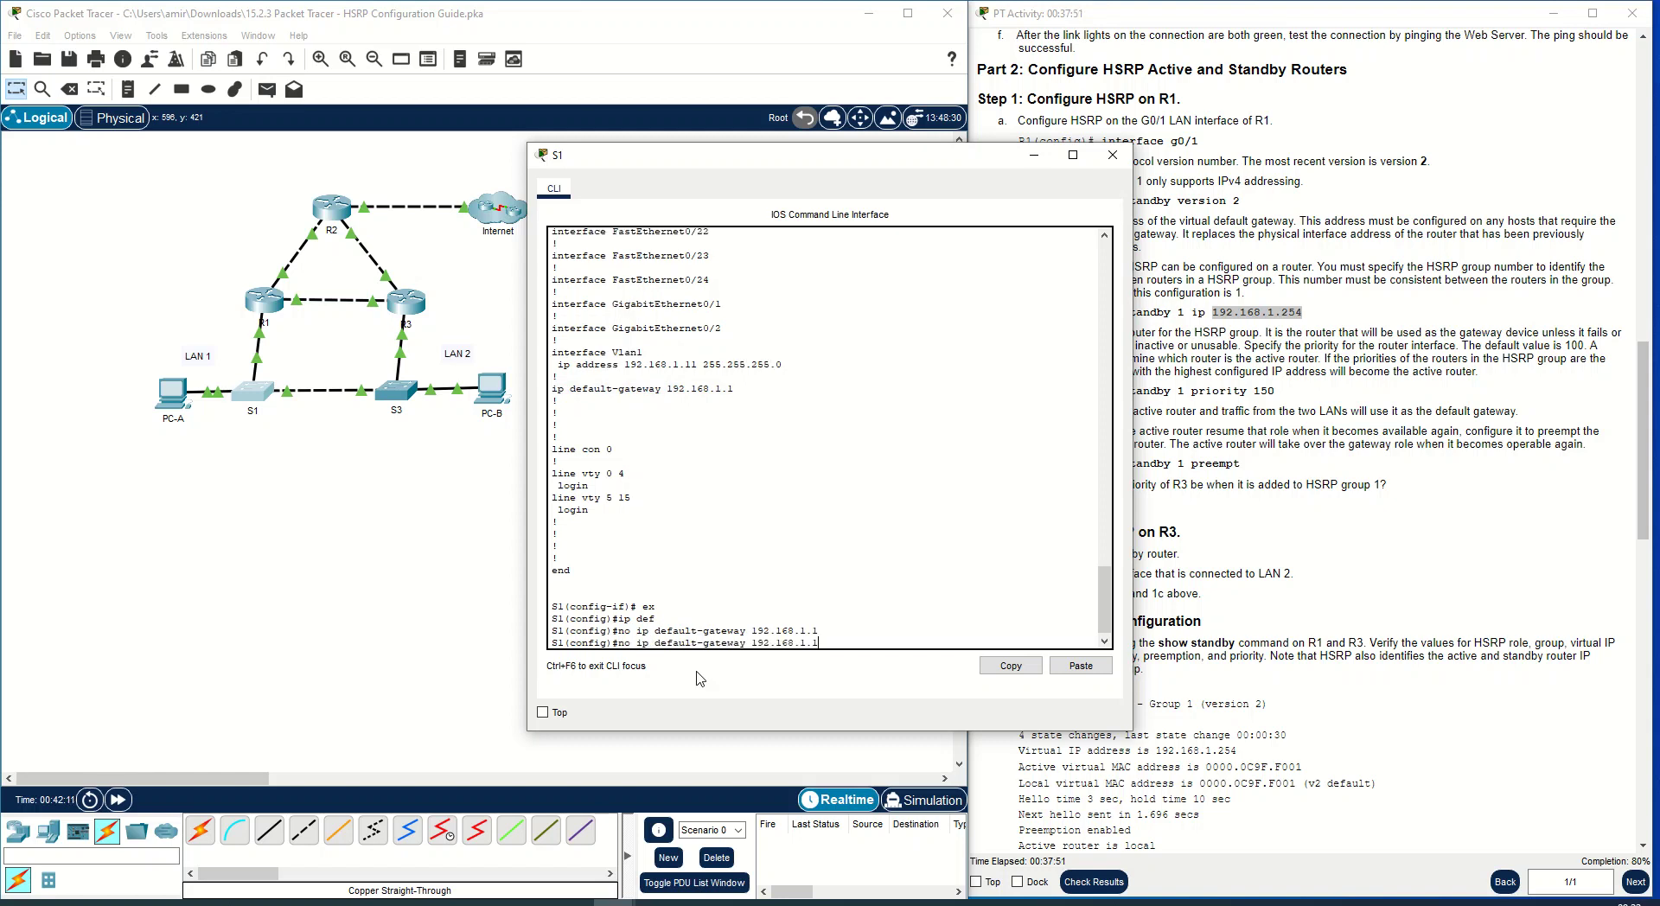
key(BackSpace)
key(BackSpace)
key(BackSpace)
key(BackSpace)
key(BackSpace)
key(Left)
key(Left)
key(BackSpace)
key(BackSpace)
key(BackSpace)
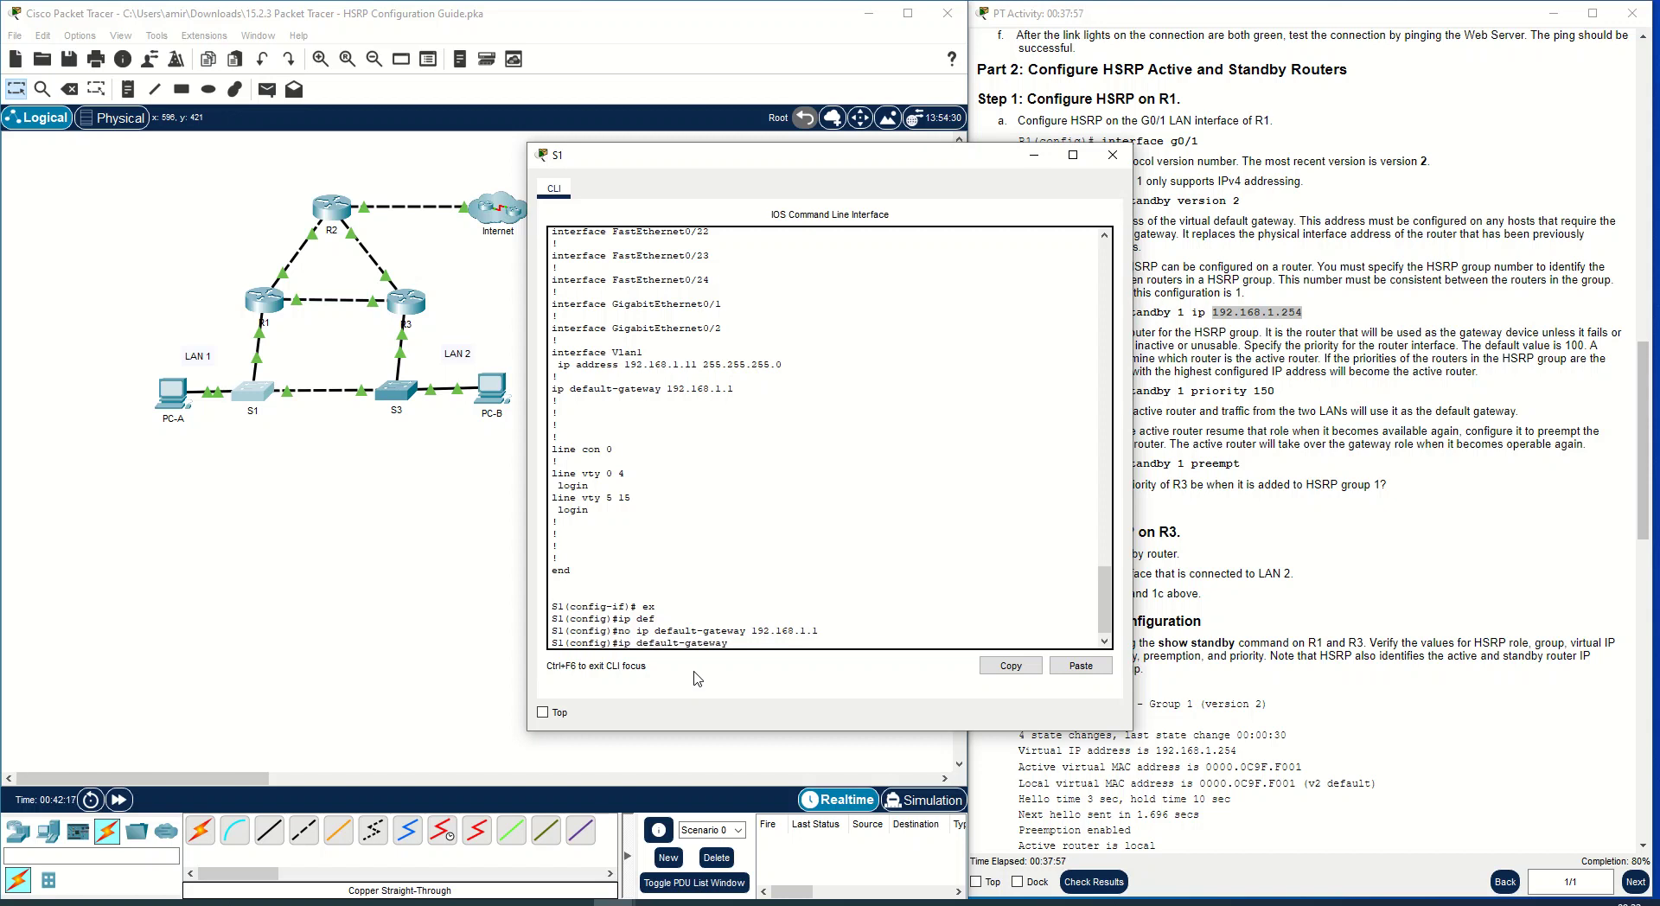
right_click(1286, 318)
click(1306, 330)
right_click(756, 641)
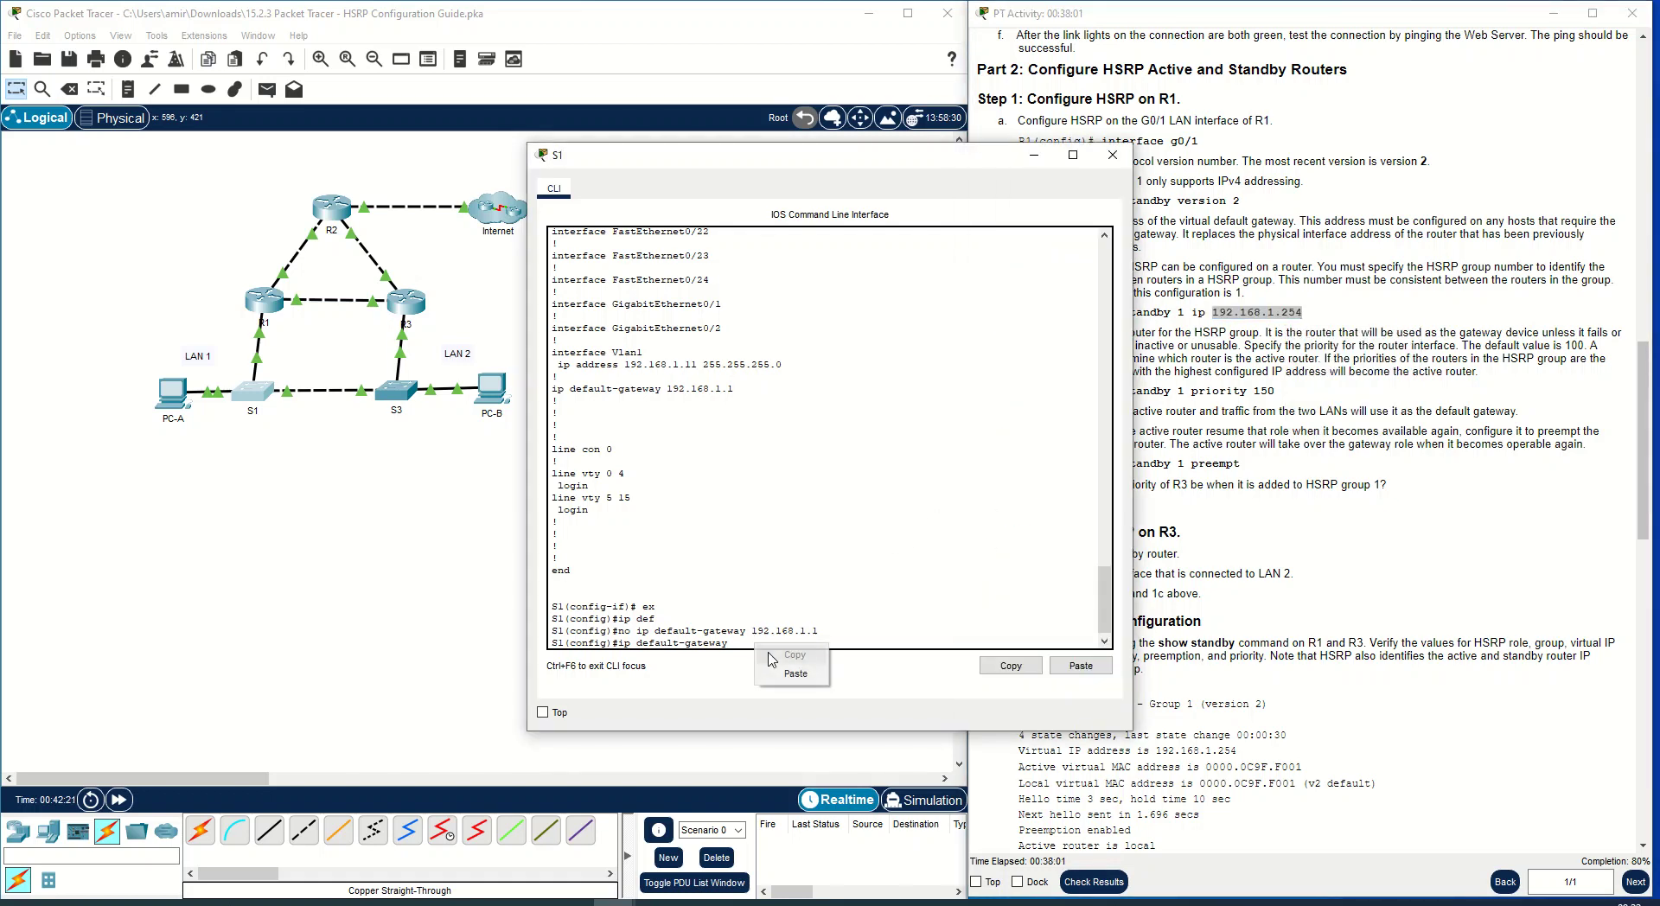
click(734, 641)
right_click(744, 640)
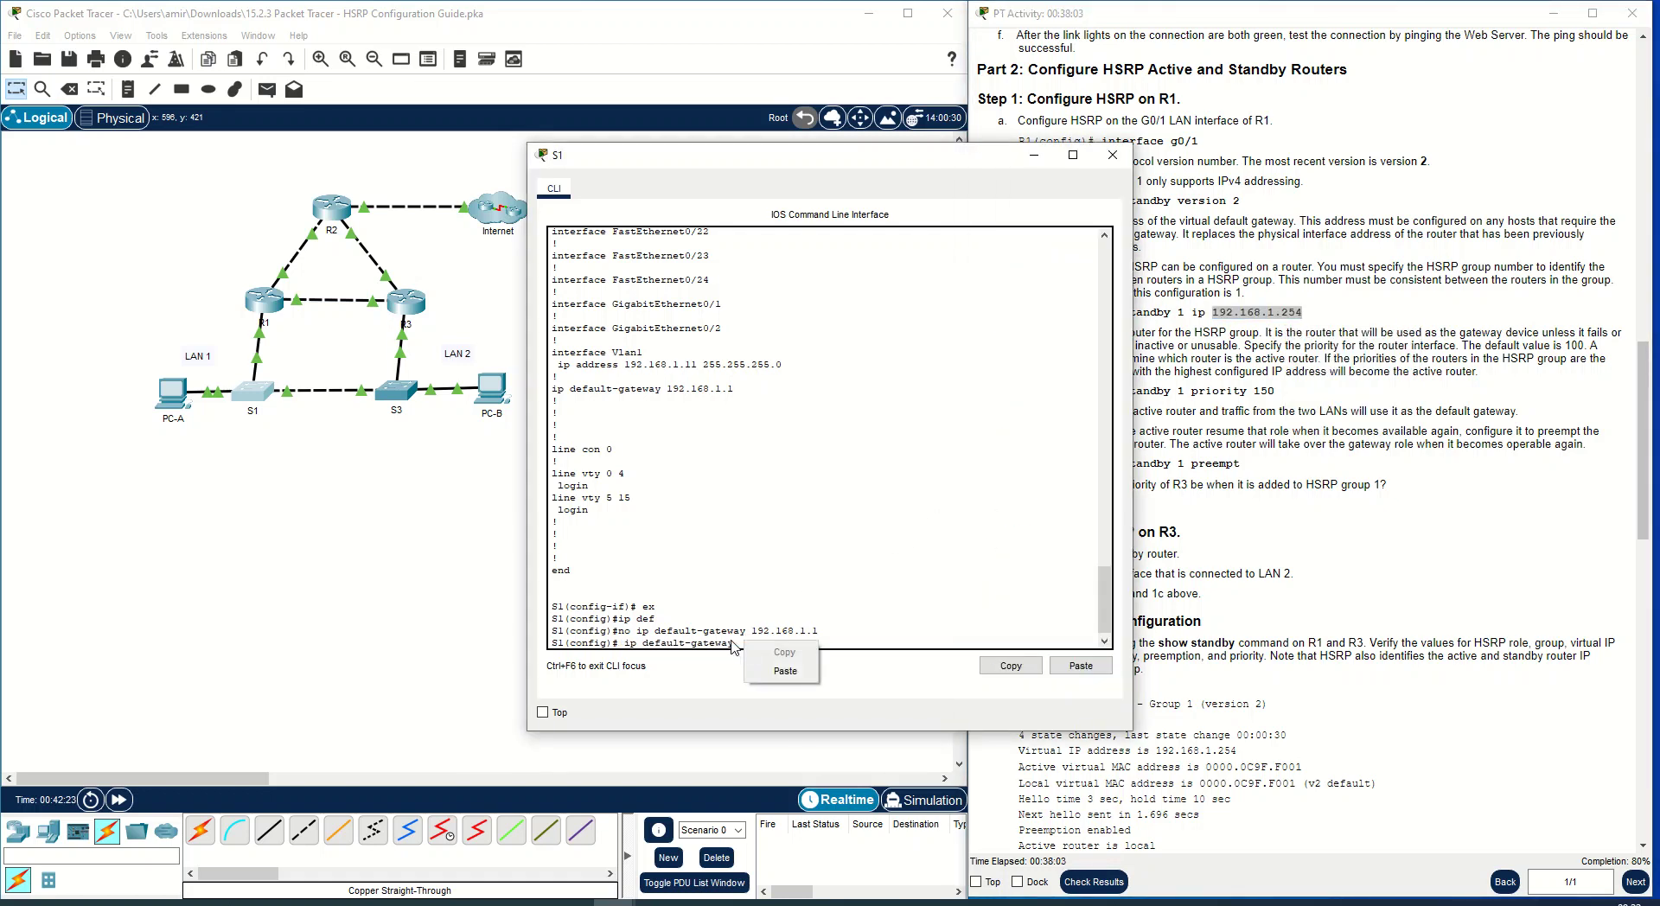
click(734, 641)
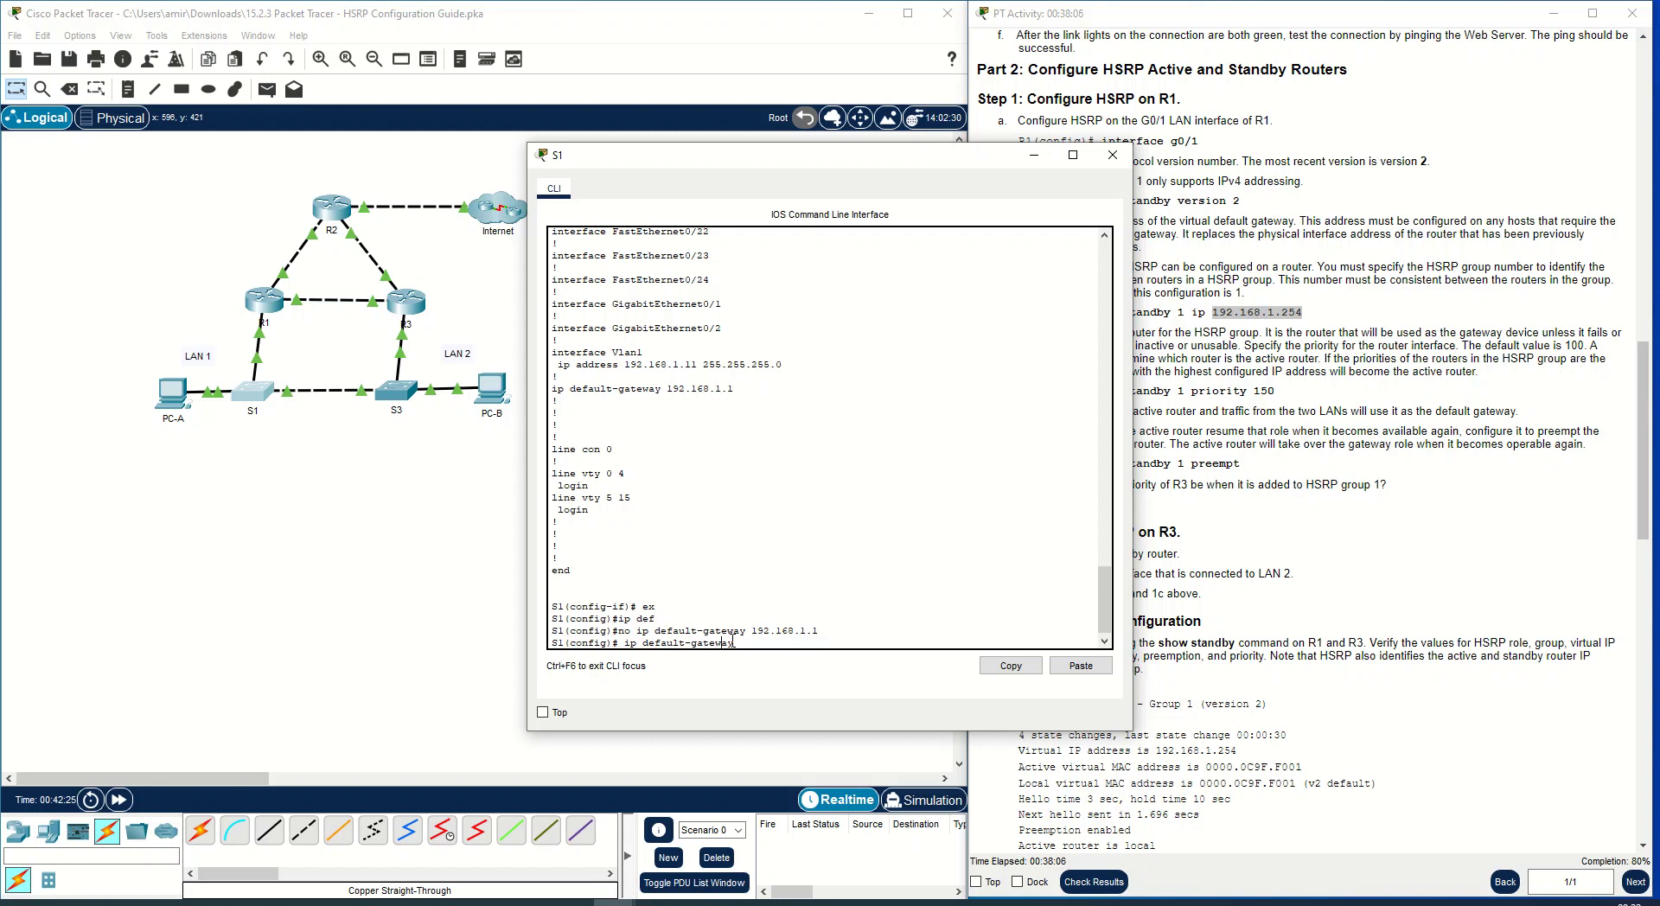
right_click(760, 643)
click(795, 679)
key(Return)
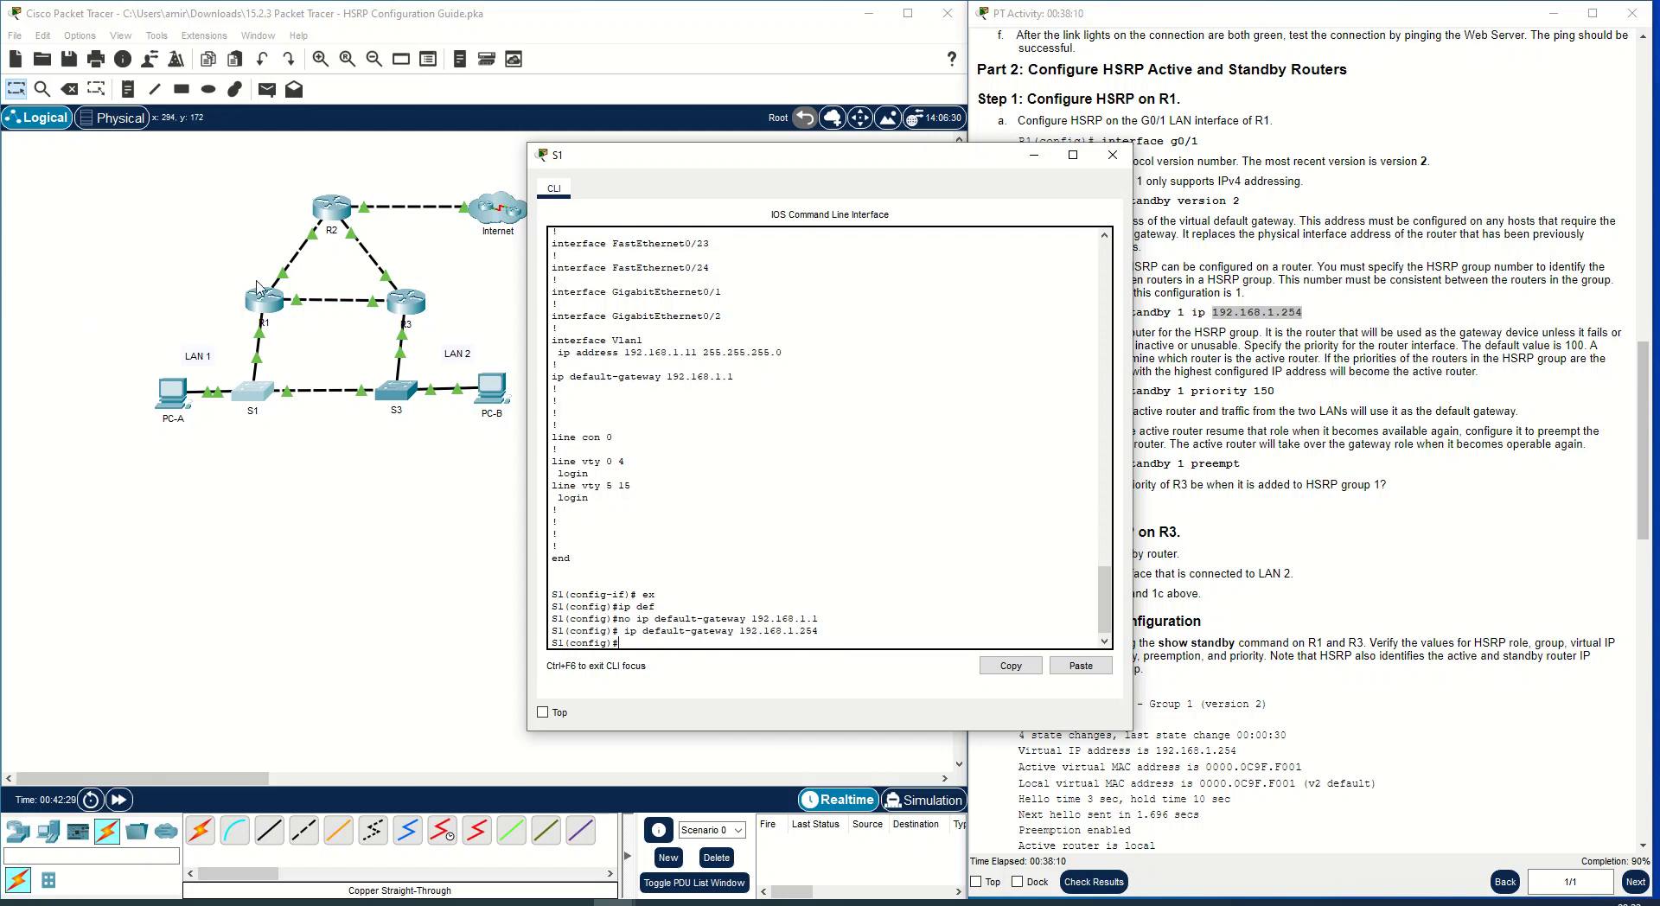
Open S3's command line, enter privileged EXEC mode with en, and display its running configuration with show run.
click(392, 401)
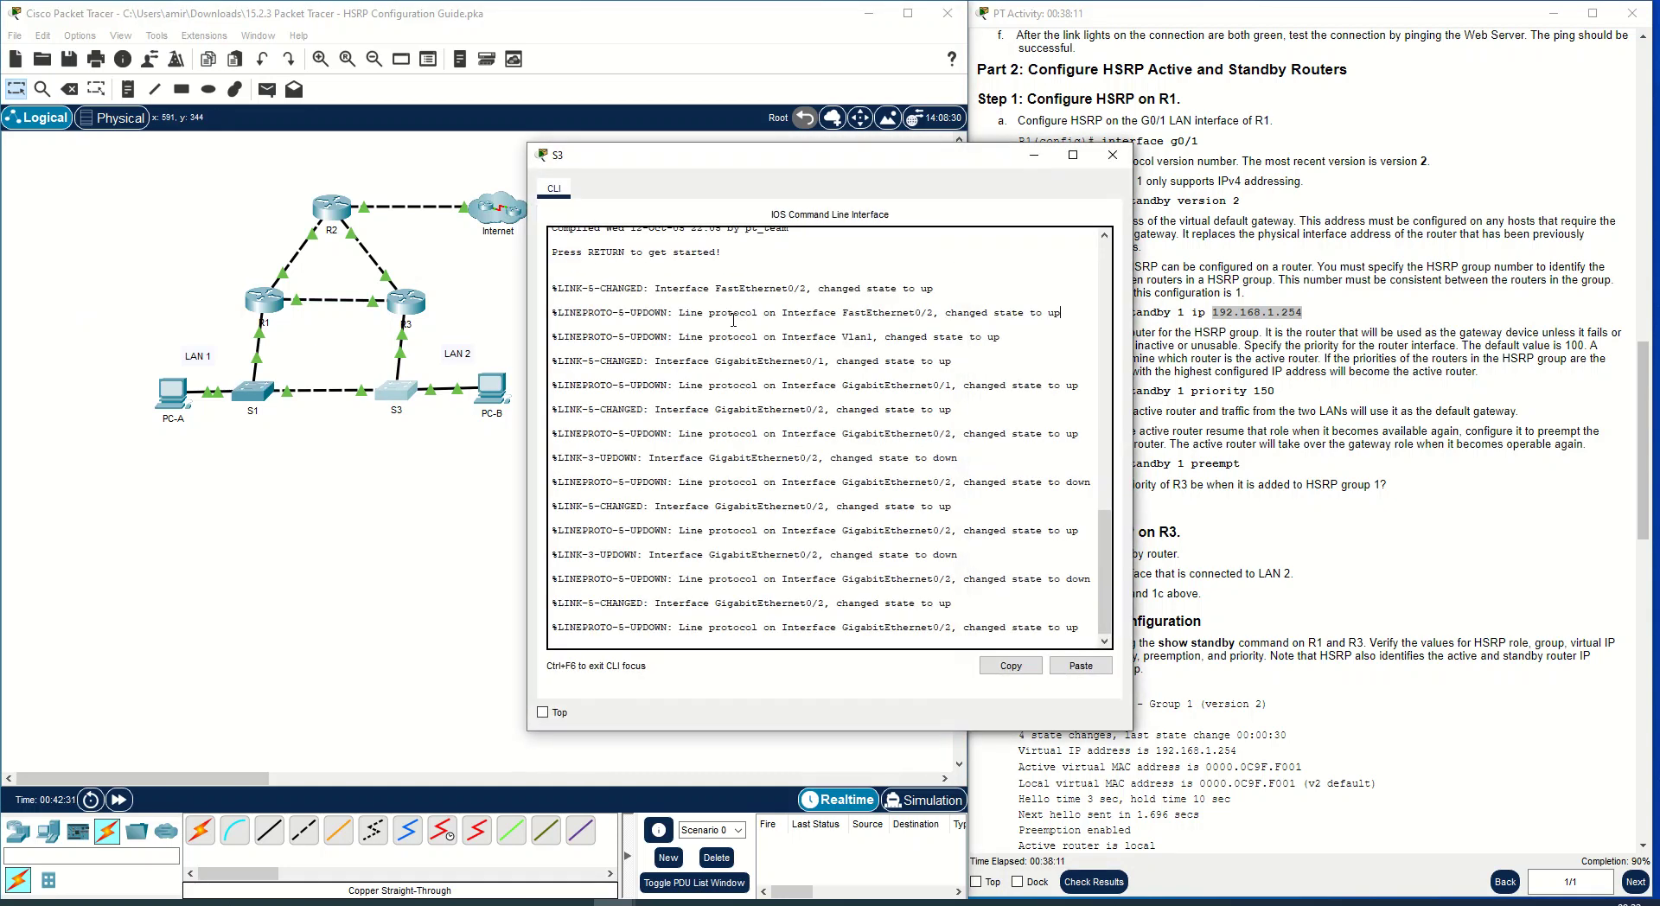
key(Return)
key(Return)
text(en)
key(Return)
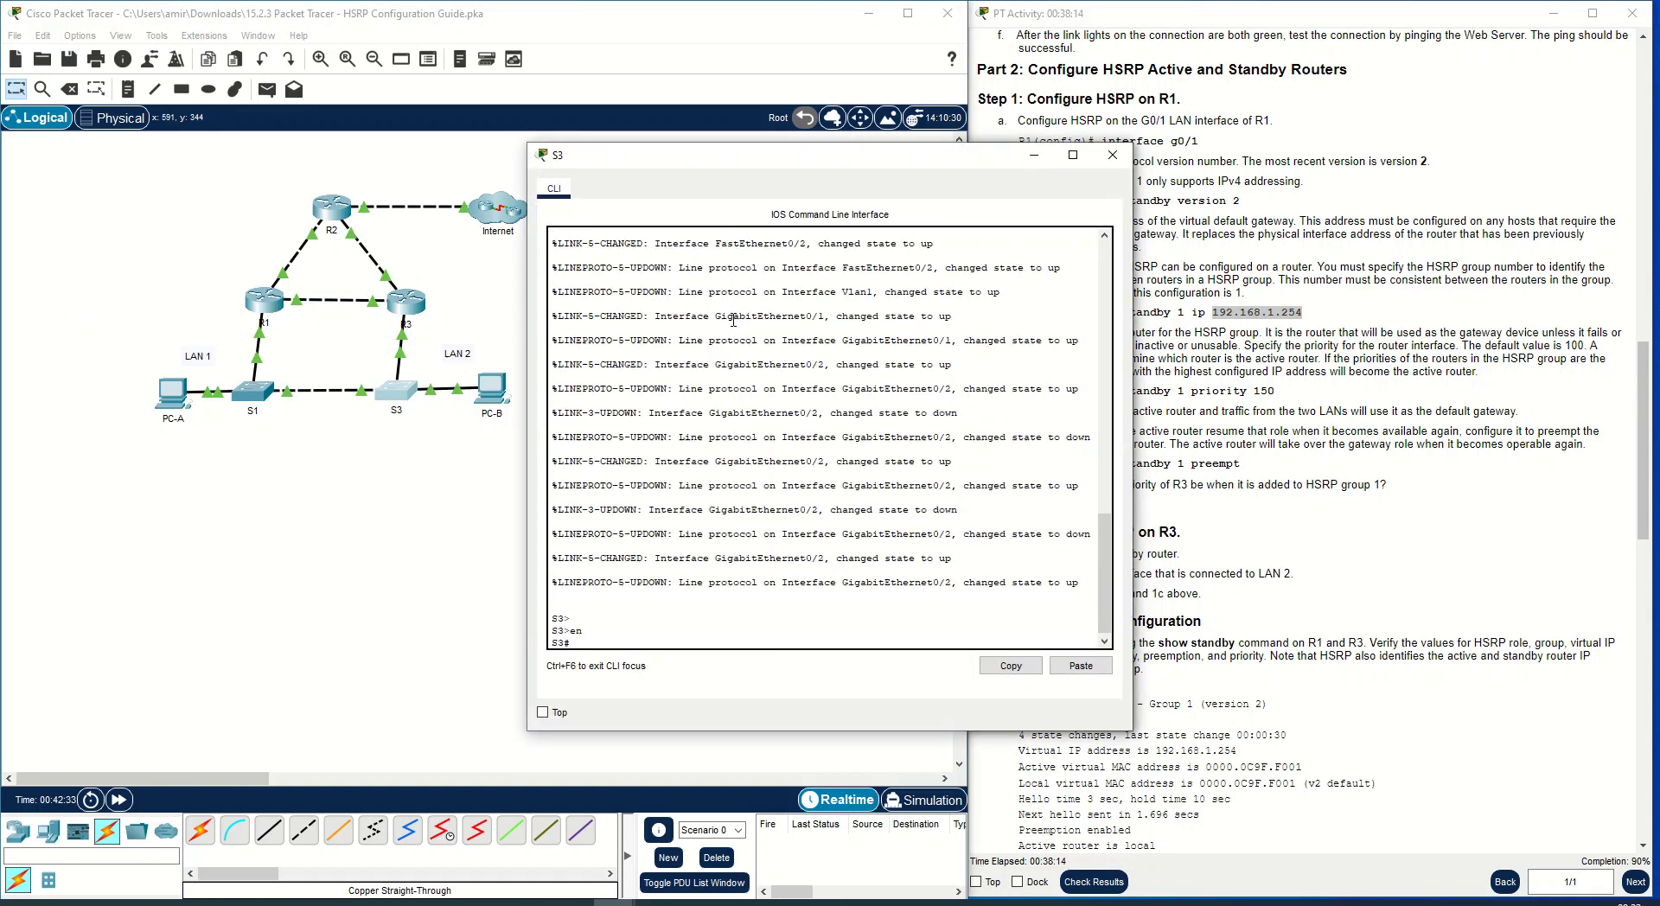
text(show run)
key(Return)
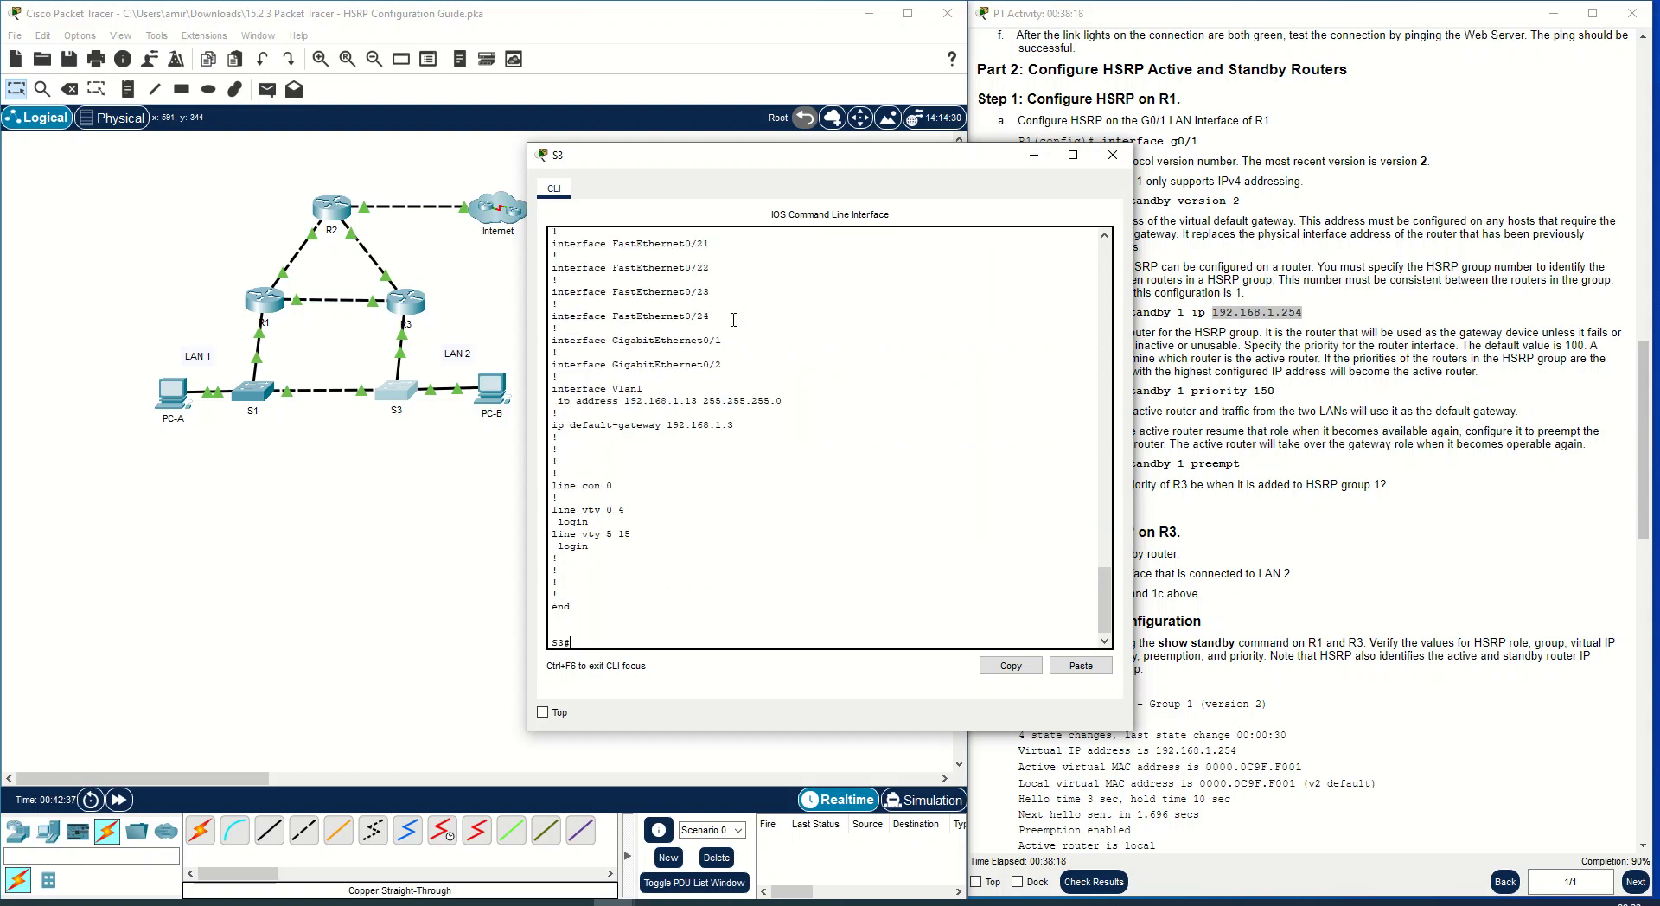
In S3's global configuration mode, remove the existing gateway with no ip default-gateway 192.168.1.3, reusing the line from the running configuration.
text(conf t)
key(Return)
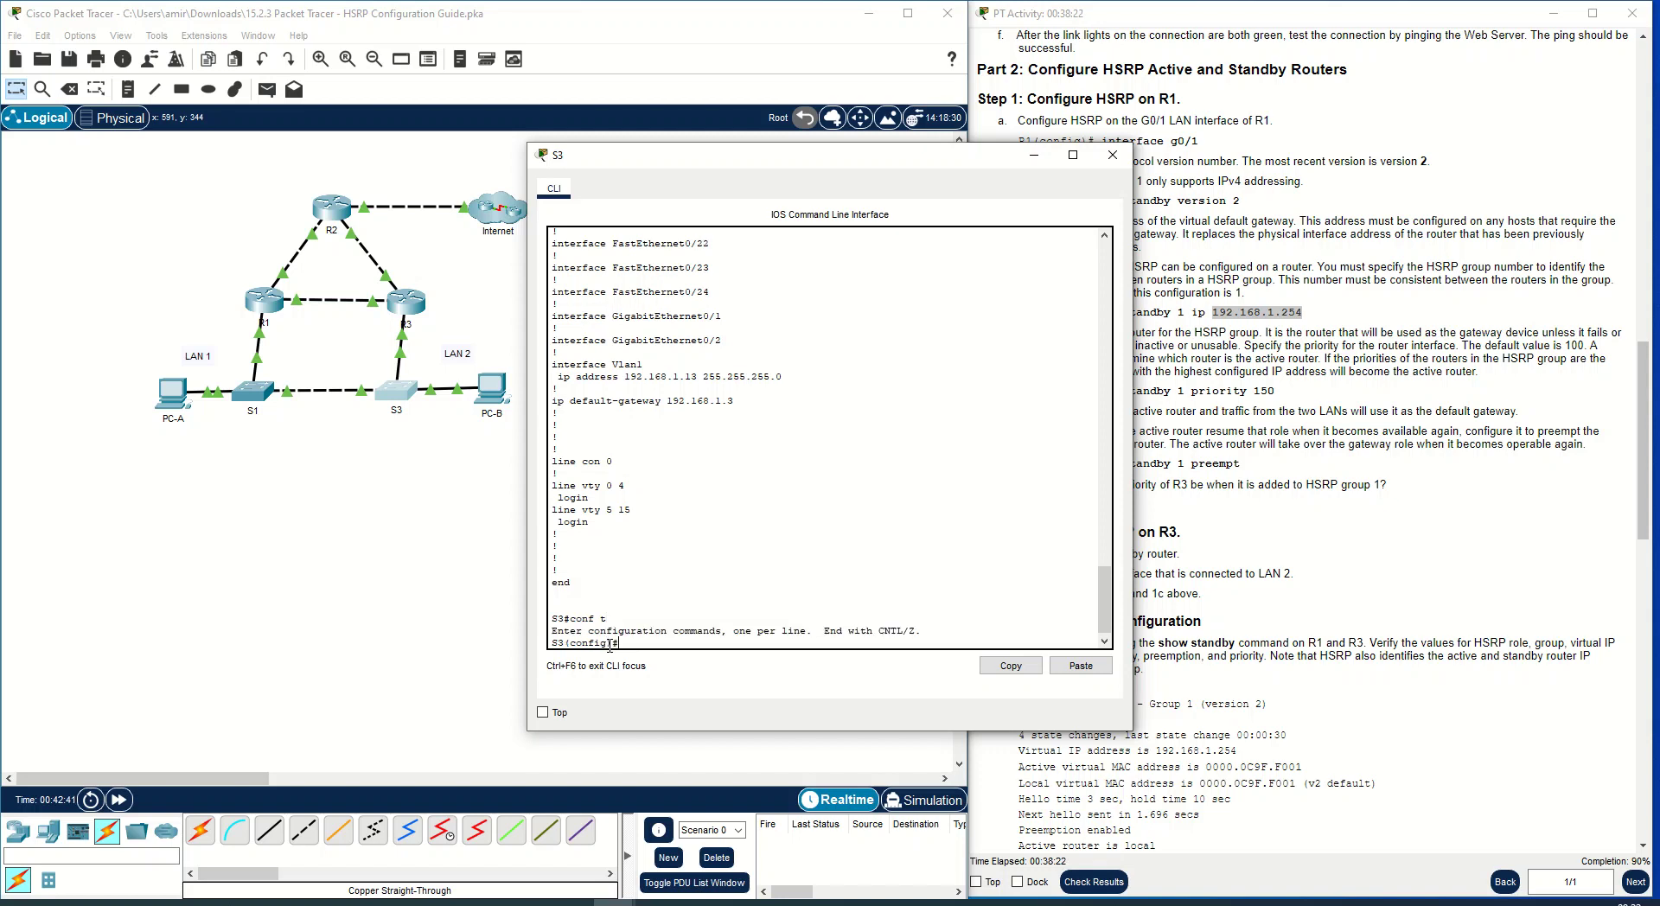
drag(734, 401, 548, 399)
right_click(591, 404)
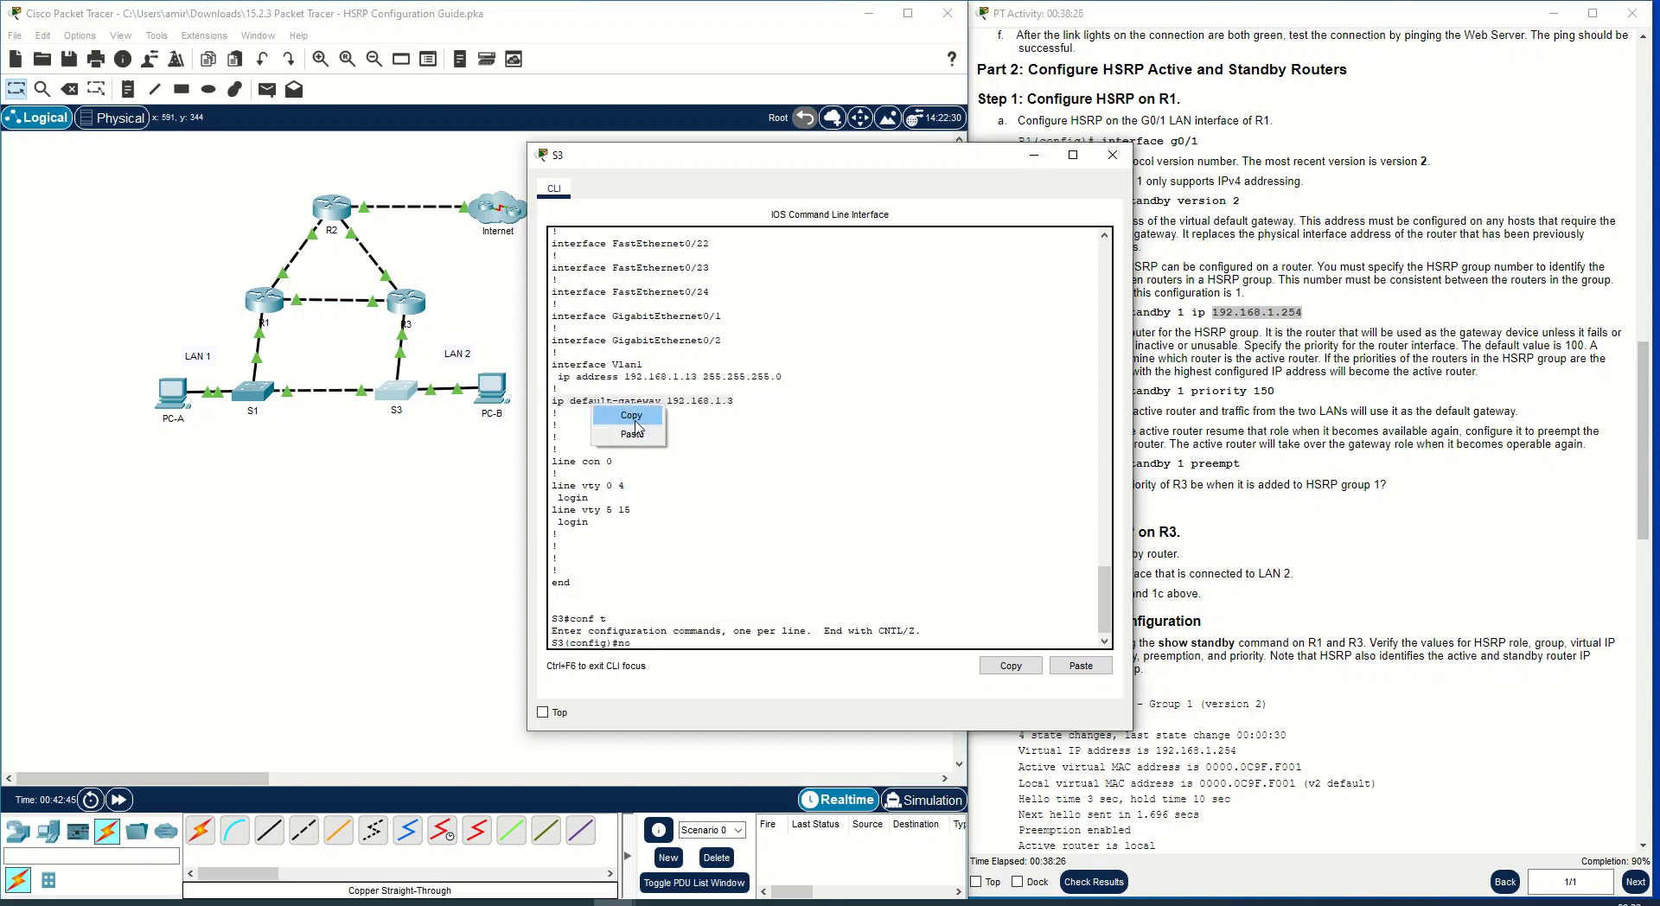
click(637, 422)
text(no)
right_click(715, 635)
click(751, 667)
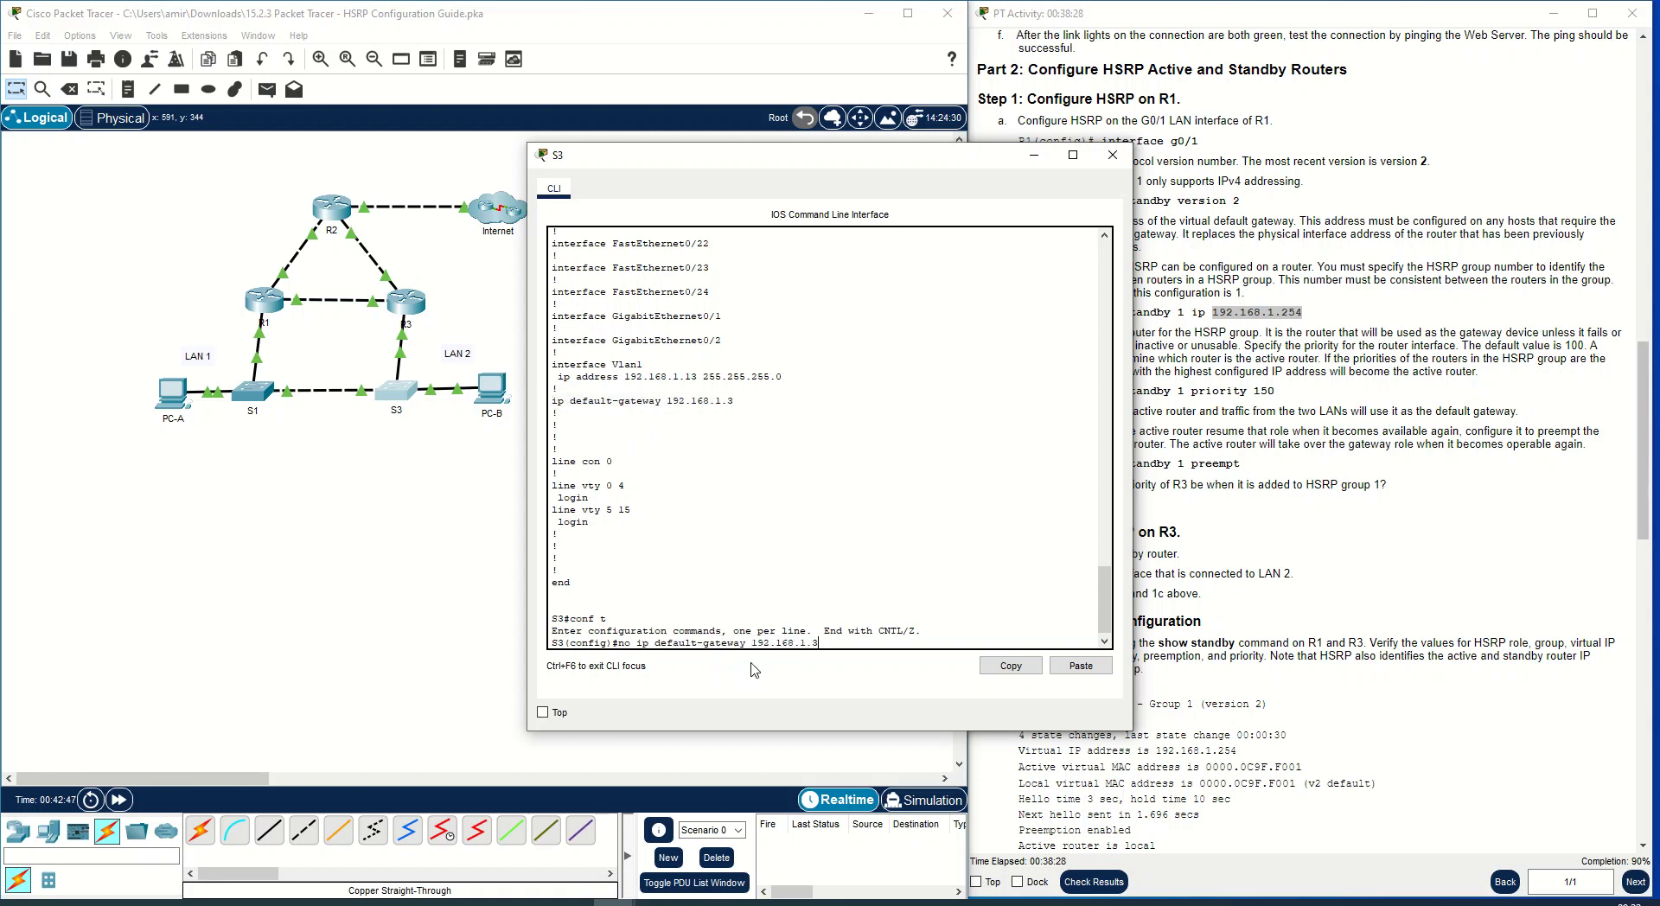
key(Return)
Set S3's default gateway with ip default-gateway 192.168.1.254, copying the address from instruction step 1c, and minimize the S3 window.
text(ip de)
key(Tab)
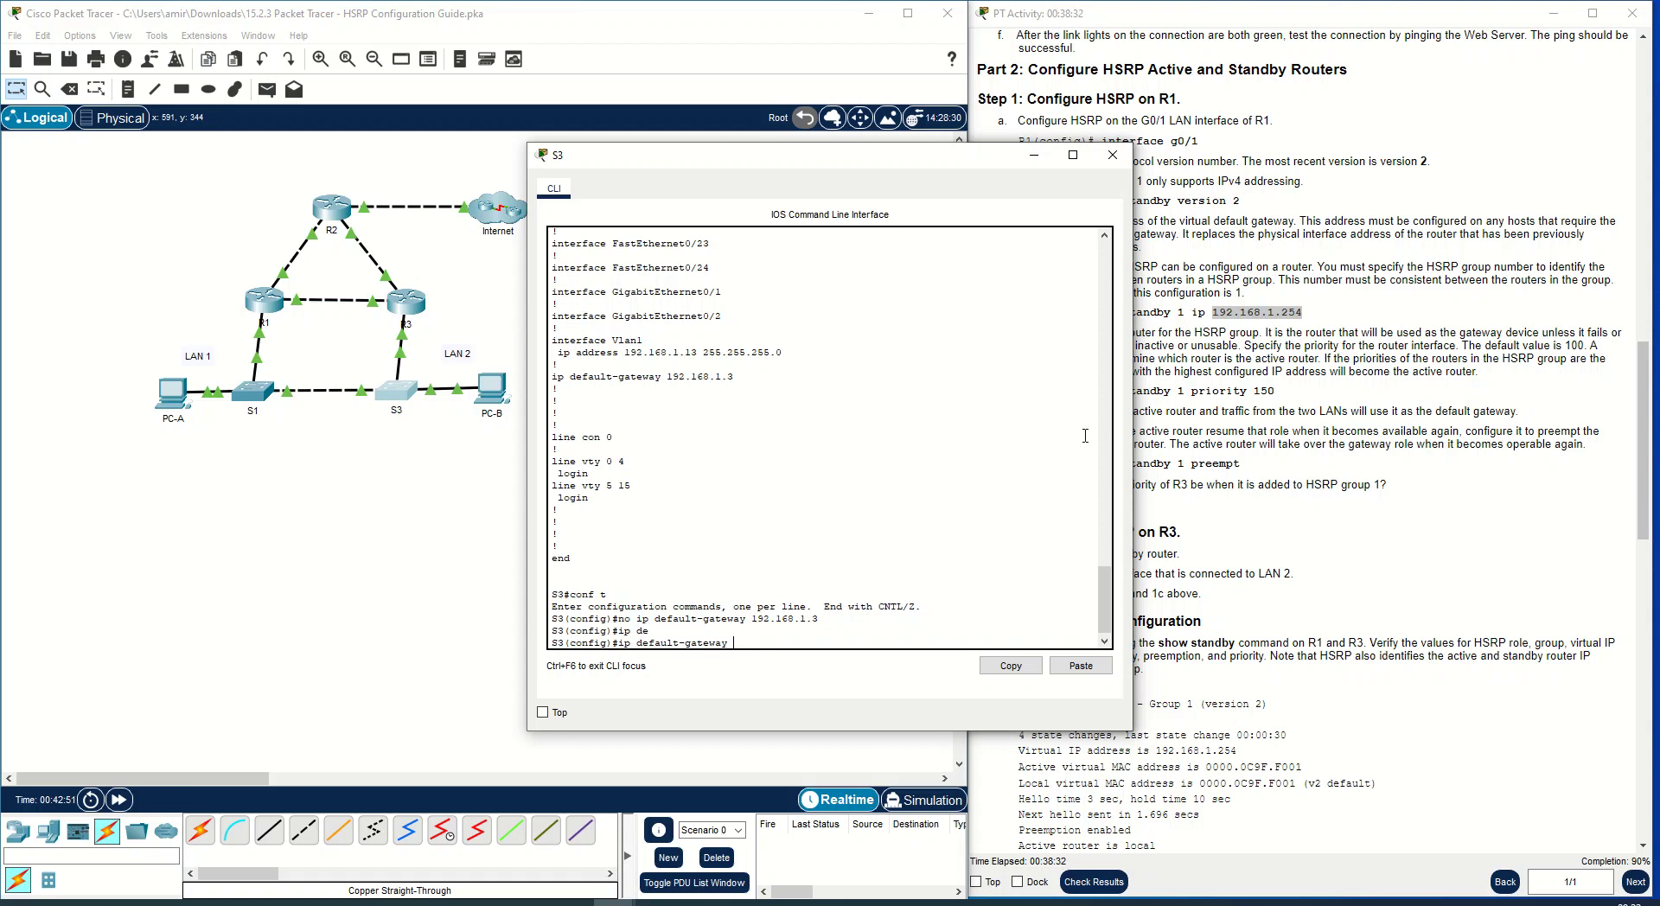
right_click(1236, 326)
click(1264, 326)
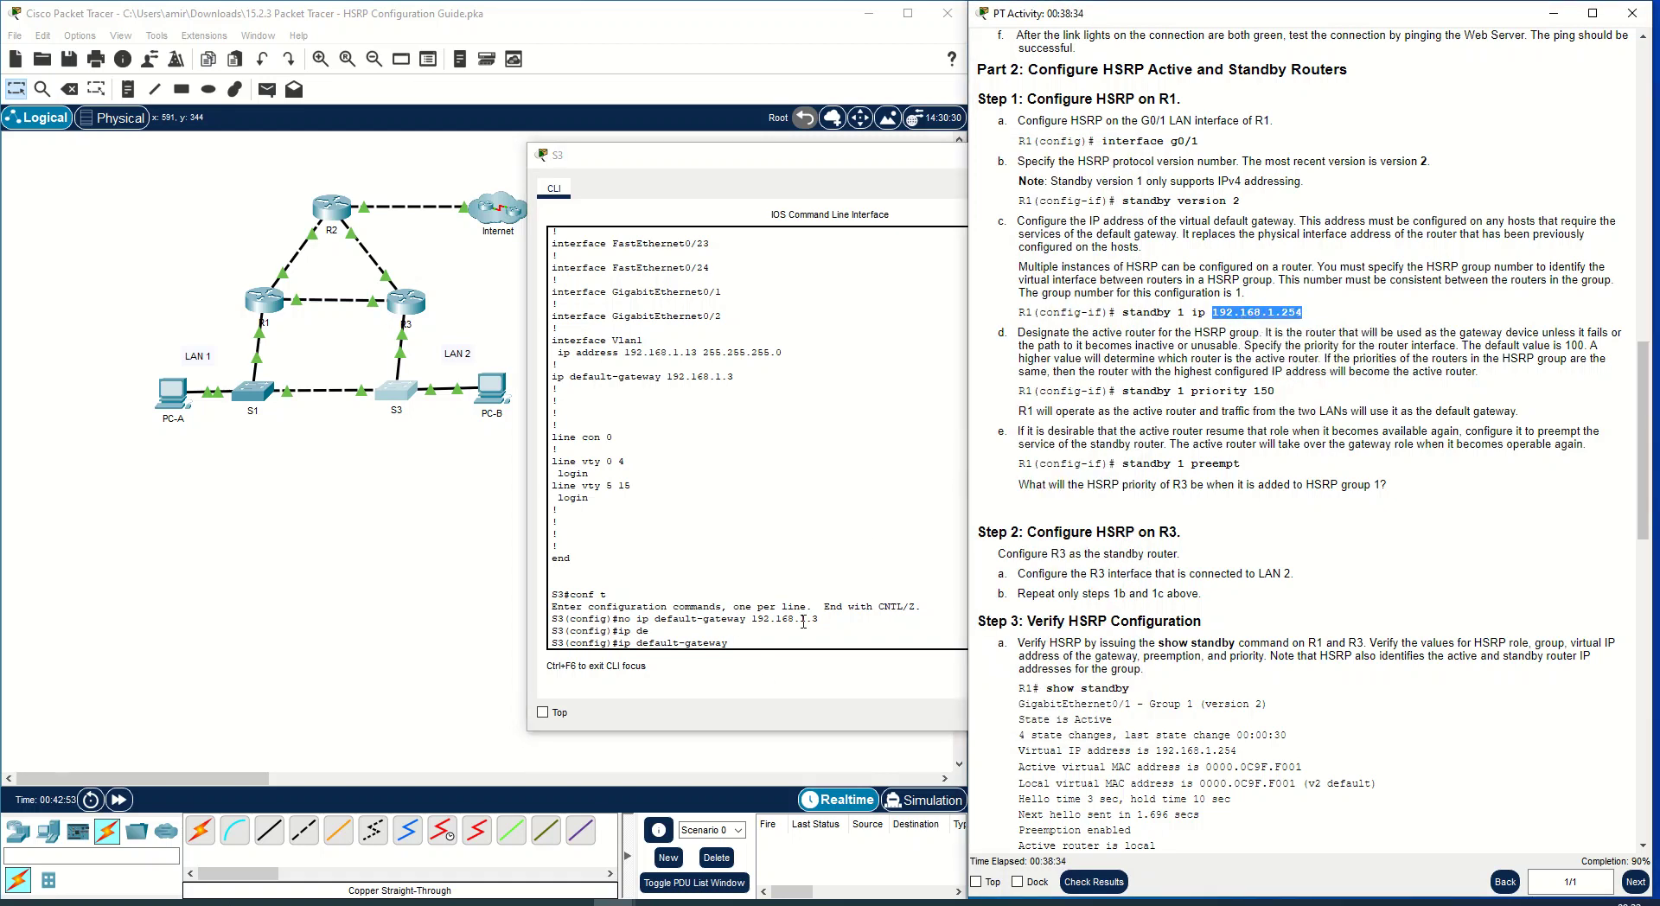
click(792, 640)
right_click(792, 640)
click(826, 667)
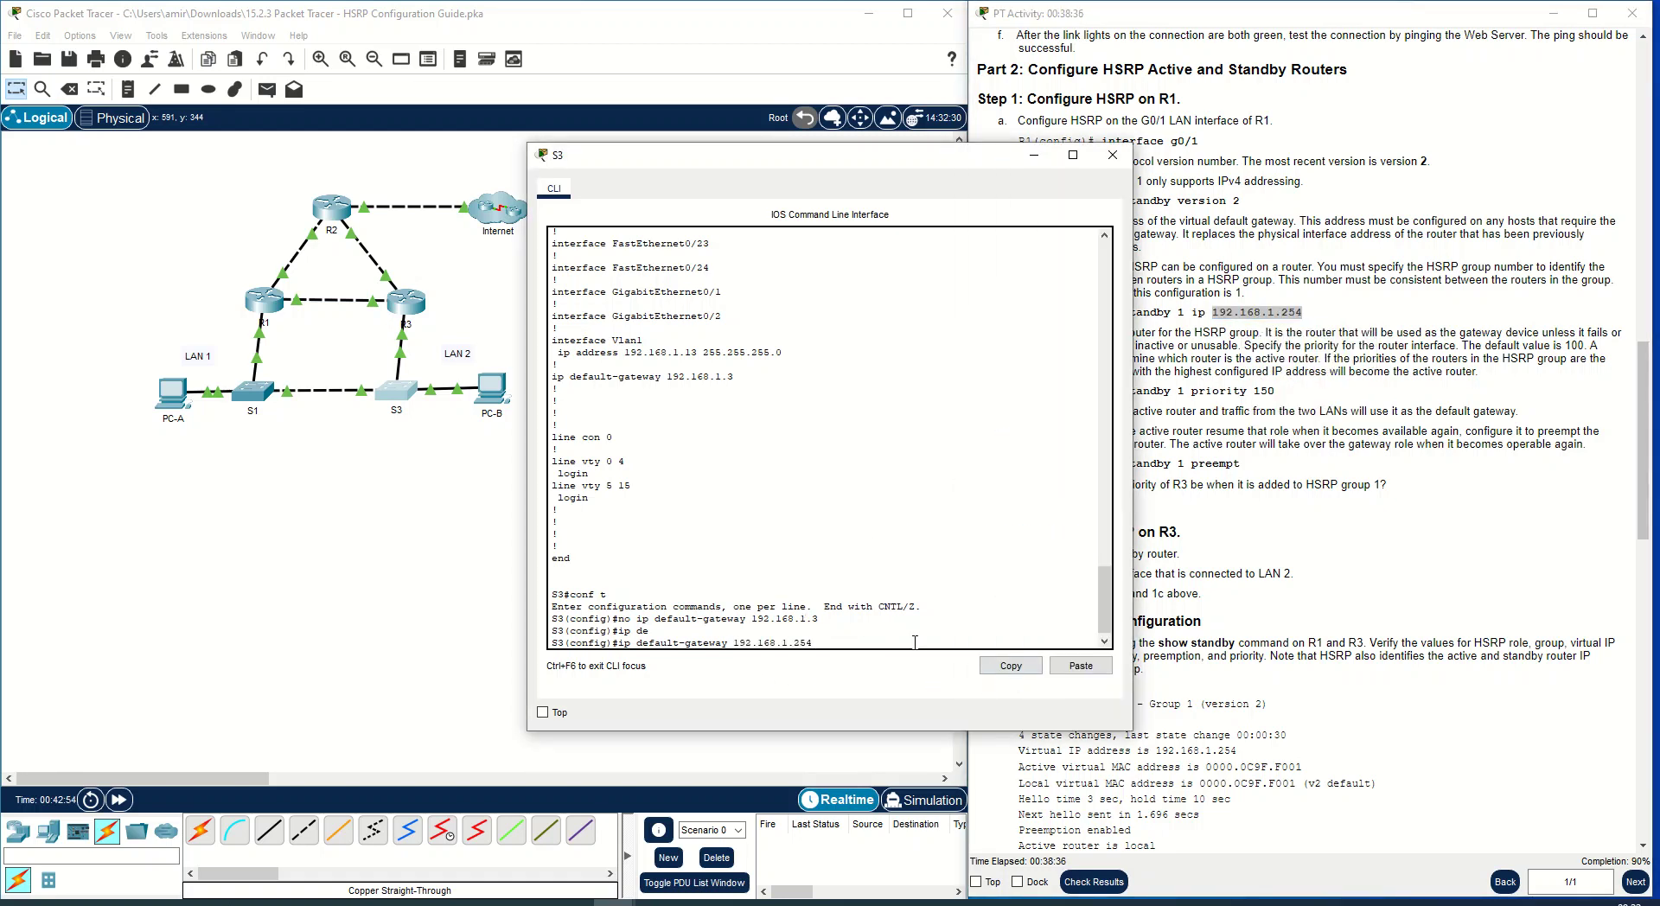
key(Return)
click(1034, 155)
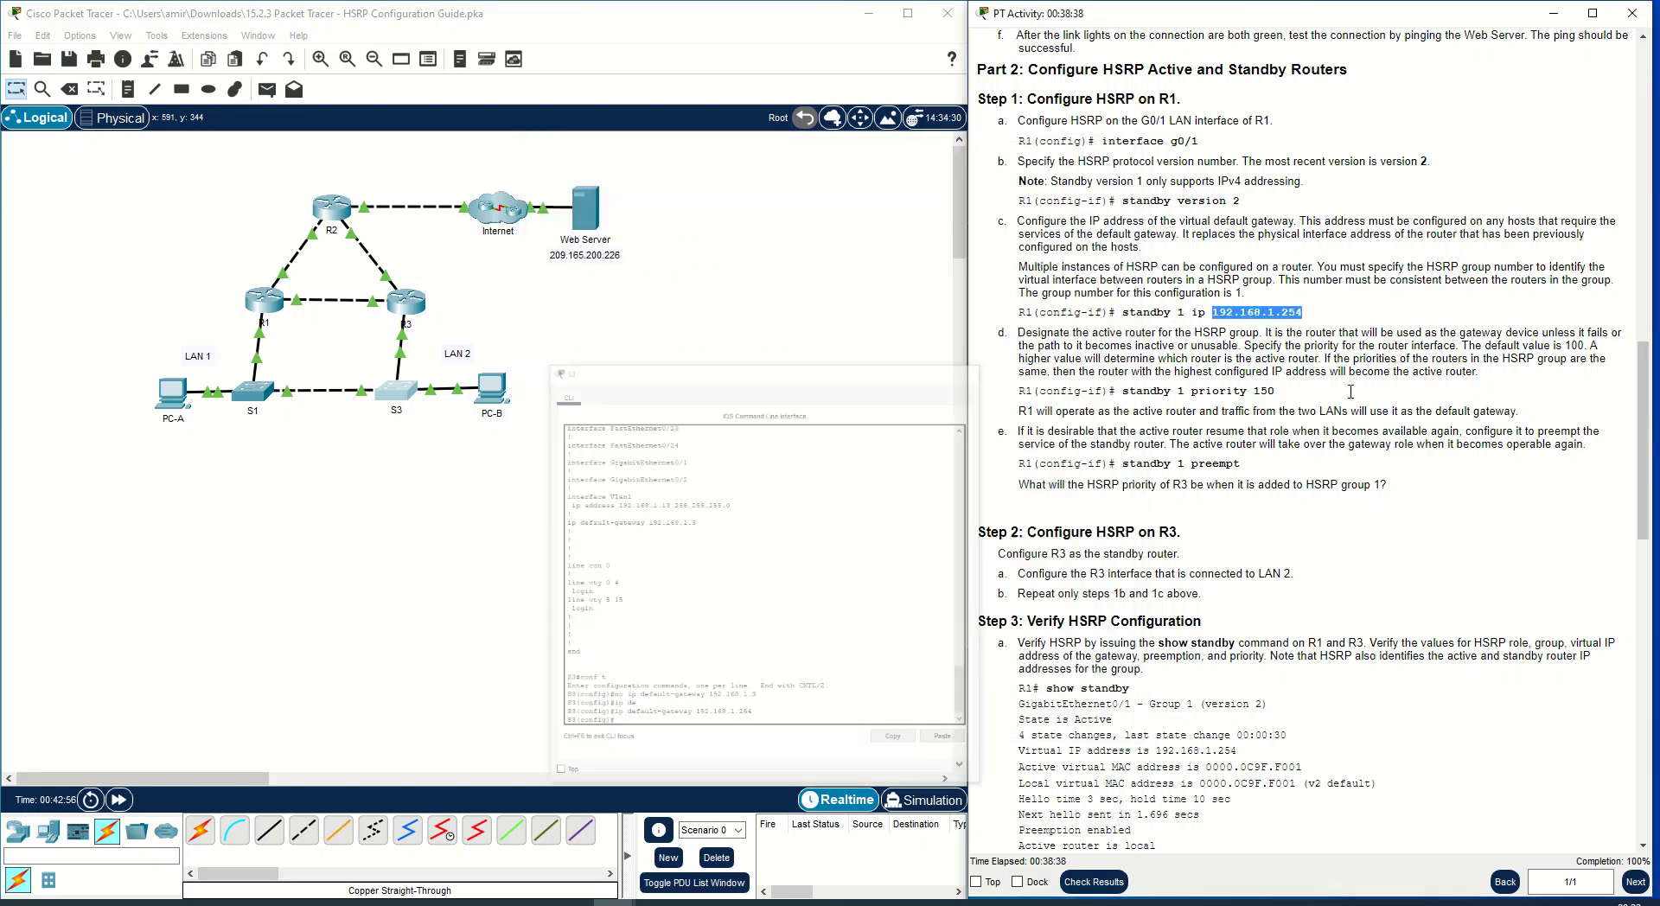
Read through the remaining activity instructions and locate the step on verifying the new settings with pings to the Web Server.
scroll(1172, 624, down, 2)
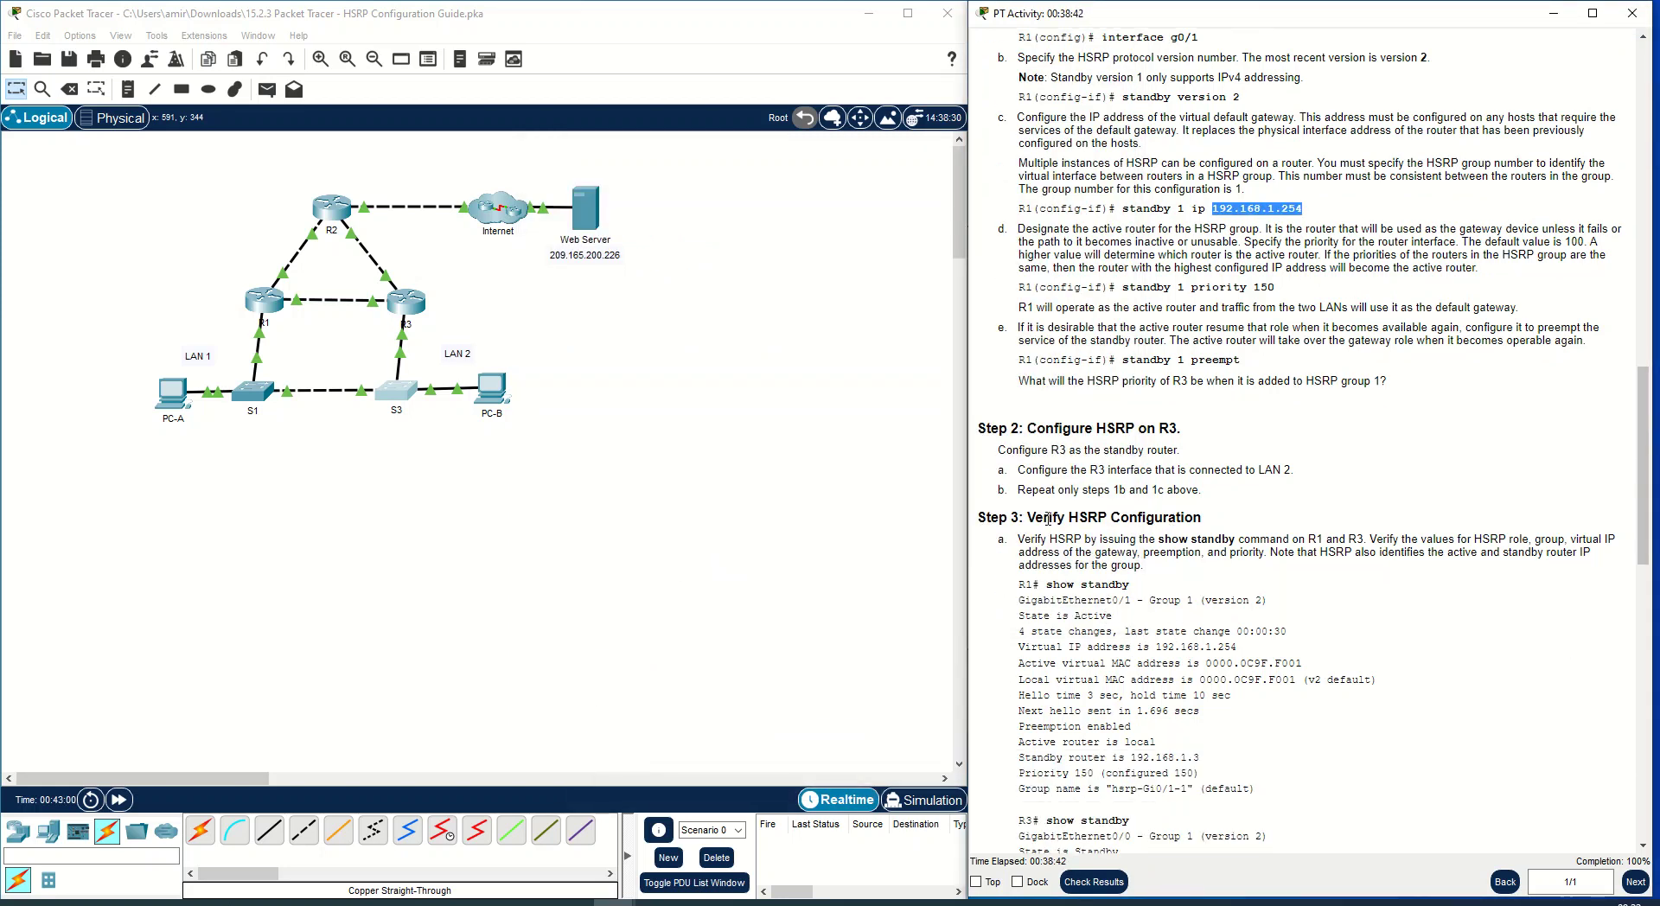
scroll(1090, 597, down, 5)
scroll(1091, 587, down, 8)
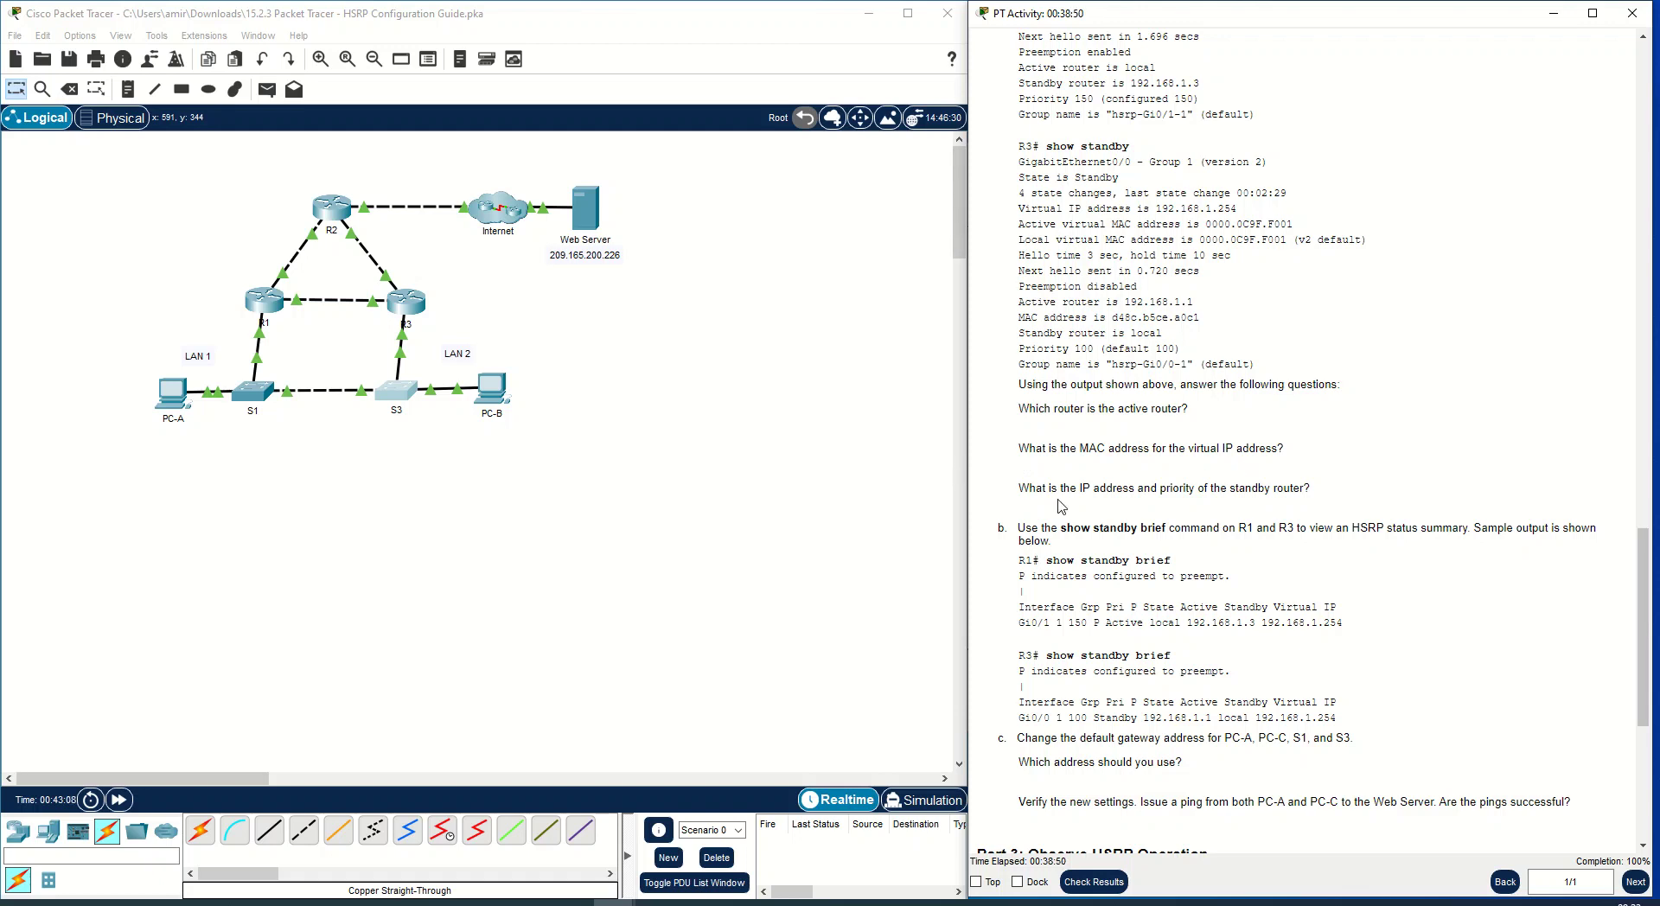
scroll(1110, 547, down, 2)
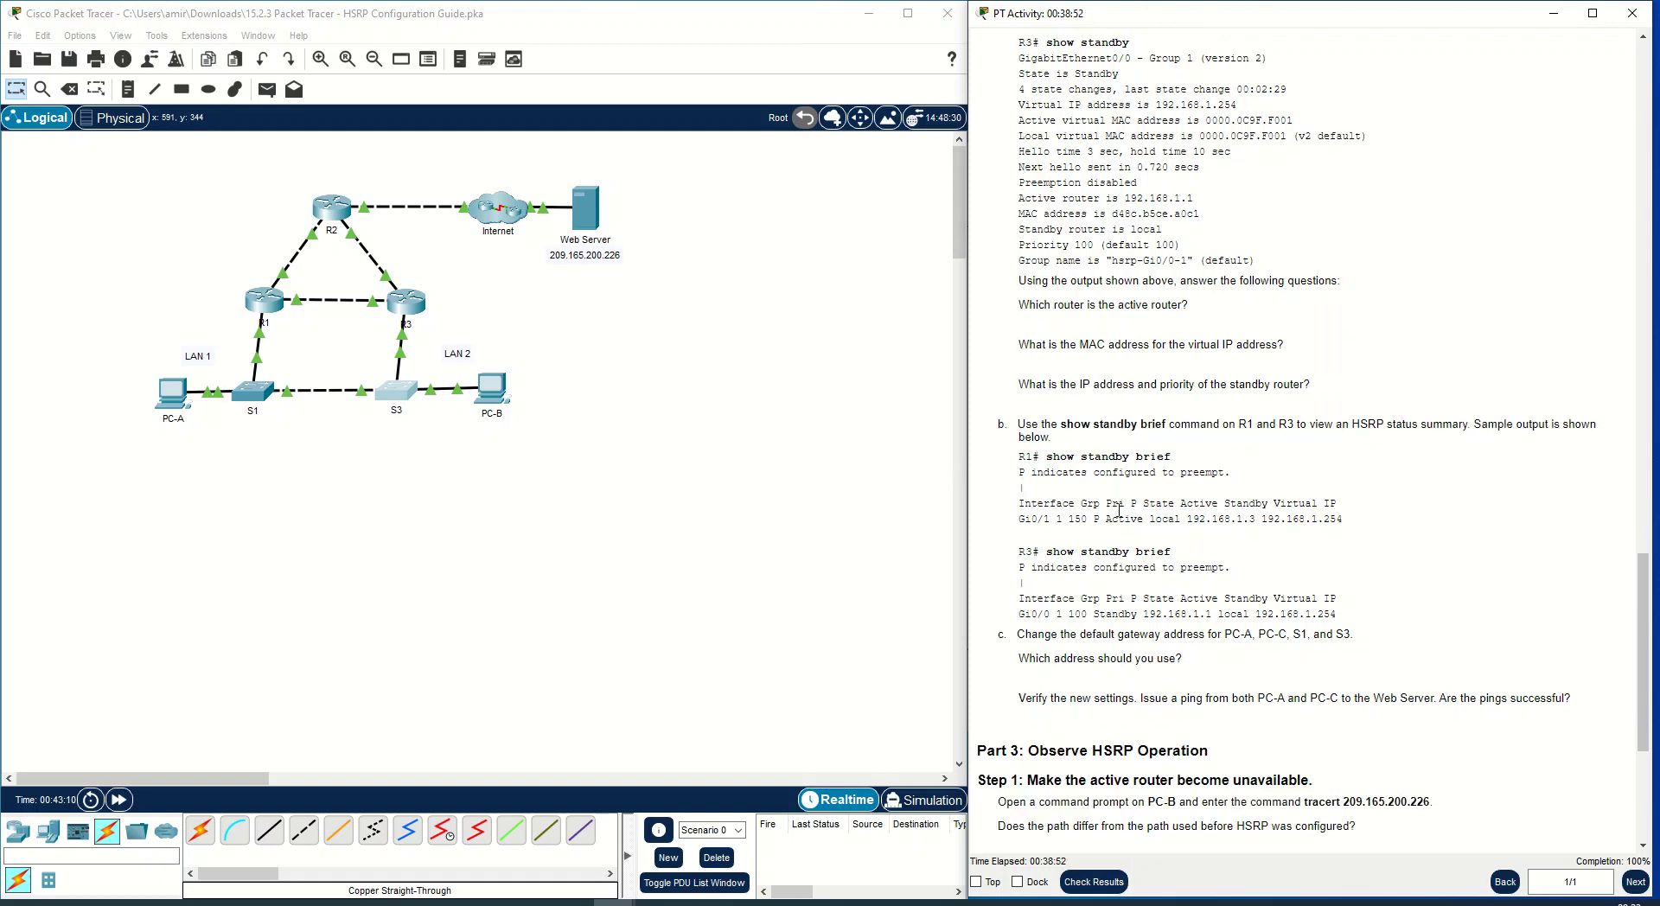
scroll(1118, 511, up, 2)
drag(1036, 408, 1113, 413)
click(1097, 445)
scroll(1067, 471, down, 9)
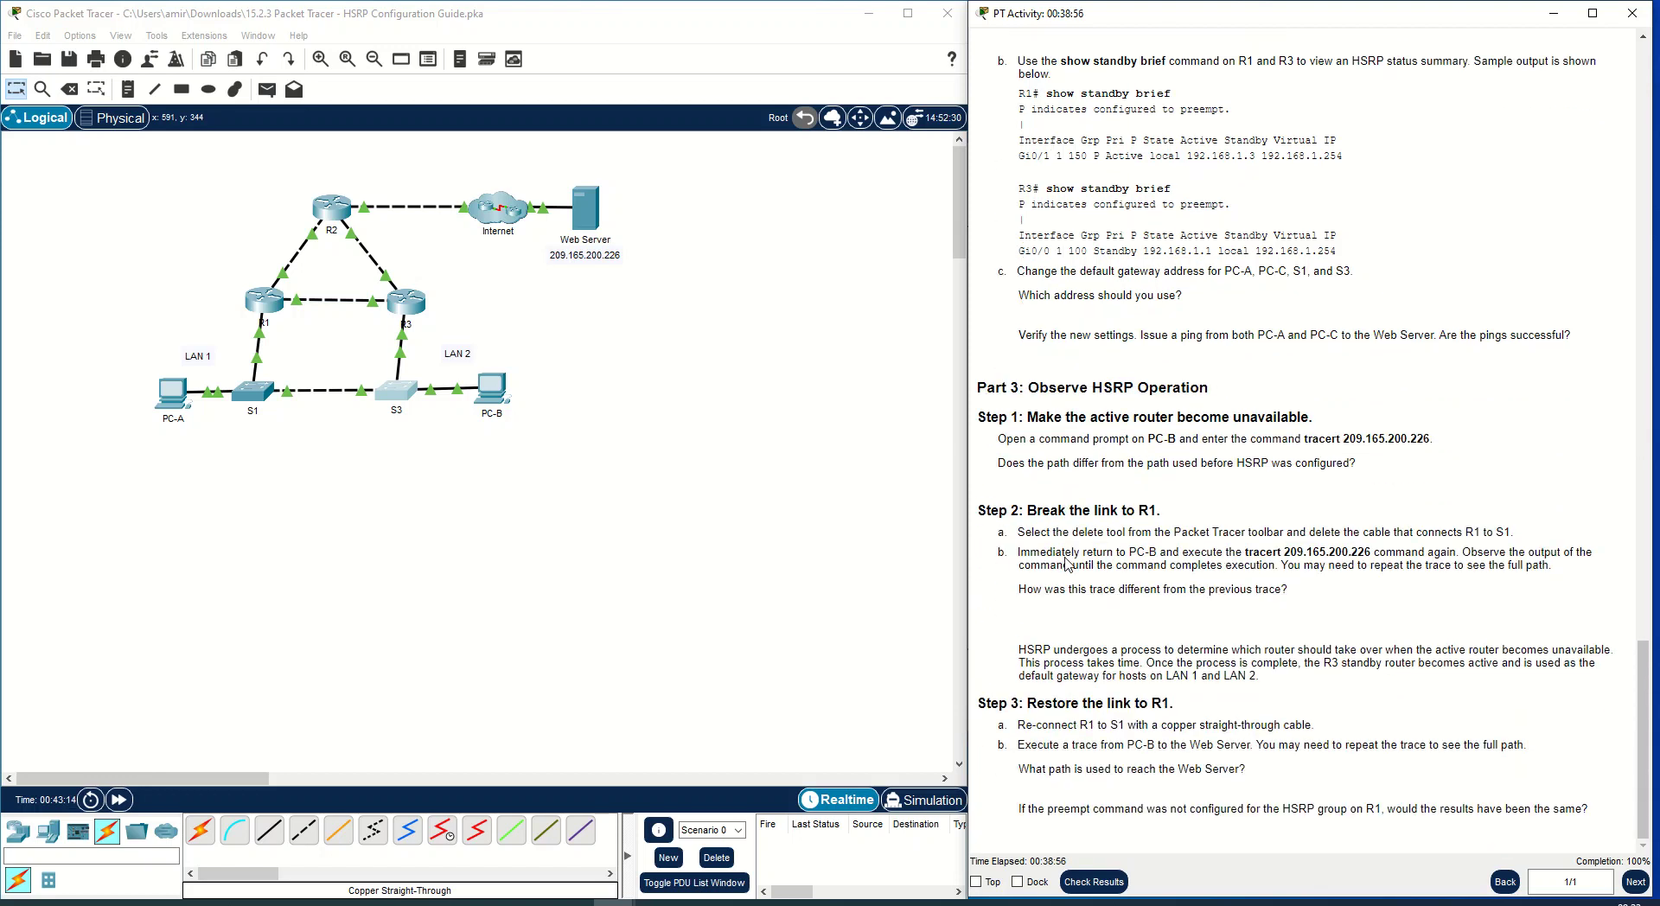
drag(1018, 335, 1407, 337)
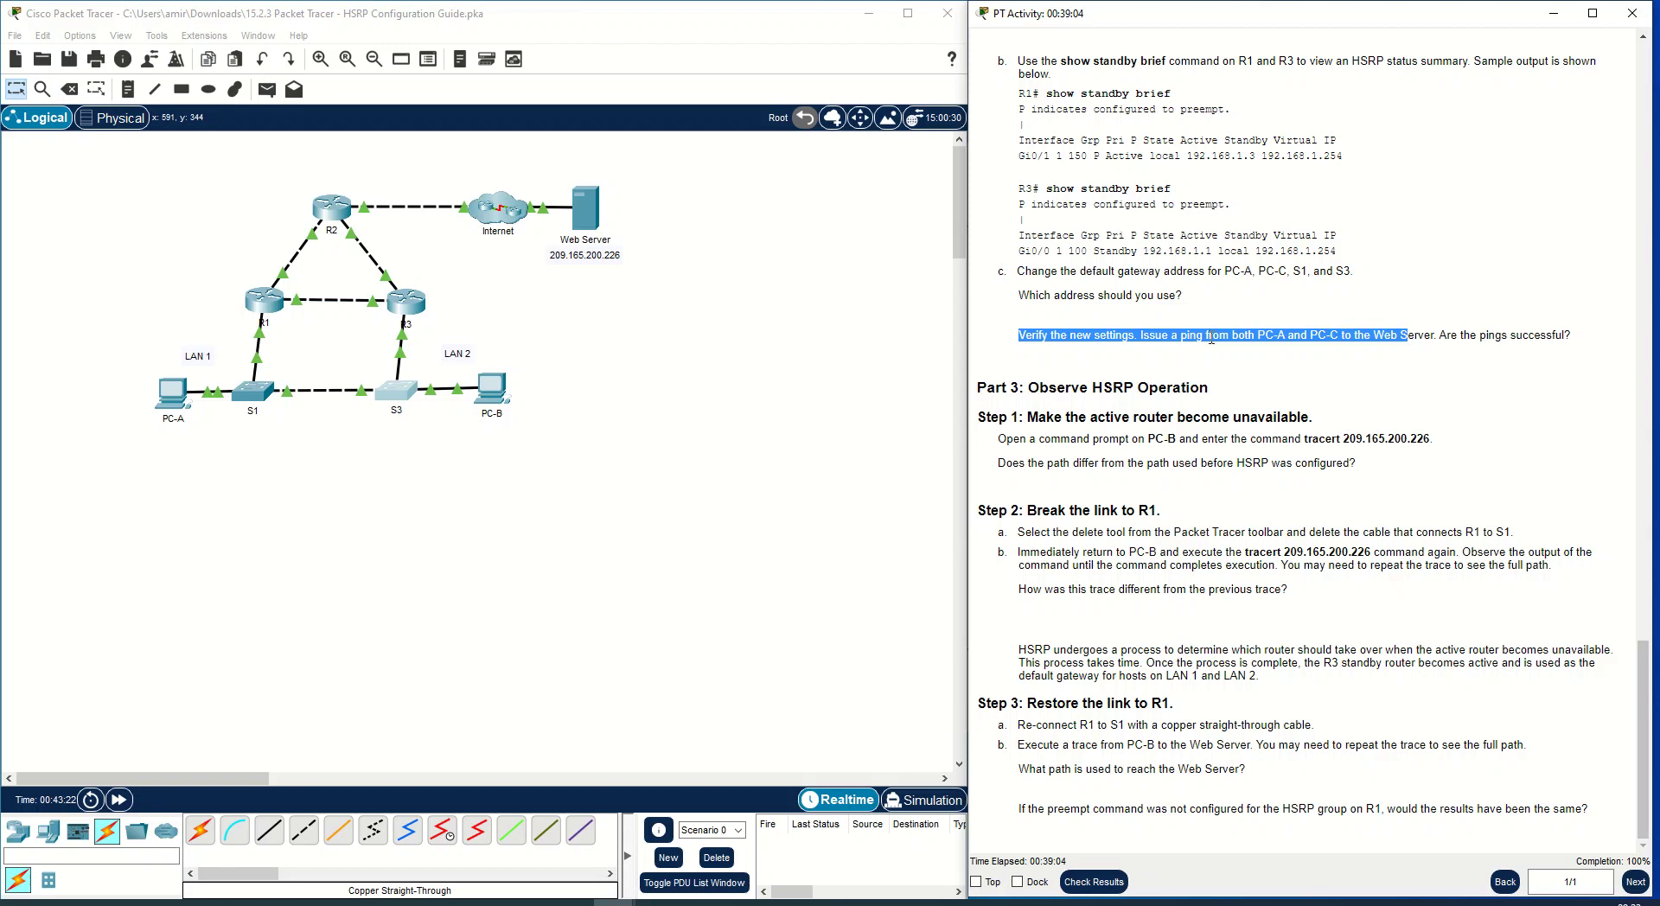
Run tracert 209.165.200.226 again in PC-A's command prompt and compare its hops with the previous trace.
click(185, 396)
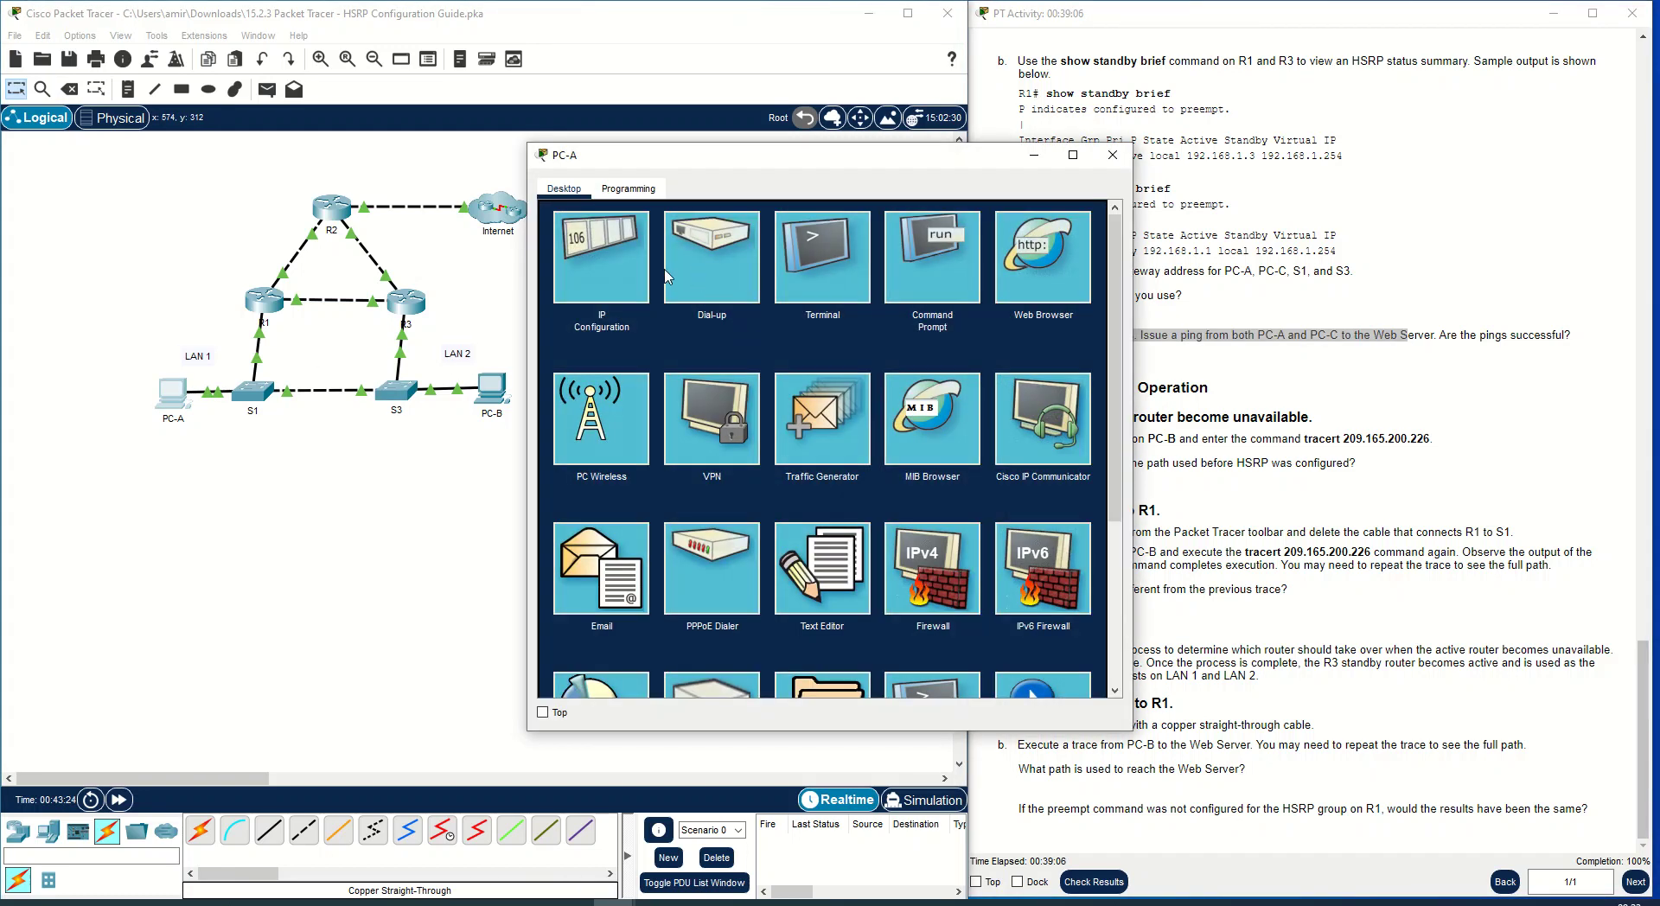
click(956, 297)
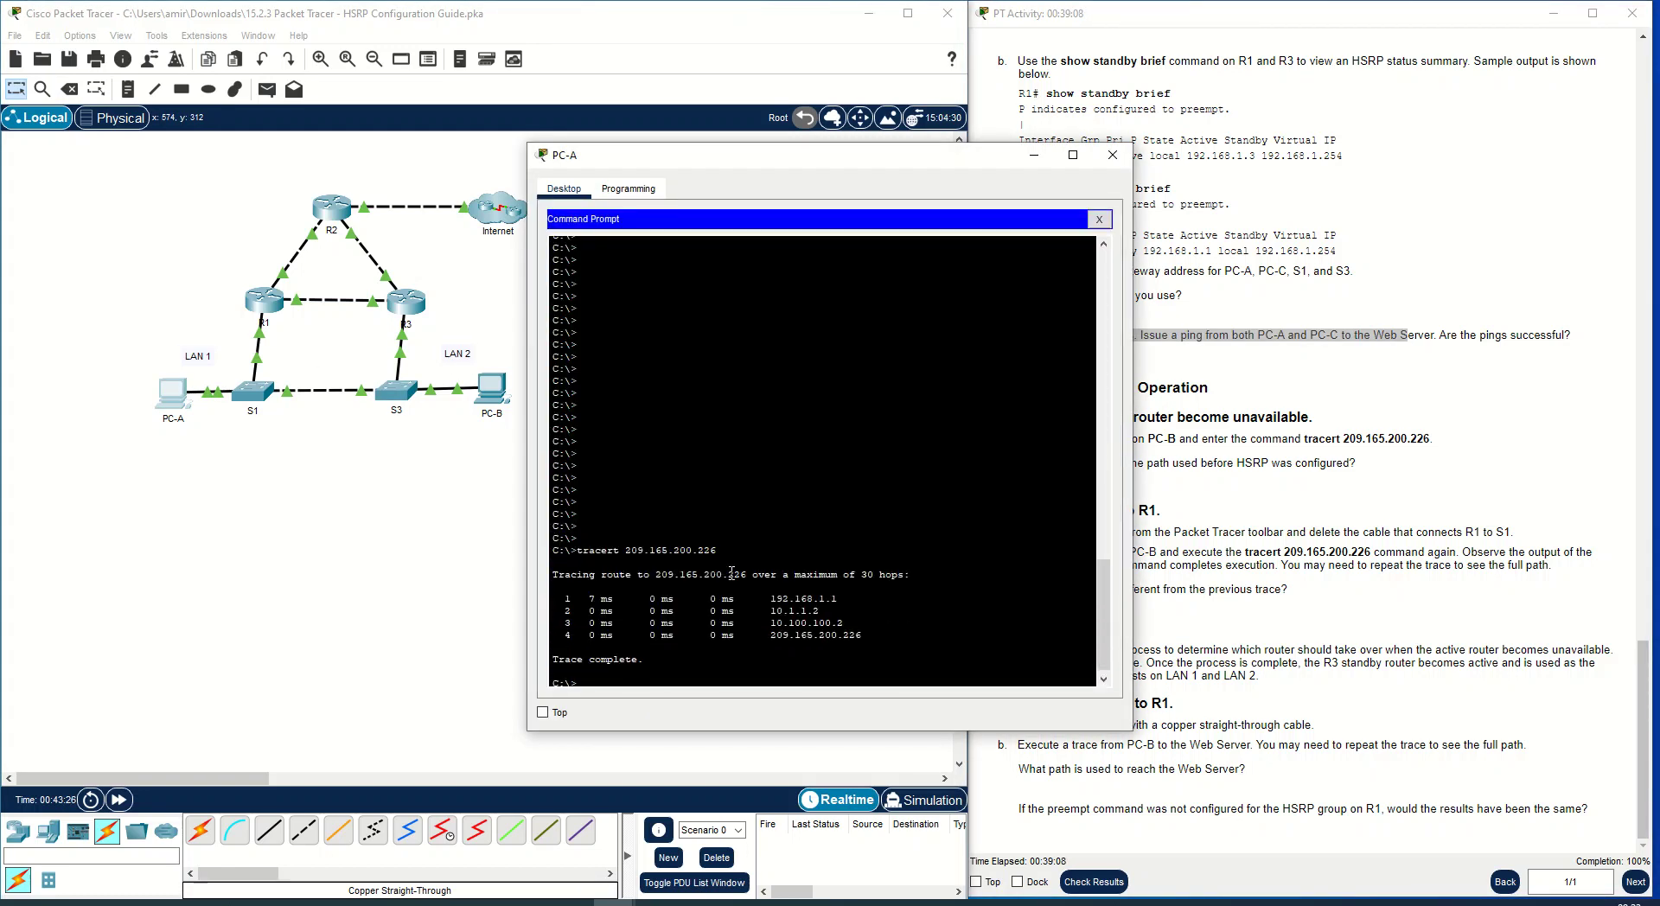
key(Up)
key(Return)
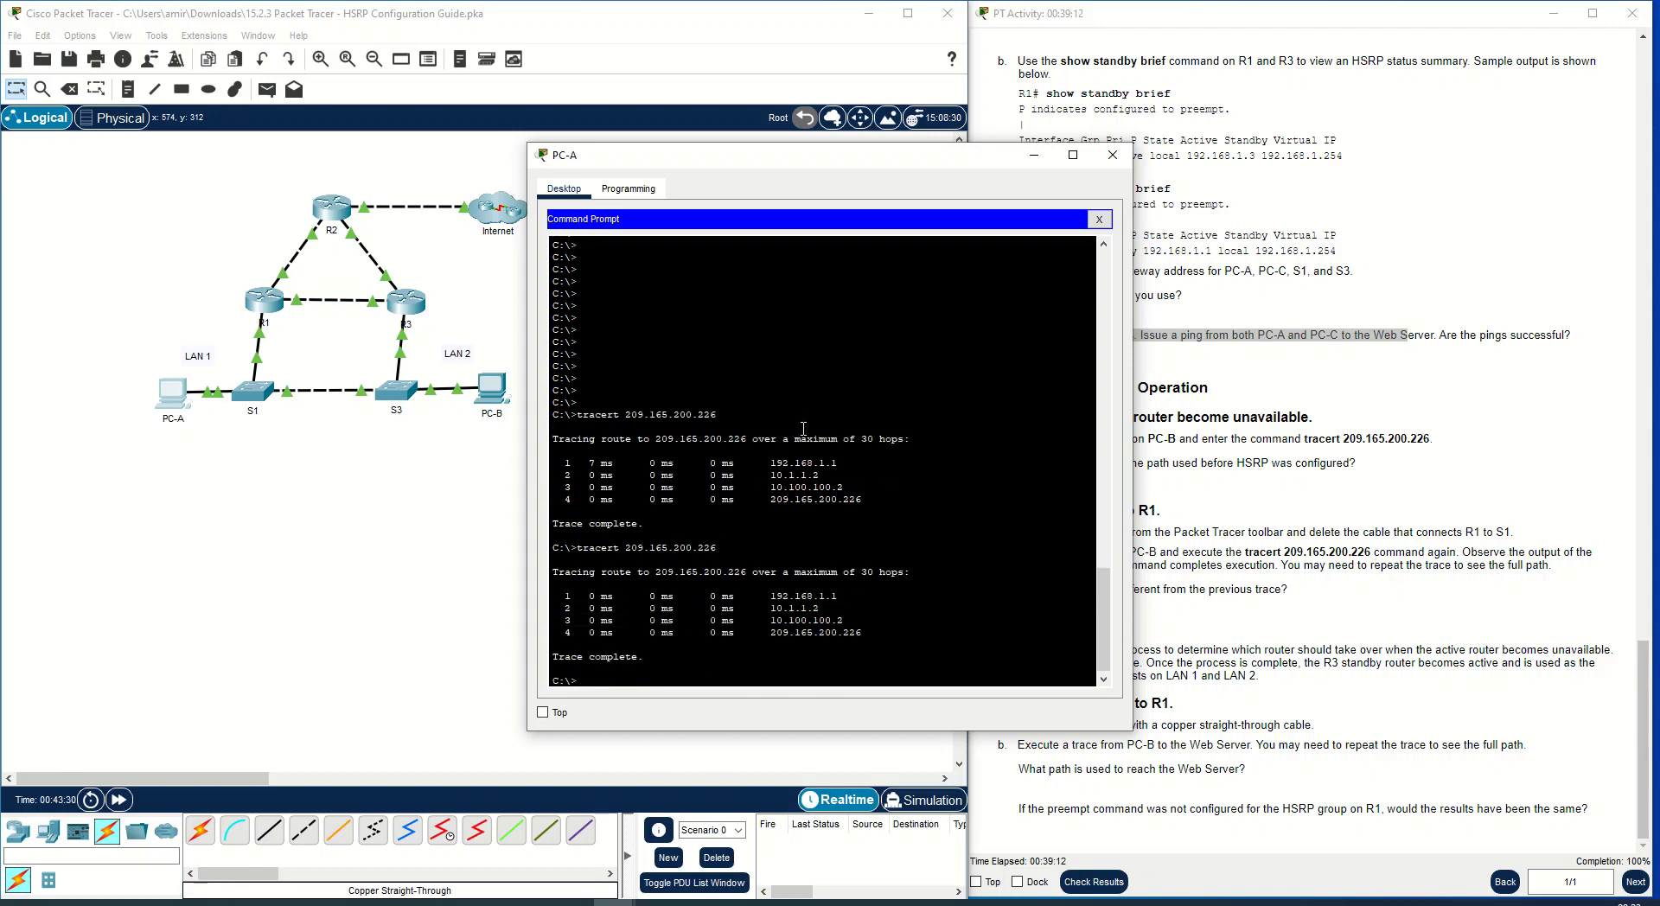
mouse_move(890, 638)
mouse_down()
mouse_move(553, 610)
mouse_move(552, 453)
mouse_up()
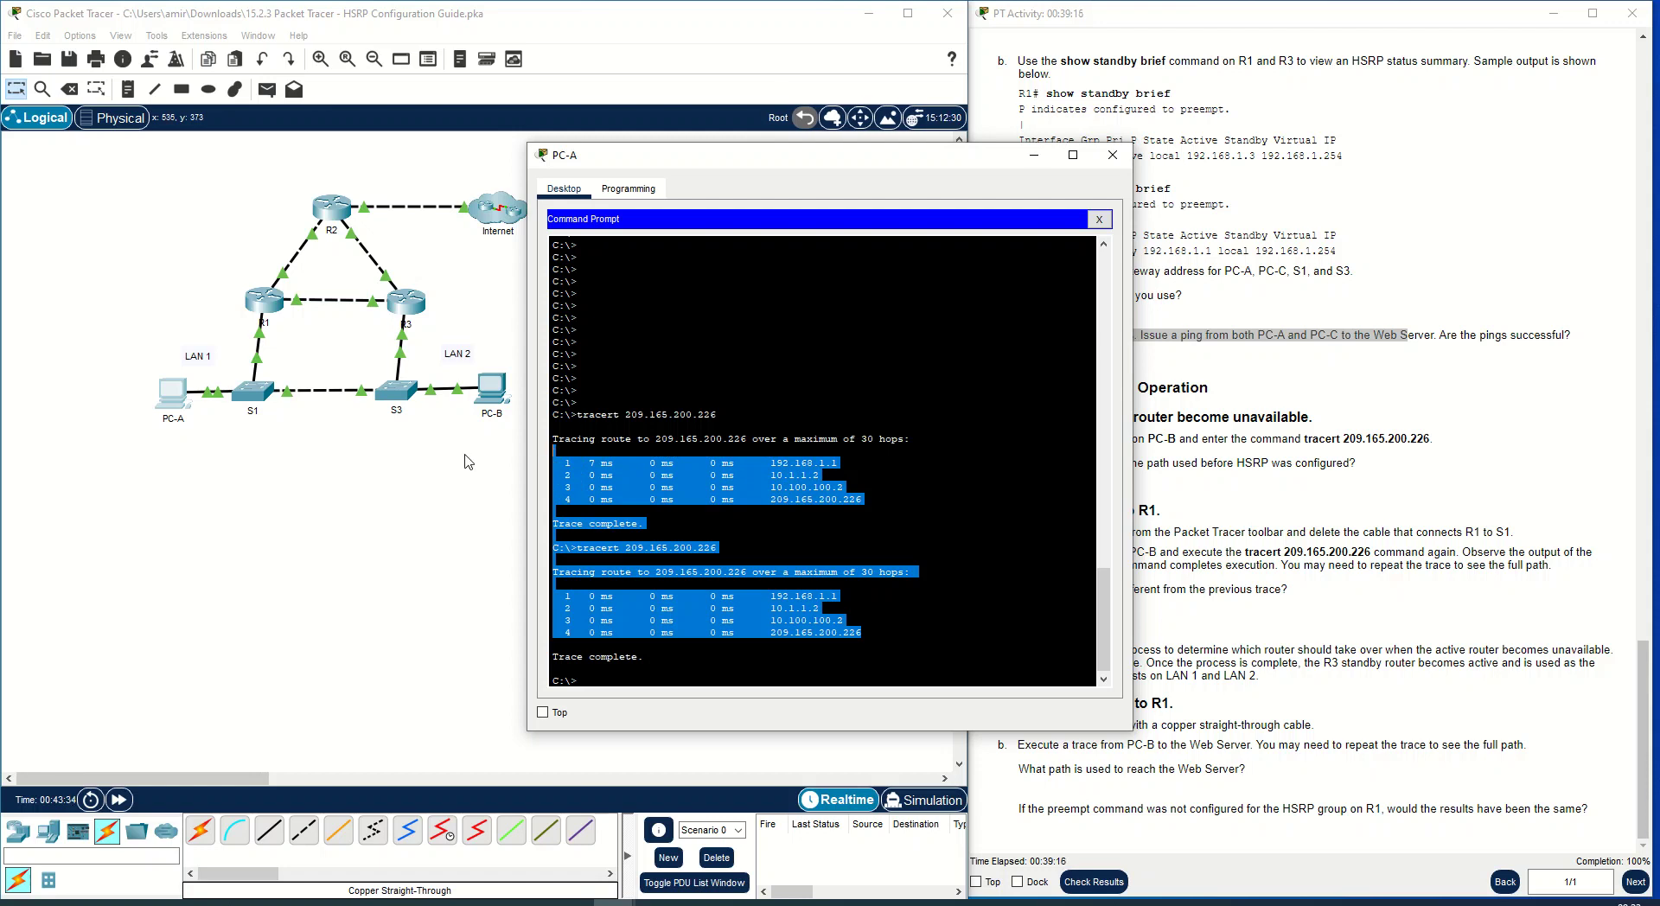
Run tracert 209.165.200.226 again in PC-B's command prompt, close PC-A's window, and place PC-B's window below the topology.
click(492, 397)
click(492, 397)
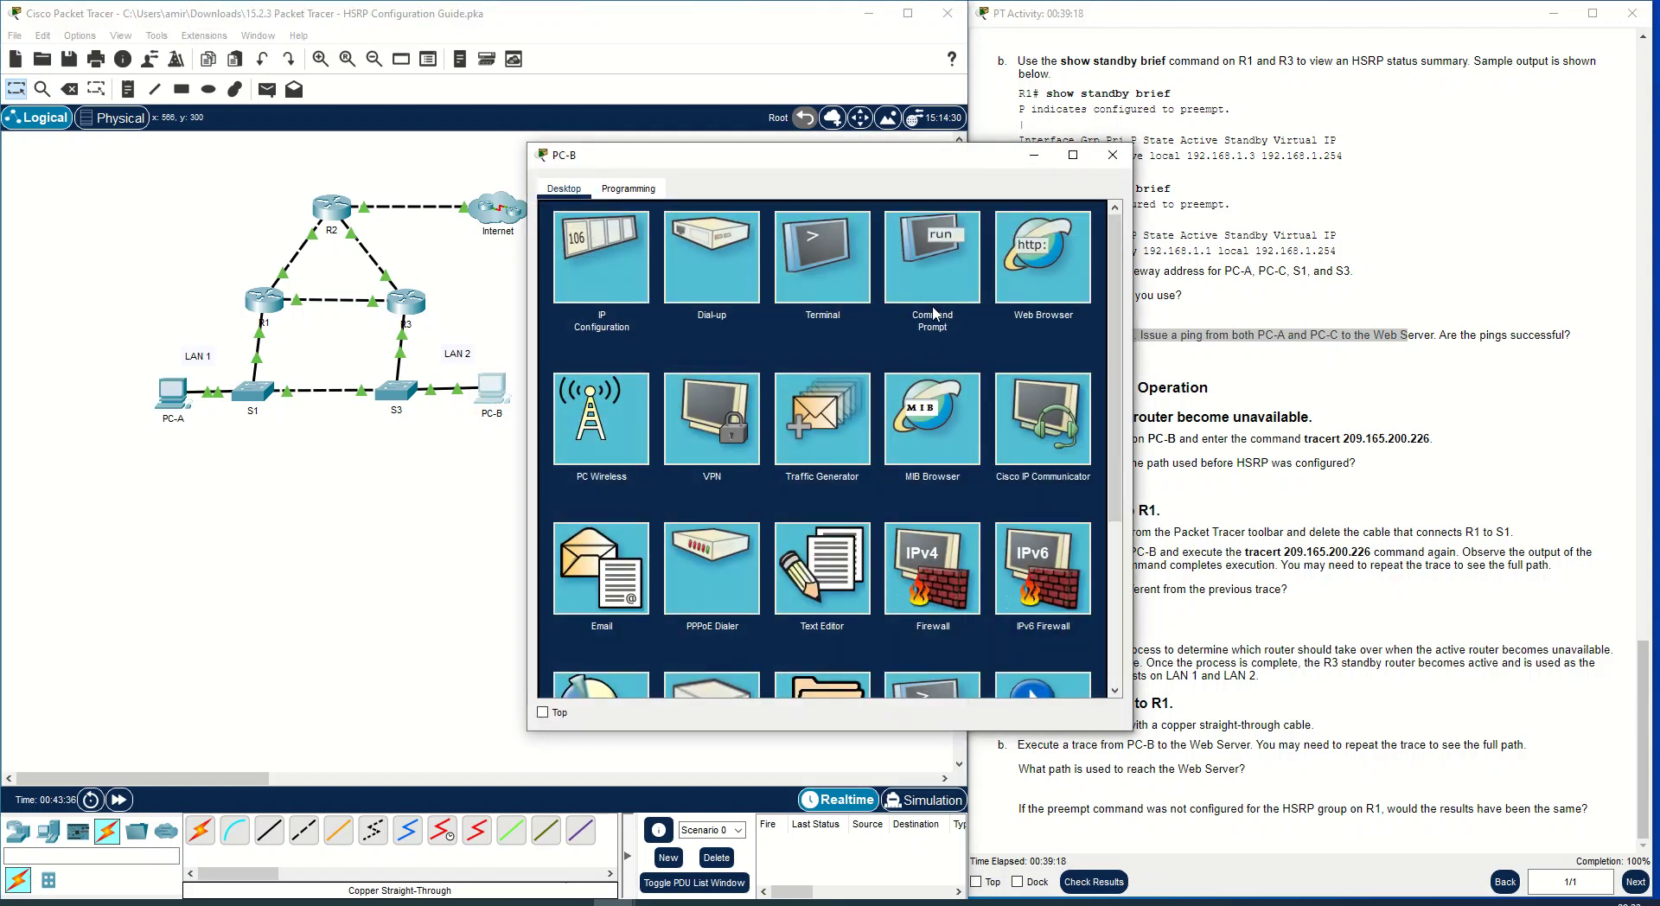
click(832, 320)
key(Up)
key(Return)
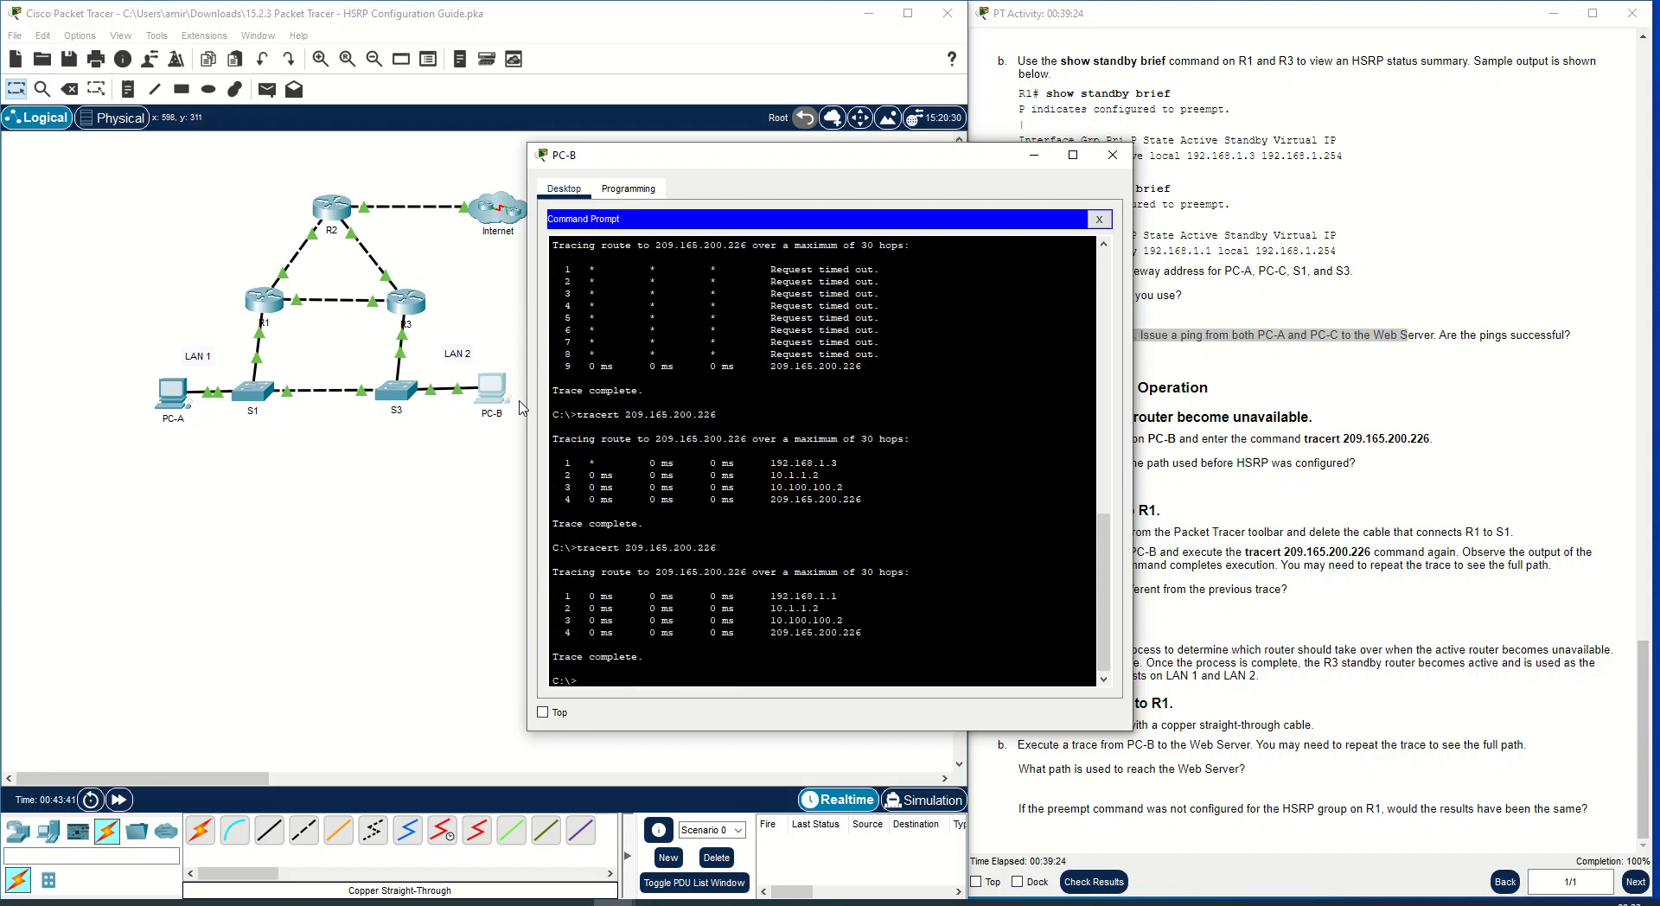
drag(864, 173, 518, 226)
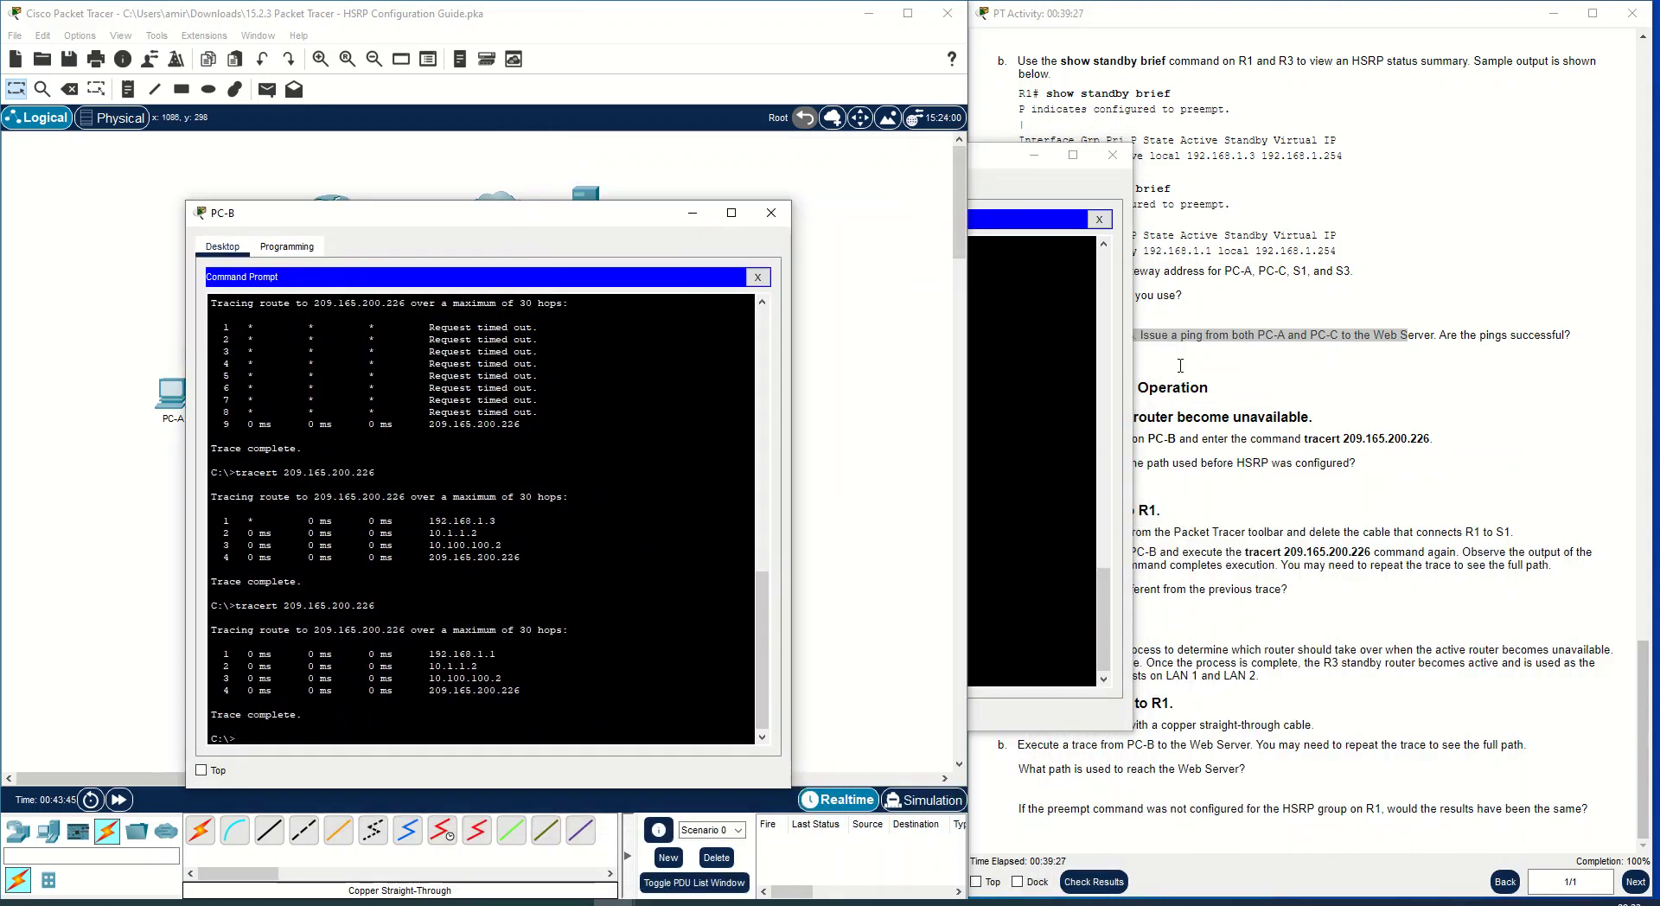
click(1113, 155)
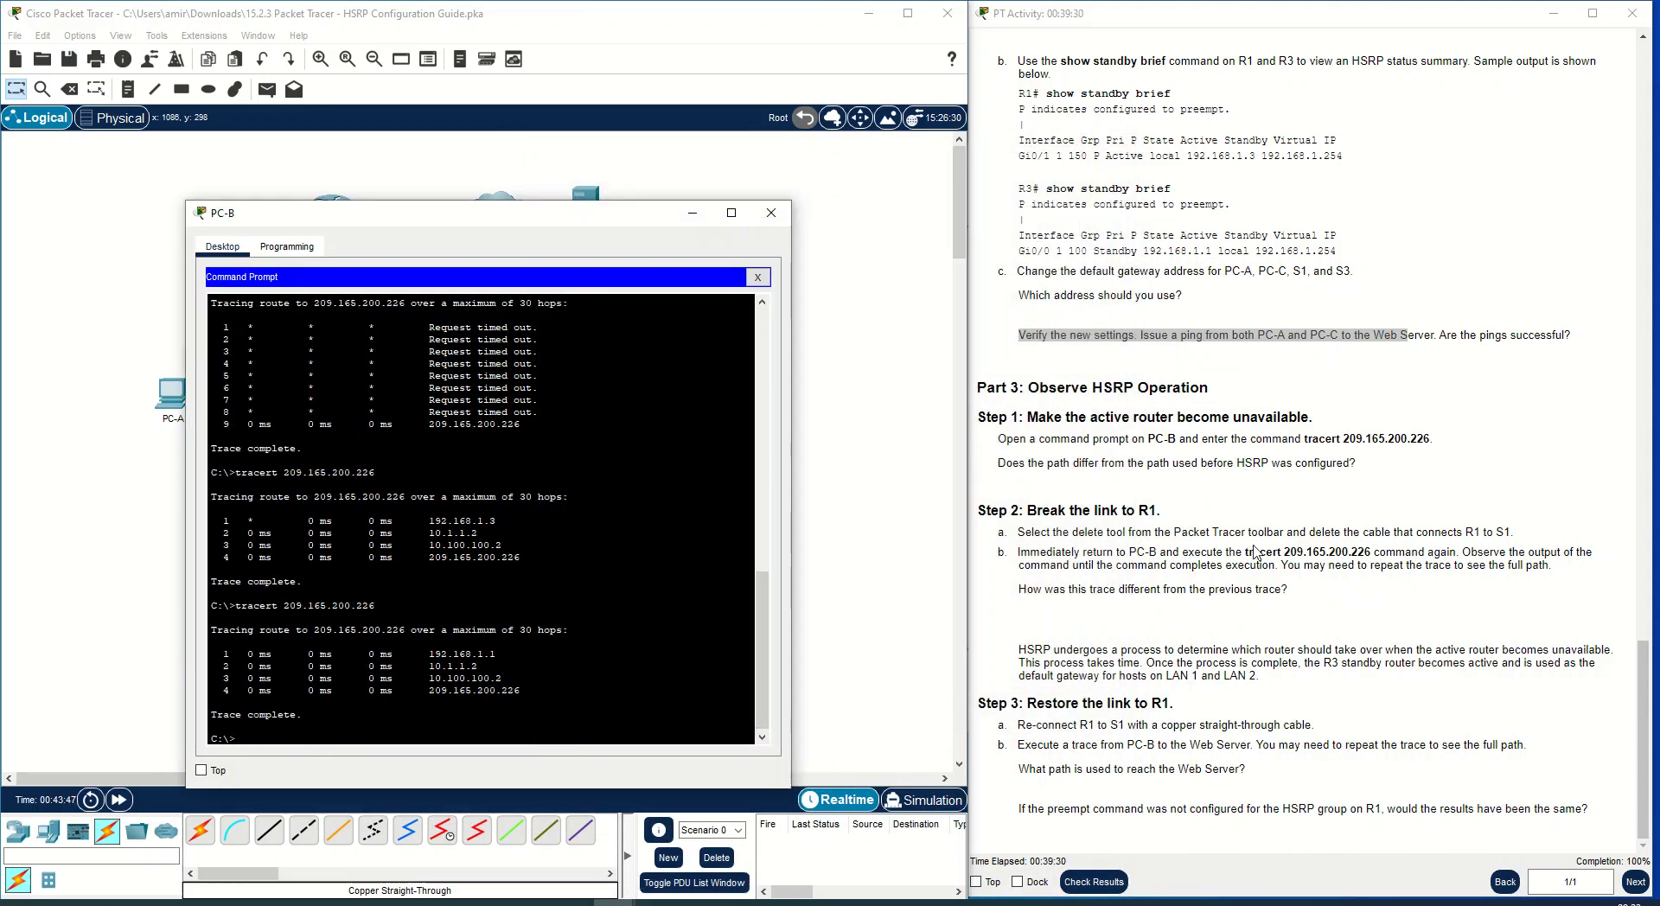
drag(530, 217, 476, 489)
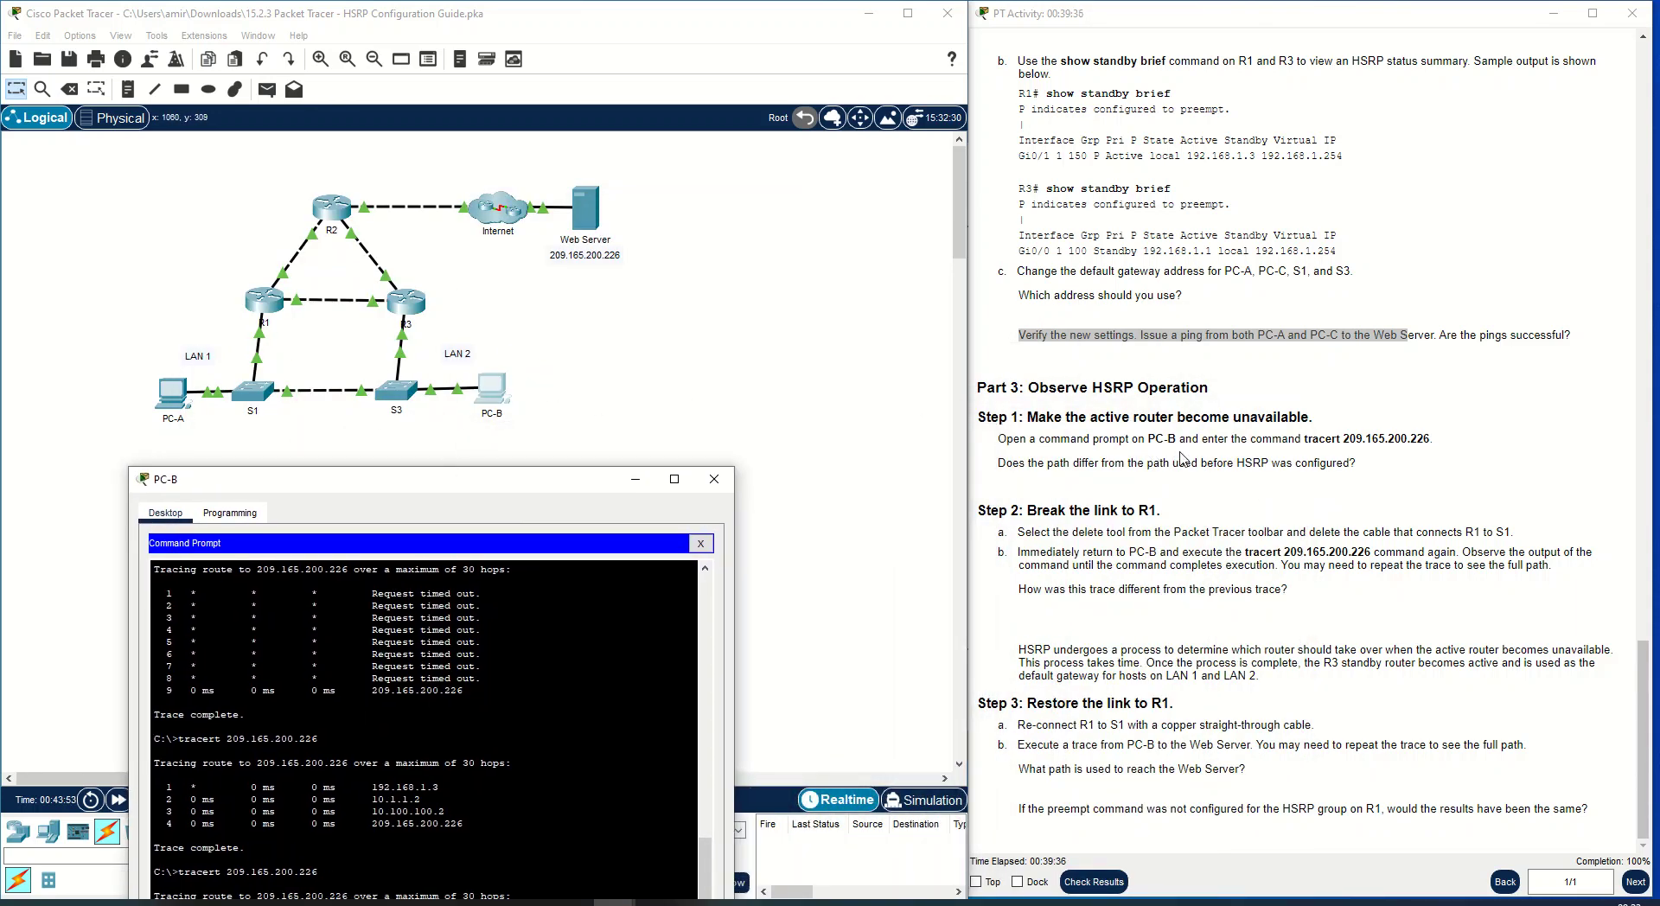
Check which PCs the verification instruction names for the Web Server ping and close PC-B's window.
drag(1315, 334, 1341, 337)
click(1332, 335)
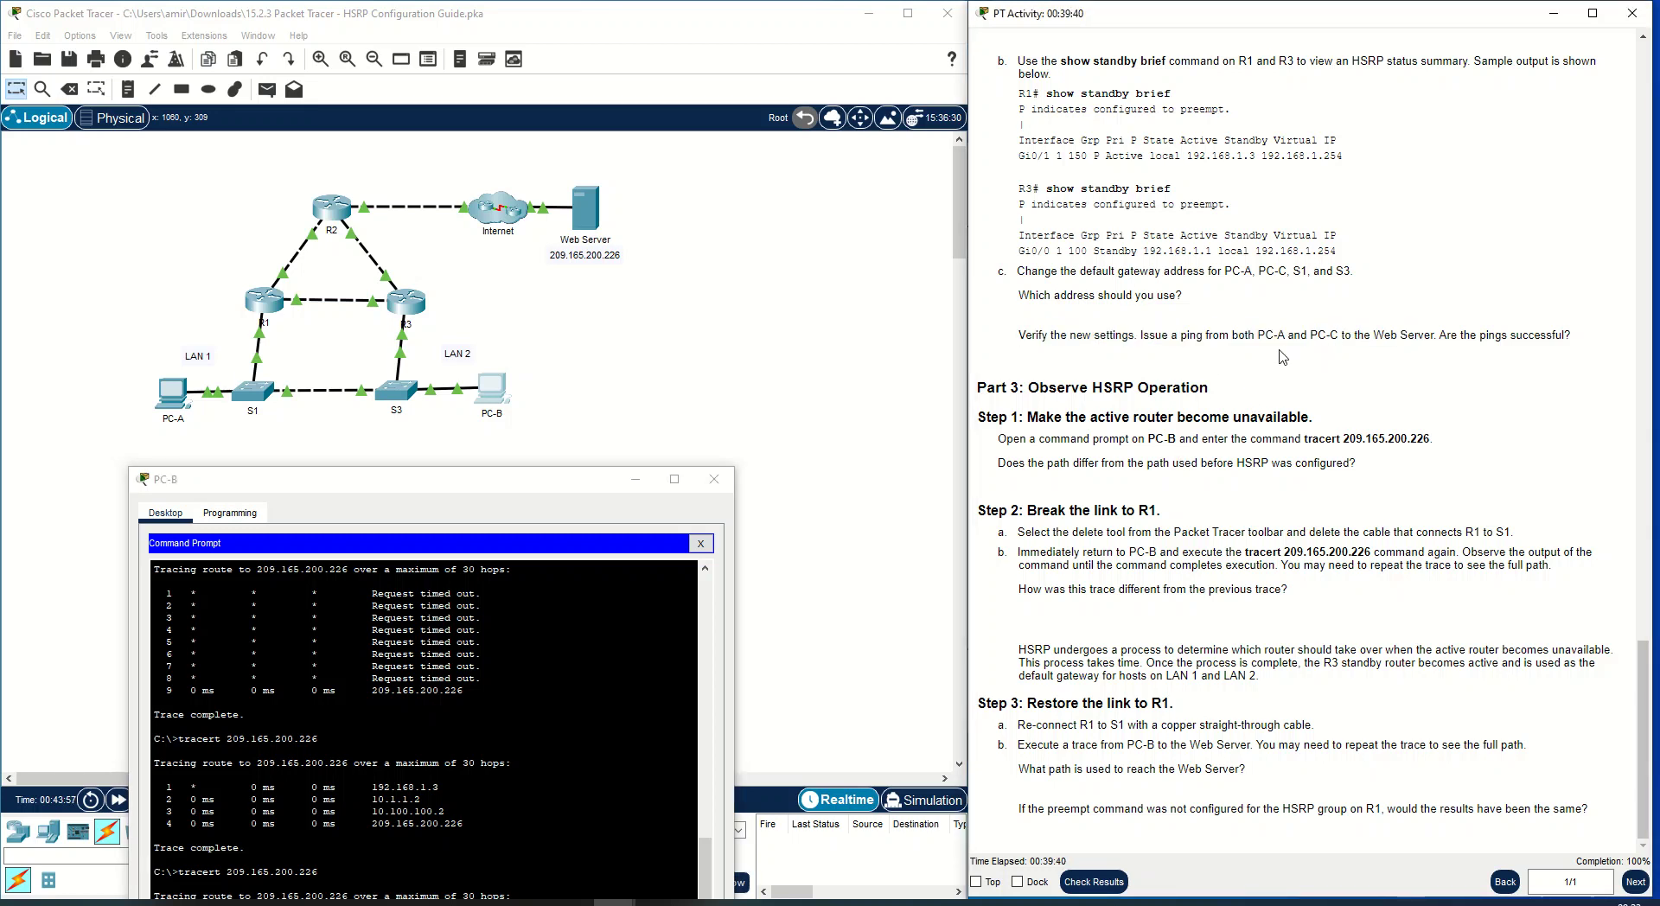
drag(1317, 333, 1350, 333)
click(1054, 409)
click(724, 480)
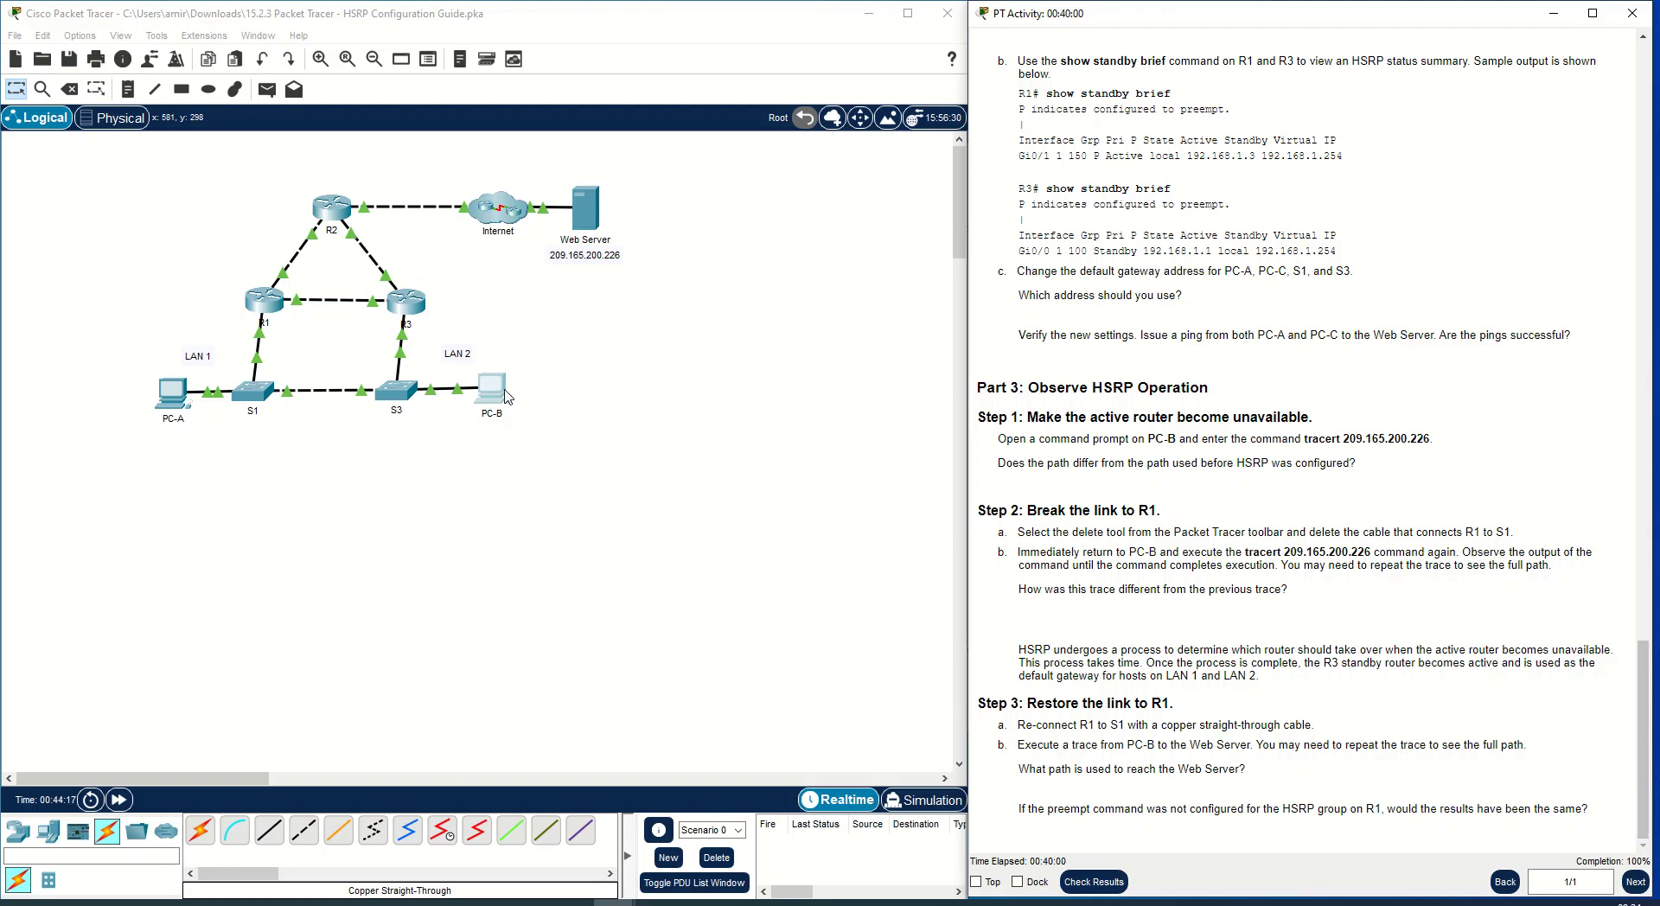
Reopen PC-B's command prompt and examine the hops of its last two traces, focusing on the latest trace's first hop.
click(508, 398)
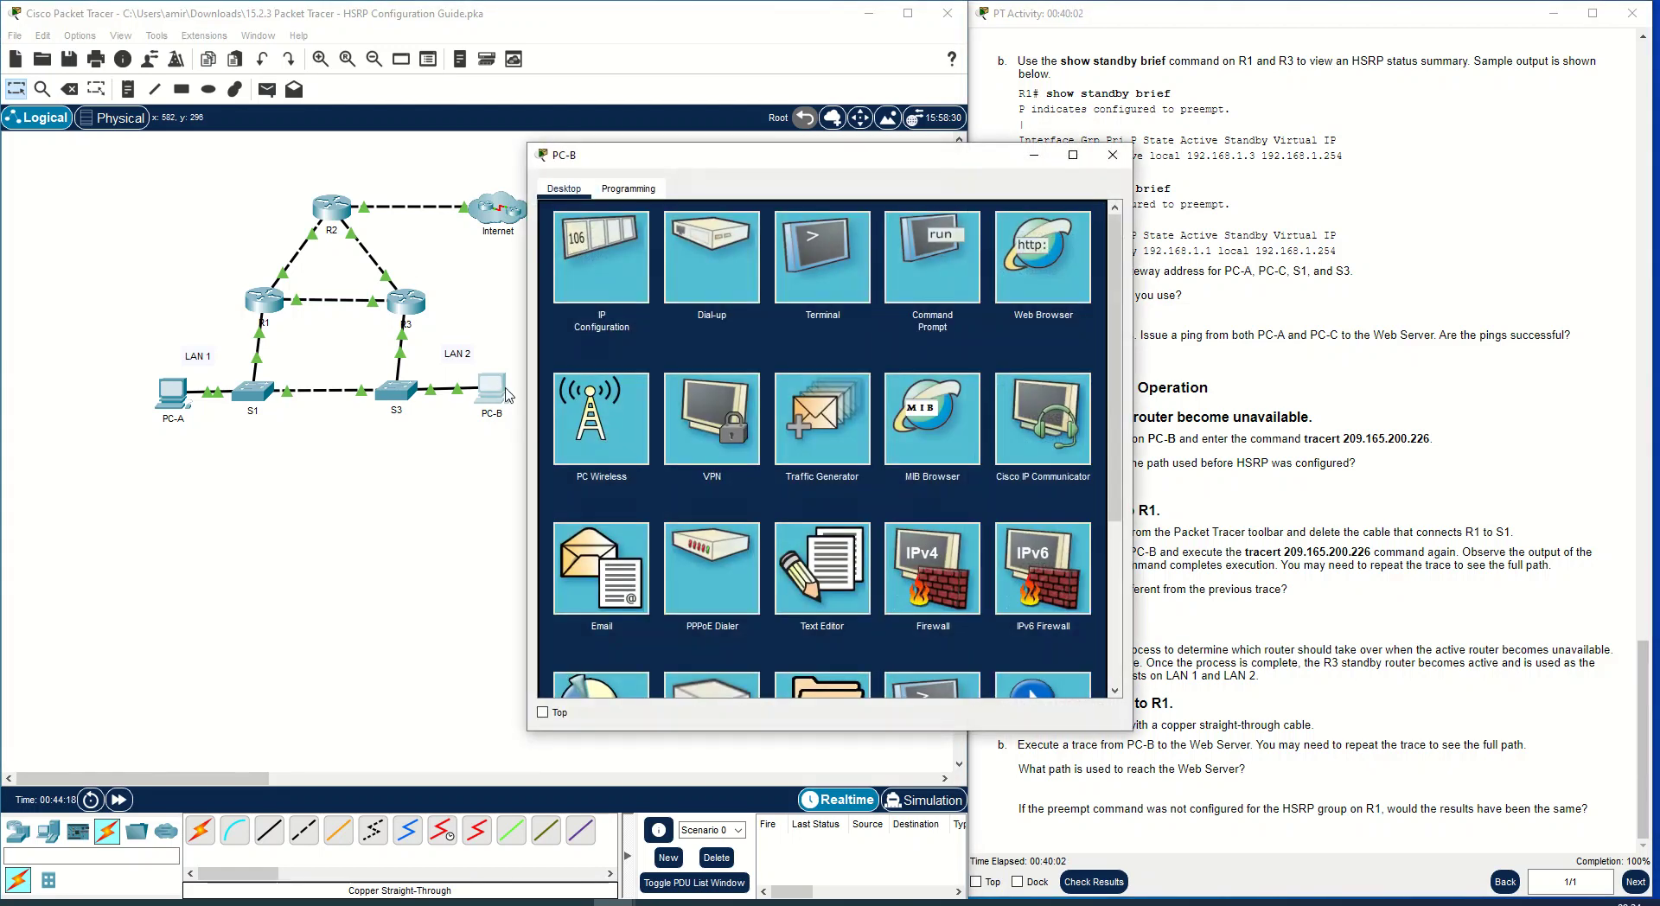
drag(882, 171, 581, 201)
click(676, 309)
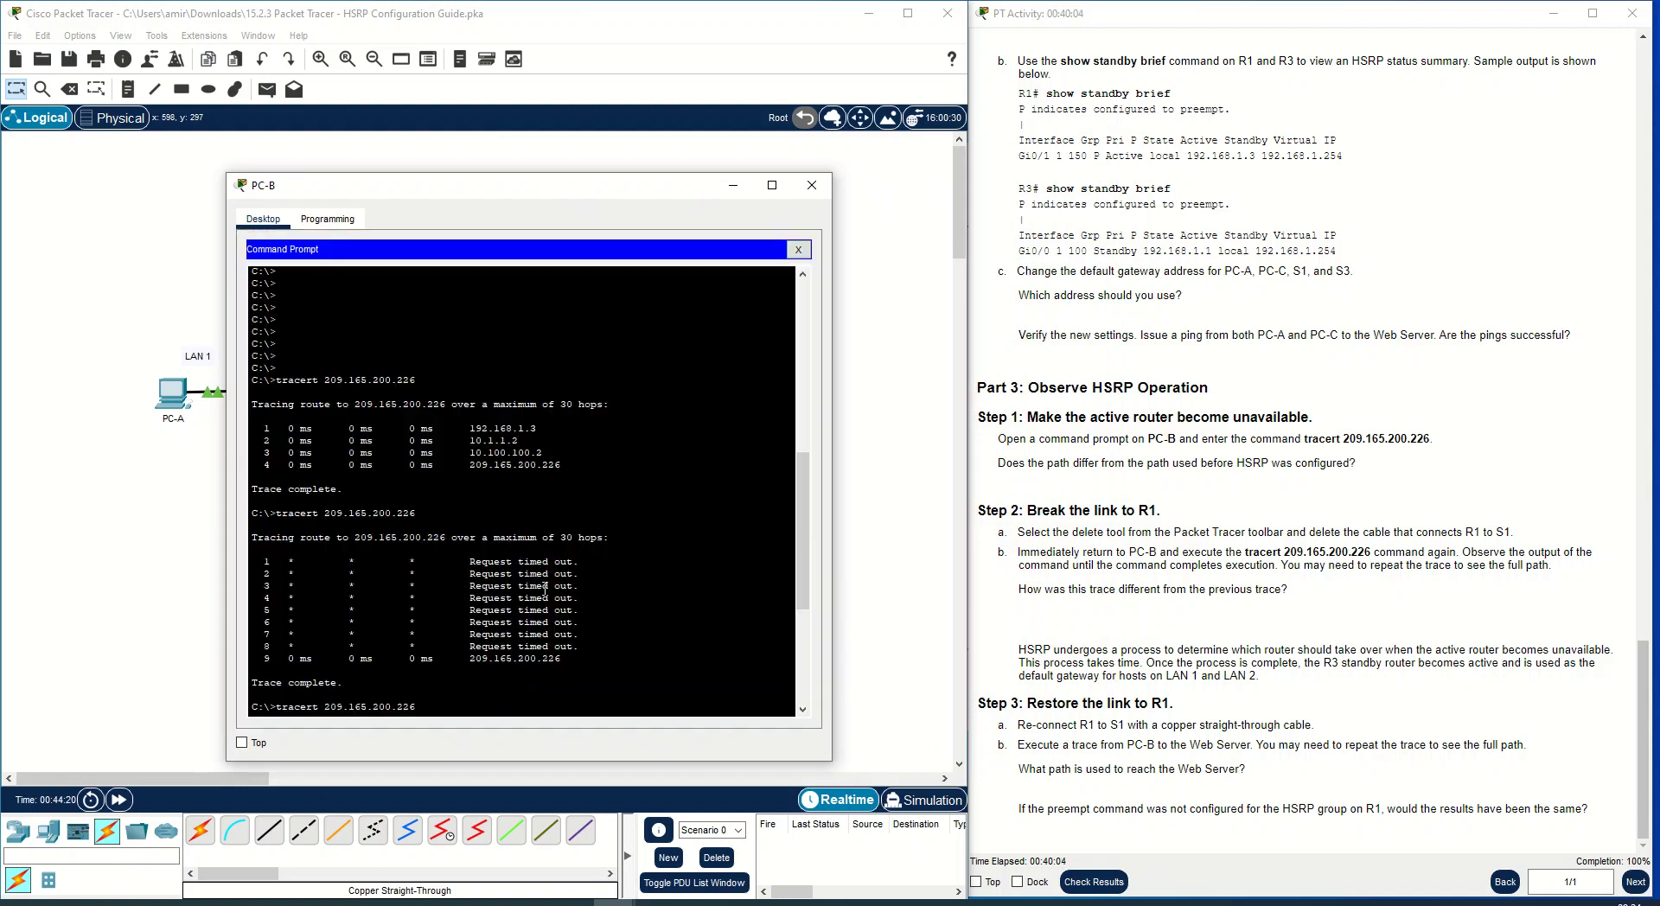
key(Return)
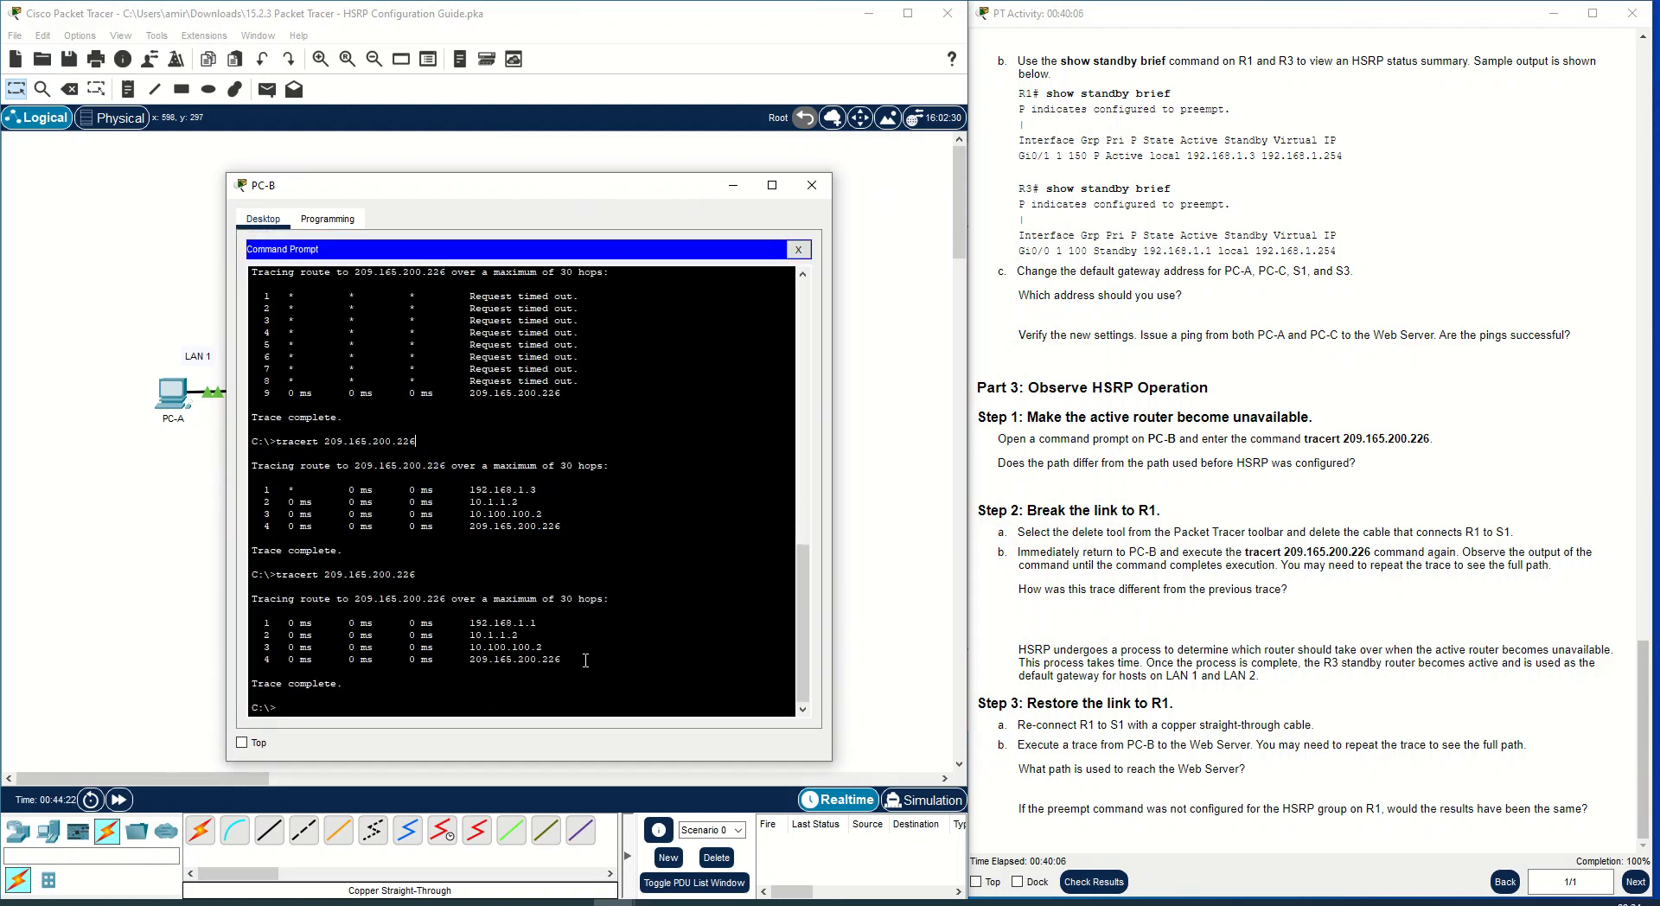
mouse_move(558, 662)
mouse_down()
mouse_move(255, 646)
mouse_move(275, 478)
mouse_up()
click(436, 614)
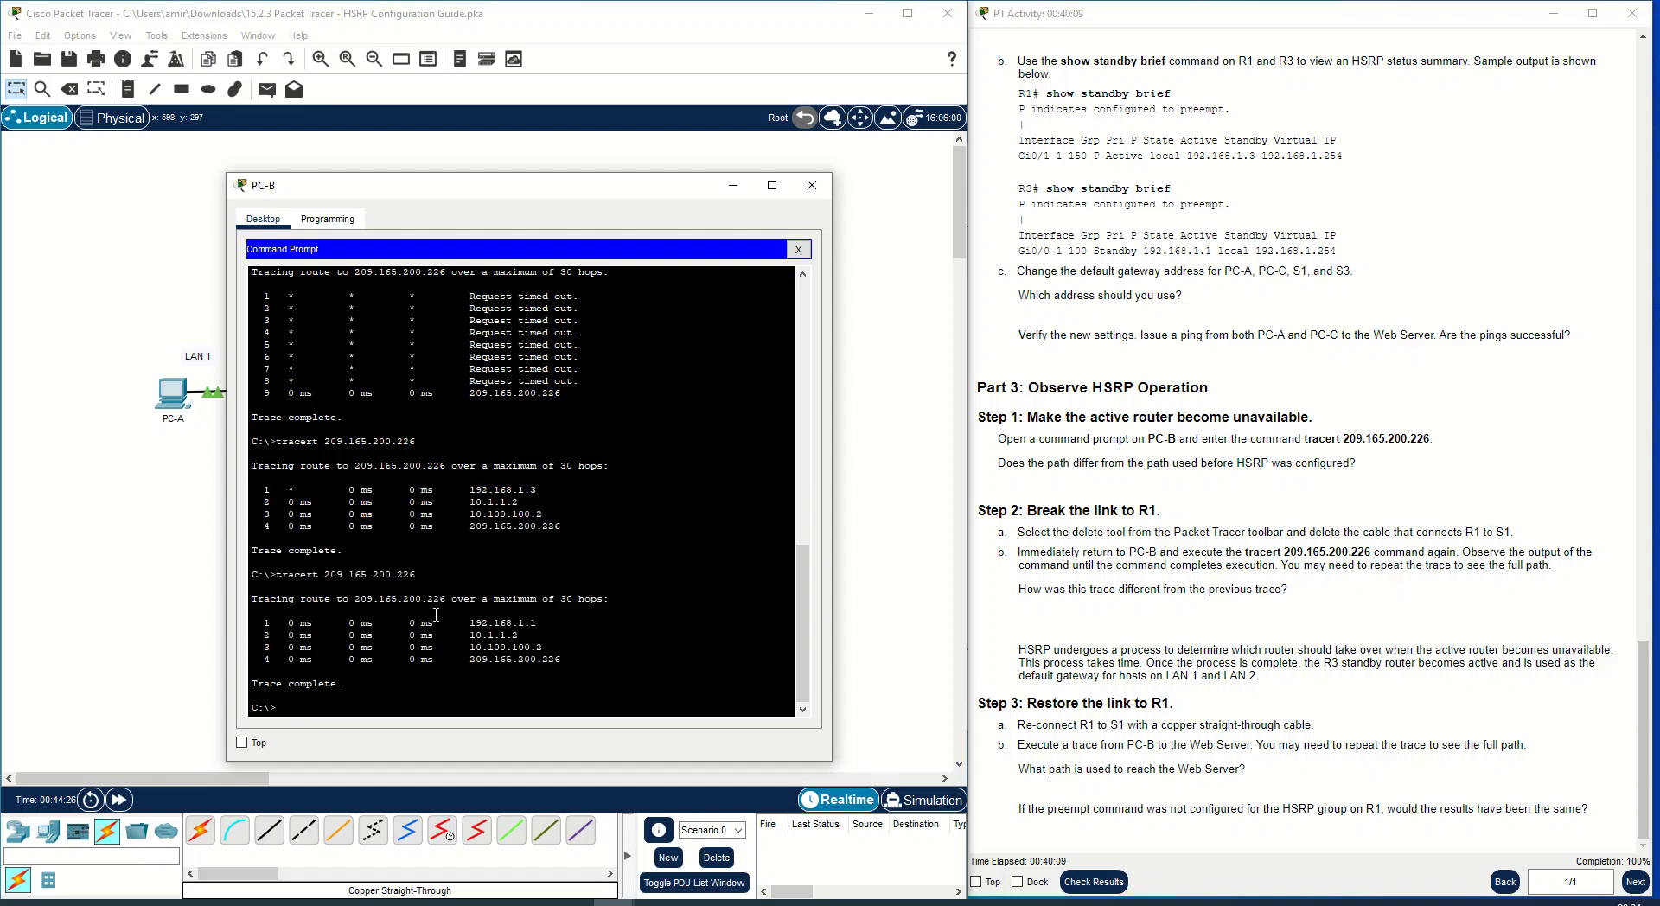
mouse_move(551, 632)
mouse_down()
mouse_move(346, 636)
mouse_move(293, 614)
mouse_up()
click(541, 623)
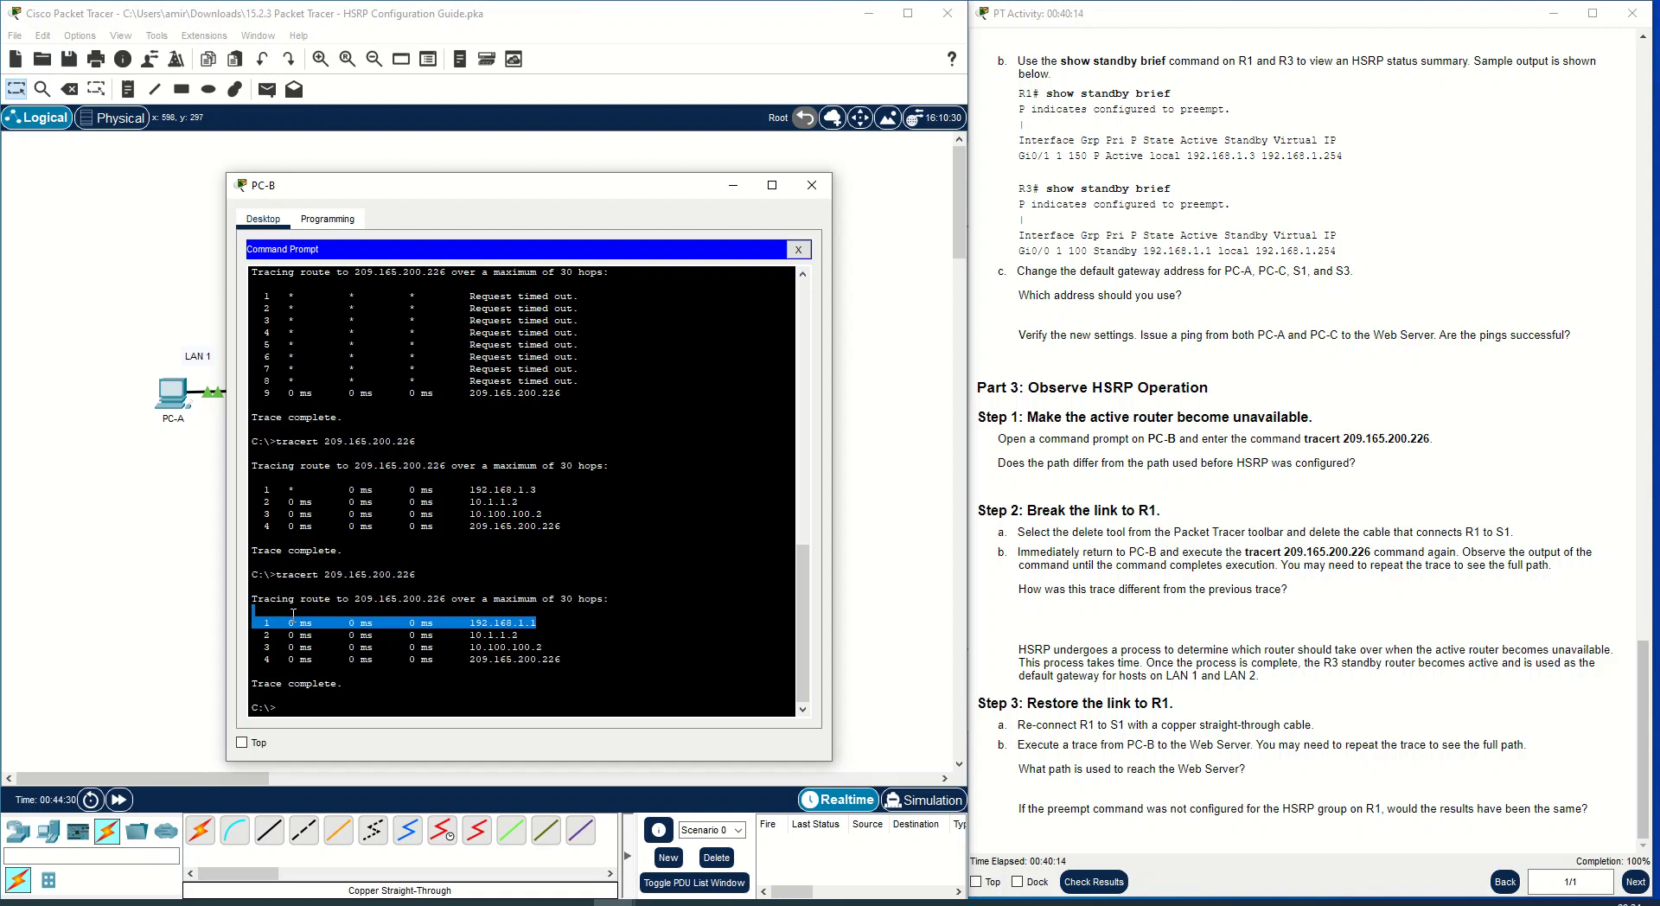
Move PC-B's window clear of the topology and look up R1's interface addresses in the activity's Addressing Table.
drag(532, 188, 748, 318)
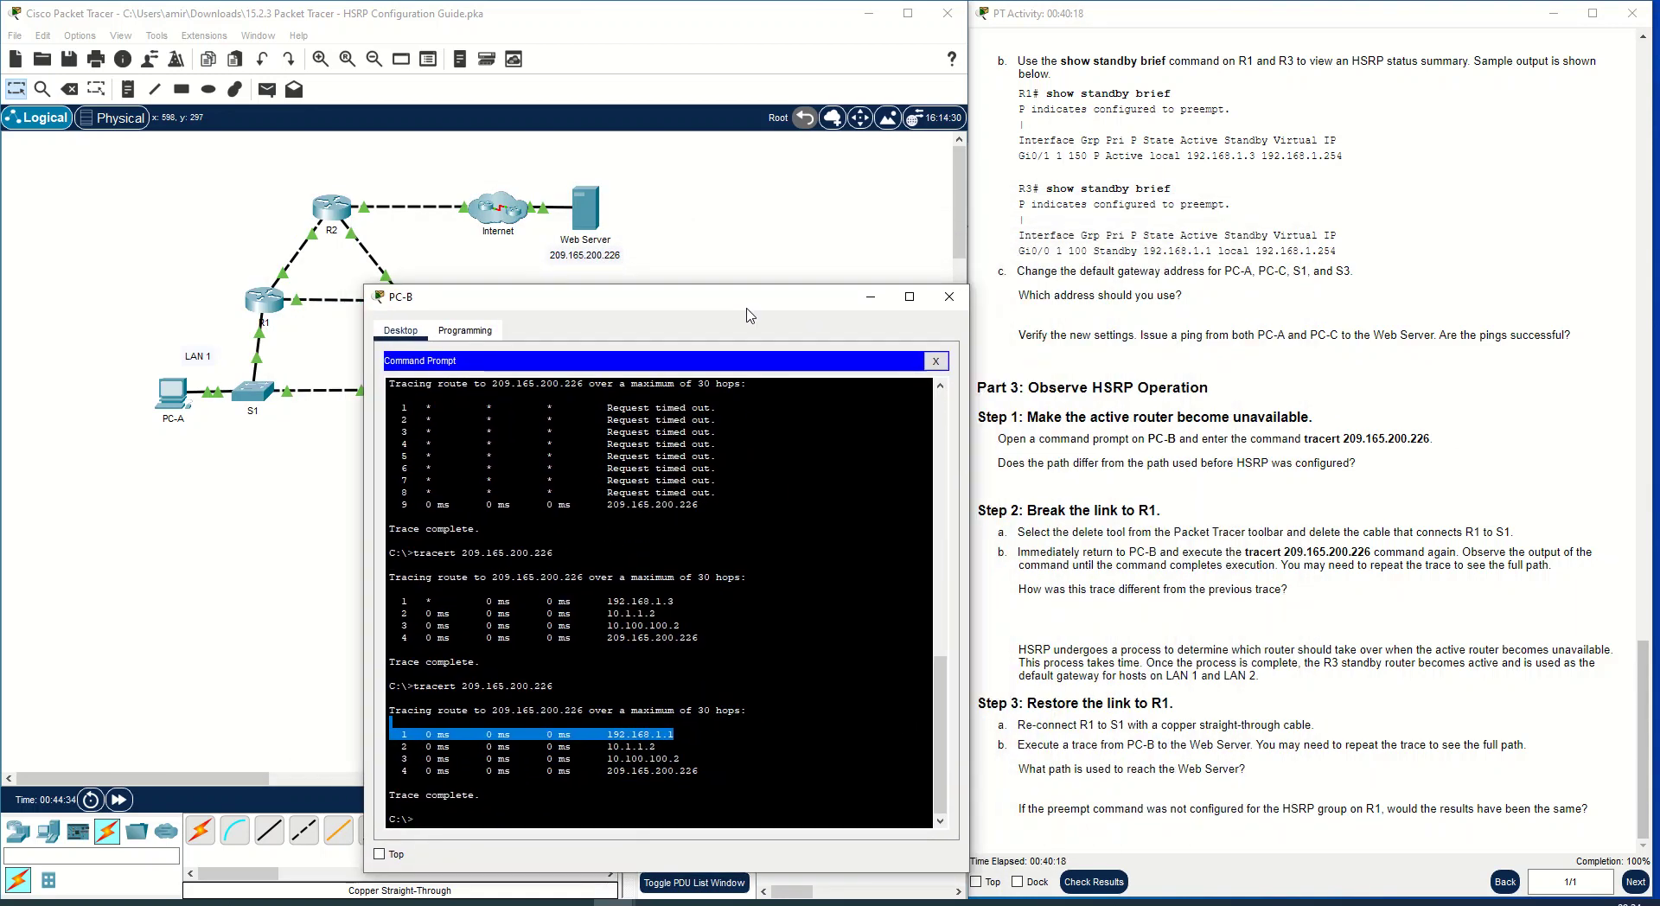
scroll(1260, 474, up, 10)
scroll(1261, 474, up, 15)
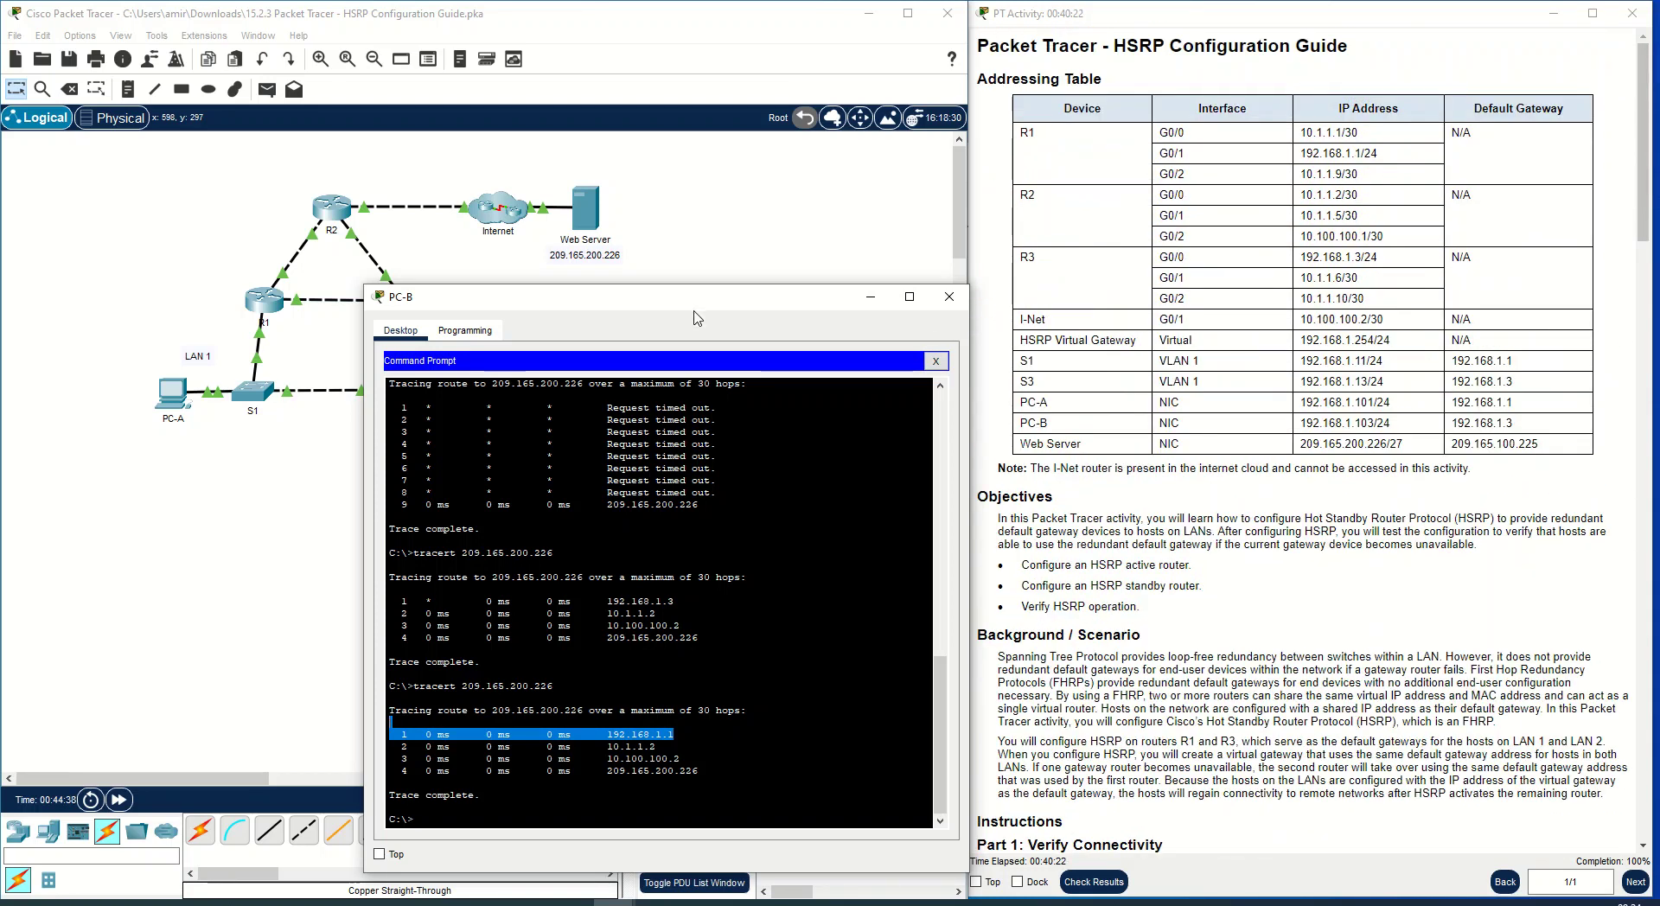
drag(697, 302, 1117, 345)
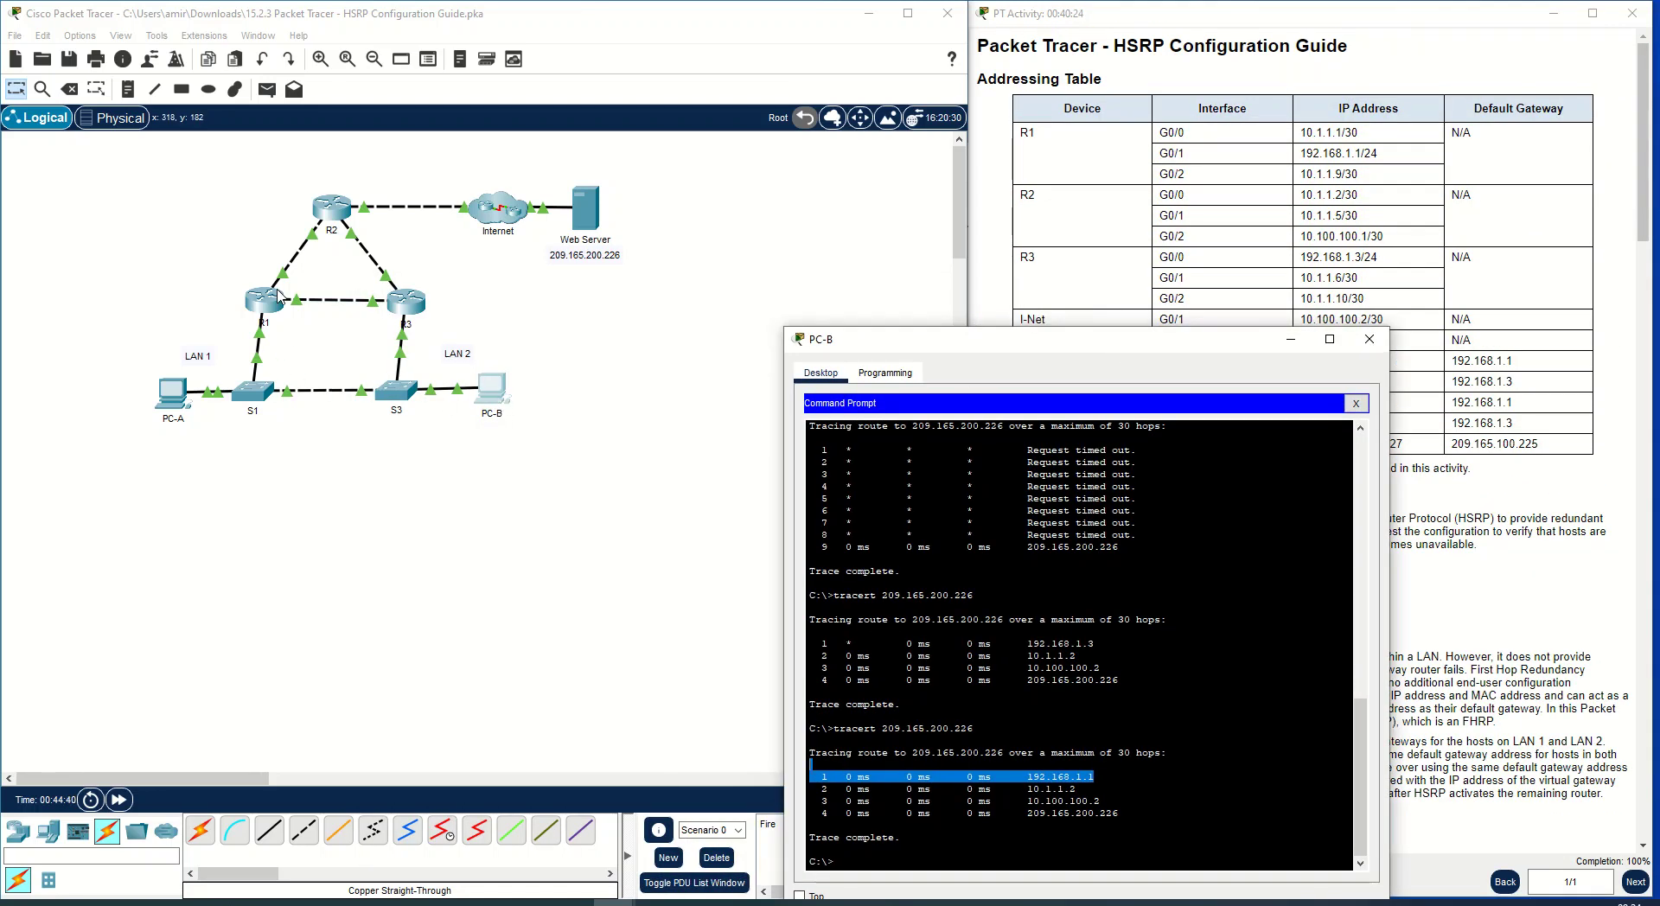
click(1373, 136)
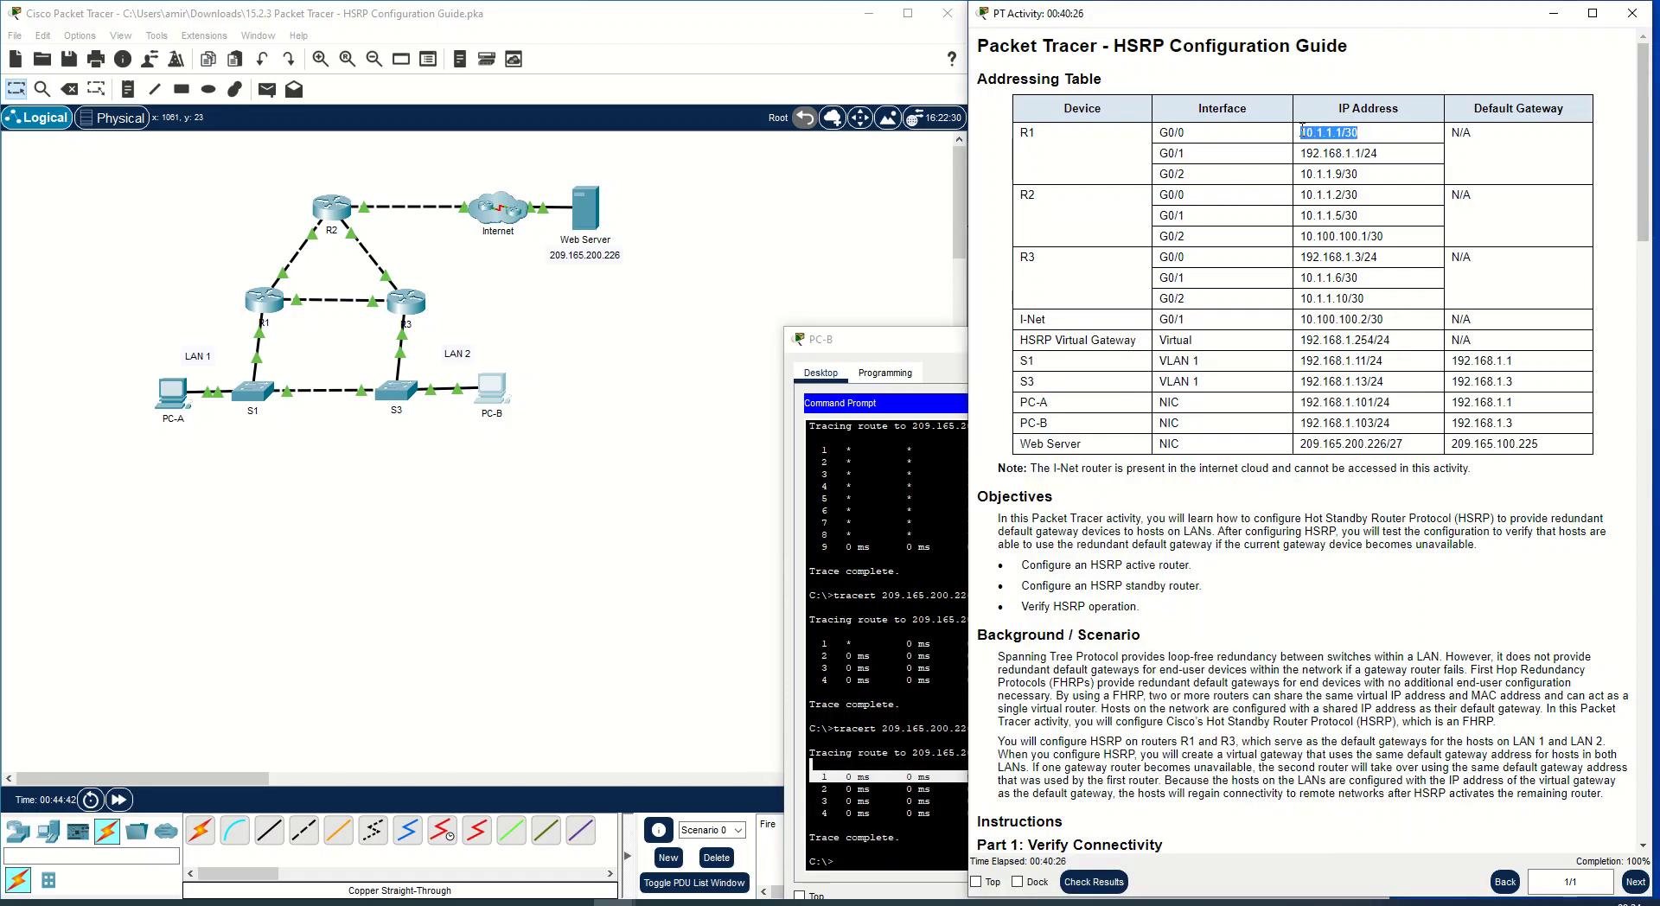
Compare R1's G0/1 address in the Addressing Table with the latest trace's first hop on PC-B, return to Part 3, and close PC-B's window.
drag(1381, 154, 1296, 169)
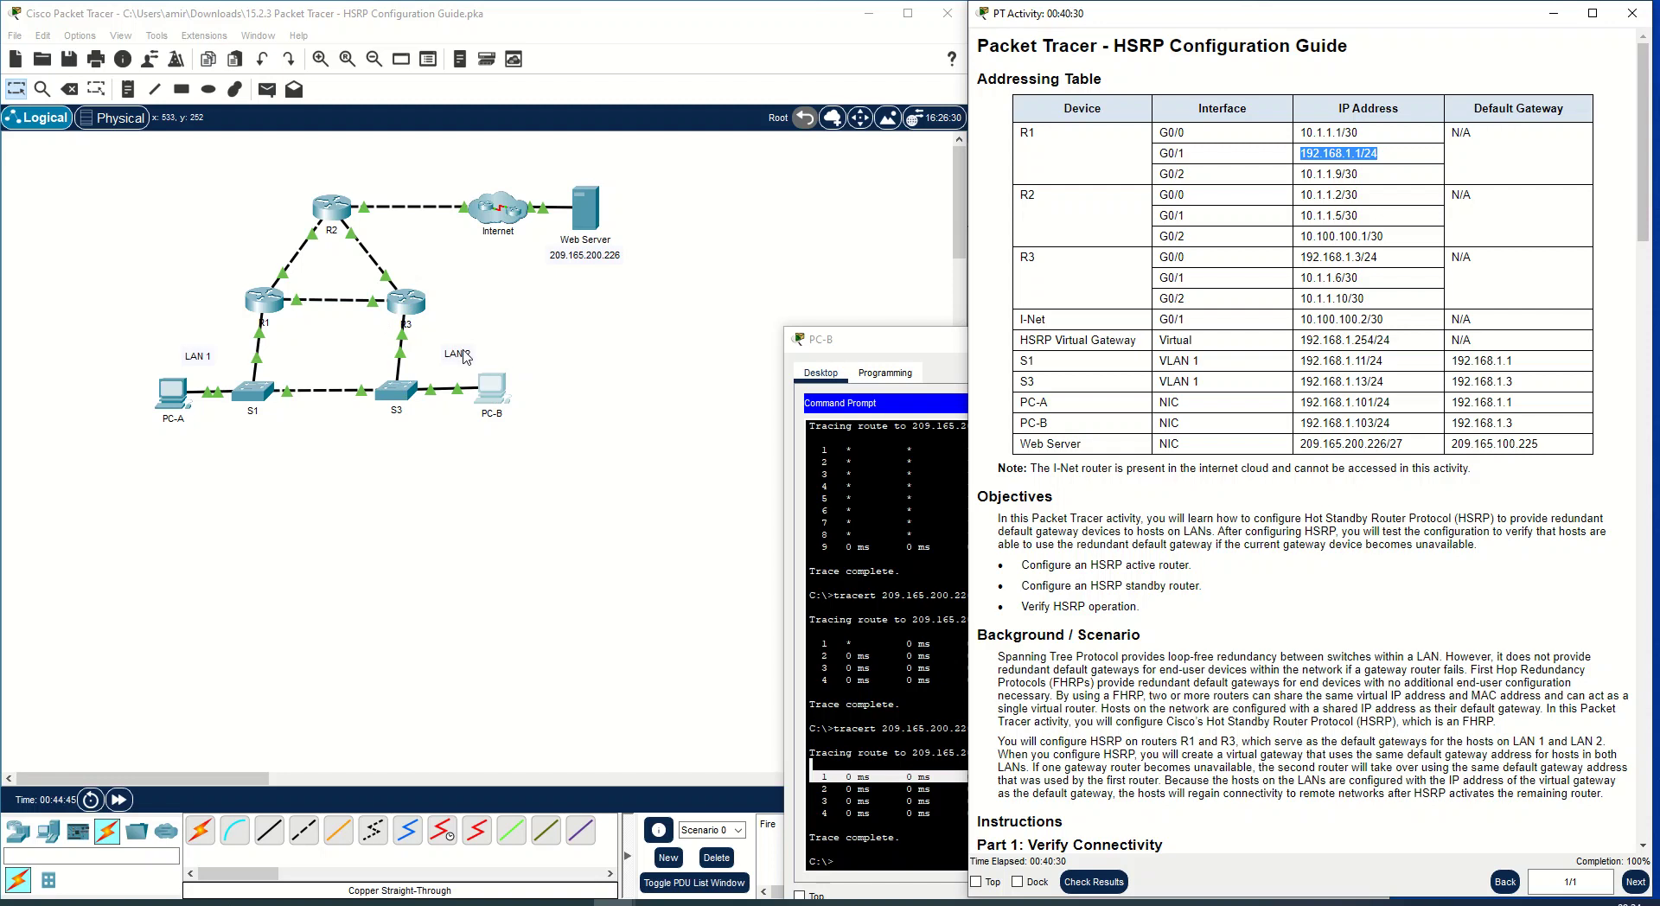
drag(883, 340, 765, 337)
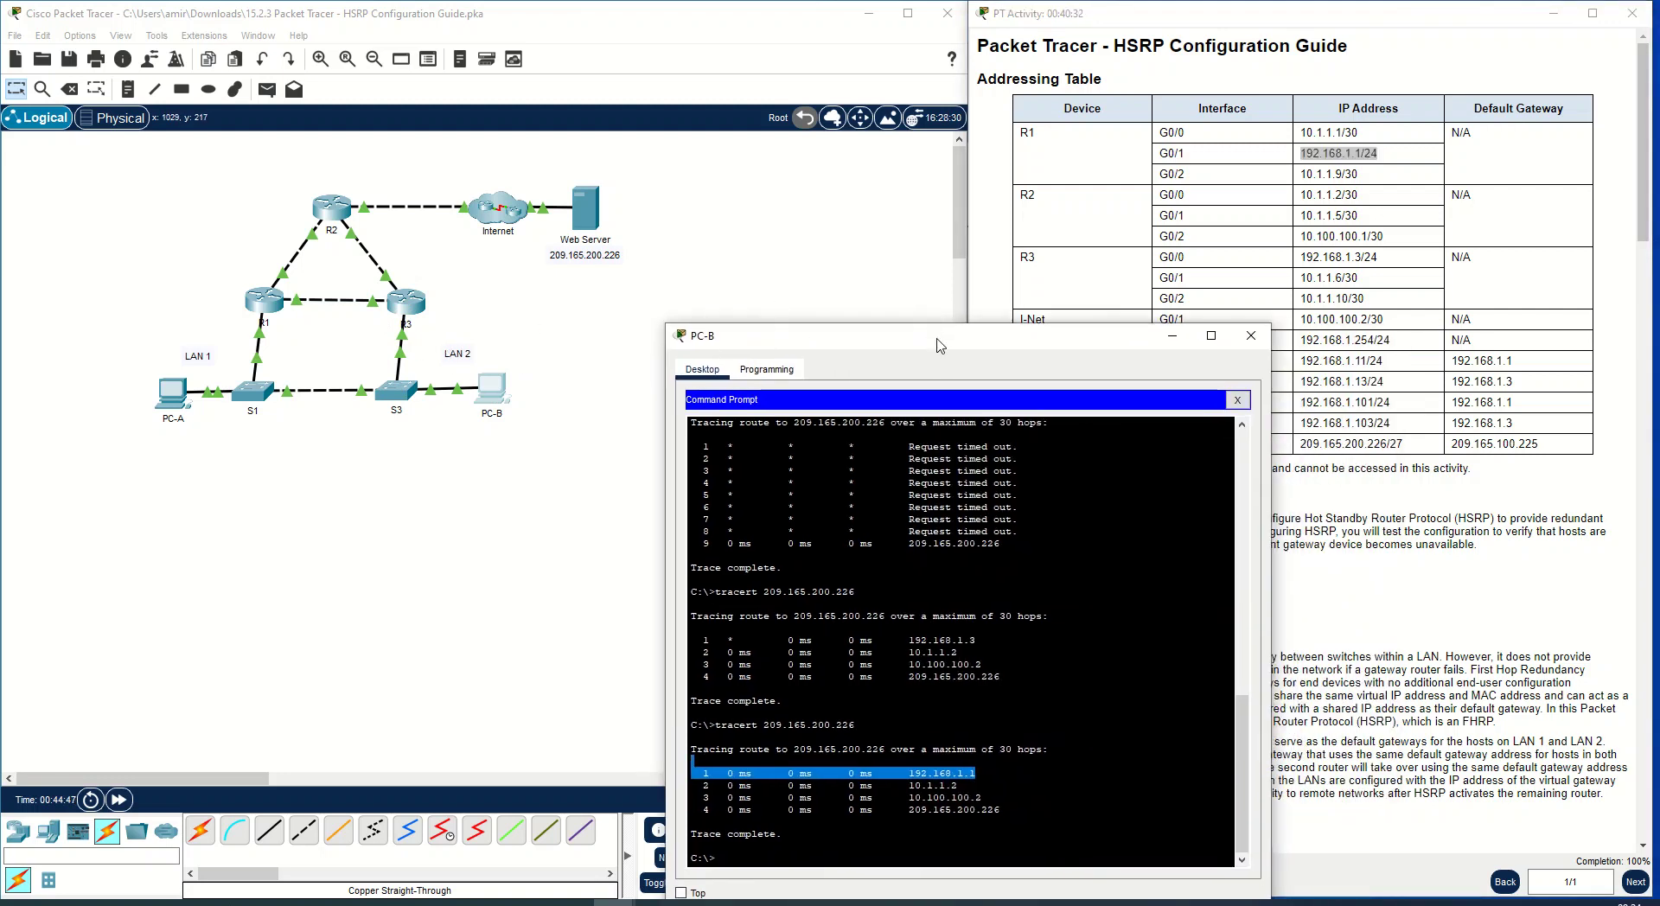
drag(900, 335, 750, 240)
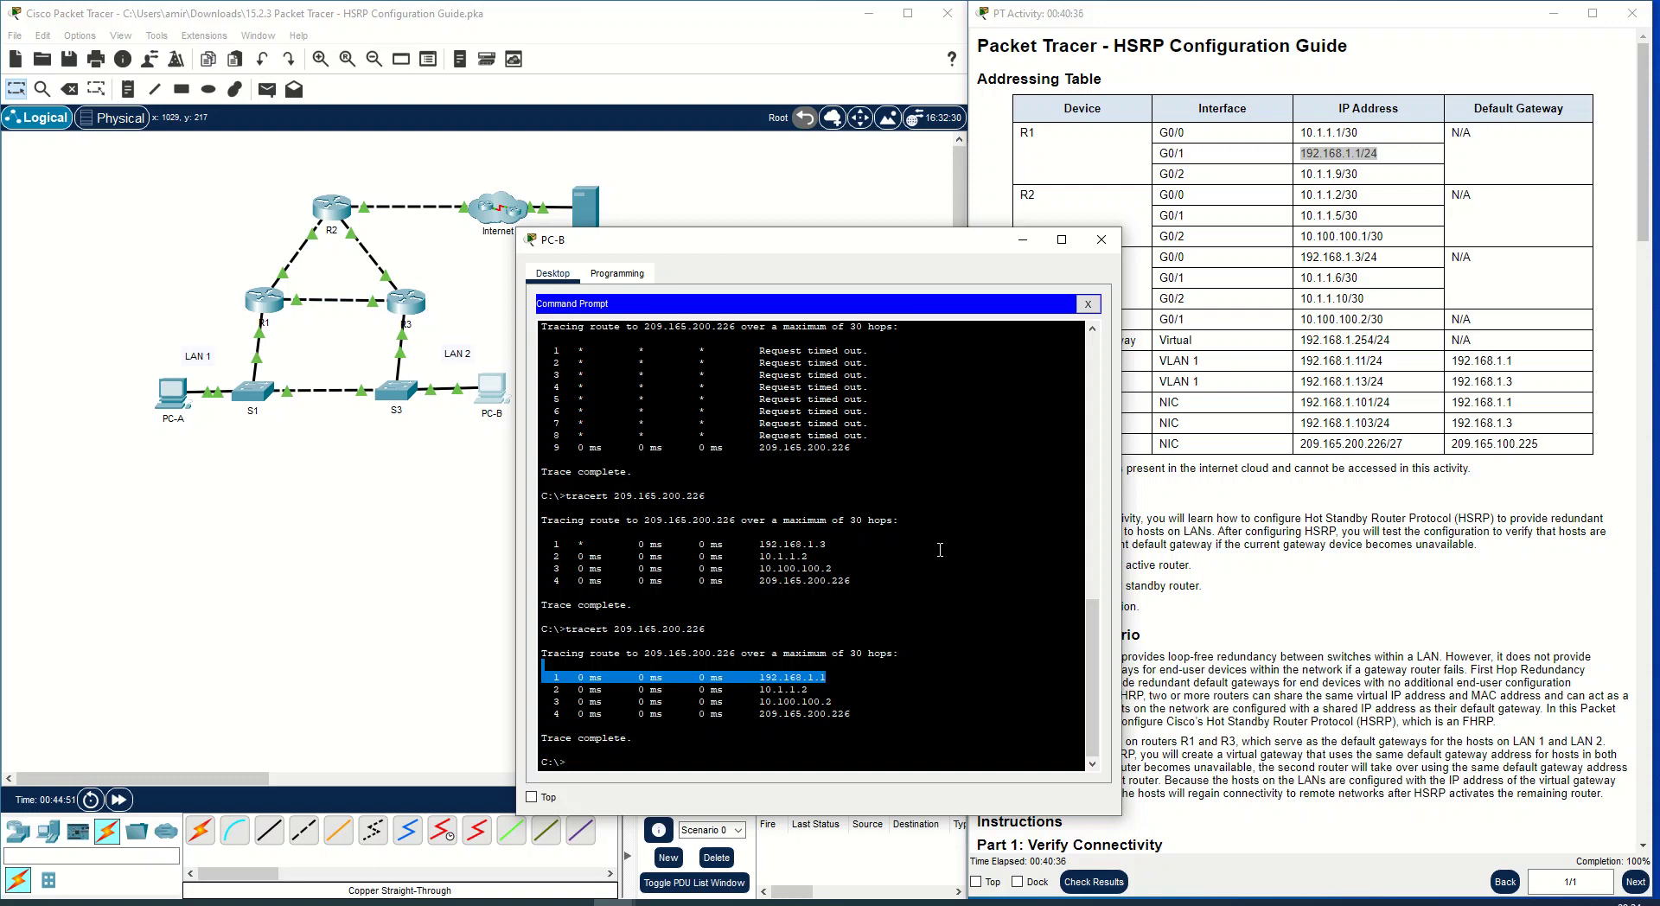
scroll(1280, 640, down, 20)
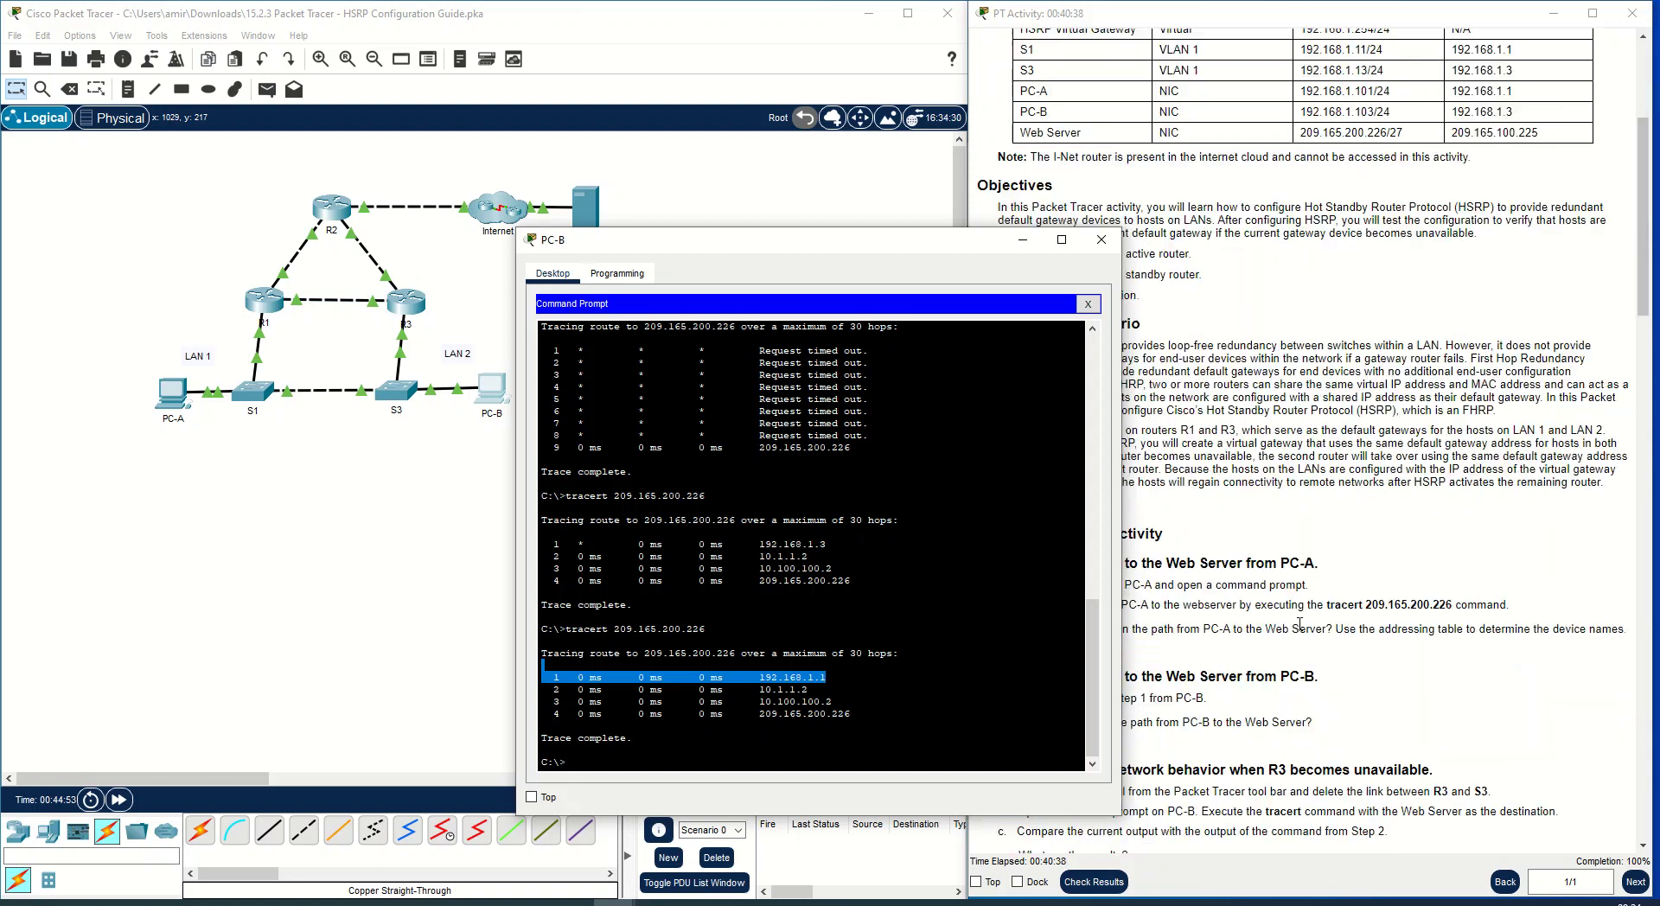
scroll(1340, 624, down, 8)
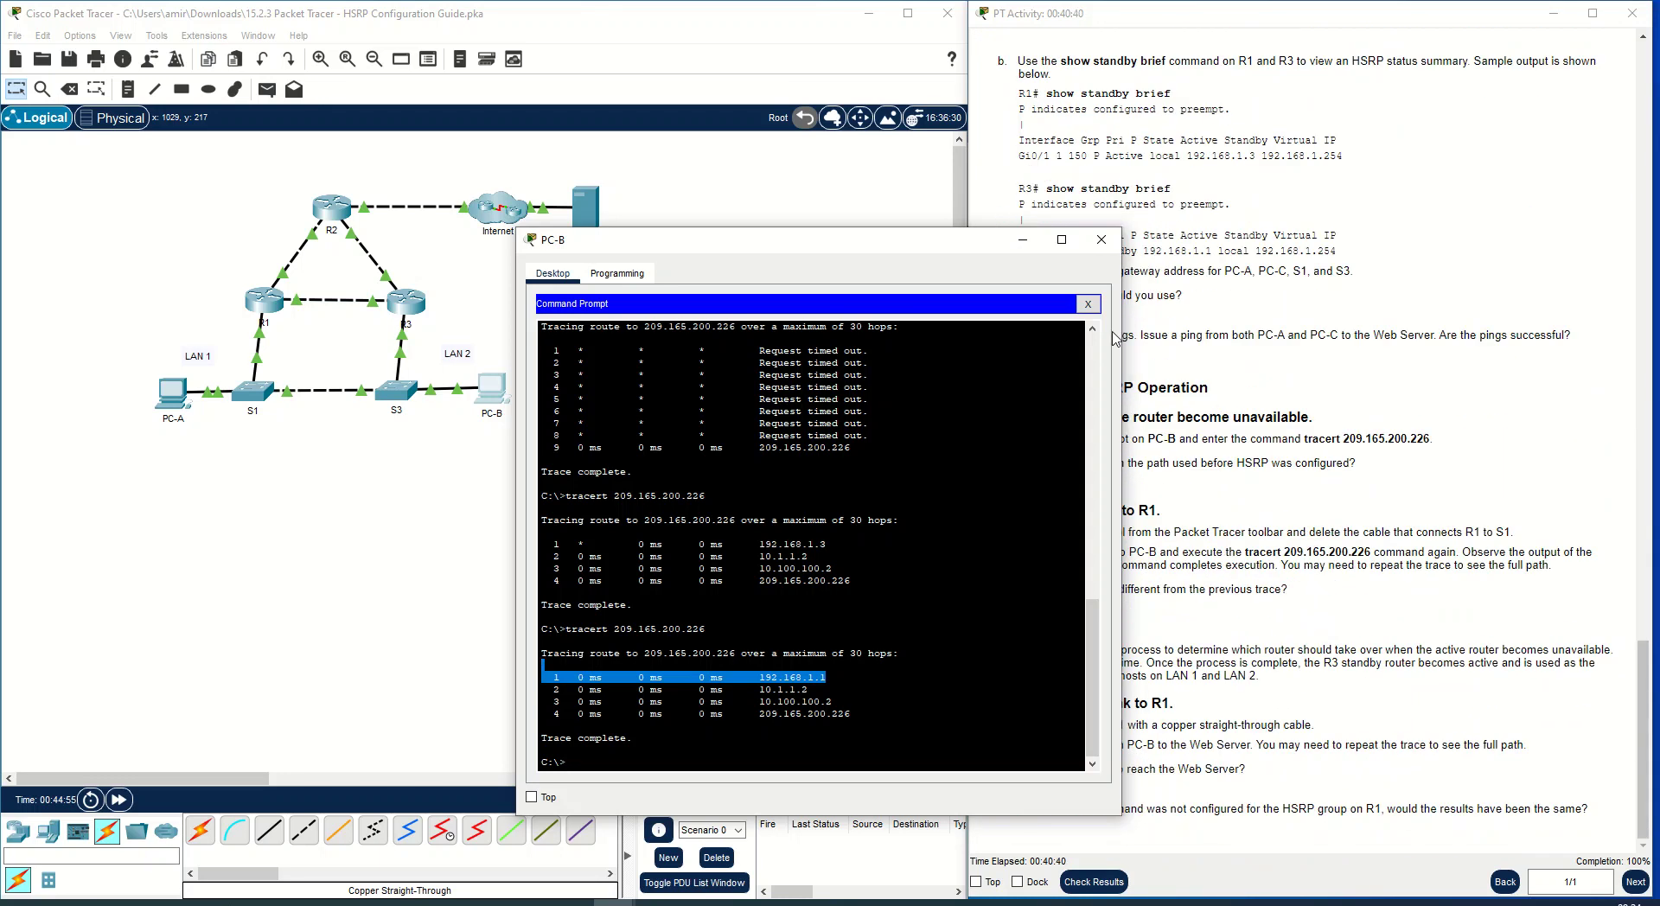
click(1102, 239)
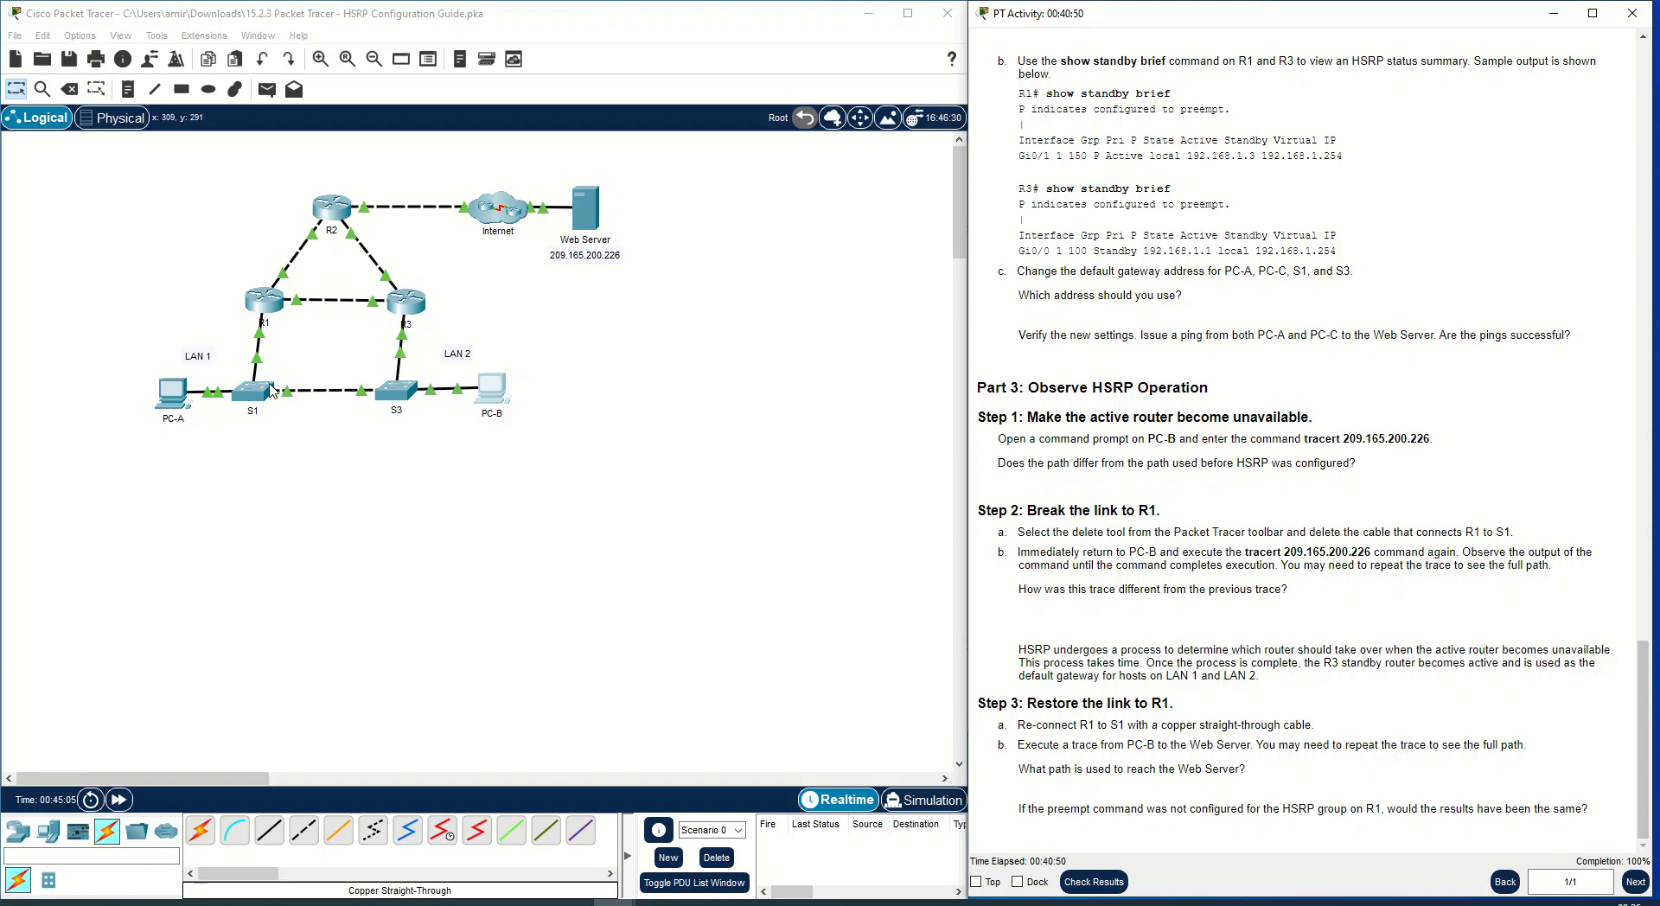
Delete the cable that connects R1 to S1 and leave delete mode.
click(321, 542)
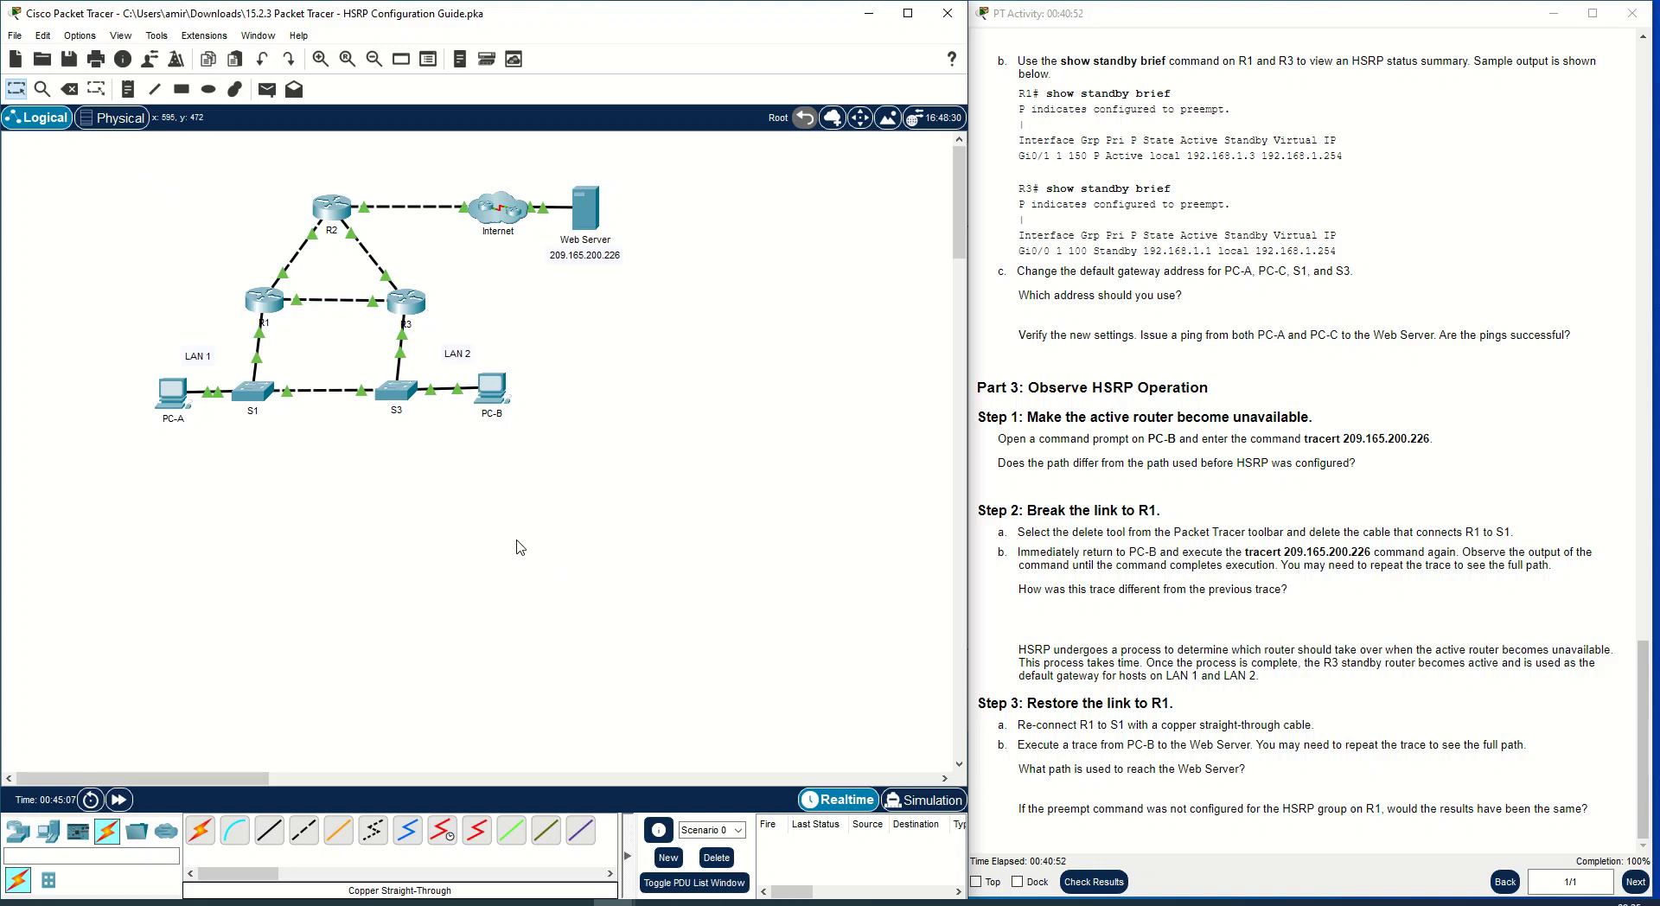
click(79, 92)
click(258, 342)
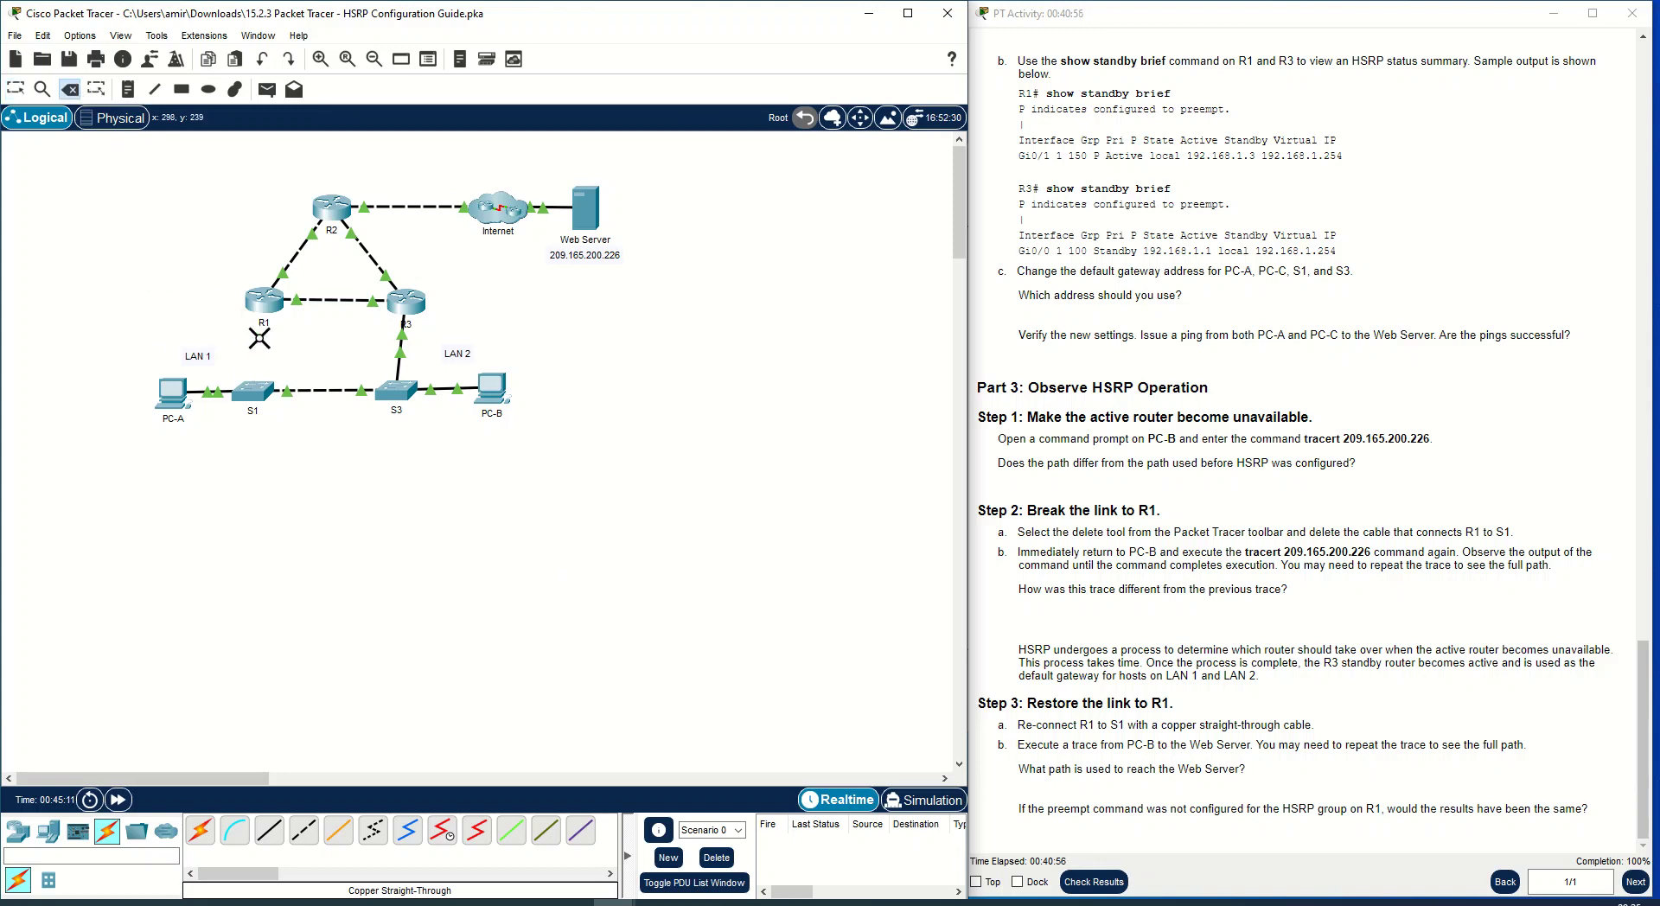
key(Escape)
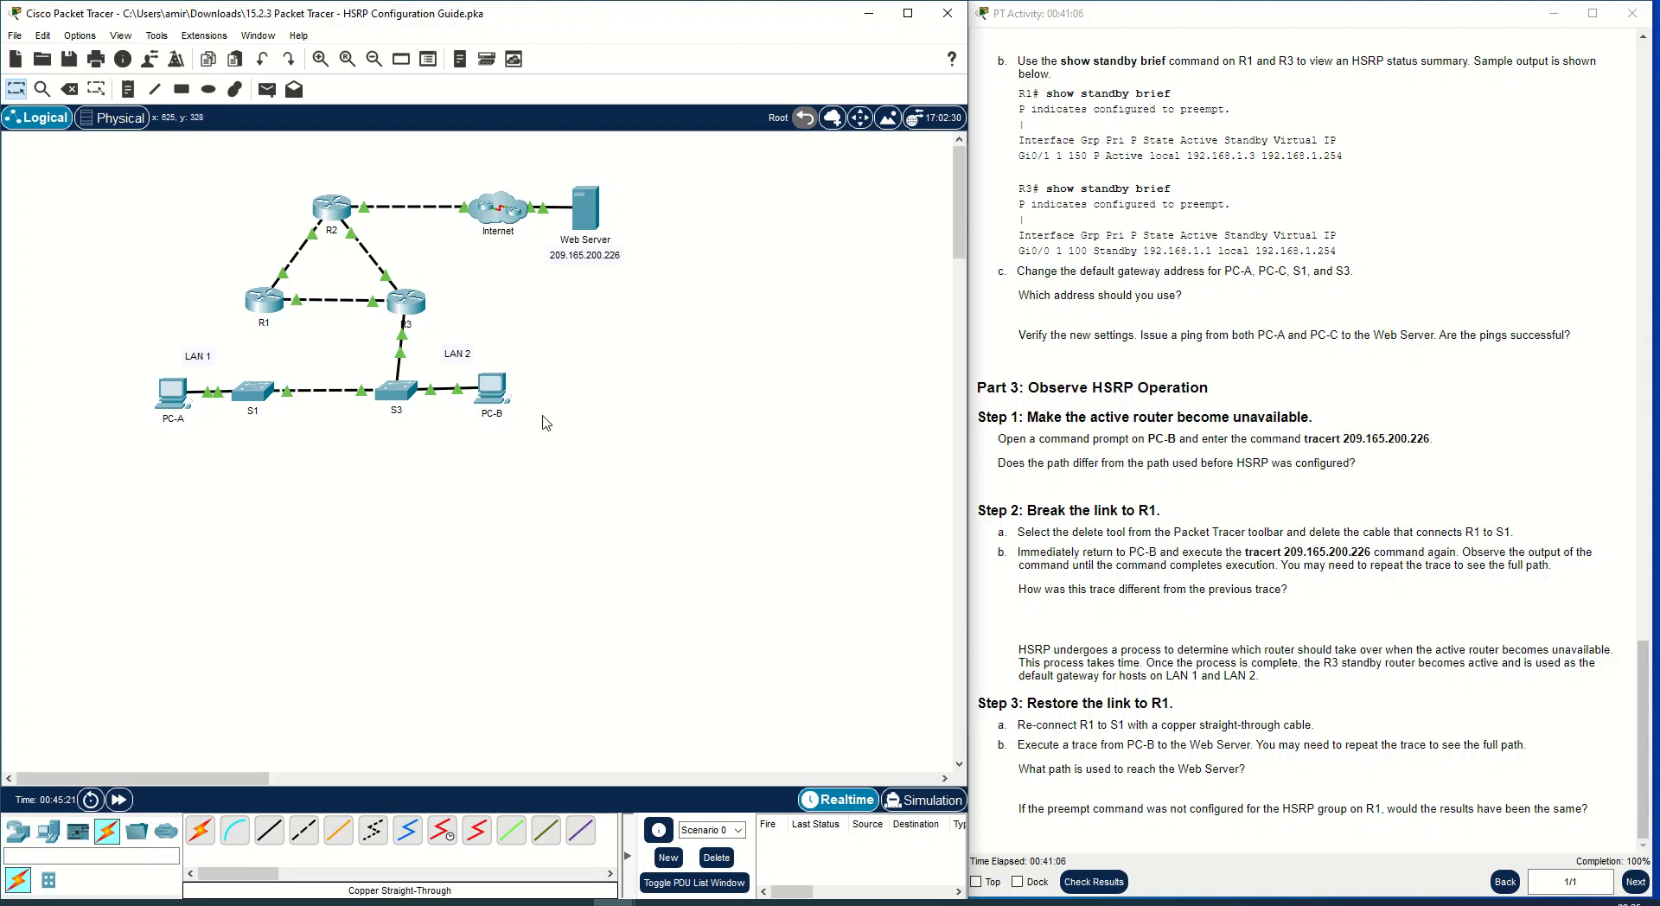
Reopen PC-B's command prompt, run tracert 209.165.200.226 again, and move the window clear of the activity instructions.
click(500, 389)
click(932, 250)
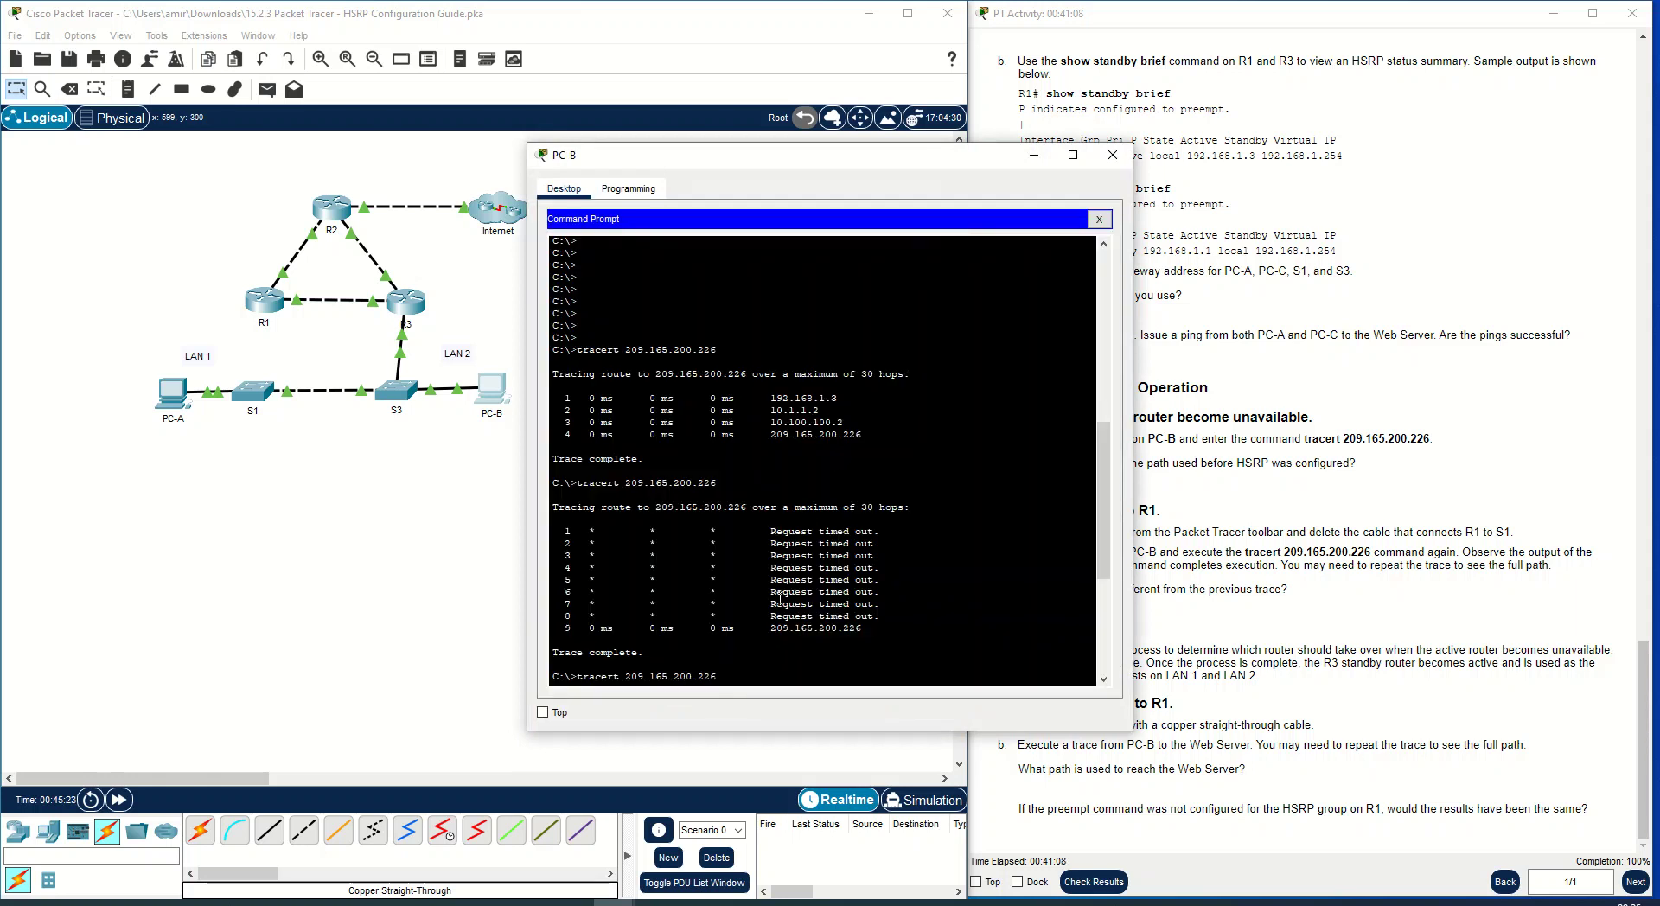
key(Return)
key(Up)
key(Return)
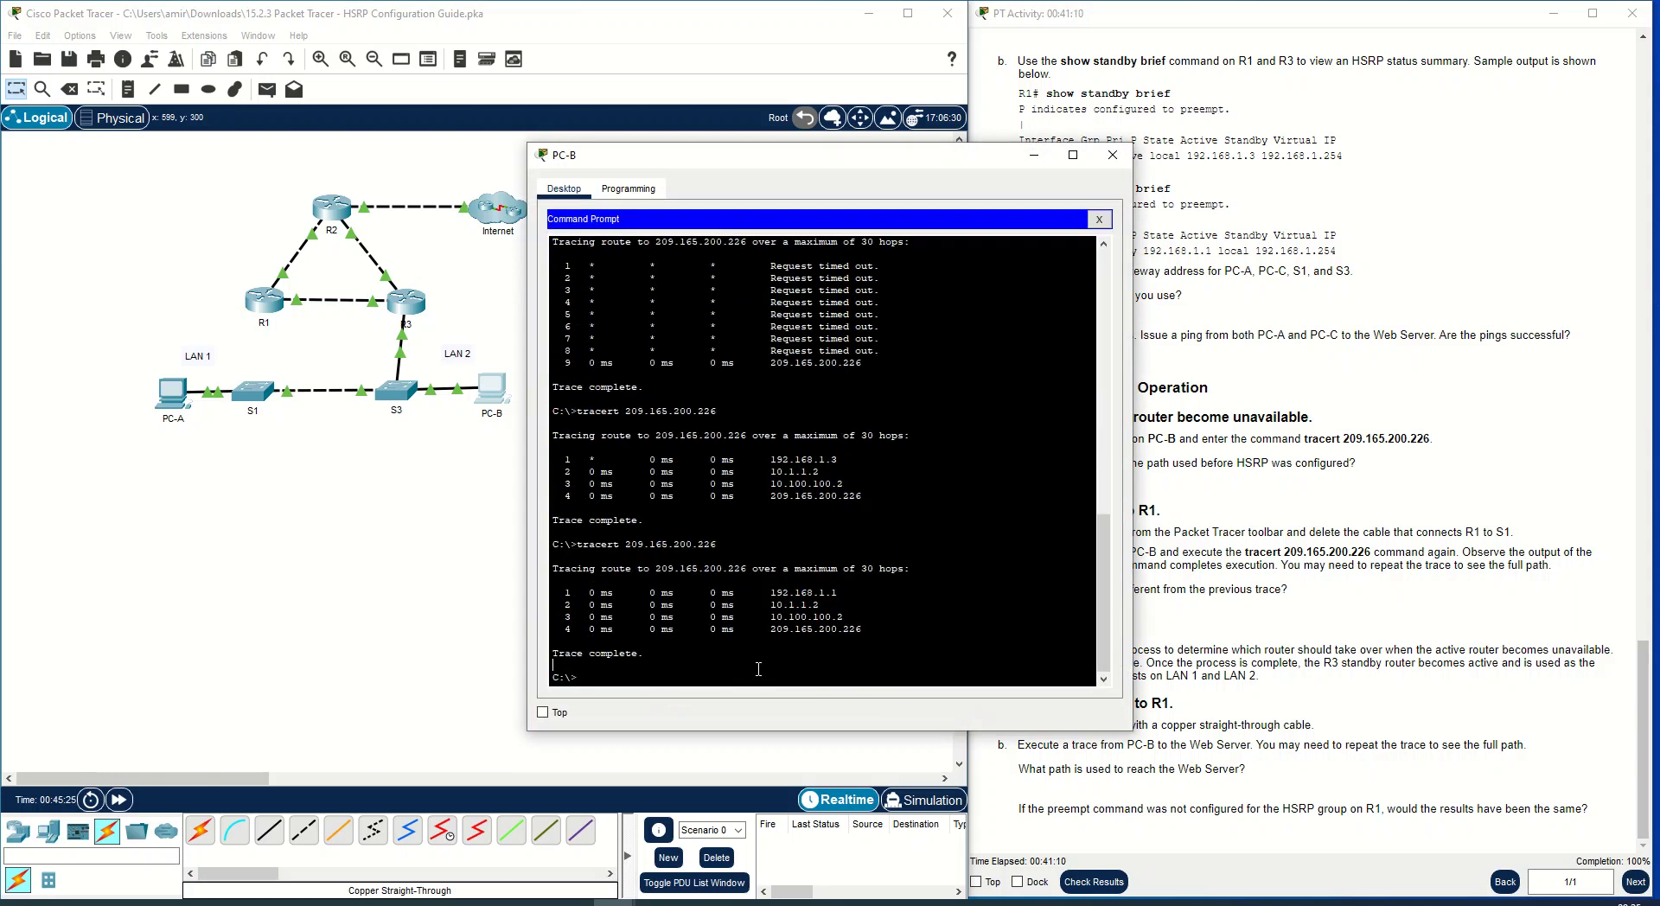
key(Up)
key(Return)
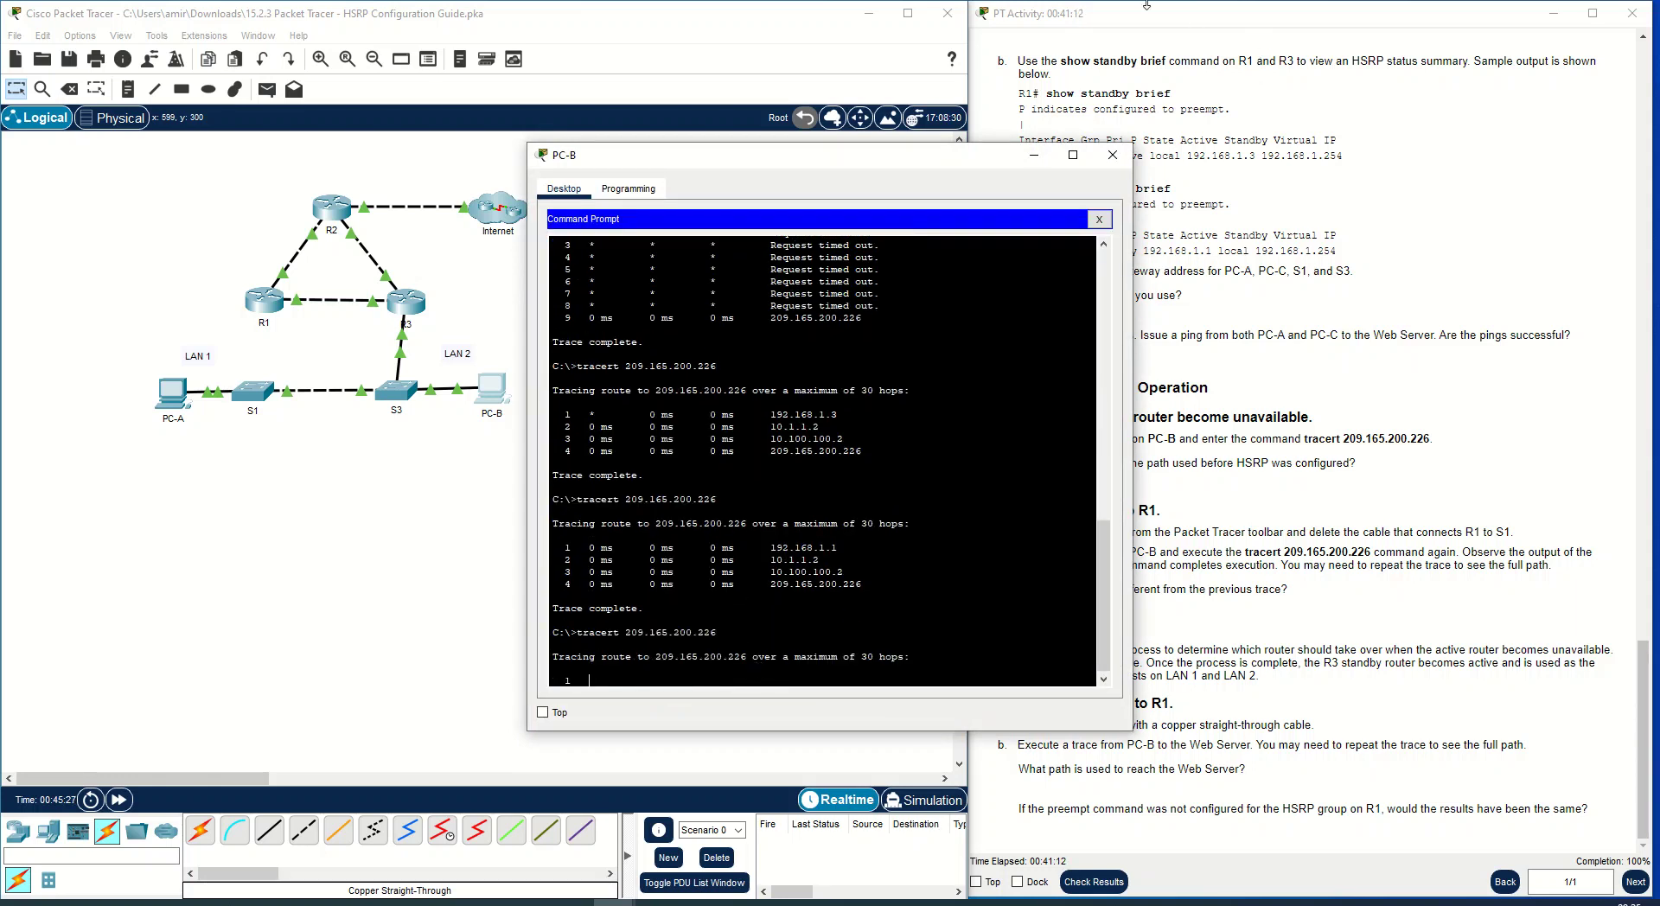
drag(880, 164, 611, 200)
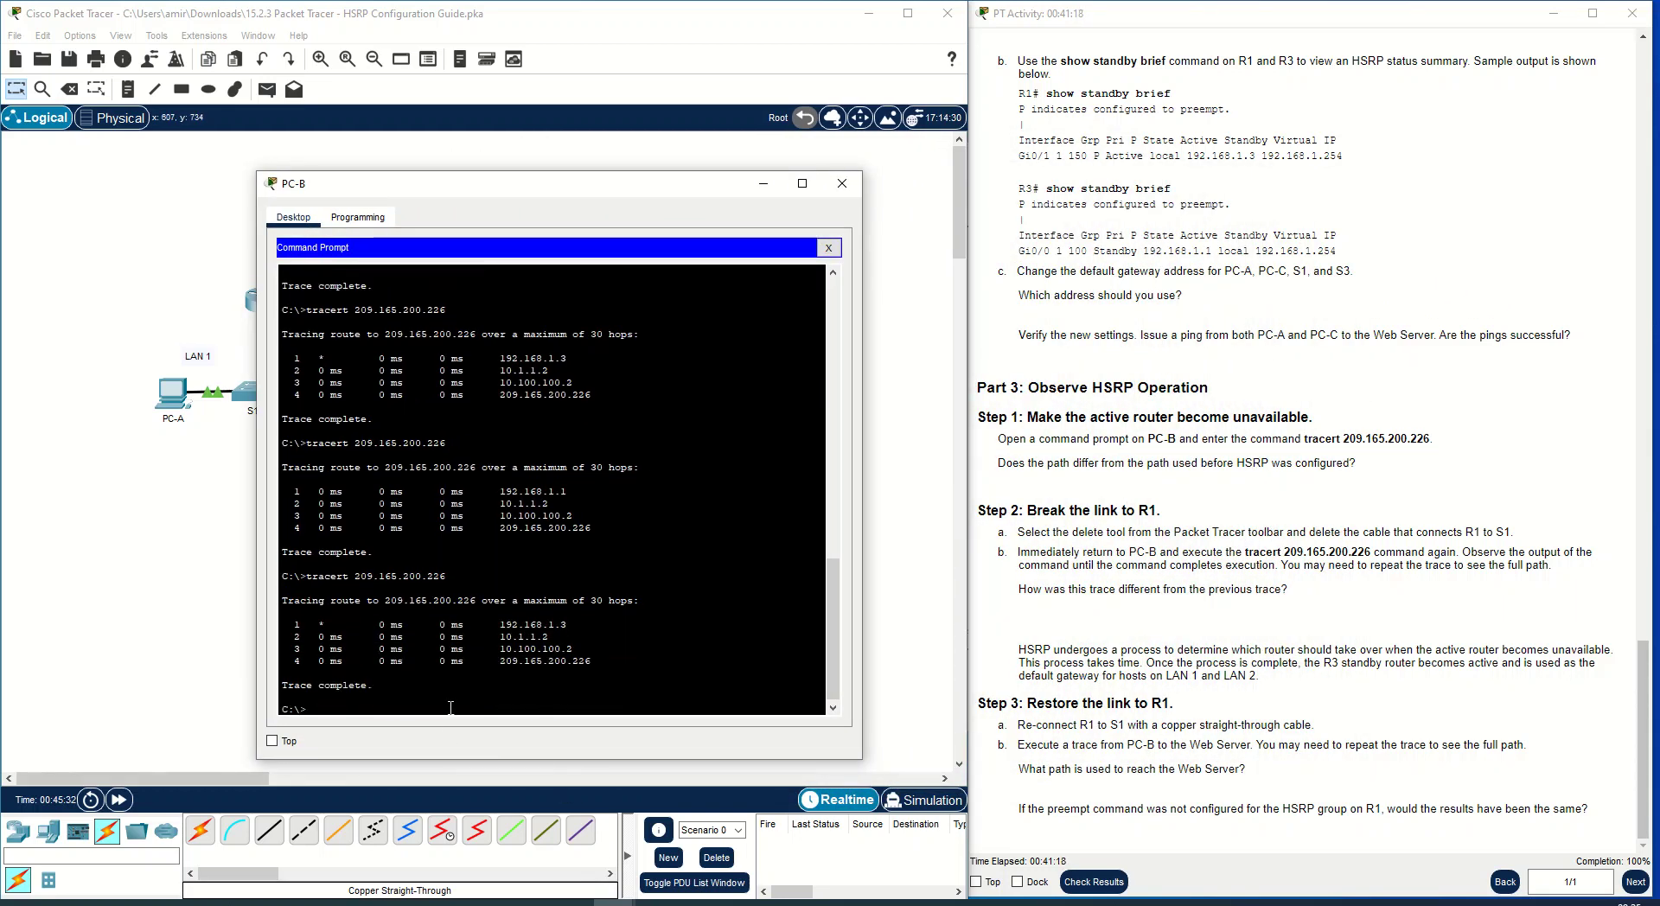
Check the latest trace's first hop on PC-B against R3's addresses in the Addressing Table and close PC-B's window.
drag(616, 187, 921, 265)
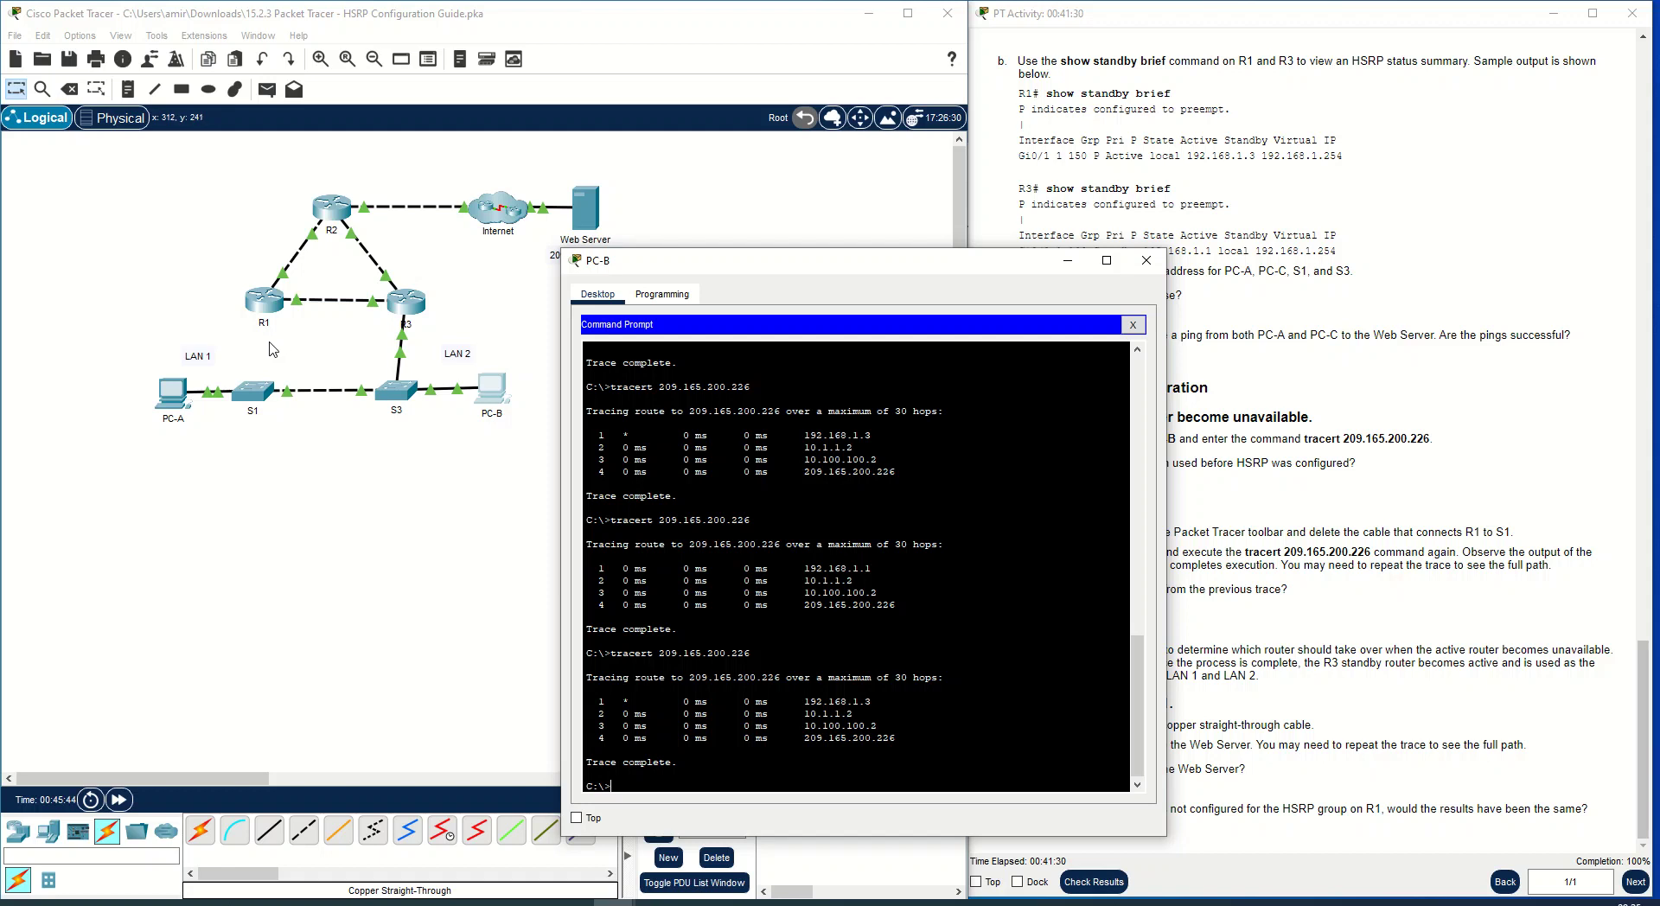
drag(826, 264, 864, 268)
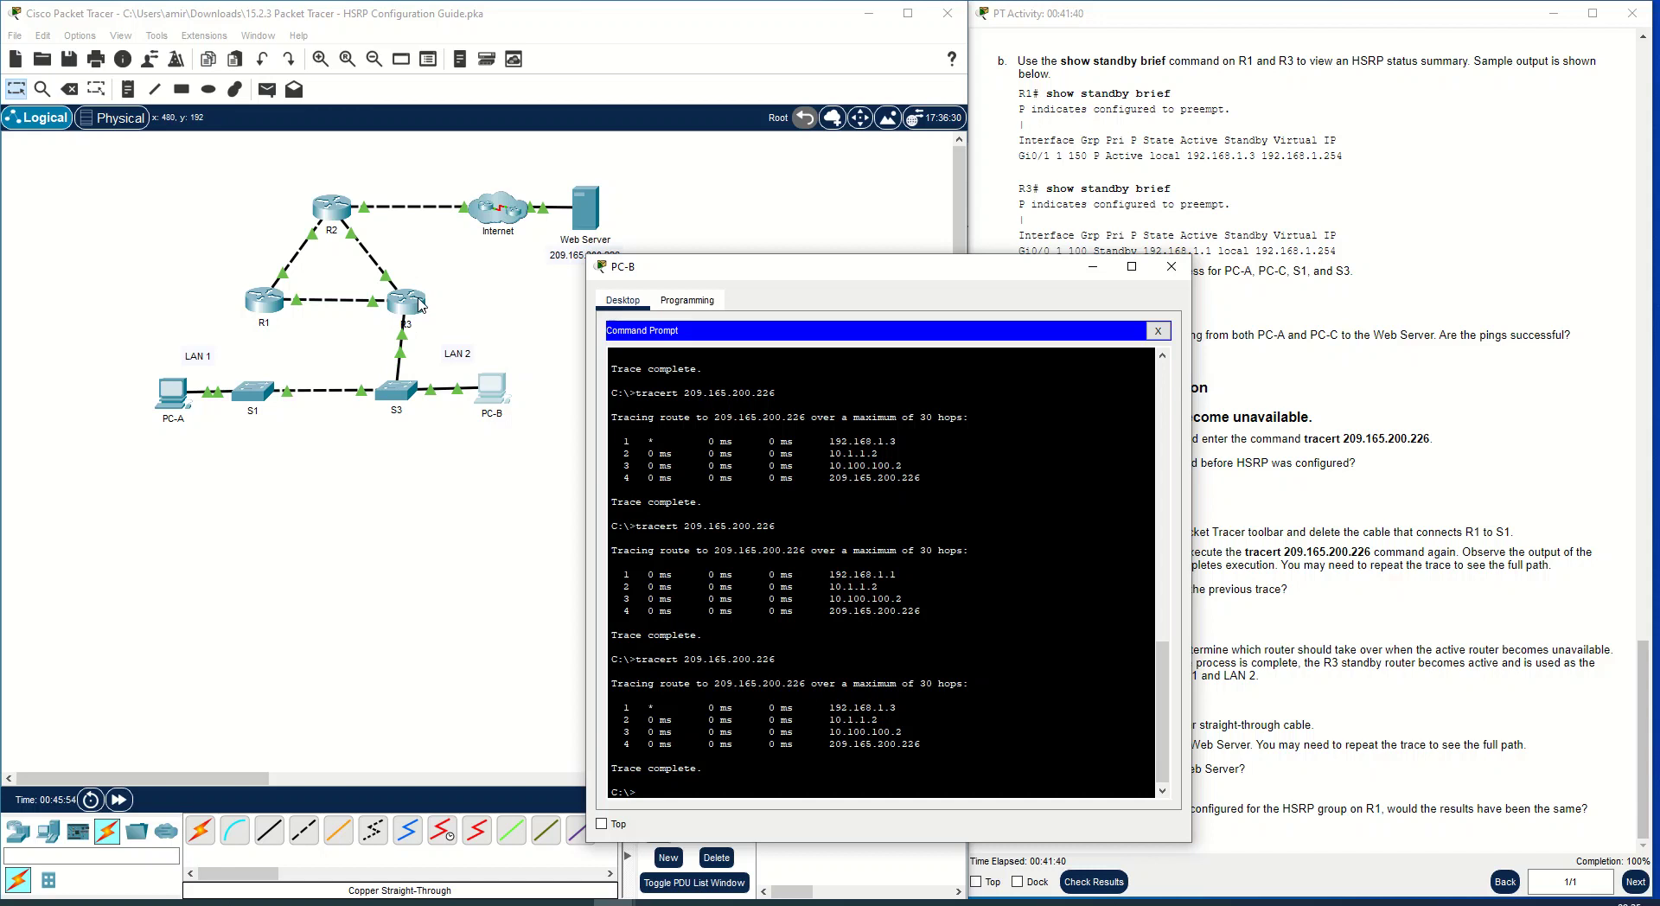
drag(895, 712, 832, 707)
drag(958, 274, 628, 281)
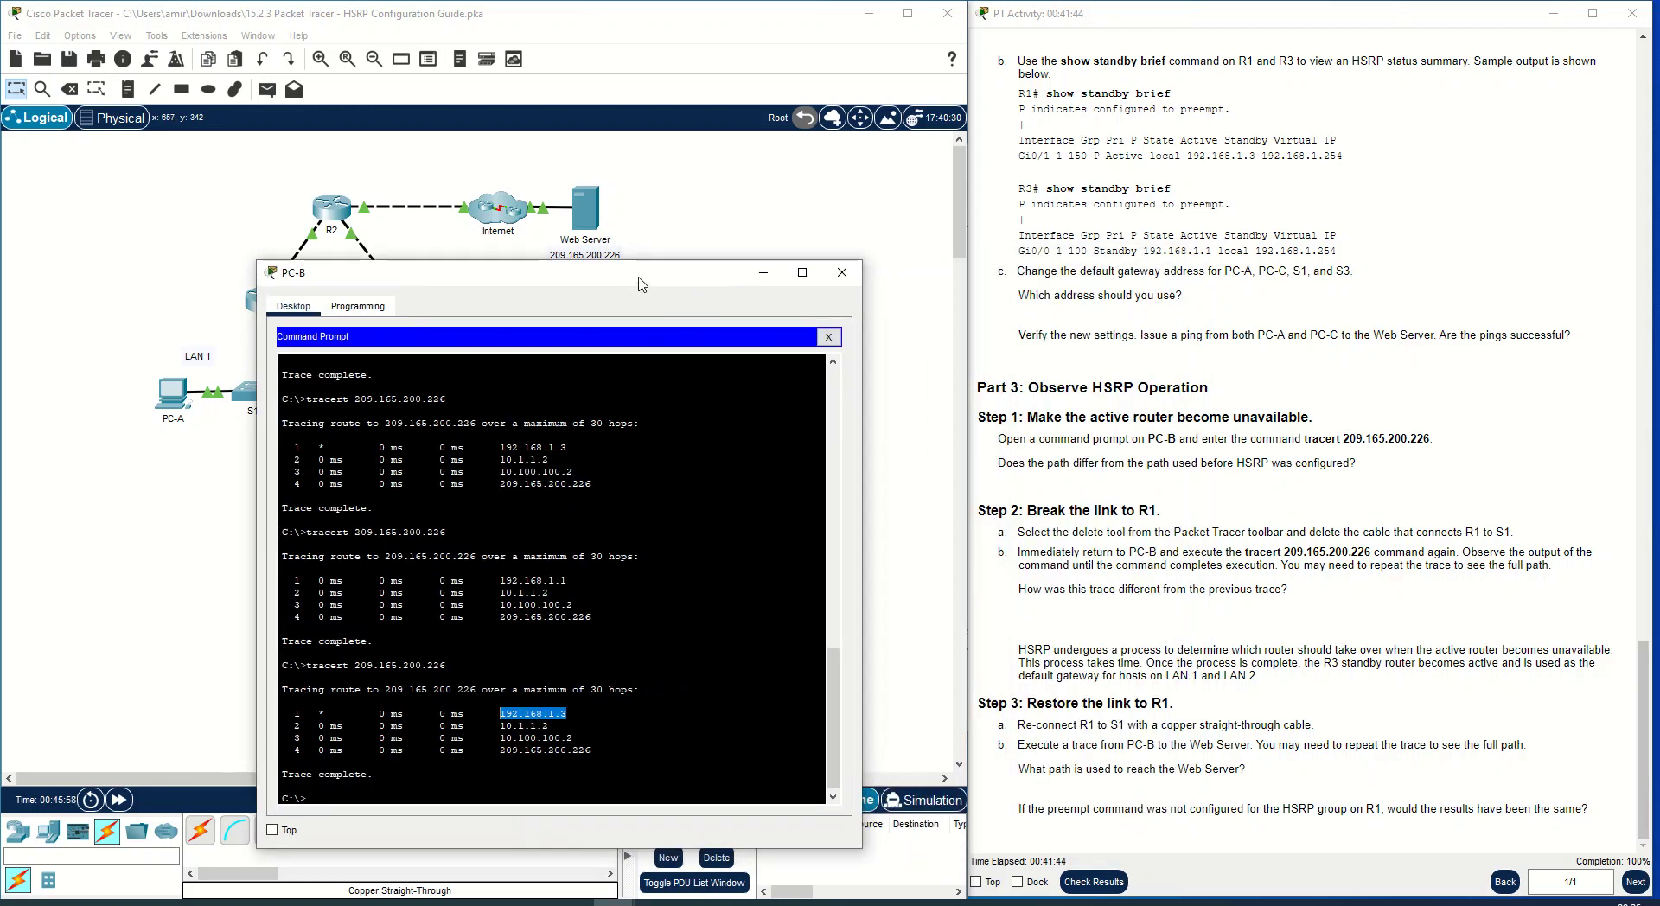
scroll(1194, 349, up, 10)
scroll(1194, 348, up, 15)
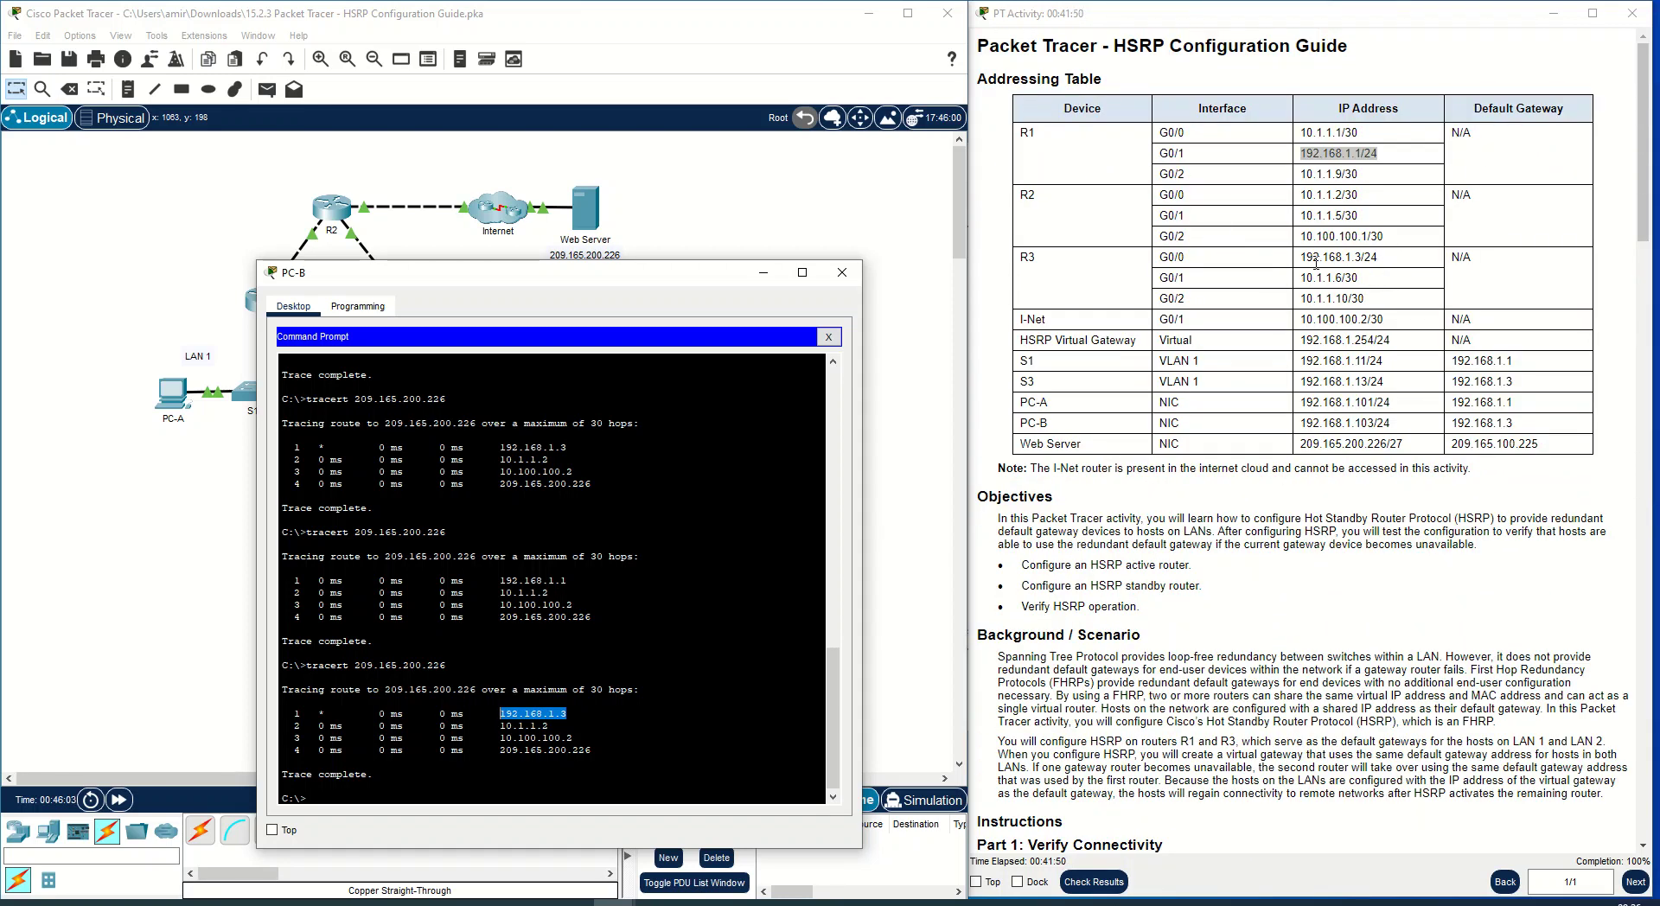
click(841, 273)
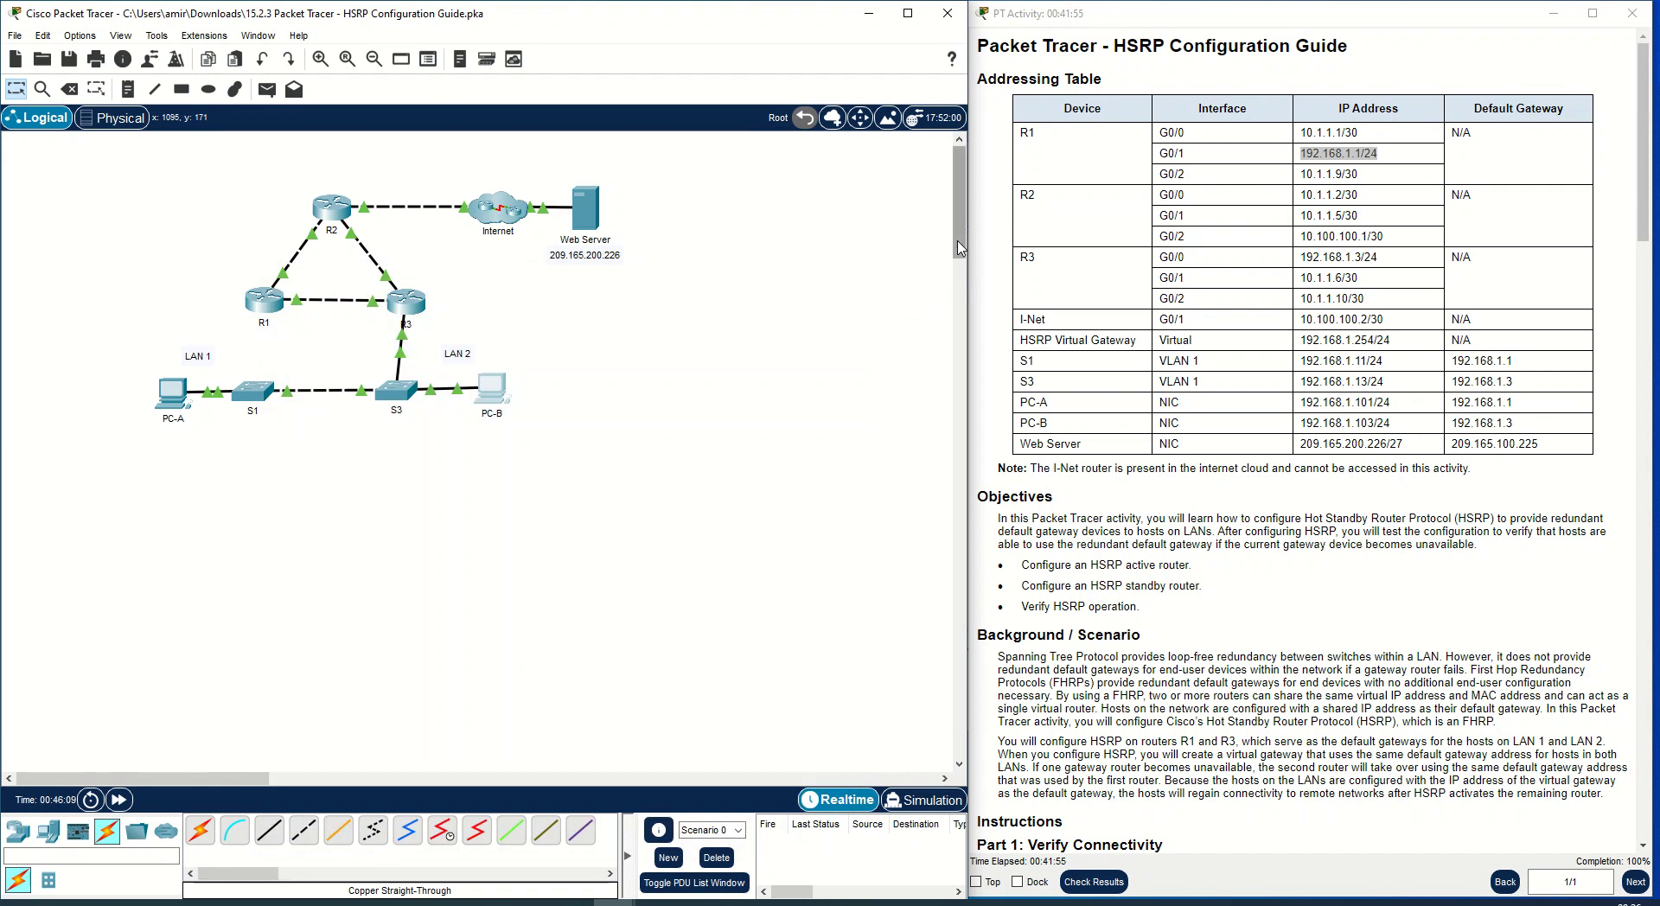
Read the Part 3 Step 2 question and compare the first hops of the last two traces in PC-B's command prompt.
scroll(1341, 707, down, 20)
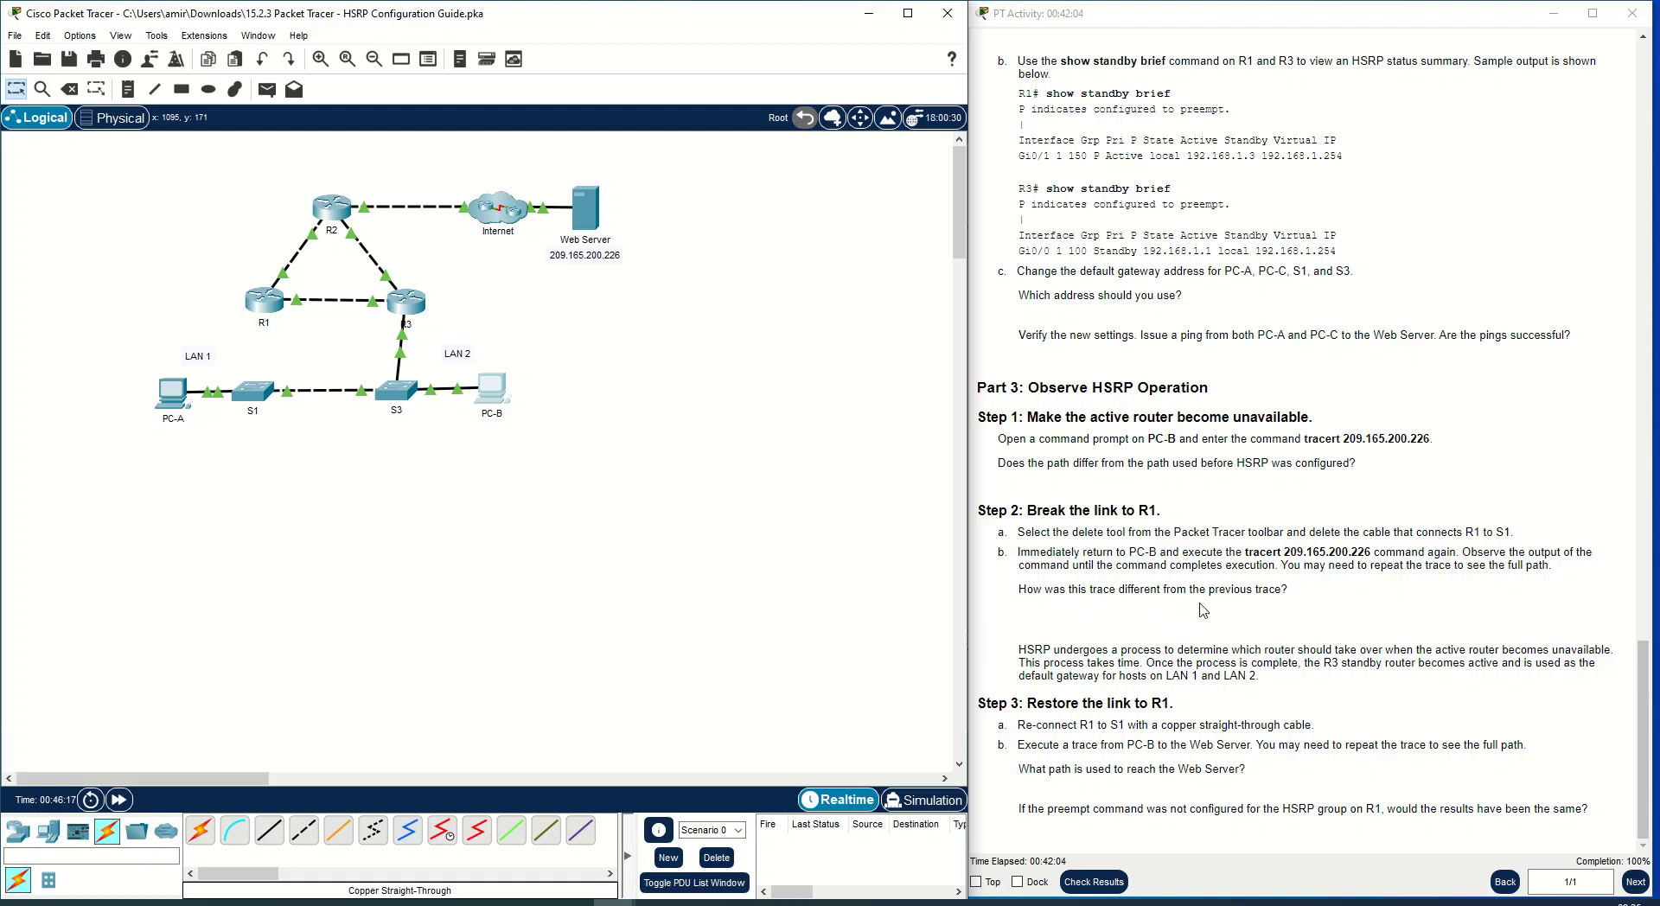
click(492, 389)
click(955, 255)
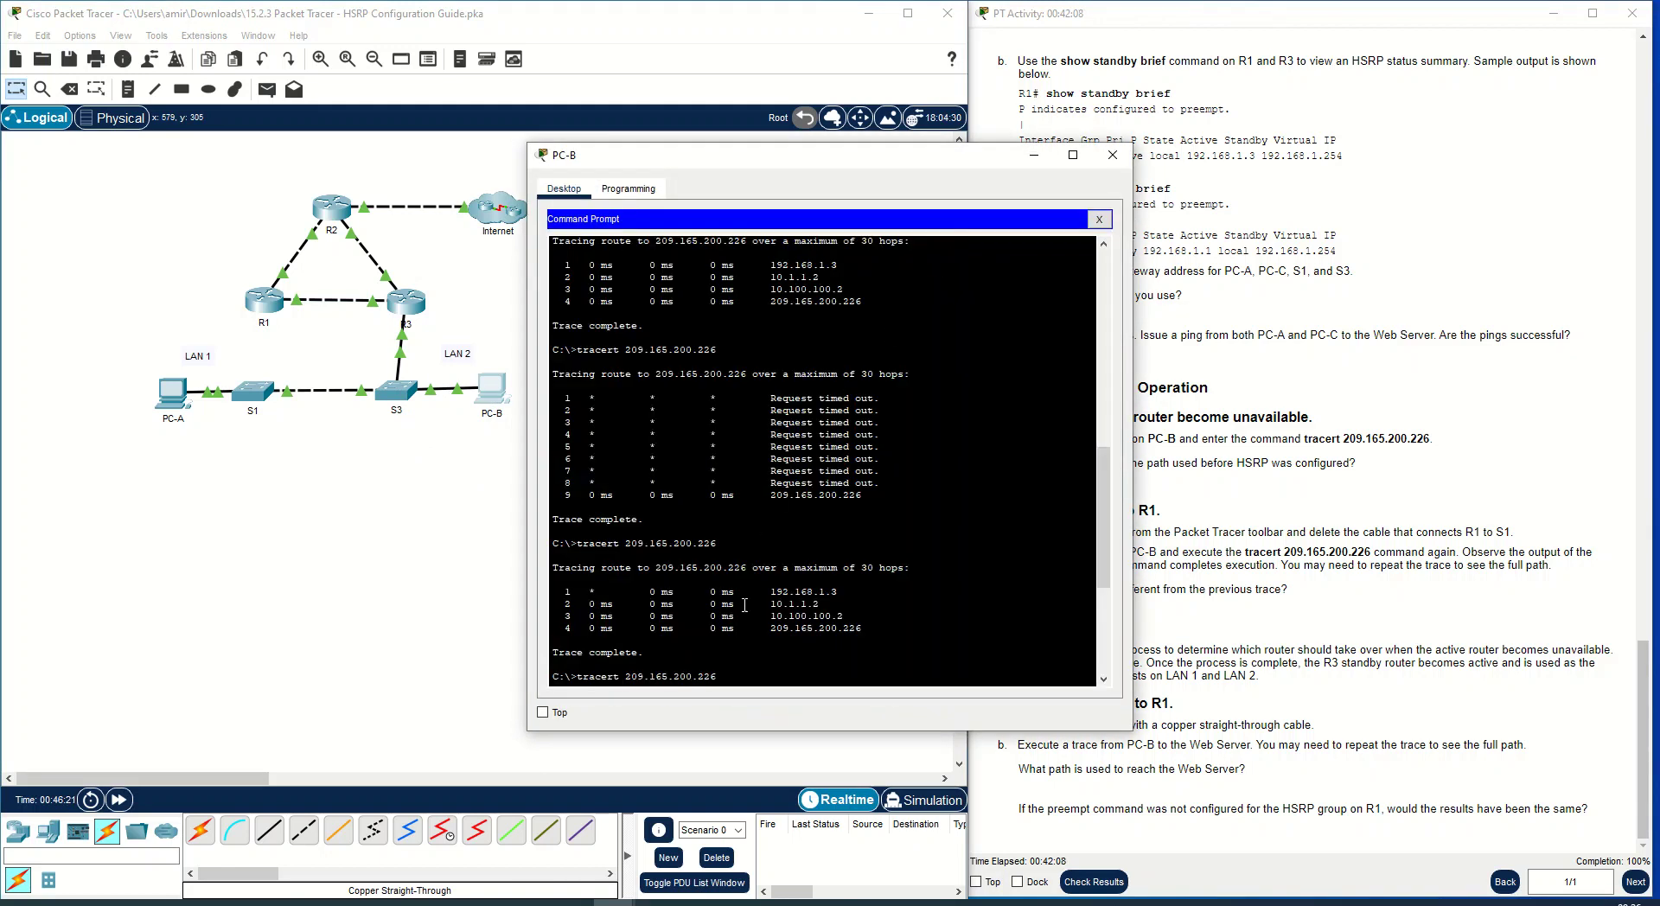
drag(837, 593, 520, 463)
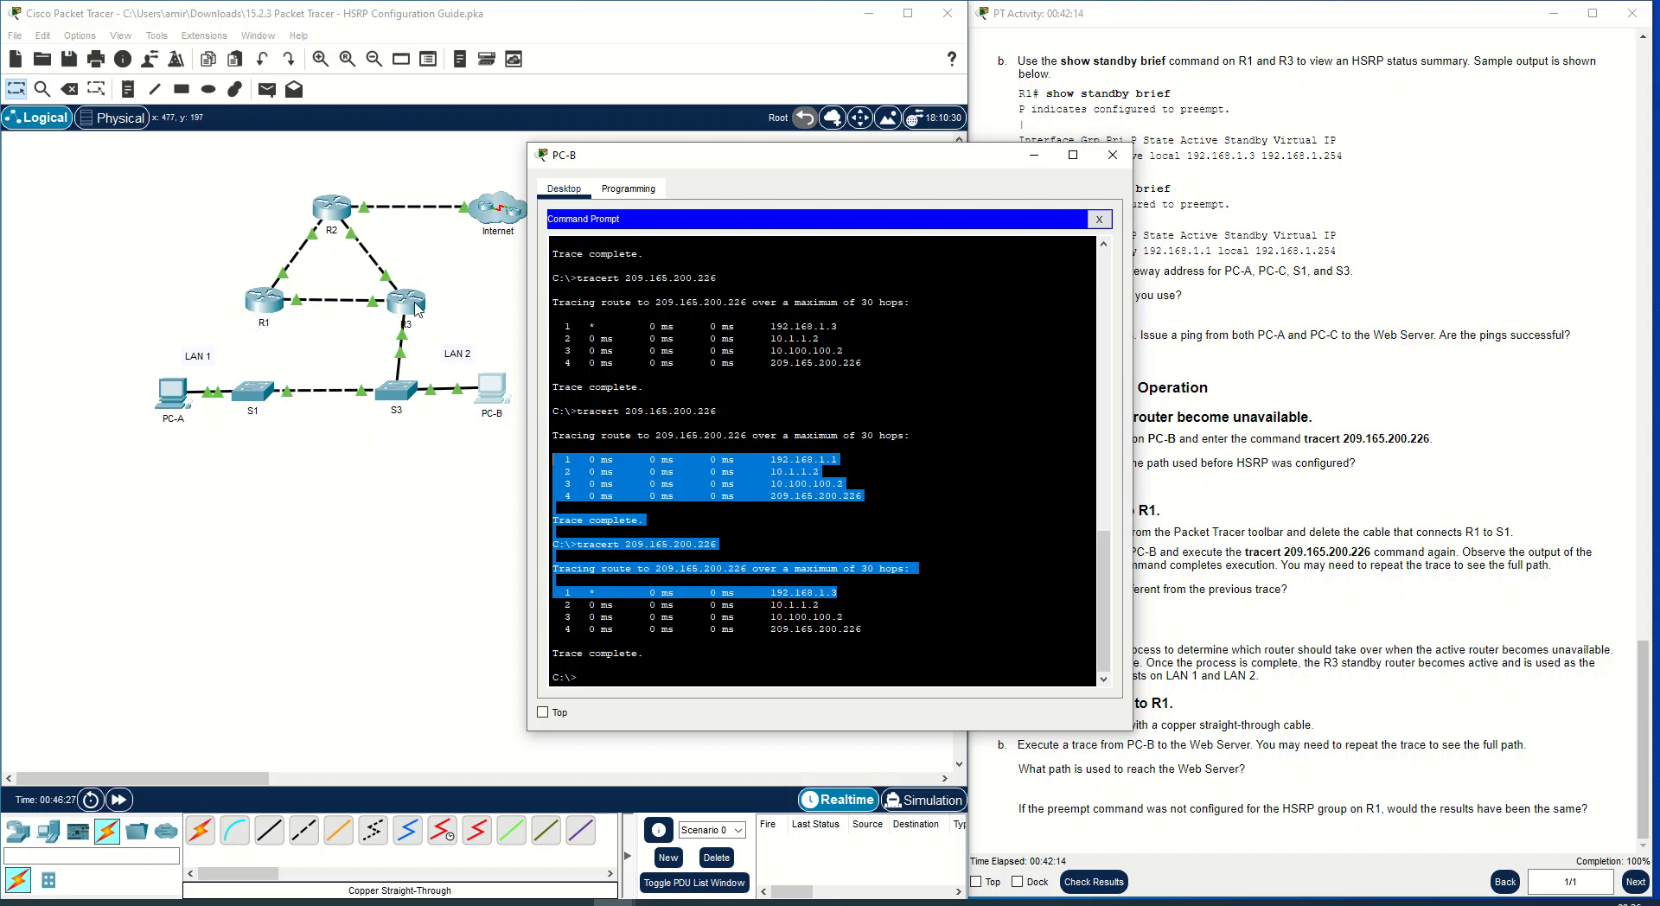
click(918, 432)
Read the Part 3 Step 2 explanation of how HSRP selects a new active router and default gateway.
click(1264, 697)
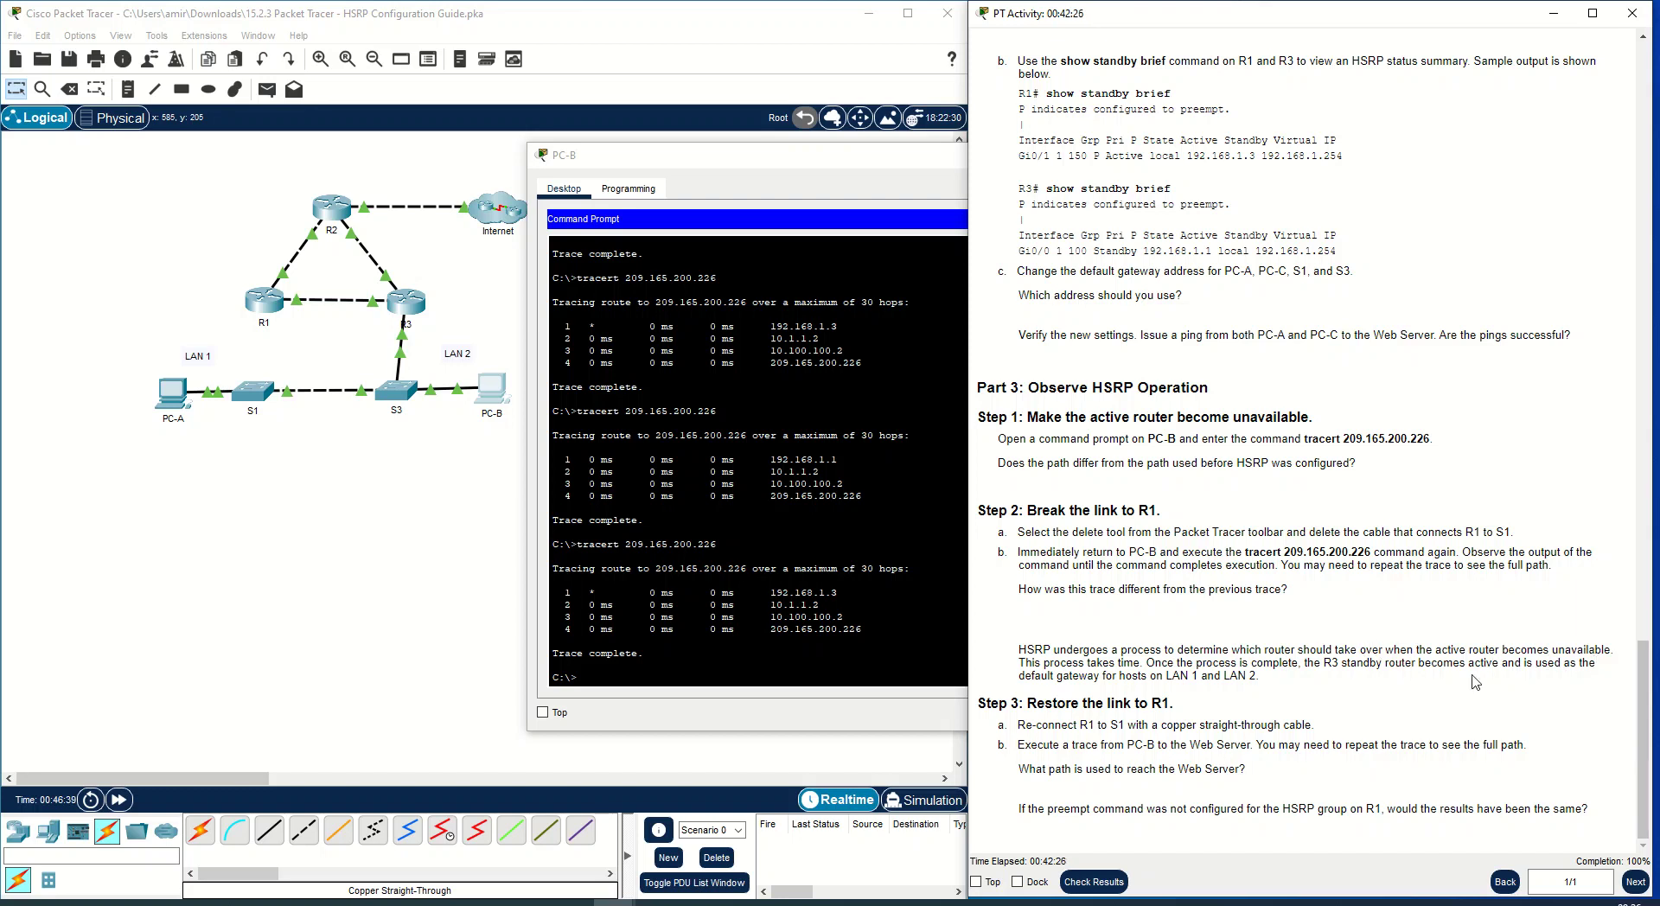
drag(1020, 651, 1622, 650)
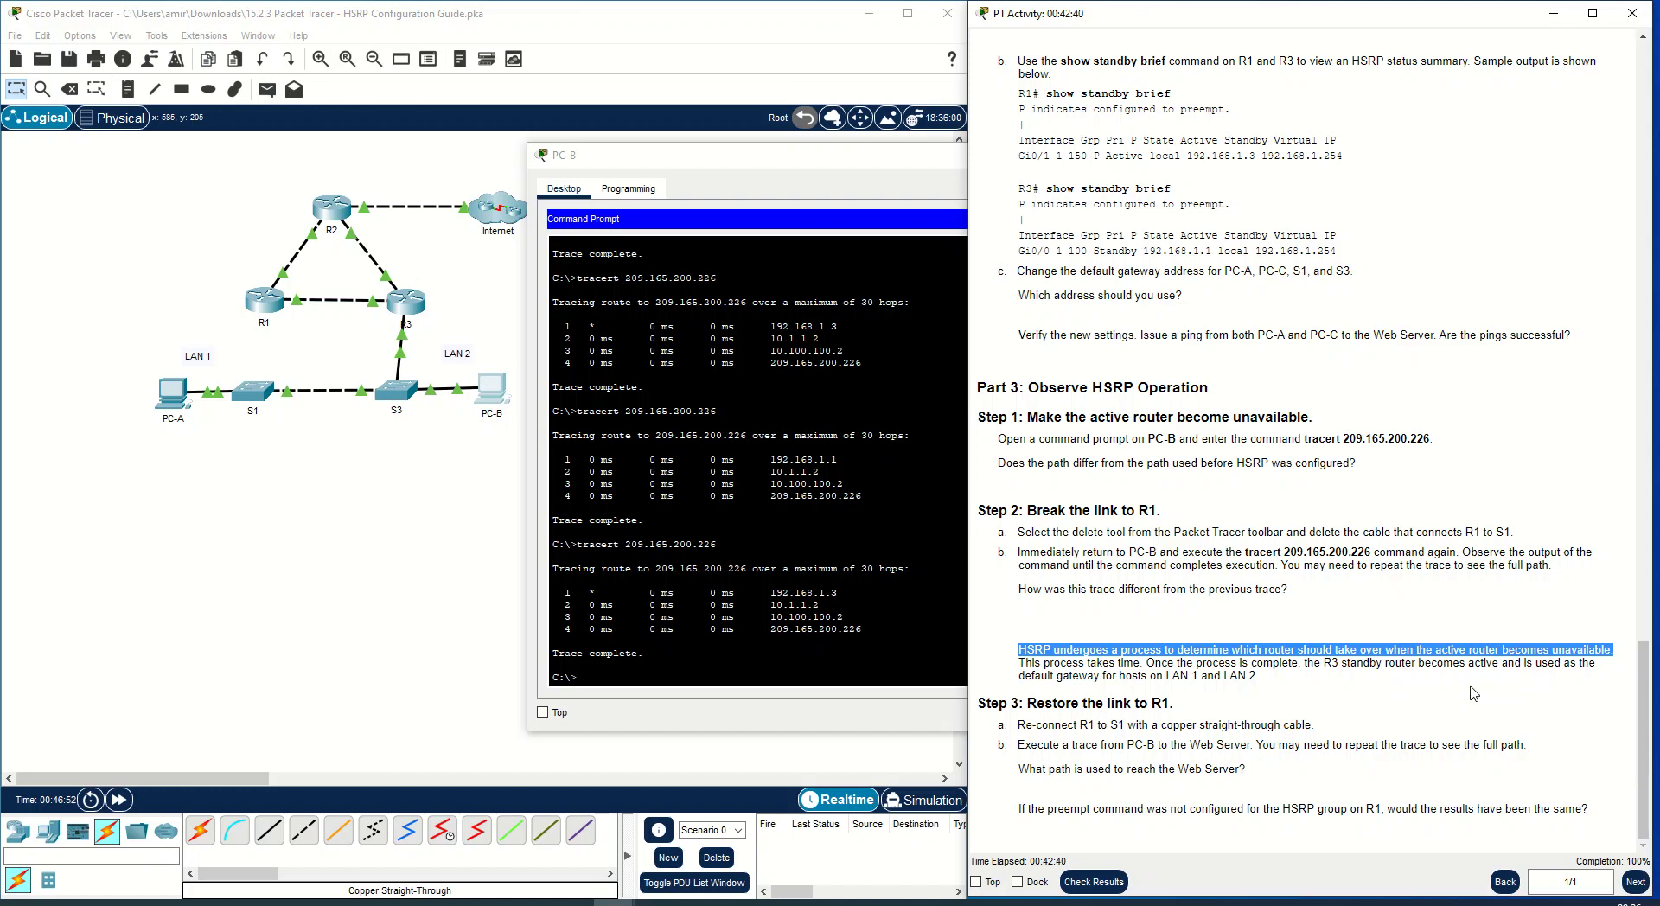
drag(1019, 677, 1277, 681)
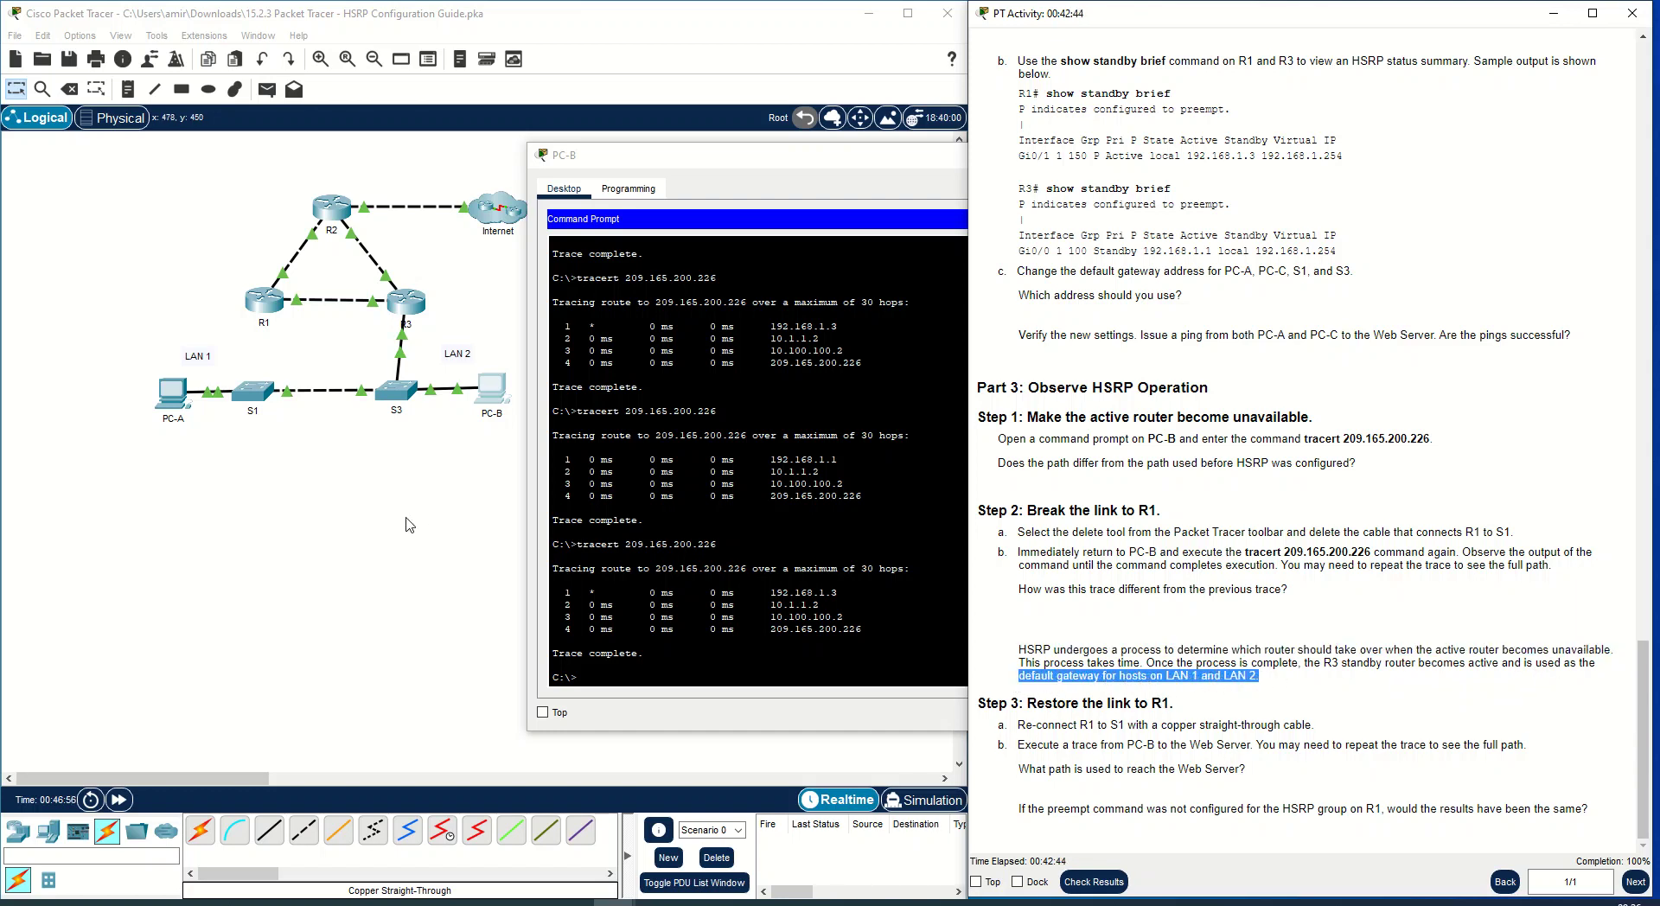
Open PC-A's command prompt and run tracert 209.165.200.226 again.
click(177, 399)
click(932, 282)
scroll(865, 389, down, 7)
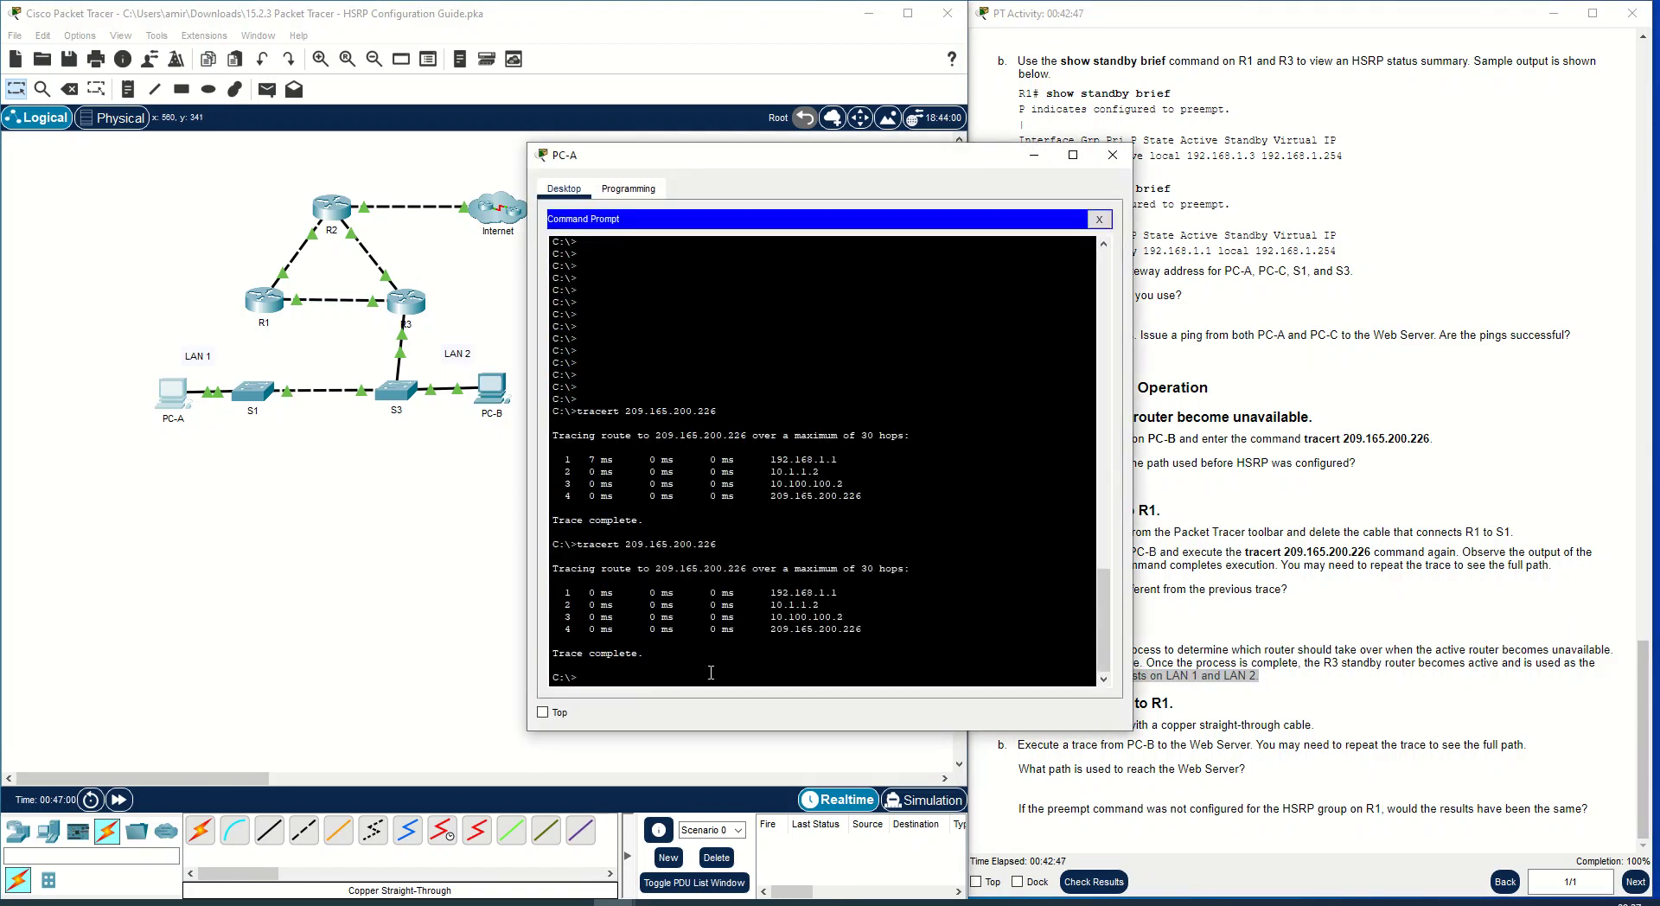
key(Up)
key(Return)
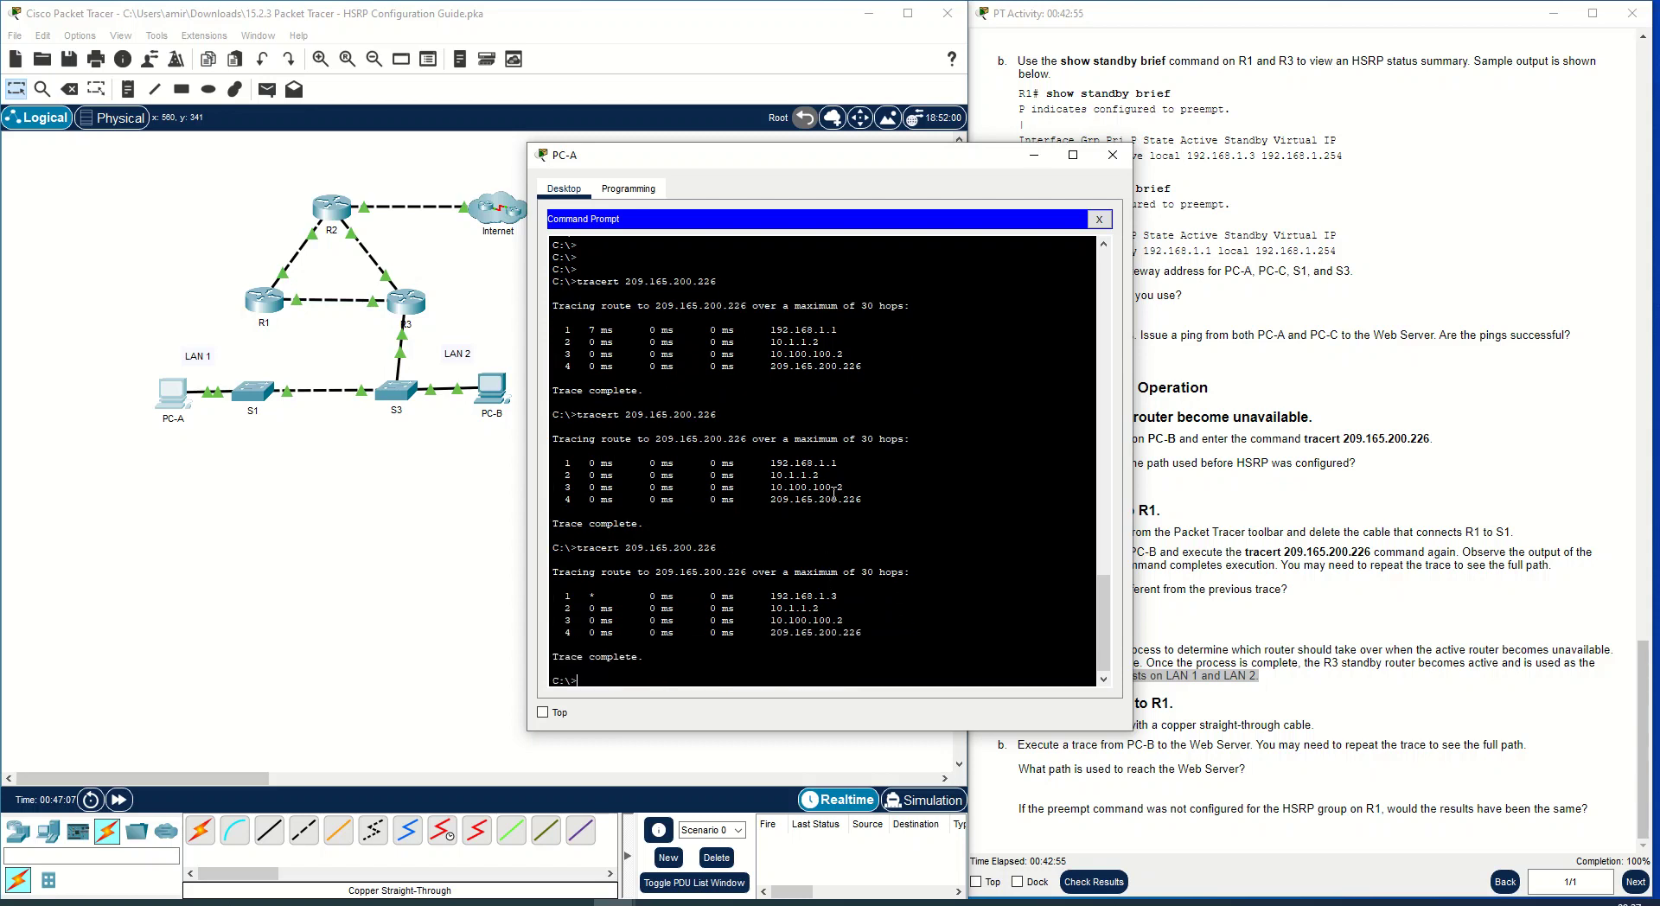
Compare the first hops of PC-A's last two traces and return to the activity instructions for Step 3.
drag(849, 463, 773, 469)
drag(844, 602, 772, 597)
click(1339, 655)
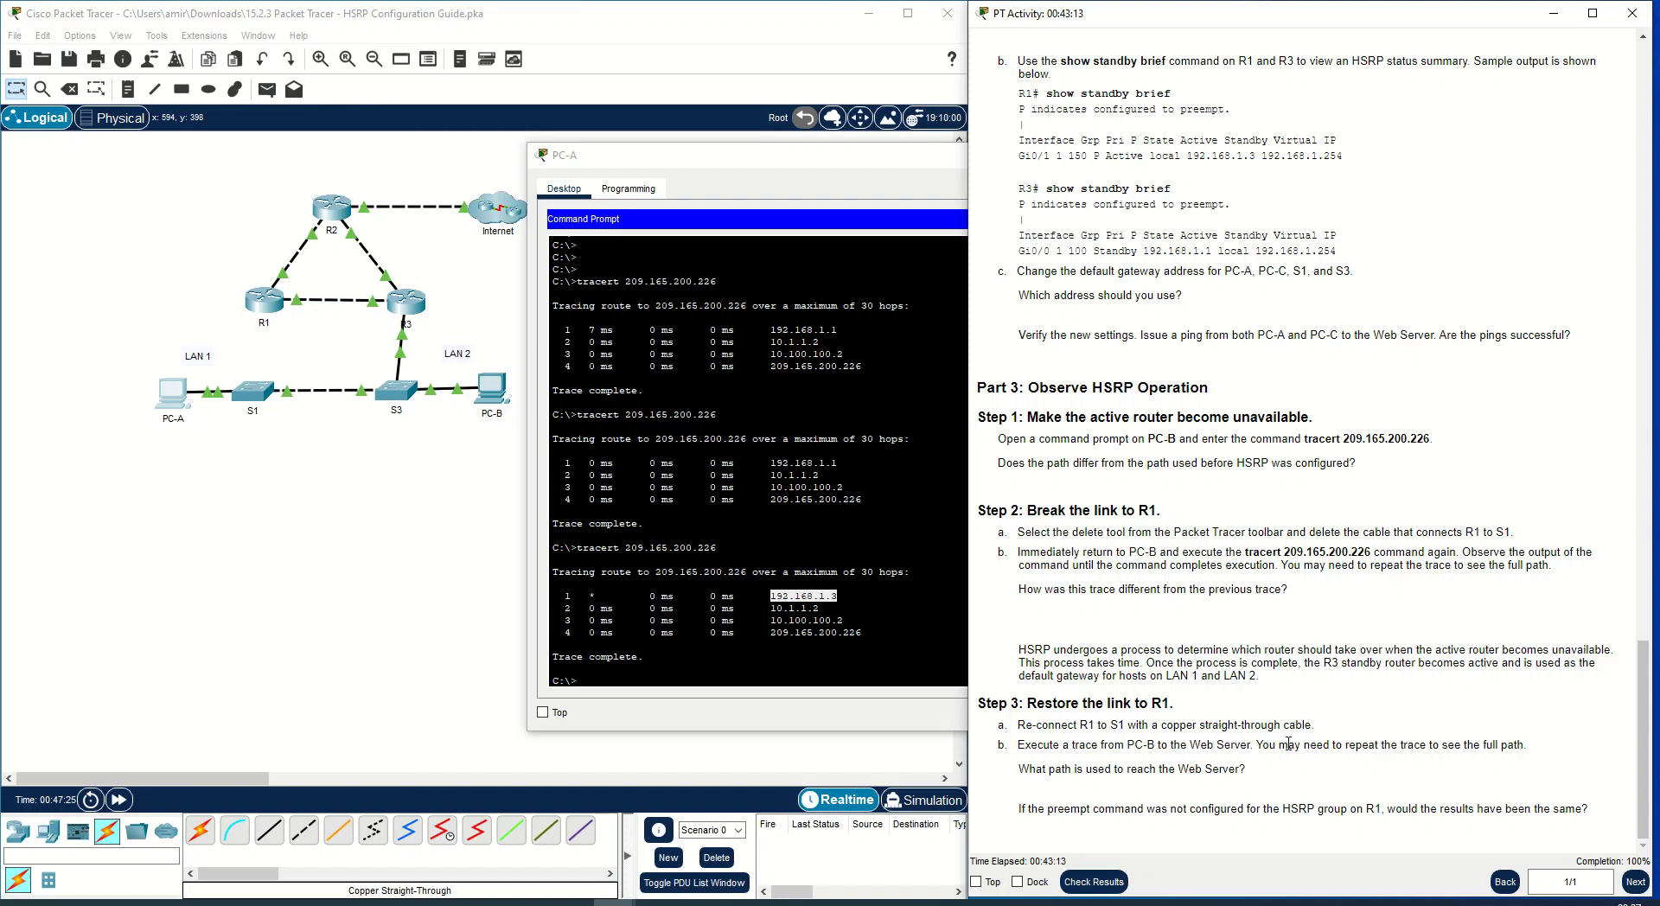
Reconnect S1's GigabitEthernet0/2 to R1's GigabitEthernet0/1 with a copper straight-through cable.
click(449, 616)
click(269, 830)
click(260, 396)
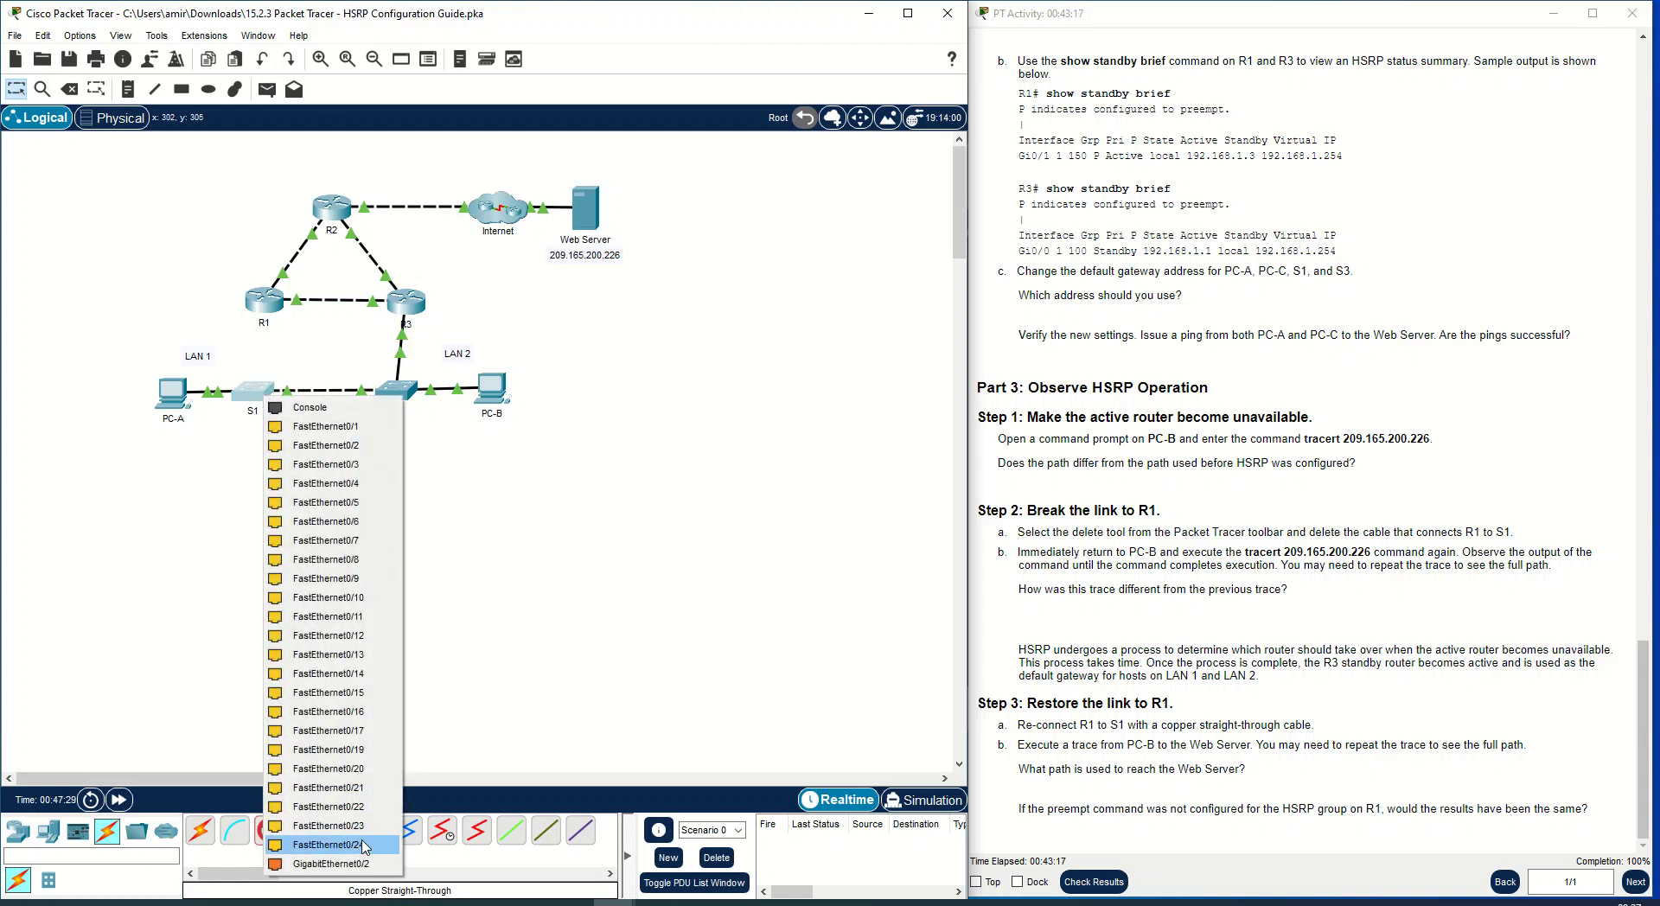
click(353, 865)
click(263, 302)
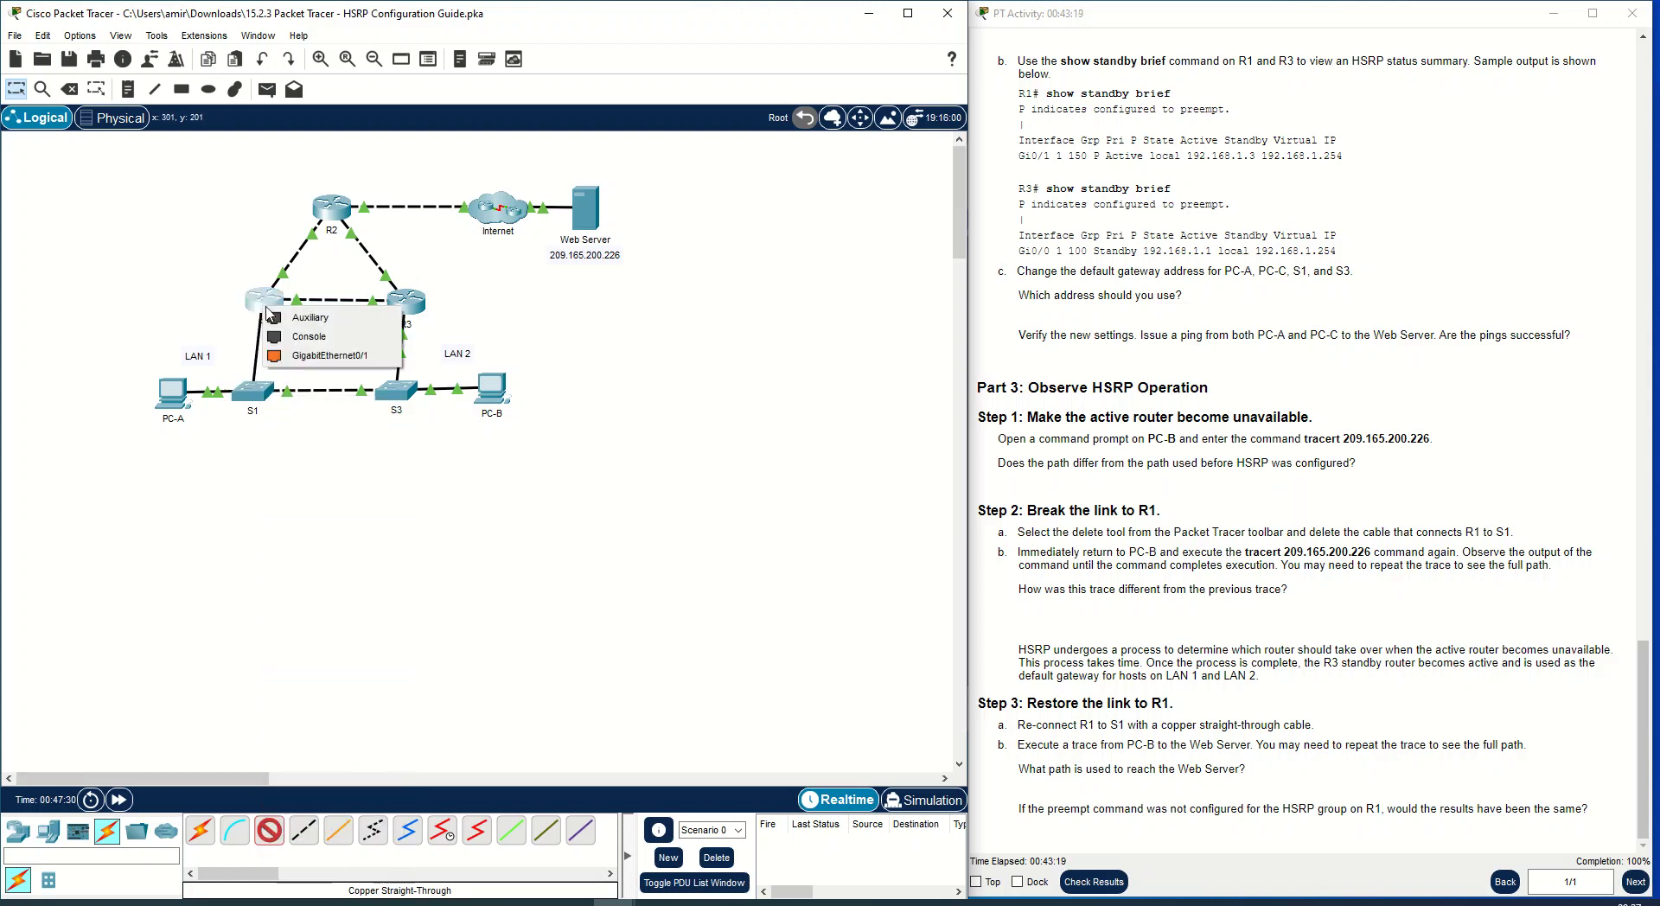
click(303, 352)
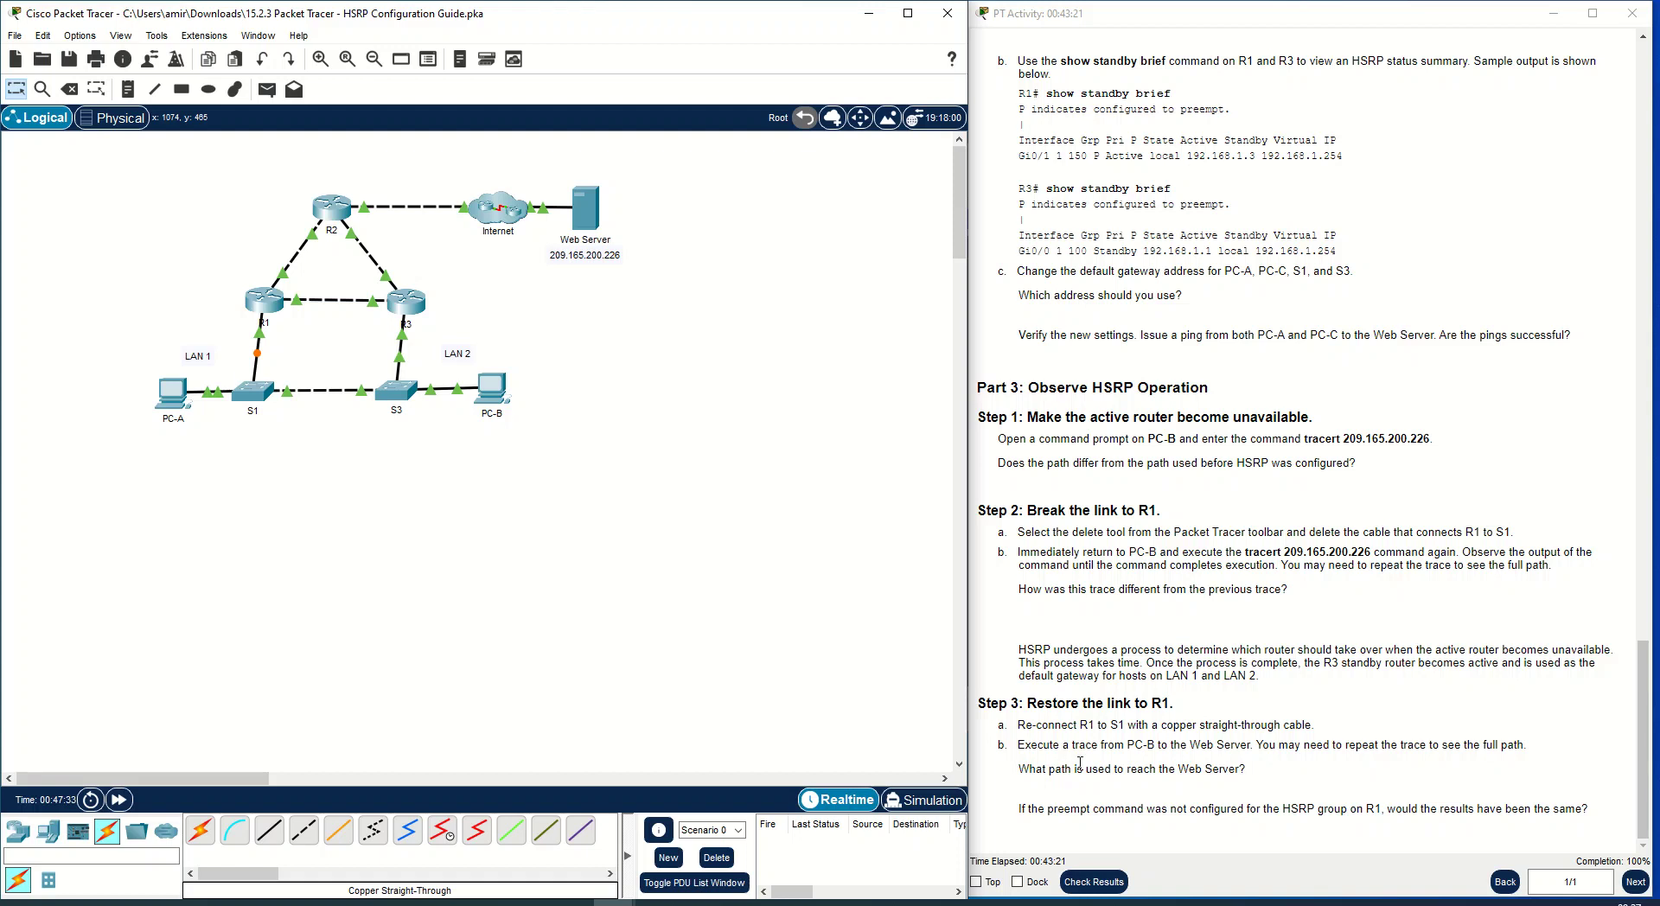
Run tracert 209.165.200.226 again in PC-B's command prompt and inspect the trace's second hop.
click(506, 391)
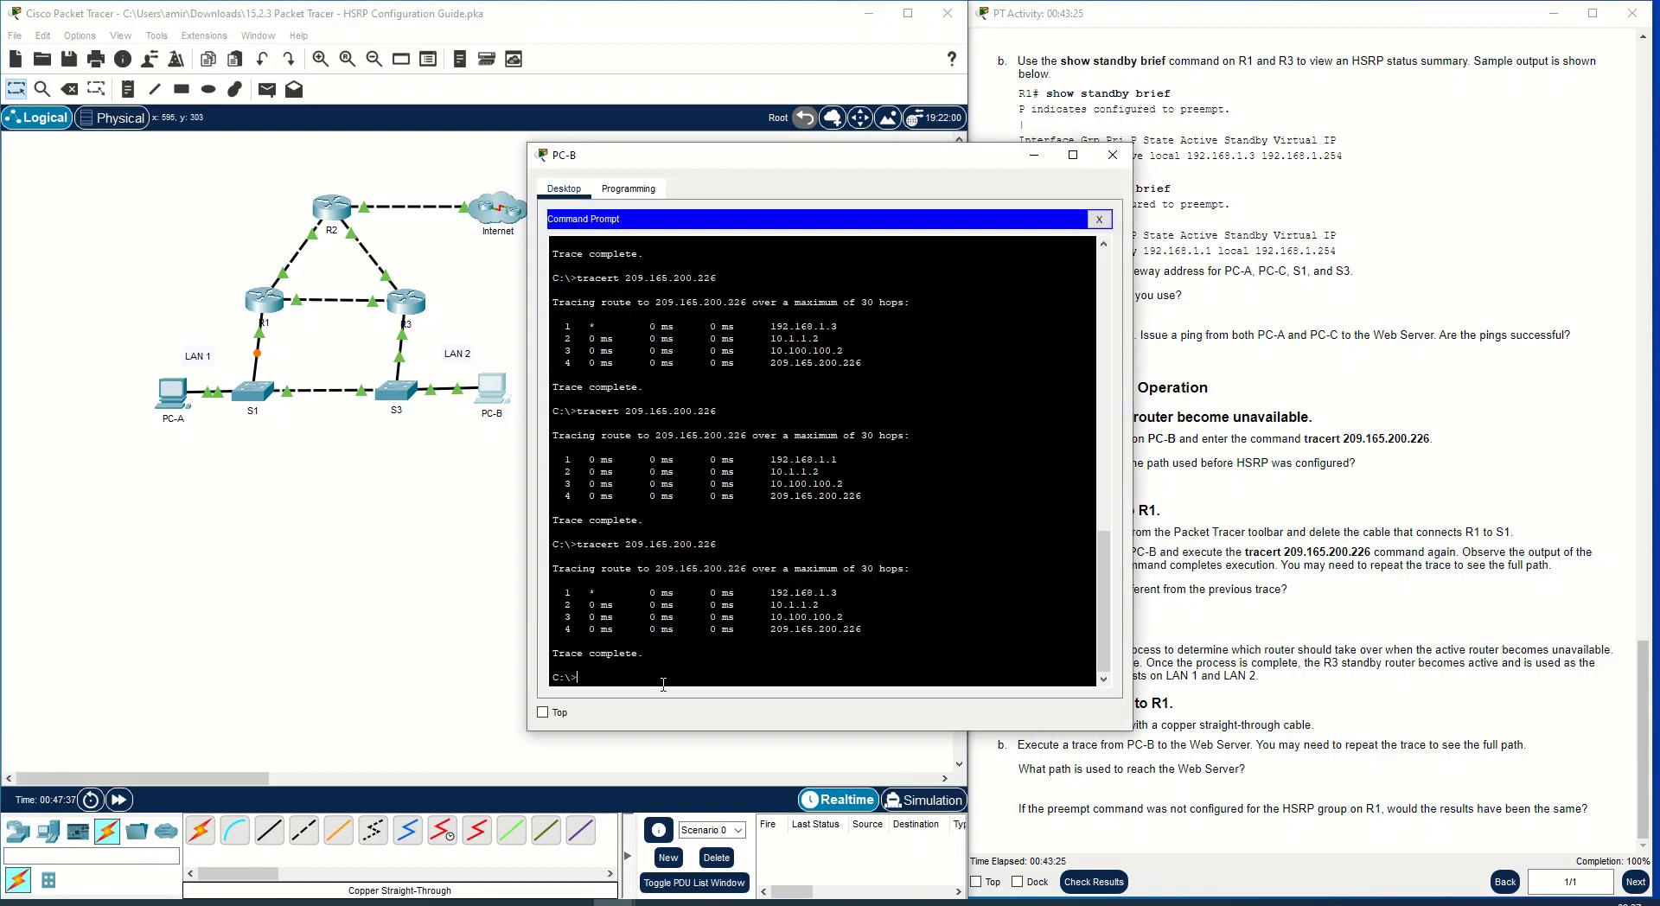
key(Up)
key(Return)
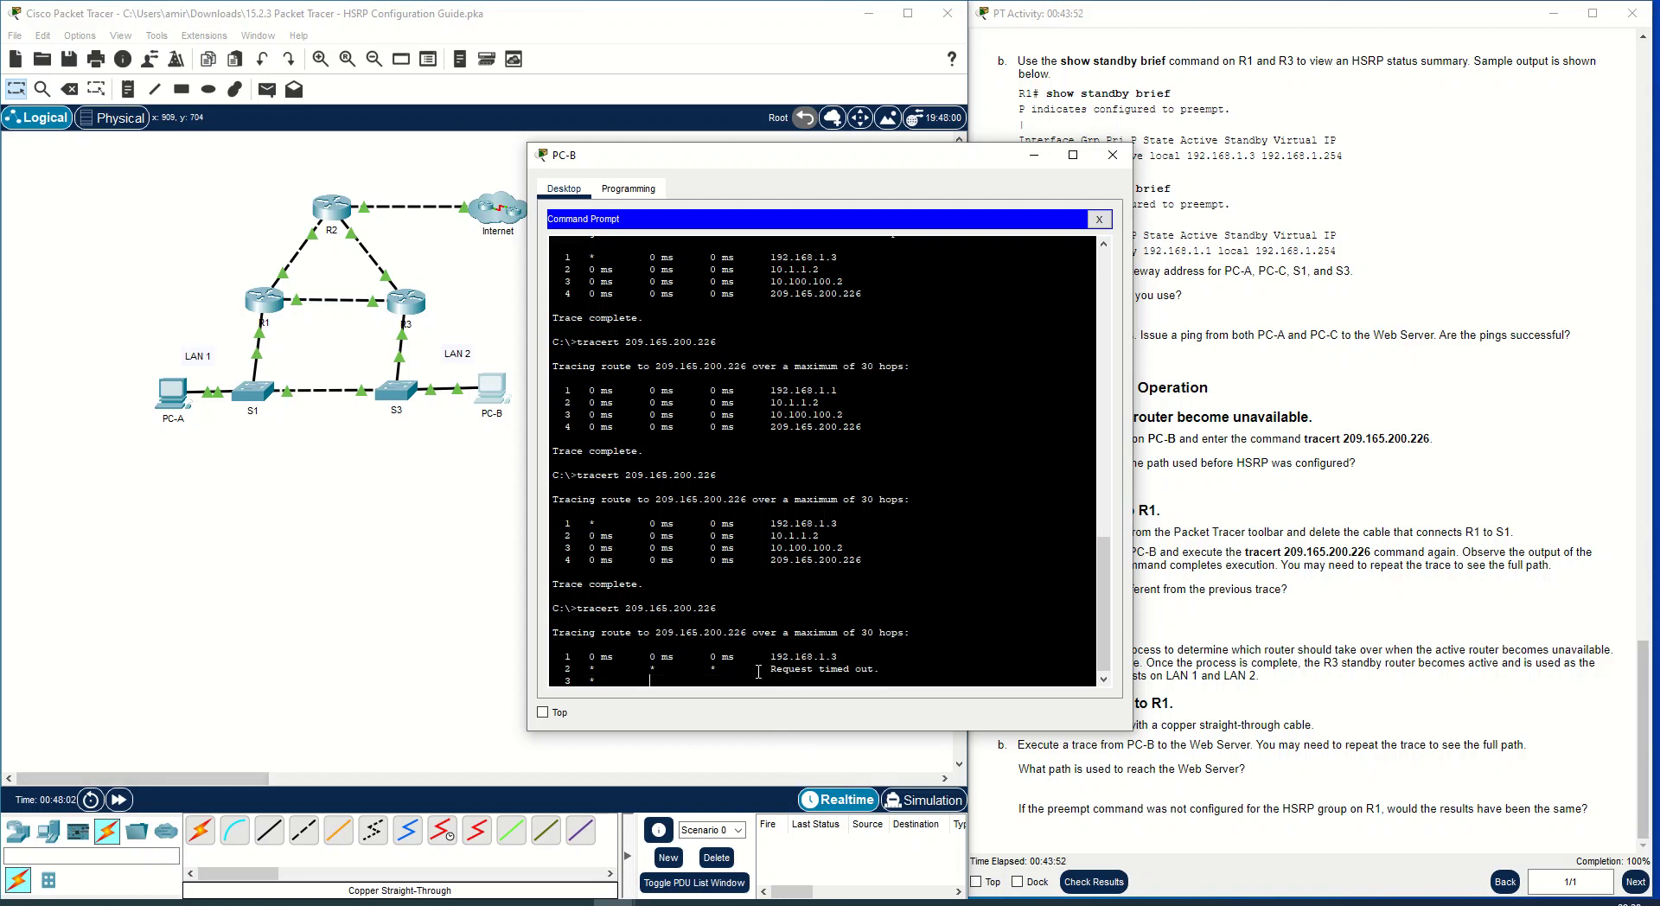
drag(888, 669, 772, 669)
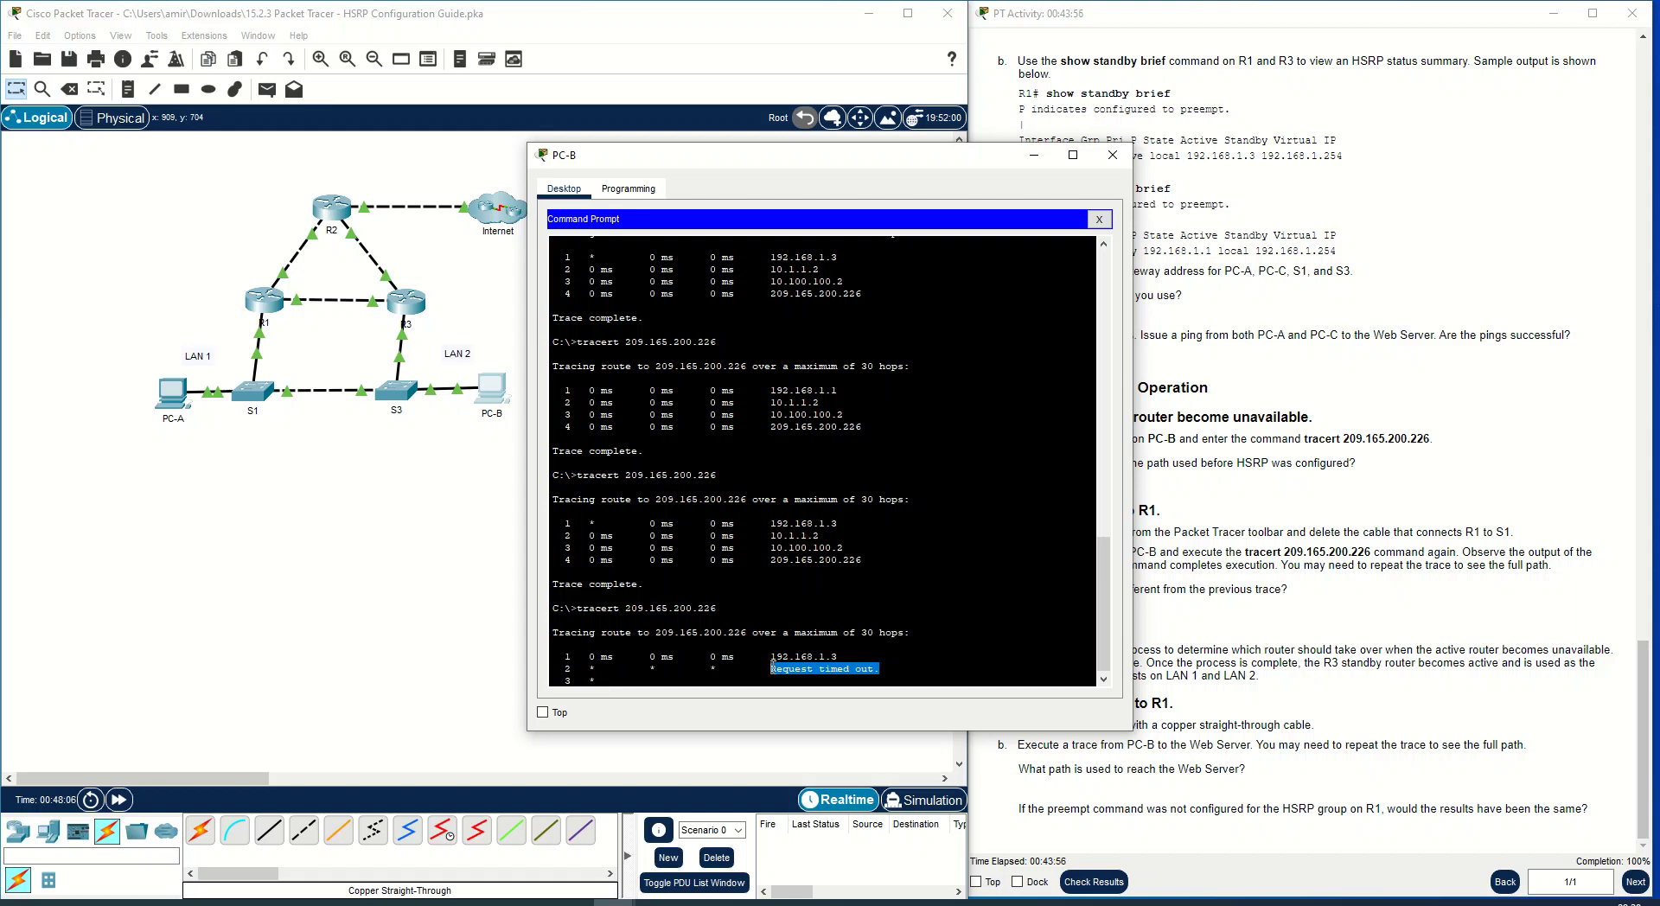
Fast-forward the network time repeatedly to finish PC-B's running trace and return to its command prompt.
click(121, 801)
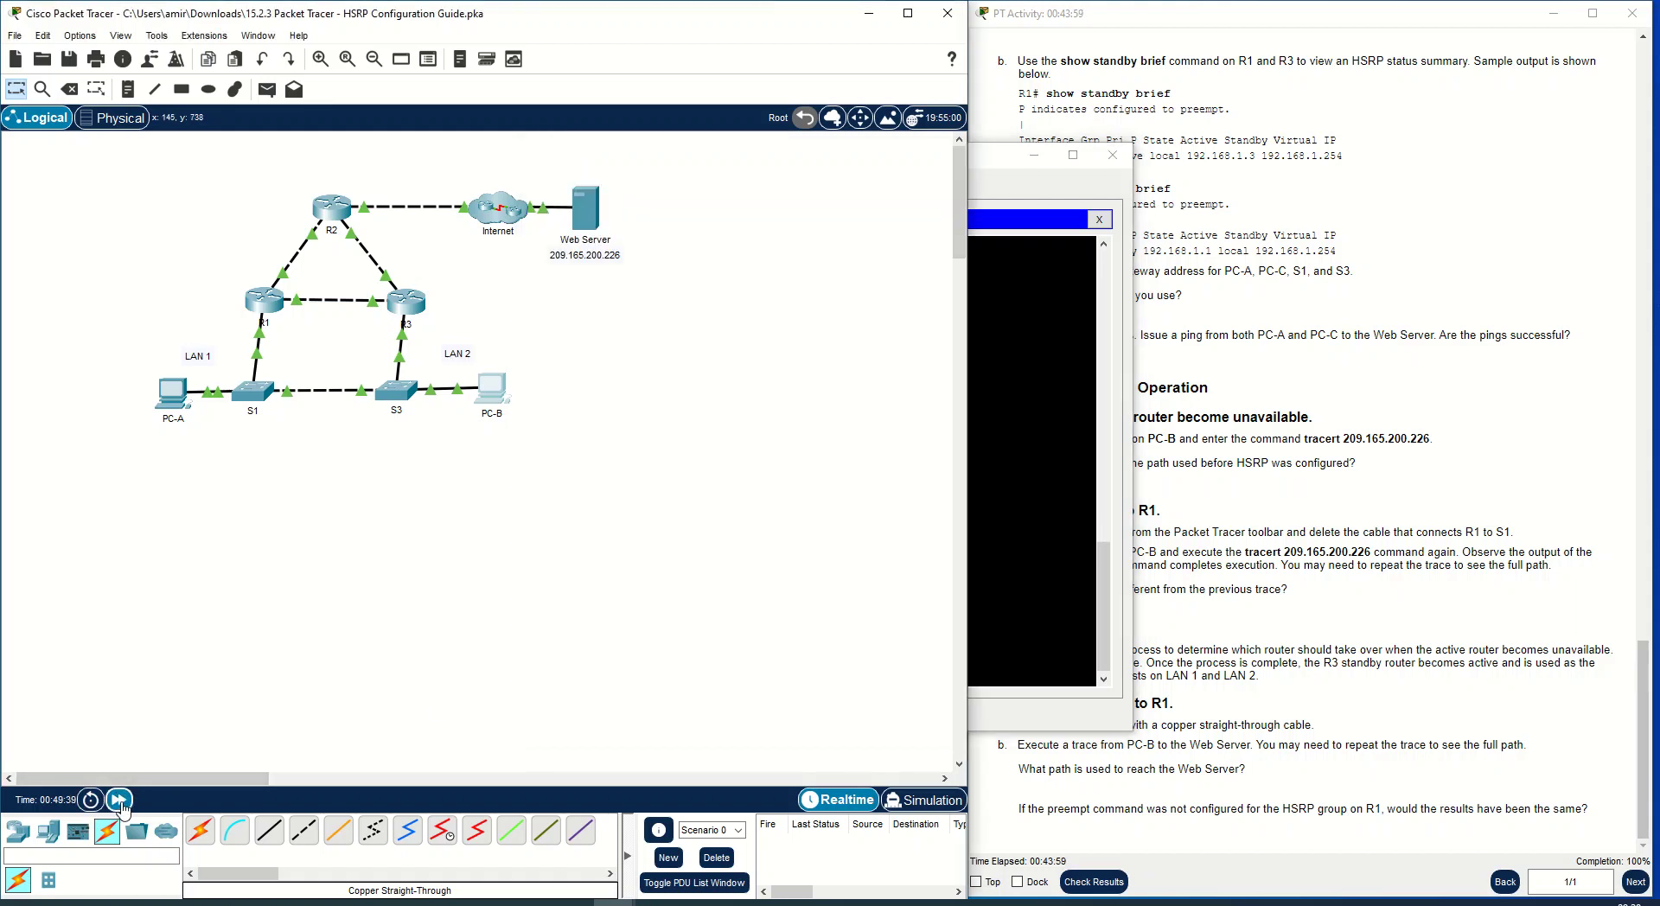
click(121, 801)
click(121, 801)
click(122, 806)
drag(979, 491, 938, 501)
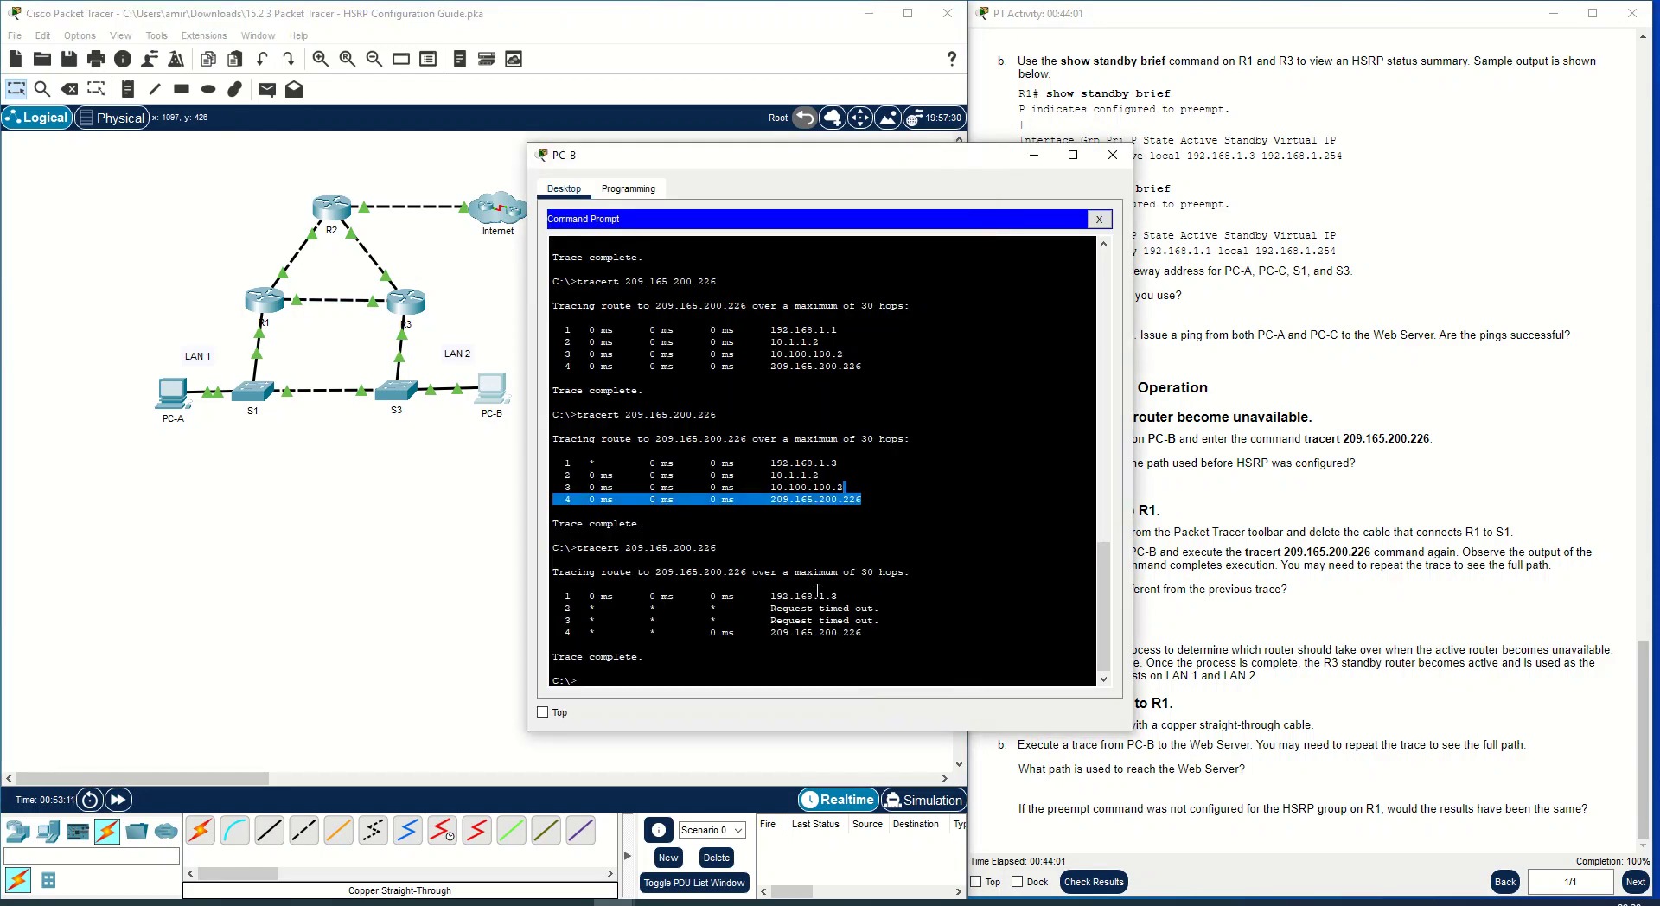
Check the last hop of PC-B's finished trace and repeat tracert 209.165.200.226 from its command prompt.
click(818, 589)
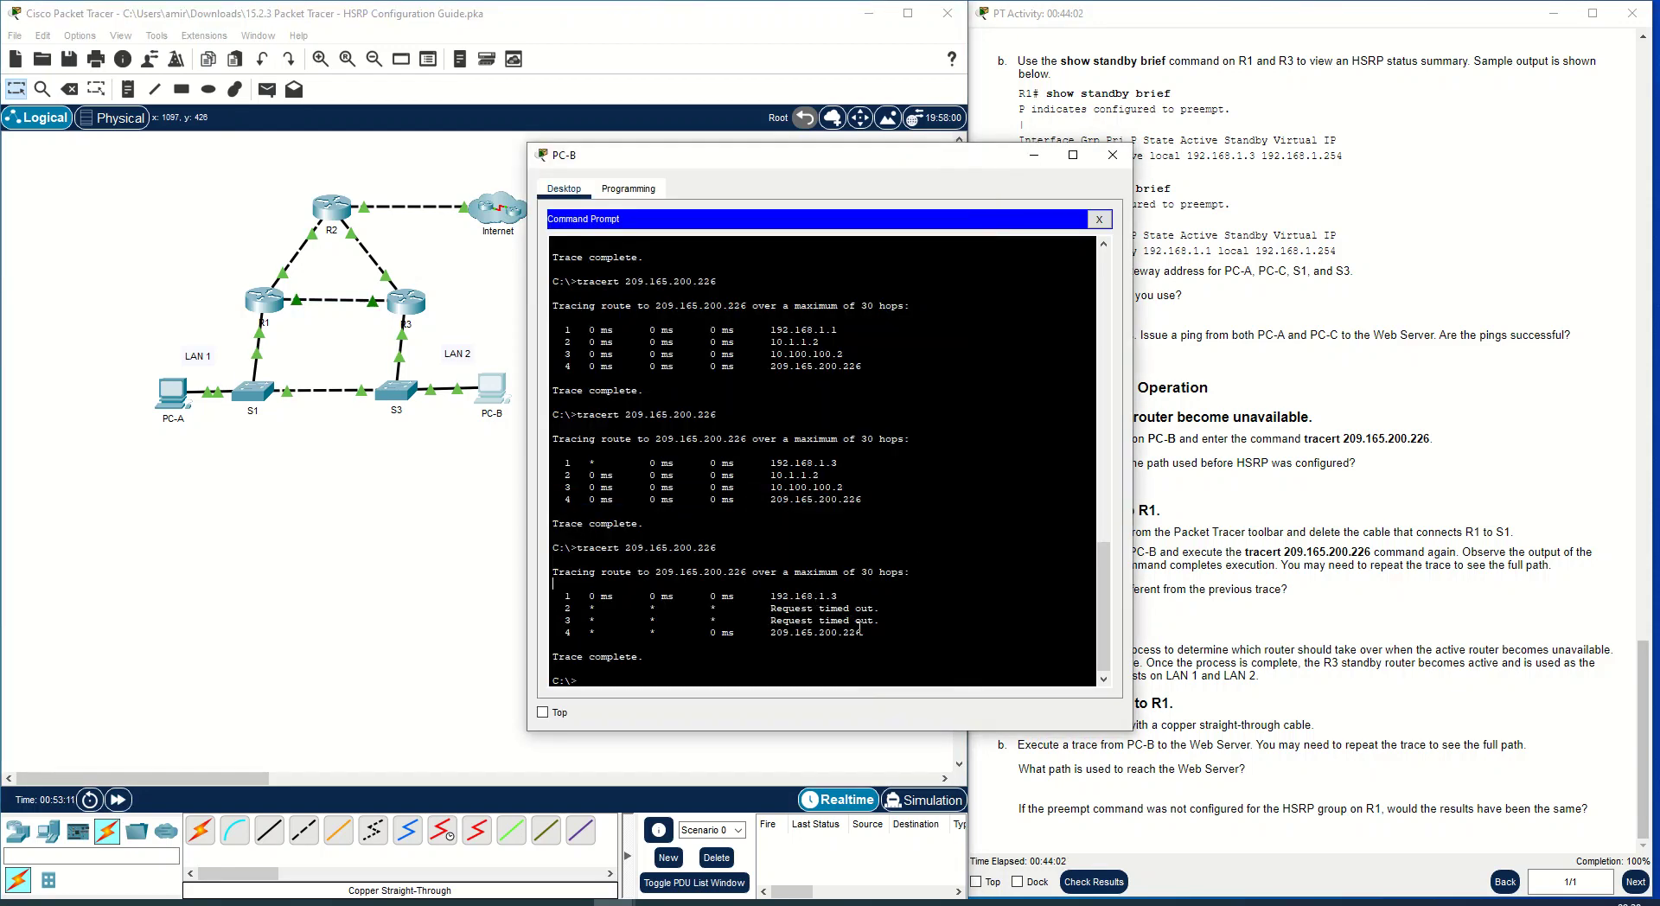
drag(861, 631, 560, 632)
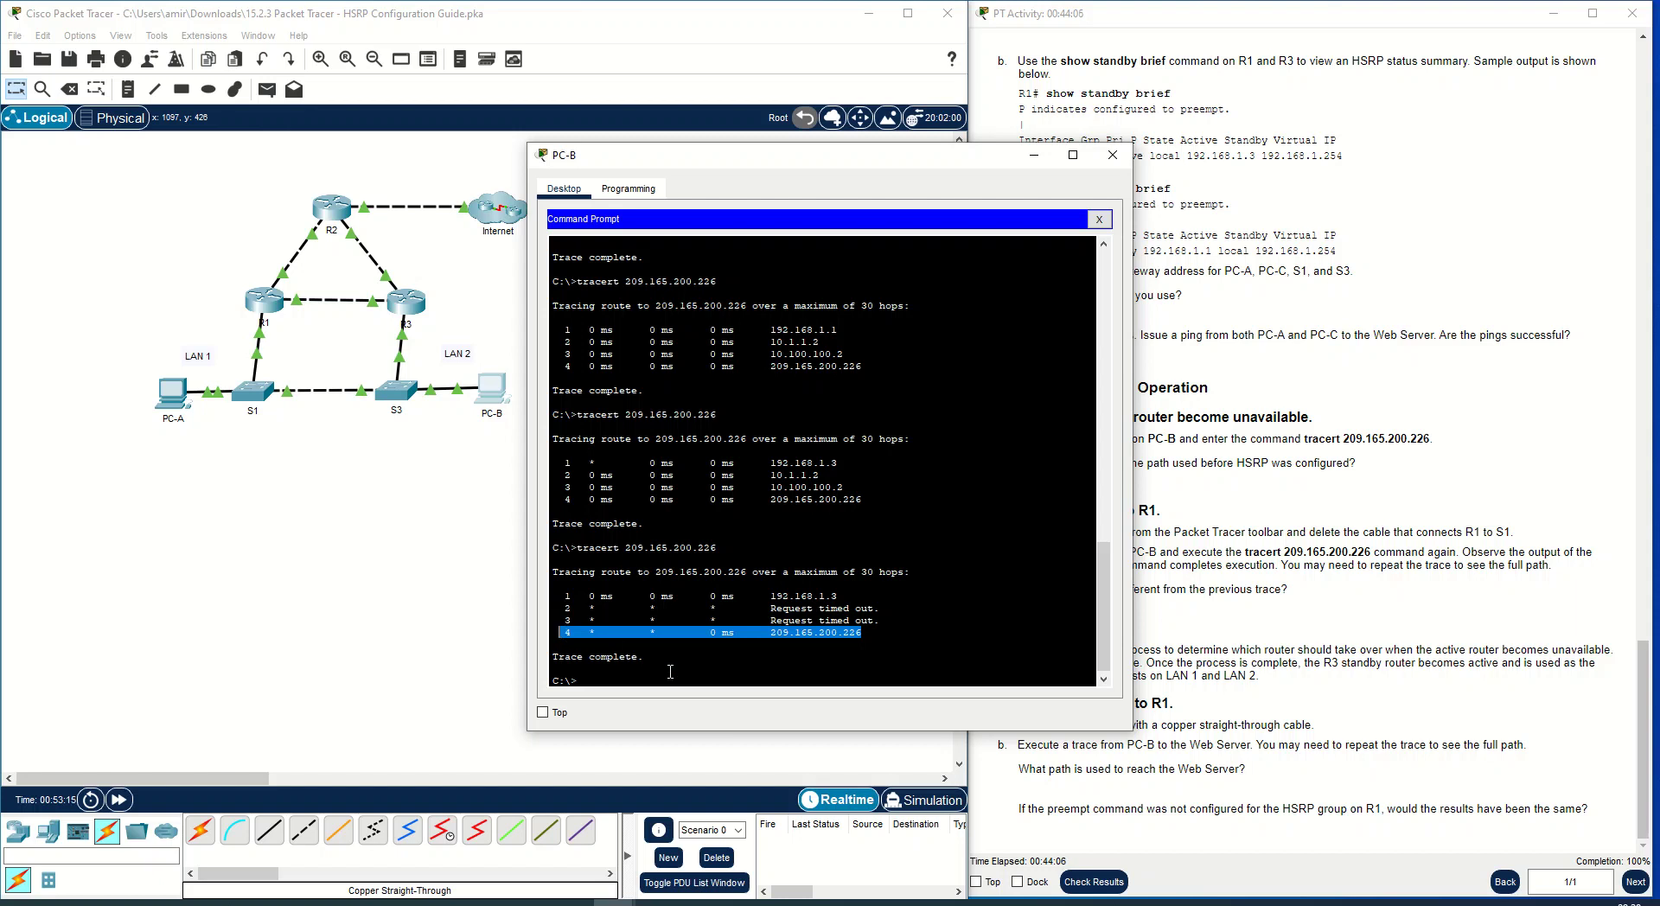
click(705, 679)
key(Up)
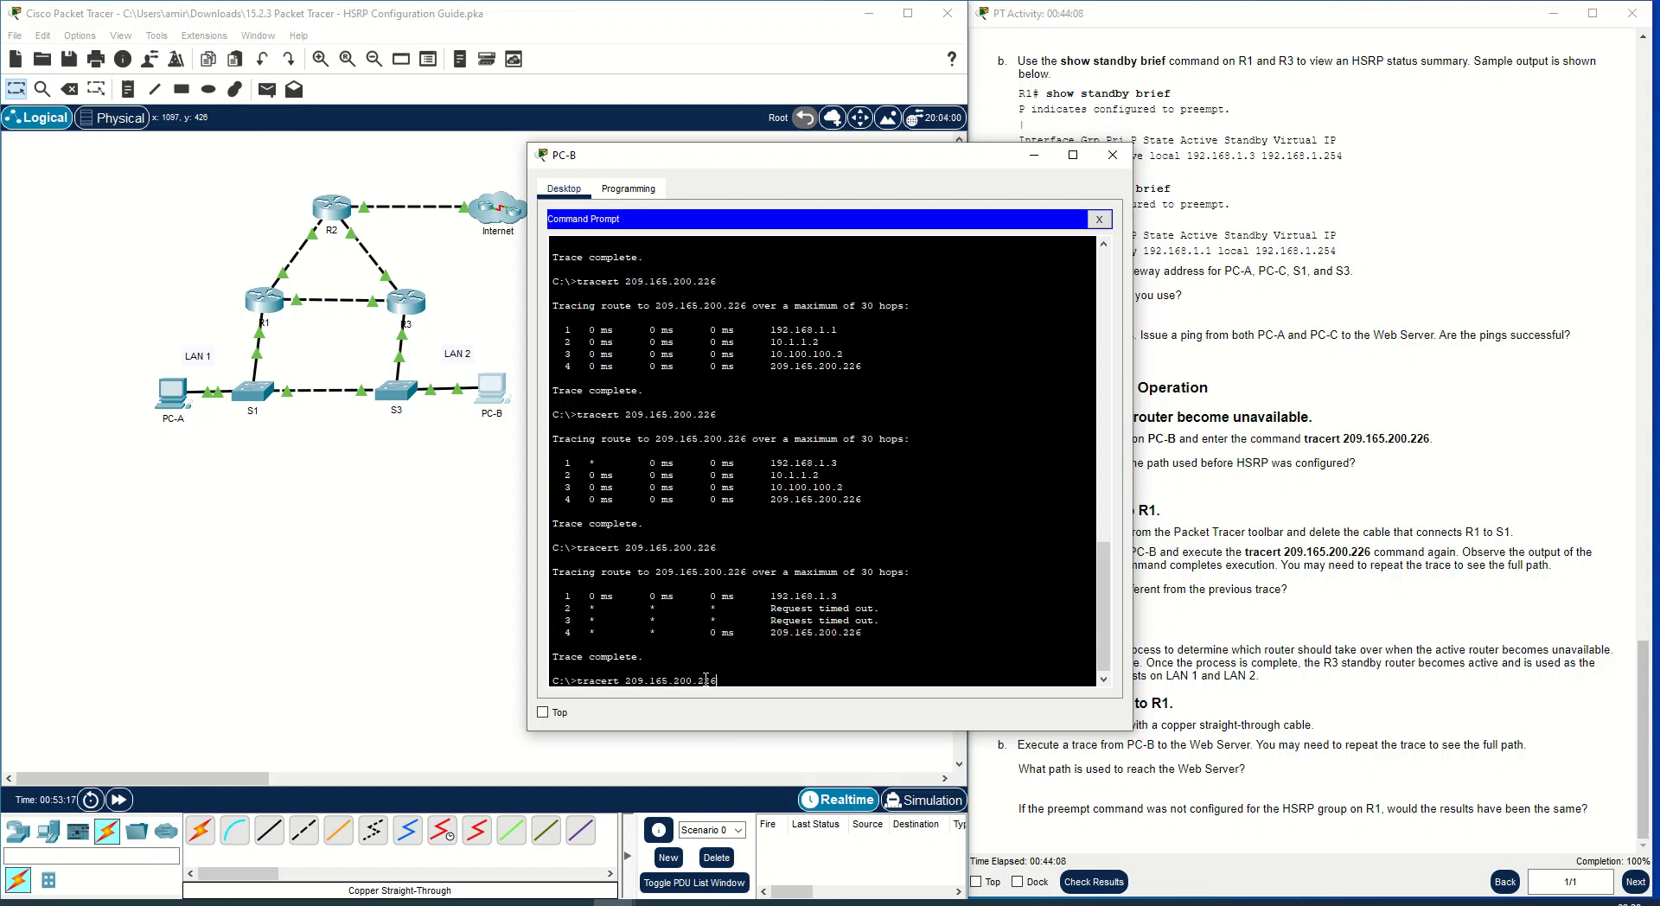
key(Return)
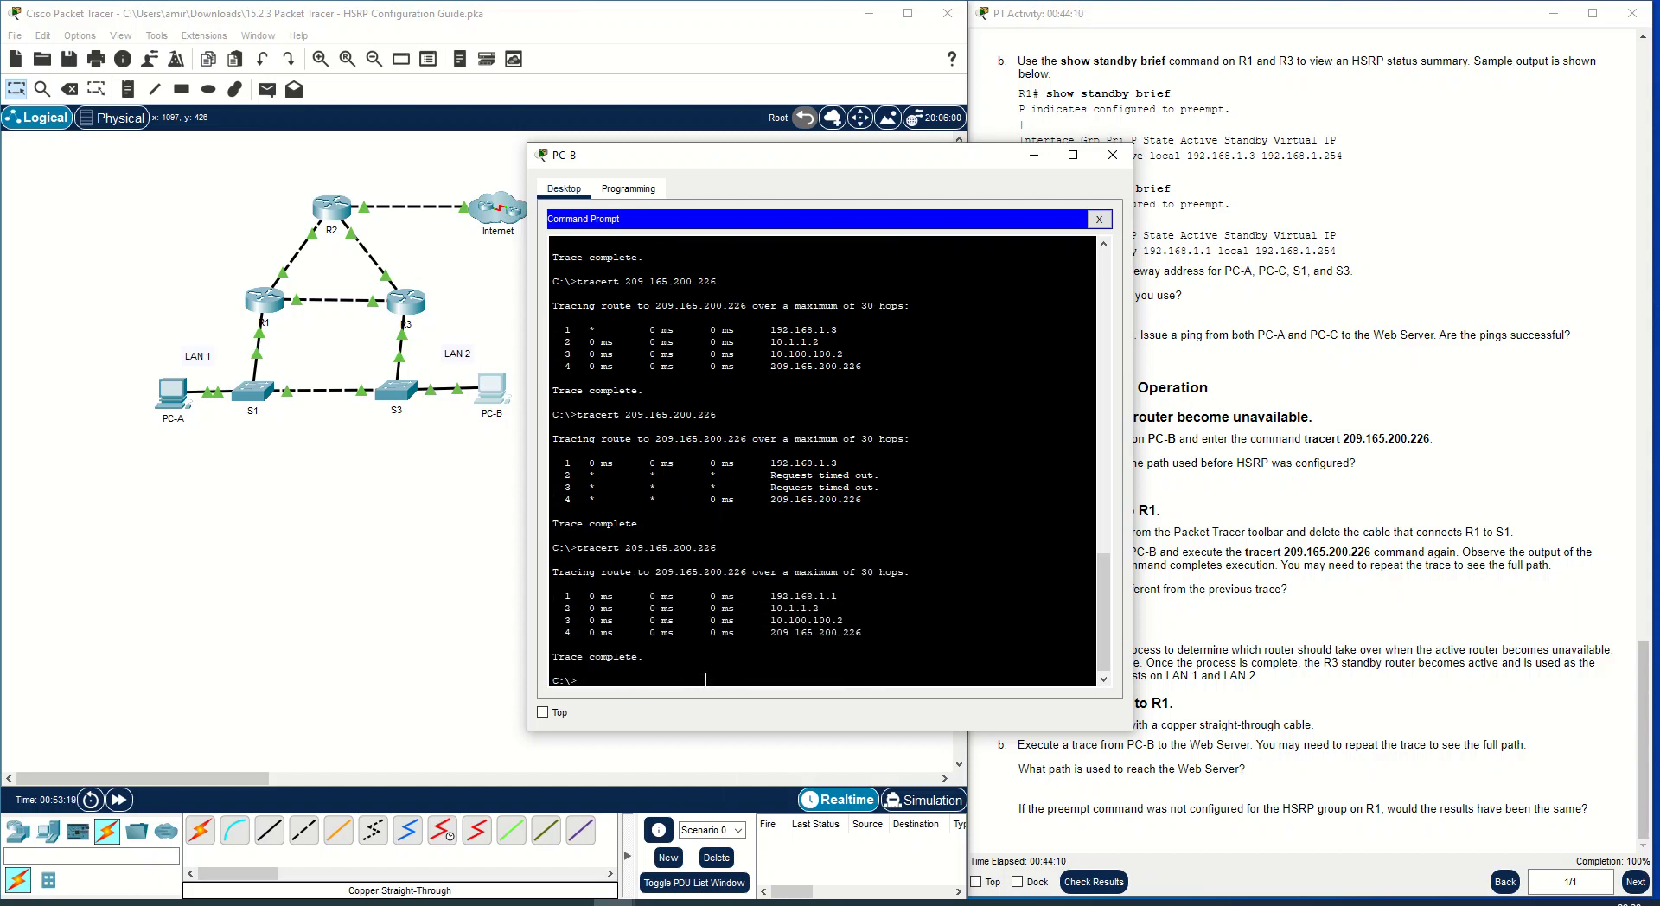
Examine the first hop of PC-B's new trace against the topology and uncover the Step 3 questions in the activity instructions.
drag(839, 599, 563, 598)
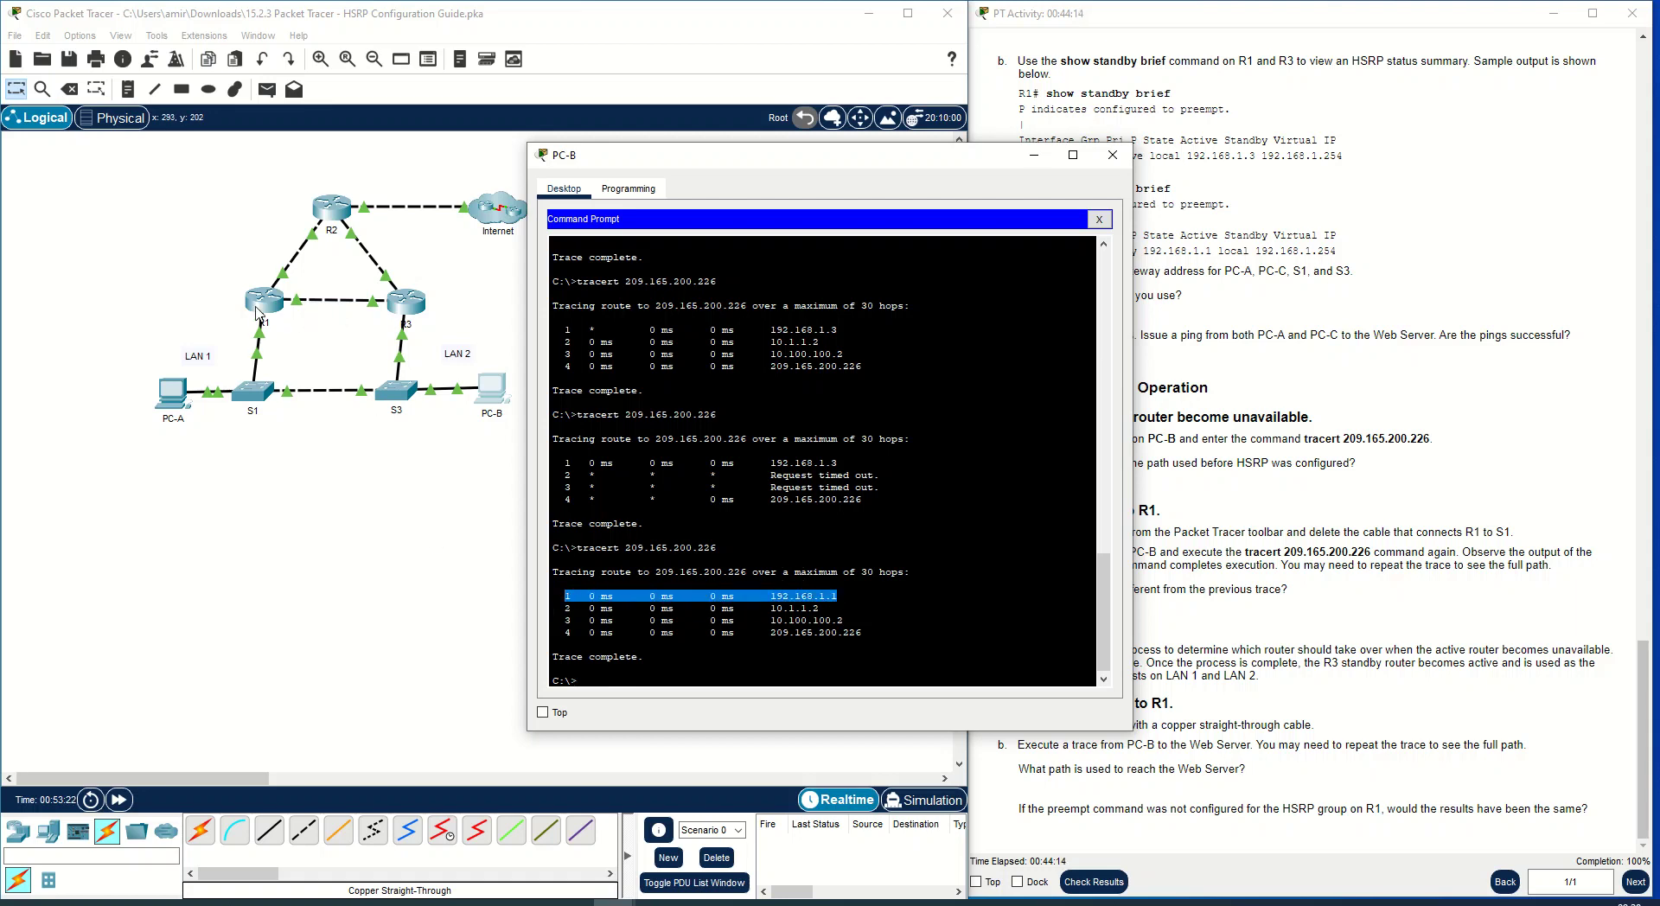
click(803, 595)
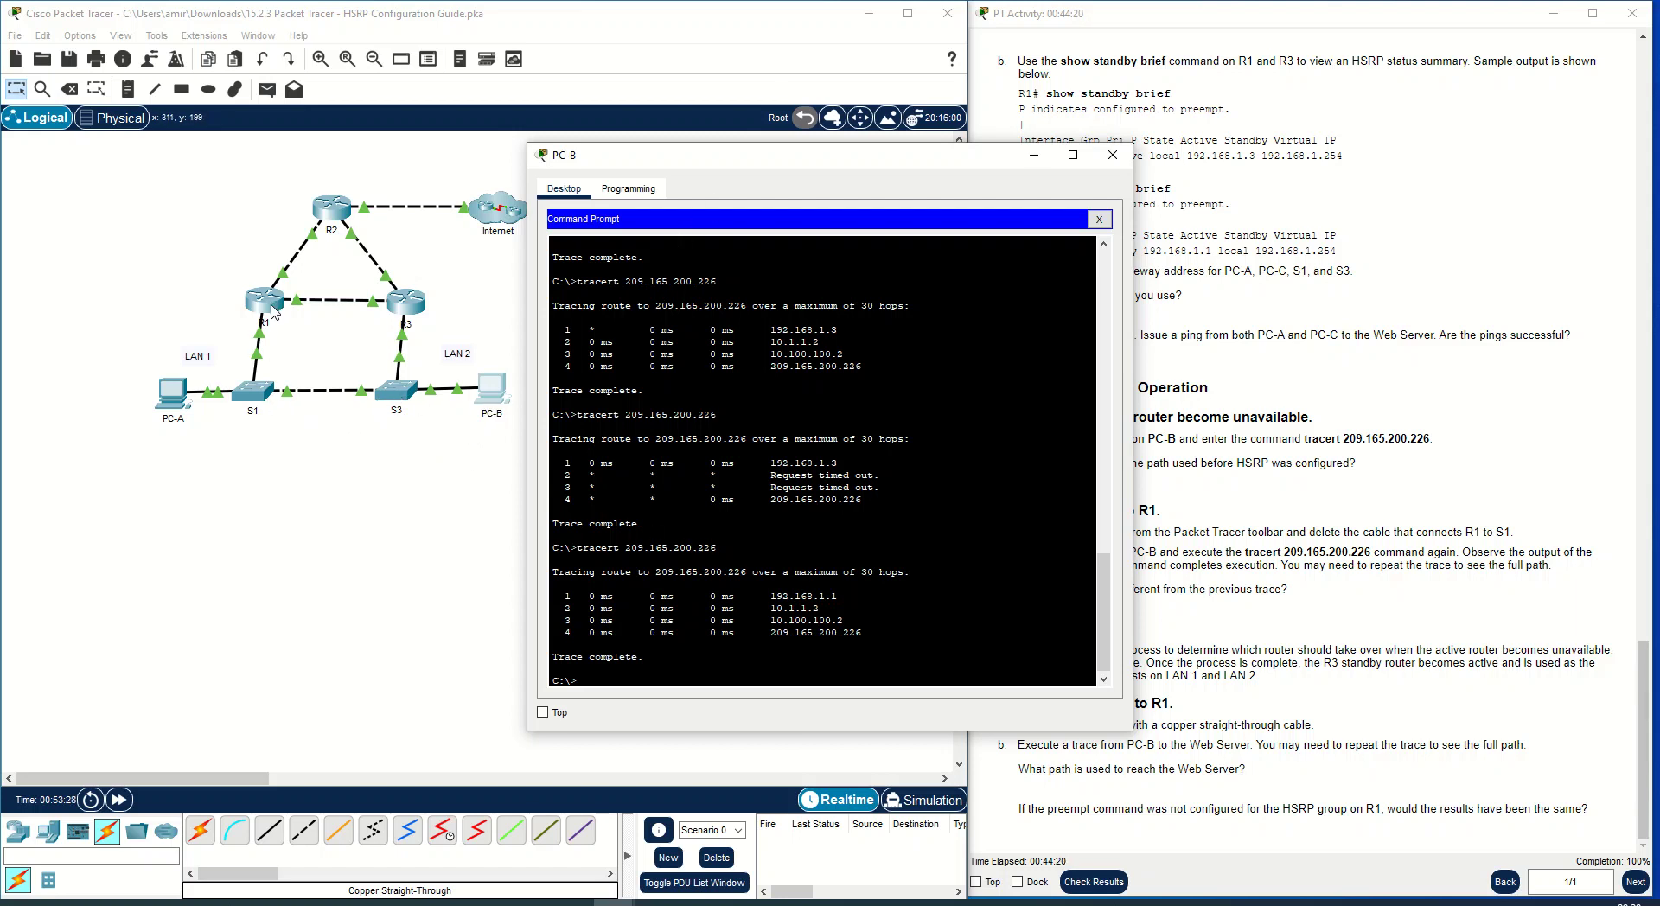
drag(837, 597, 560, 596)
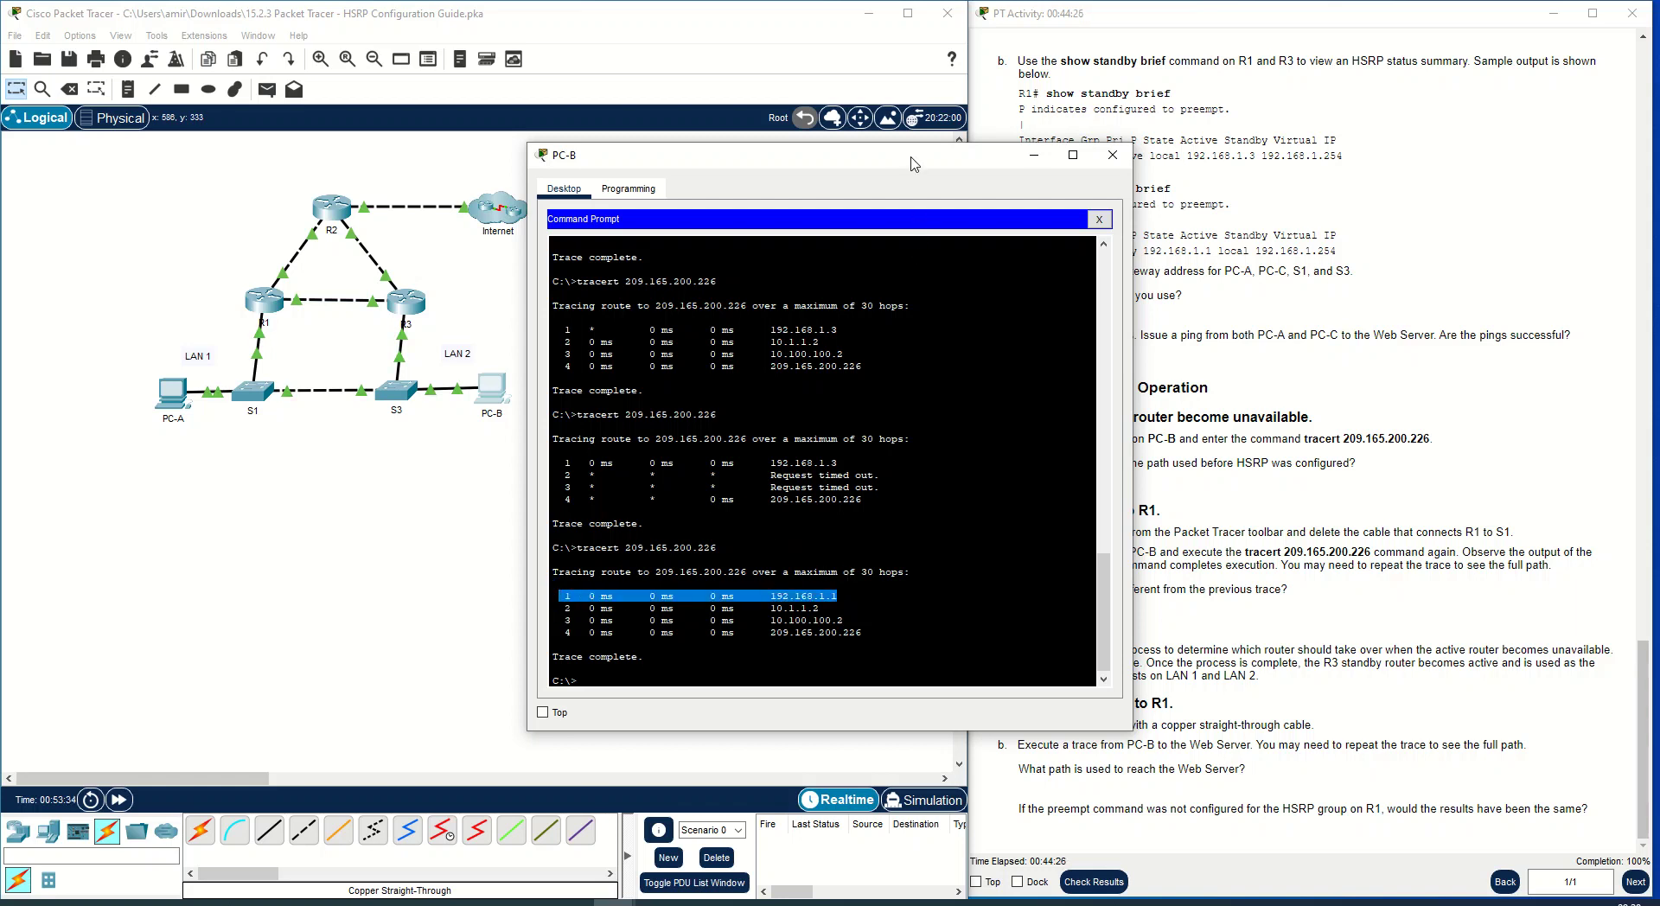
drag(913, 164, 698, 195)
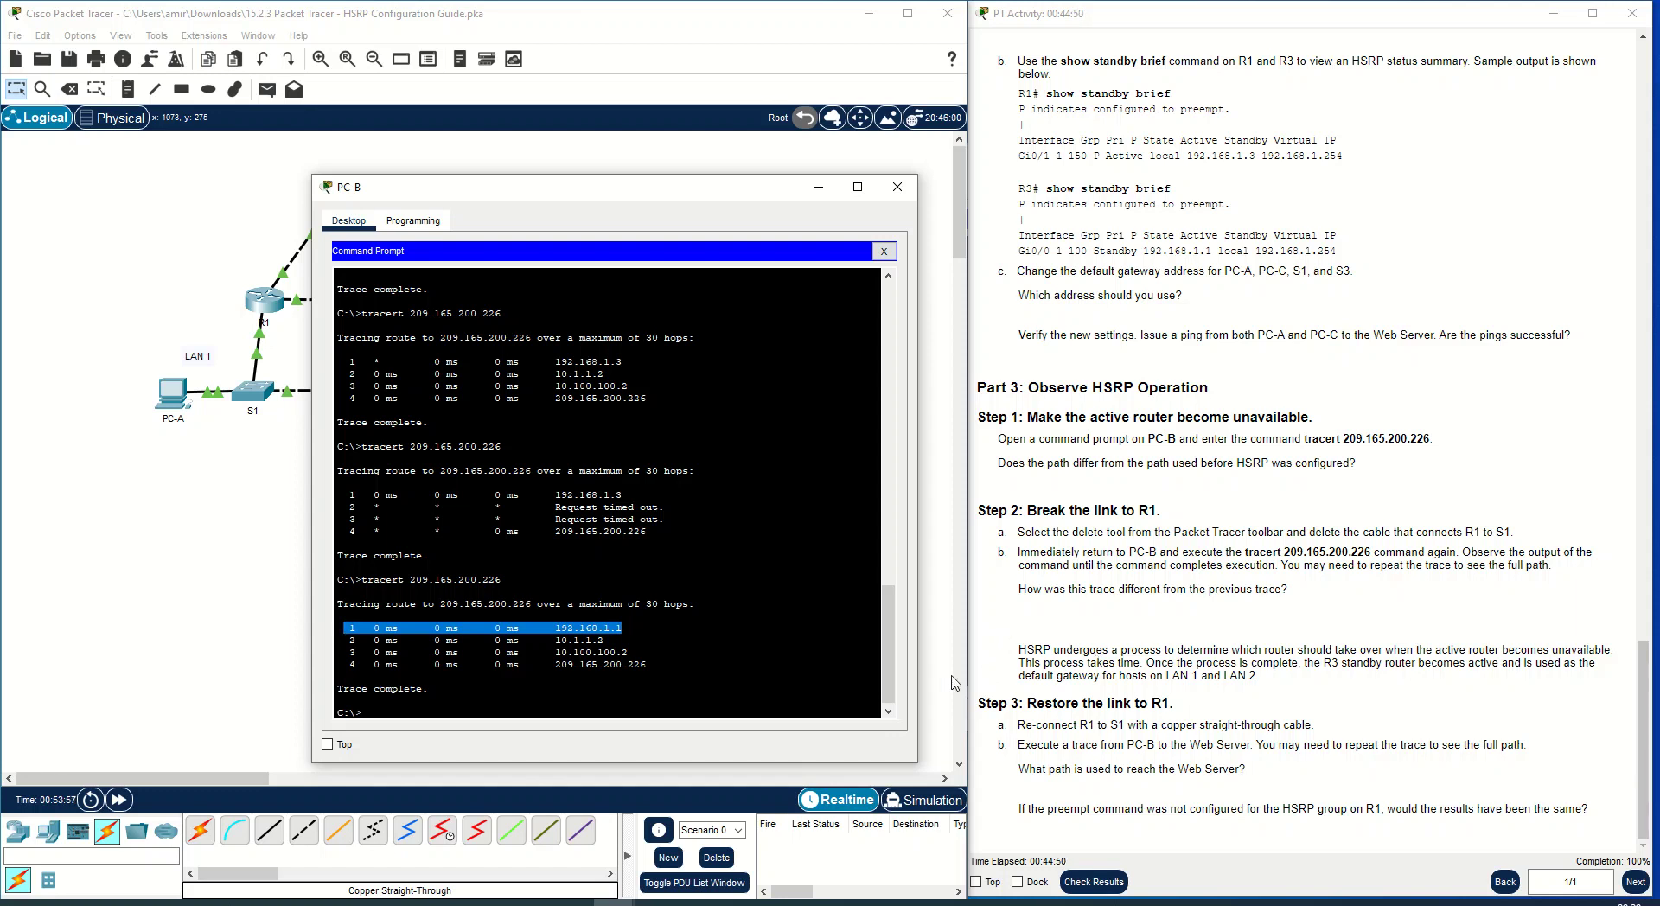
Uncover the topology, run tracert 209.165.200.226 once more on PC-B, and close the PC-B window.
drag(666, 192, 963, 194)
click(824, 695)
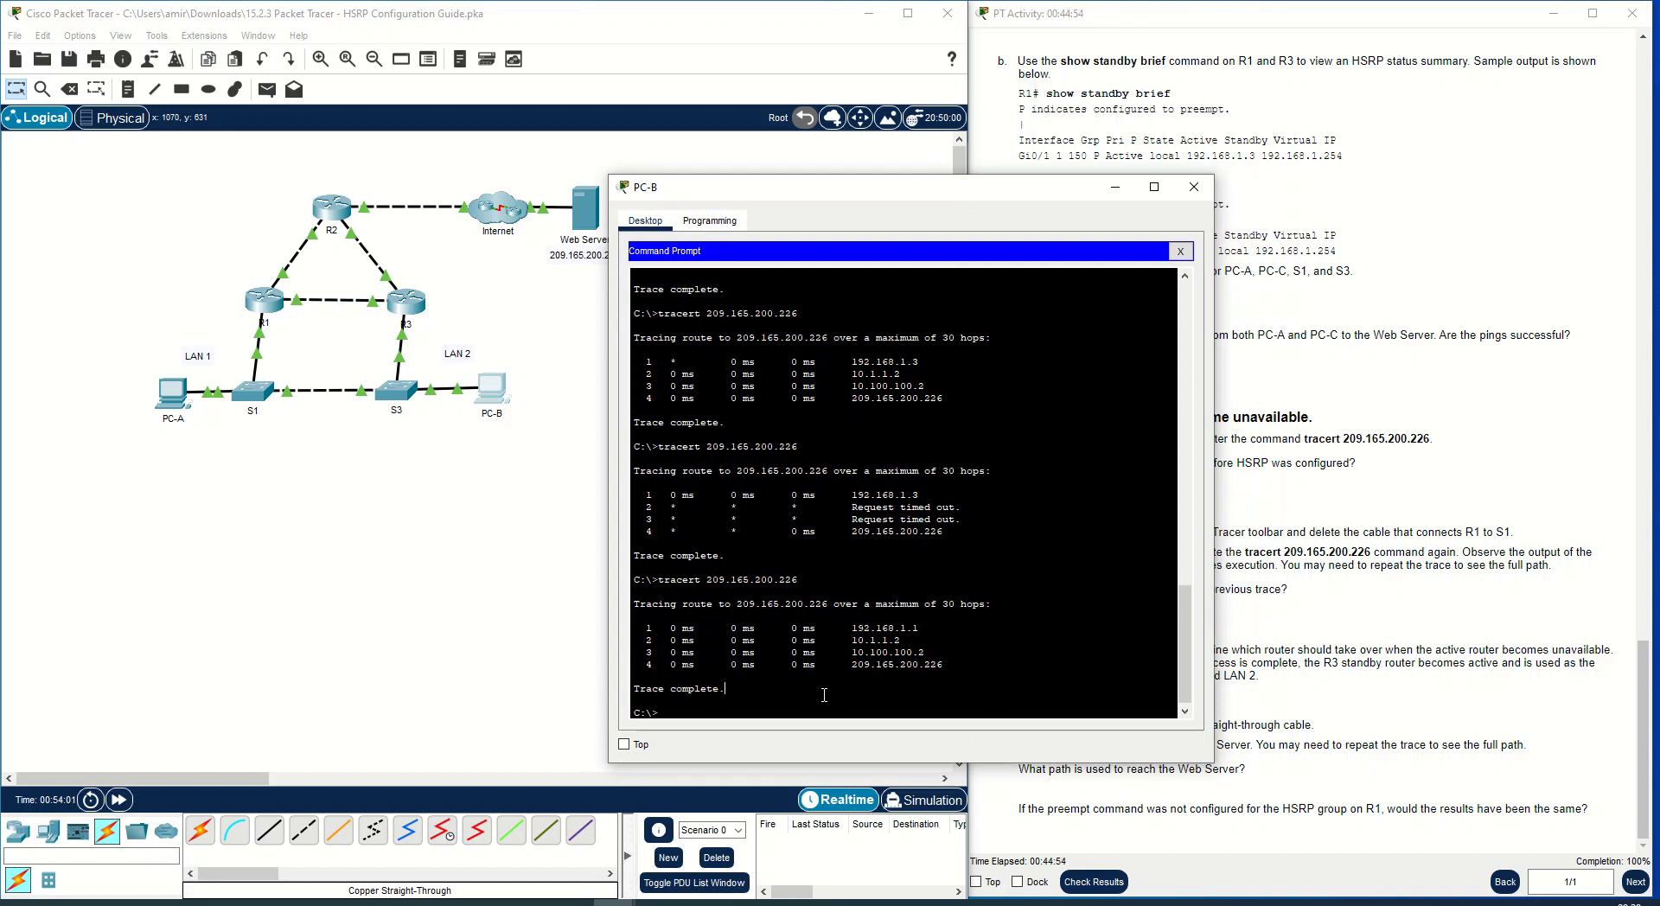
key(Up)
key(Return)
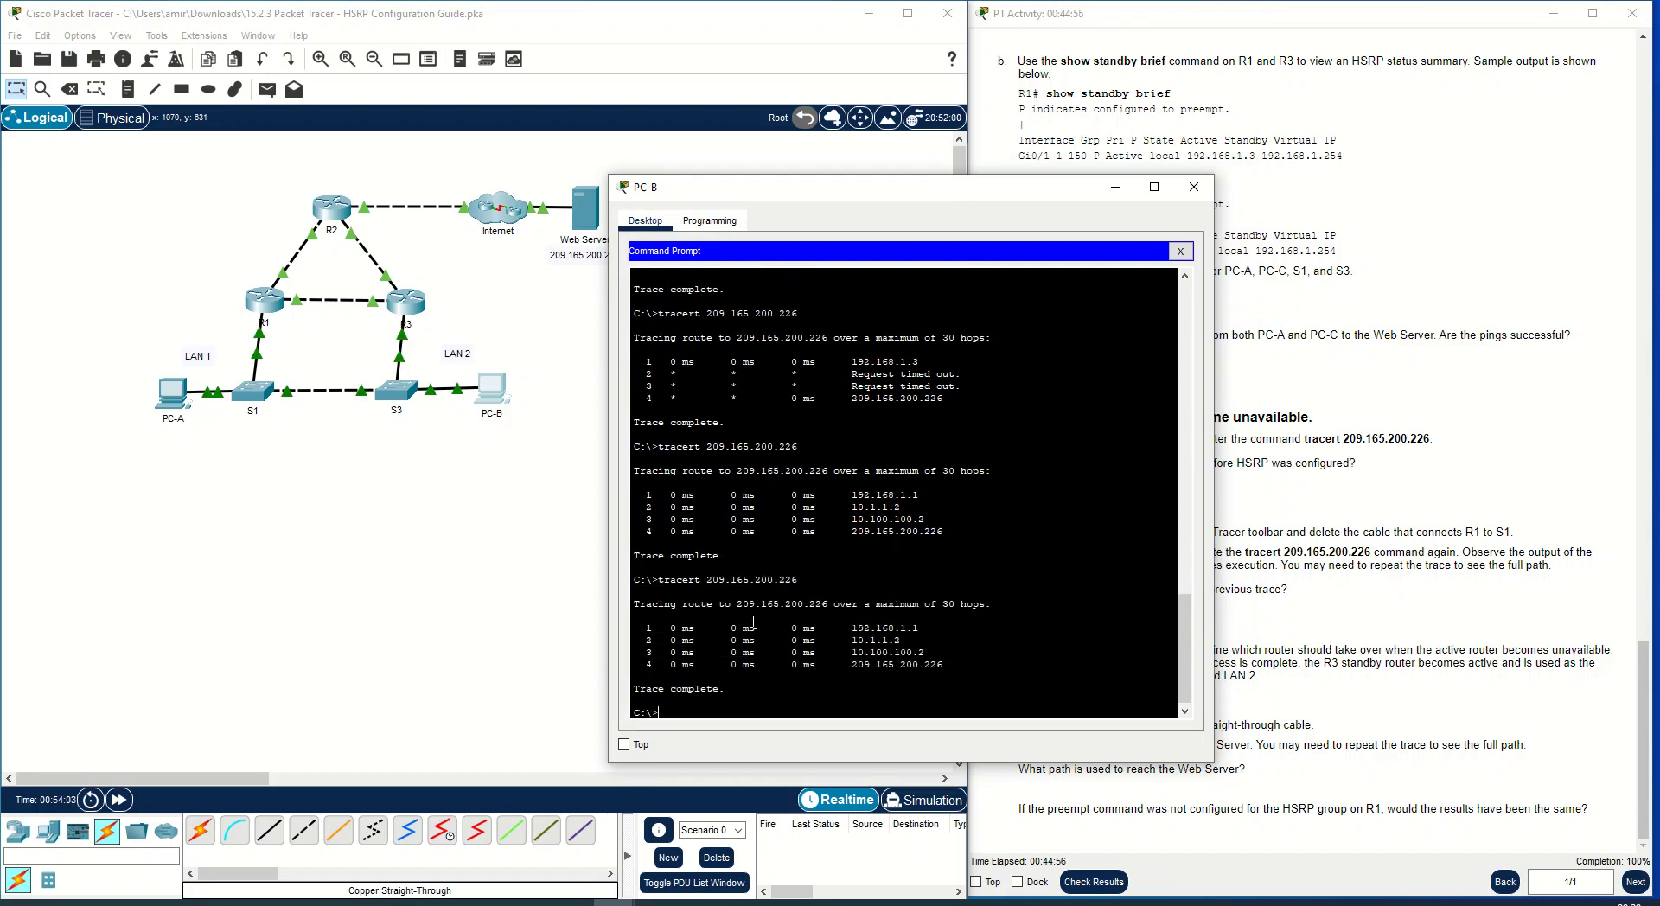
click(263, 300)
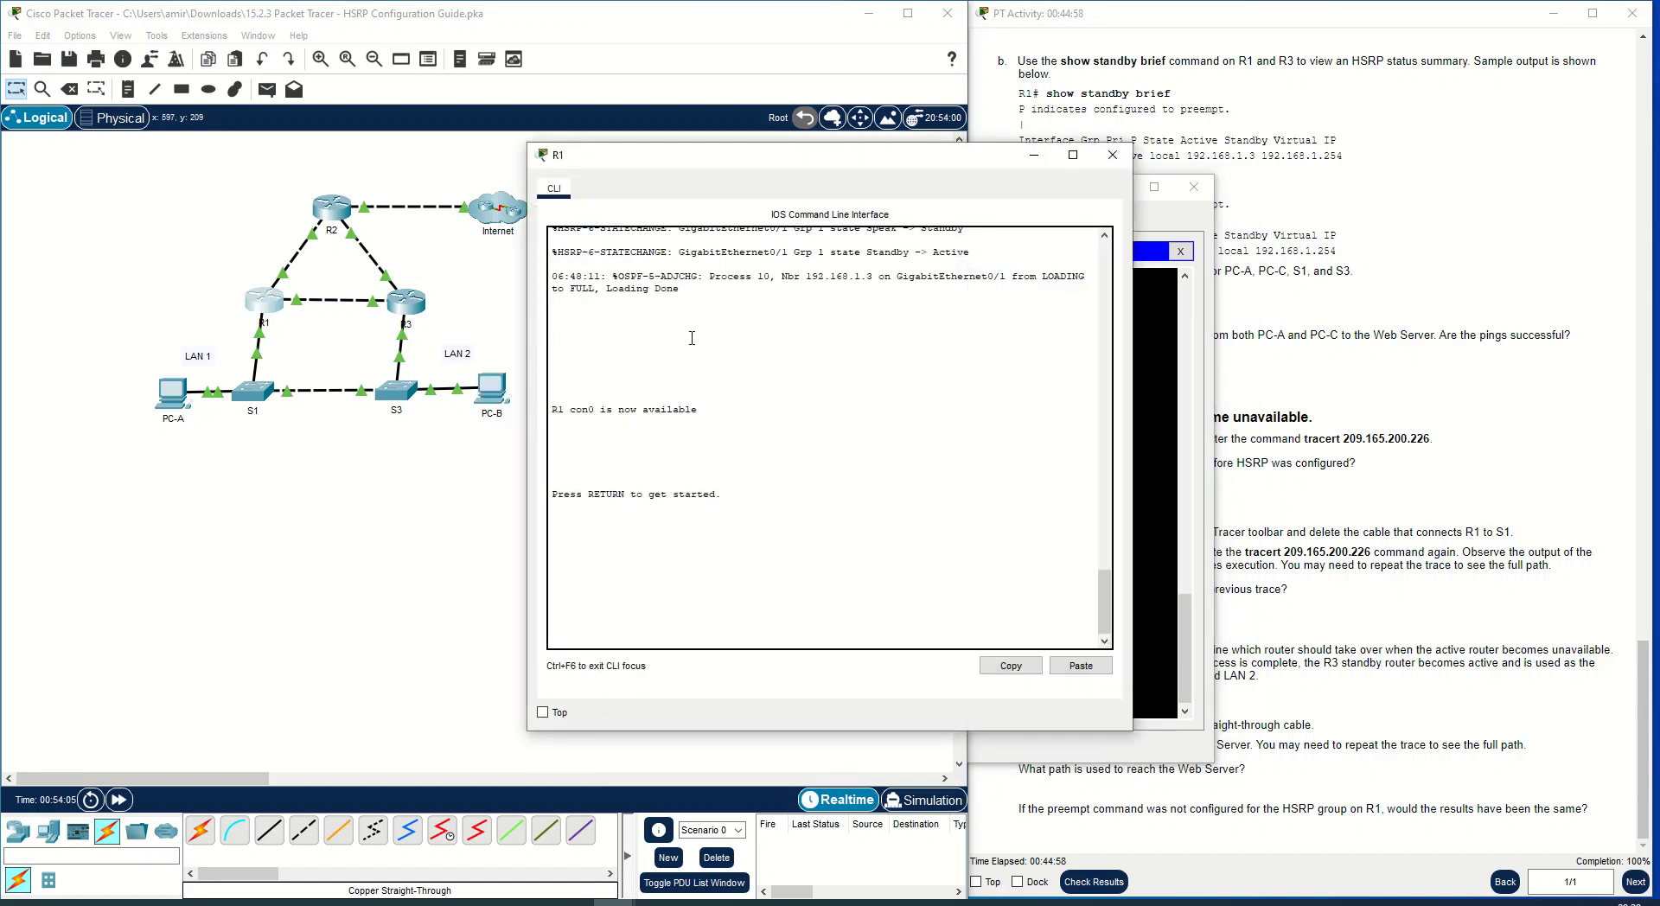
click(1112, 155)
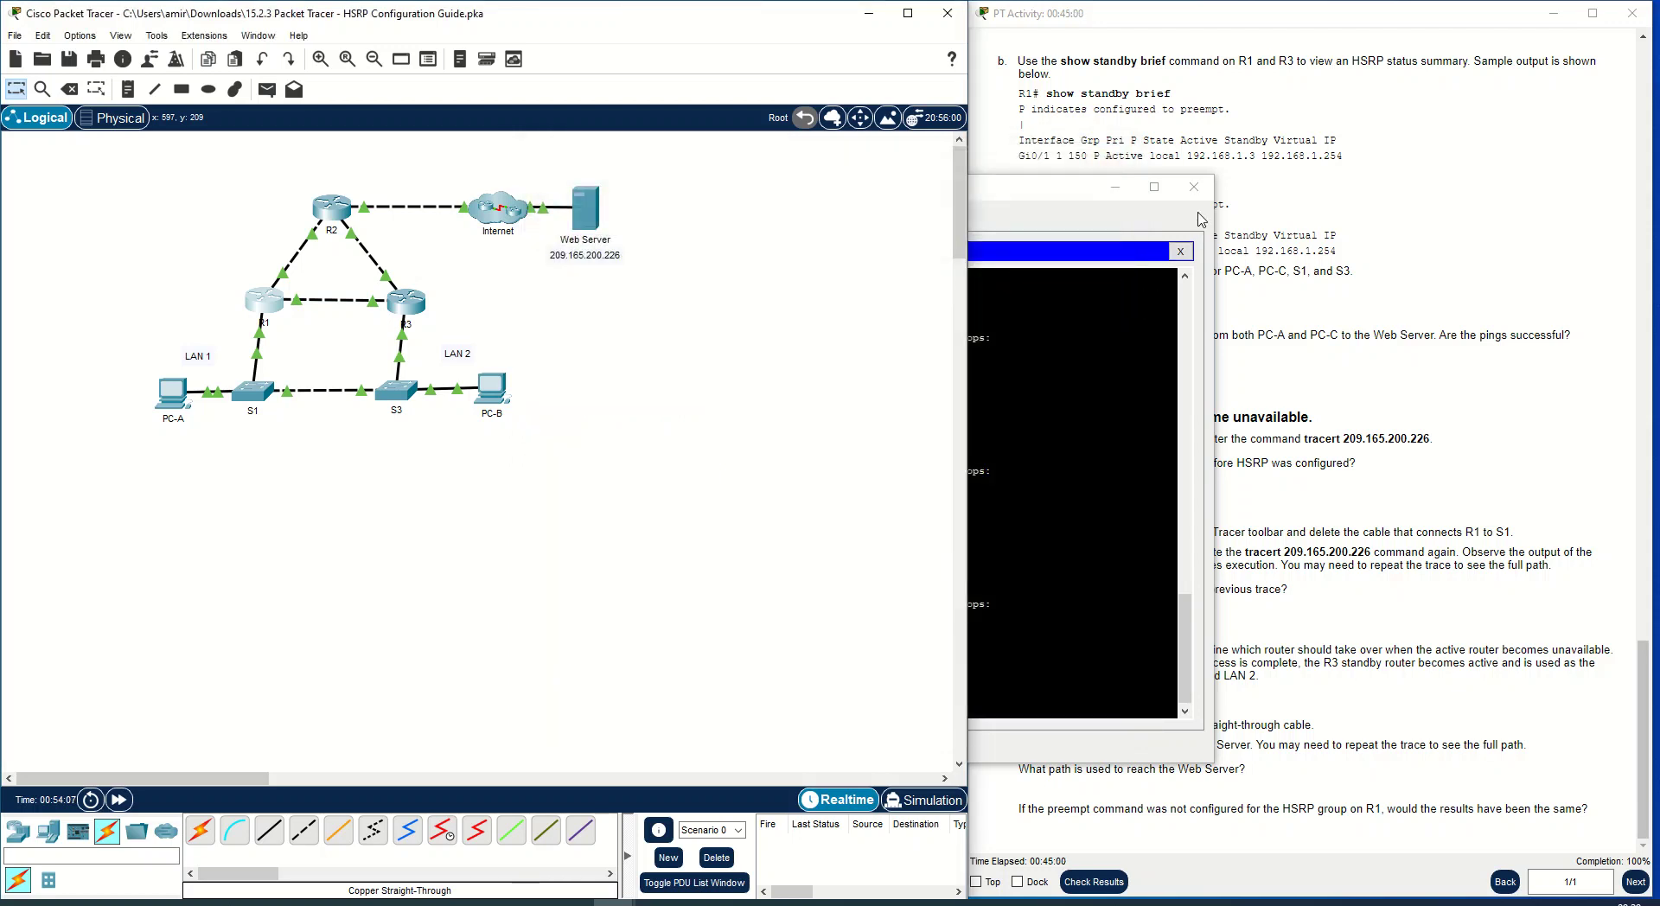
click(1194, 187)
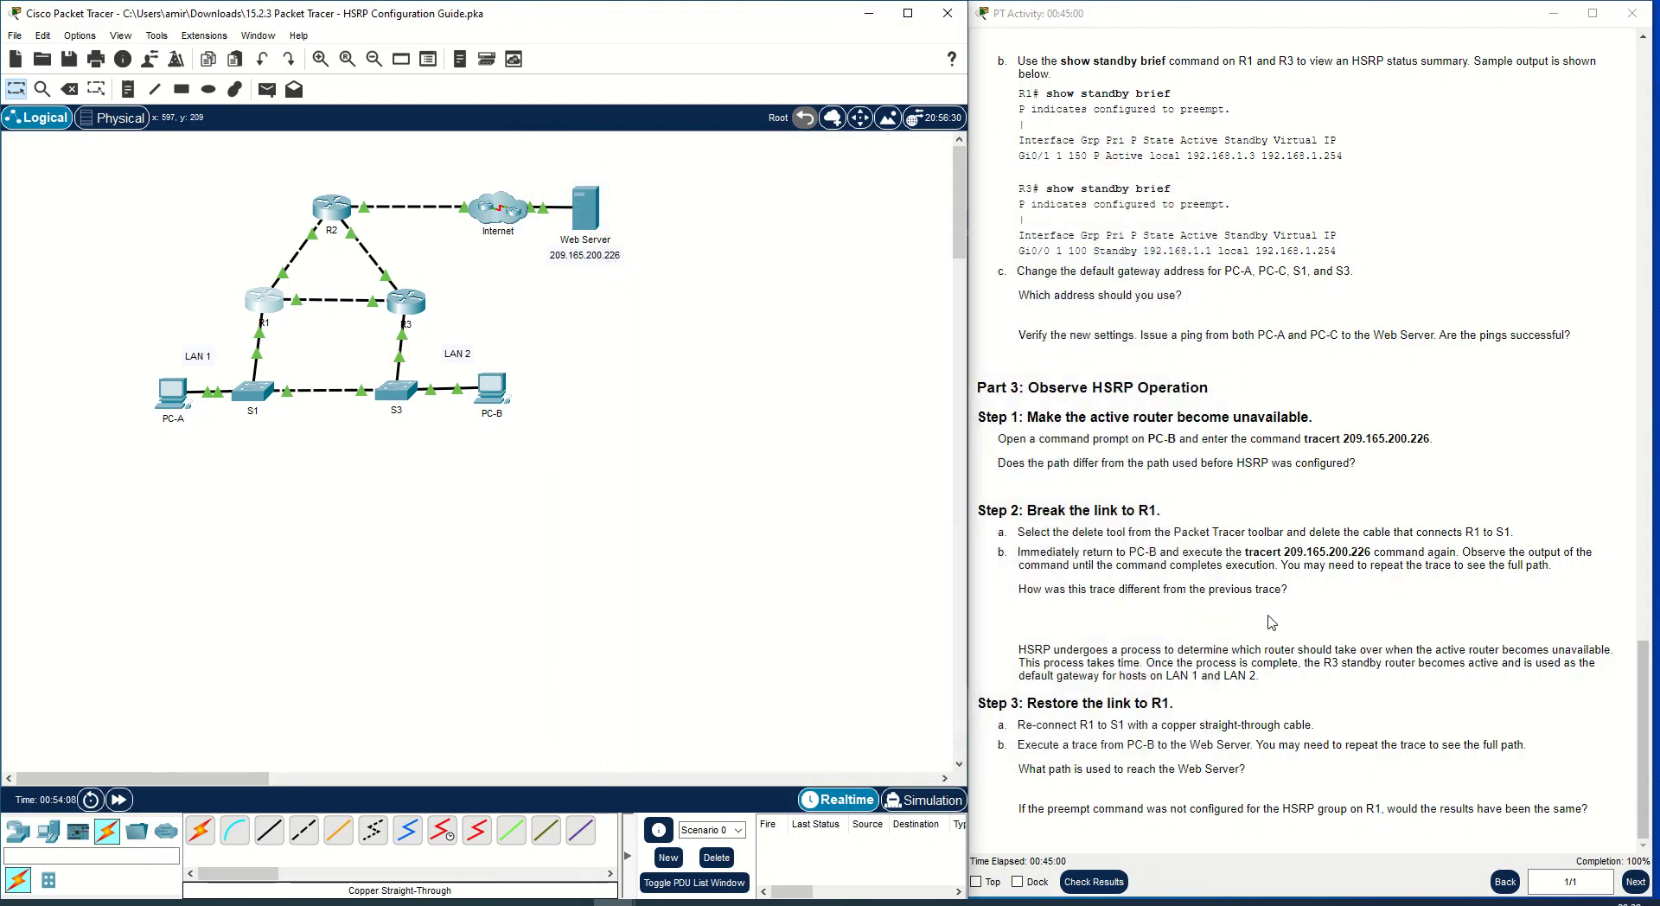
Enter privileged EXEC mode on R1, run show standby to check its HSRP priority, and close the R1 window.
click(264, 303)
key(Return)
text(en)
key(Return)
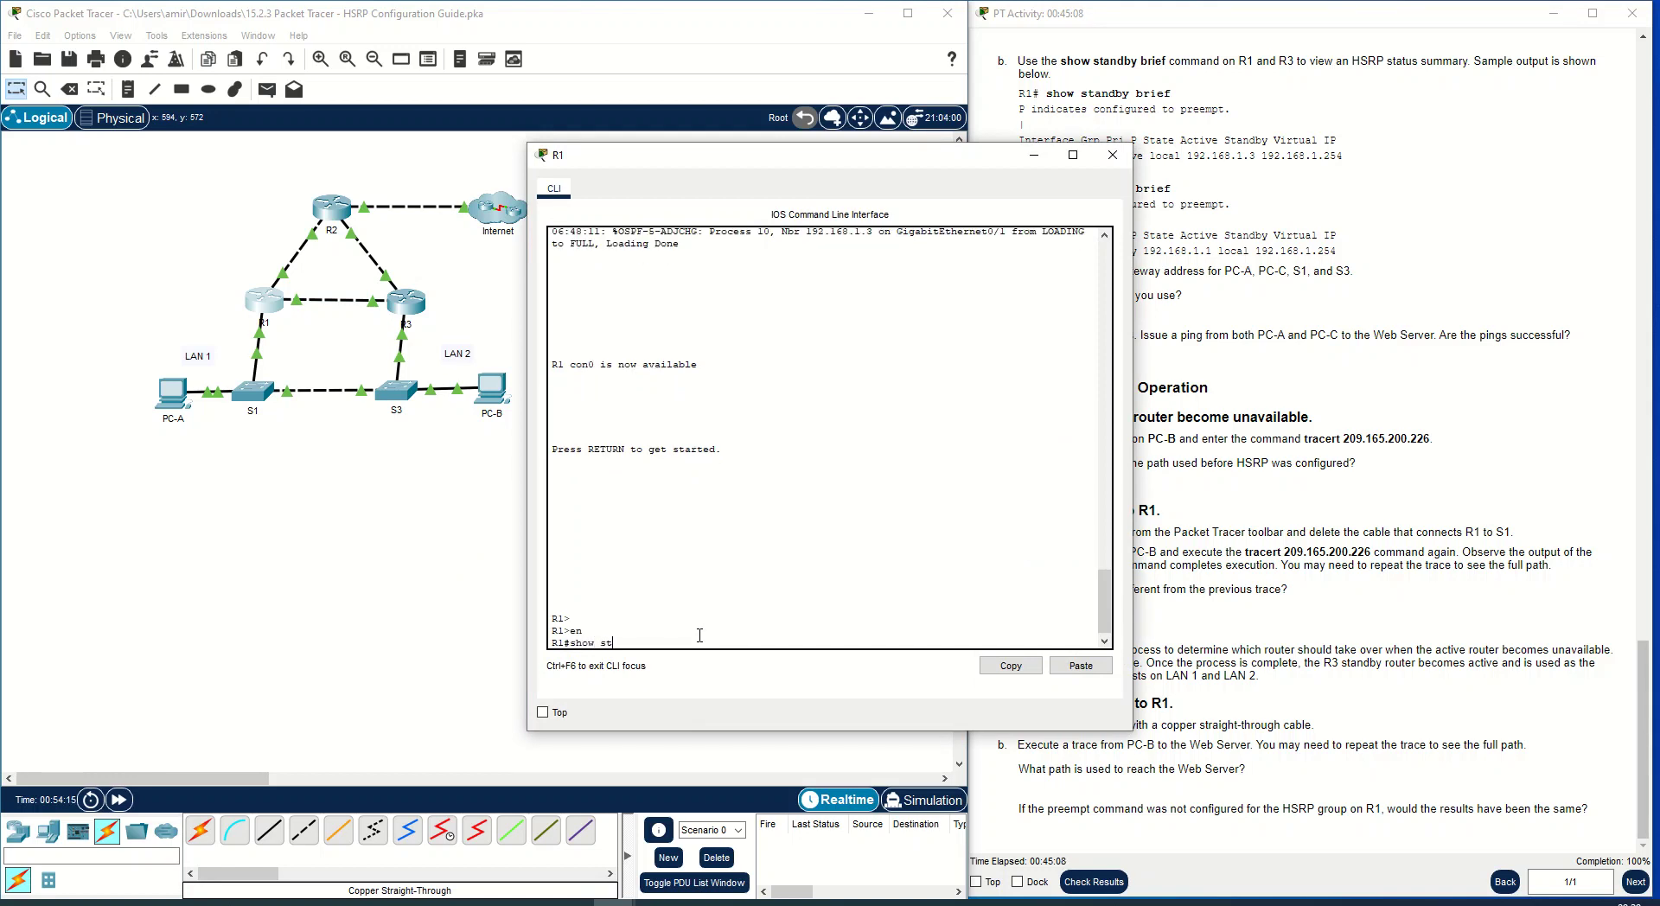
text(show st)
key(Tab)
text(an)
key(Tab)
key(Return)
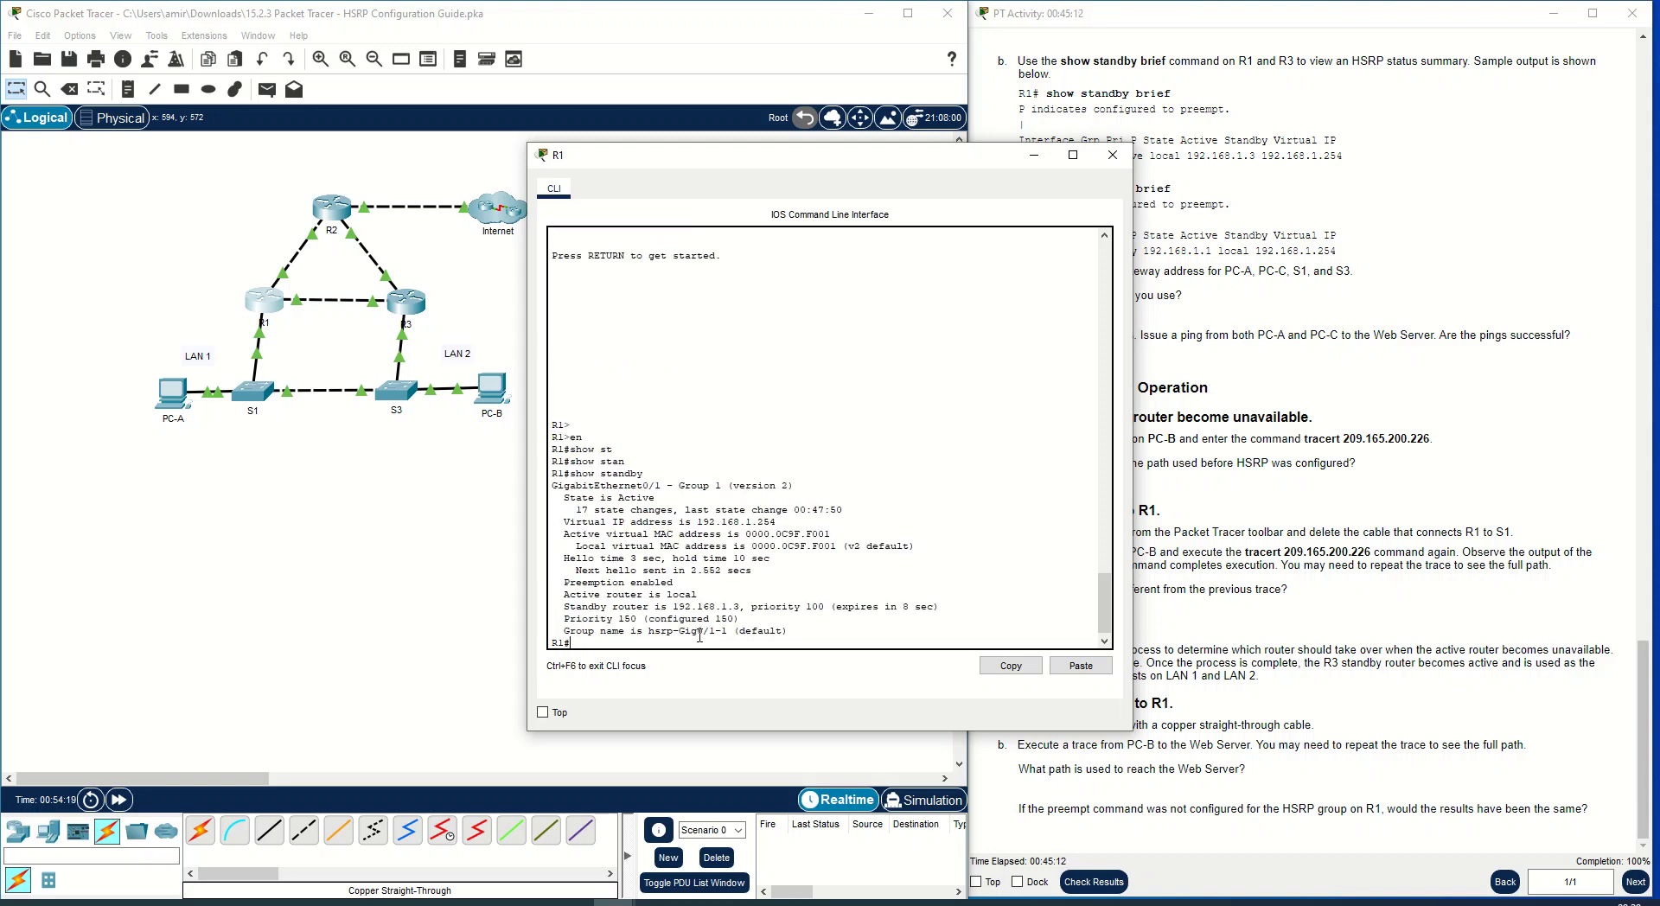
drag(742, 619, 522, 625)
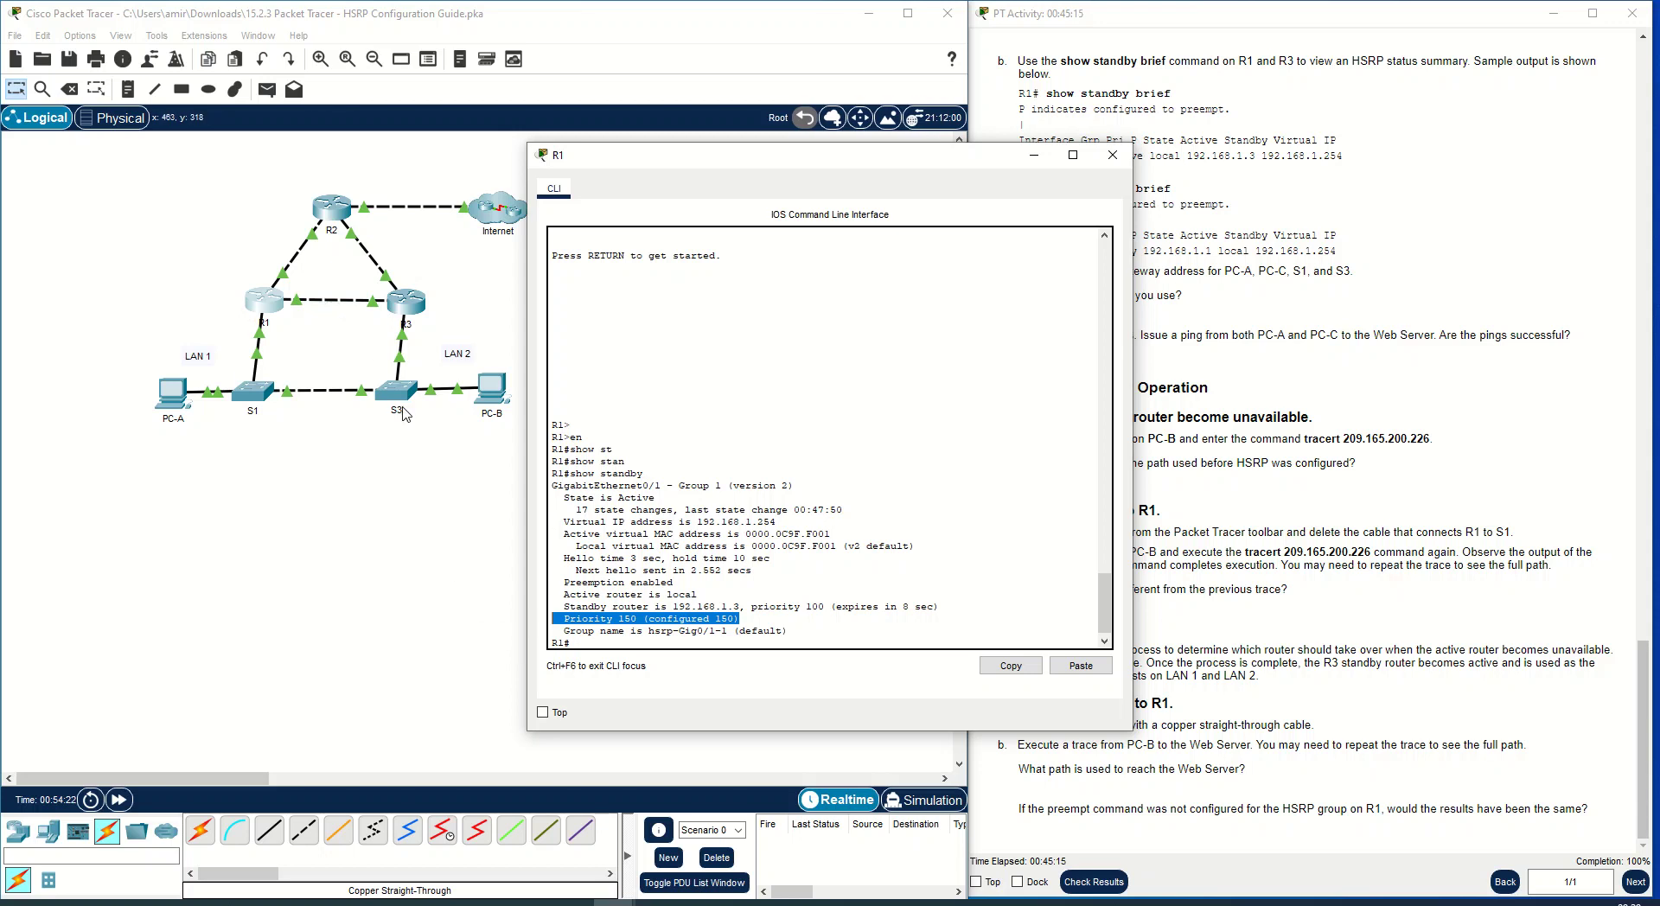
click(1113, 155)
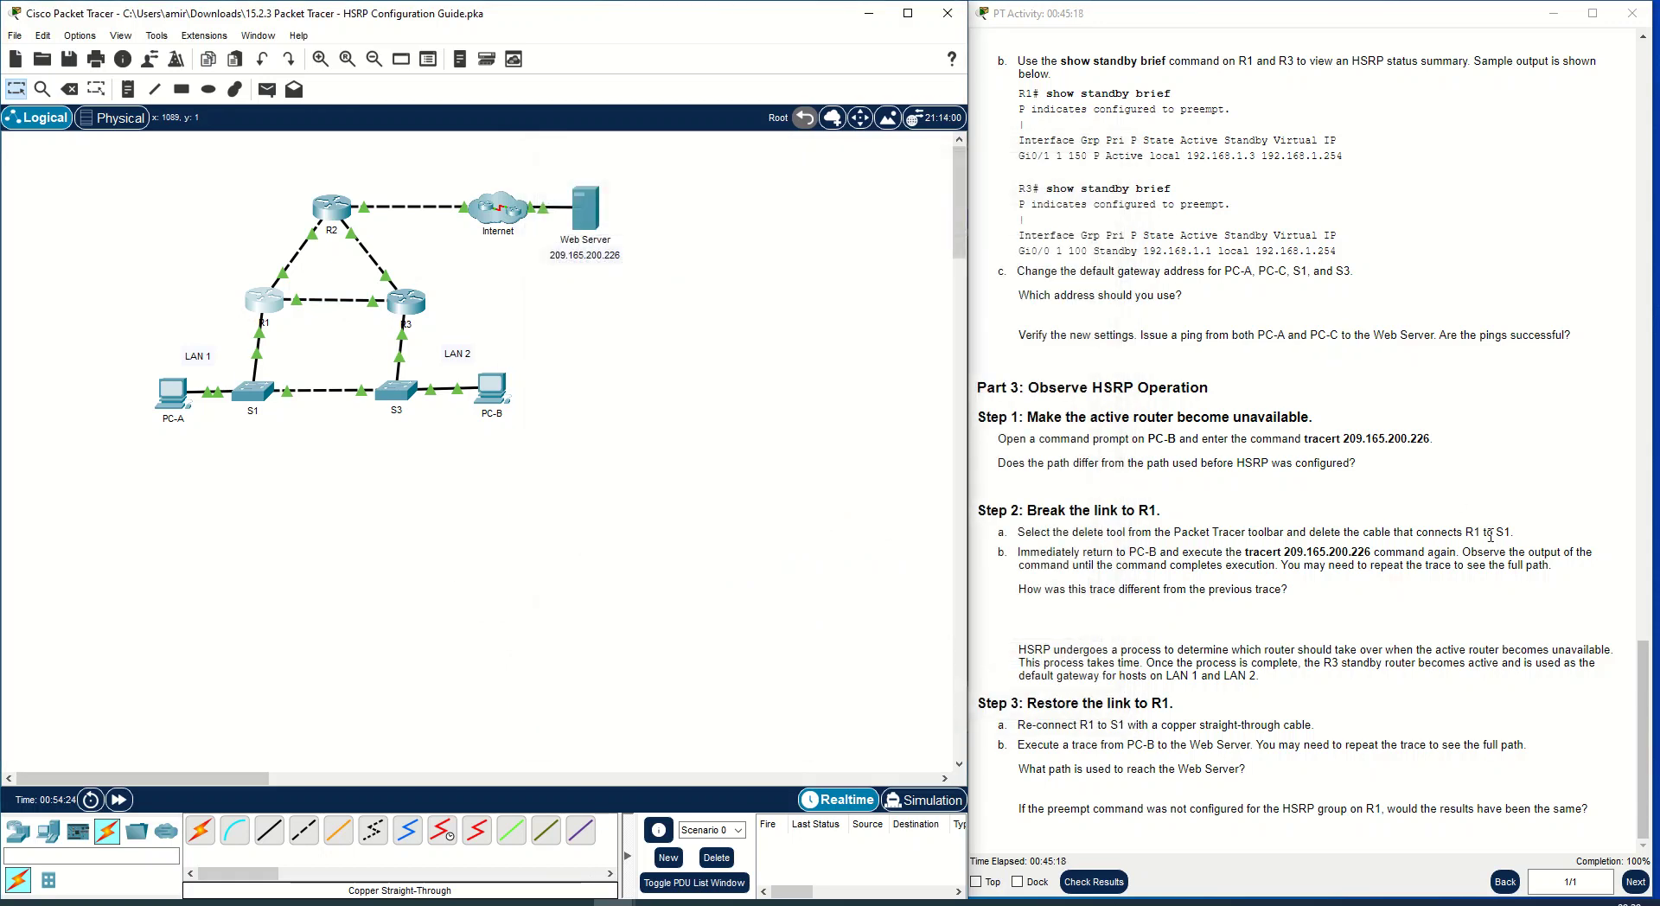